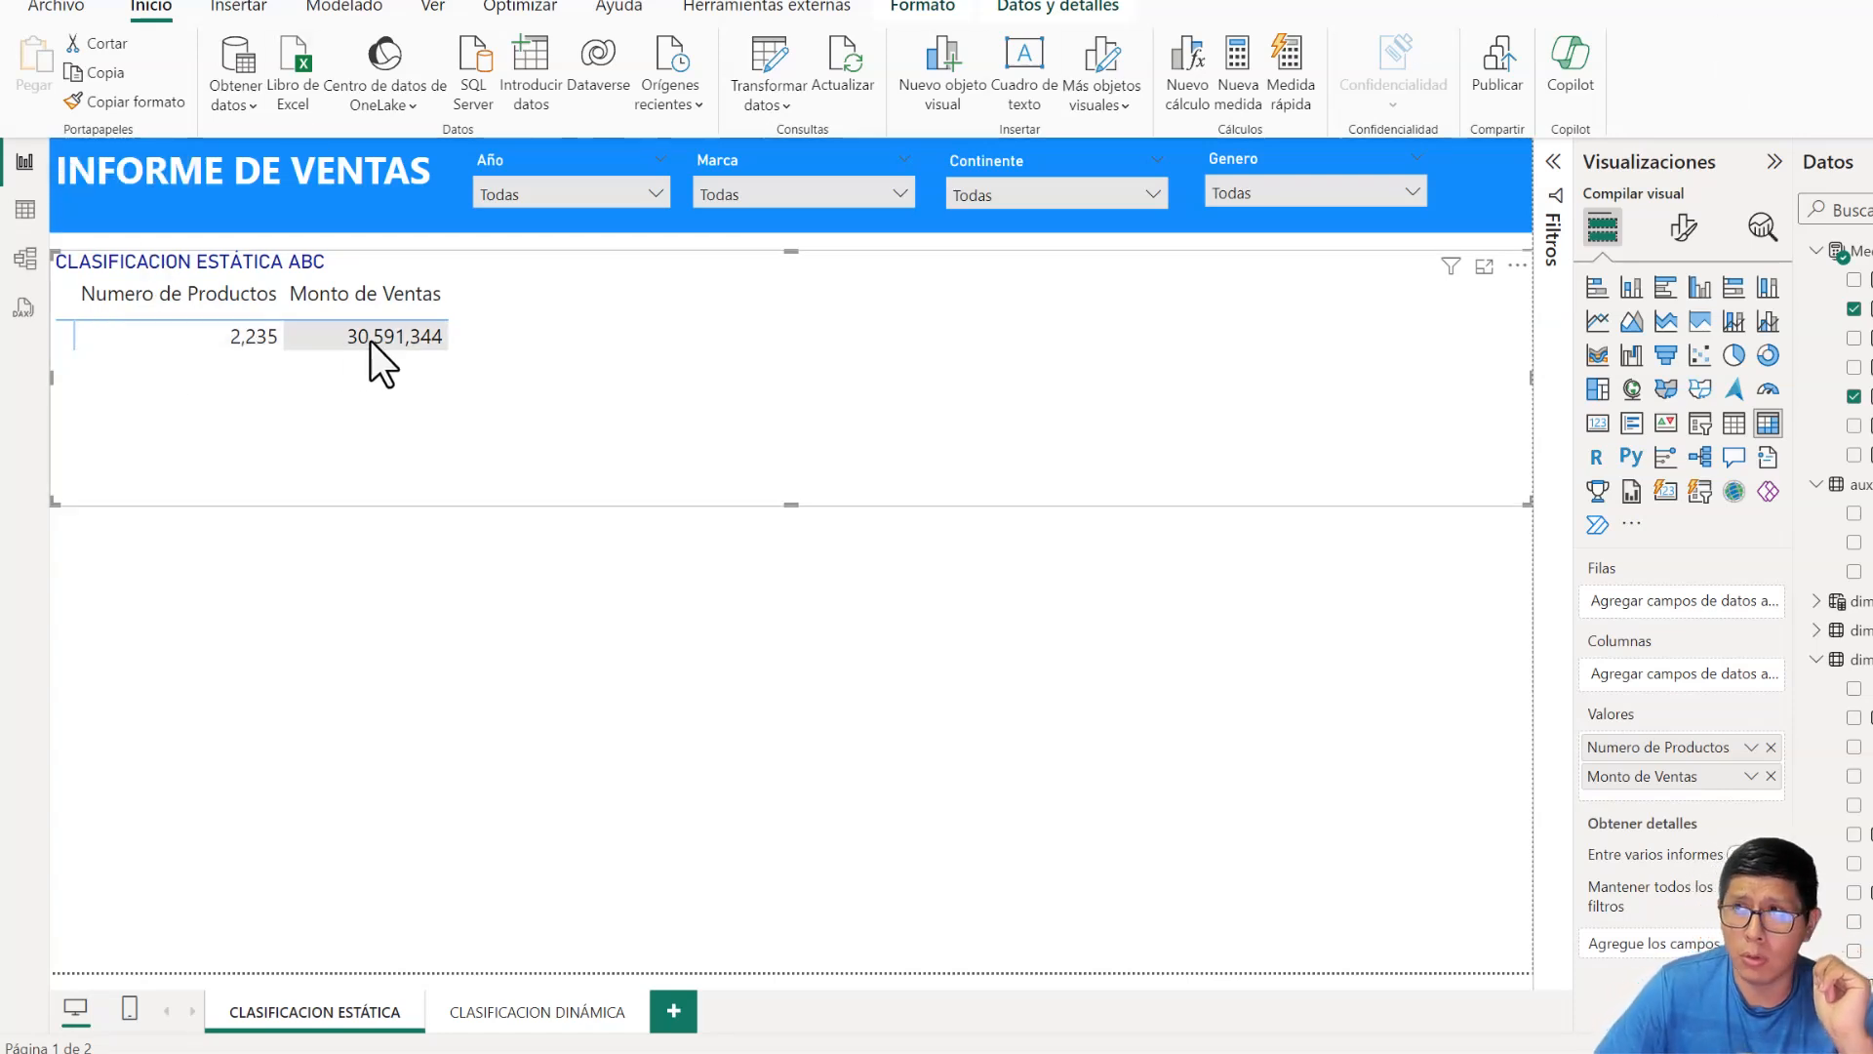
- Add the ABC Class field to the rows of the CLASIFICACION ESTÁTICA ABC matrix
drag(1859, 513, 1654, 605)
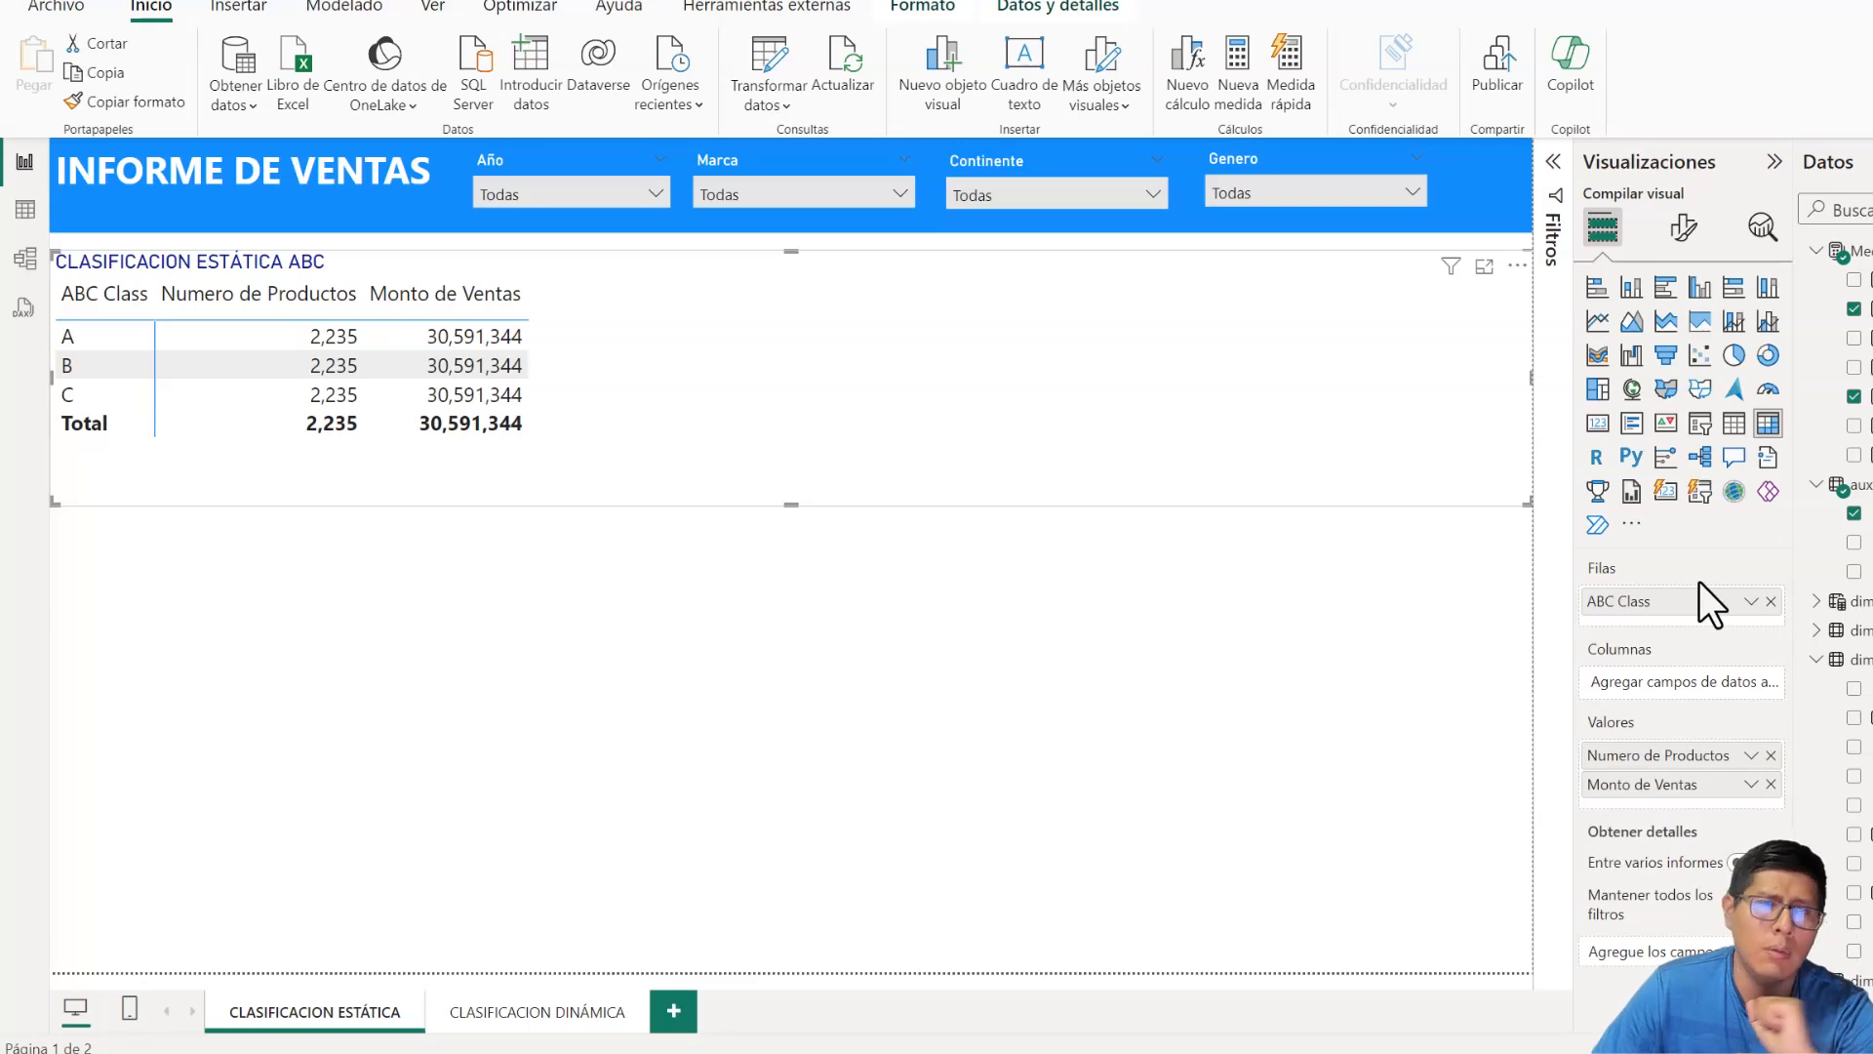
- Define the Monto column of dimProducto as [Monto de Ventas] and format it with a thousands separator
click(25, 209)
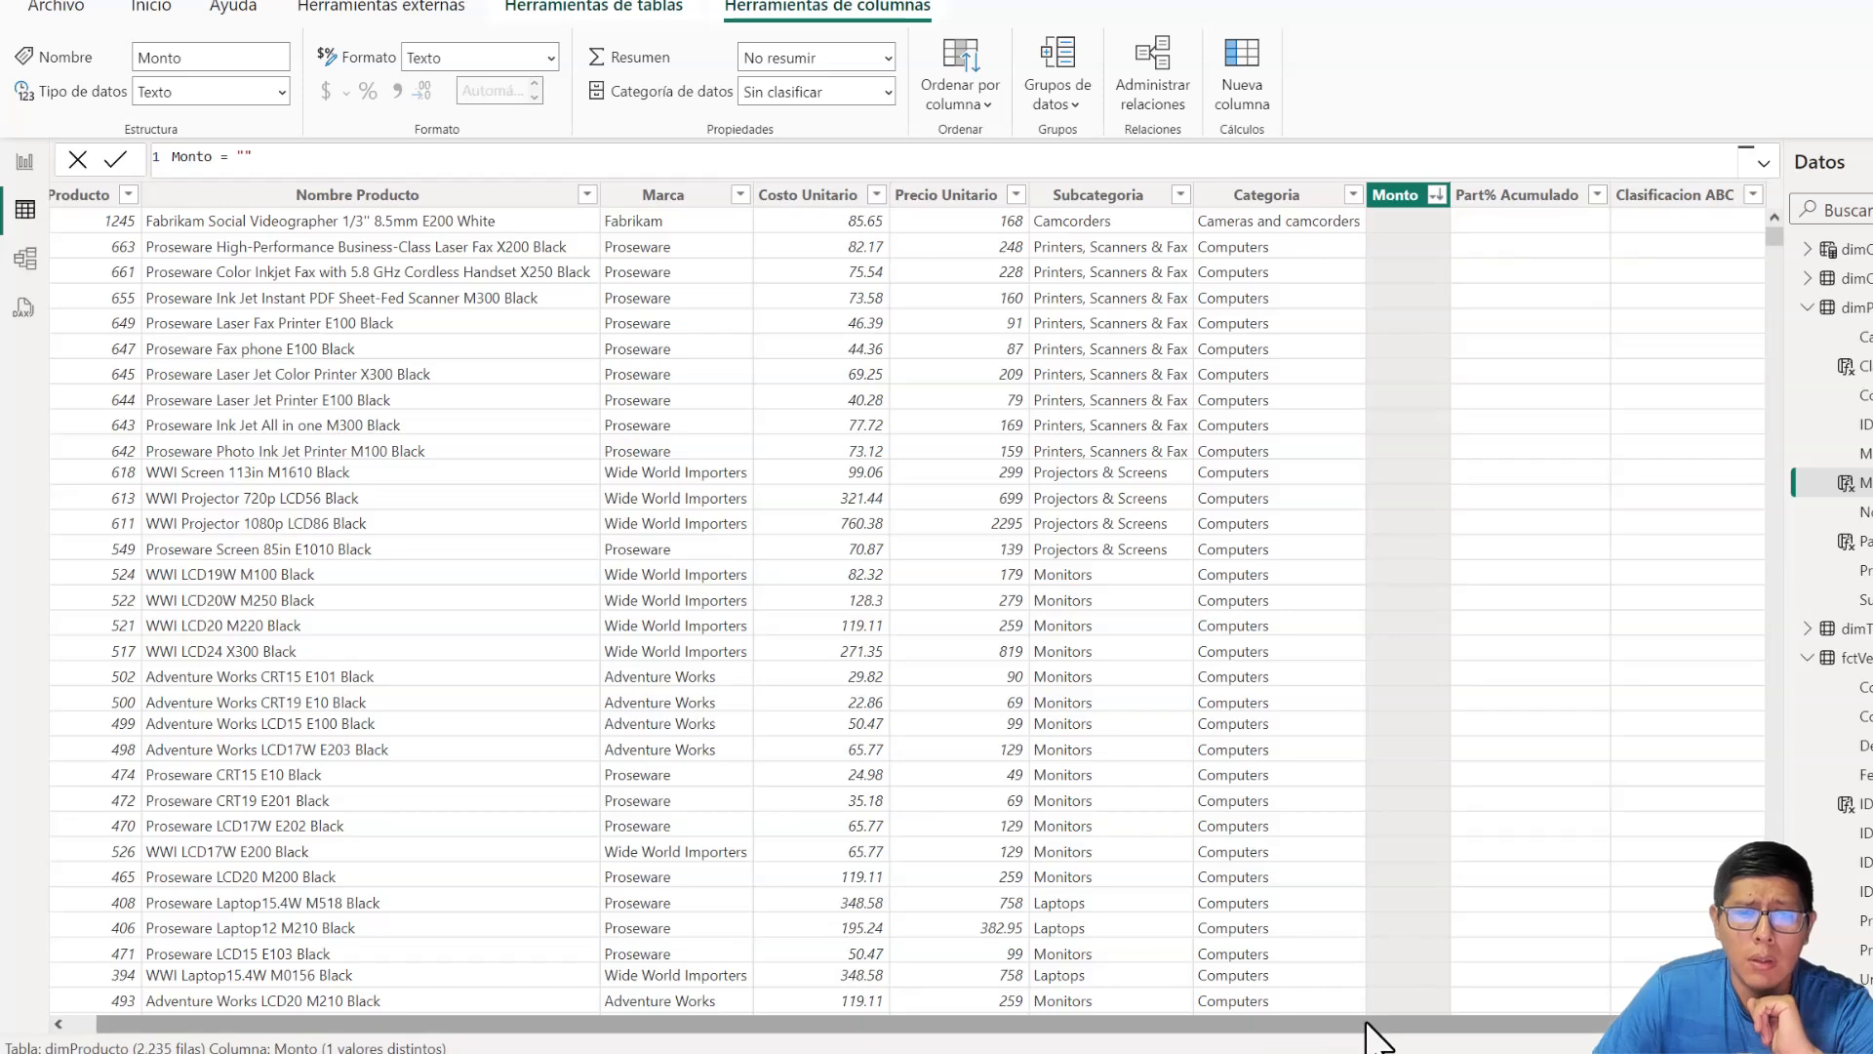
drag(1364, 1023, 1505, 1024)
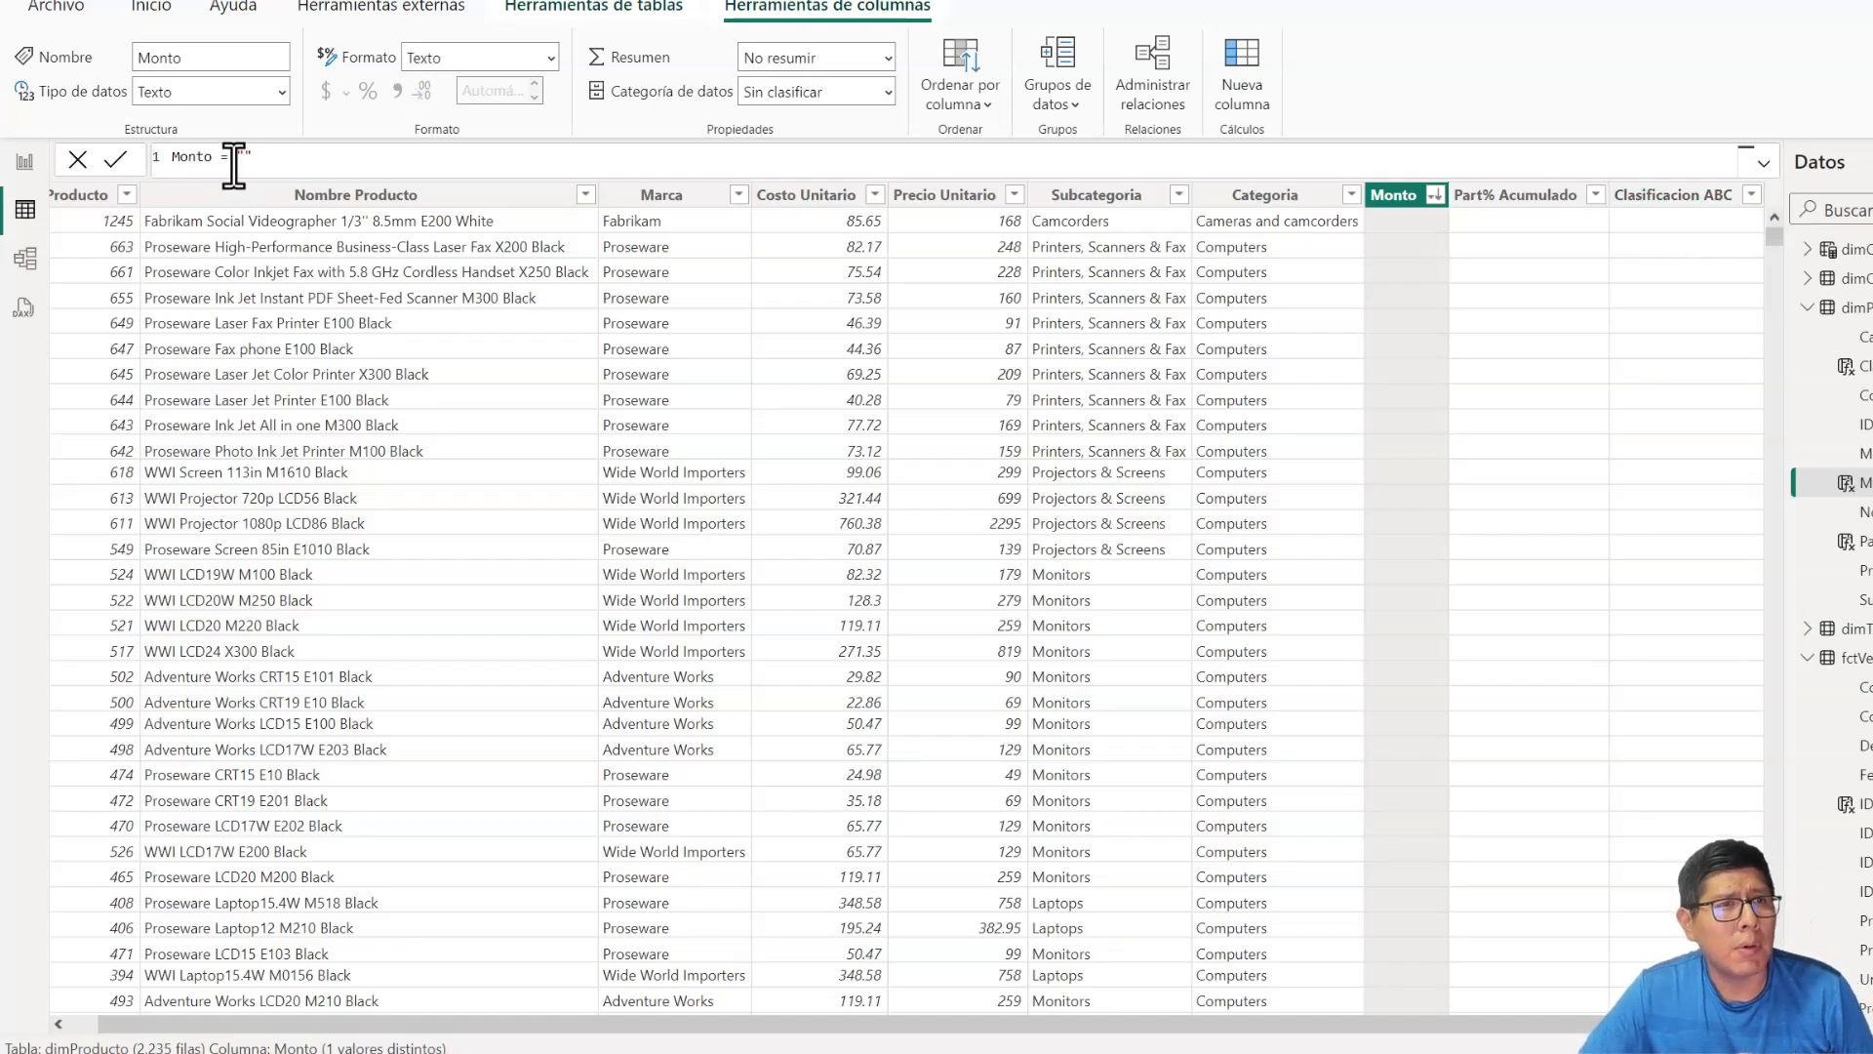
drag(237, 158, 252, 158)
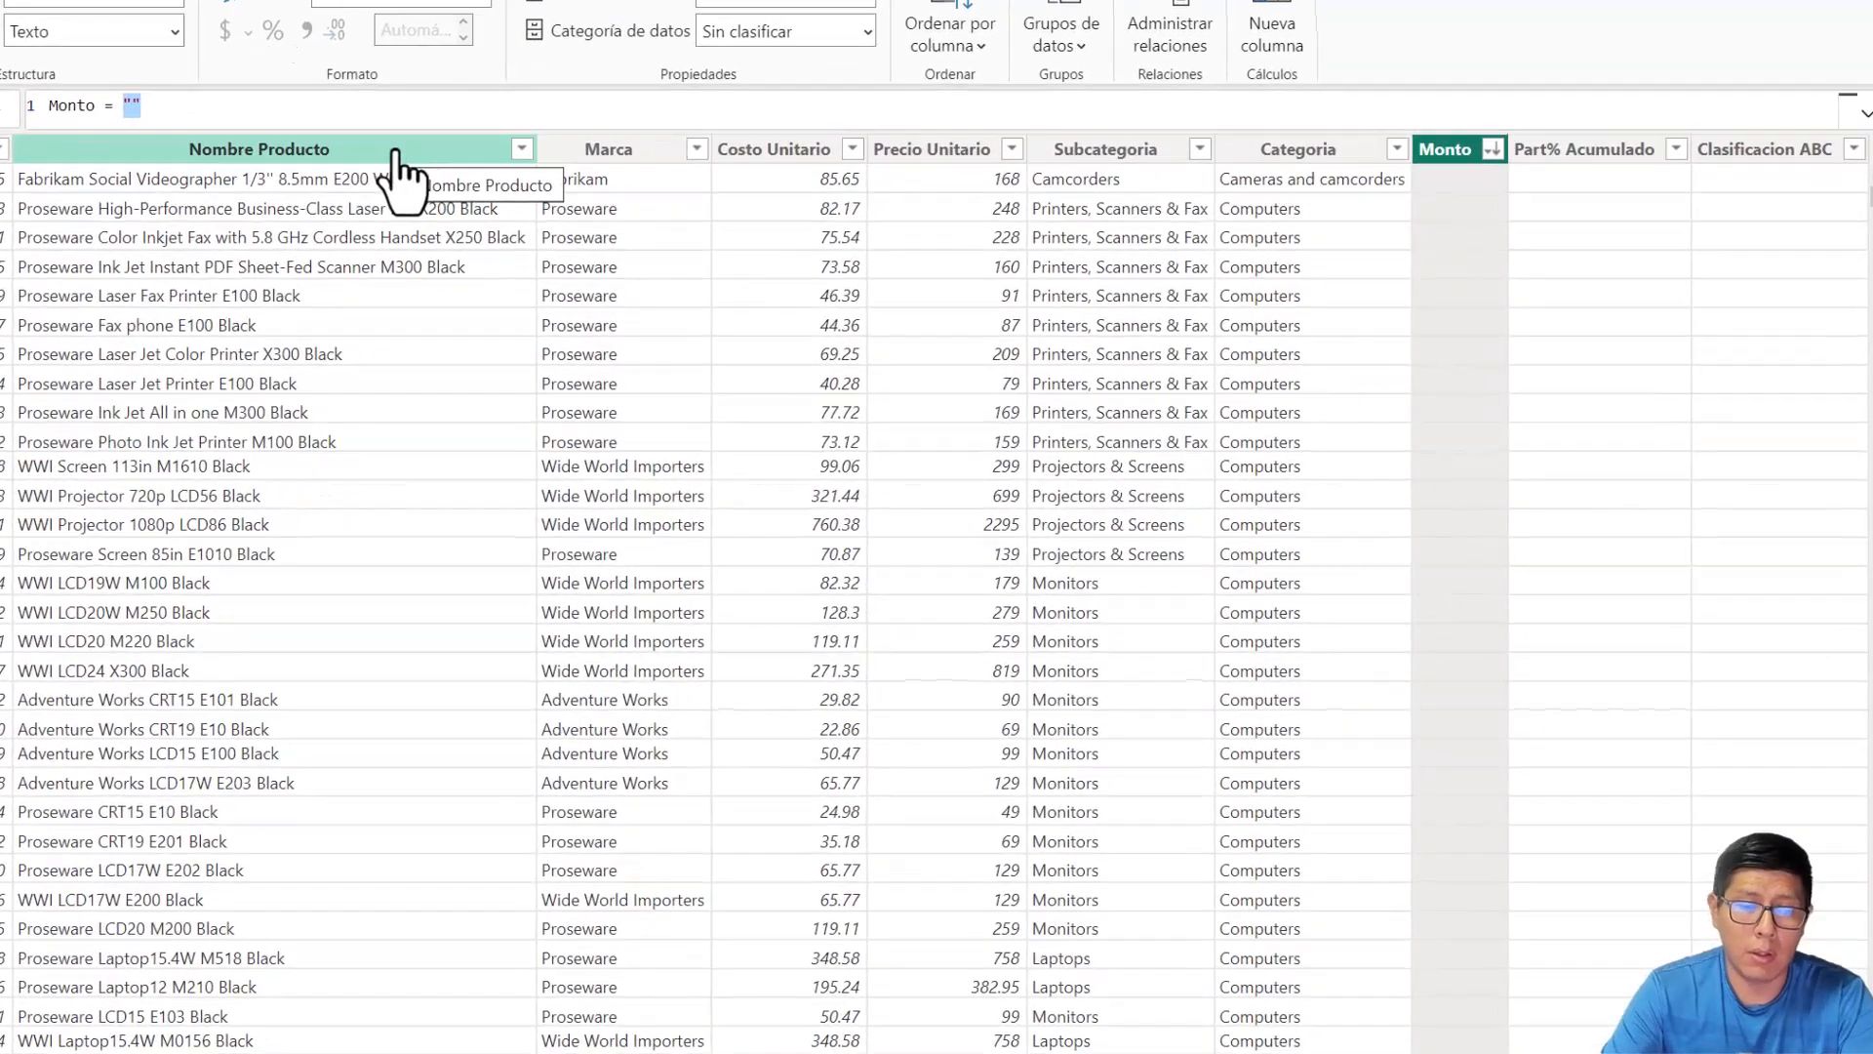
text([mo)
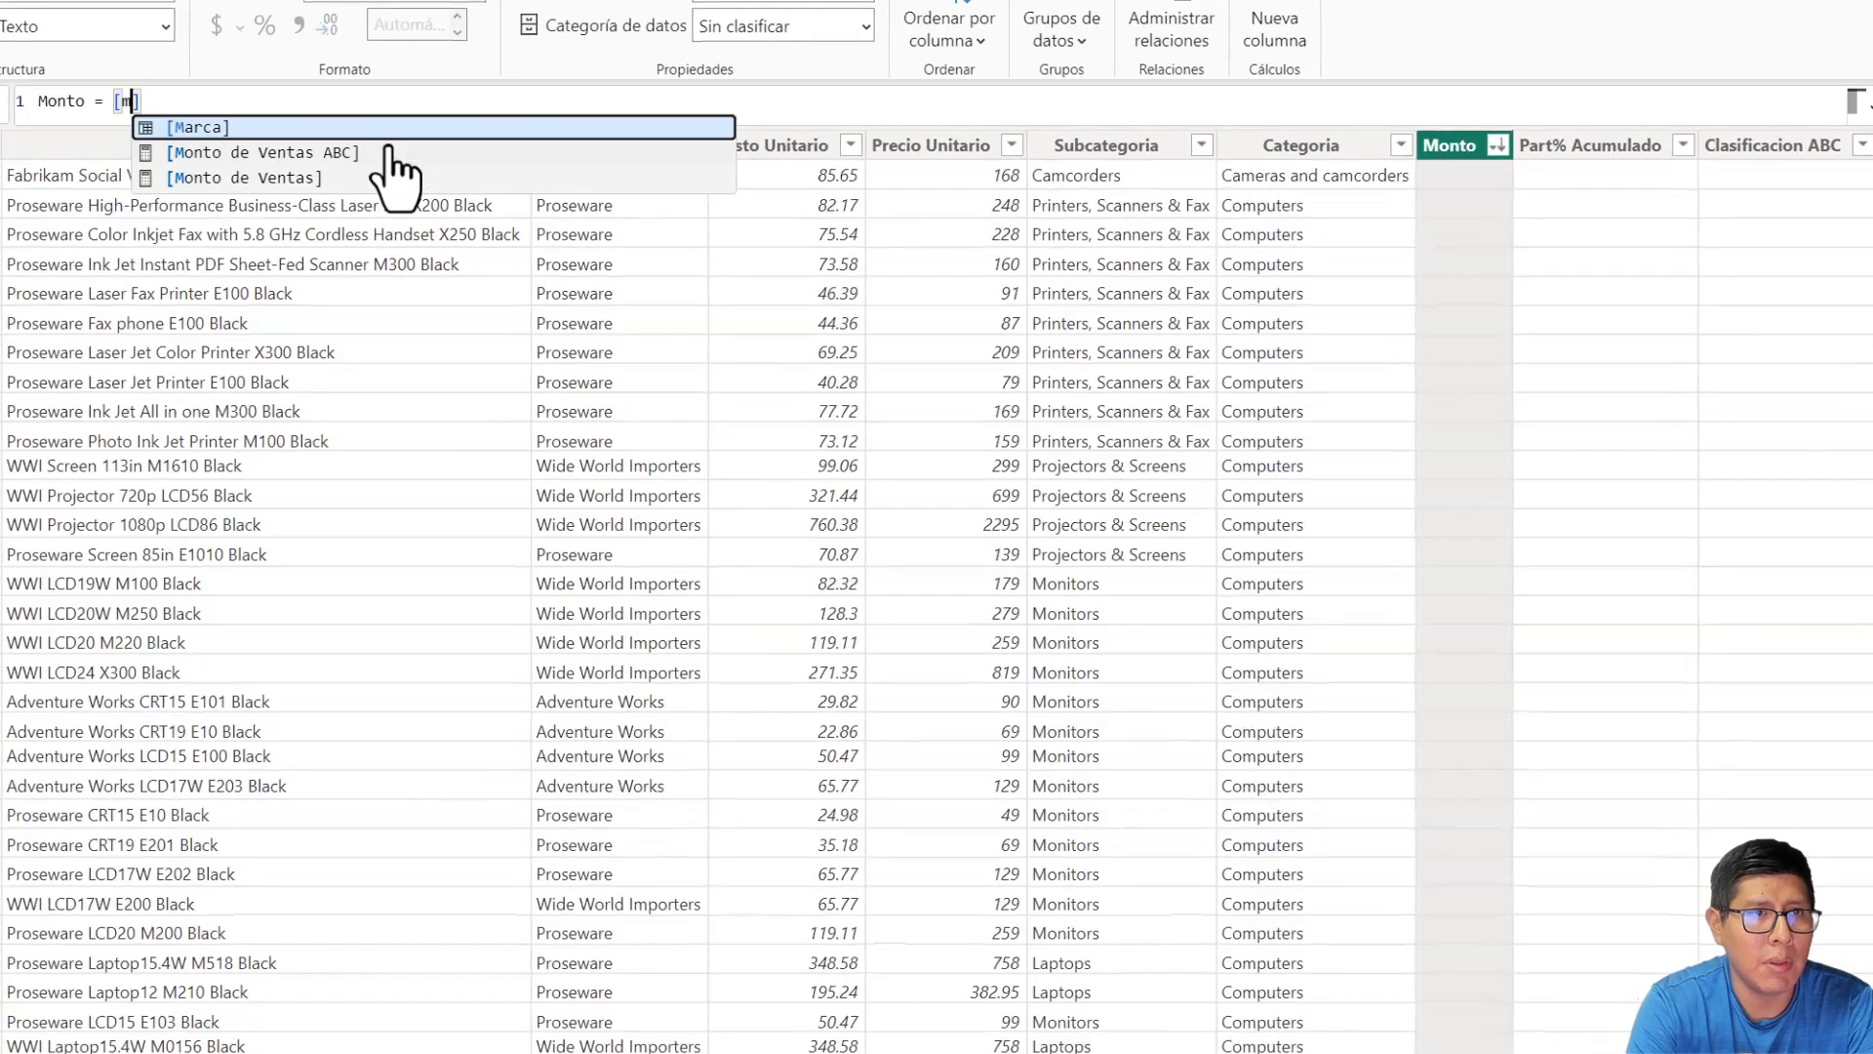
key(Tab)
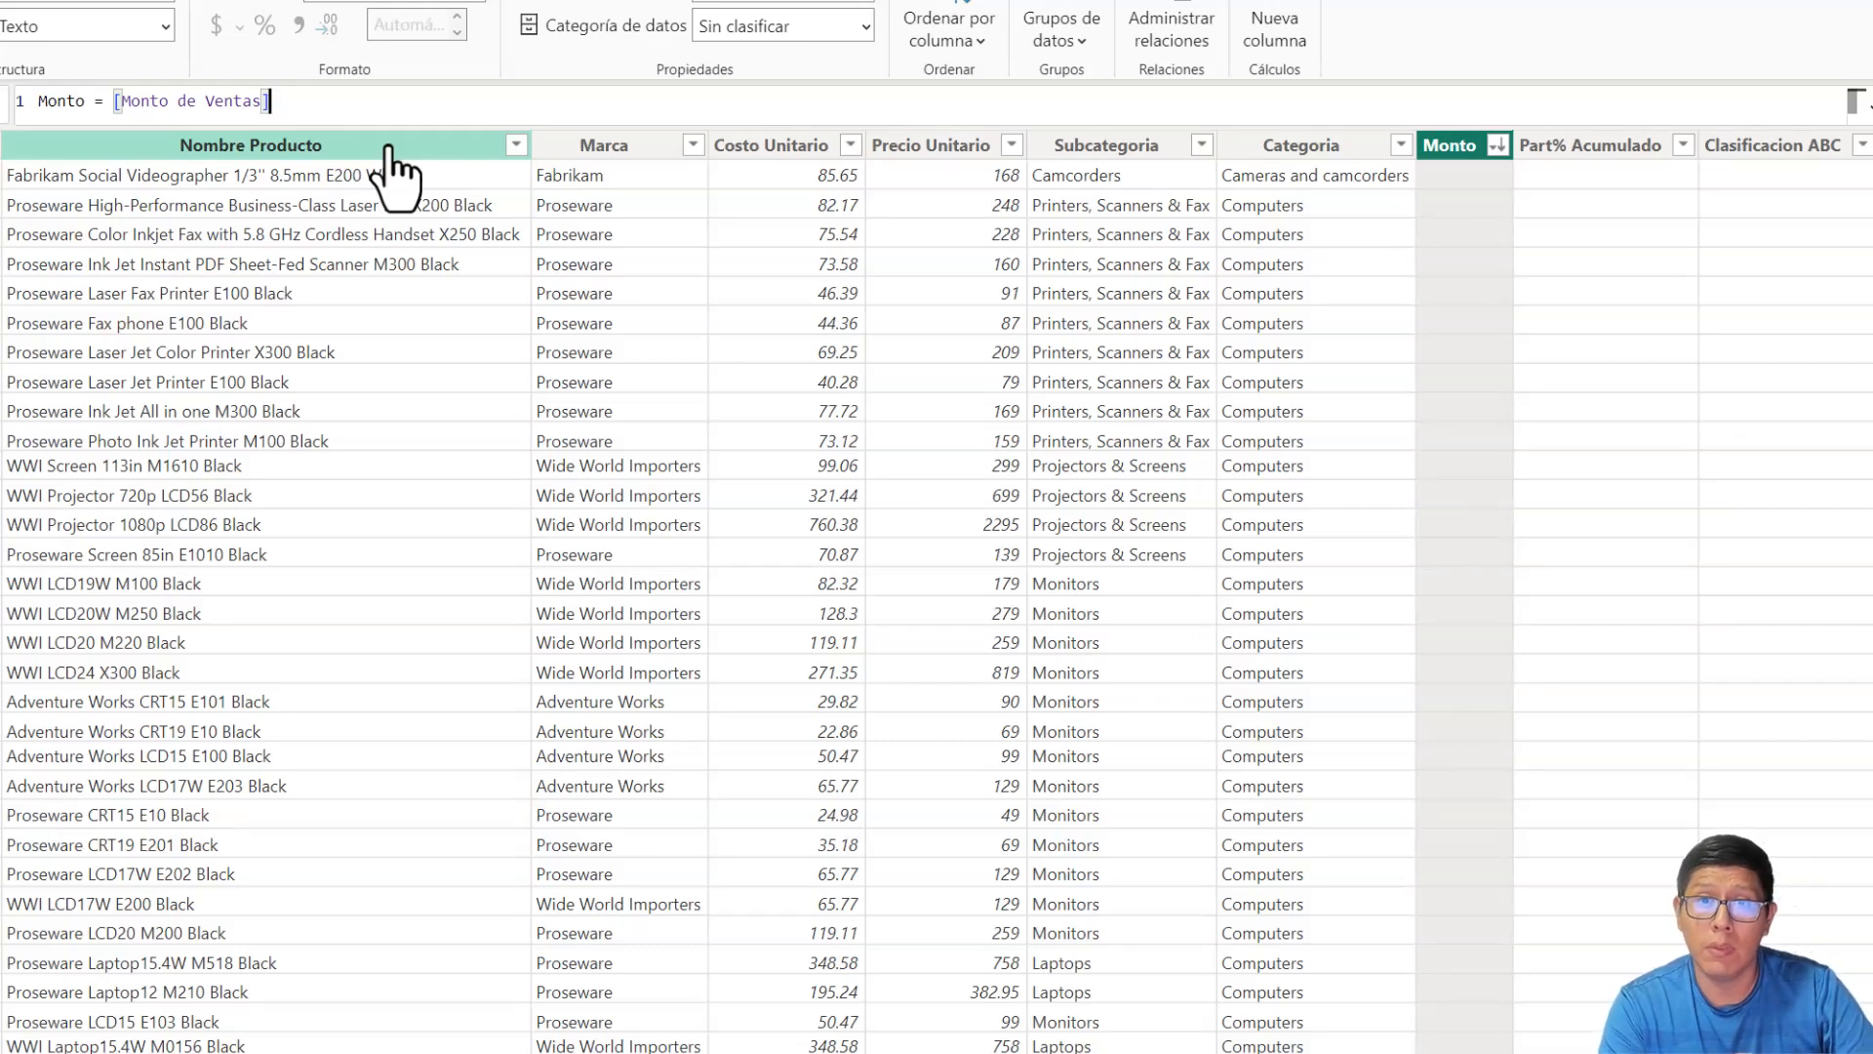
key(Return)
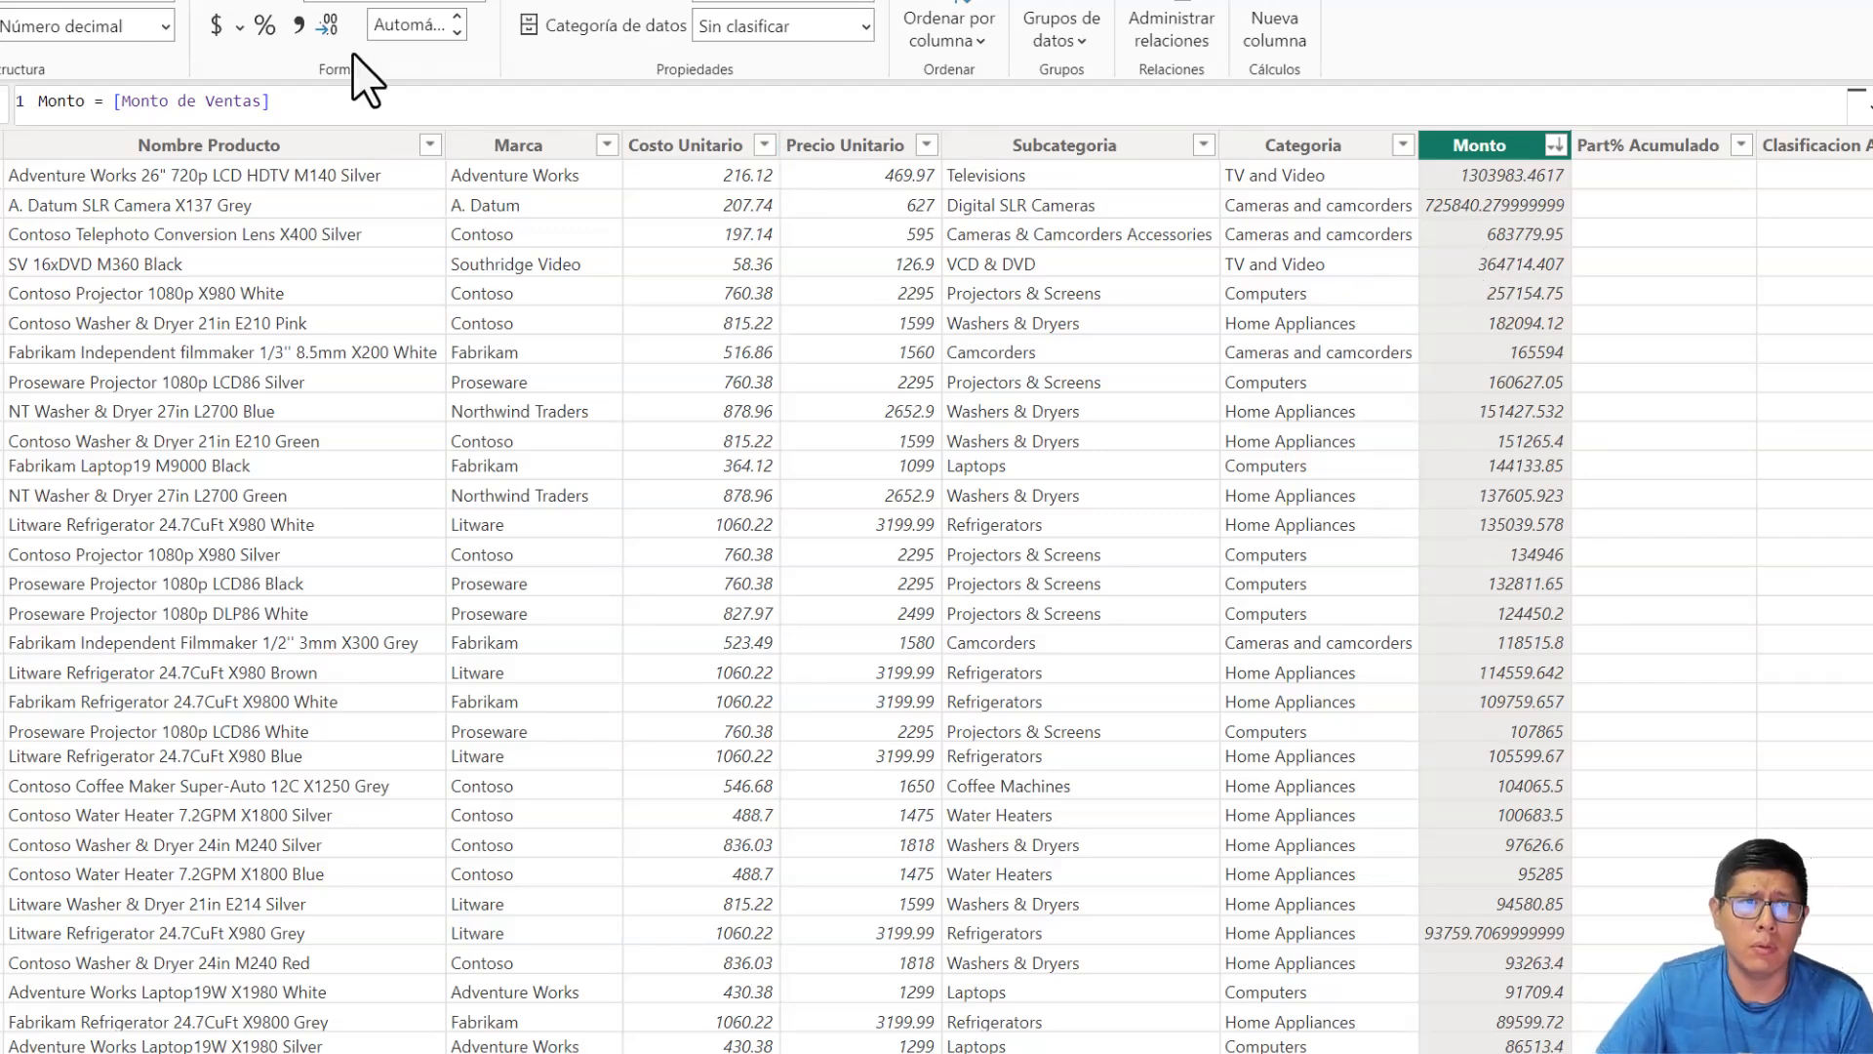
click(393, 25)
click(299, 24)
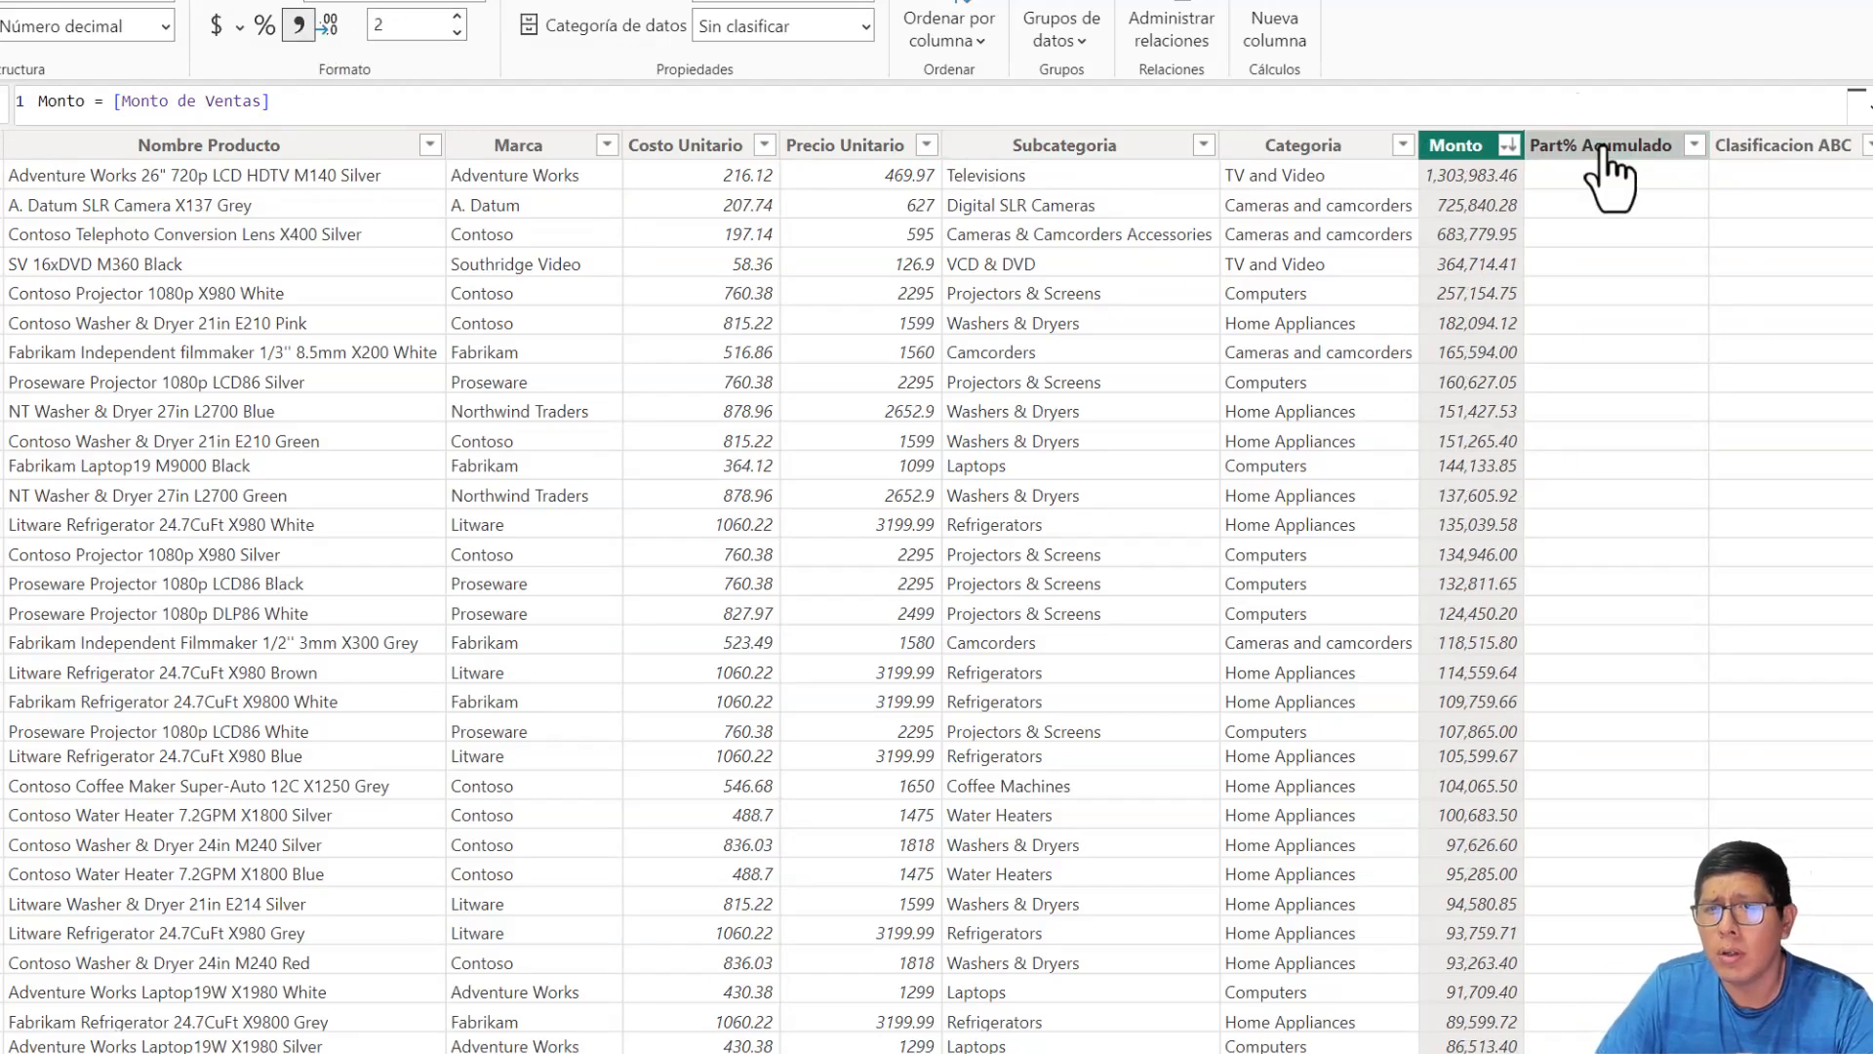
- Replace the placeholder in the Part% Acumulado column formula with the variable MontoProducto = dimProducto[Monto]
click(1600, 146)
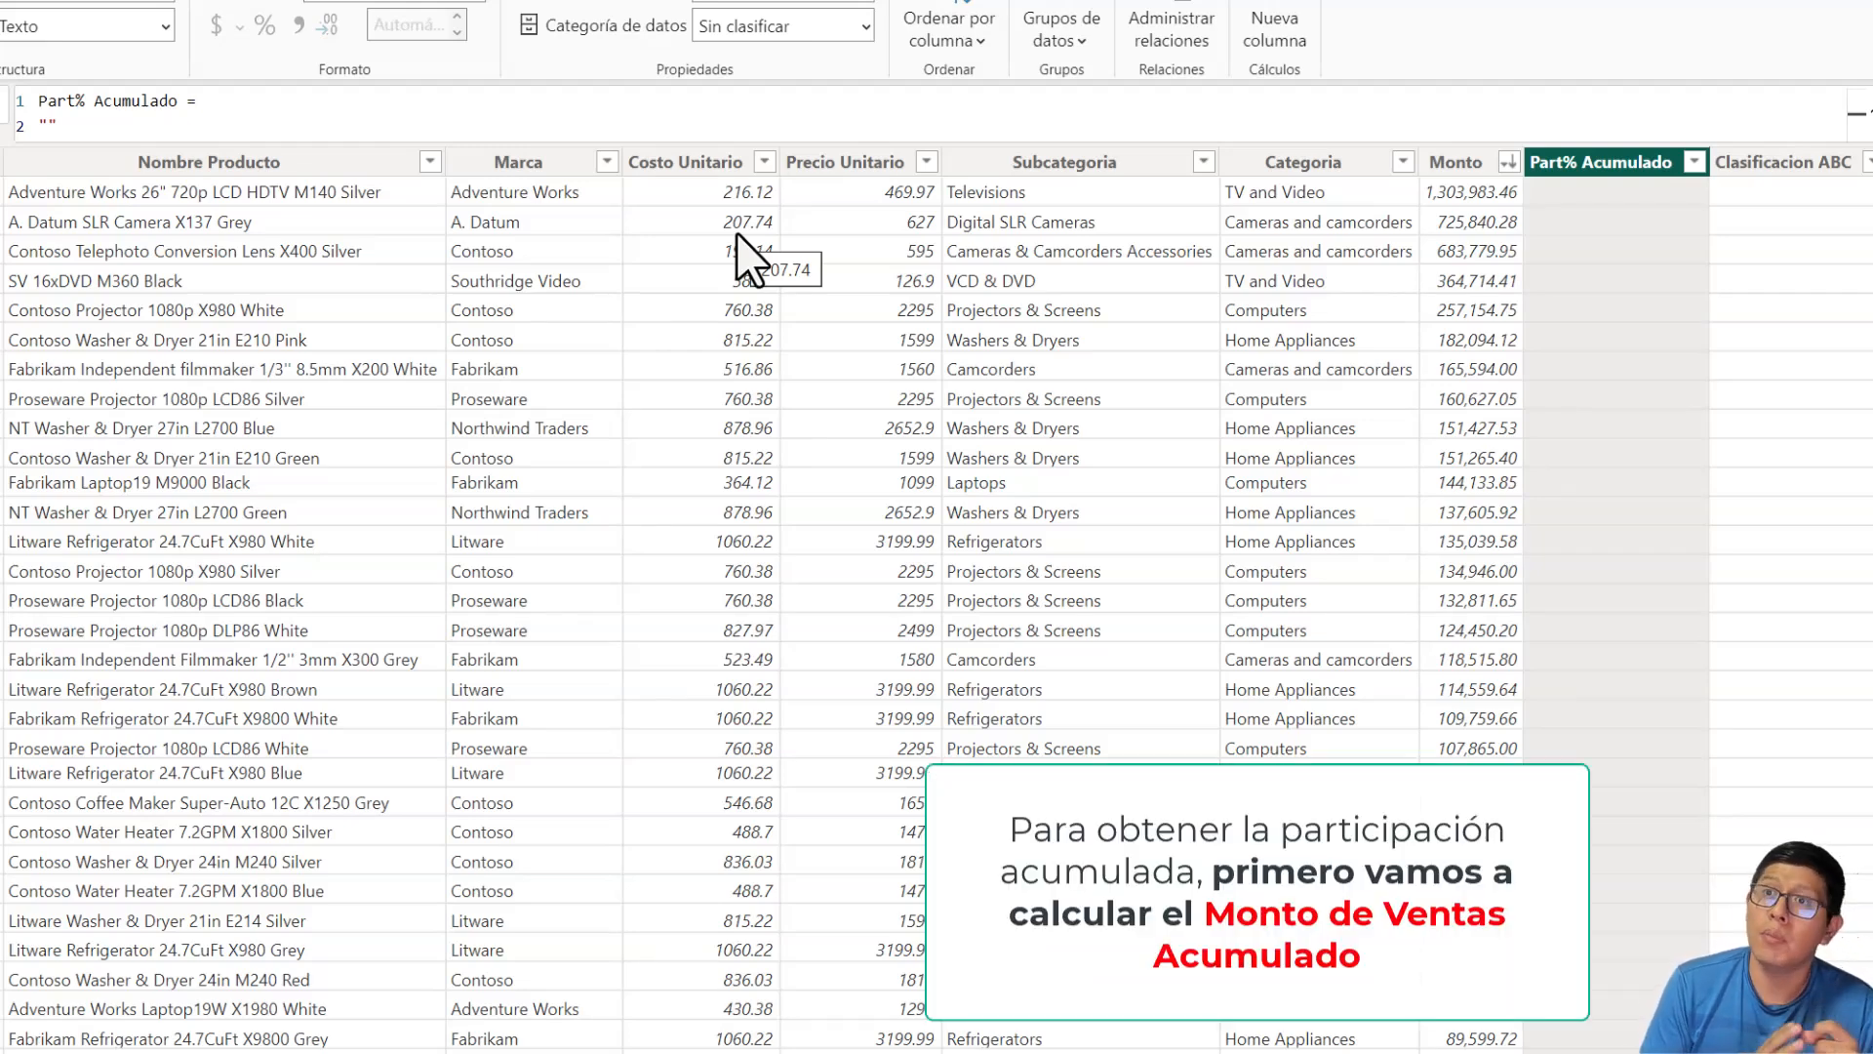
drag(104, 130, 5, 132)
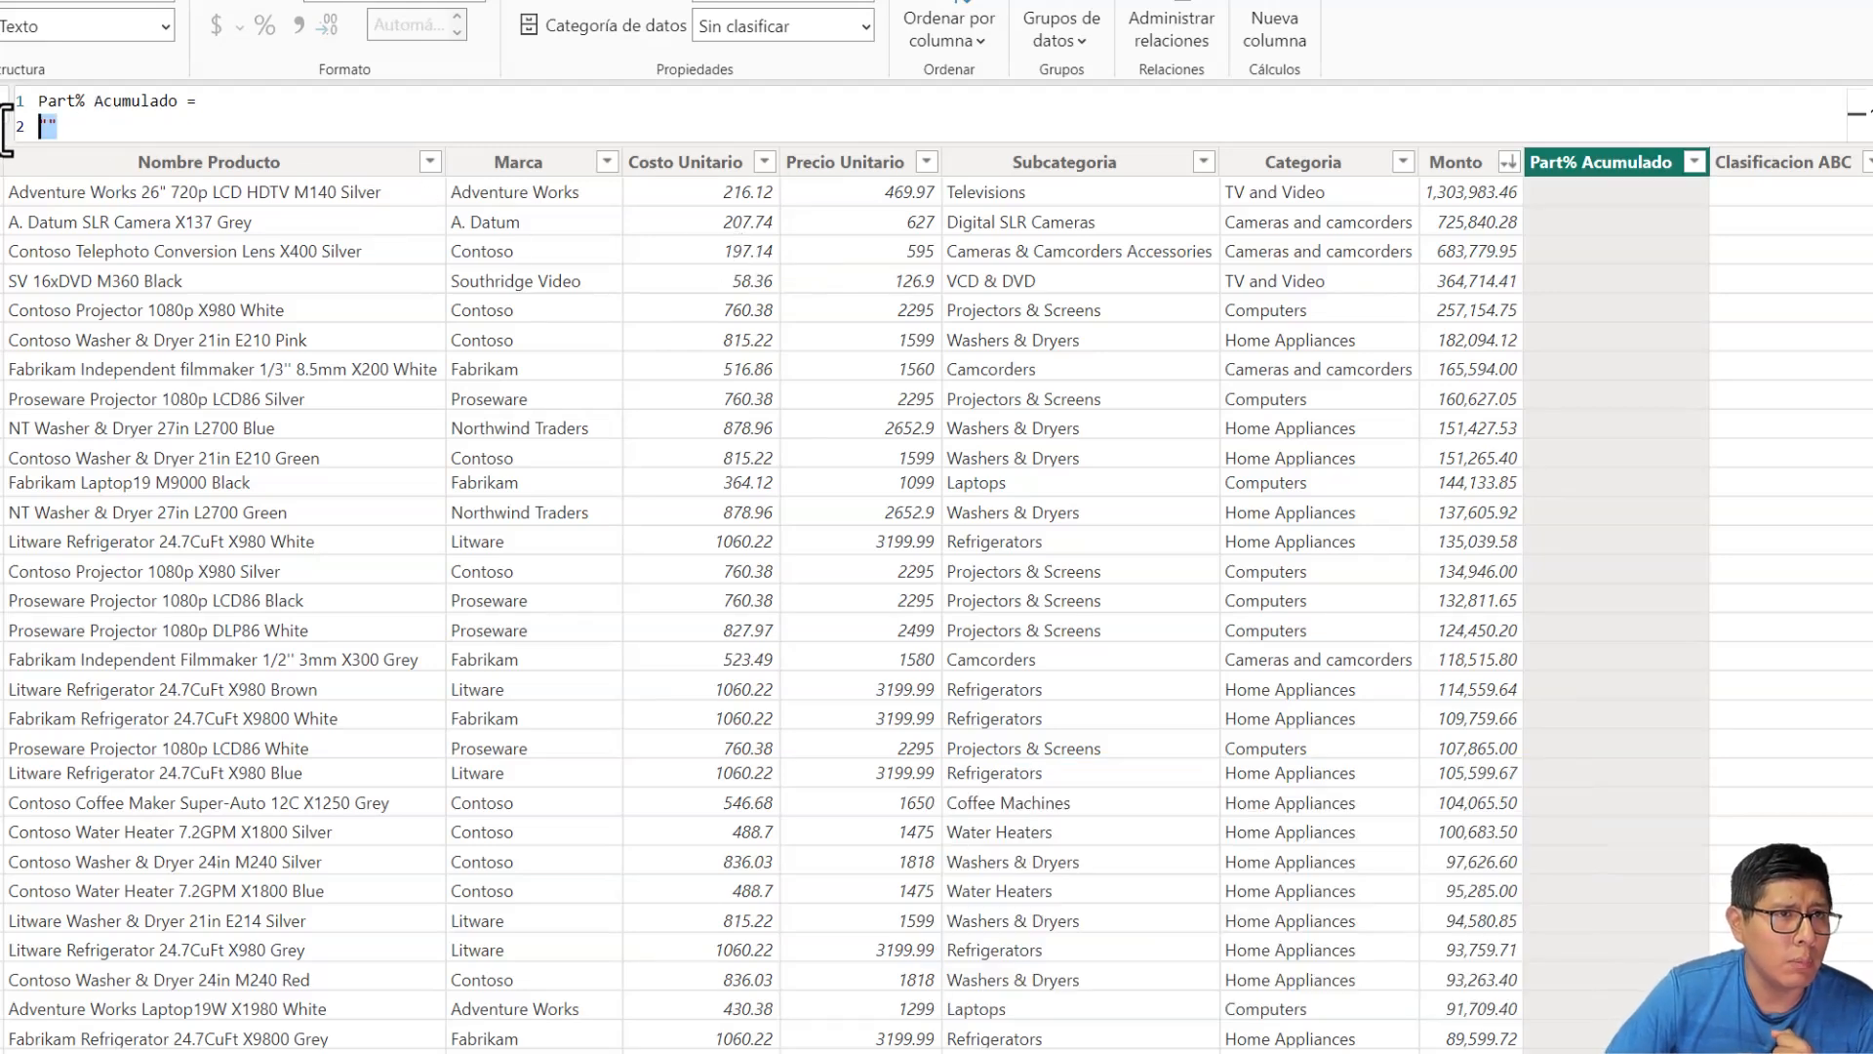
text(VAR)
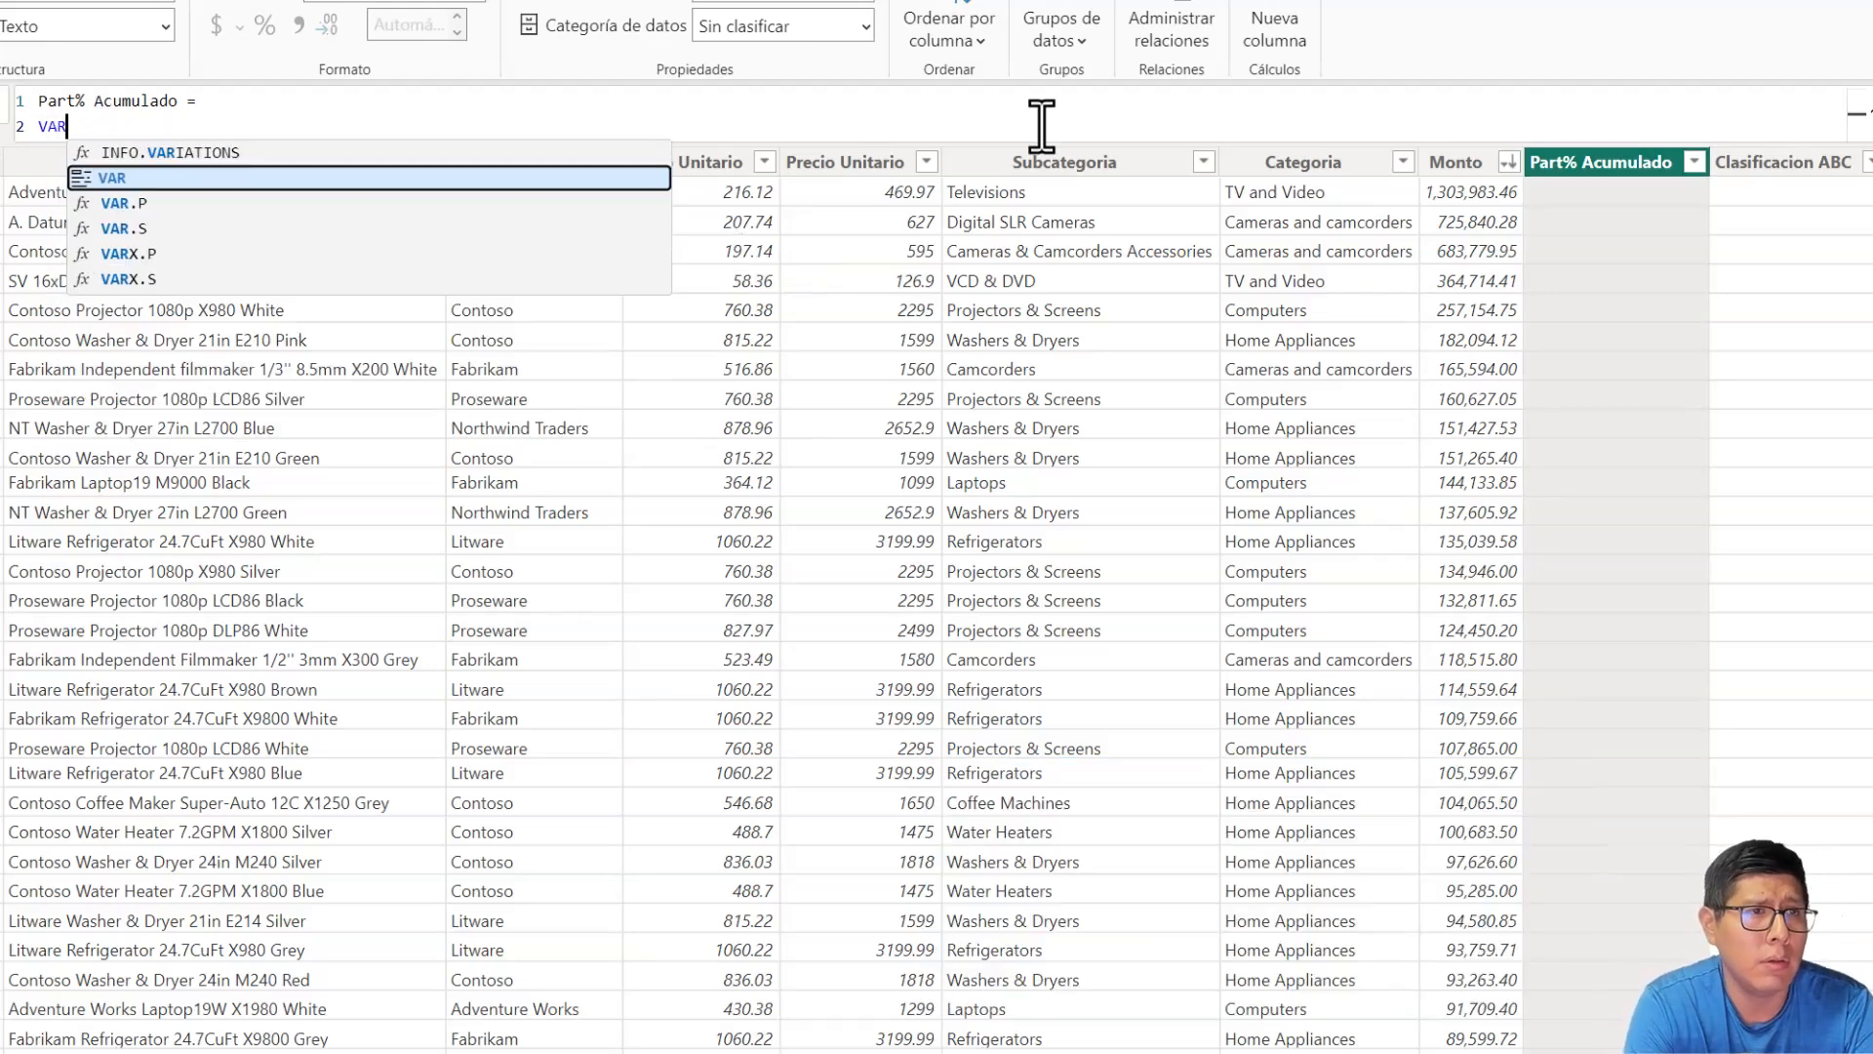
text( MontoProducto =)
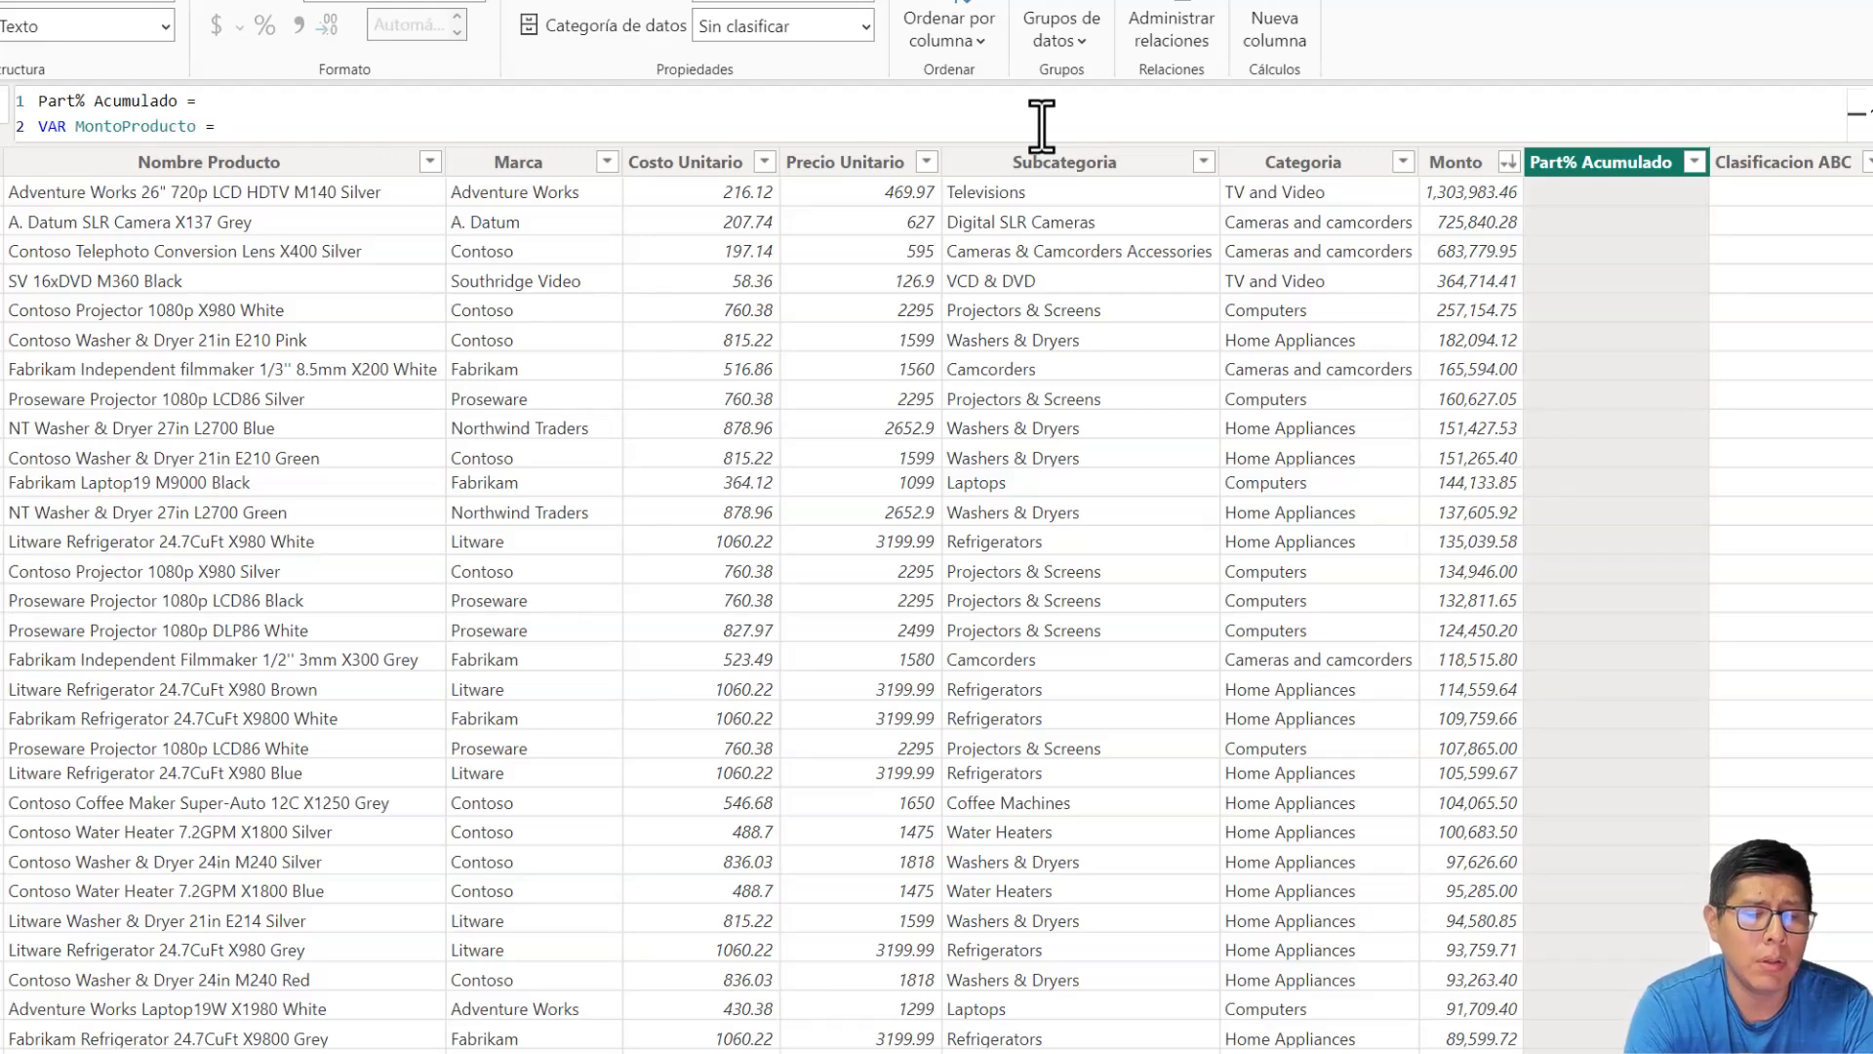
text( monto)
key(Down)
key(Tab)
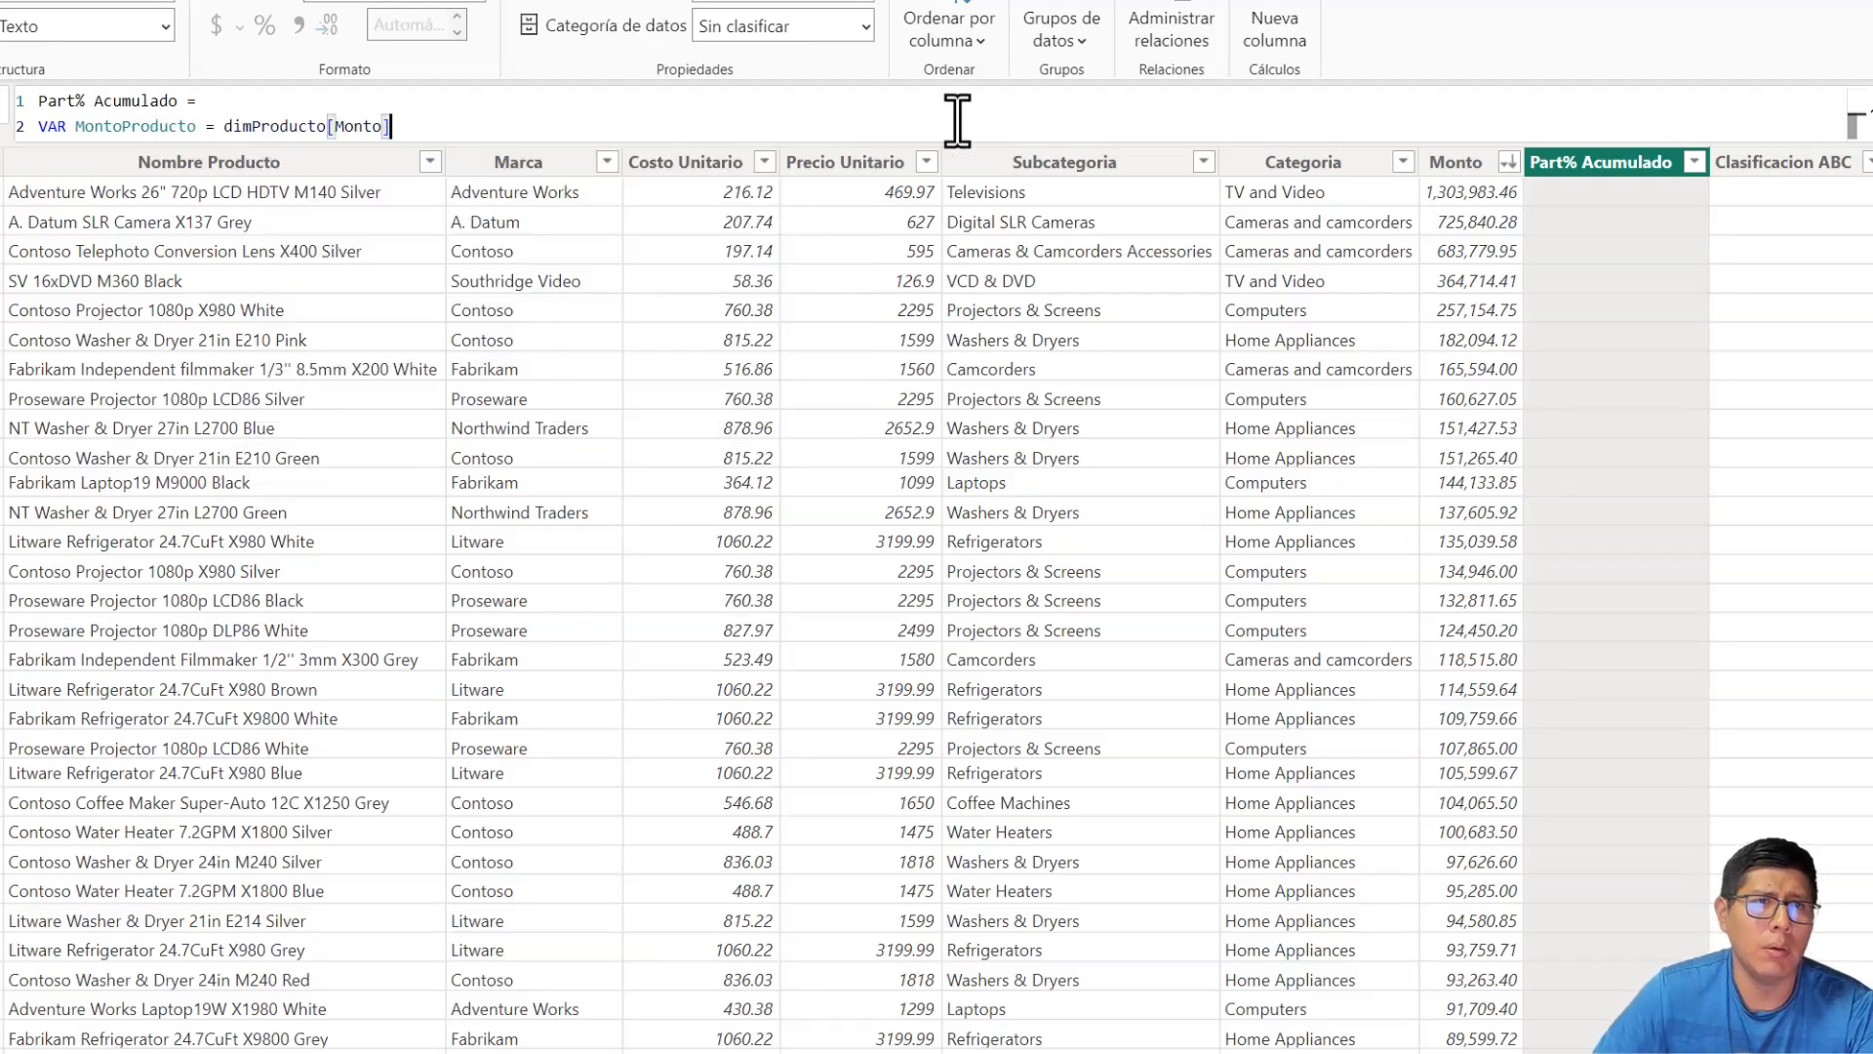
scroll(393, 125, up, 1)
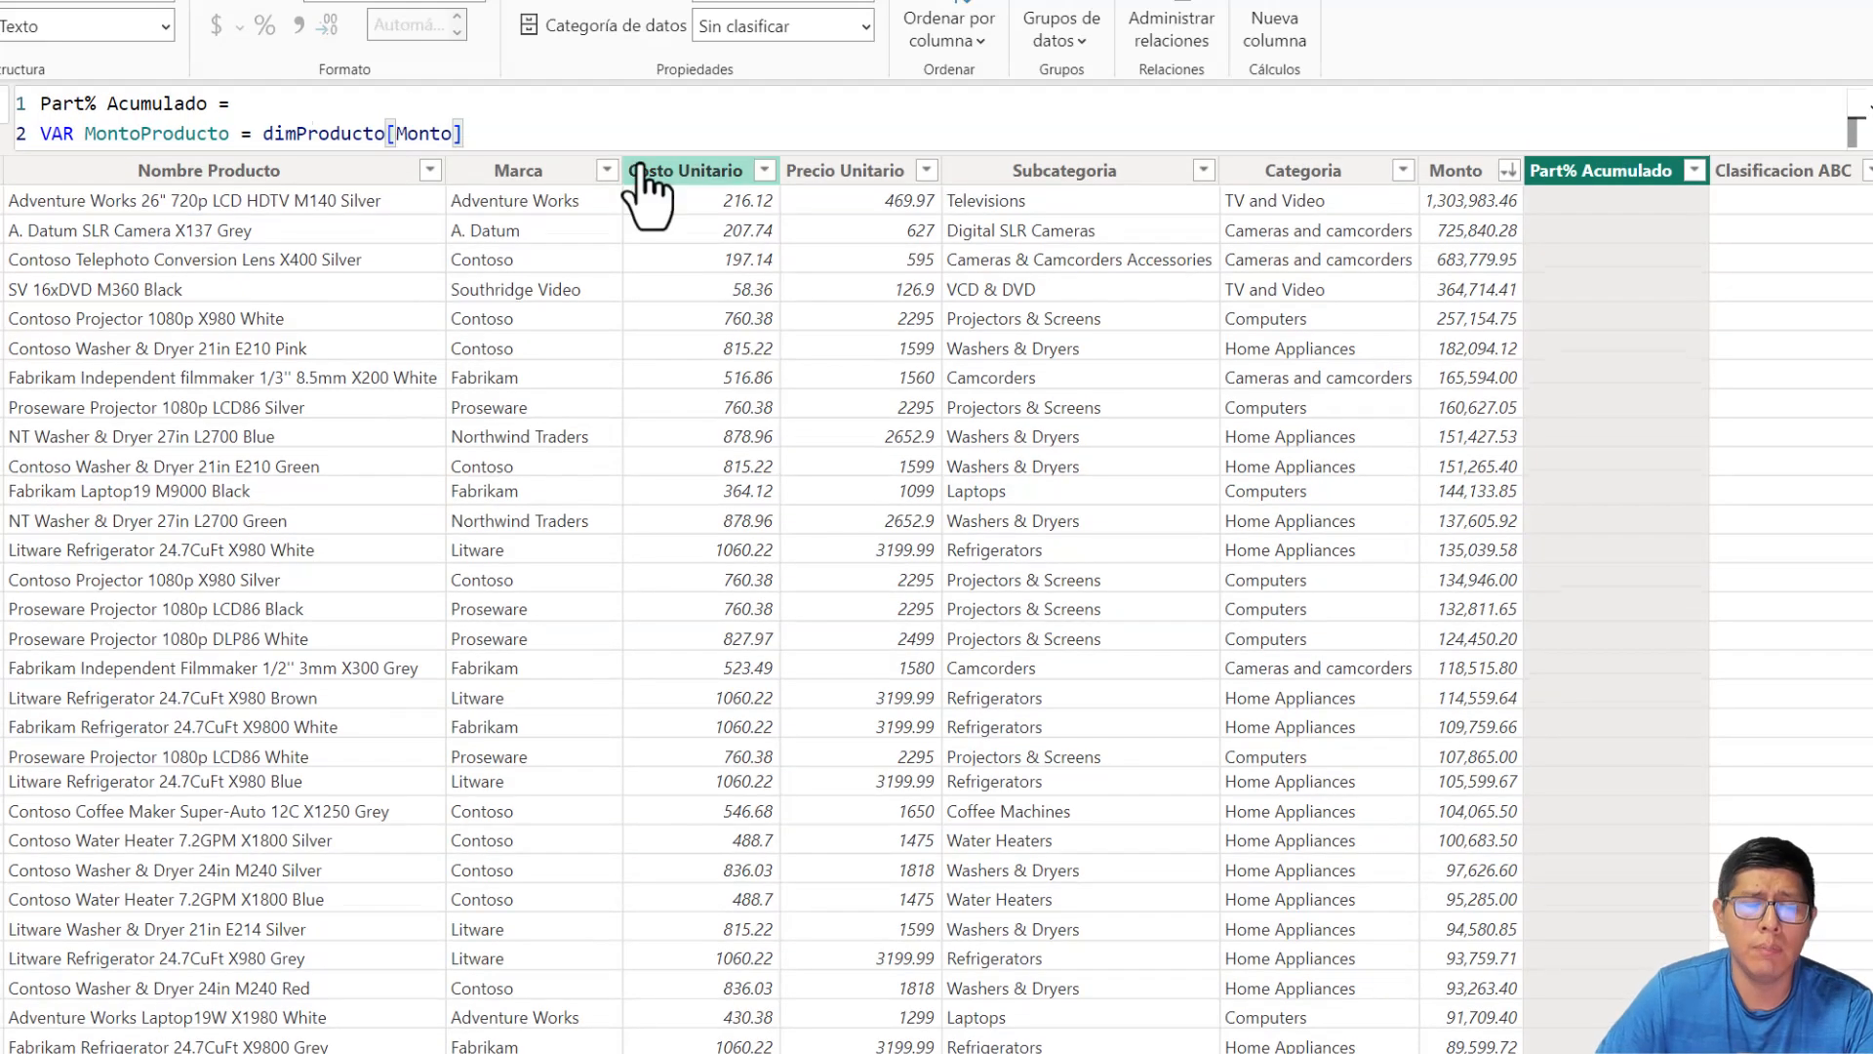
- Declare a second variable, MejoresProductos, as a FILTER over the dimProducto table
key(shift+Return)
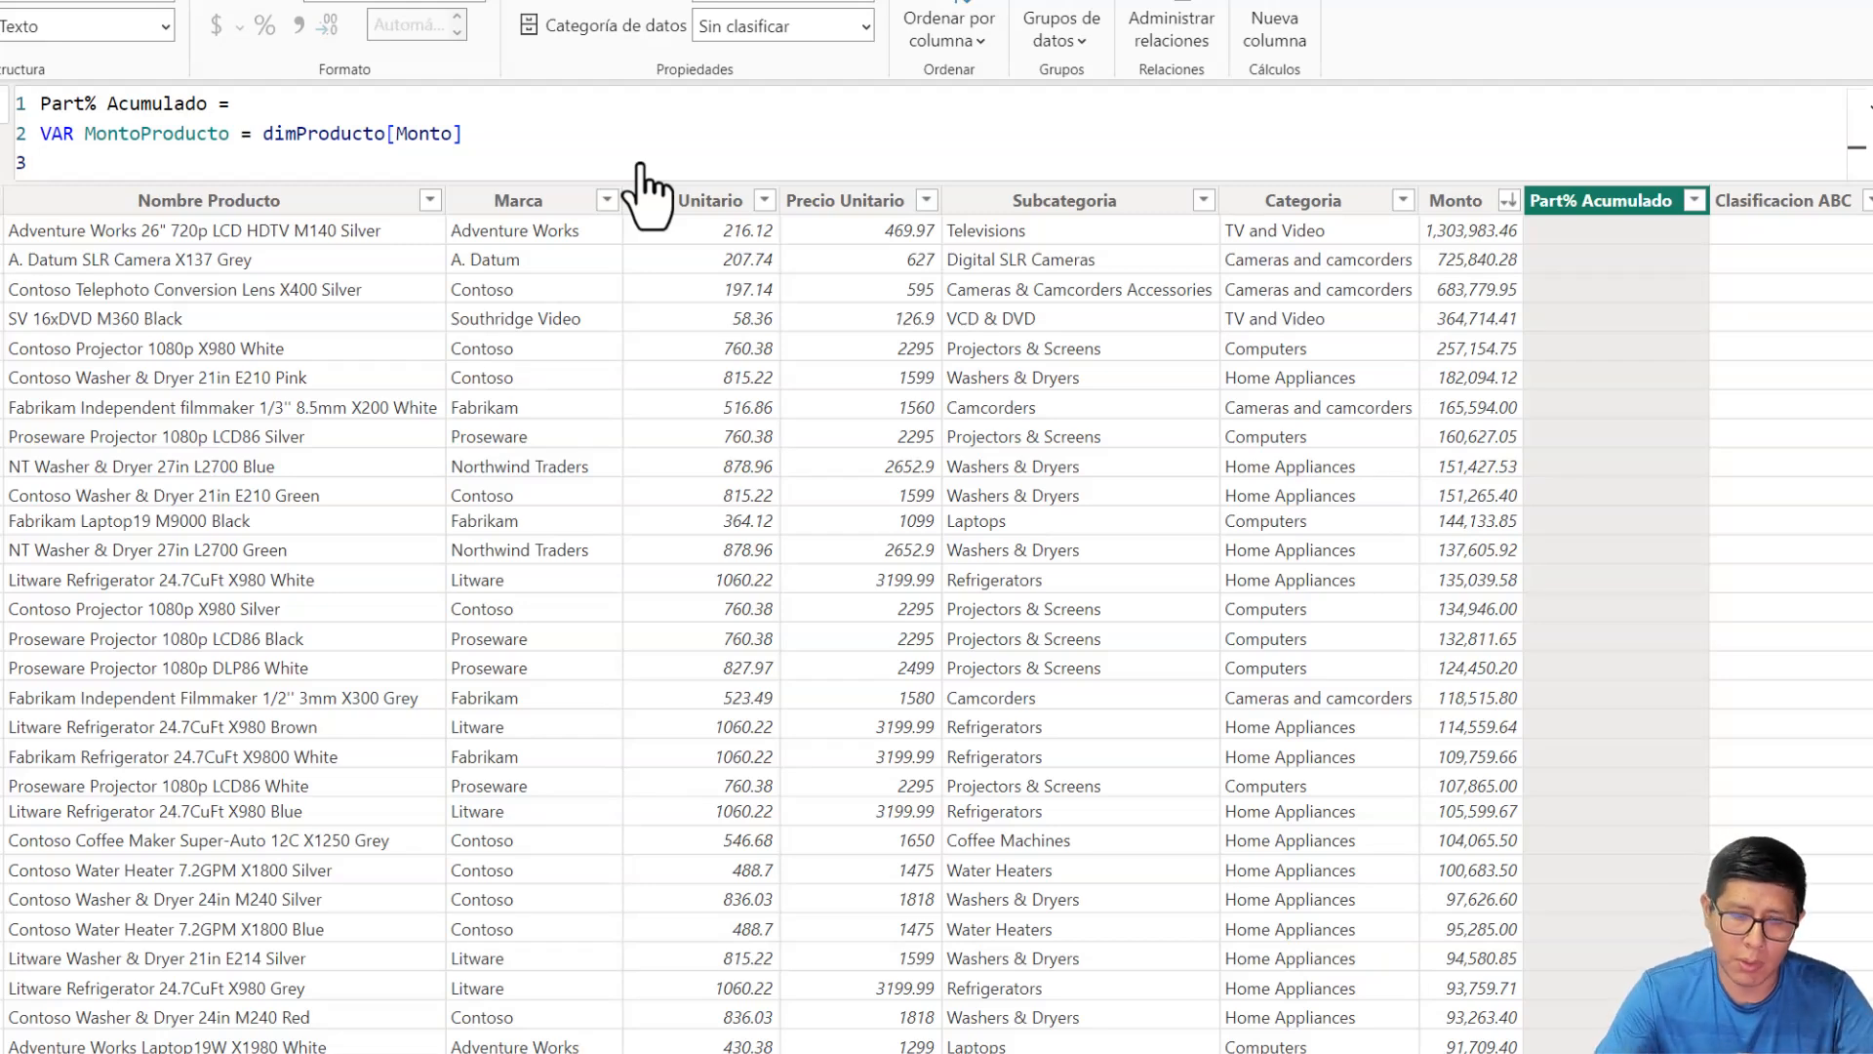
text(VAR Mejores P)
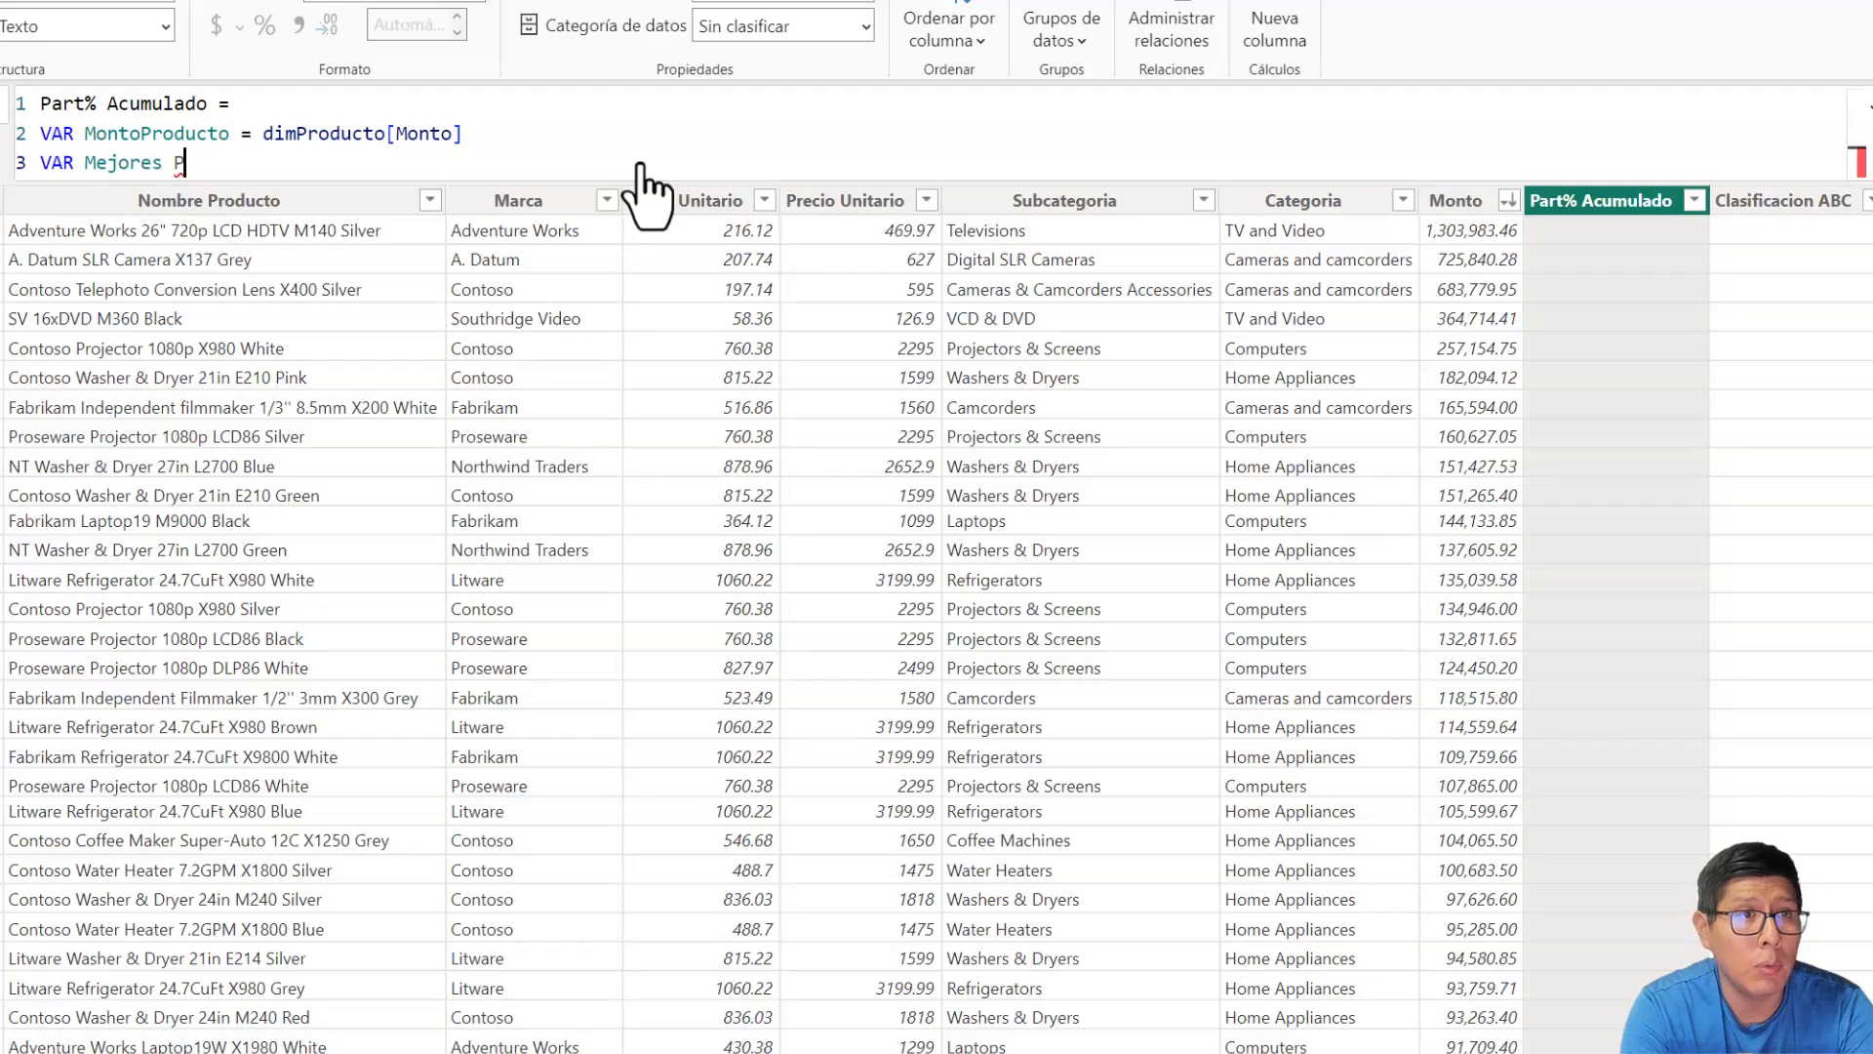
key(BackSpace)
text(Pr)
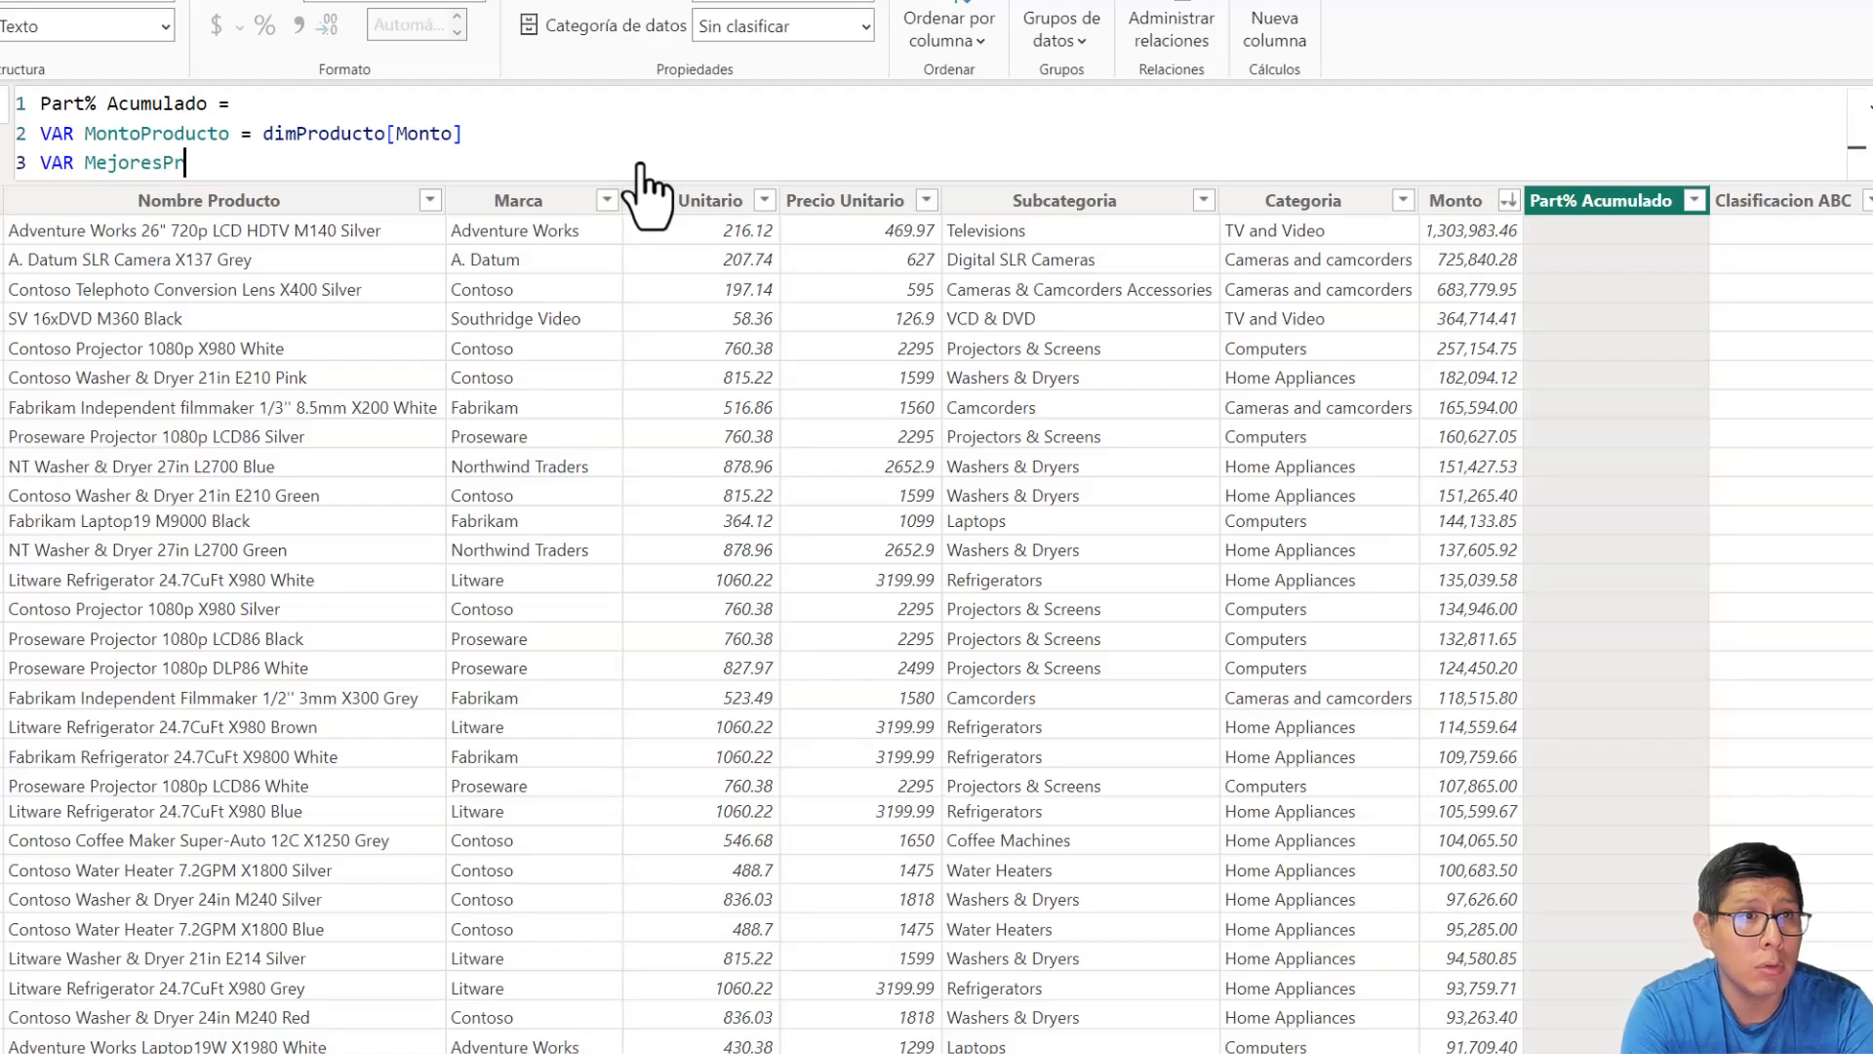
text(oductos =)
key(shift+Return)
text(FILTER()
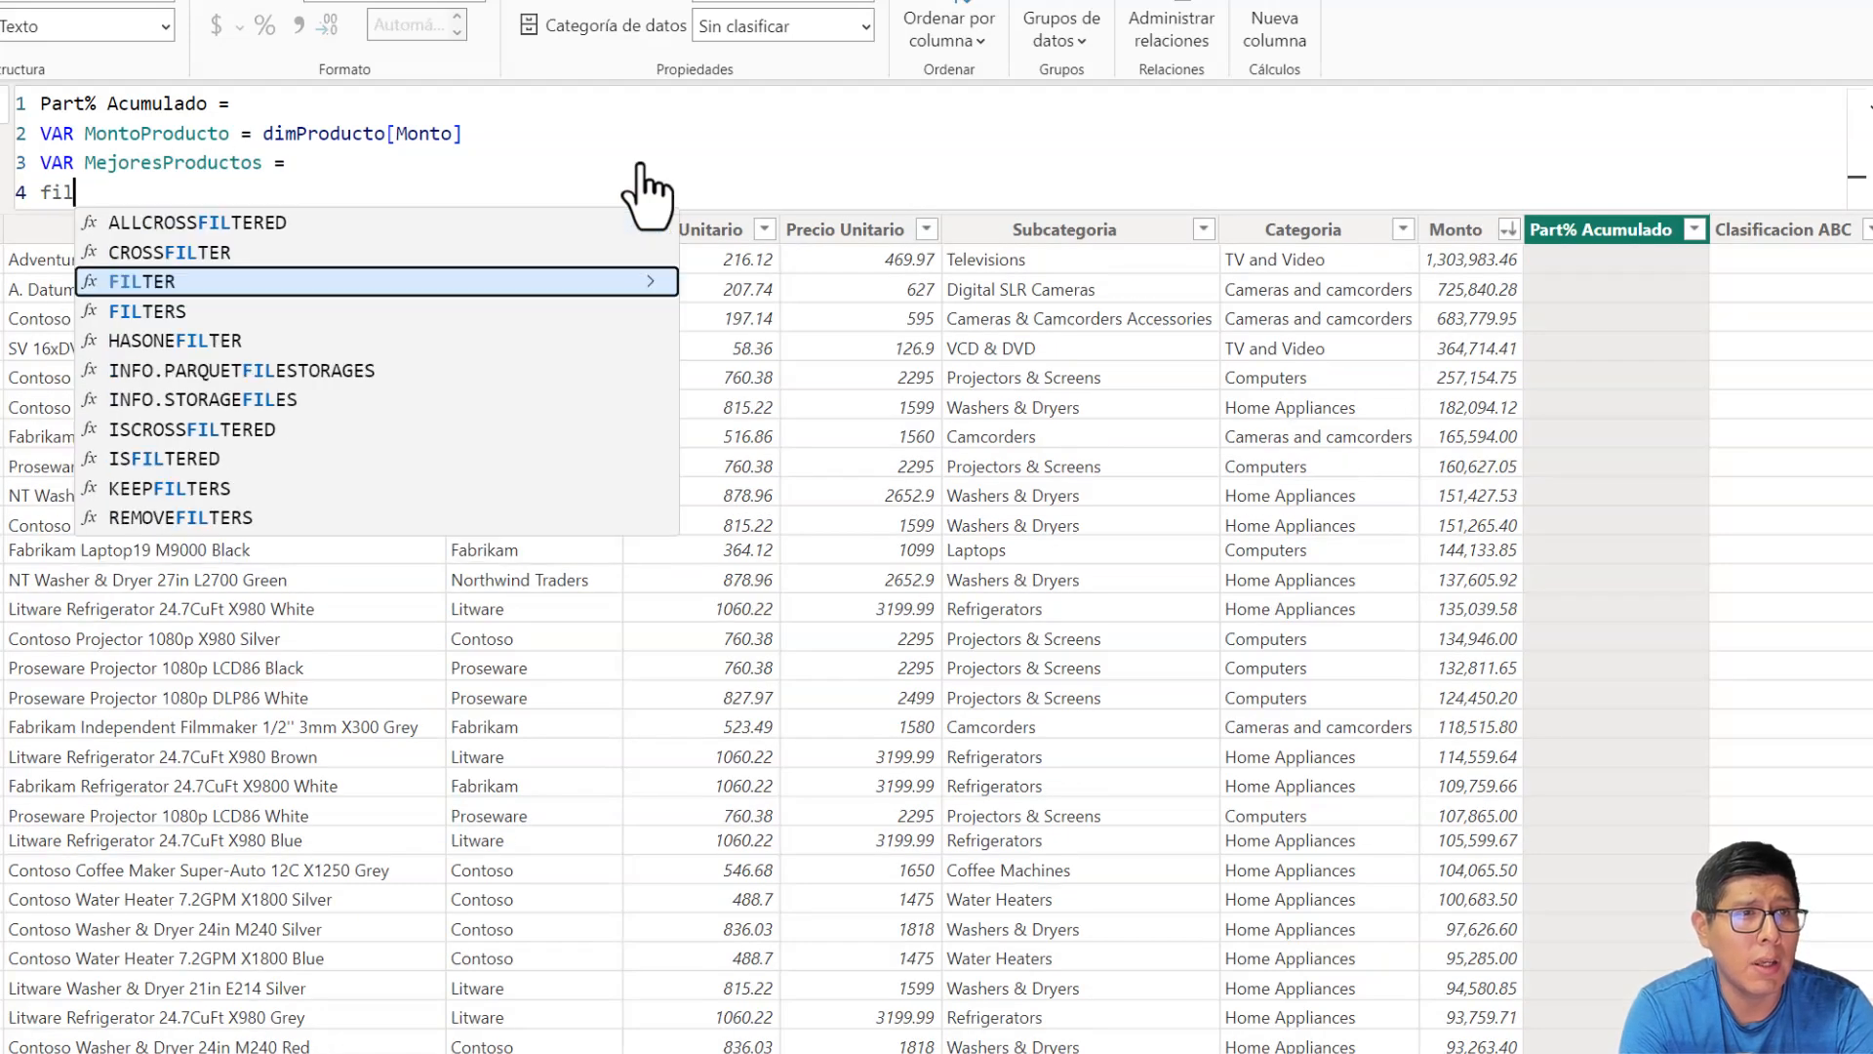
key(shift+Return)
text(dimProducto,)
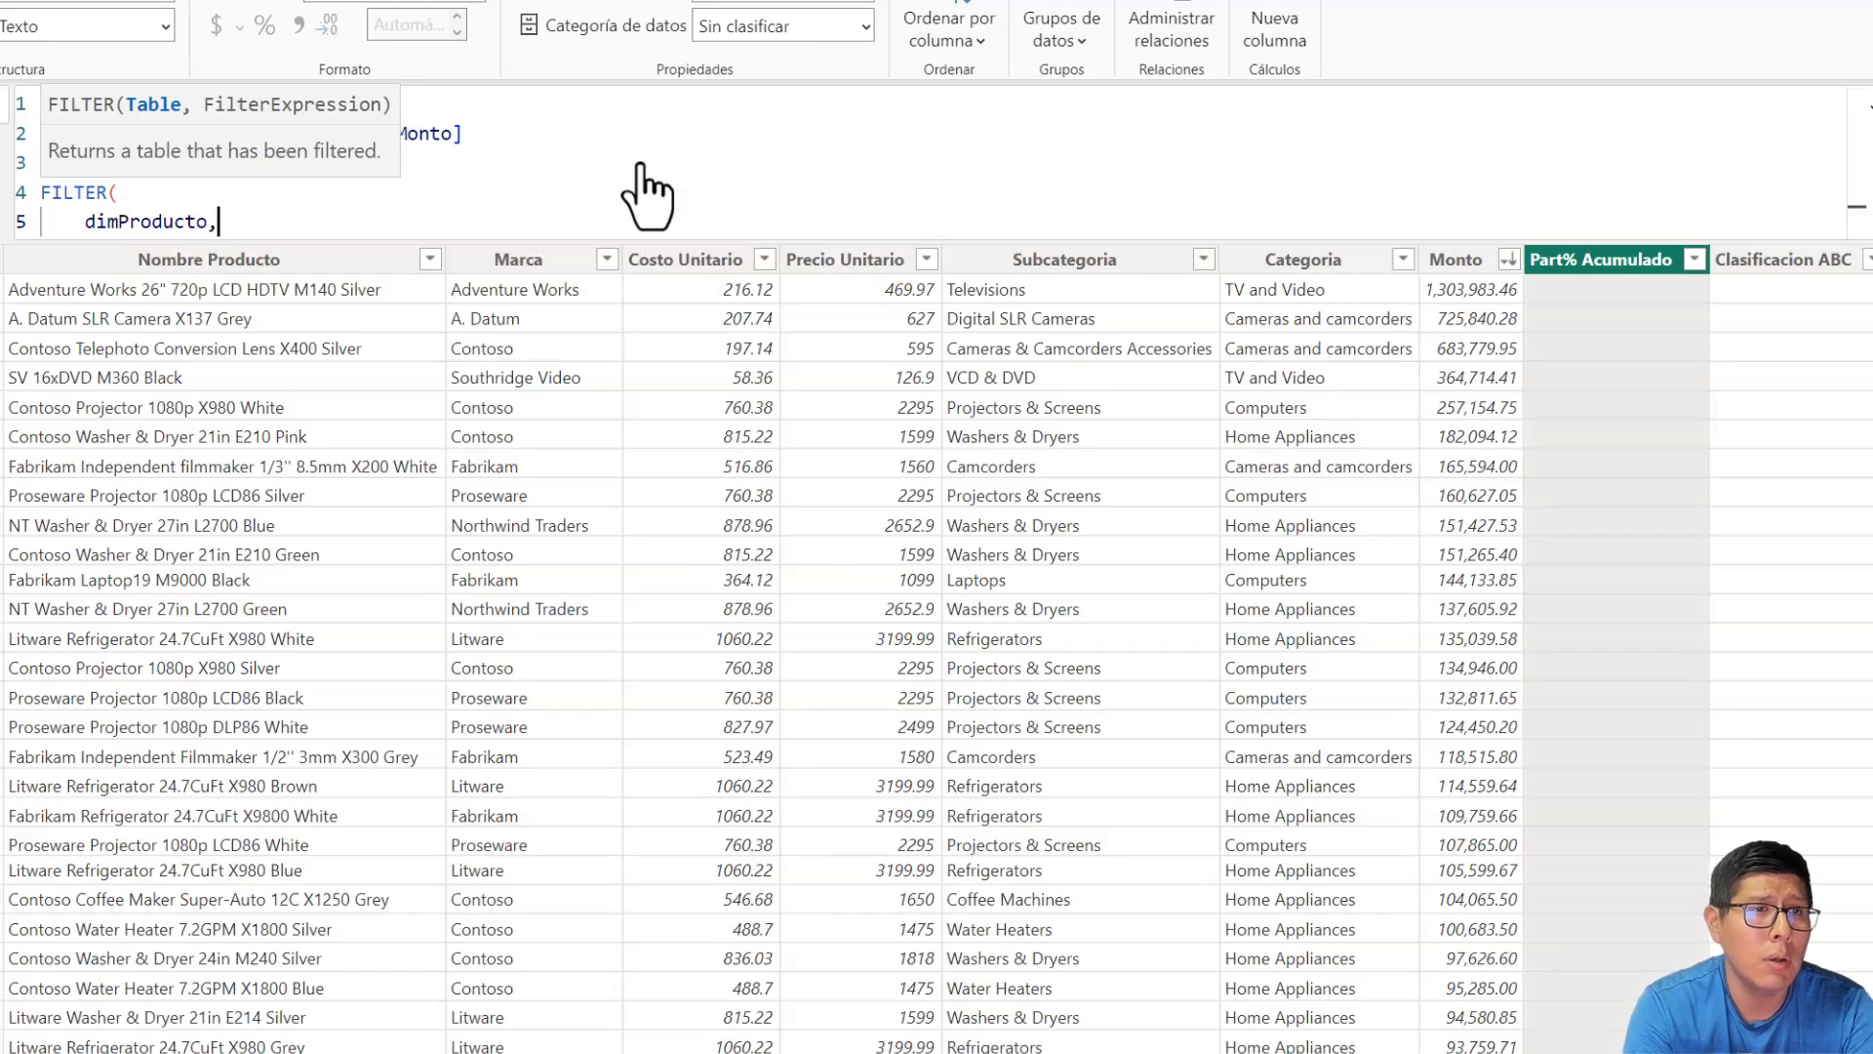
- Complete the FILTER with the condition dimProducto[Monto] >= MontoProducto and close the function
key(shift+Return)
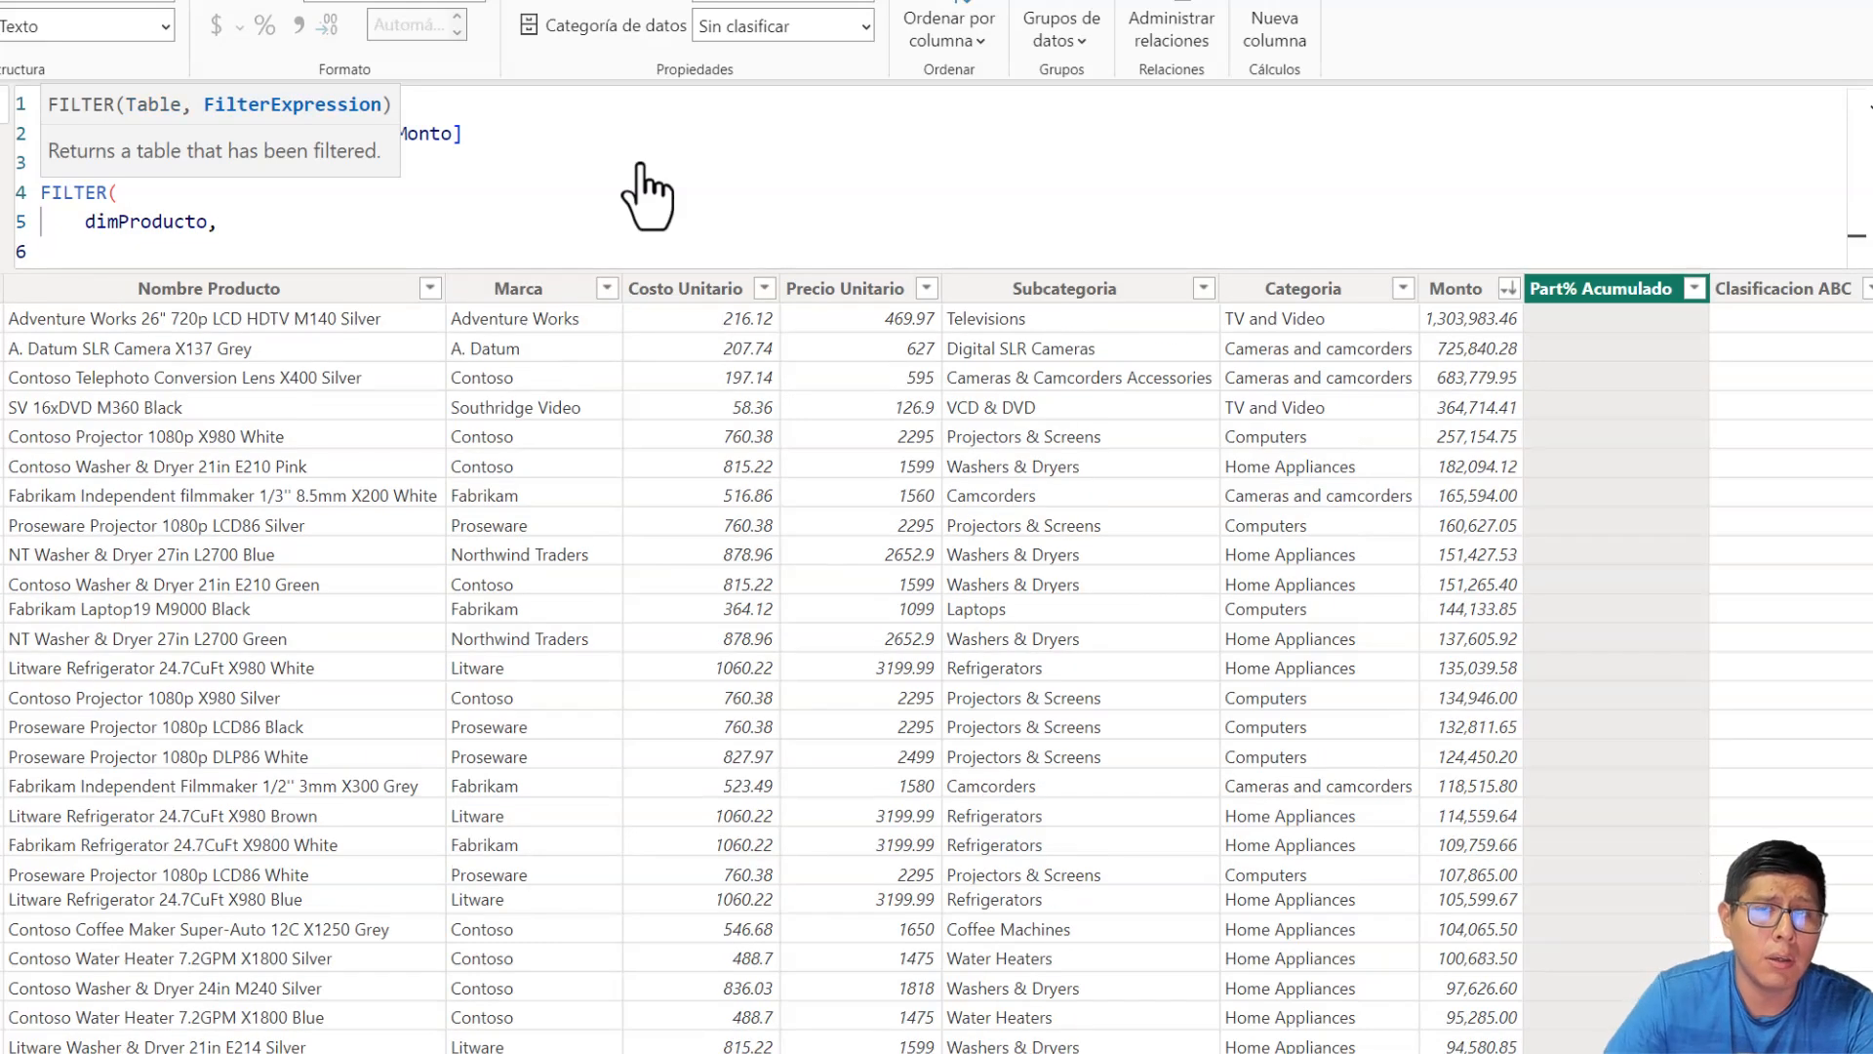
text(monto)
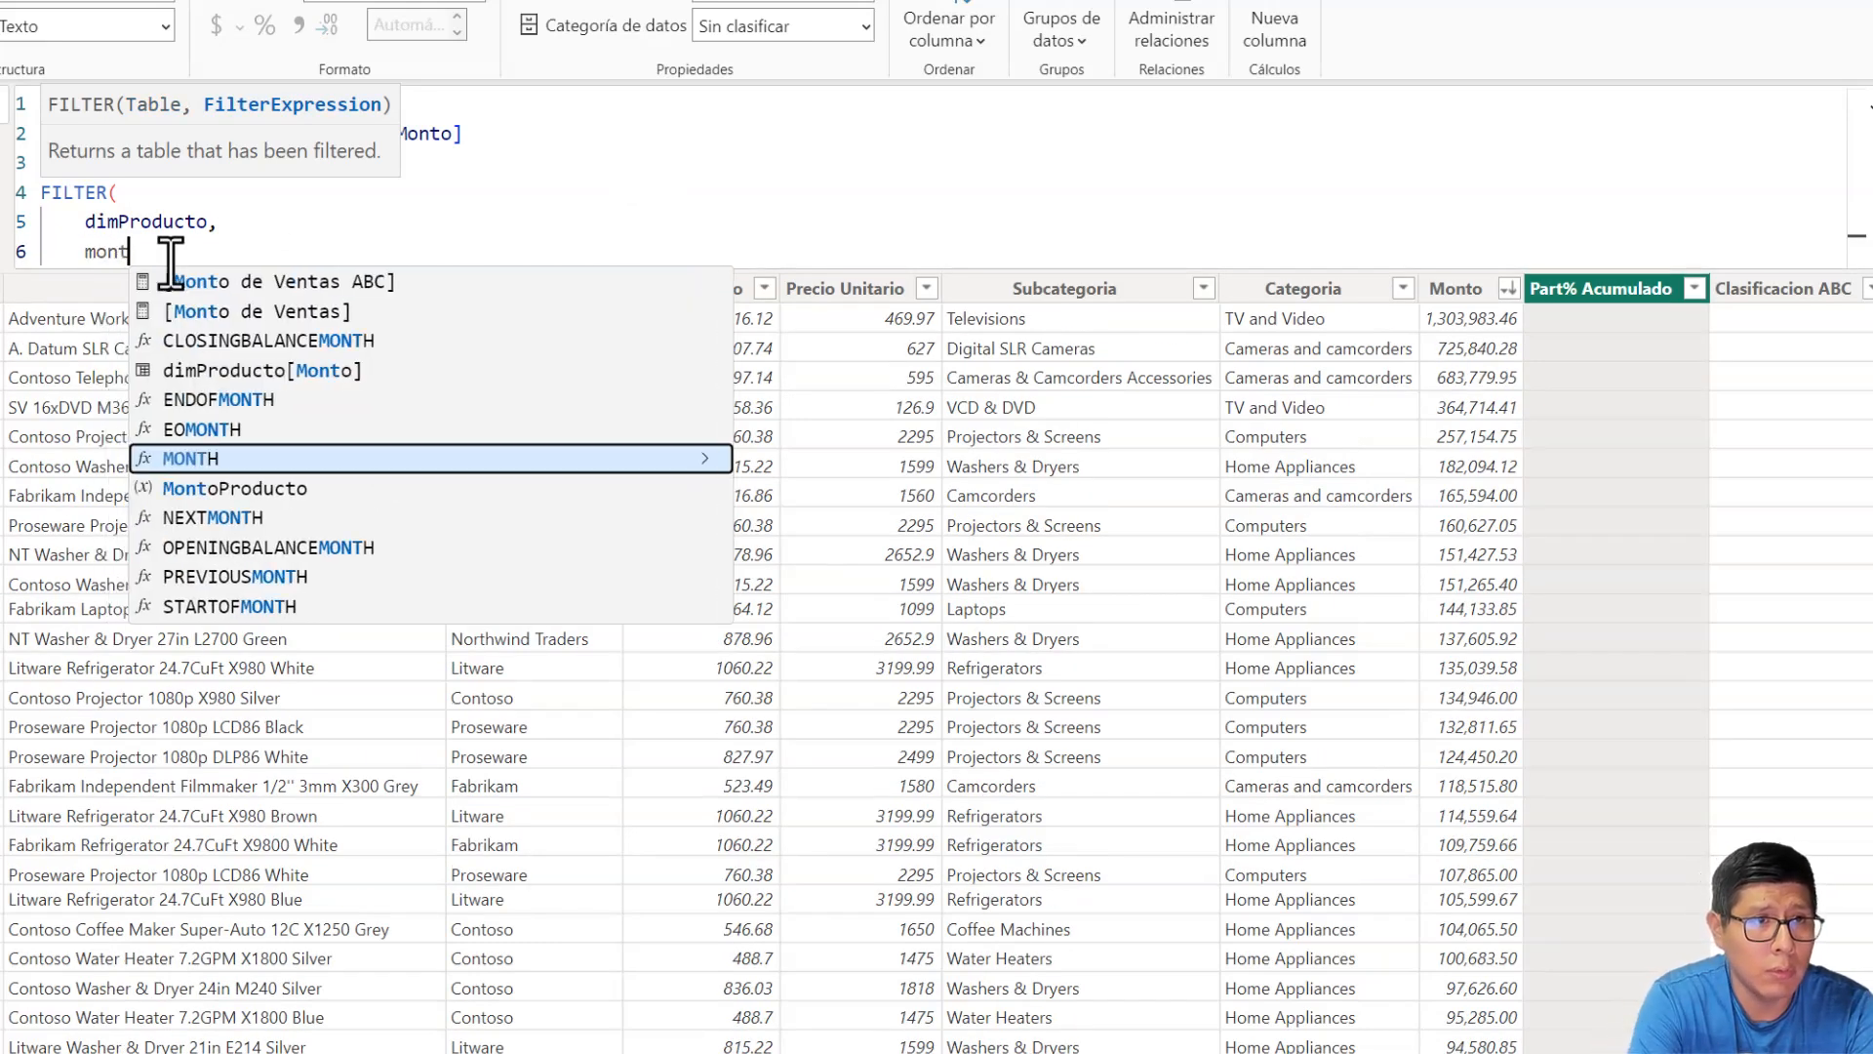
key(Down)
key(Down)
key(Tab)
text(>= monto)
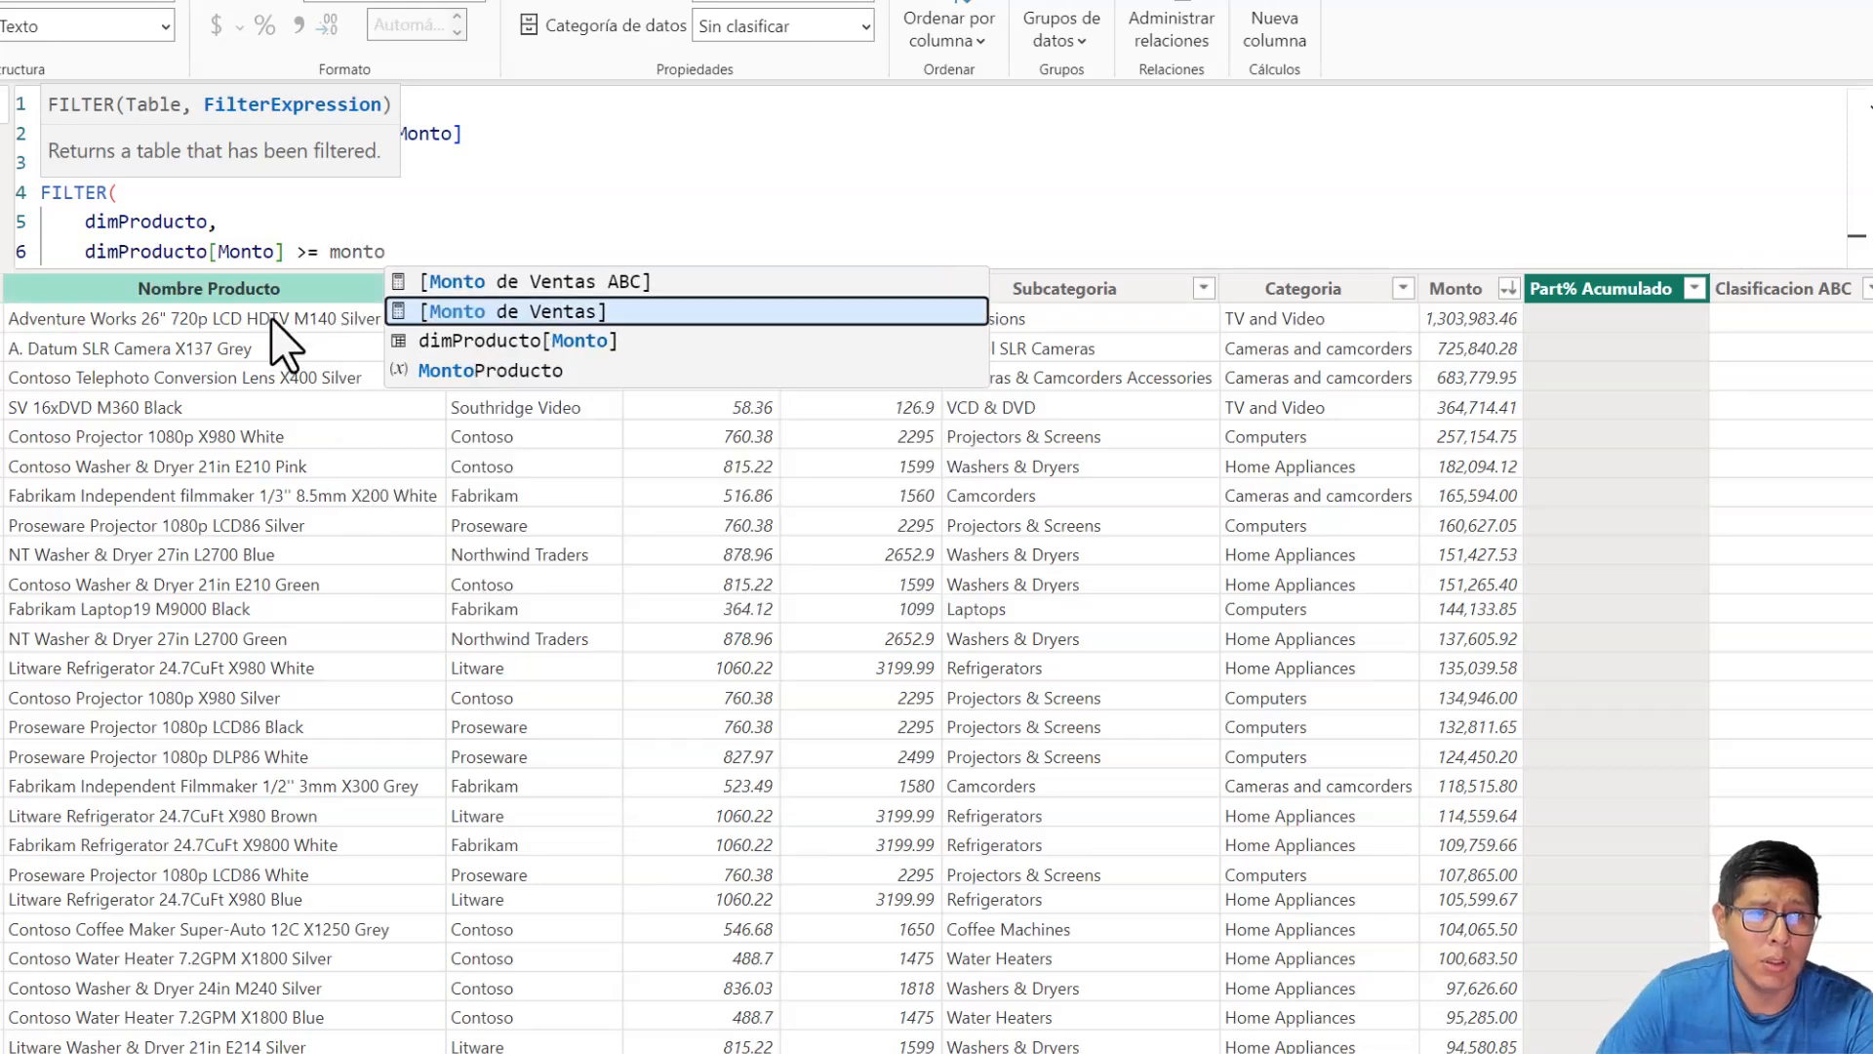
click(429, 371)
key(shift+Return)
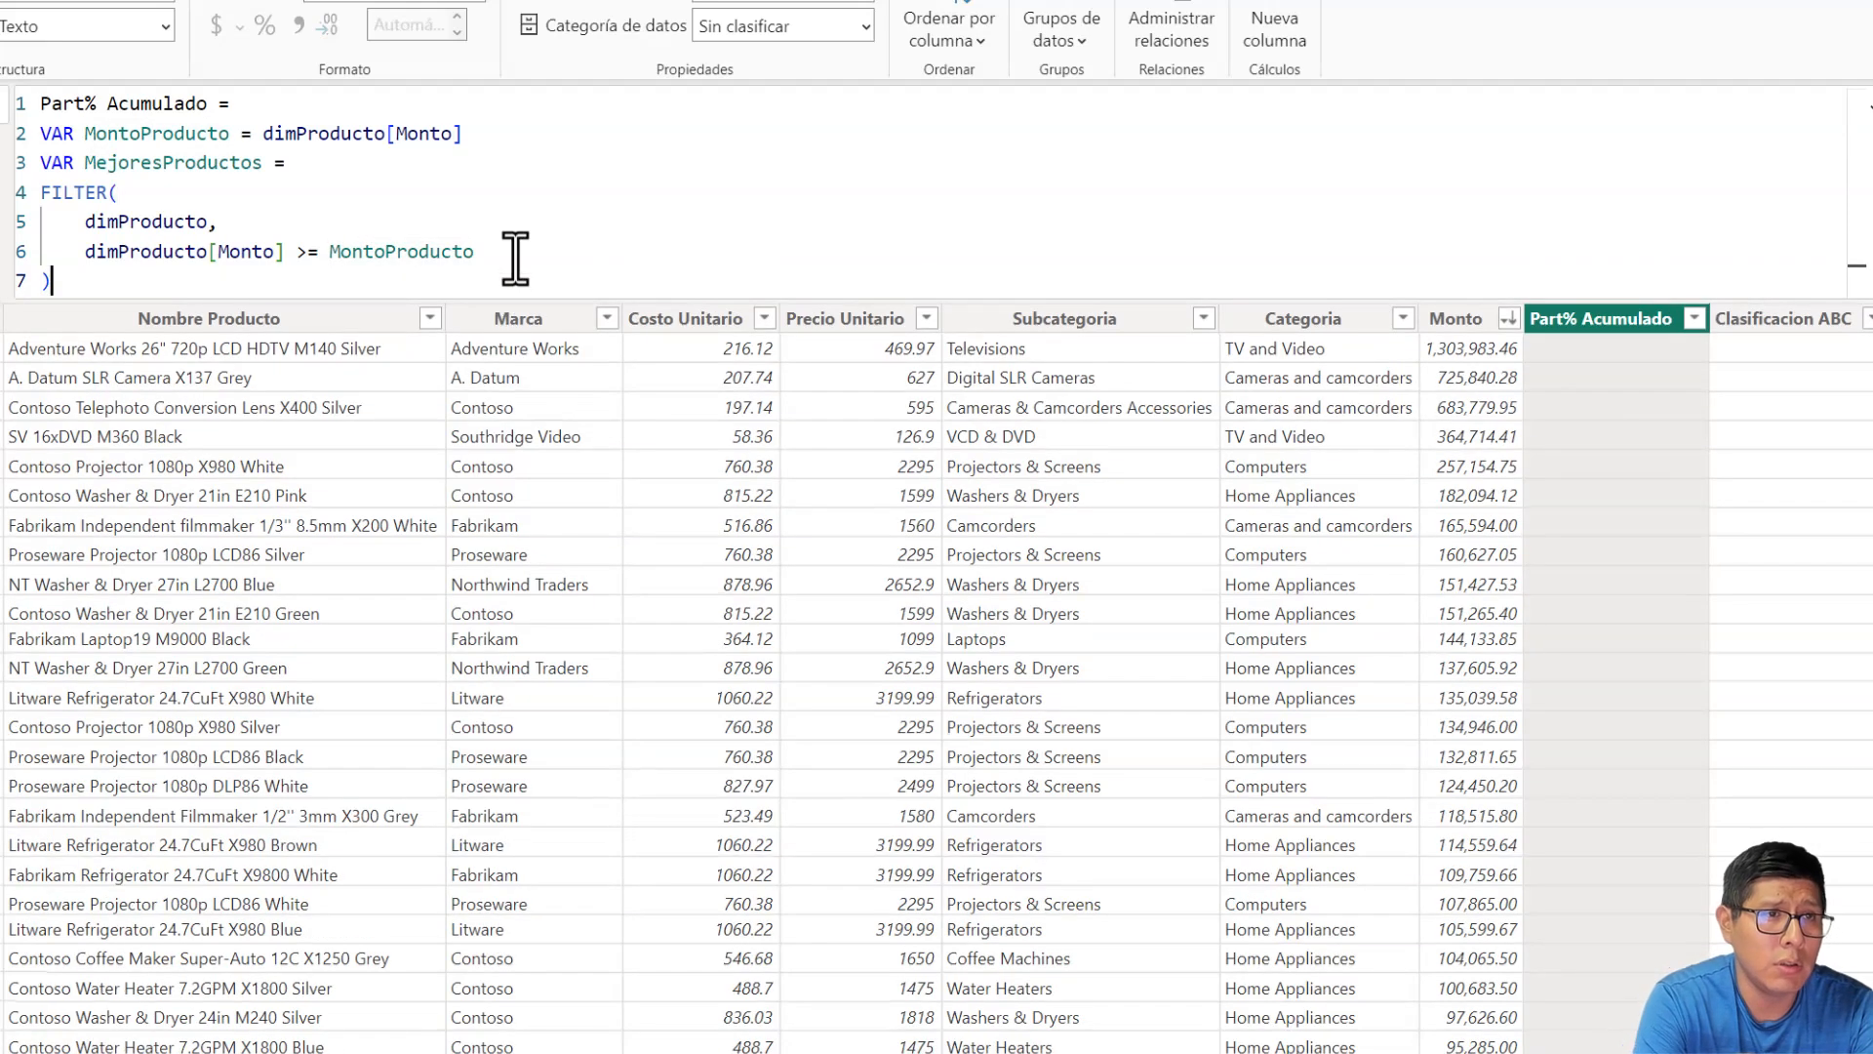
text())
- Declare a third variable named MontoAcumulado below the FILTER expression
key(shift+Return)
text(V)
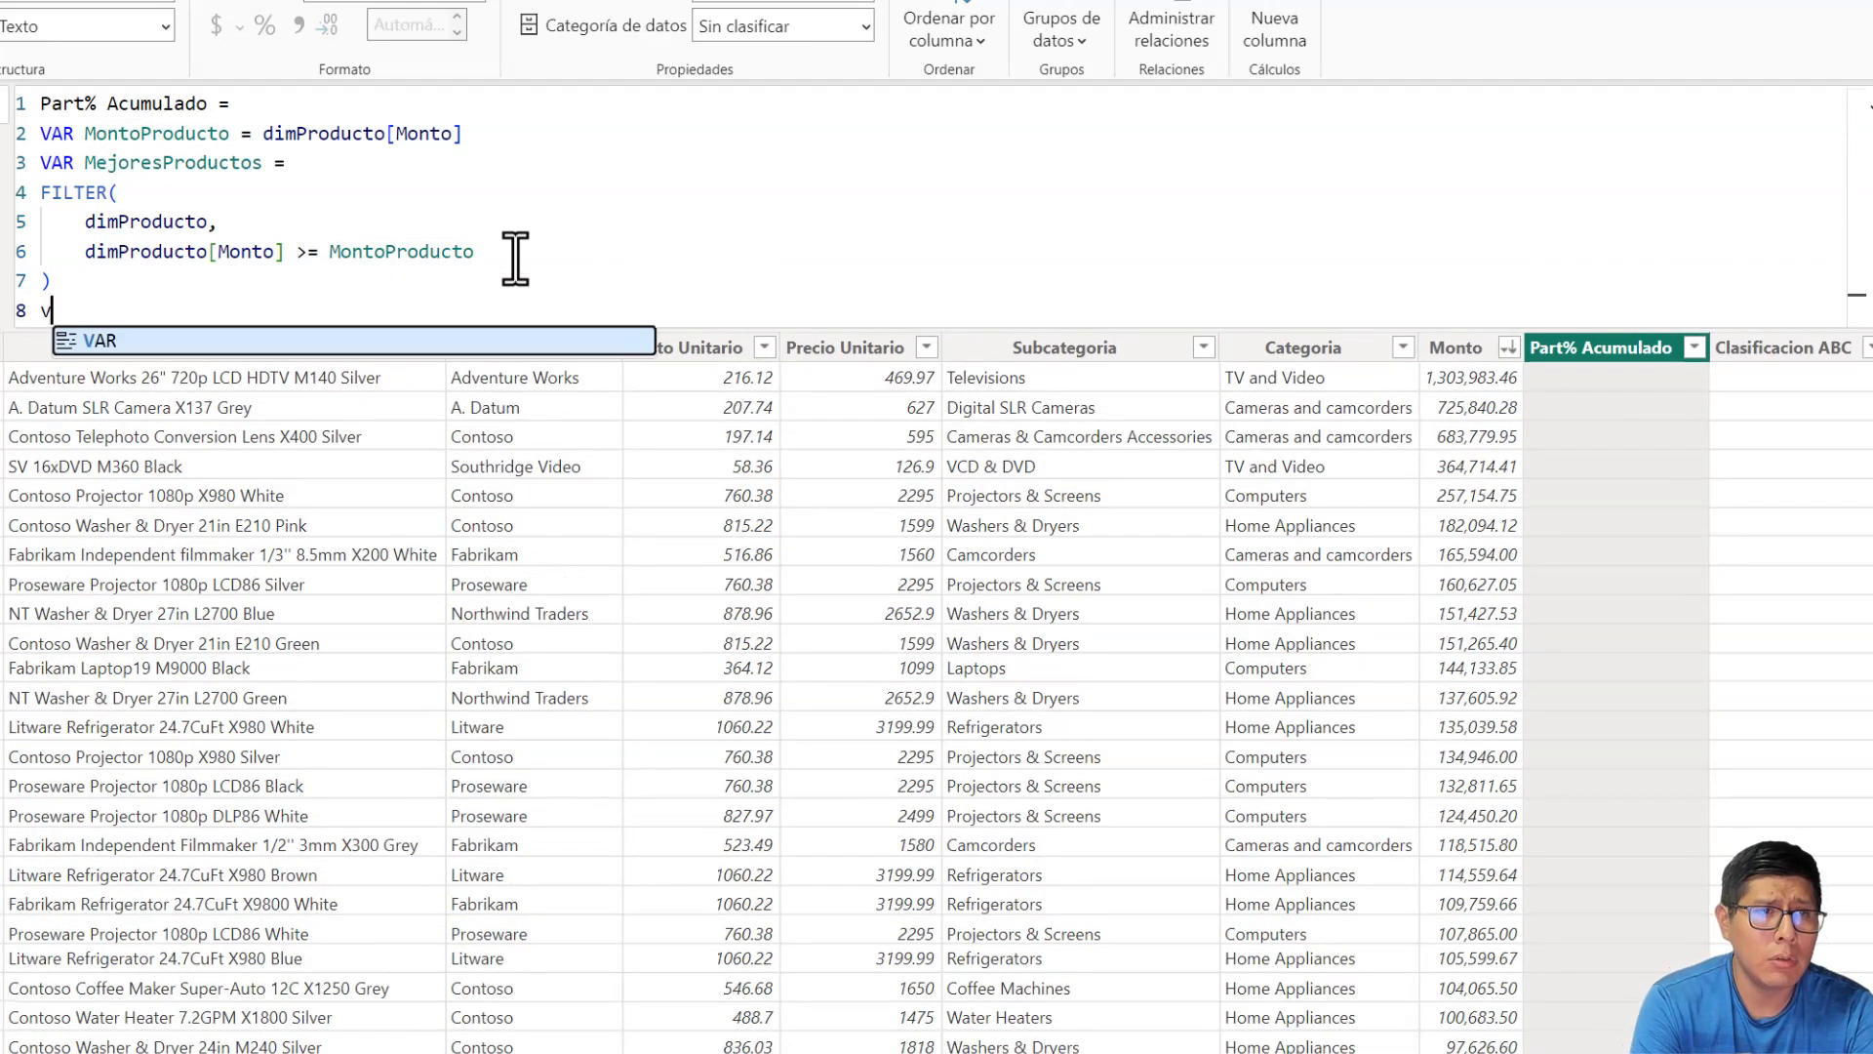
text(AR )
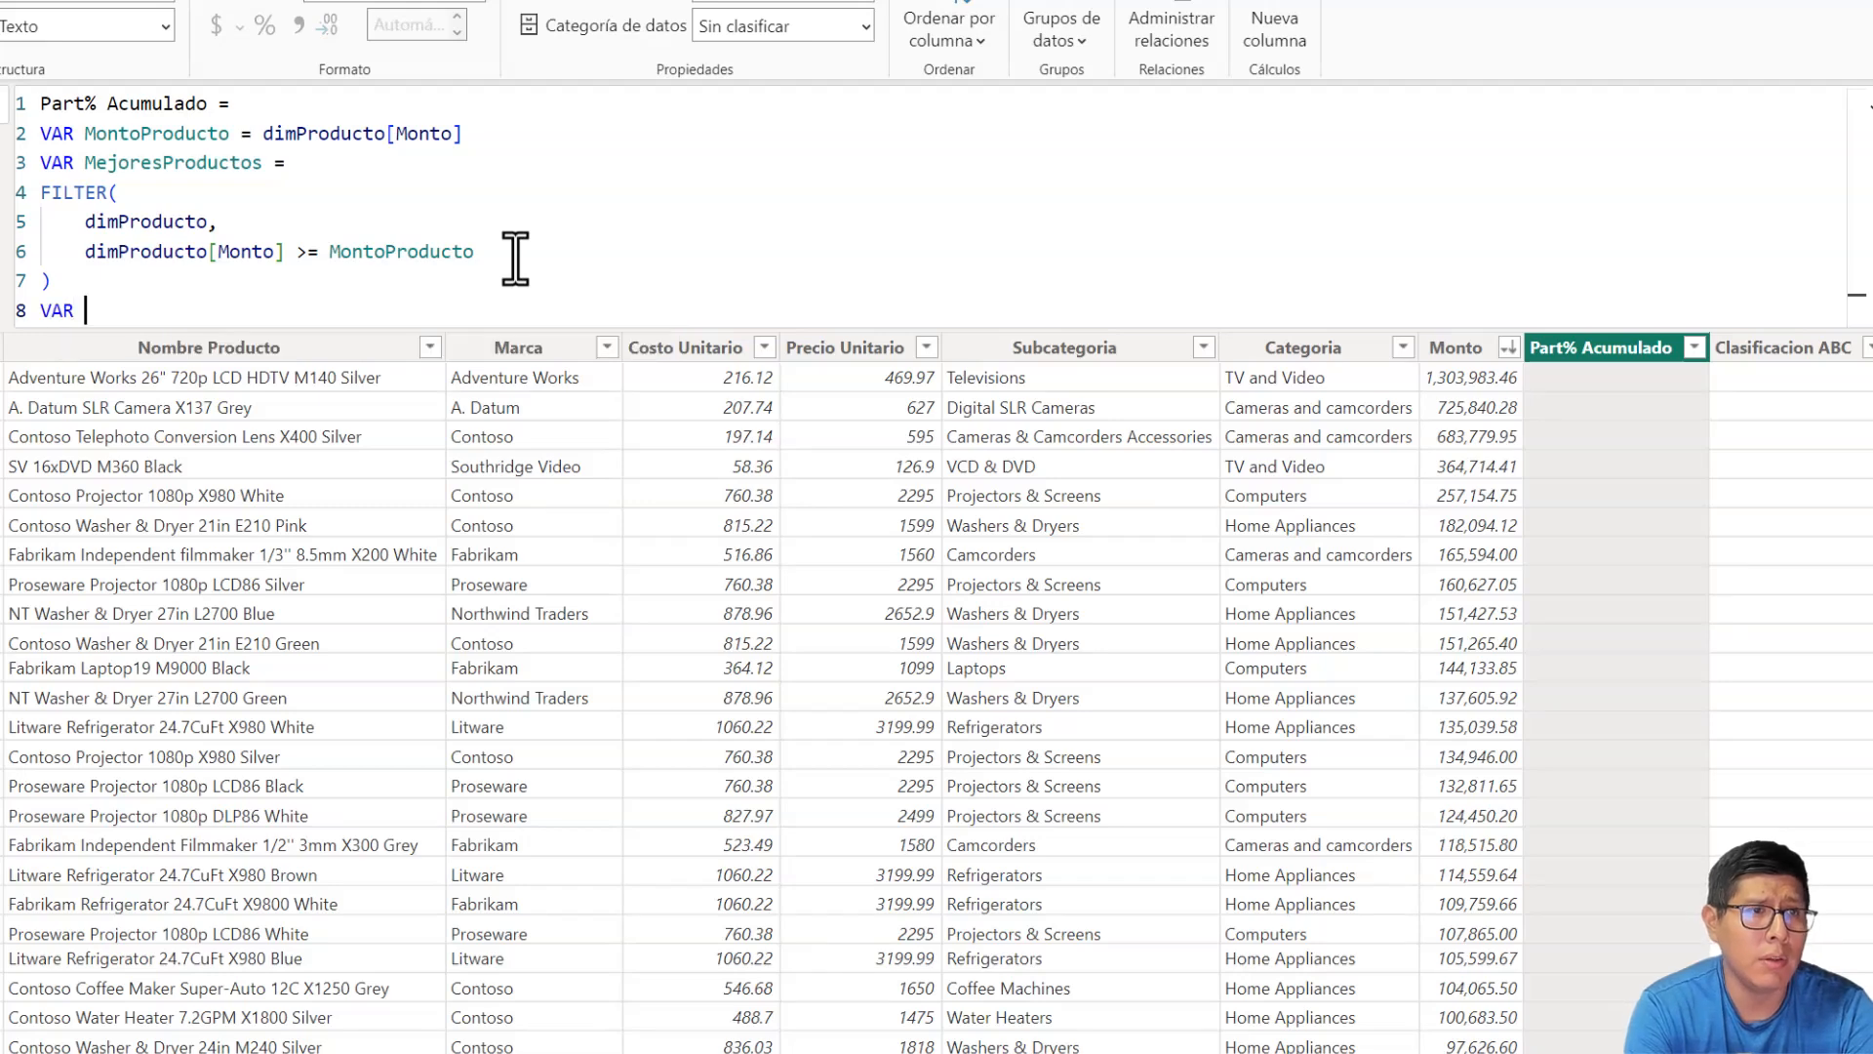
text(Monto)
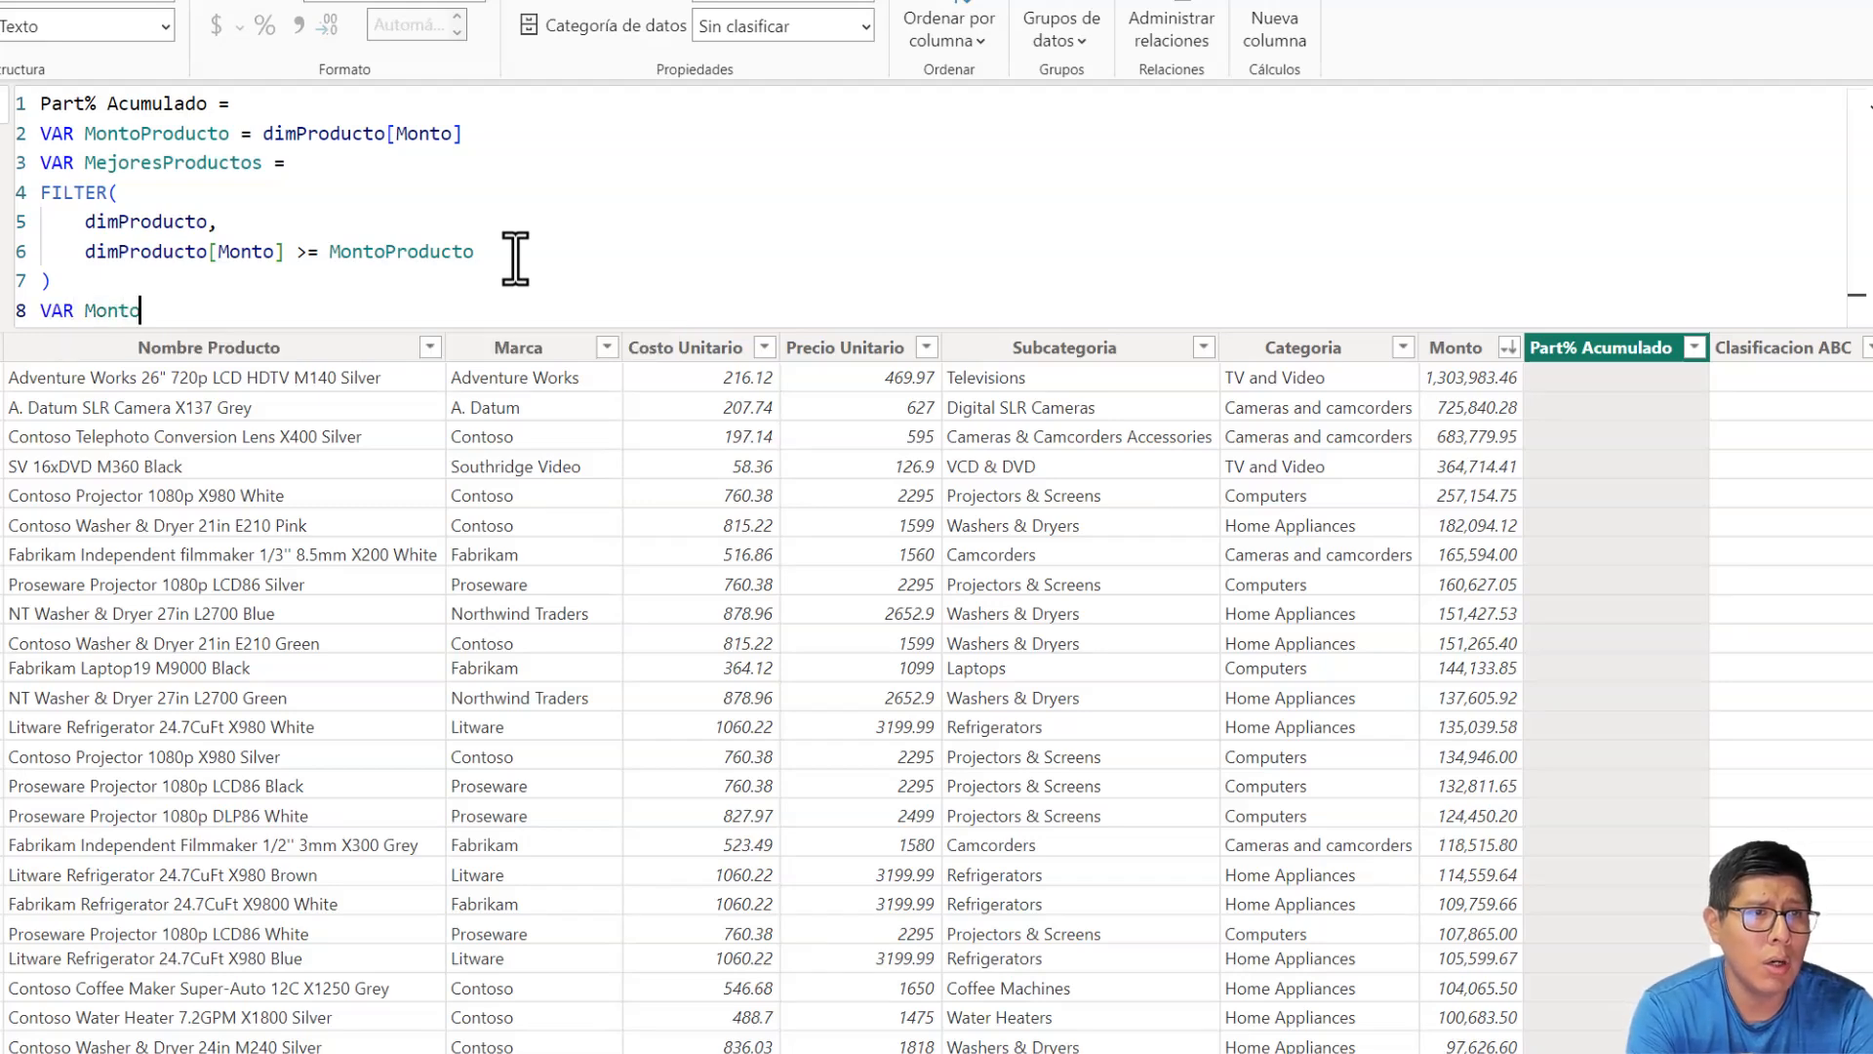
text(Acumulado =)
key(shift+Return)
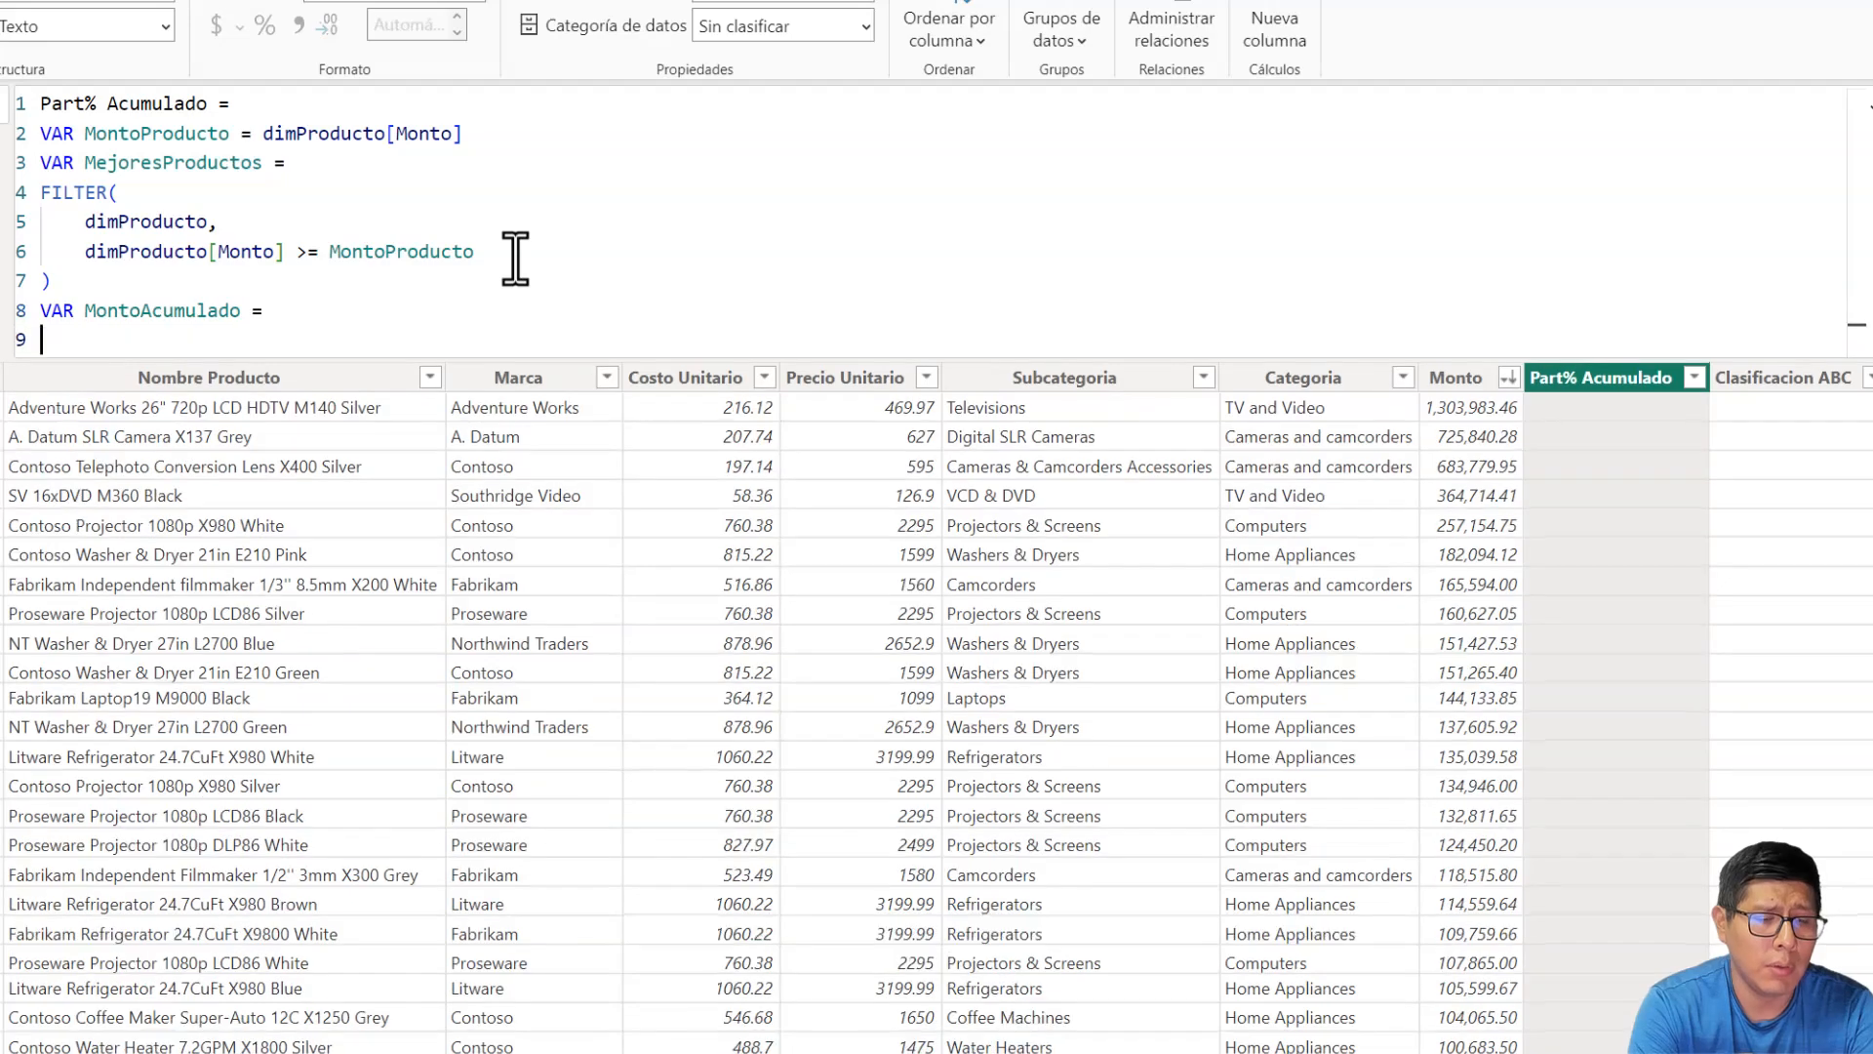
- Assign MontoAcumulado a SUMX of dimProducto[Monto] over MejoresProductos, with each argument on its own line
text(SUMX()
key(shift+Return)
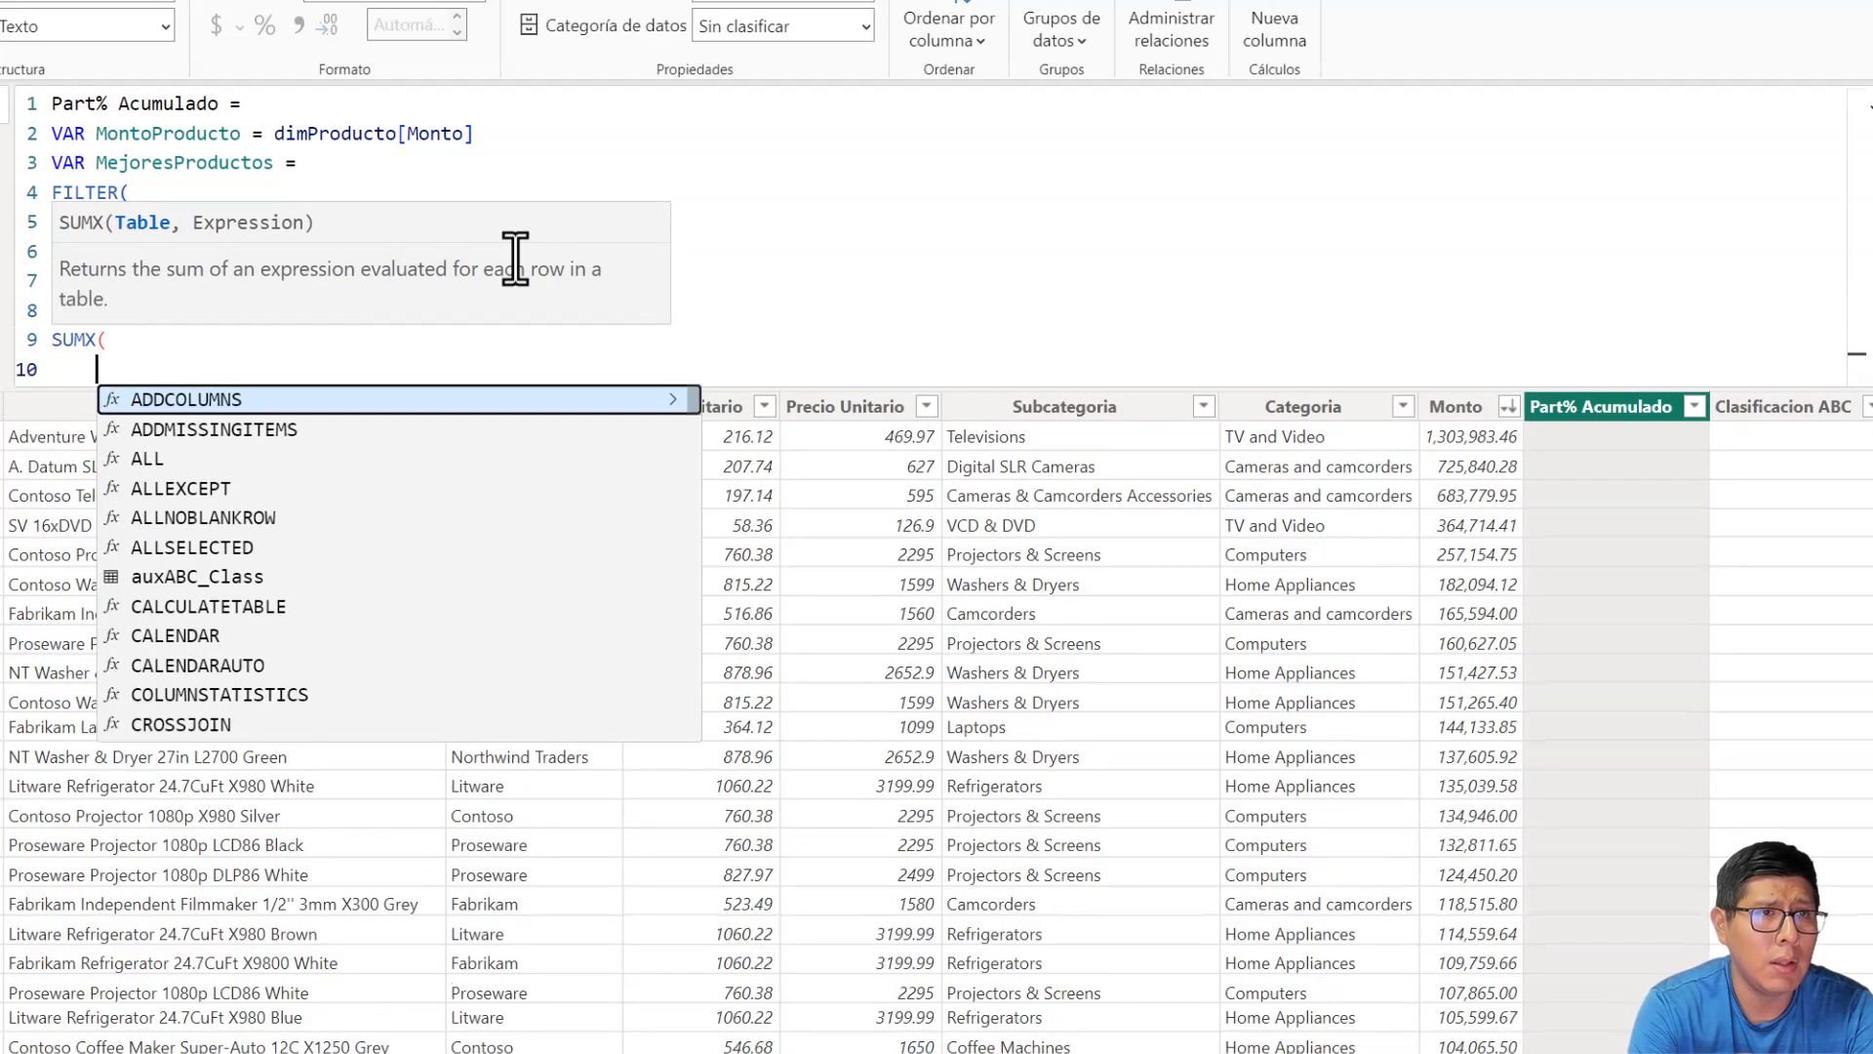
text(MEJO)
key(Tab)
text(,)
key(shift+Return)
text(M)
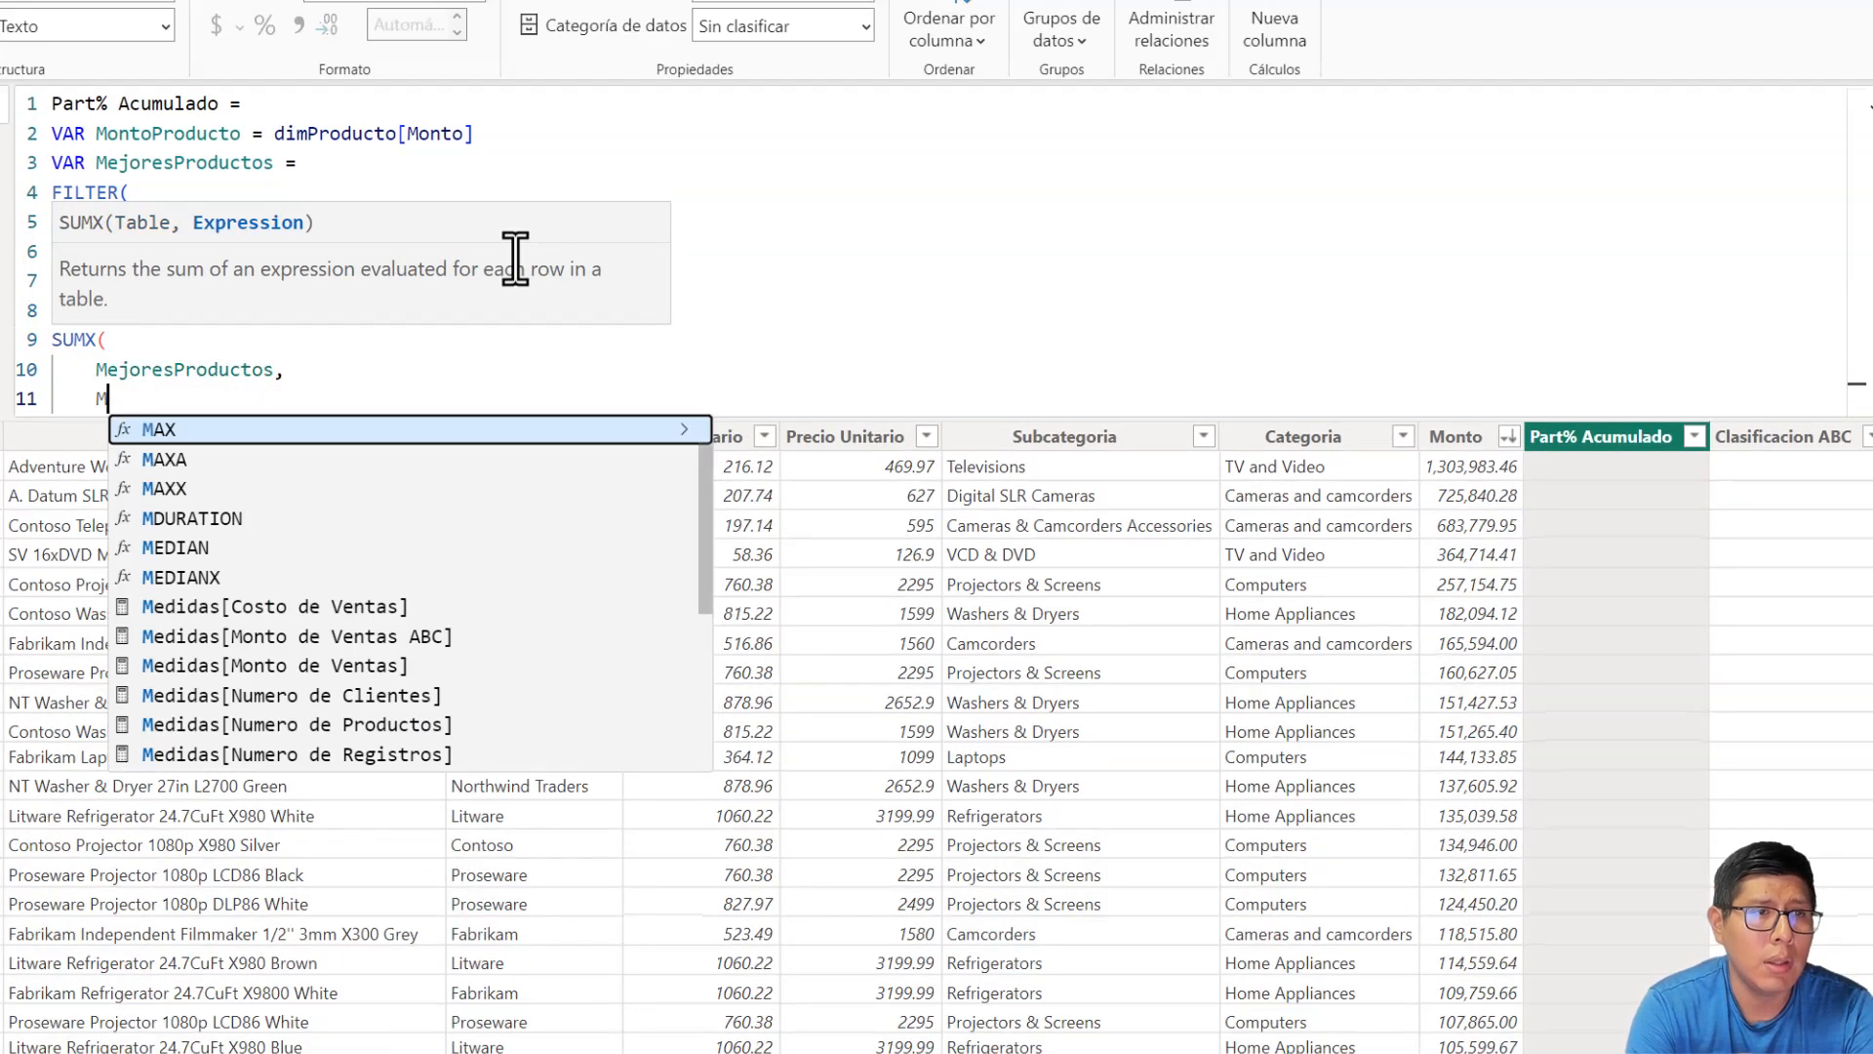
text(ONTO)
key(Down)
key(Tab)
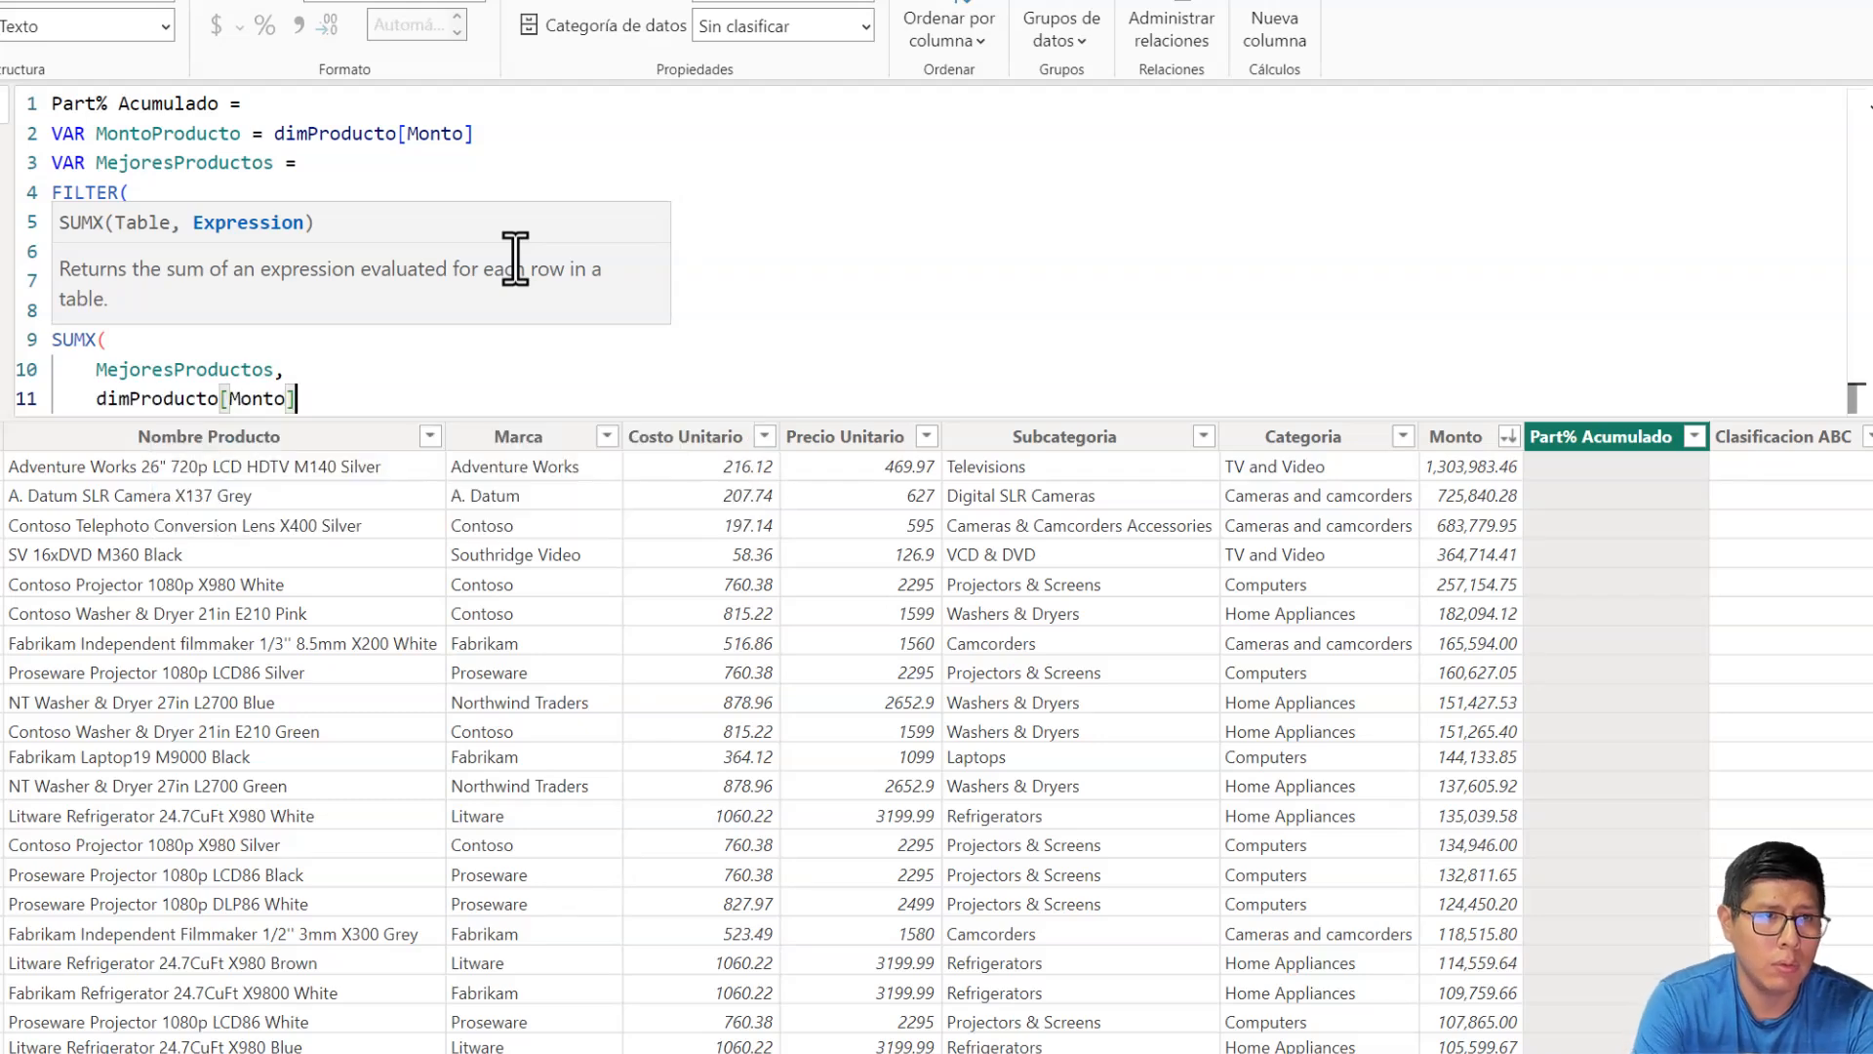
key(shift+Return)
text())
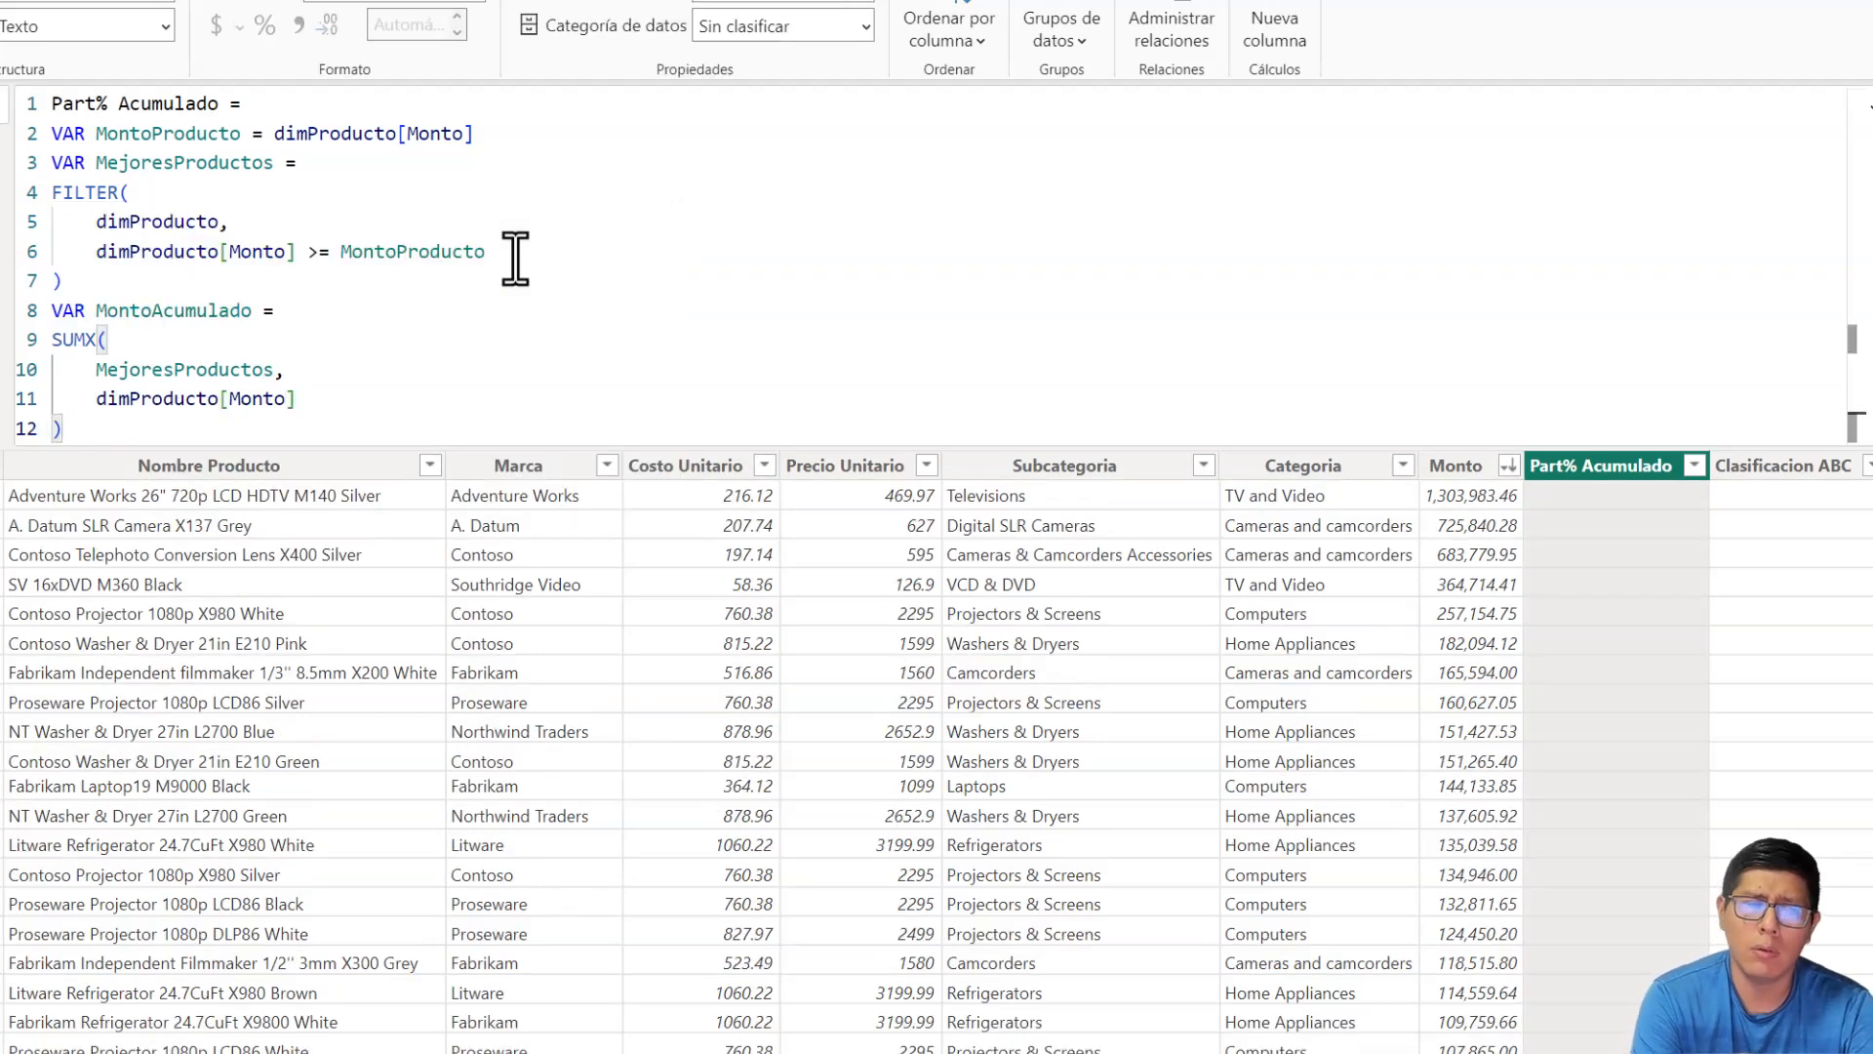
- End the Part% Acumulado formula with RETURN MontoAcumulado and commit it
key(shift+Return)
text(RE)
key(Tab)
text(m)
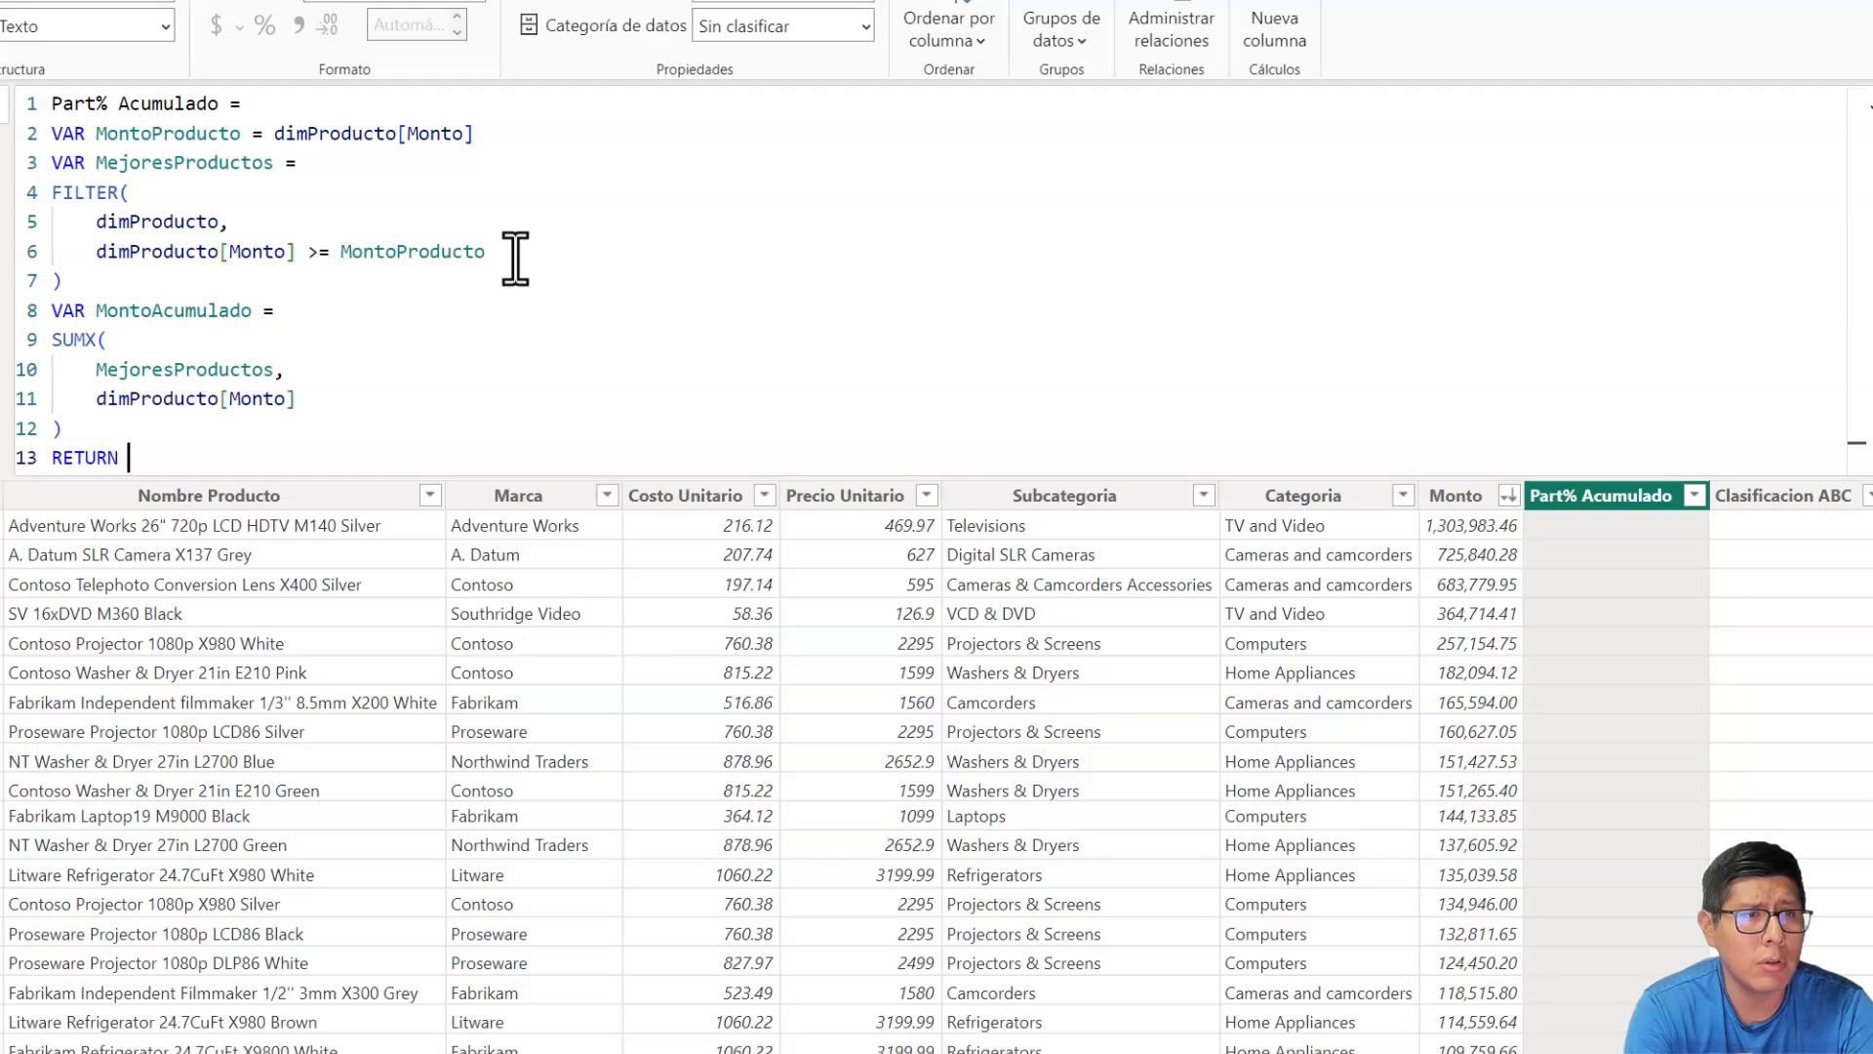
text(ONTO)
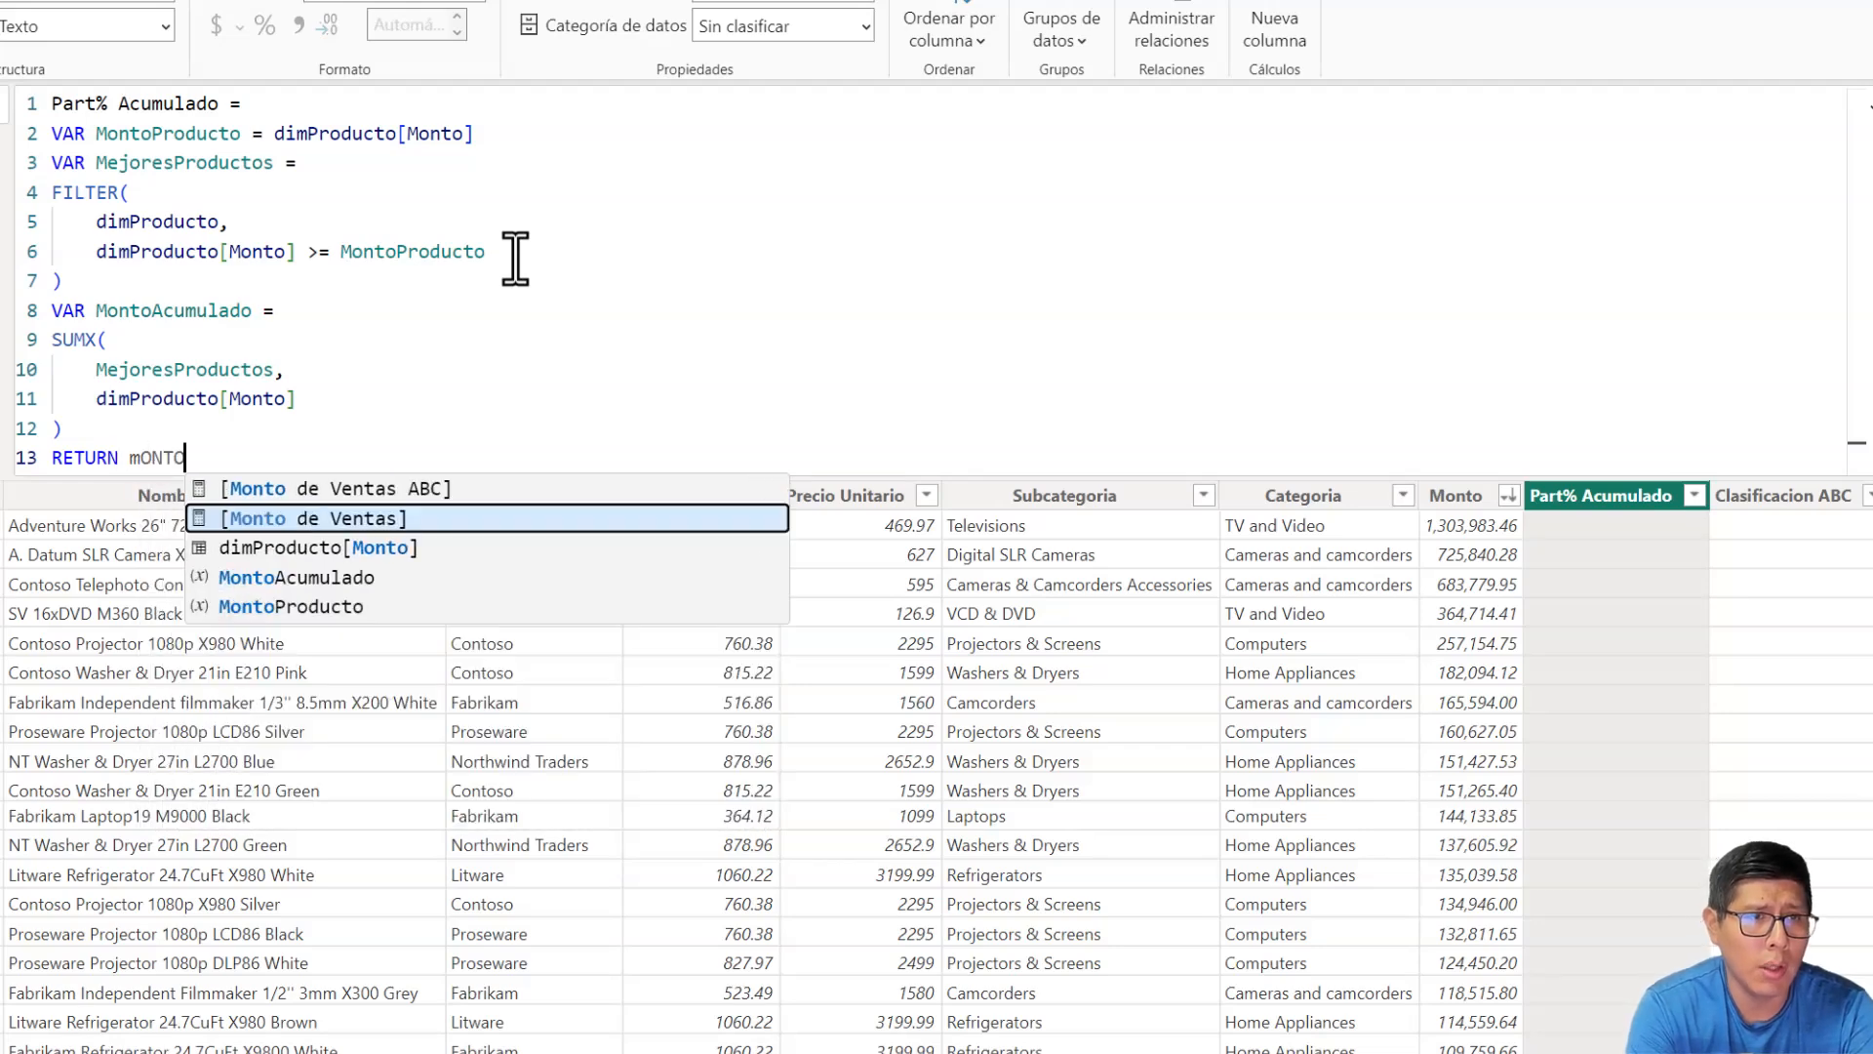
key(Down)
key(Tab)
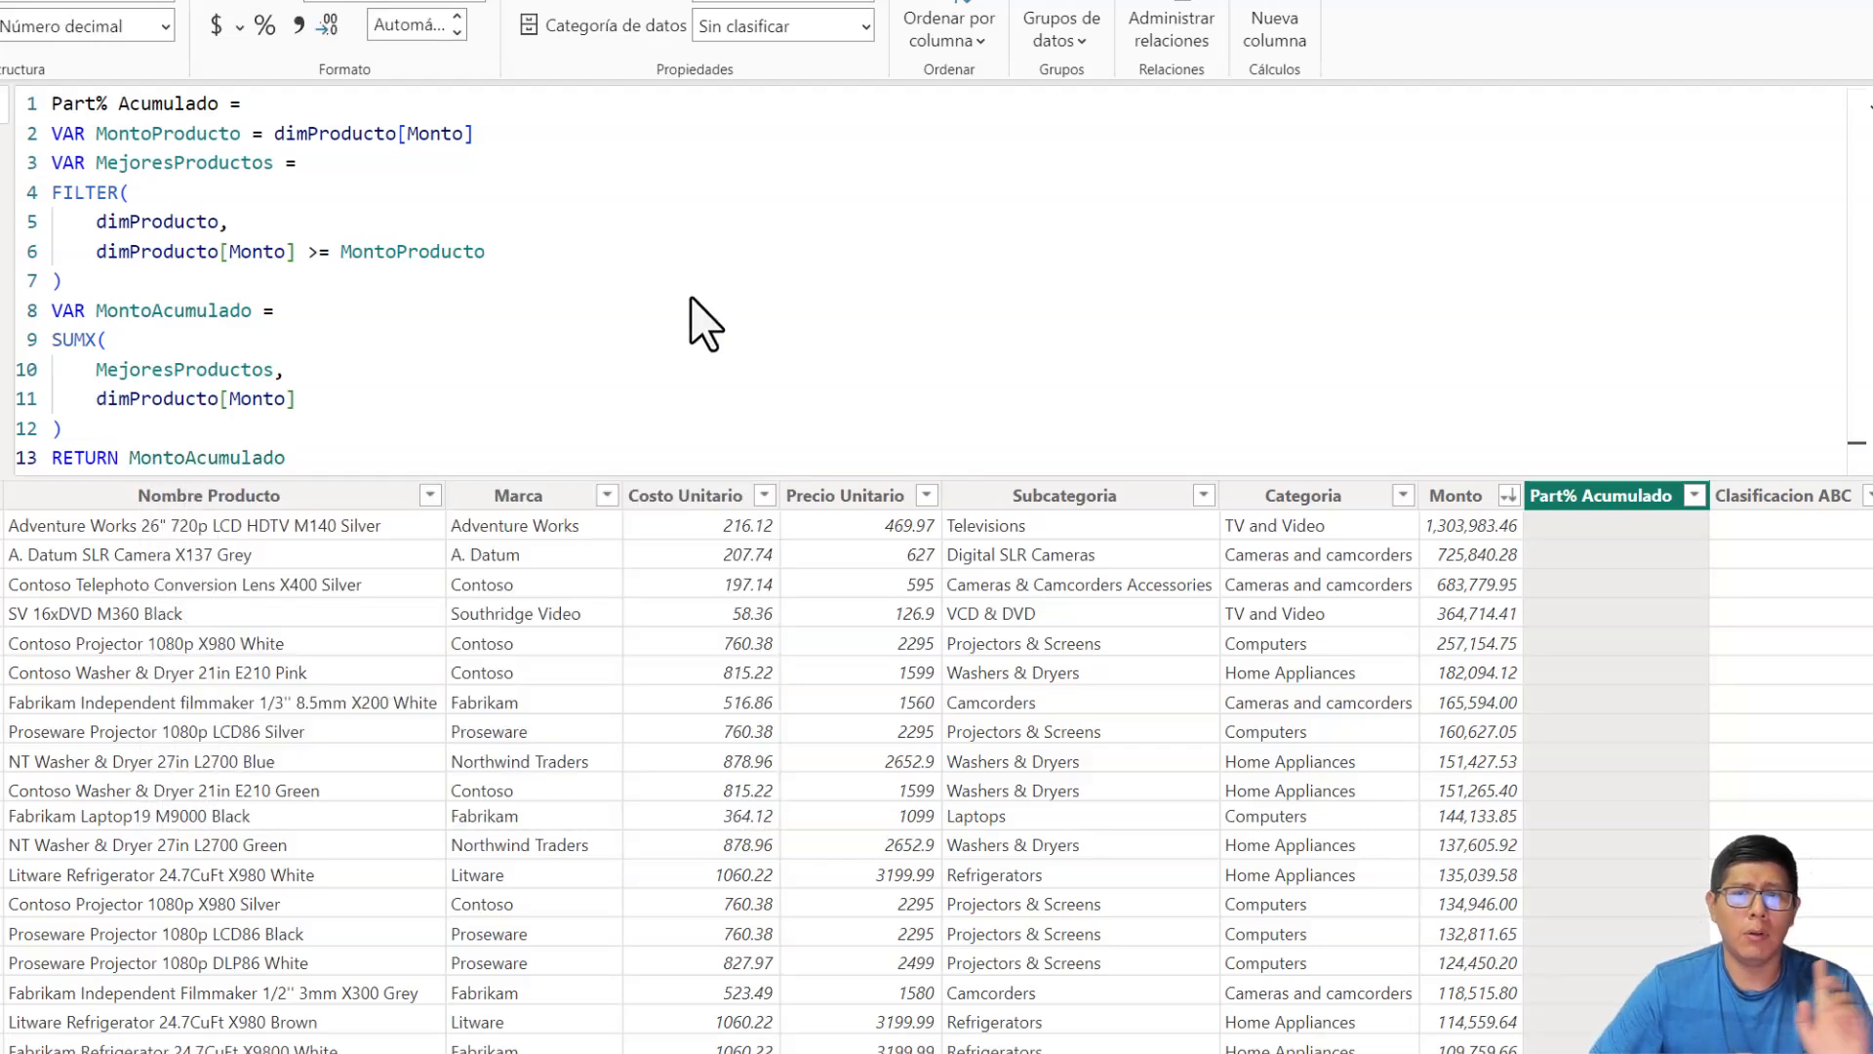
key(Return)
- Set the Part% Acumulado column's number format to 2 decimal places
click(394, 25)
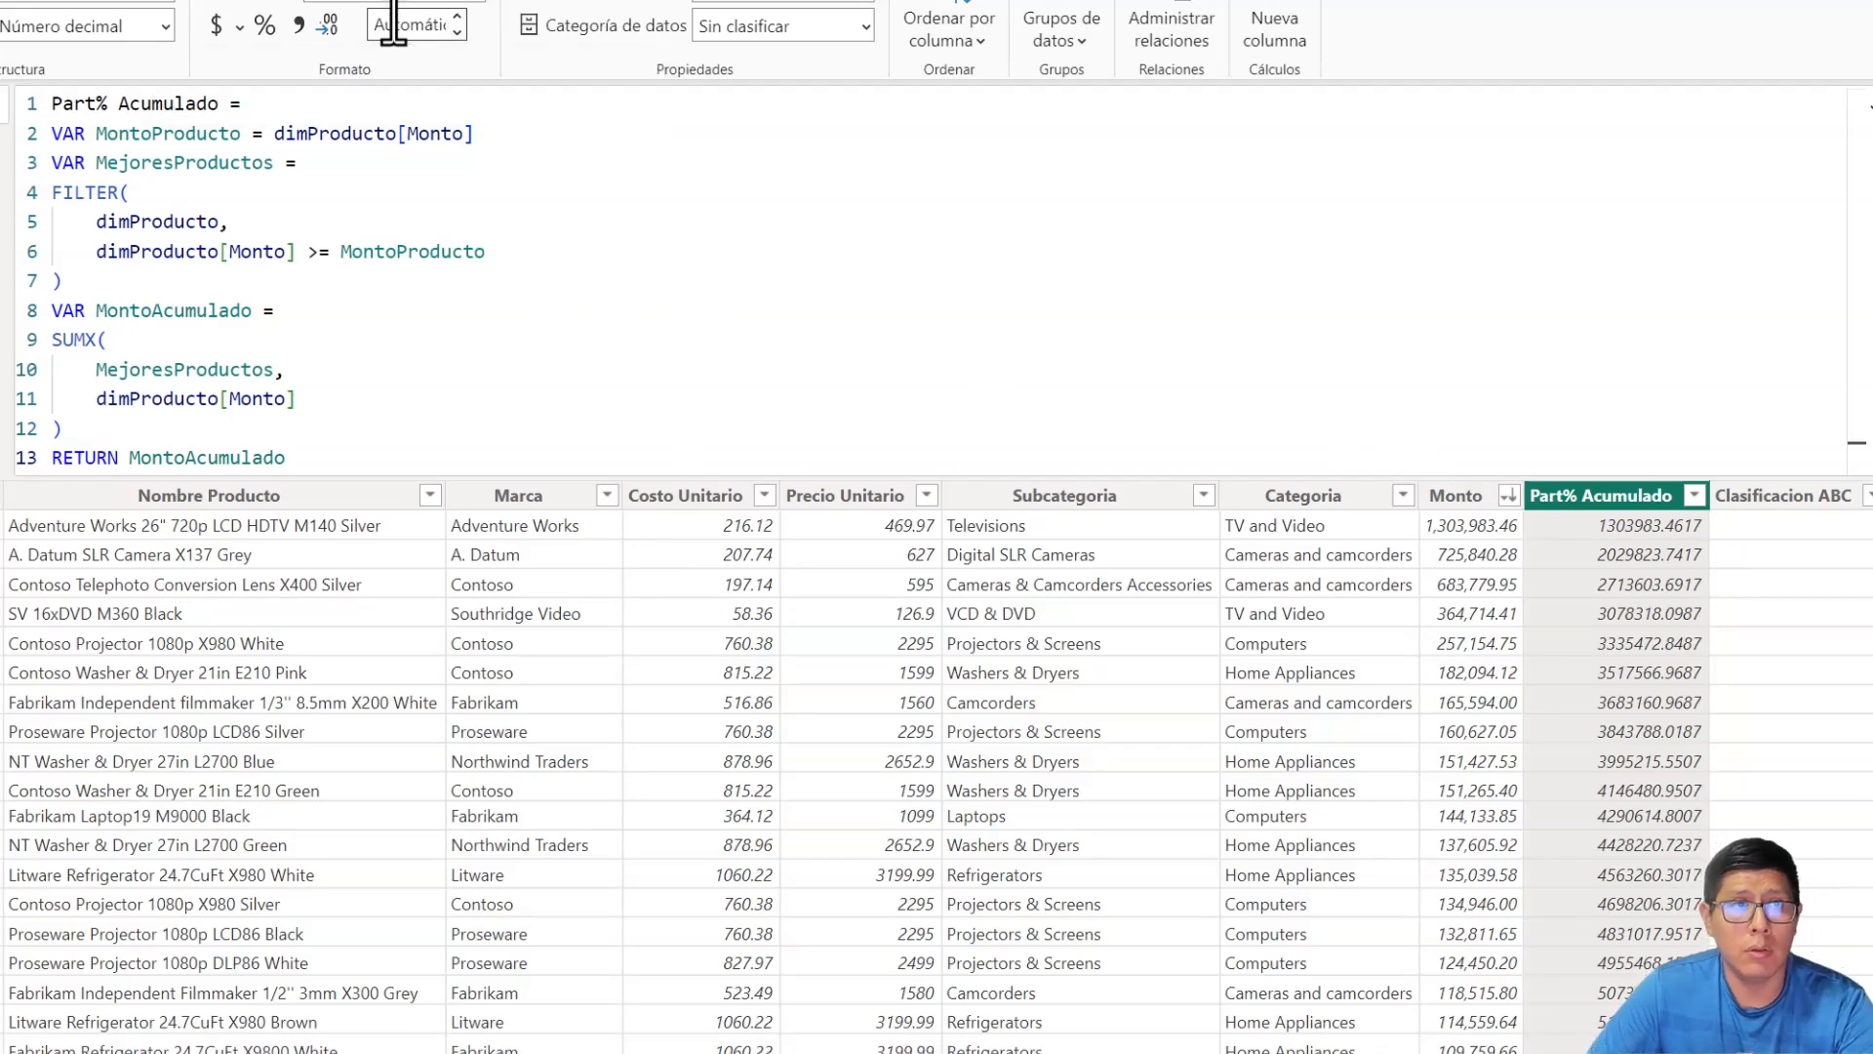
text(2)
key(Return)
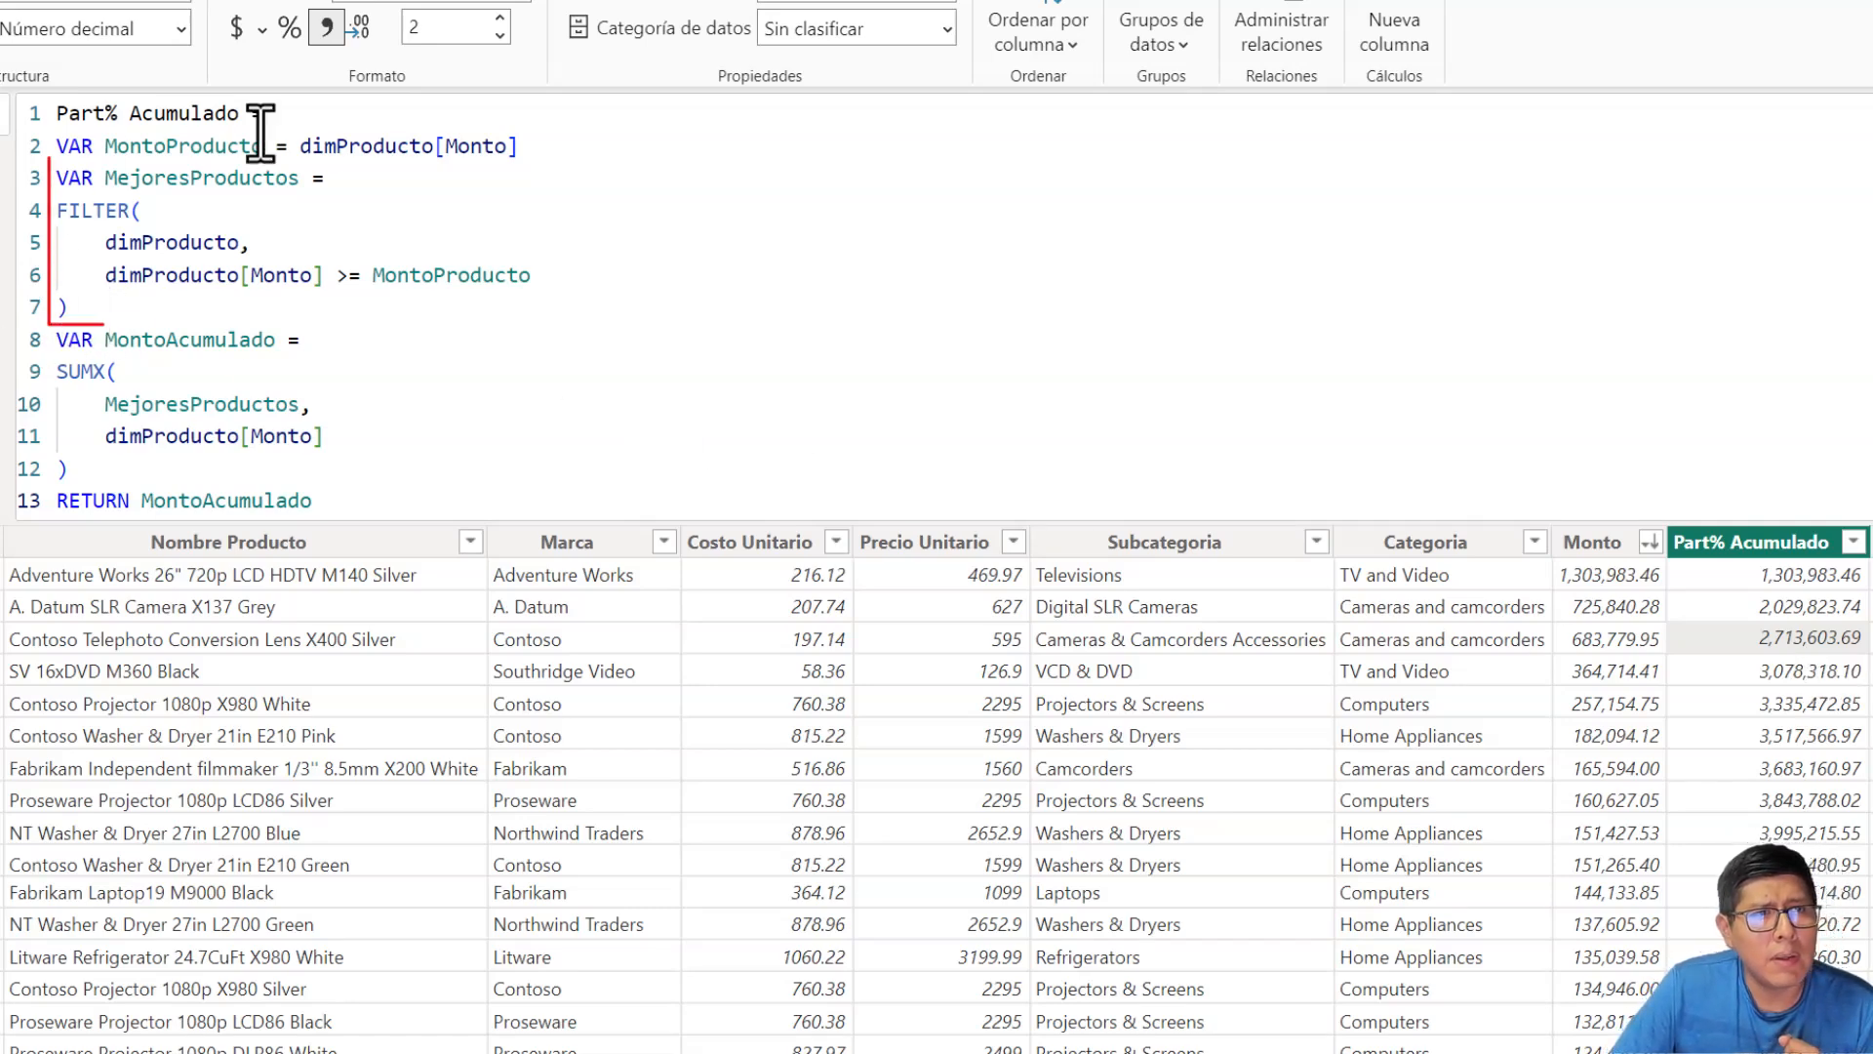
click(1763, 691)
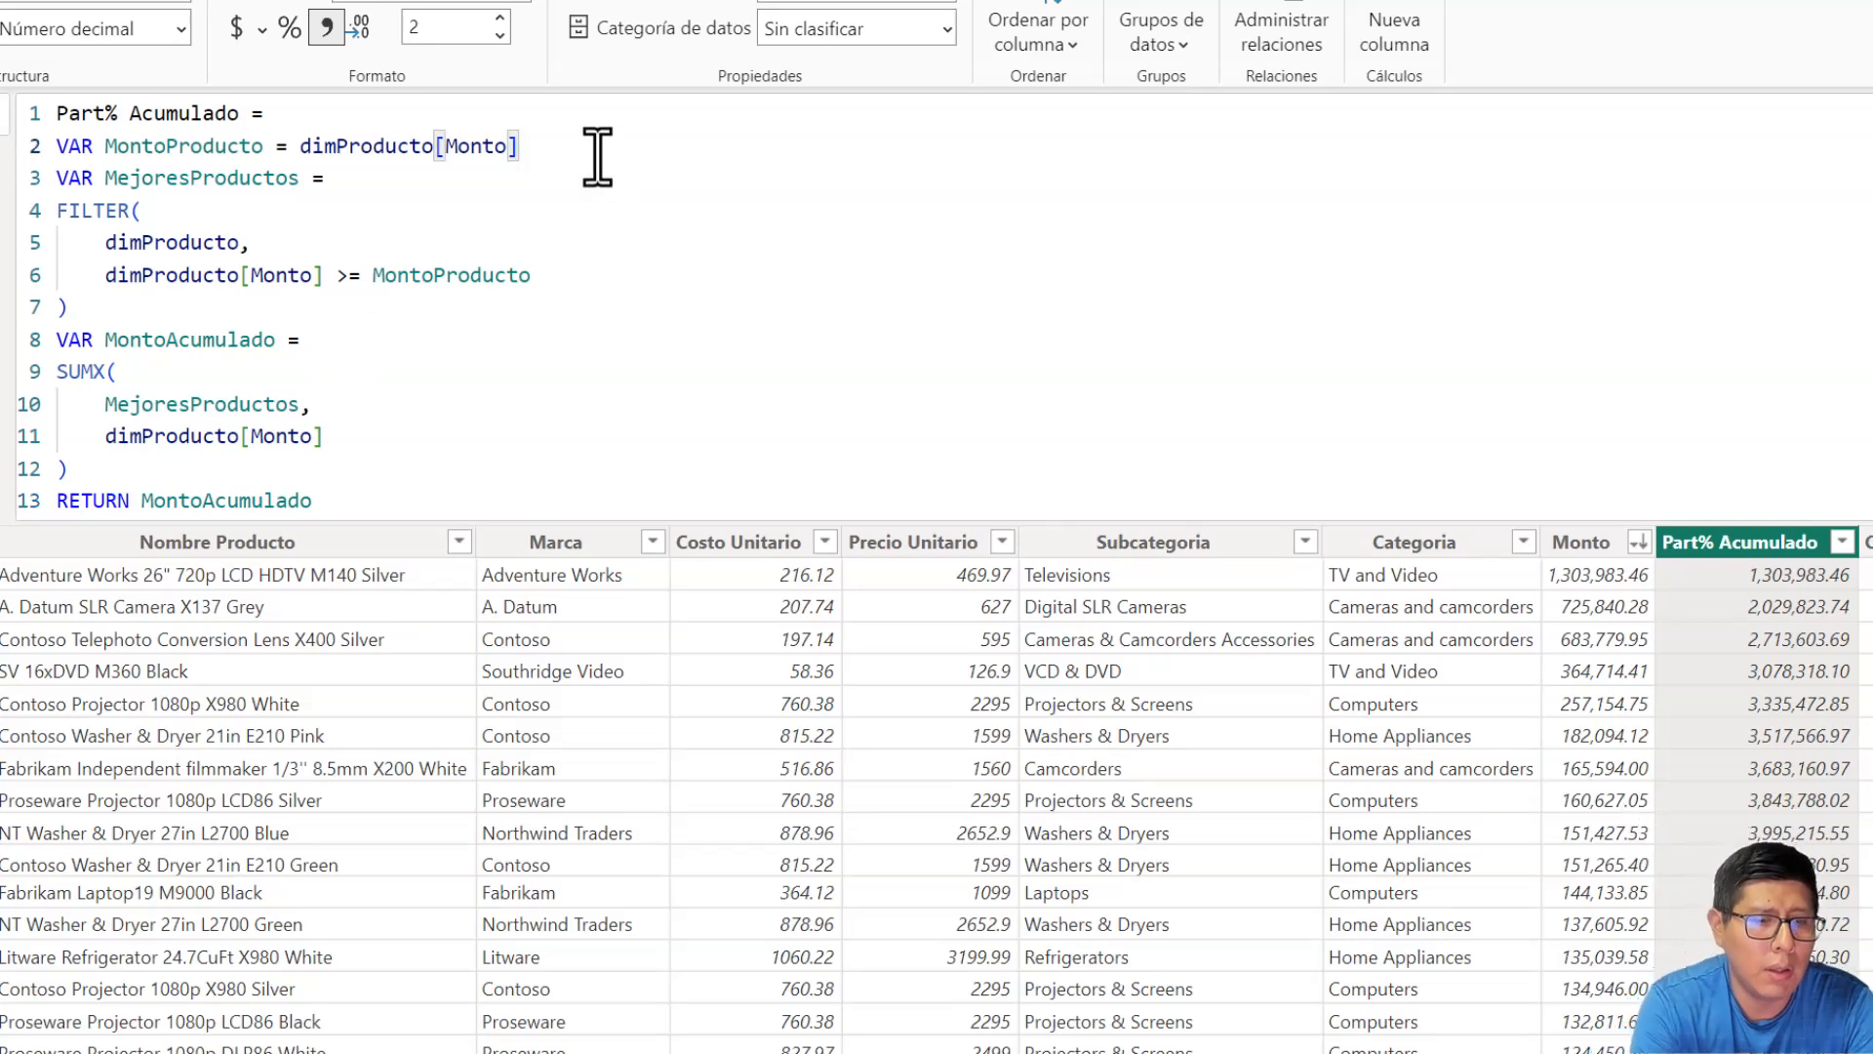
- Add a variable MontoTotal equal to SUM(dimProducto[Monto]) directly below the MontoProducto line
key(shift+Return)
text(v)
key(BackSpace)
key(BackSpace)
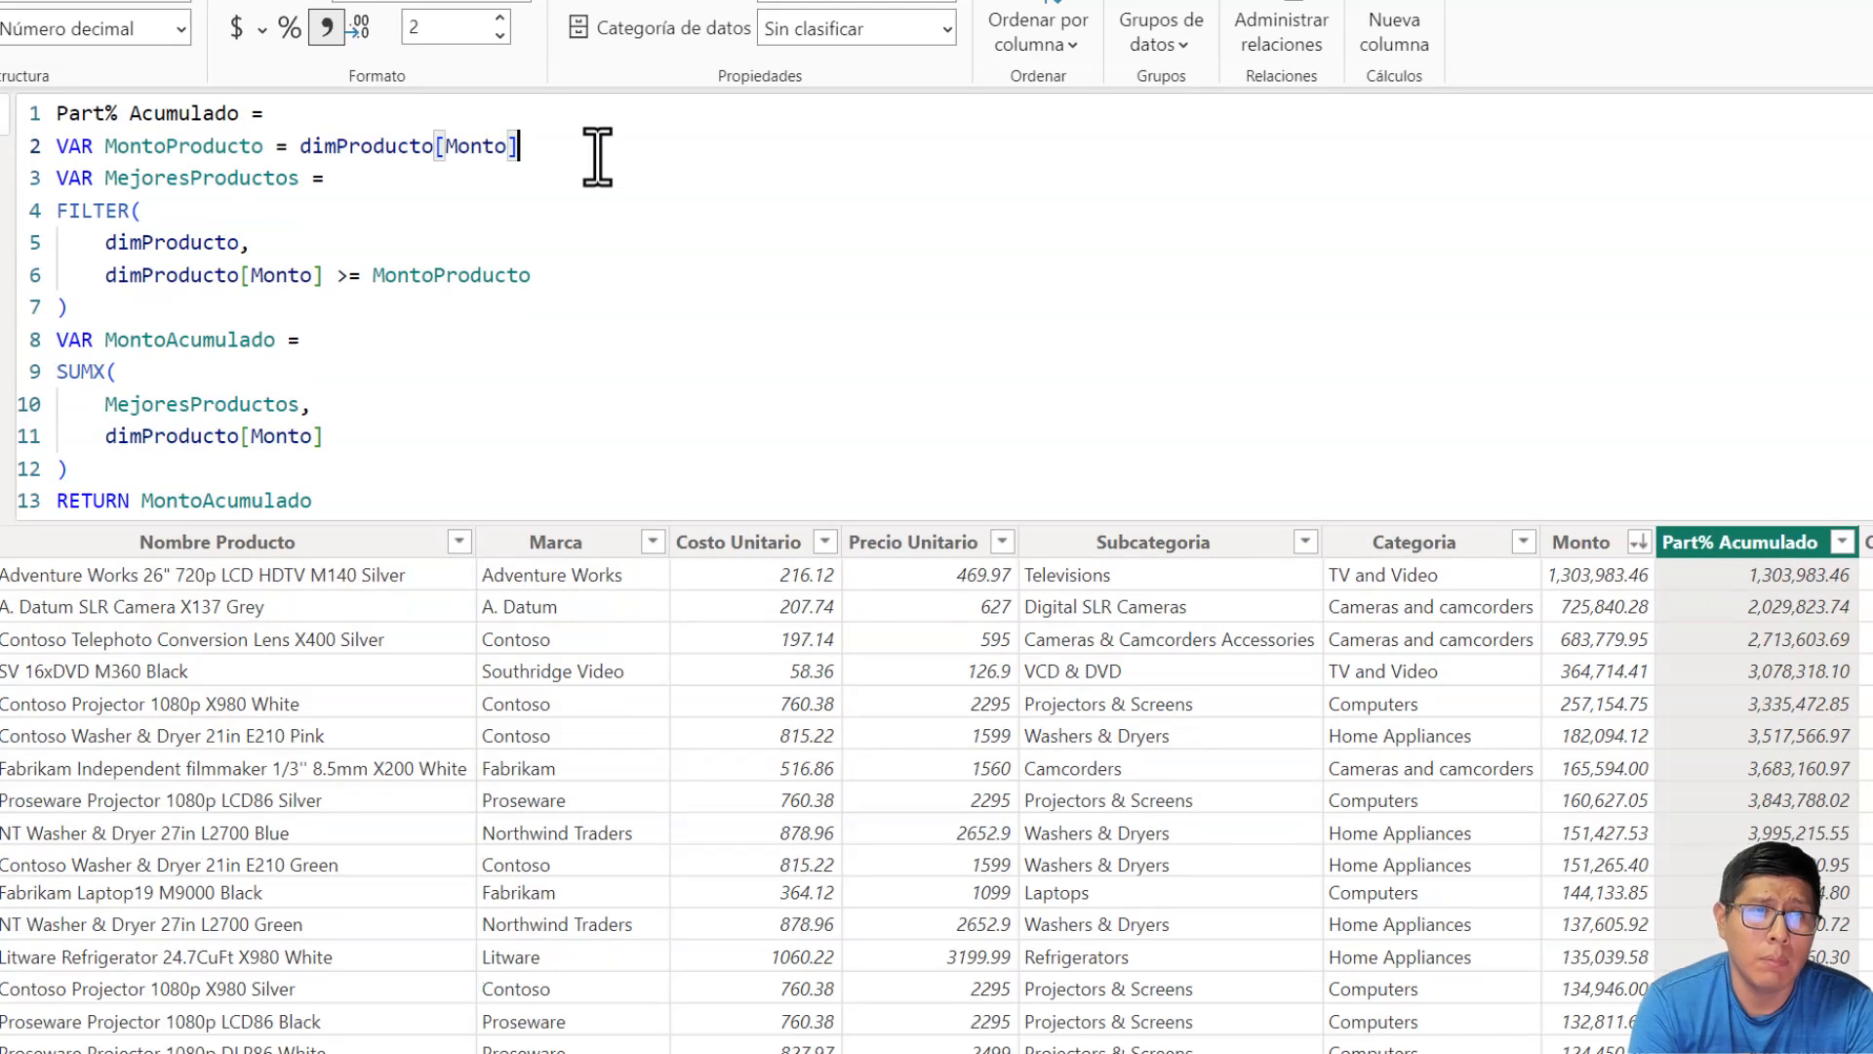
key(shift+Return)
text(VAR MontoTotal =)
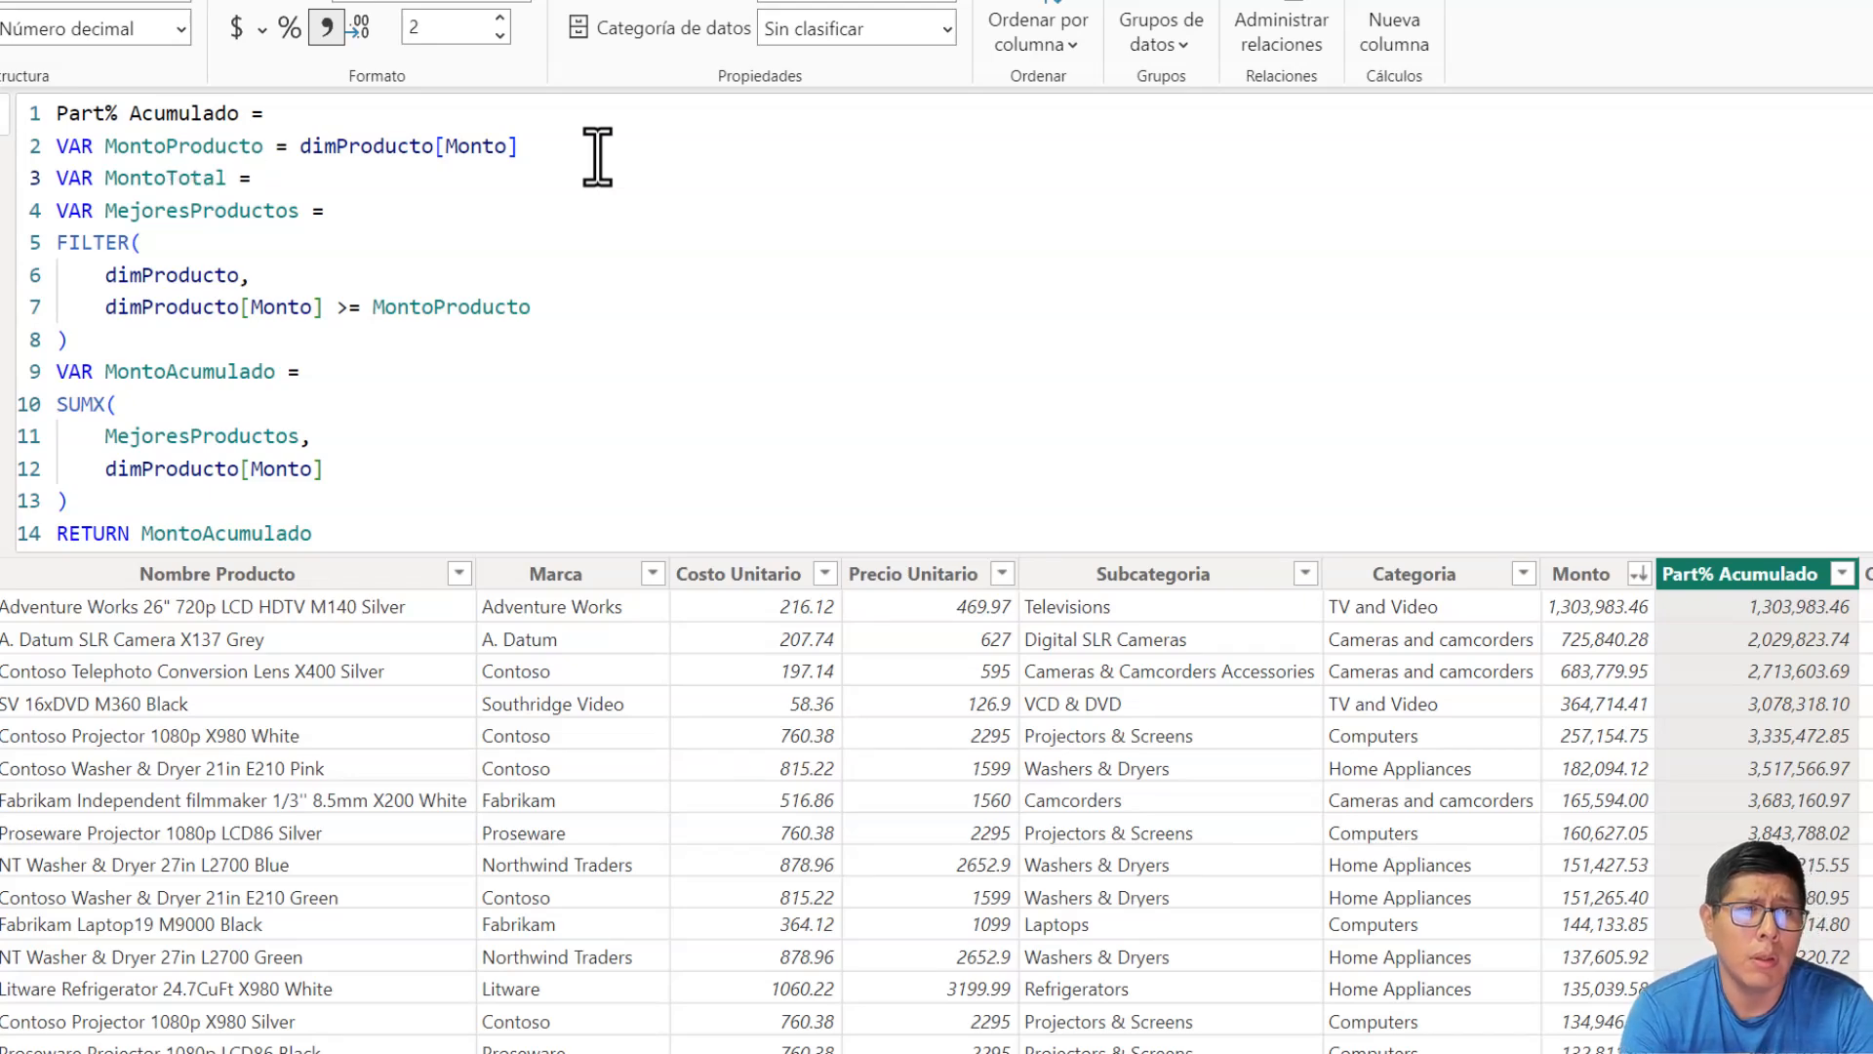
text(SUM(MONT)
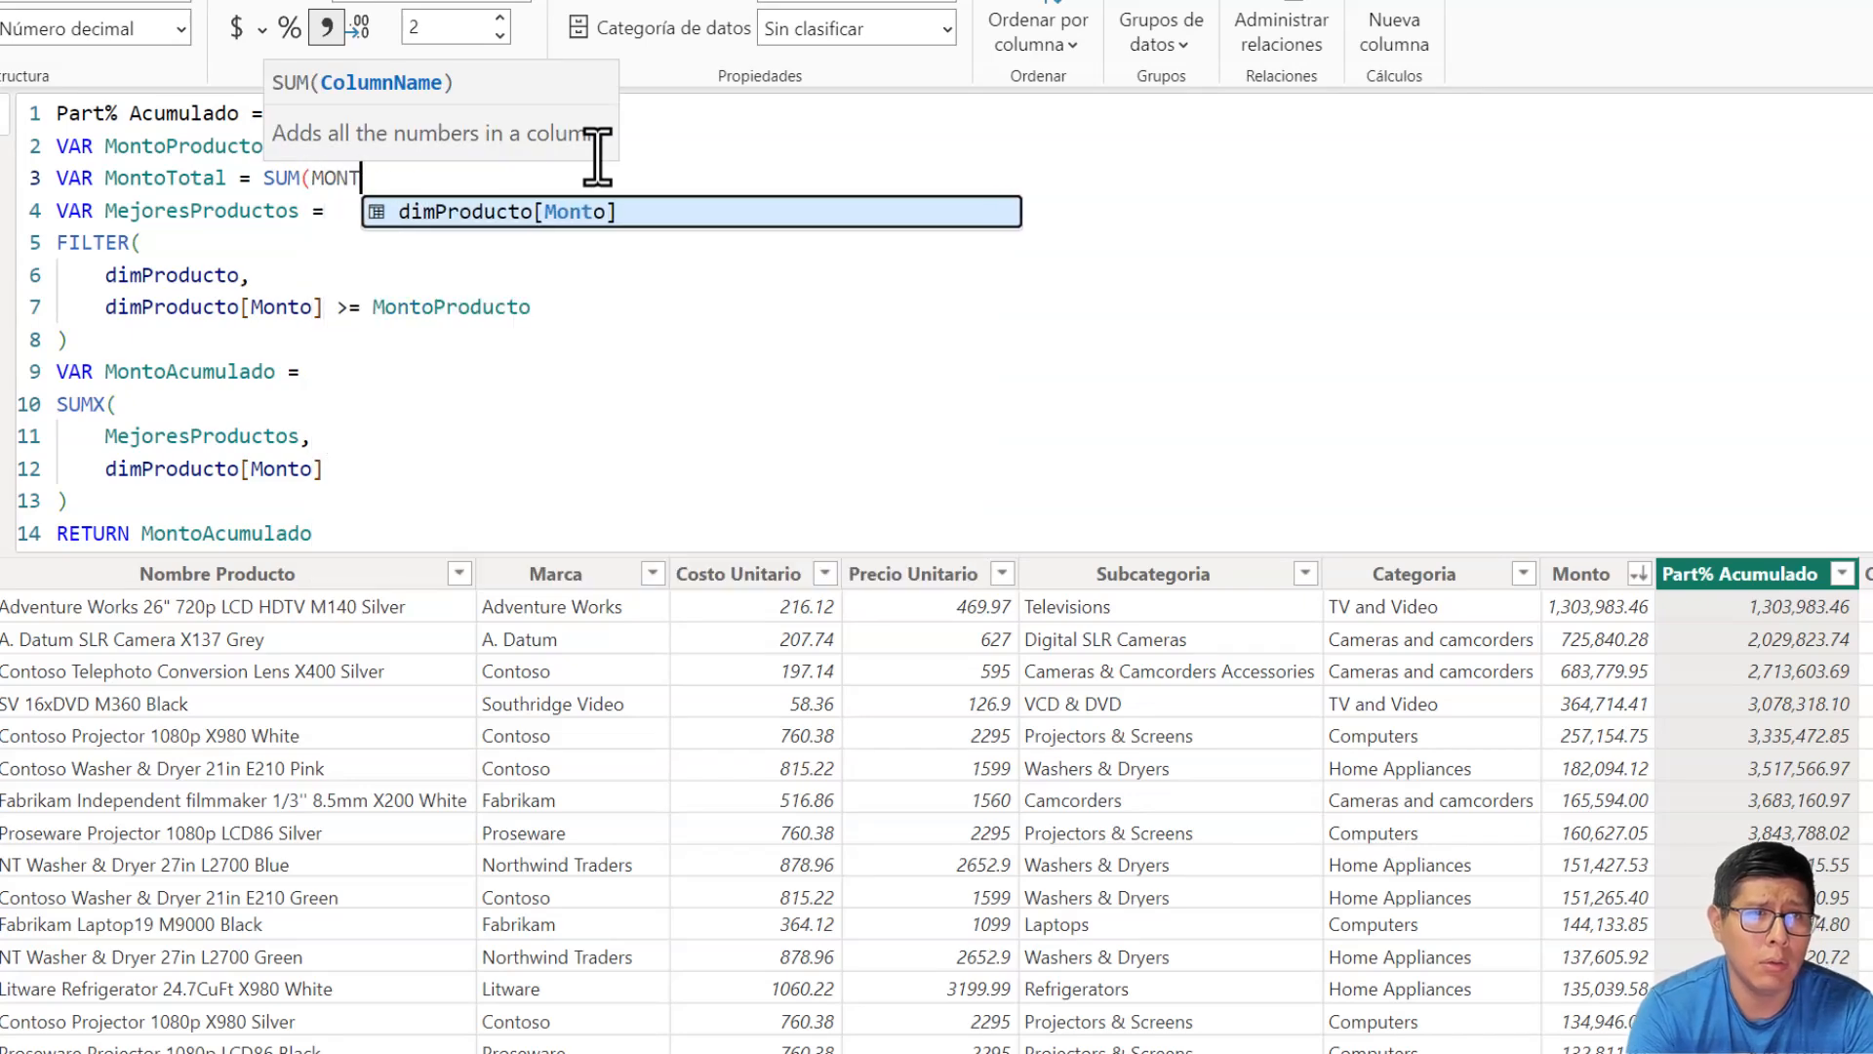
key(Tab)
text())
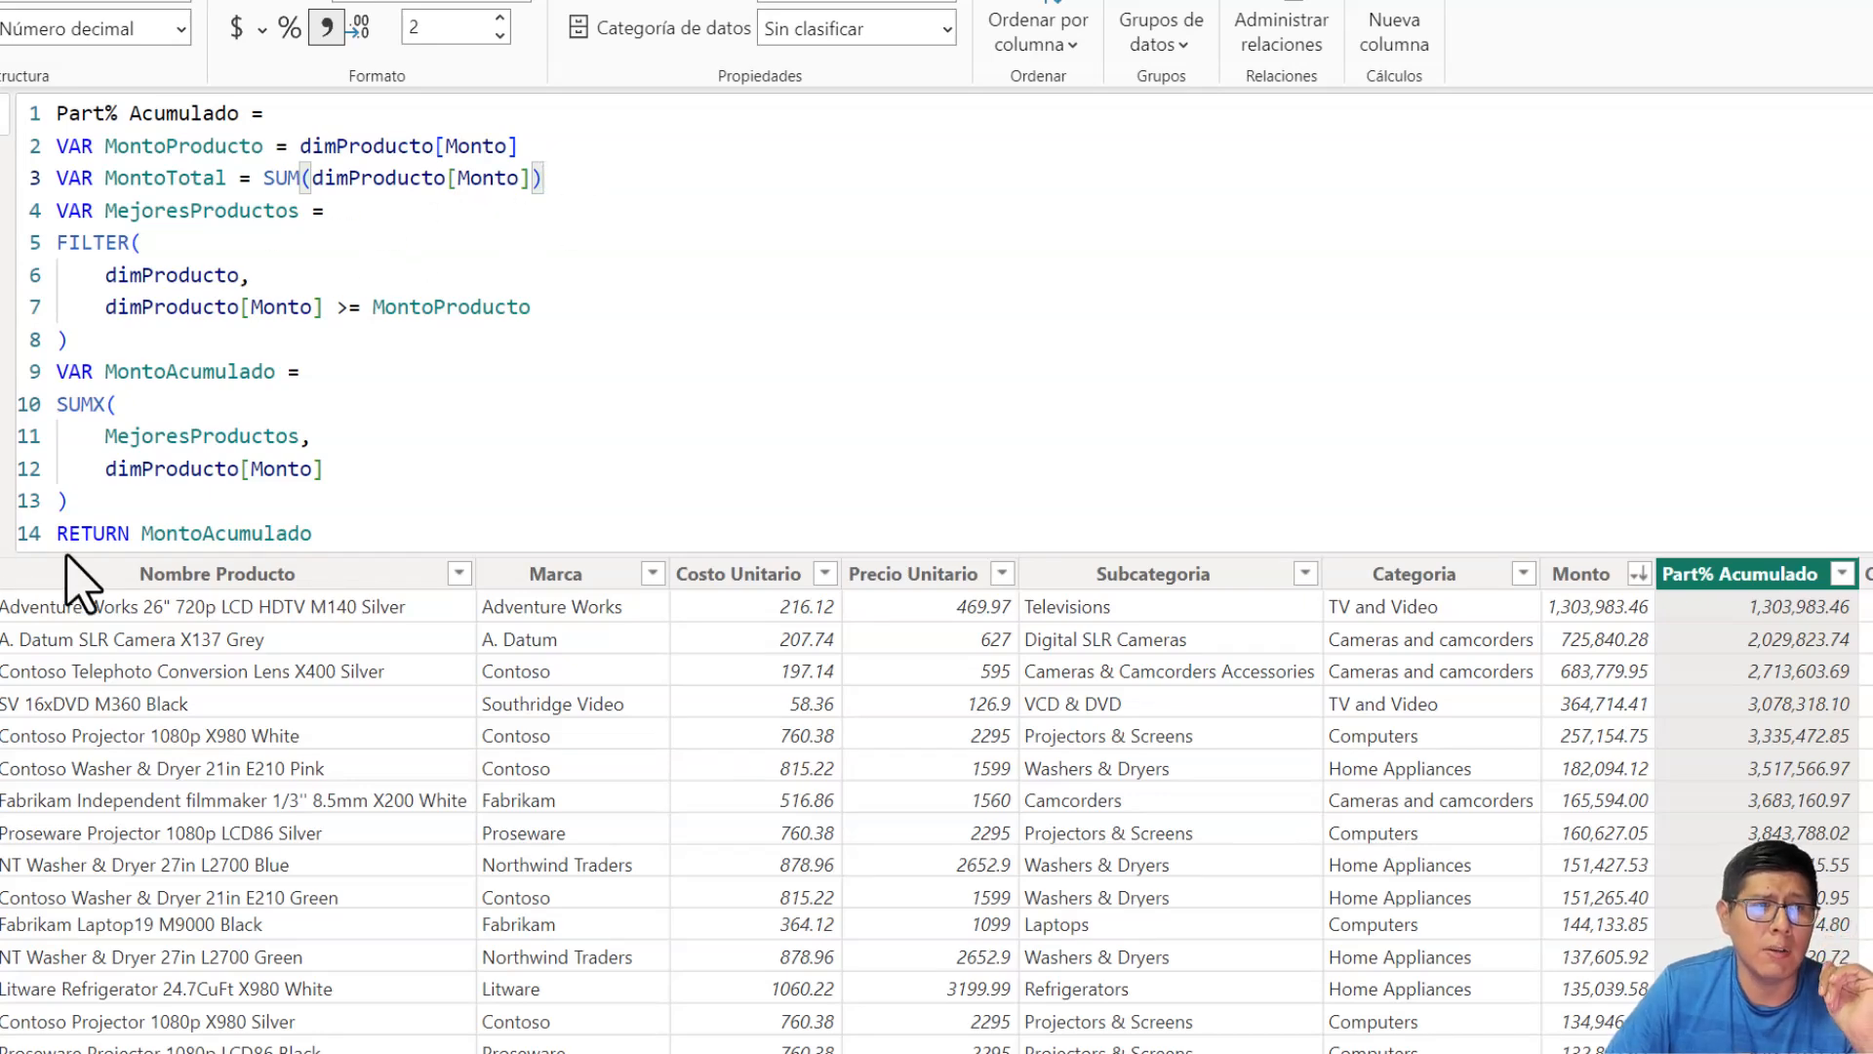
- Replace the variable in the RETURN line with MontoTotal and commit the formula
drag(148, 533, 443, 524)
text(ontoT)
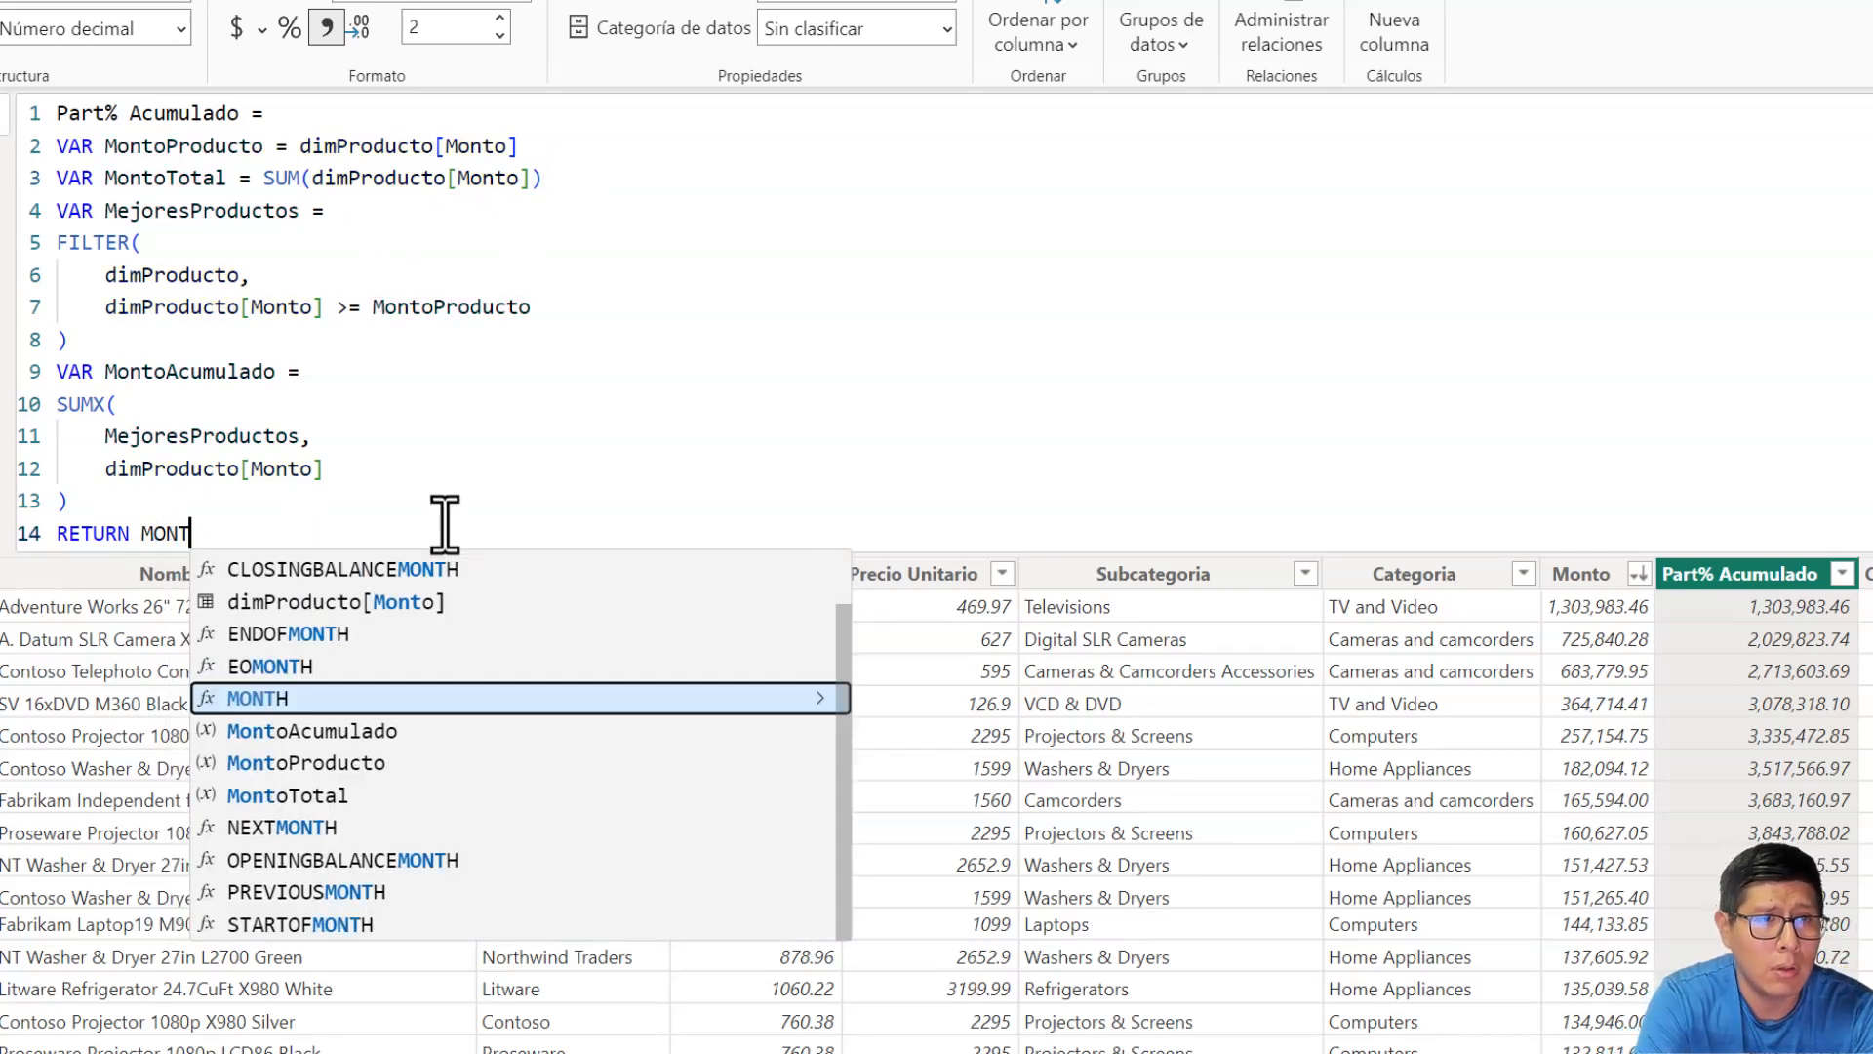
key(Tab)
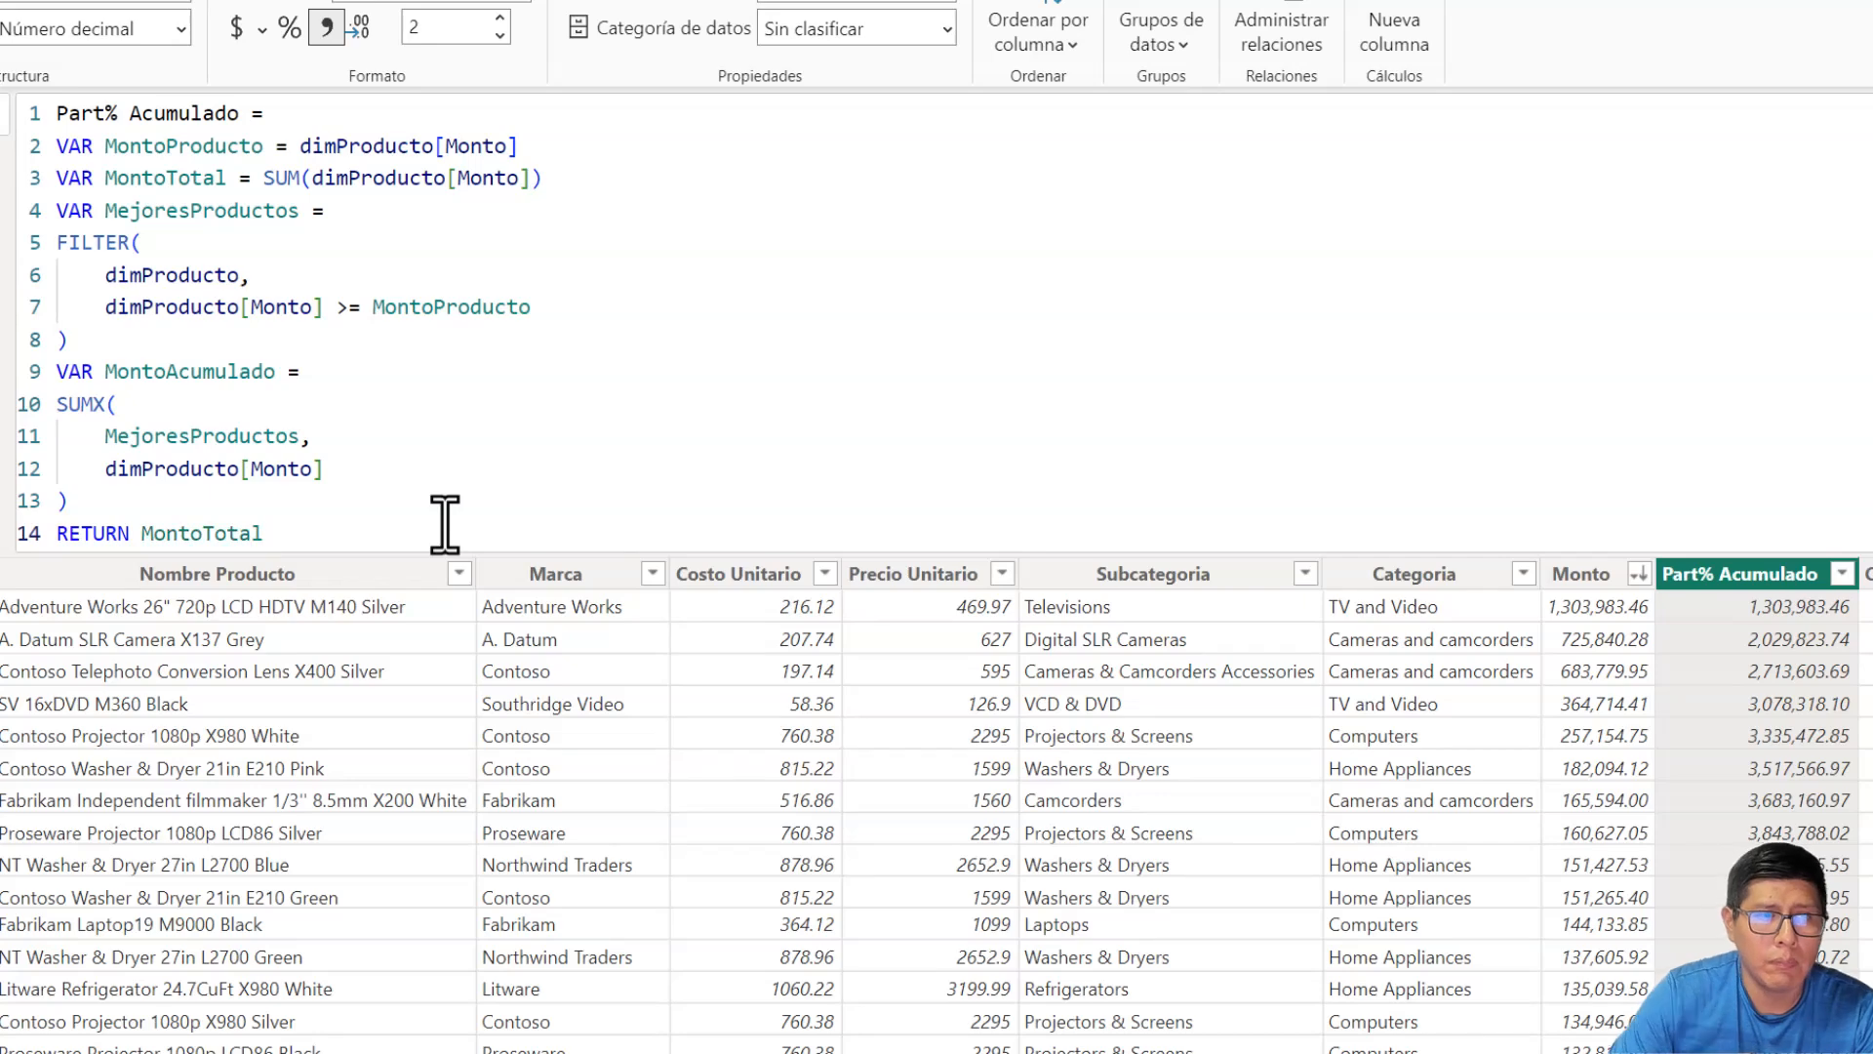
key(Return)
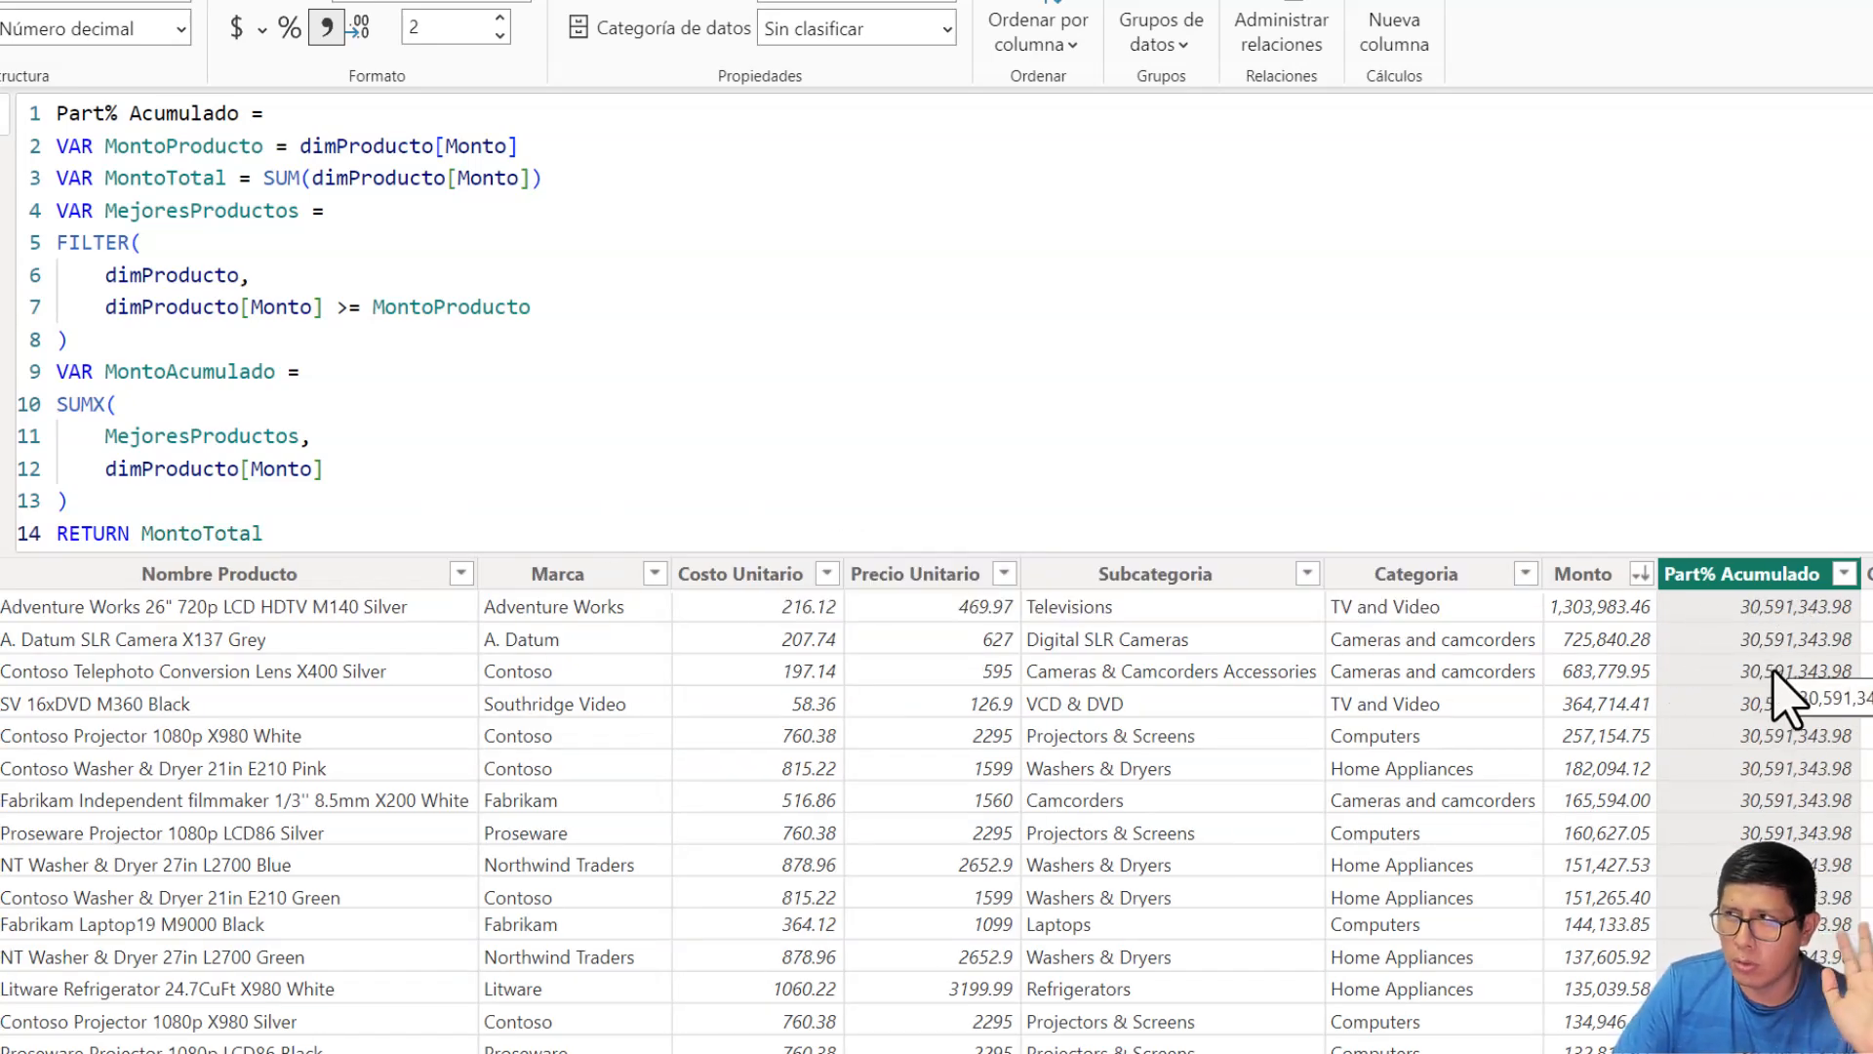
- Declare a variable named Resultado above the RETURN line and start its expression with DIVIDE
click(154, 501)
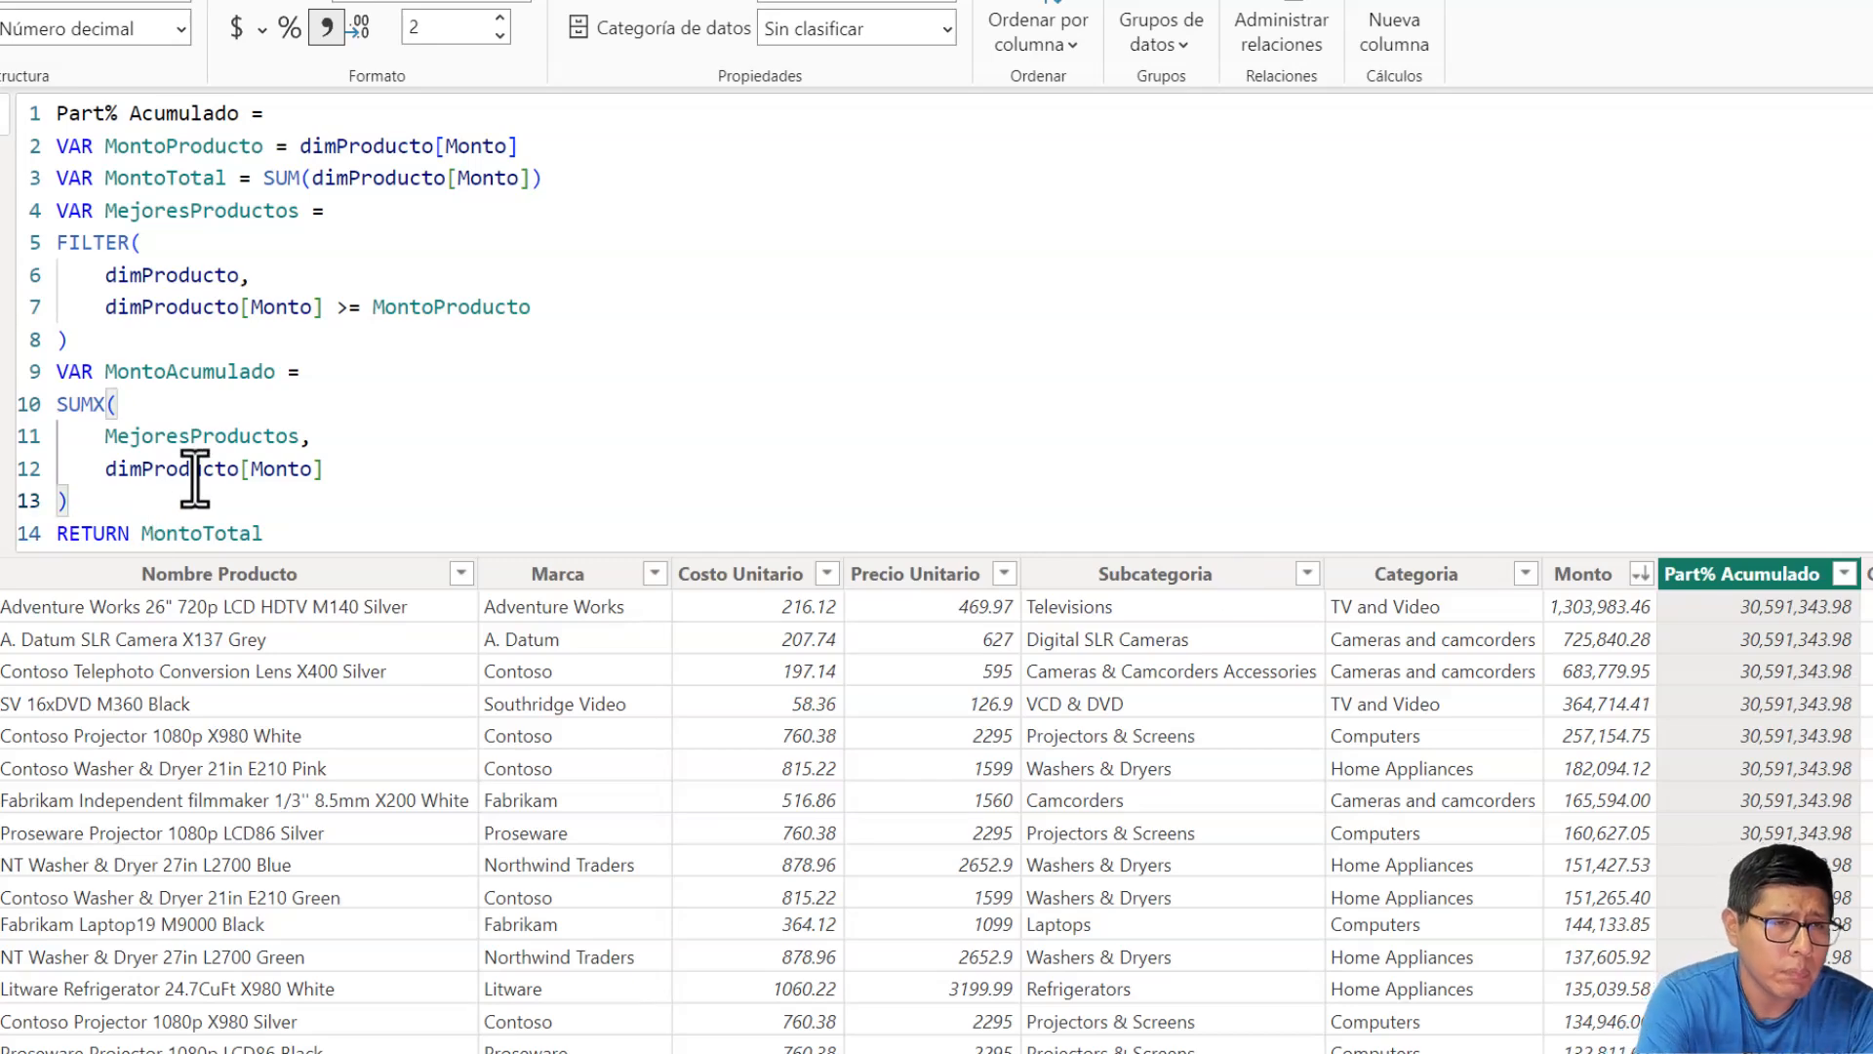
key(Return)
text(VAR Resultad)
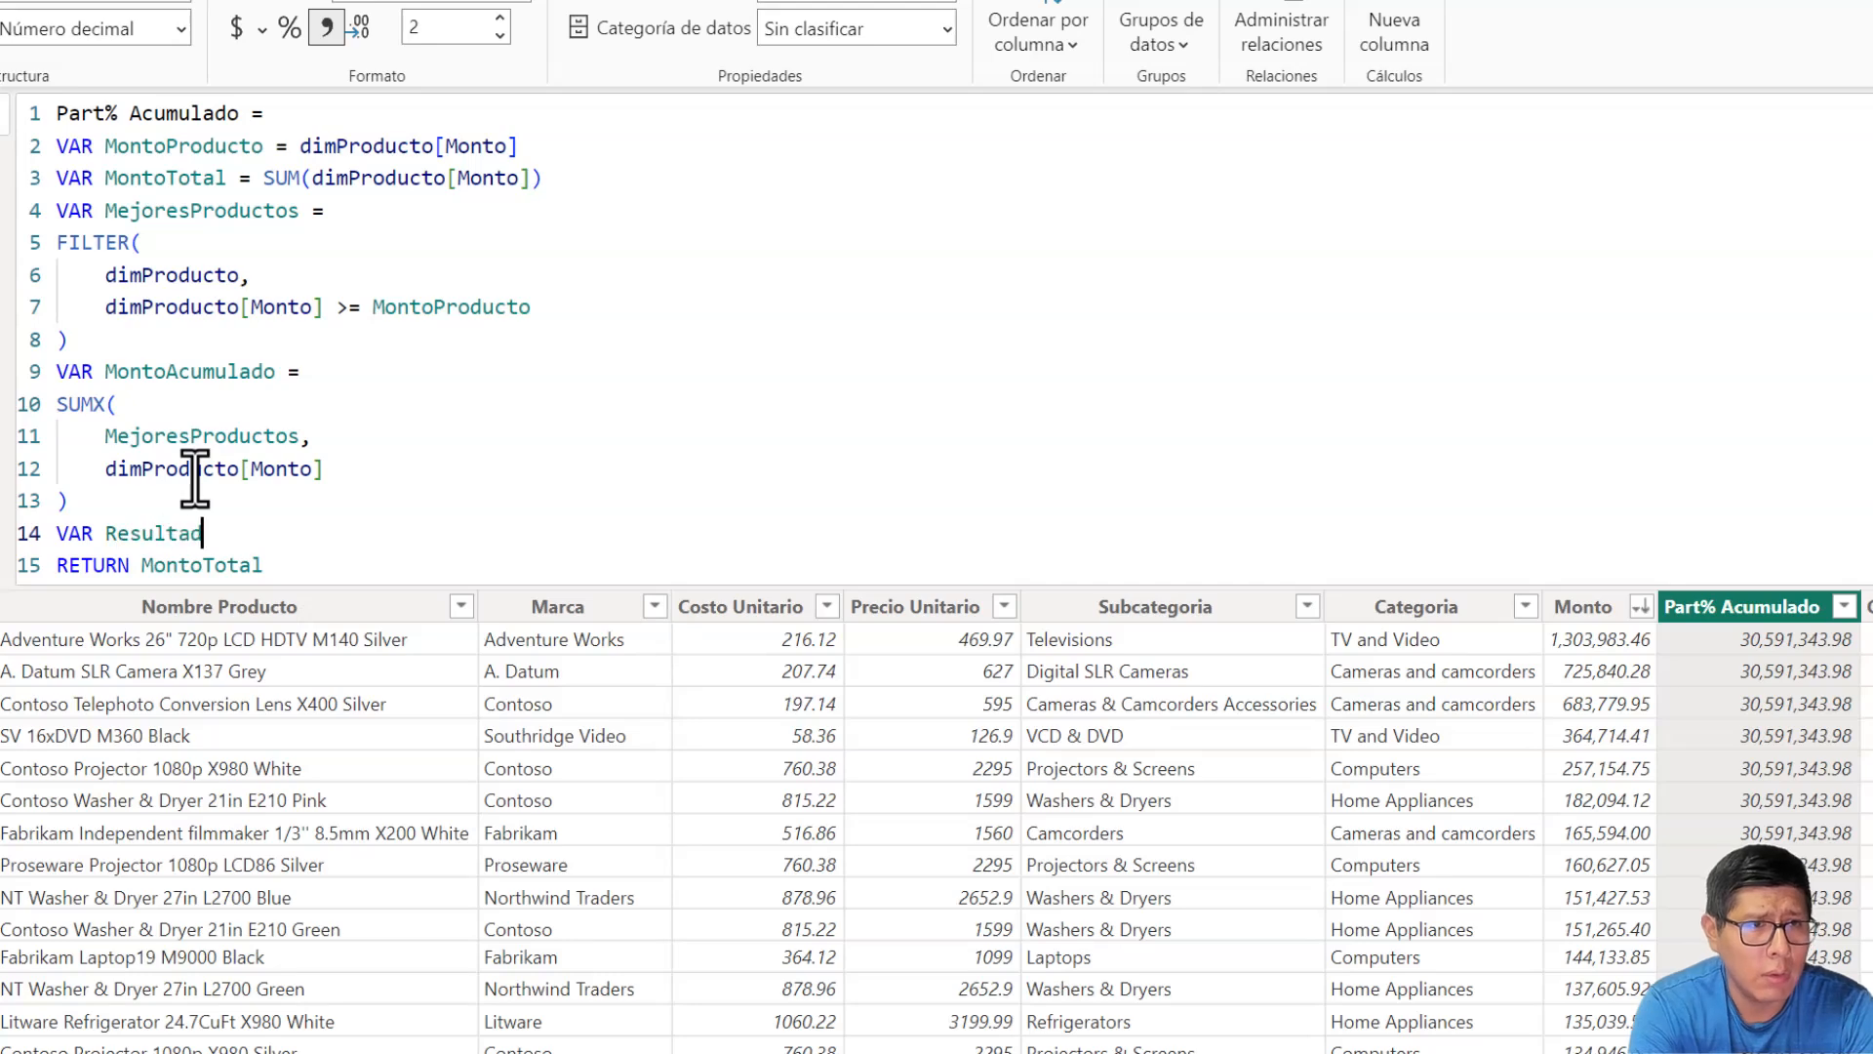
text(o =)
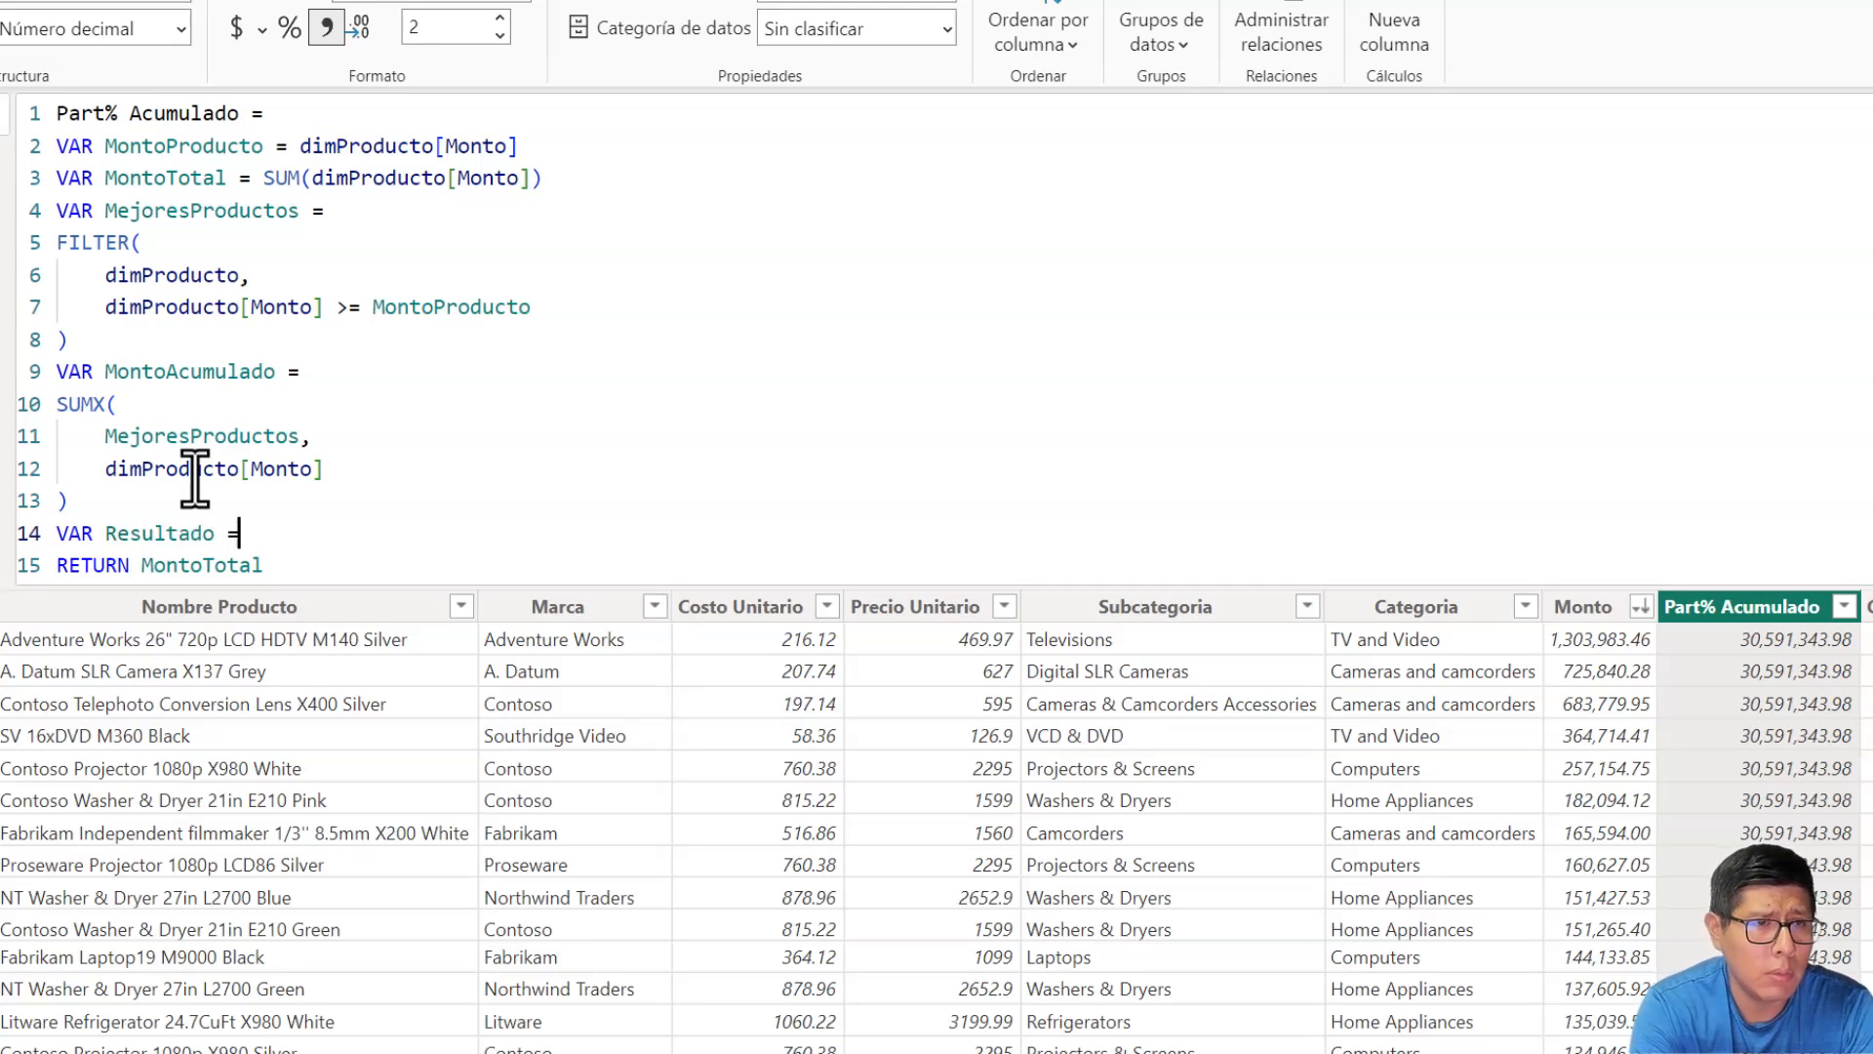
text( DIVIDE()
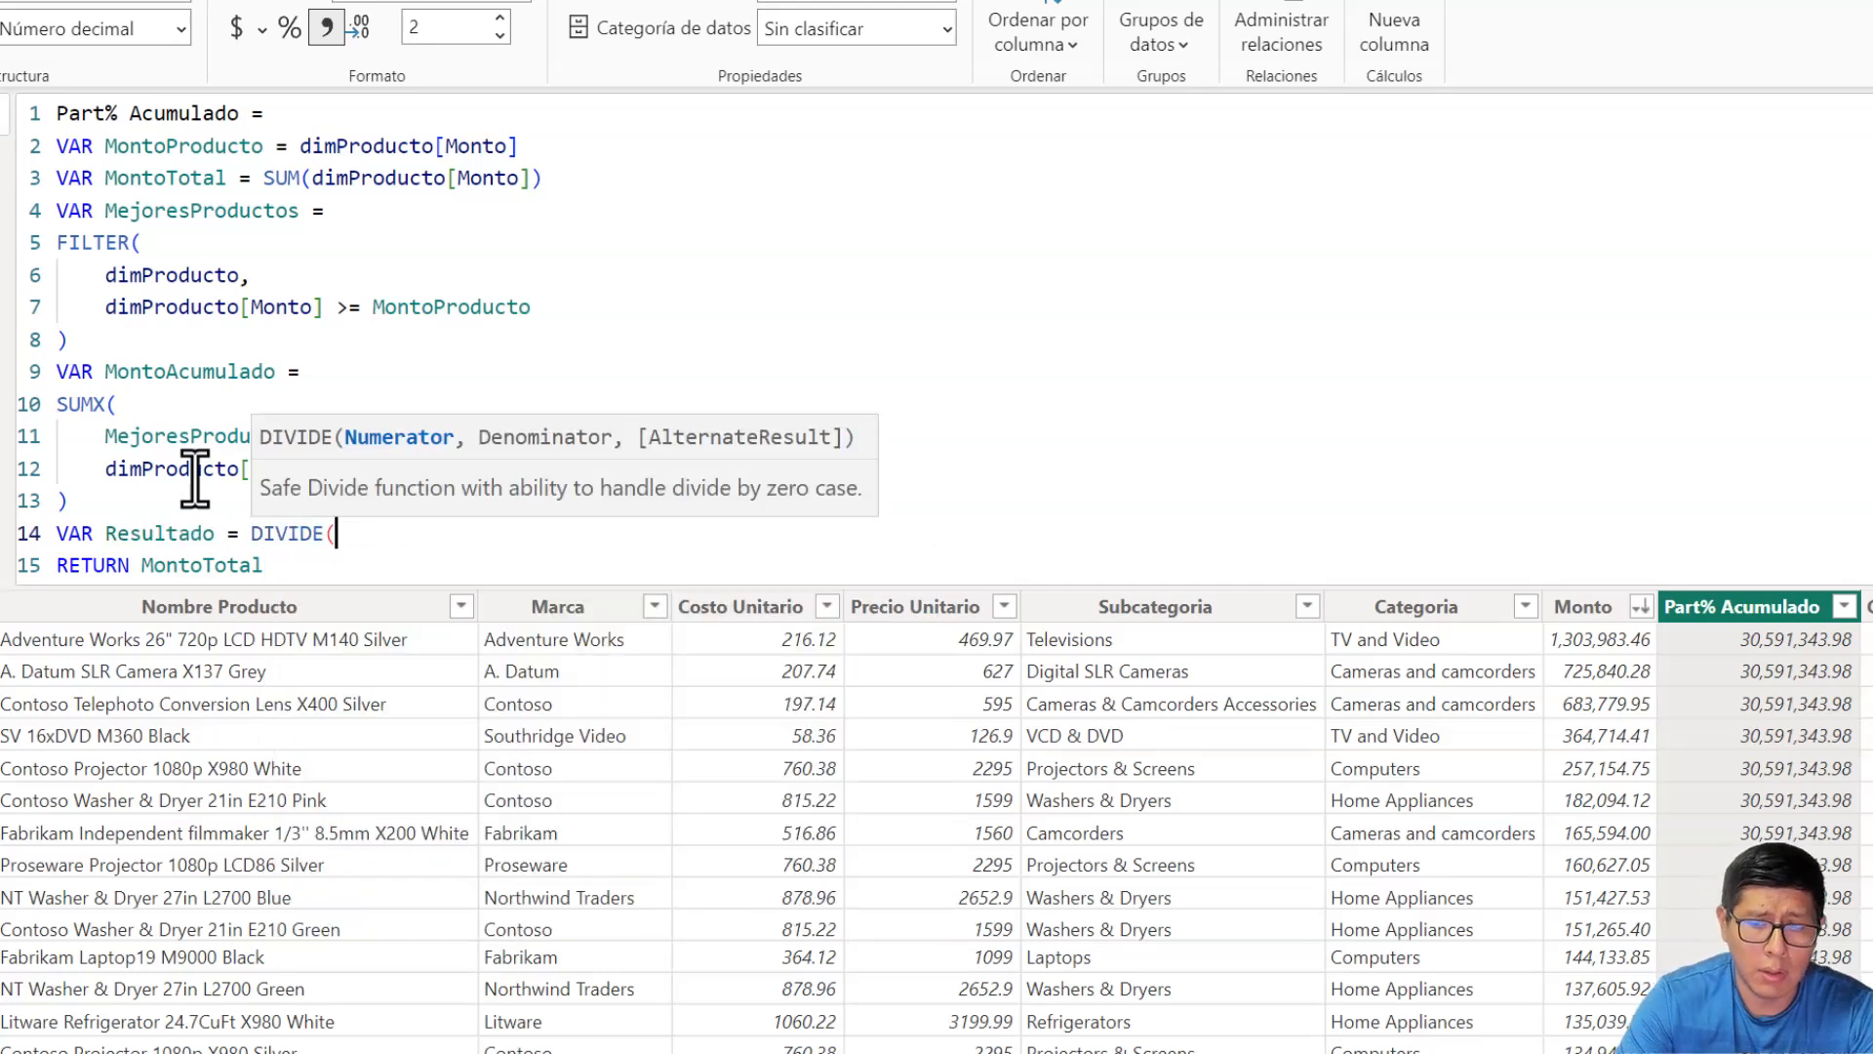
- Complete the DIVIDE function with MontoAcumulado as numerator and MontoTotal as denominator
text(MONTO)
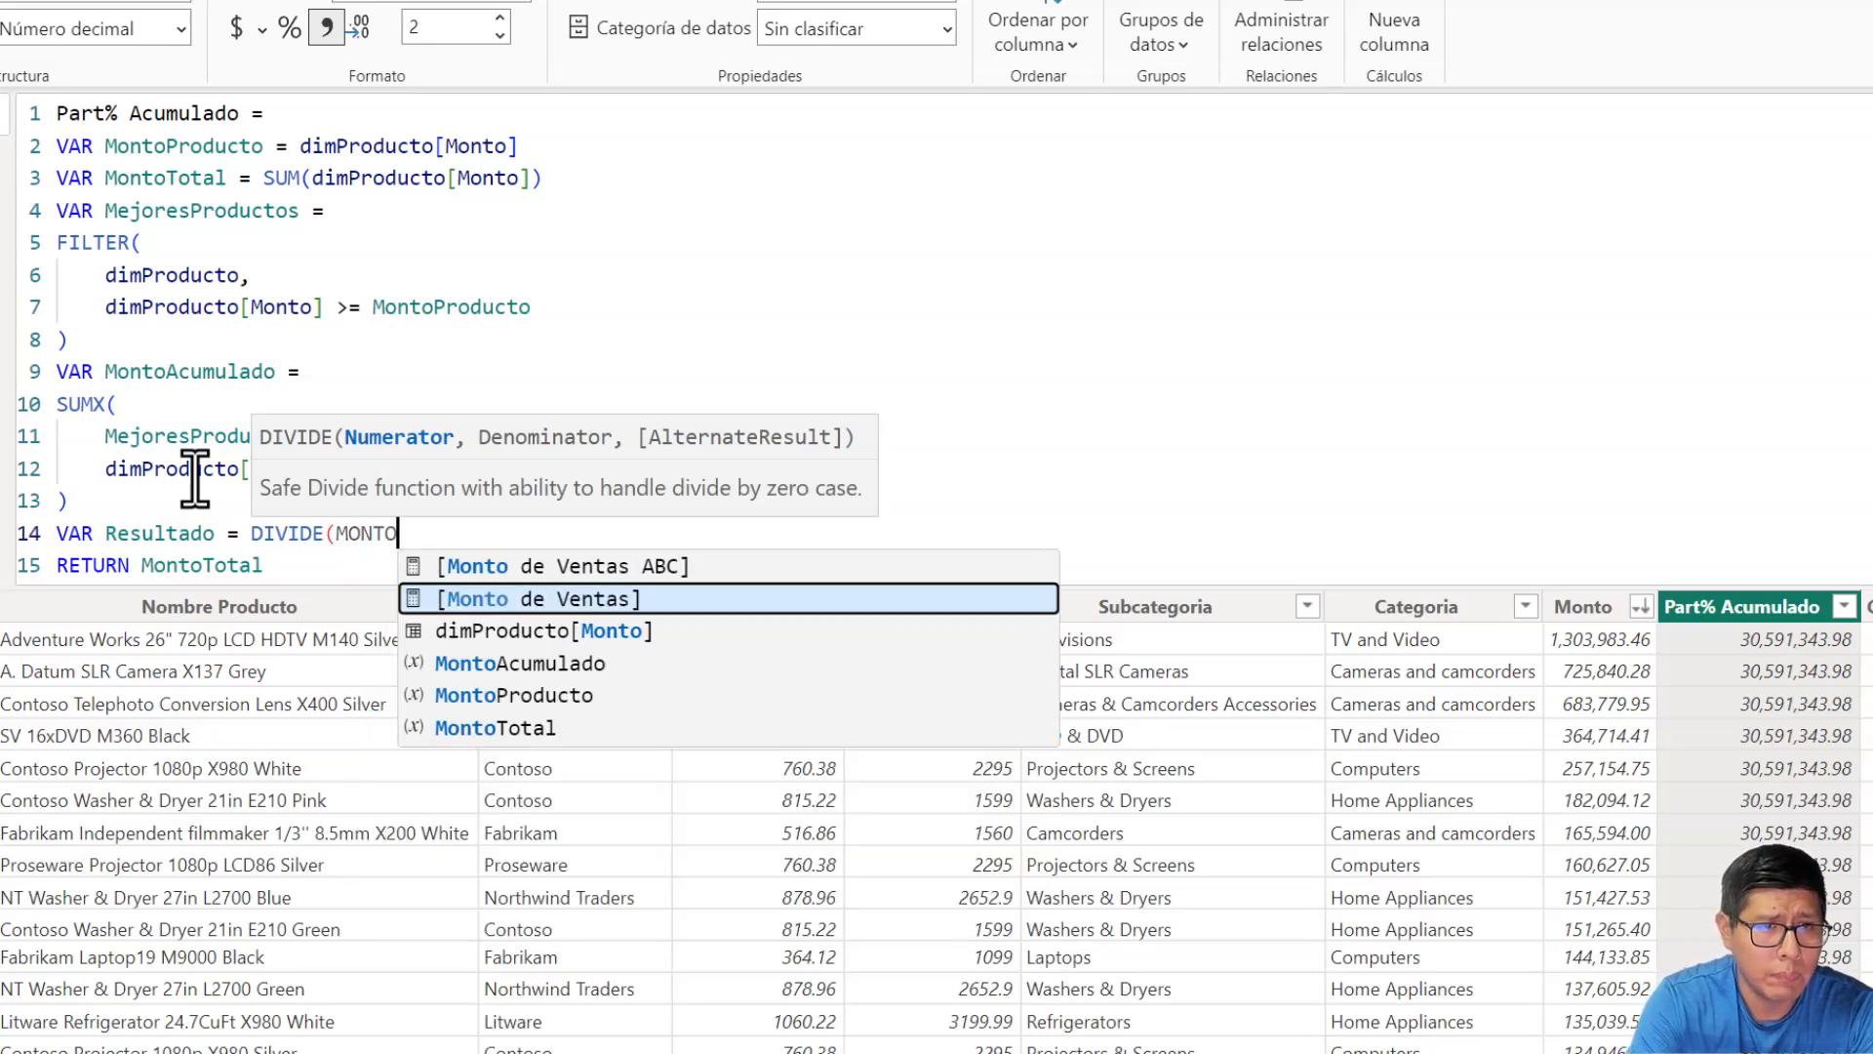
key(Down)
key(Down)
key(Tab)
text(, )
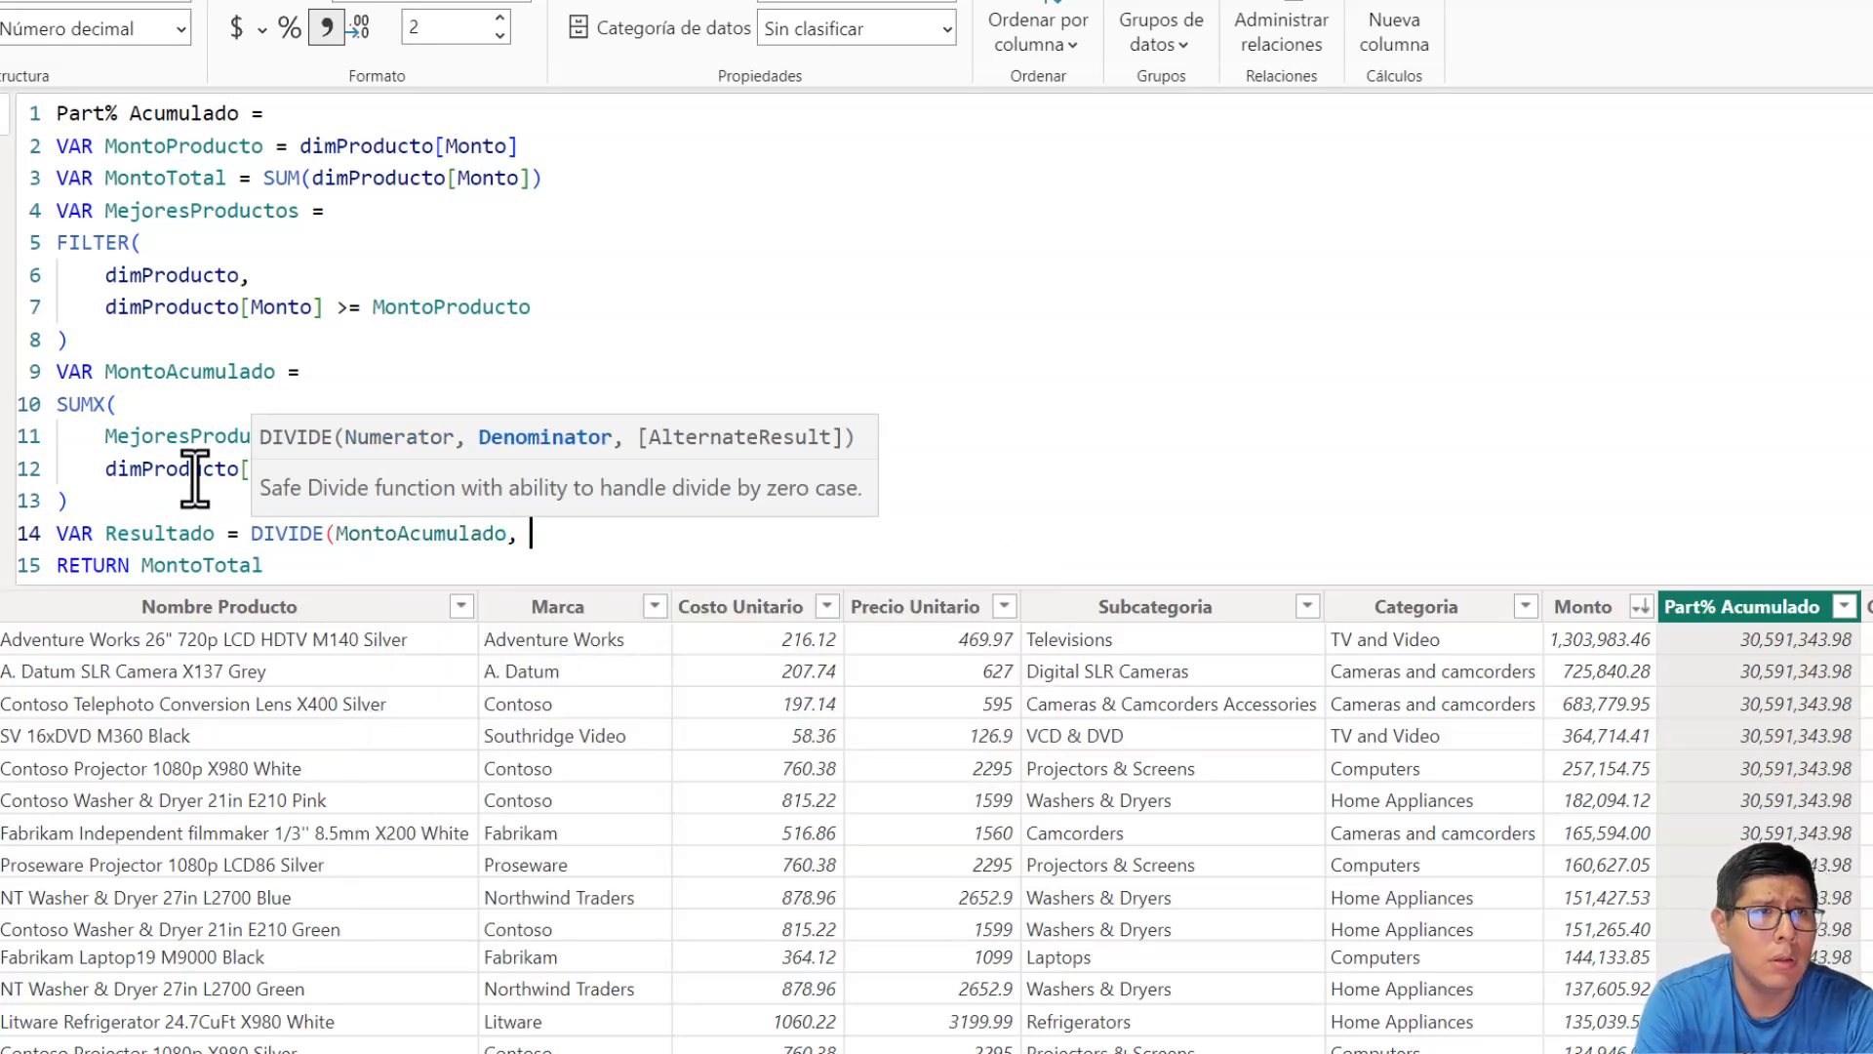
text(MONTOT)
key(Tab)
text())
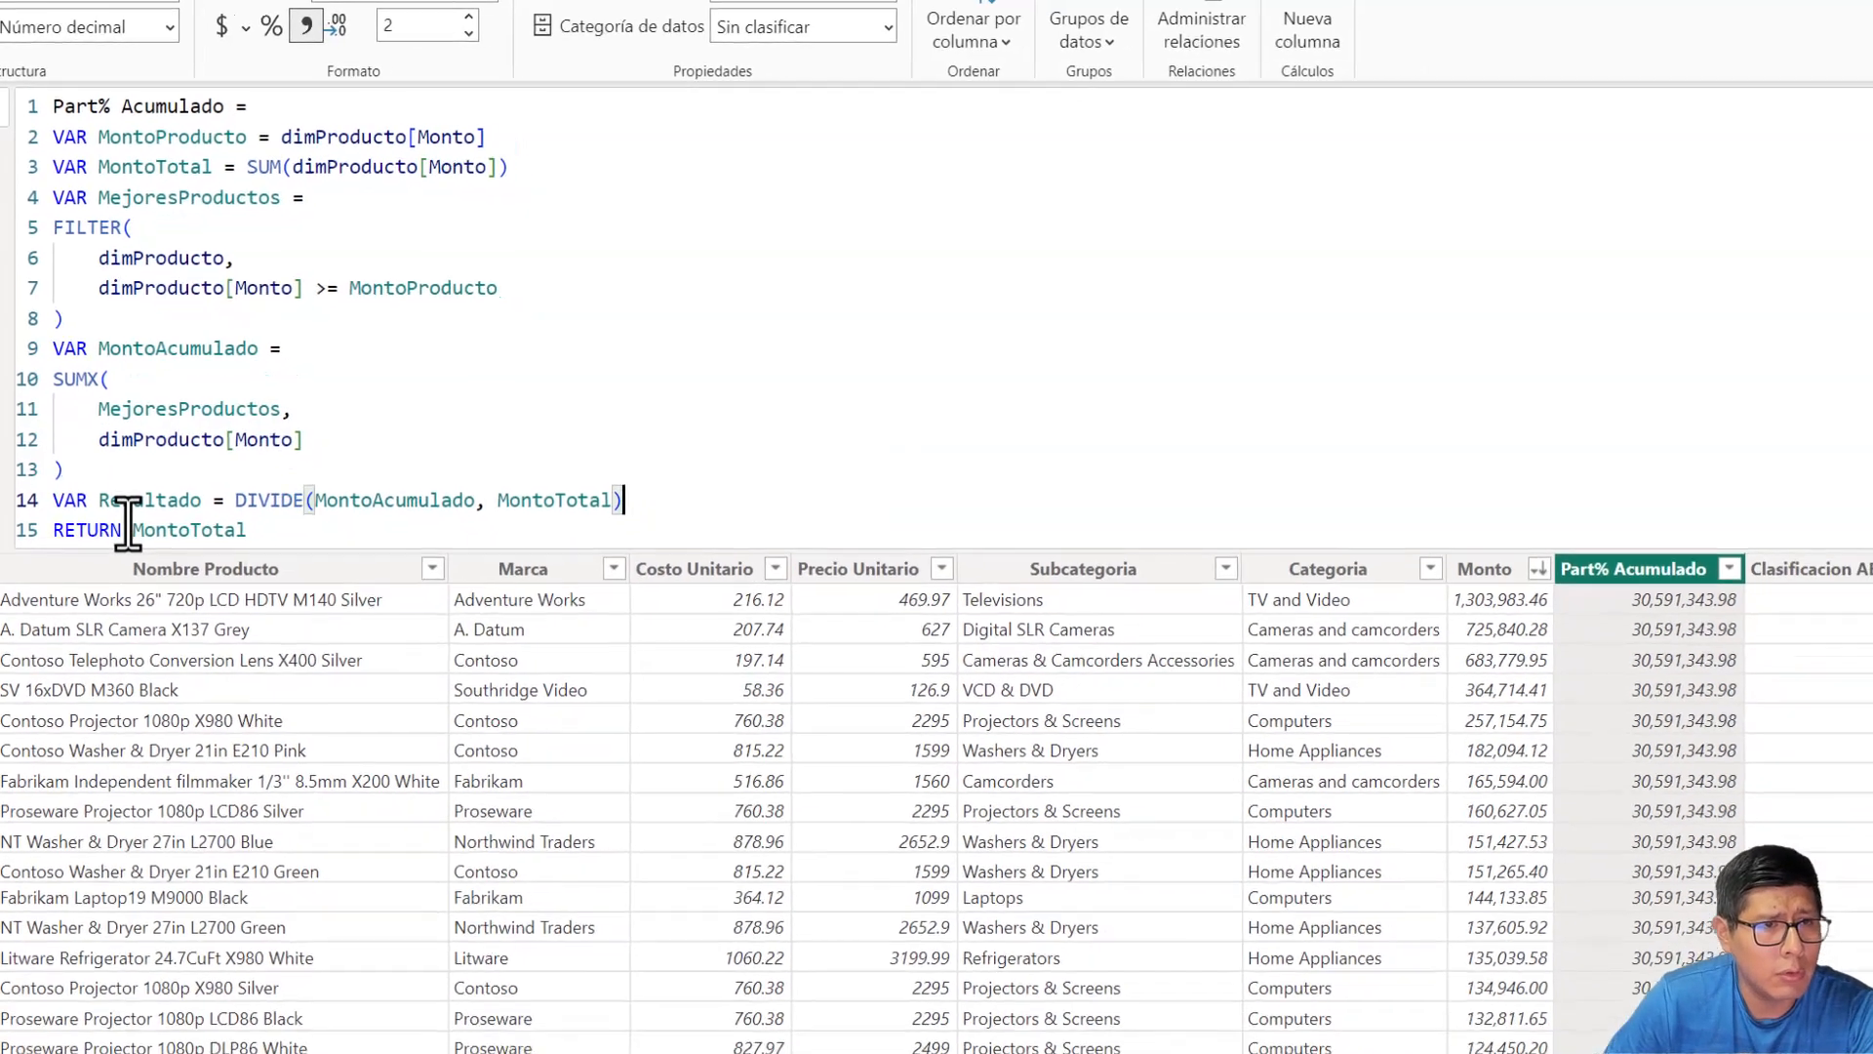
- Change the RETURN line to Resultado and commit the Part% Acumulado formula
double_click(185, 529)
text(RES)
key(Tab)
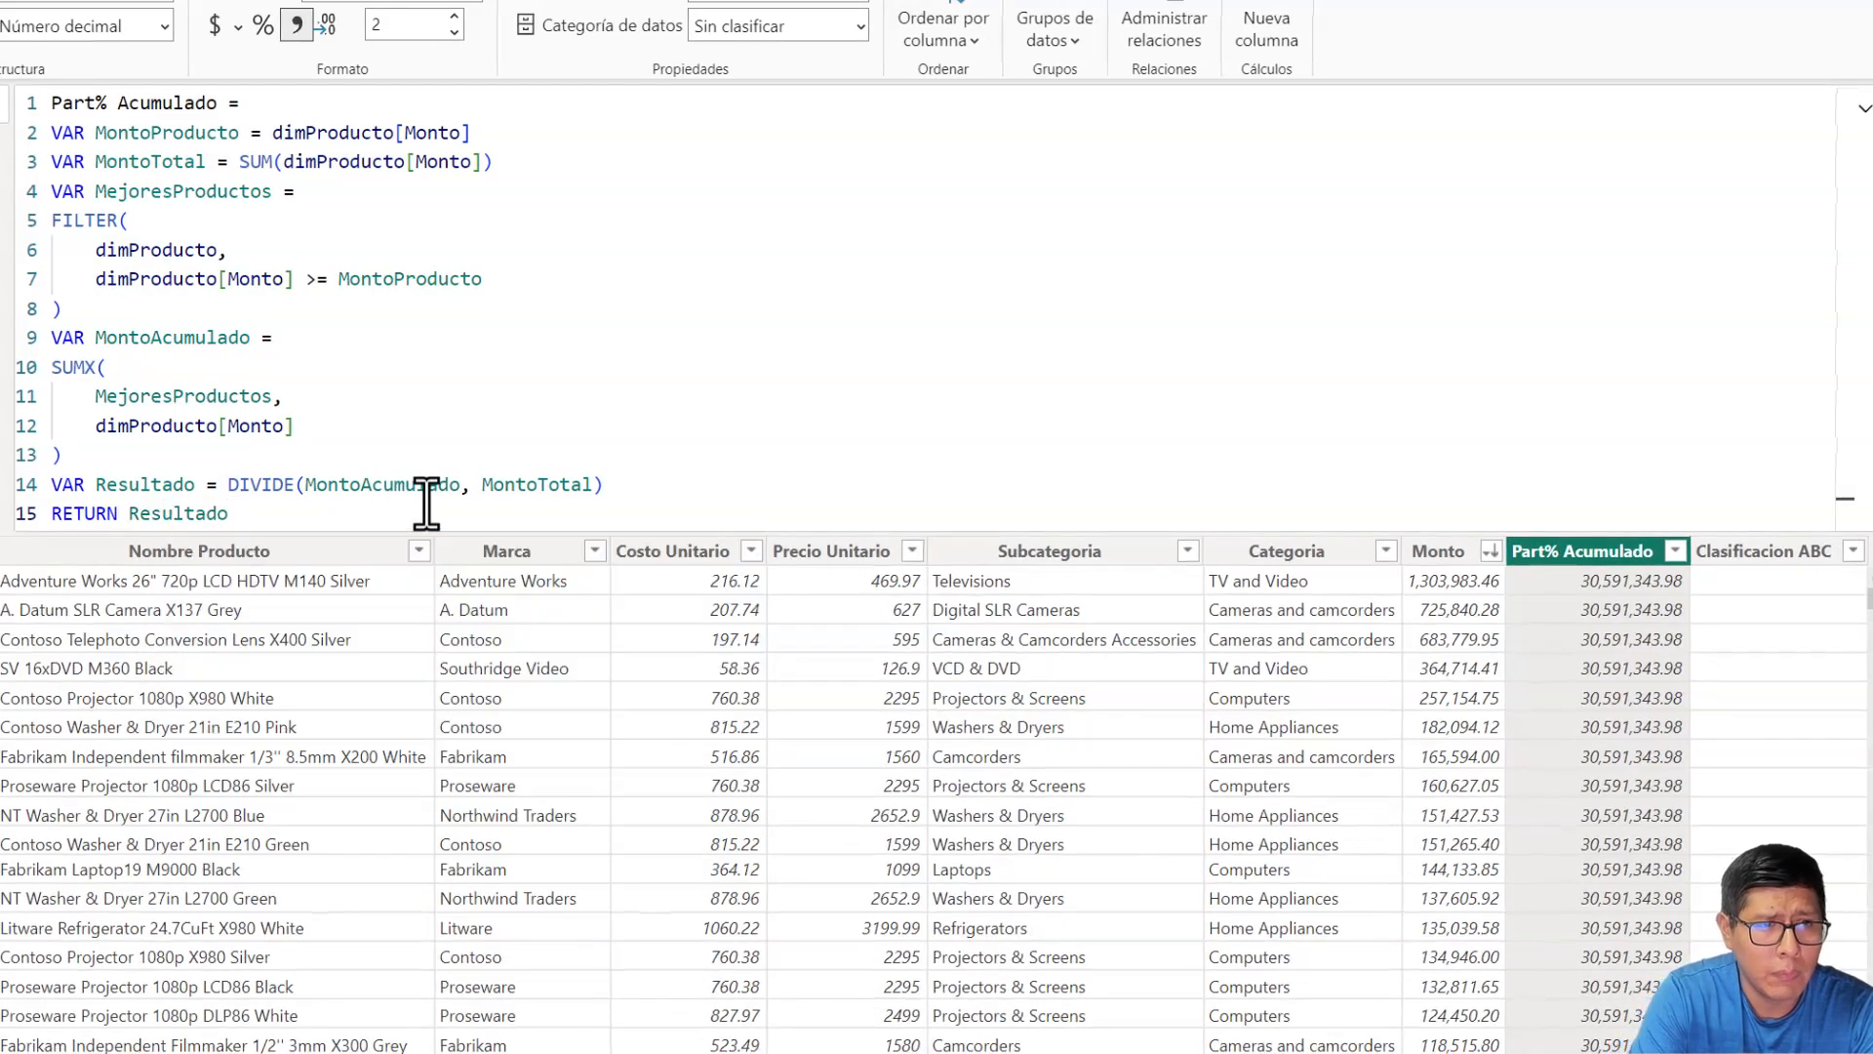
key(Return)
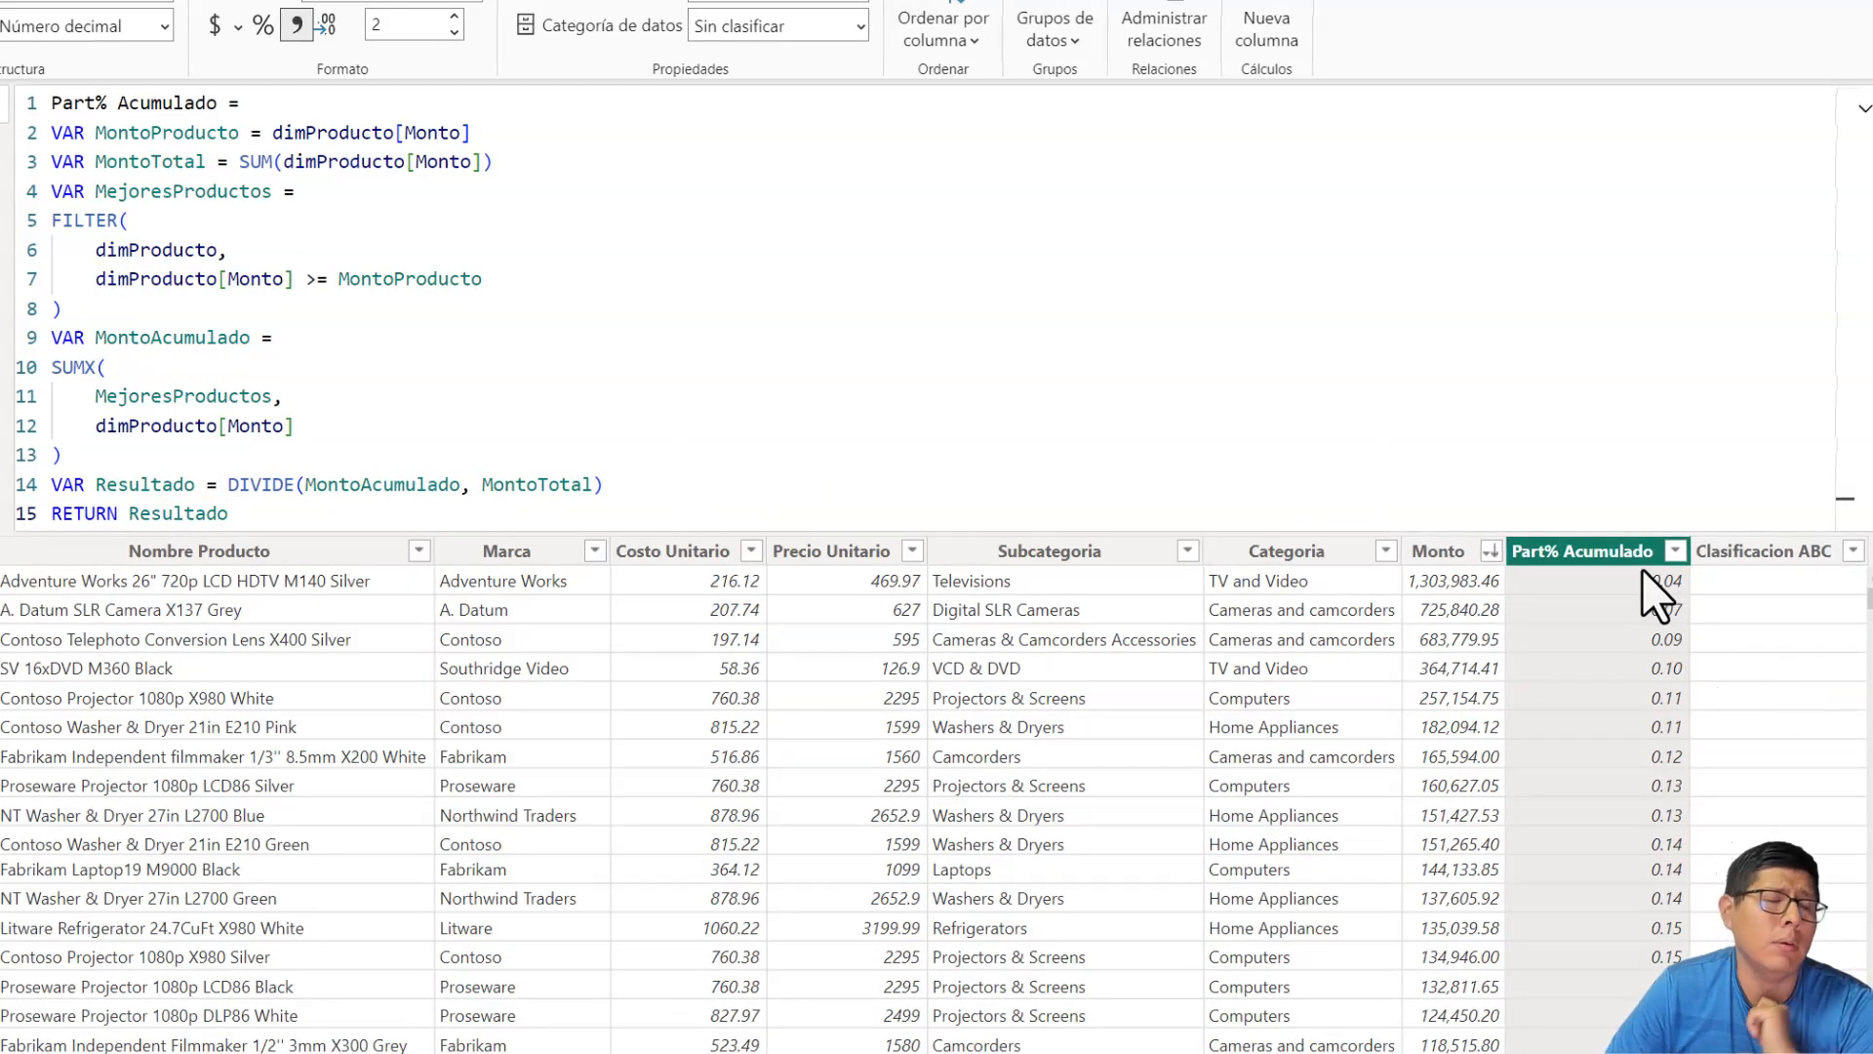
- Format the Part% Acumulado column as a percentage and review its values down to the 70% mark
click(263, 24)
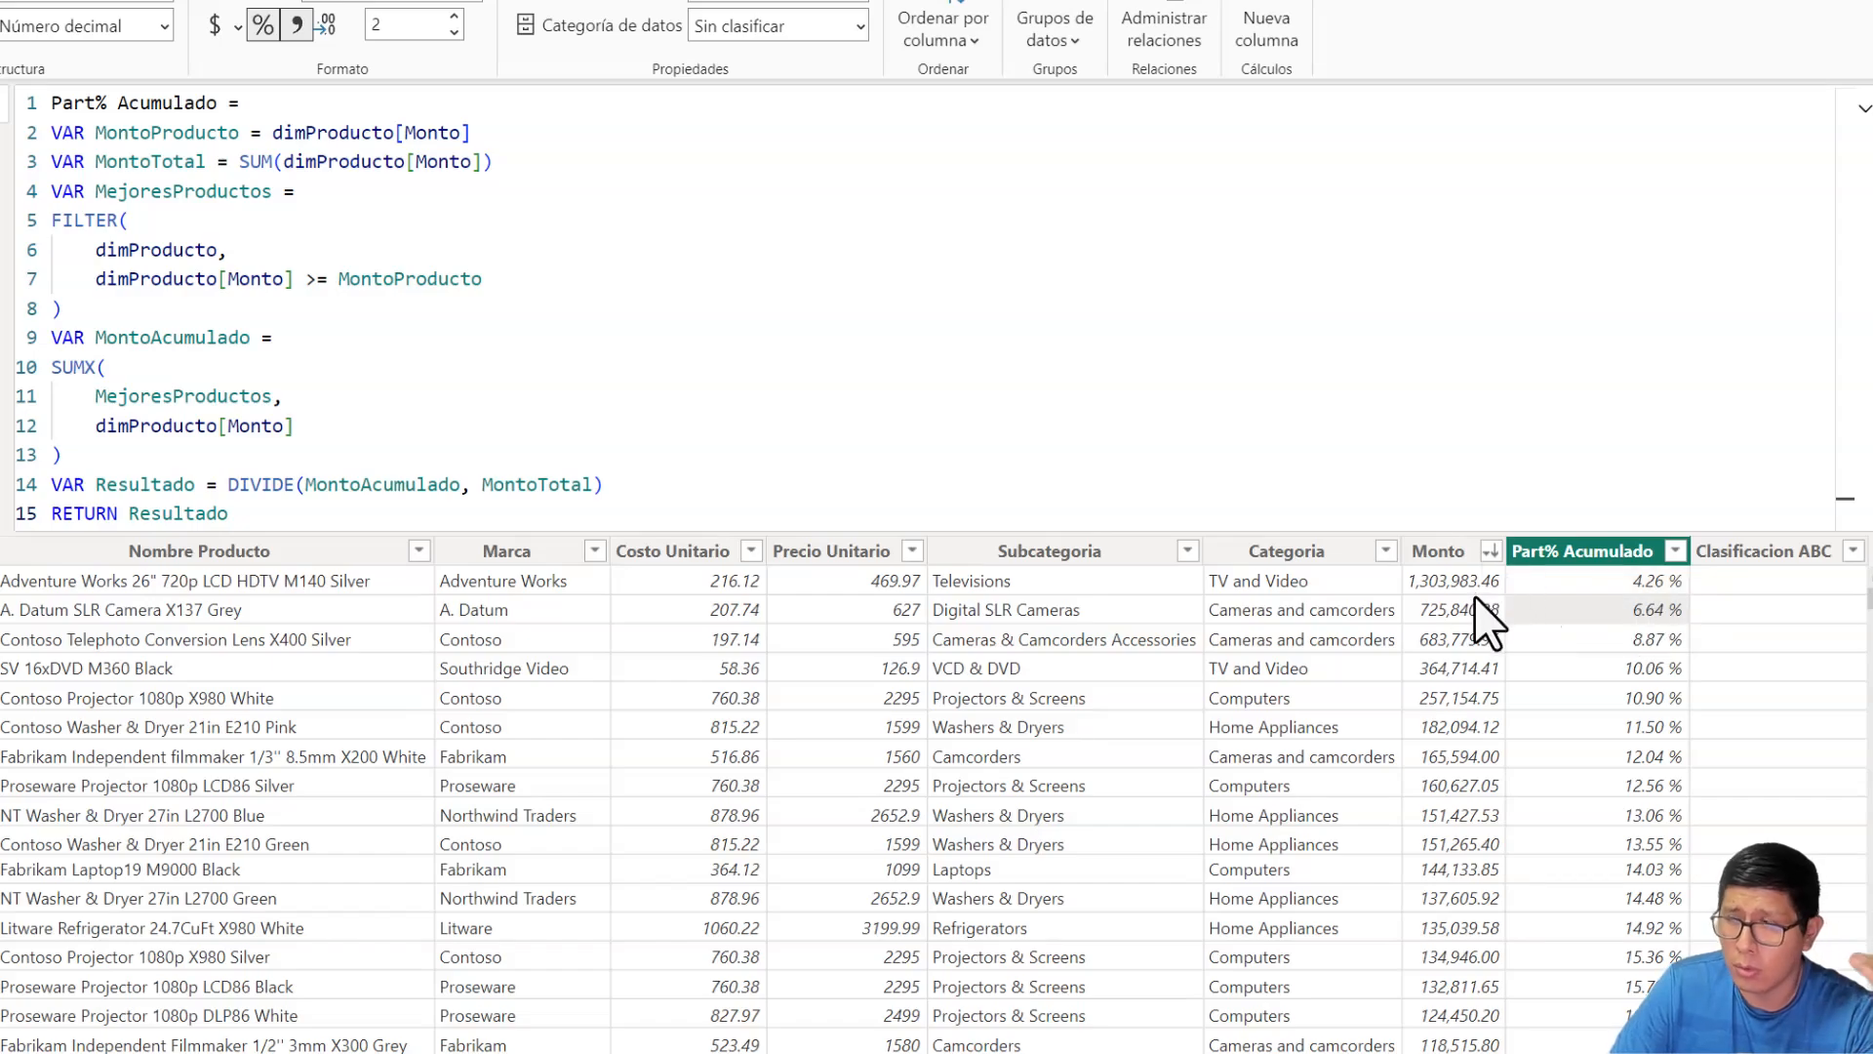
scroll(1601, 794, down, 15)
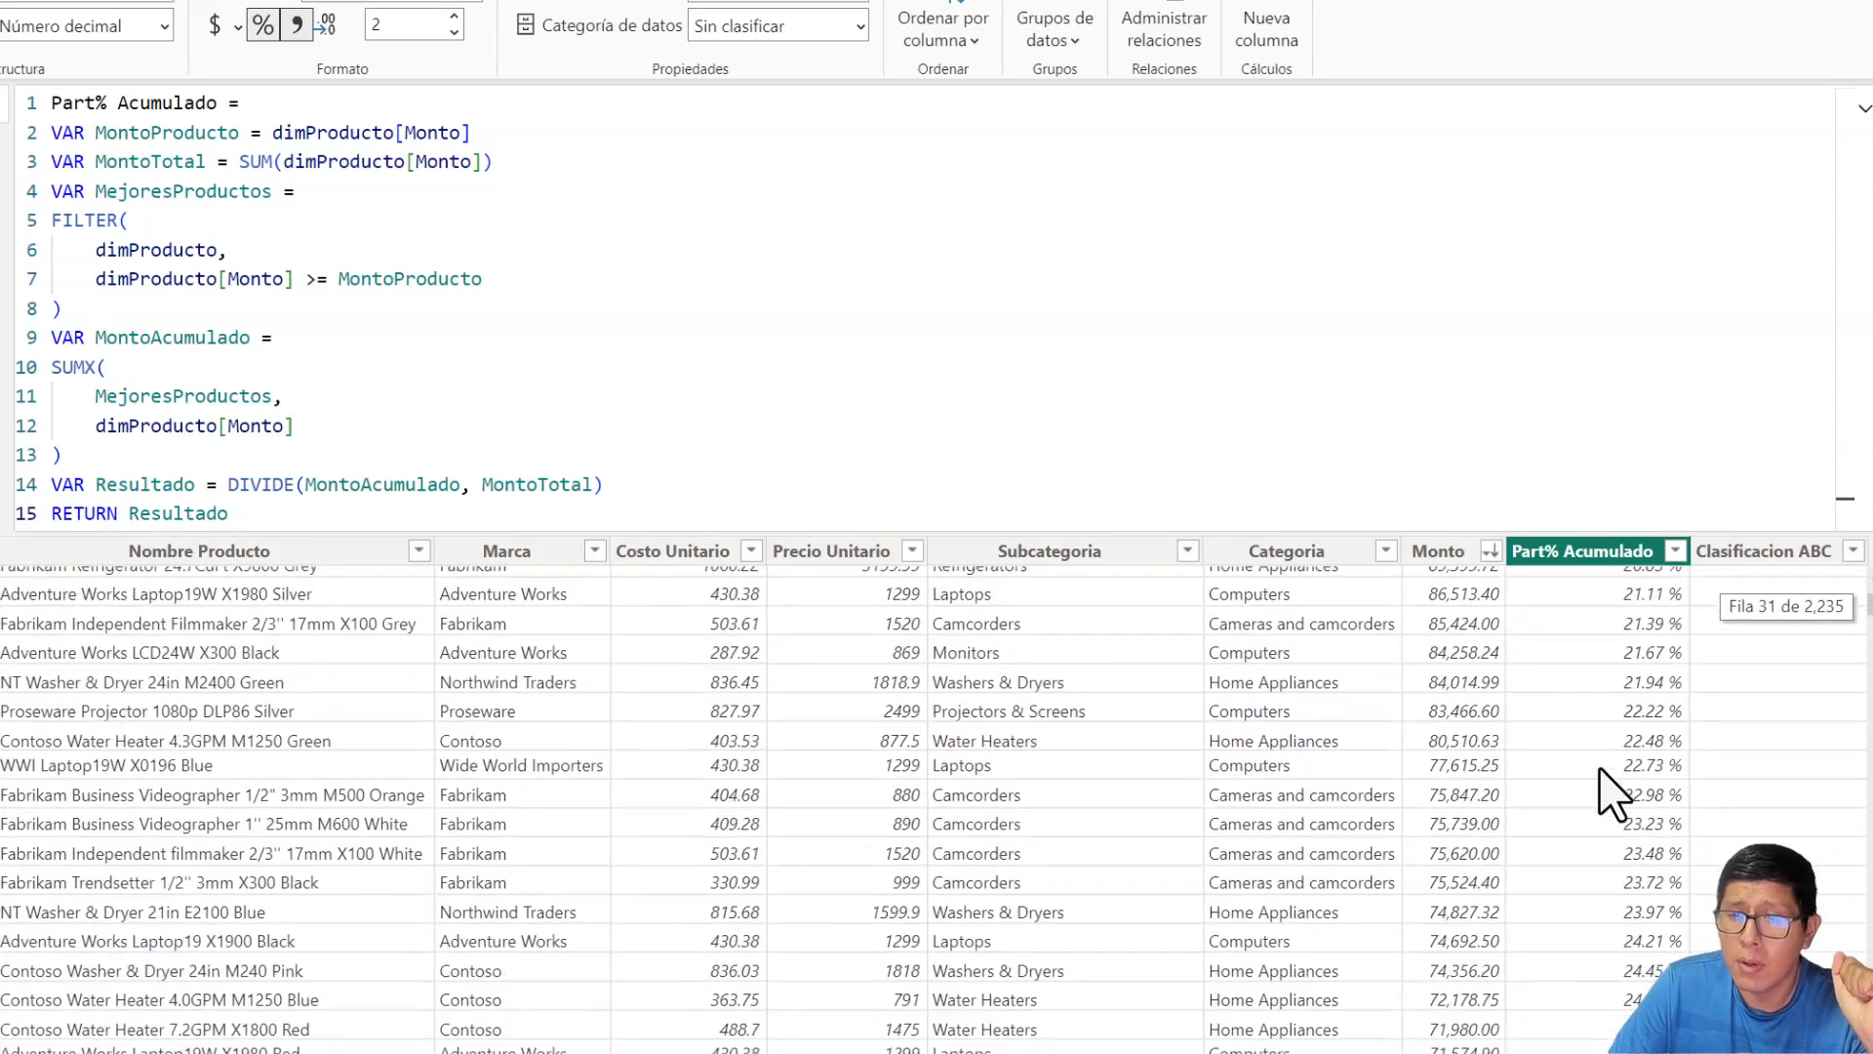
scroll(1601, 794, down, 20)
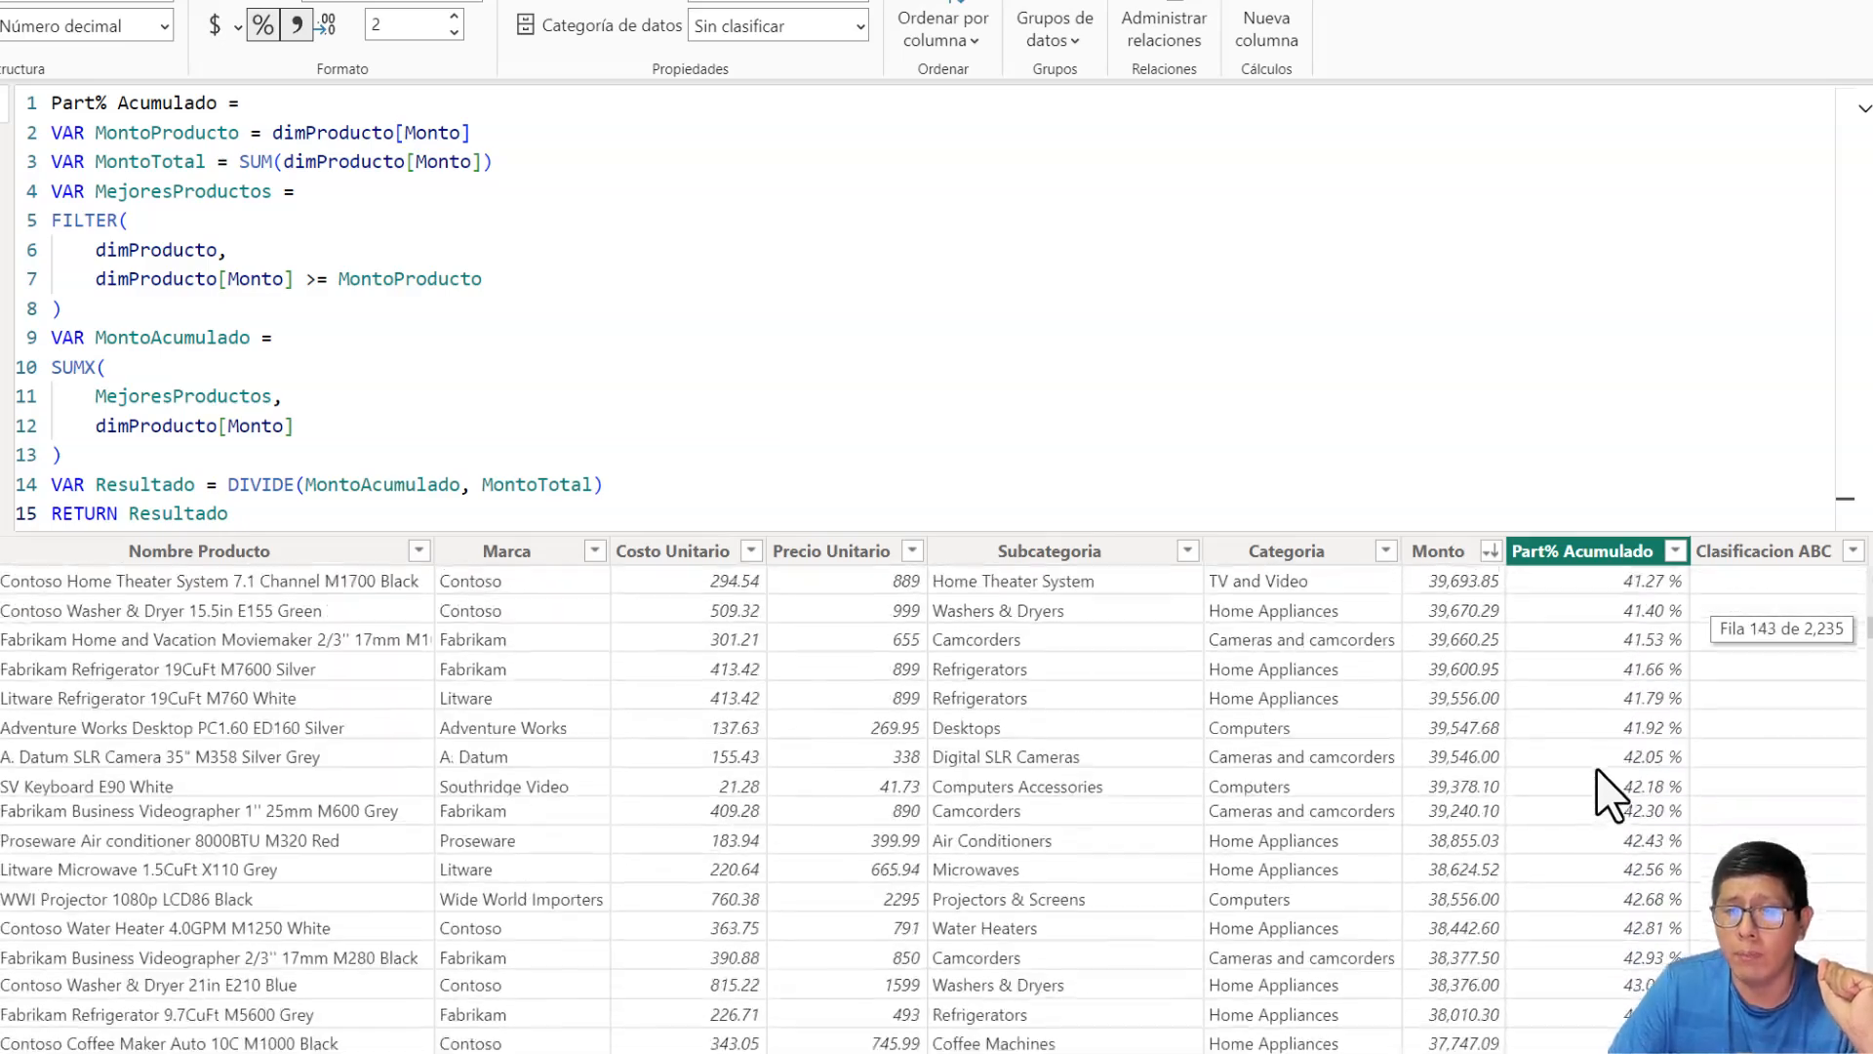
scroll(1601, 775, down, 14)
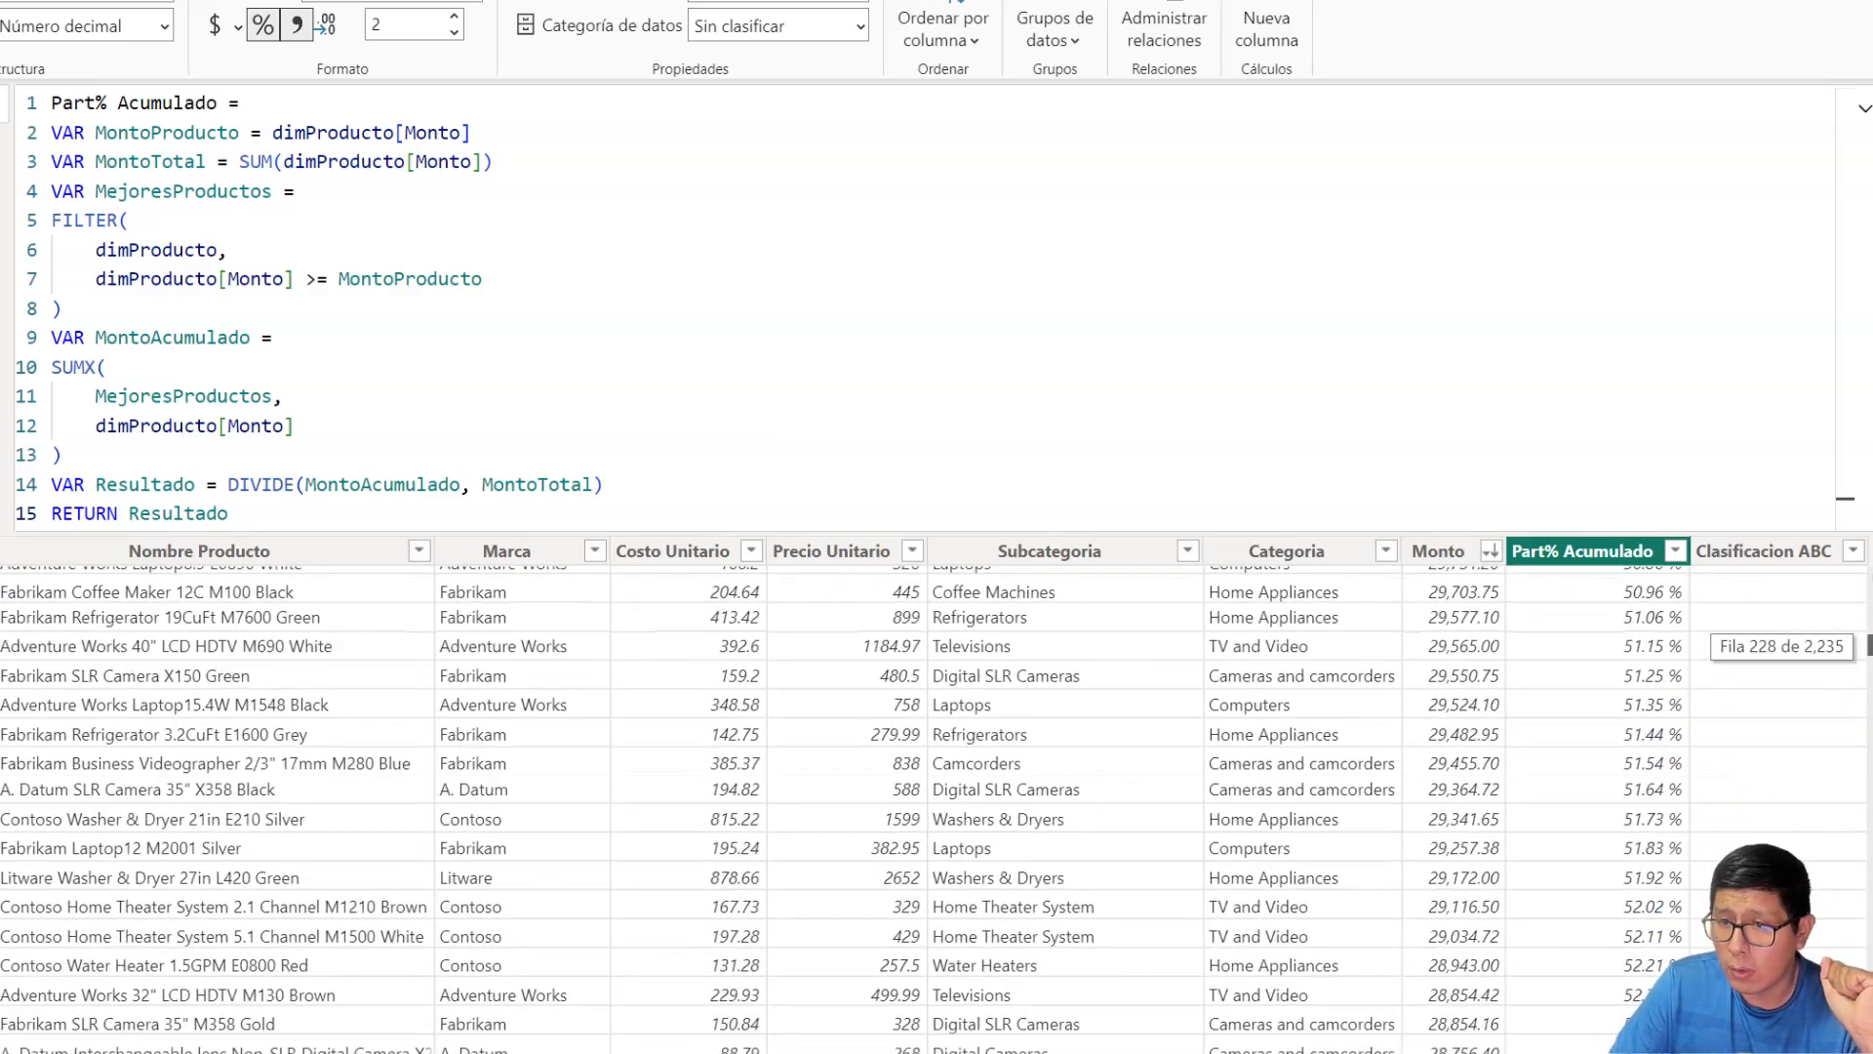
drag(1870, 644, 1870, 698)
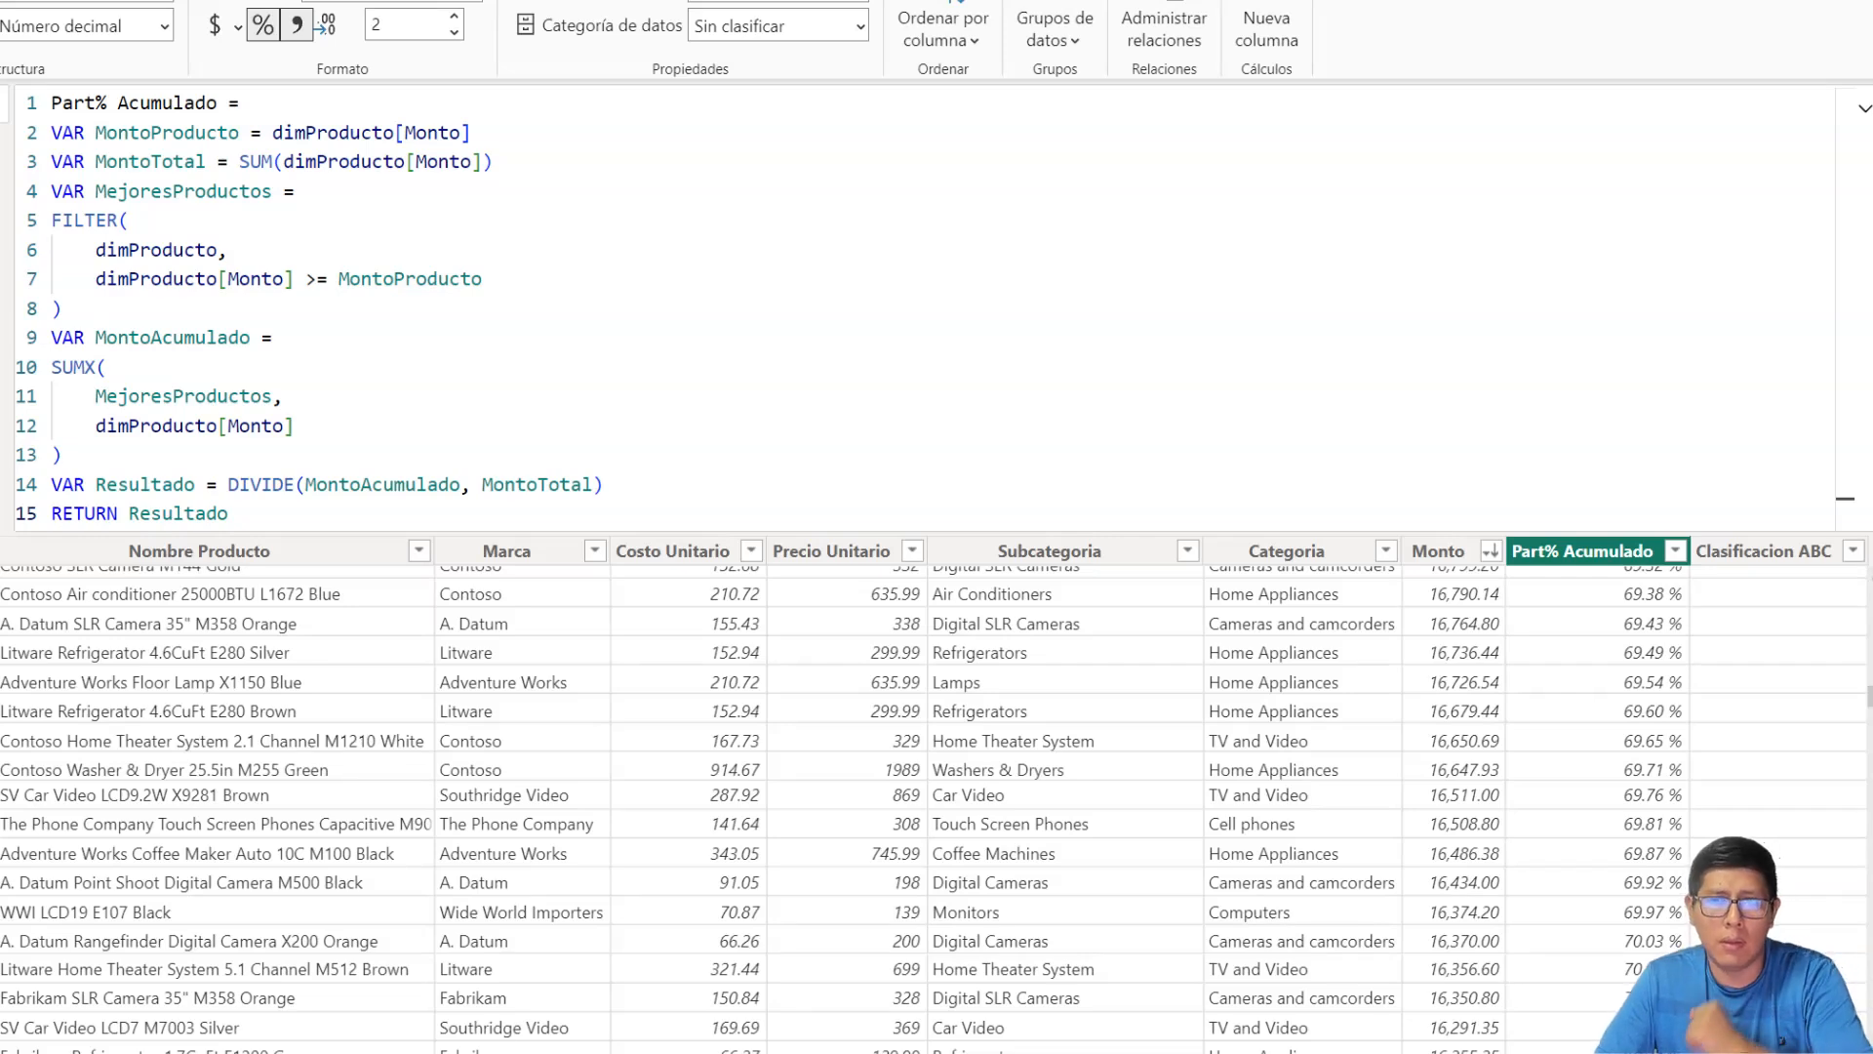
- Open the Clasificacion ABC column's formula and delete its empty-string placeholder
click(1763, 554)
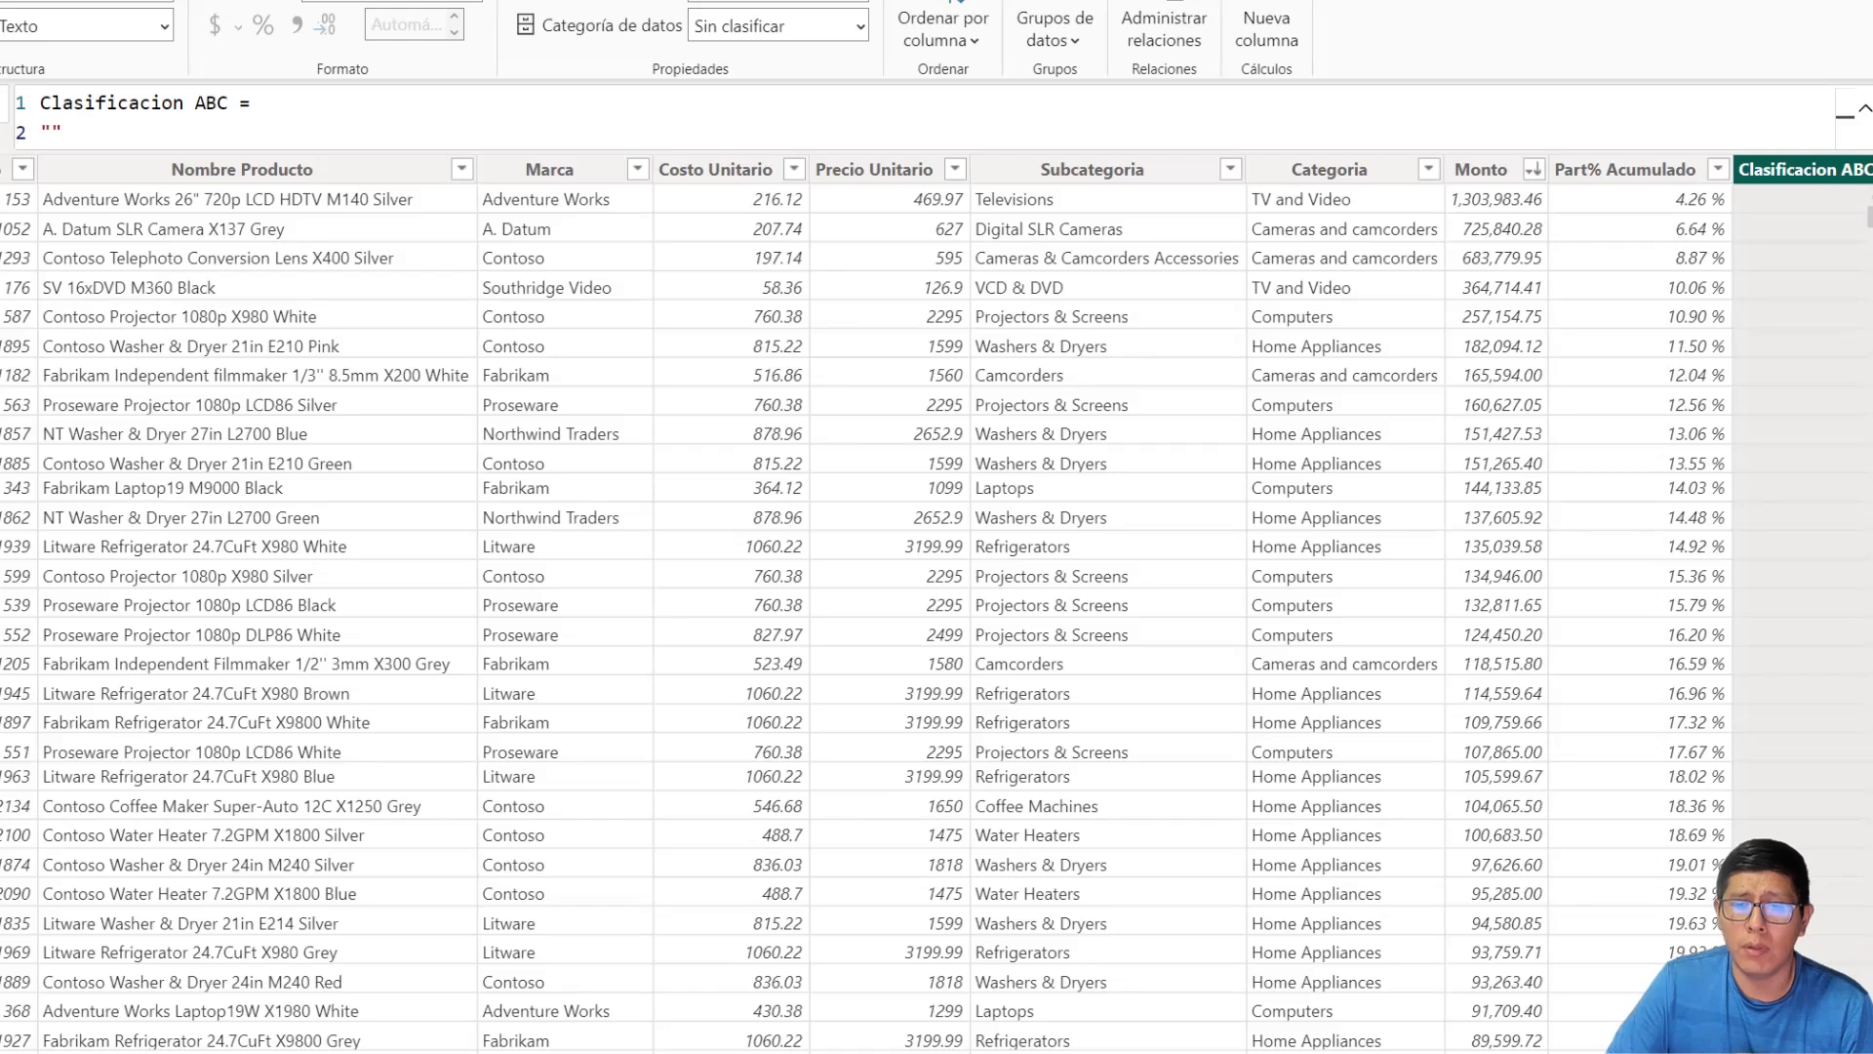
click(97, 130)
key(BackSpace)
key(BackSpace)
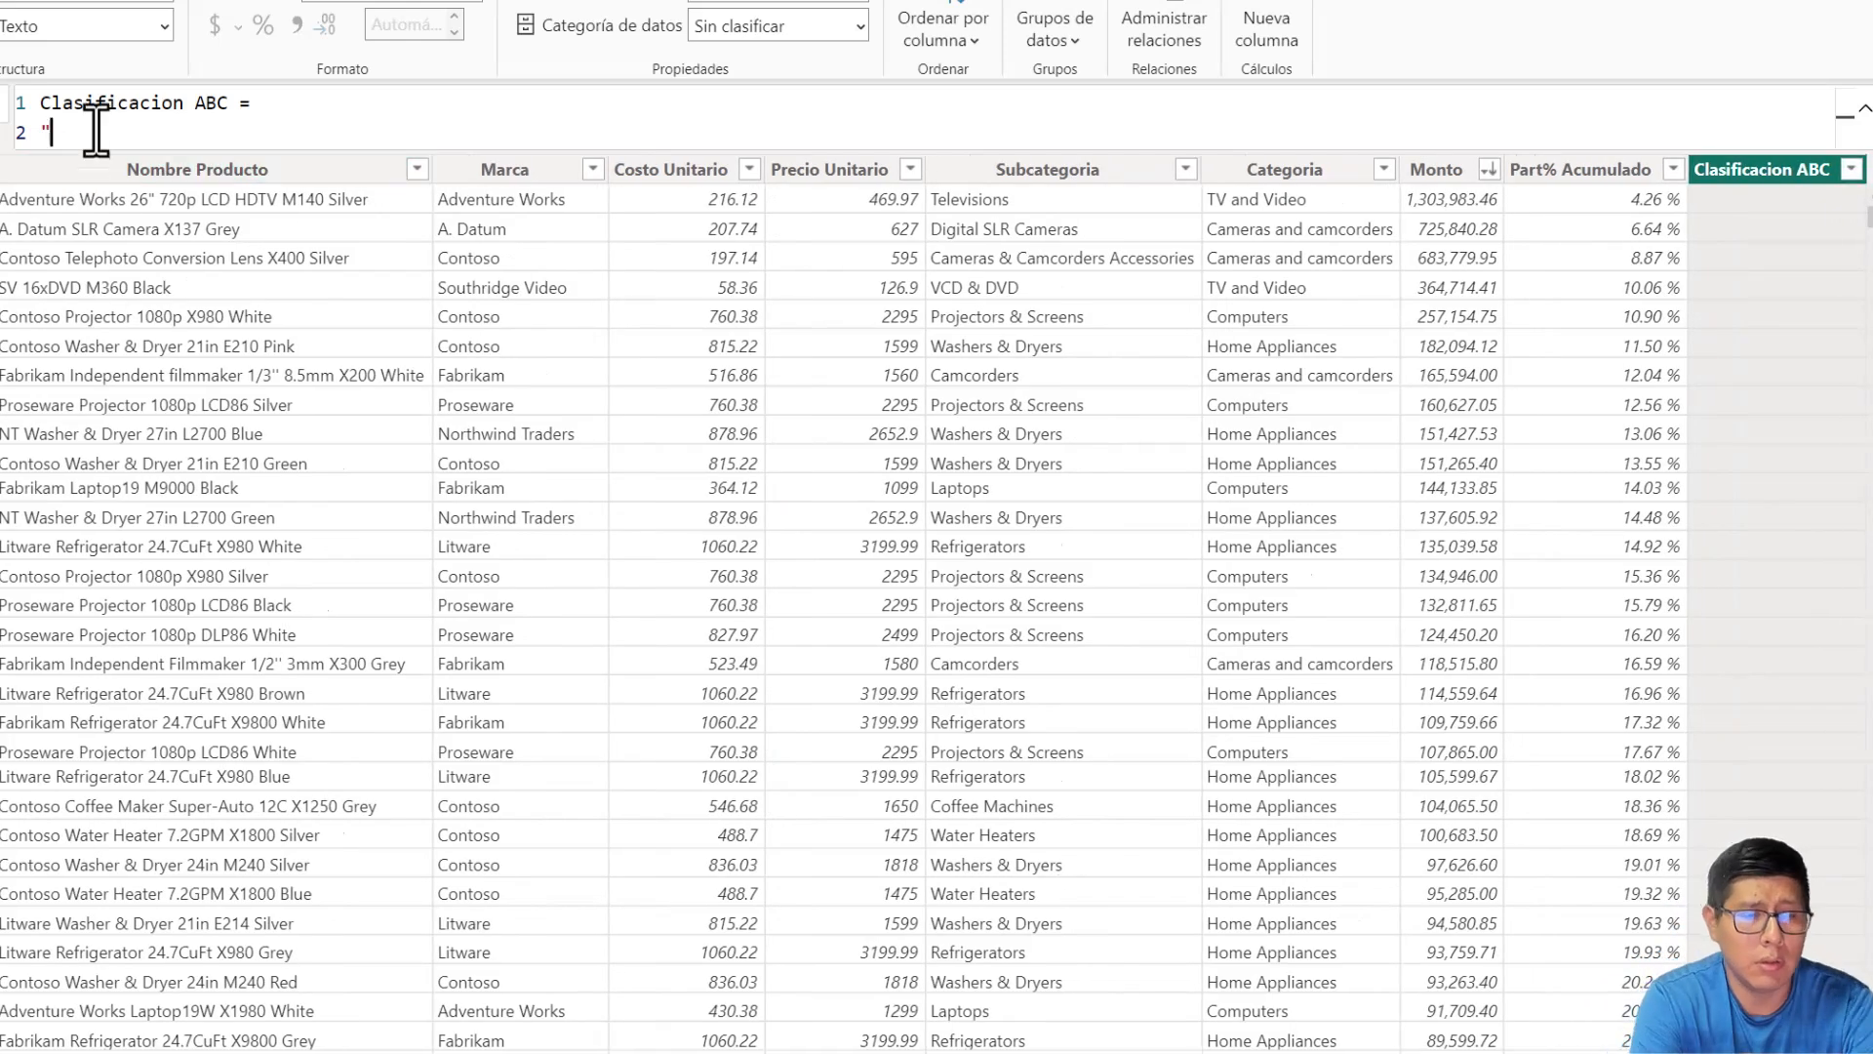
- Start a SWITCH function in the Clasificacion ABC formula with TRUE() as its expression on a separate line
text(SWI)
key(Tab)
key(shift+Return)
text(TR)
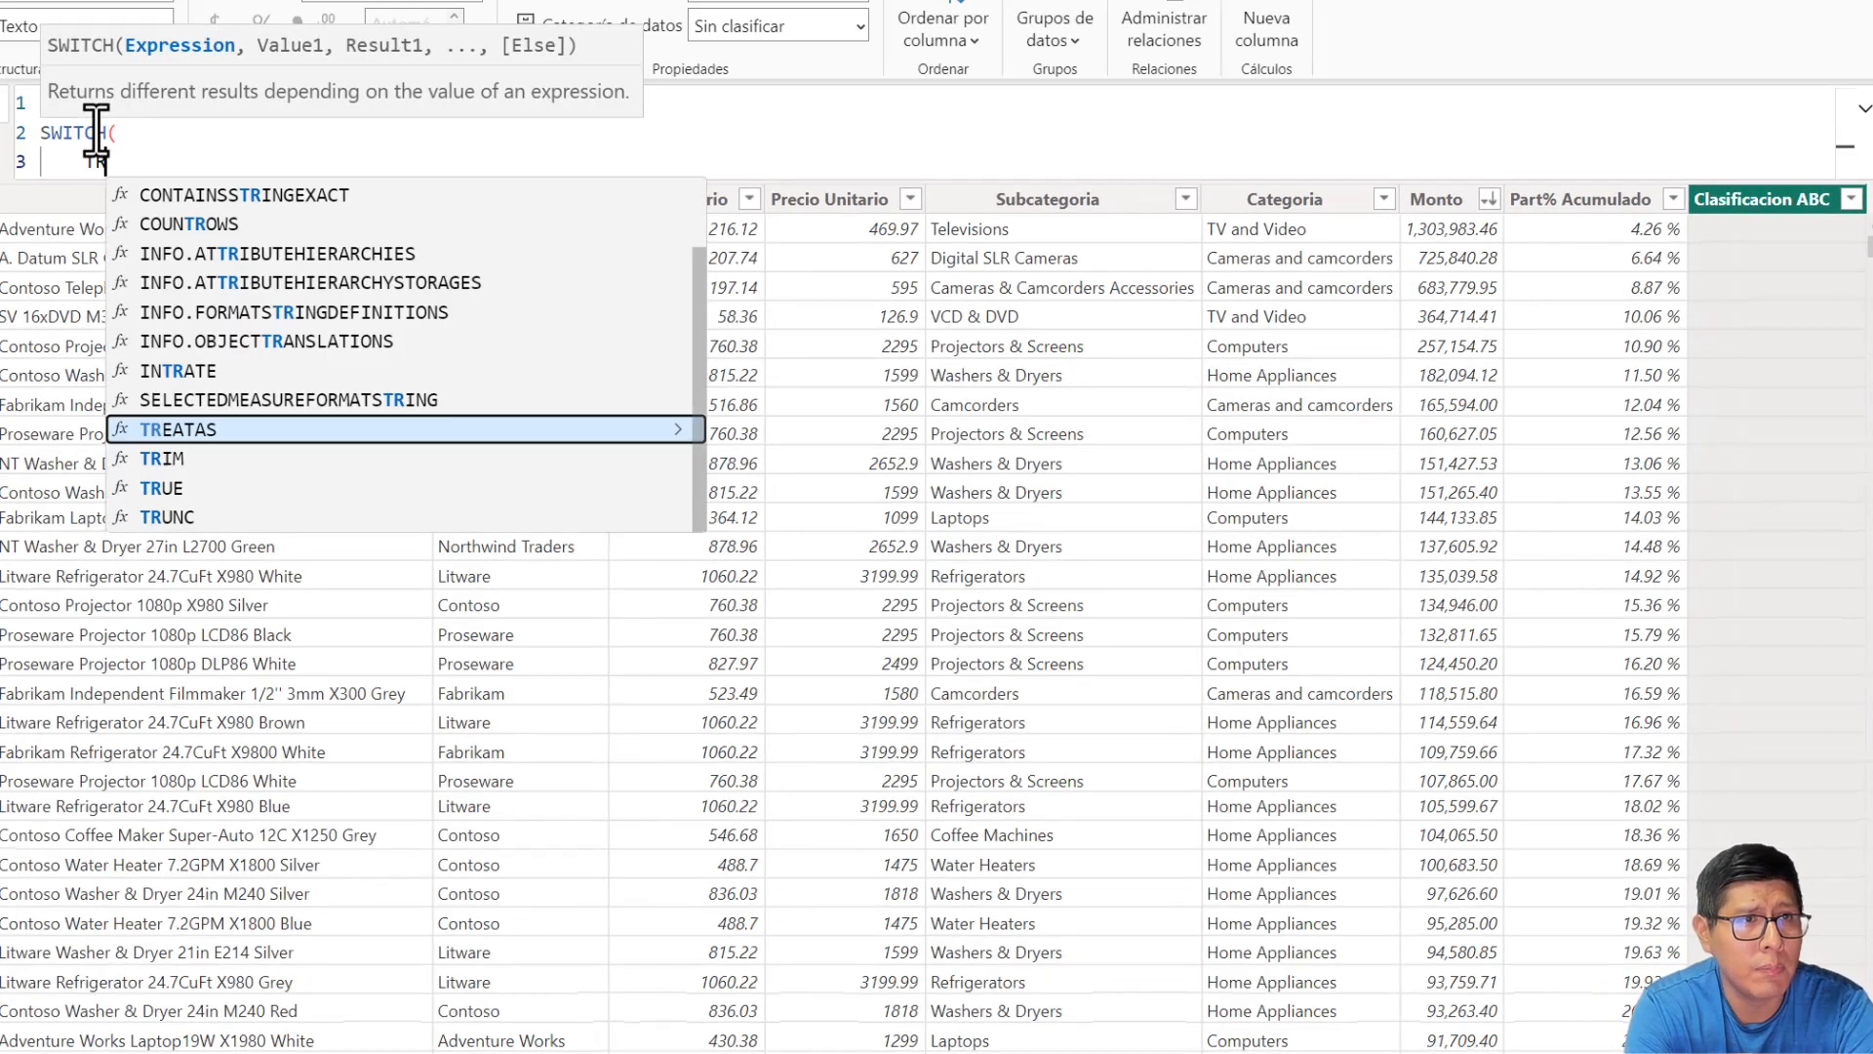
text(U)
key(Tab)
text(),)
key(shift+Return)
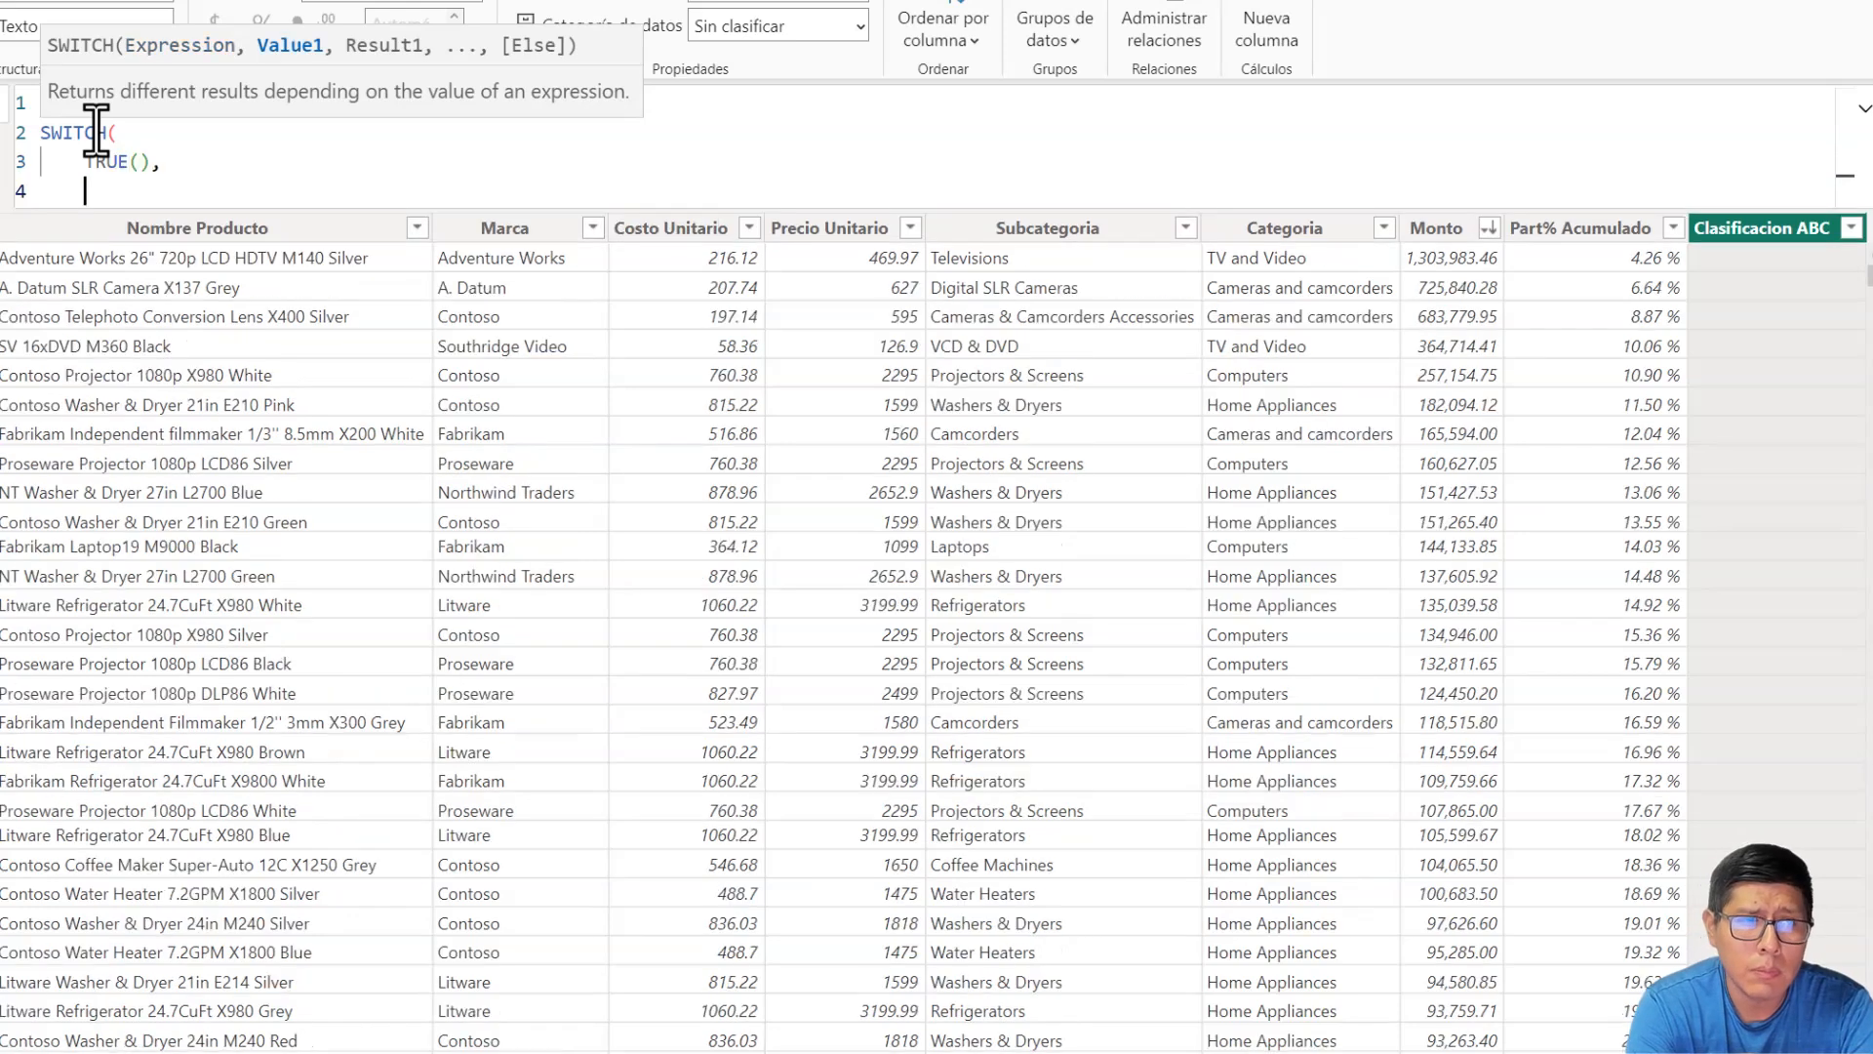
- Add the first SWITCH condition dimProducto[Part% Acumulado] <= 0.7 with the result "A"
text(part)
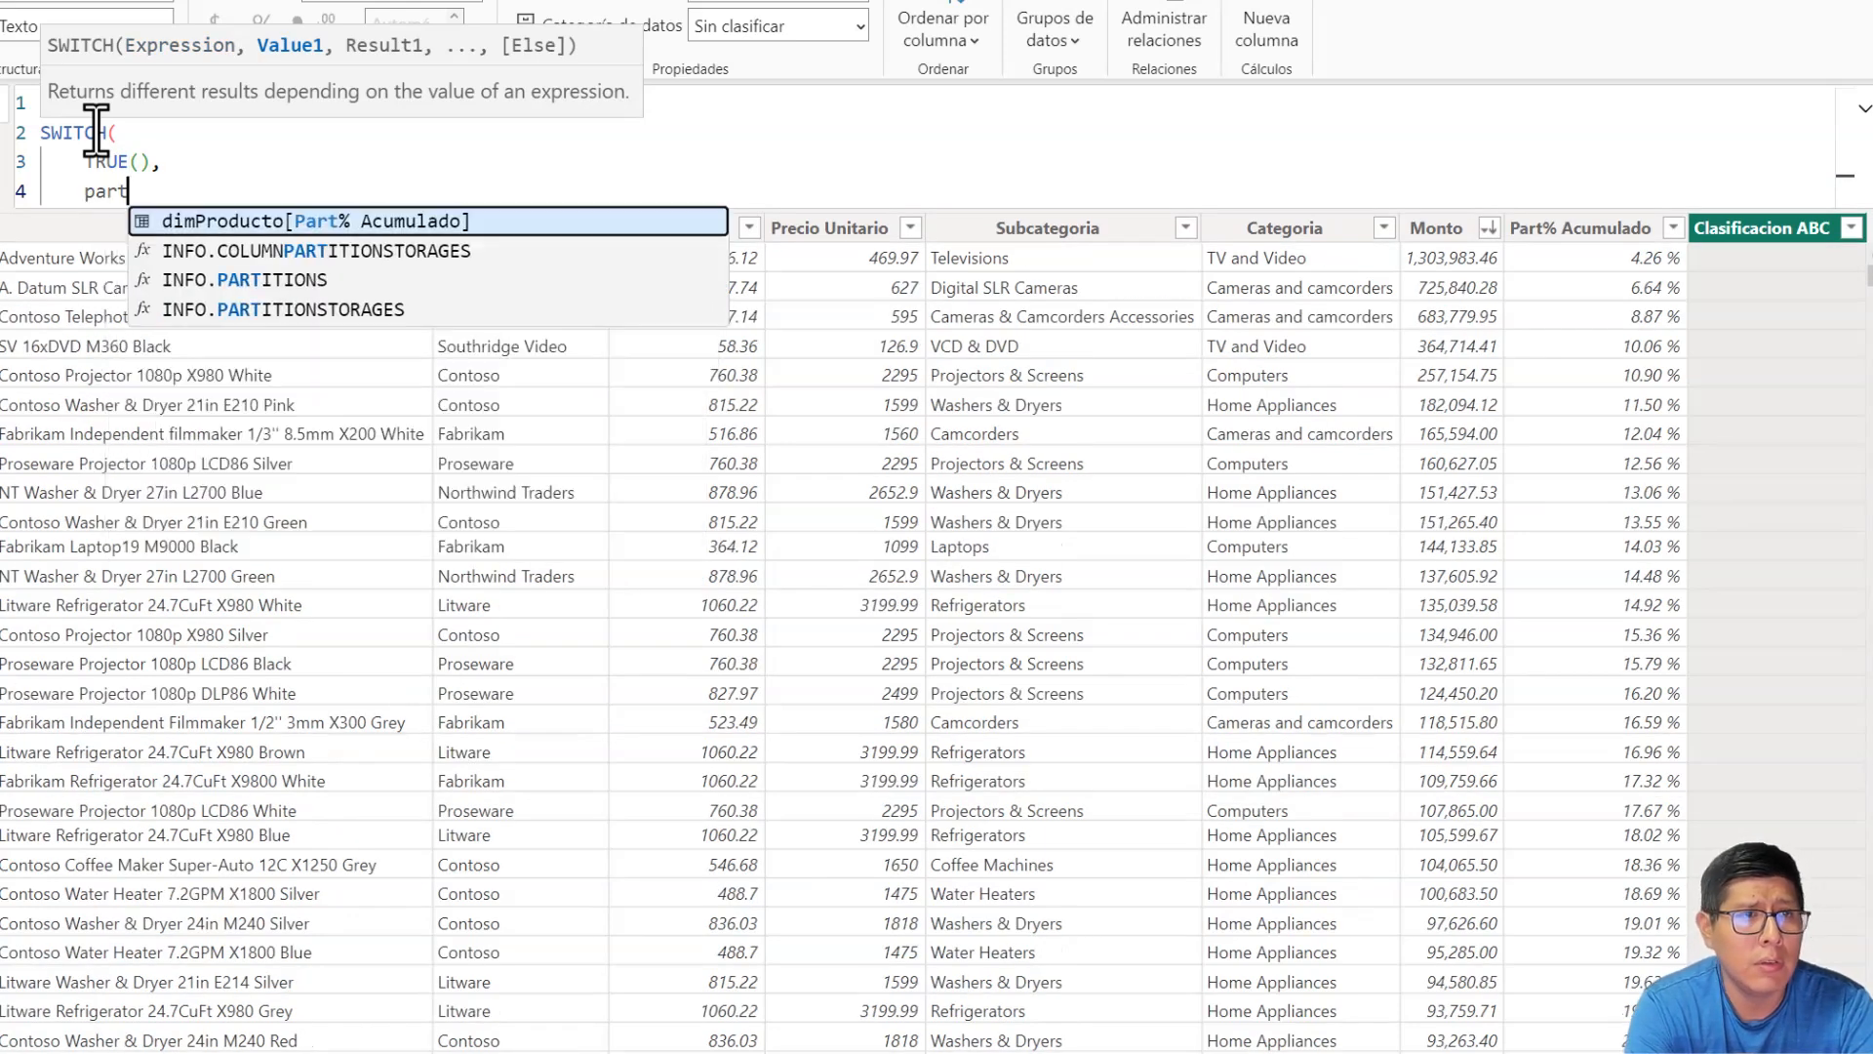
key(Tab)
text(<= 0.)
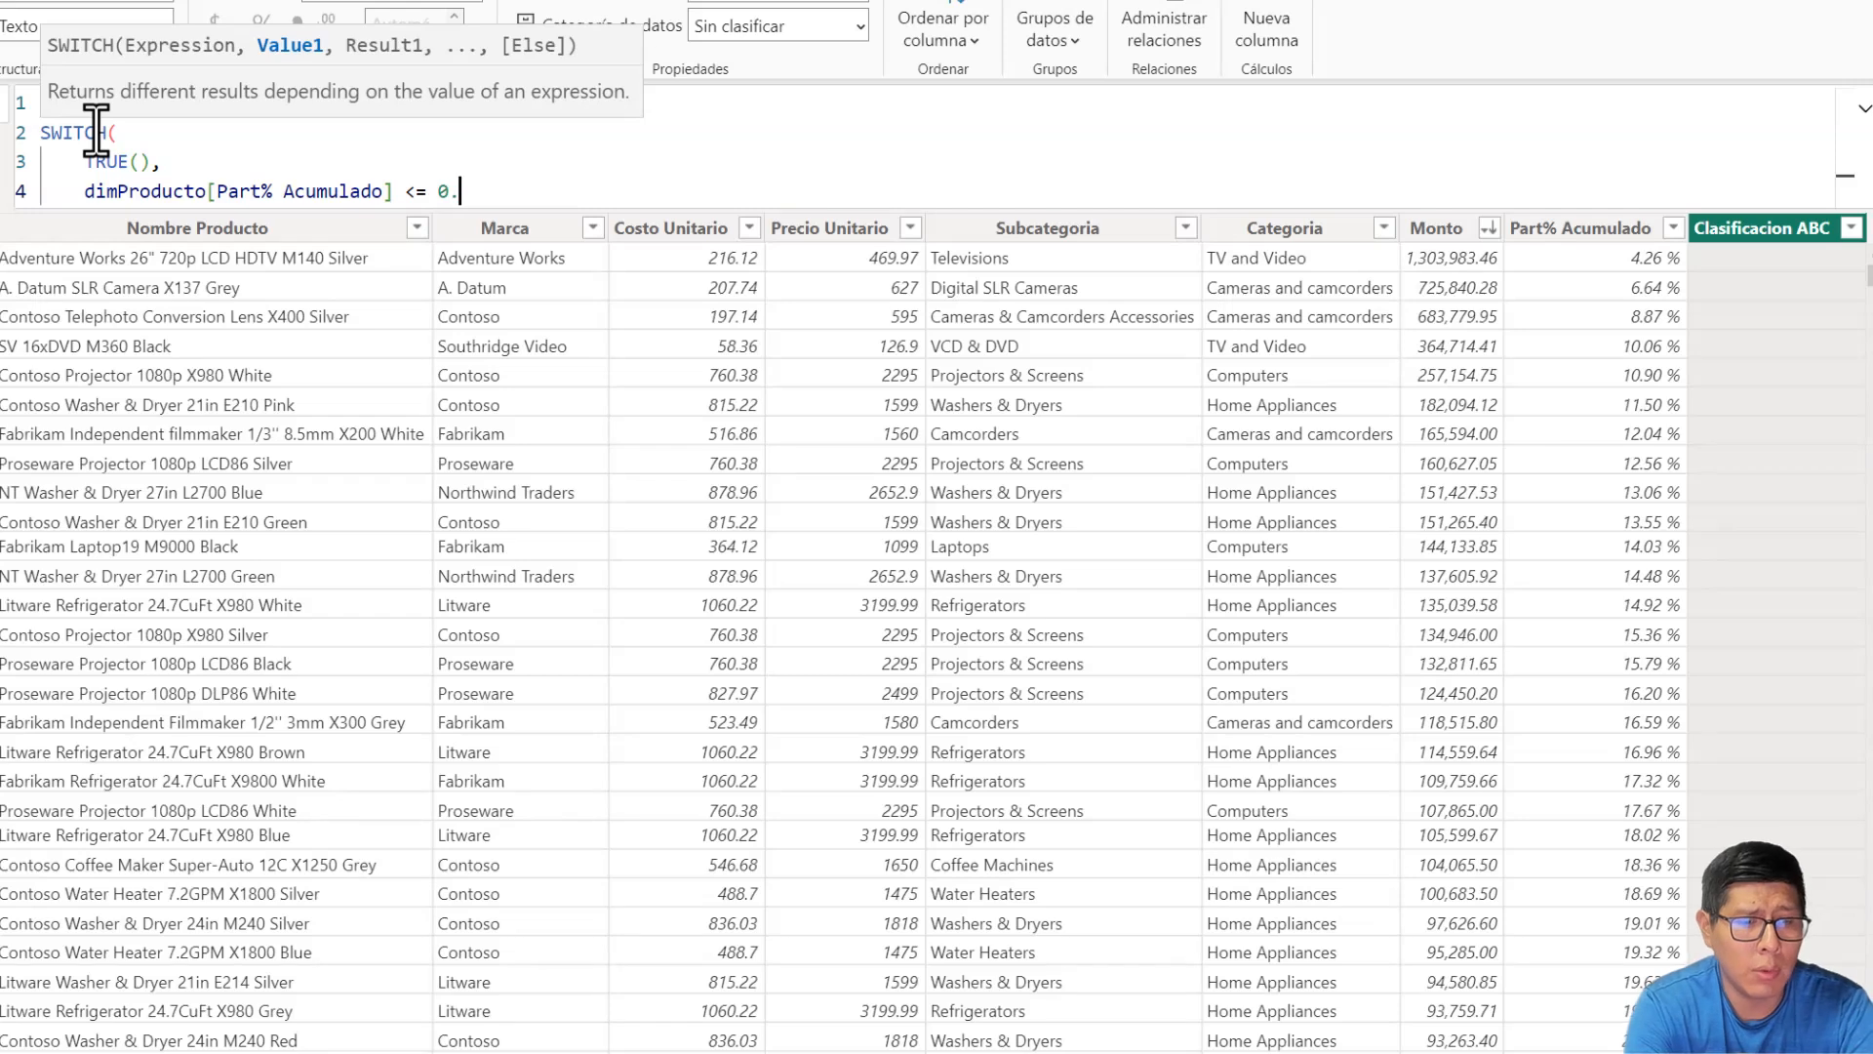
text(7, "A)
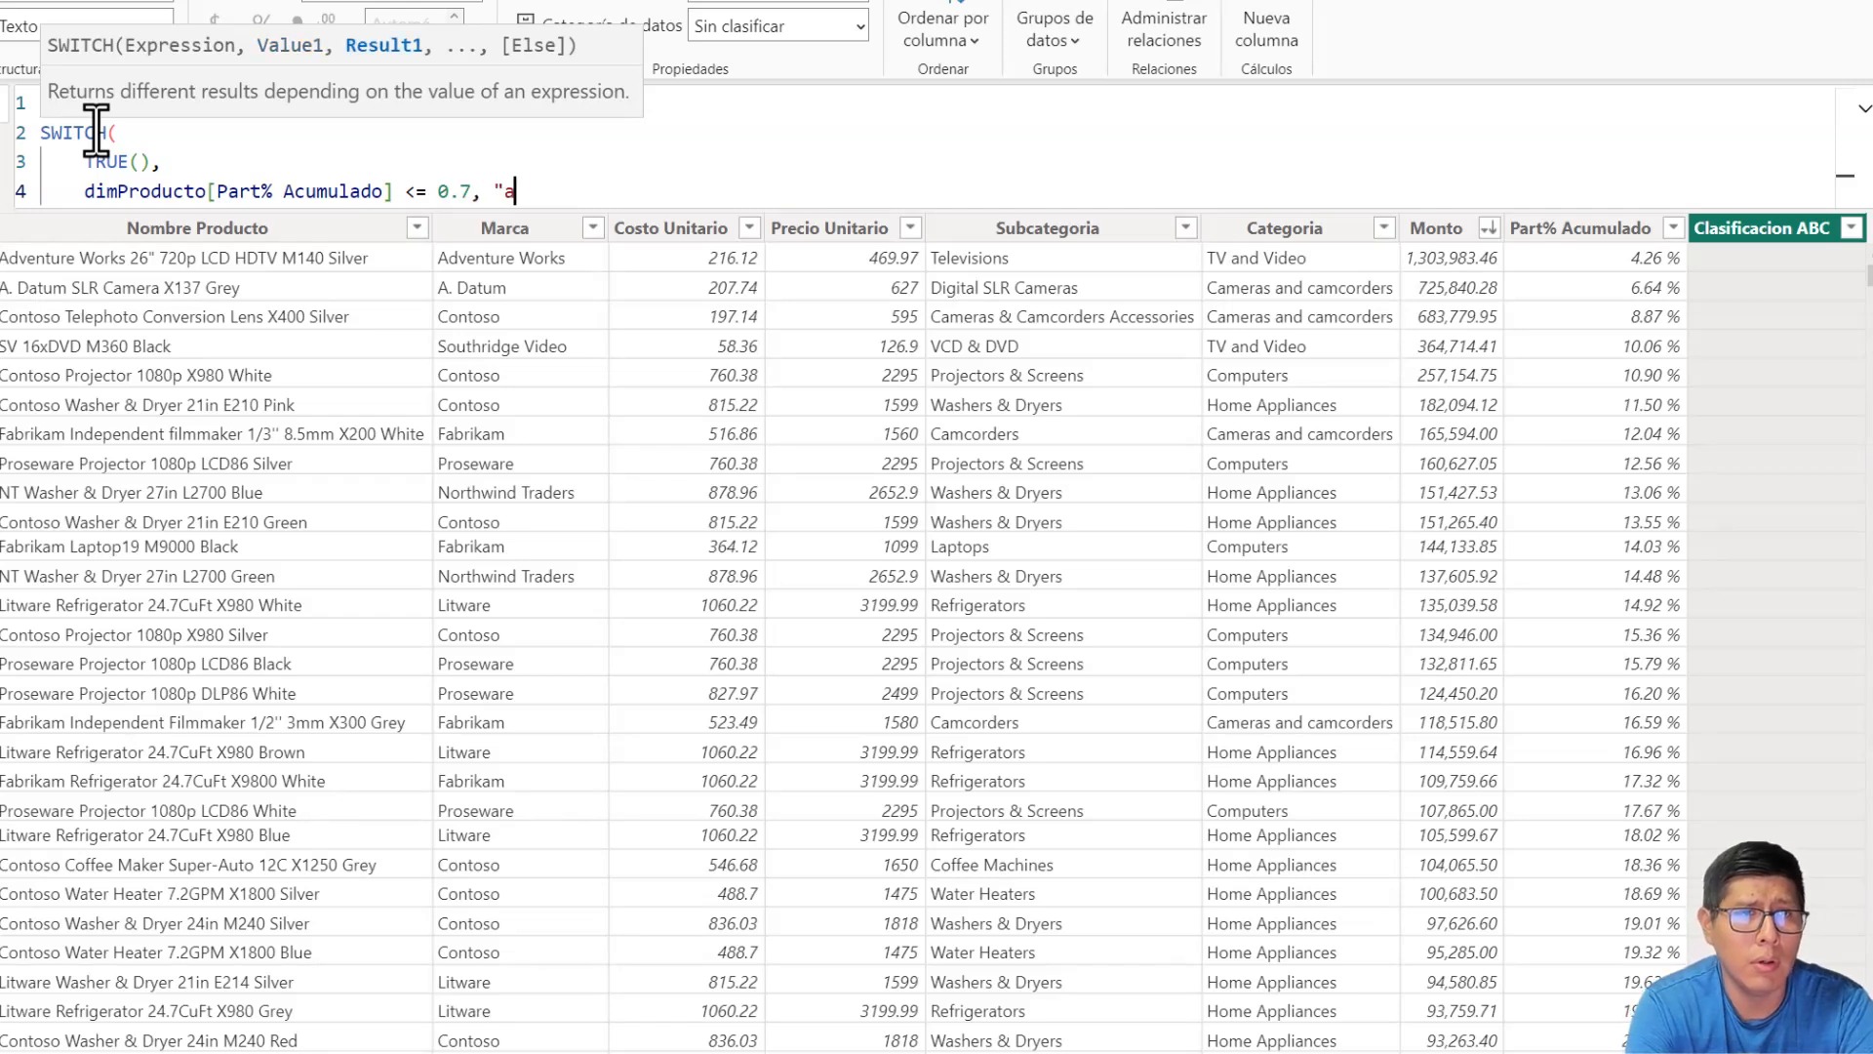
text(",)
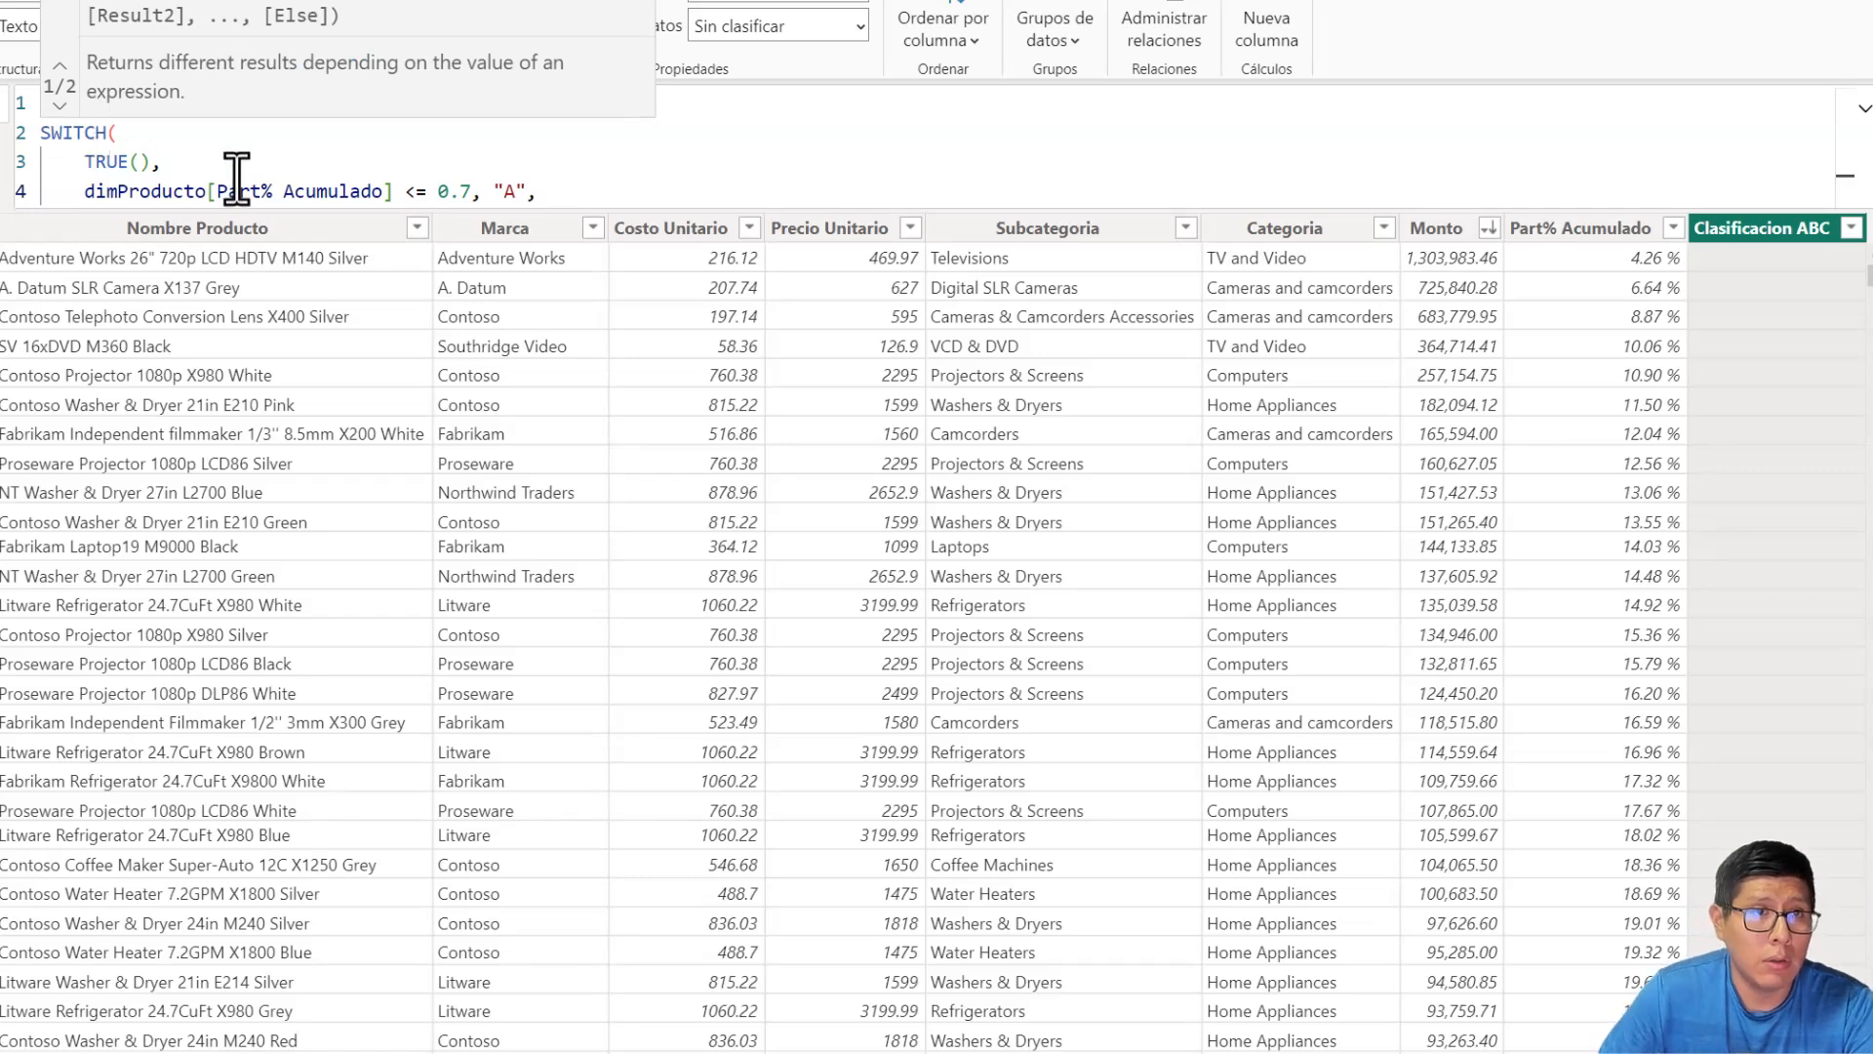
click(283, 190)
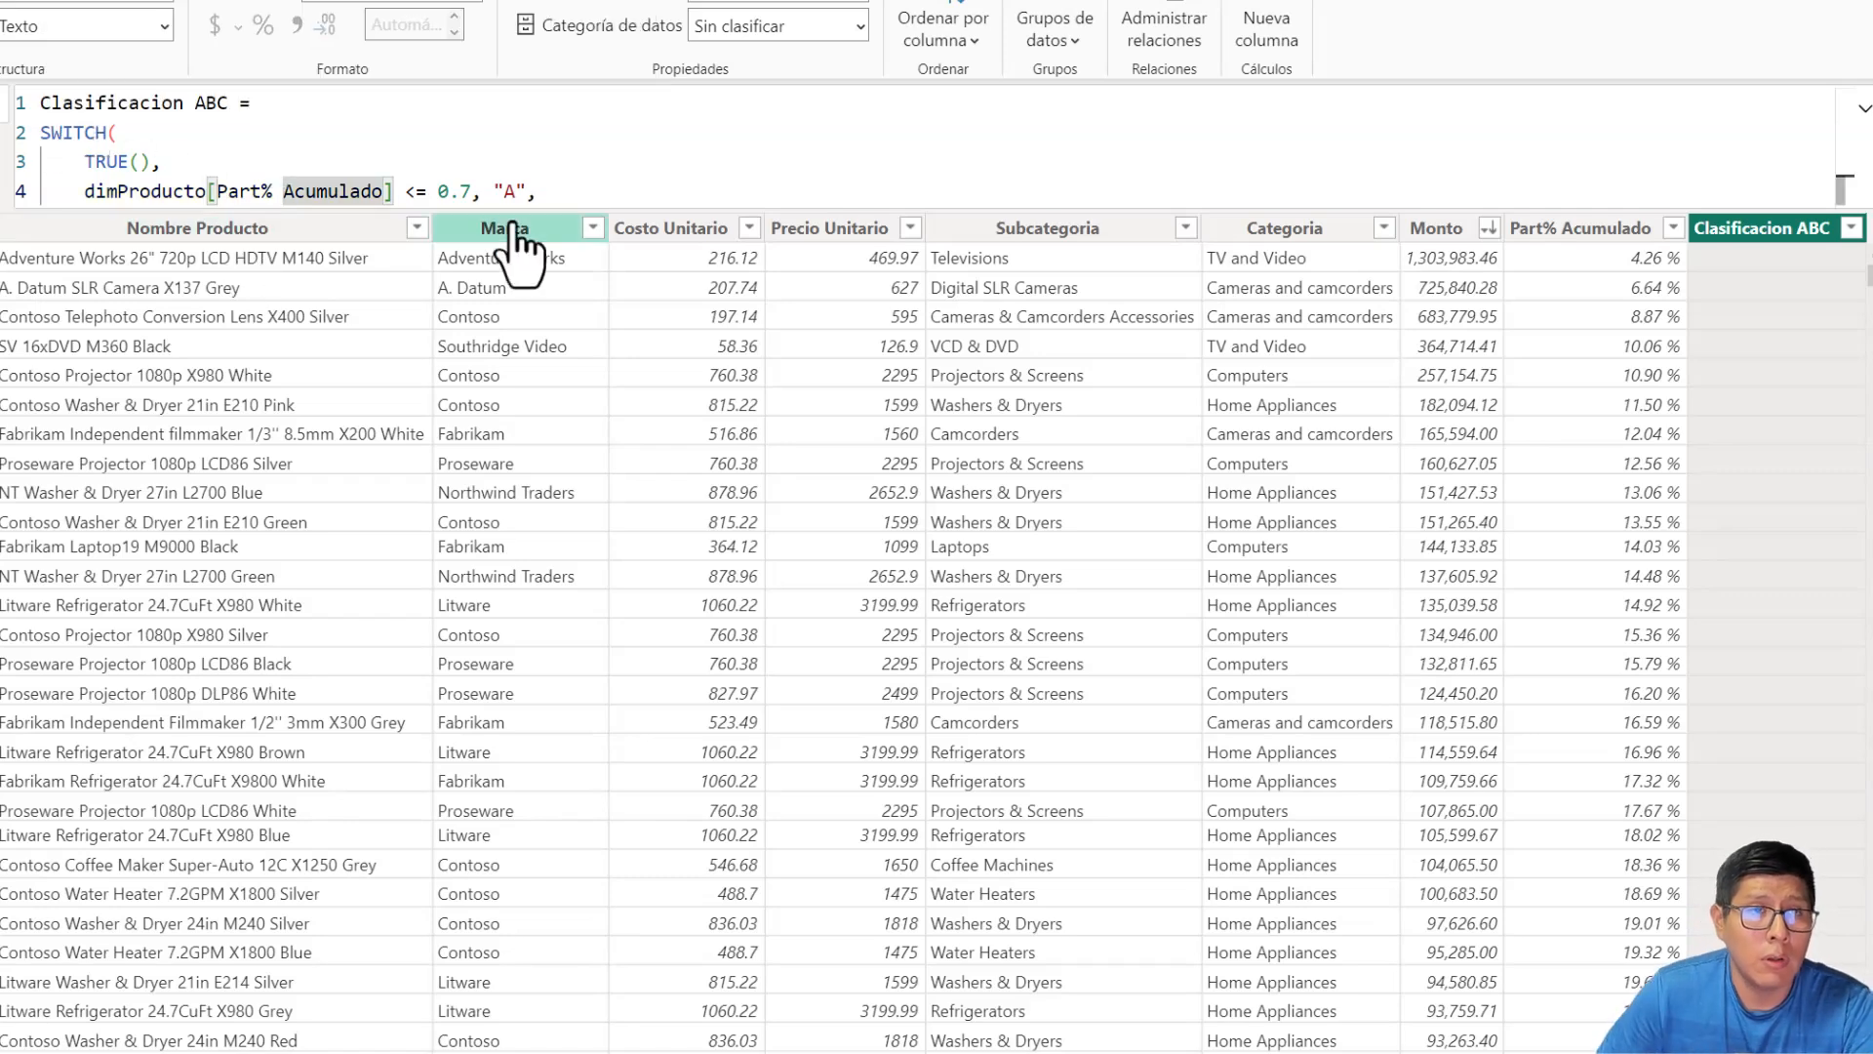
- Add a second SWITCH condition dimProducto[Part% Acumulado] <= 0.9 with the result "B" to the Clasificacion ABC formula
click(584, 190)
key(shift+Return)
text(PARI)
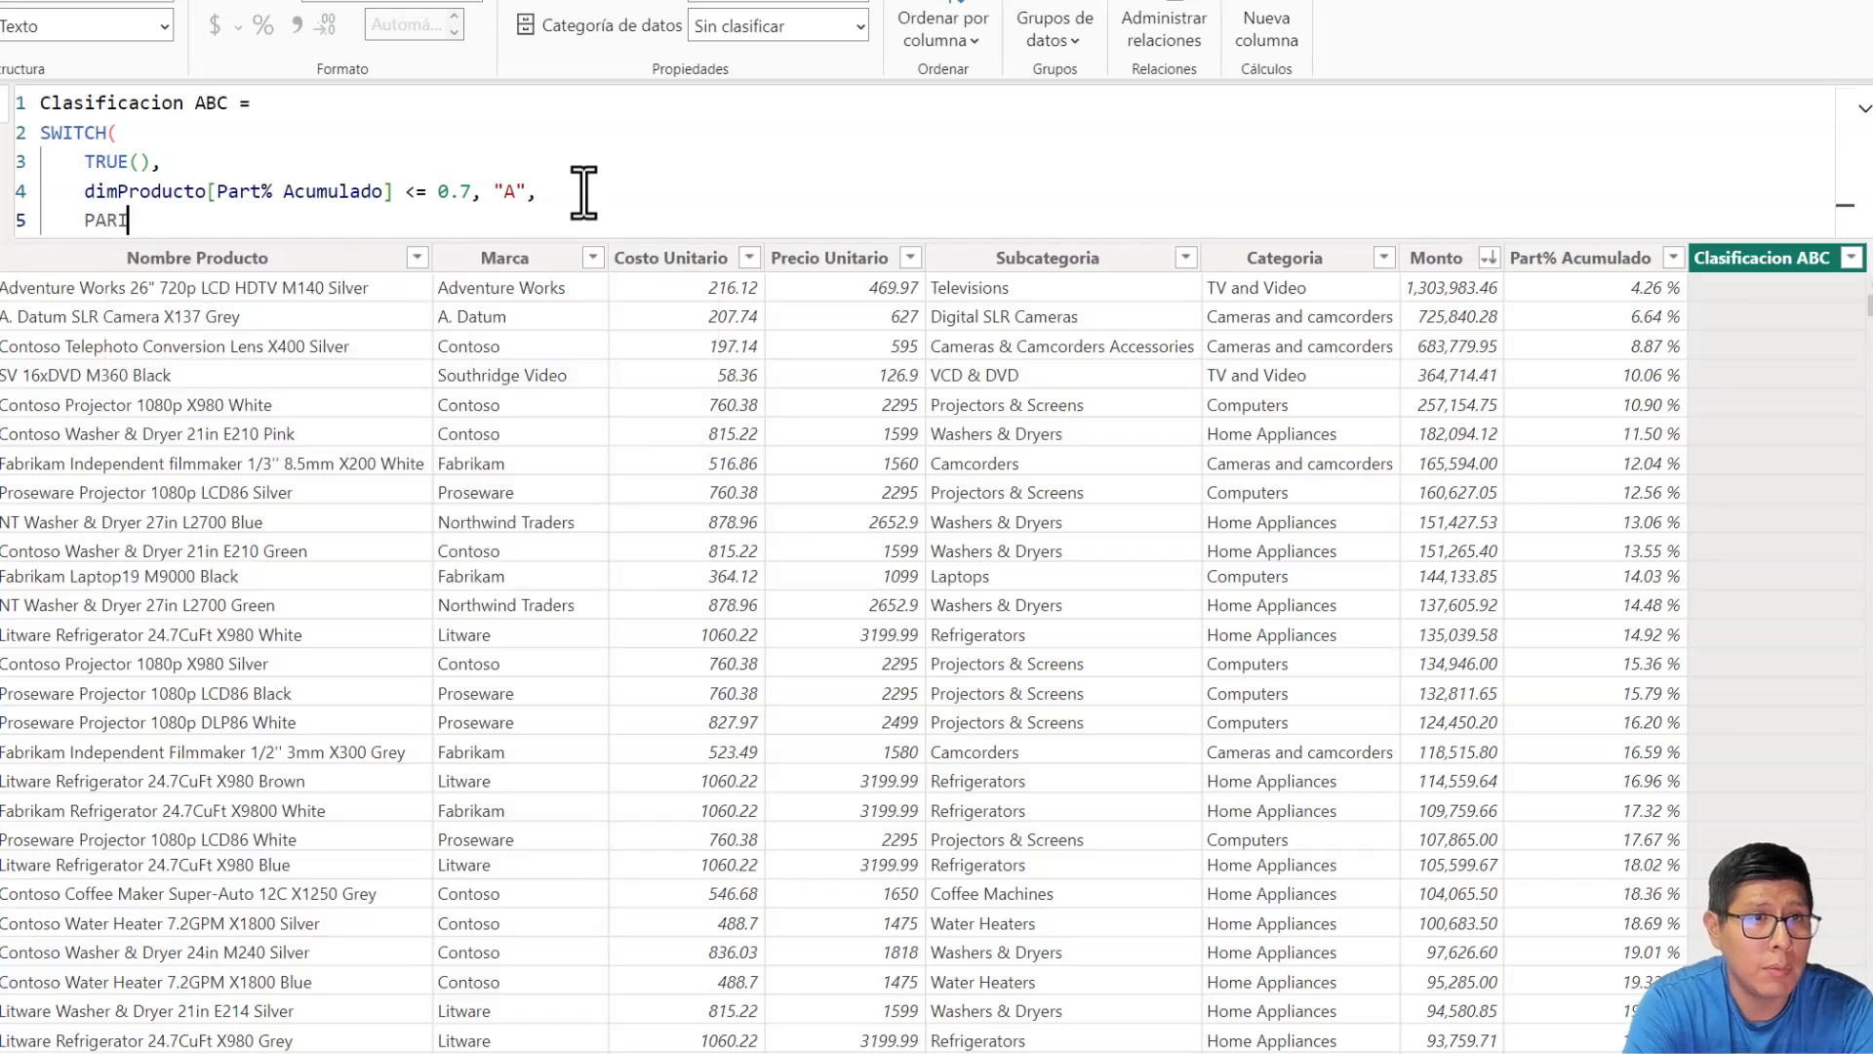
key(Up)
key(Up)
key(Up)
key(Up)
key(Up)
key(Tab)
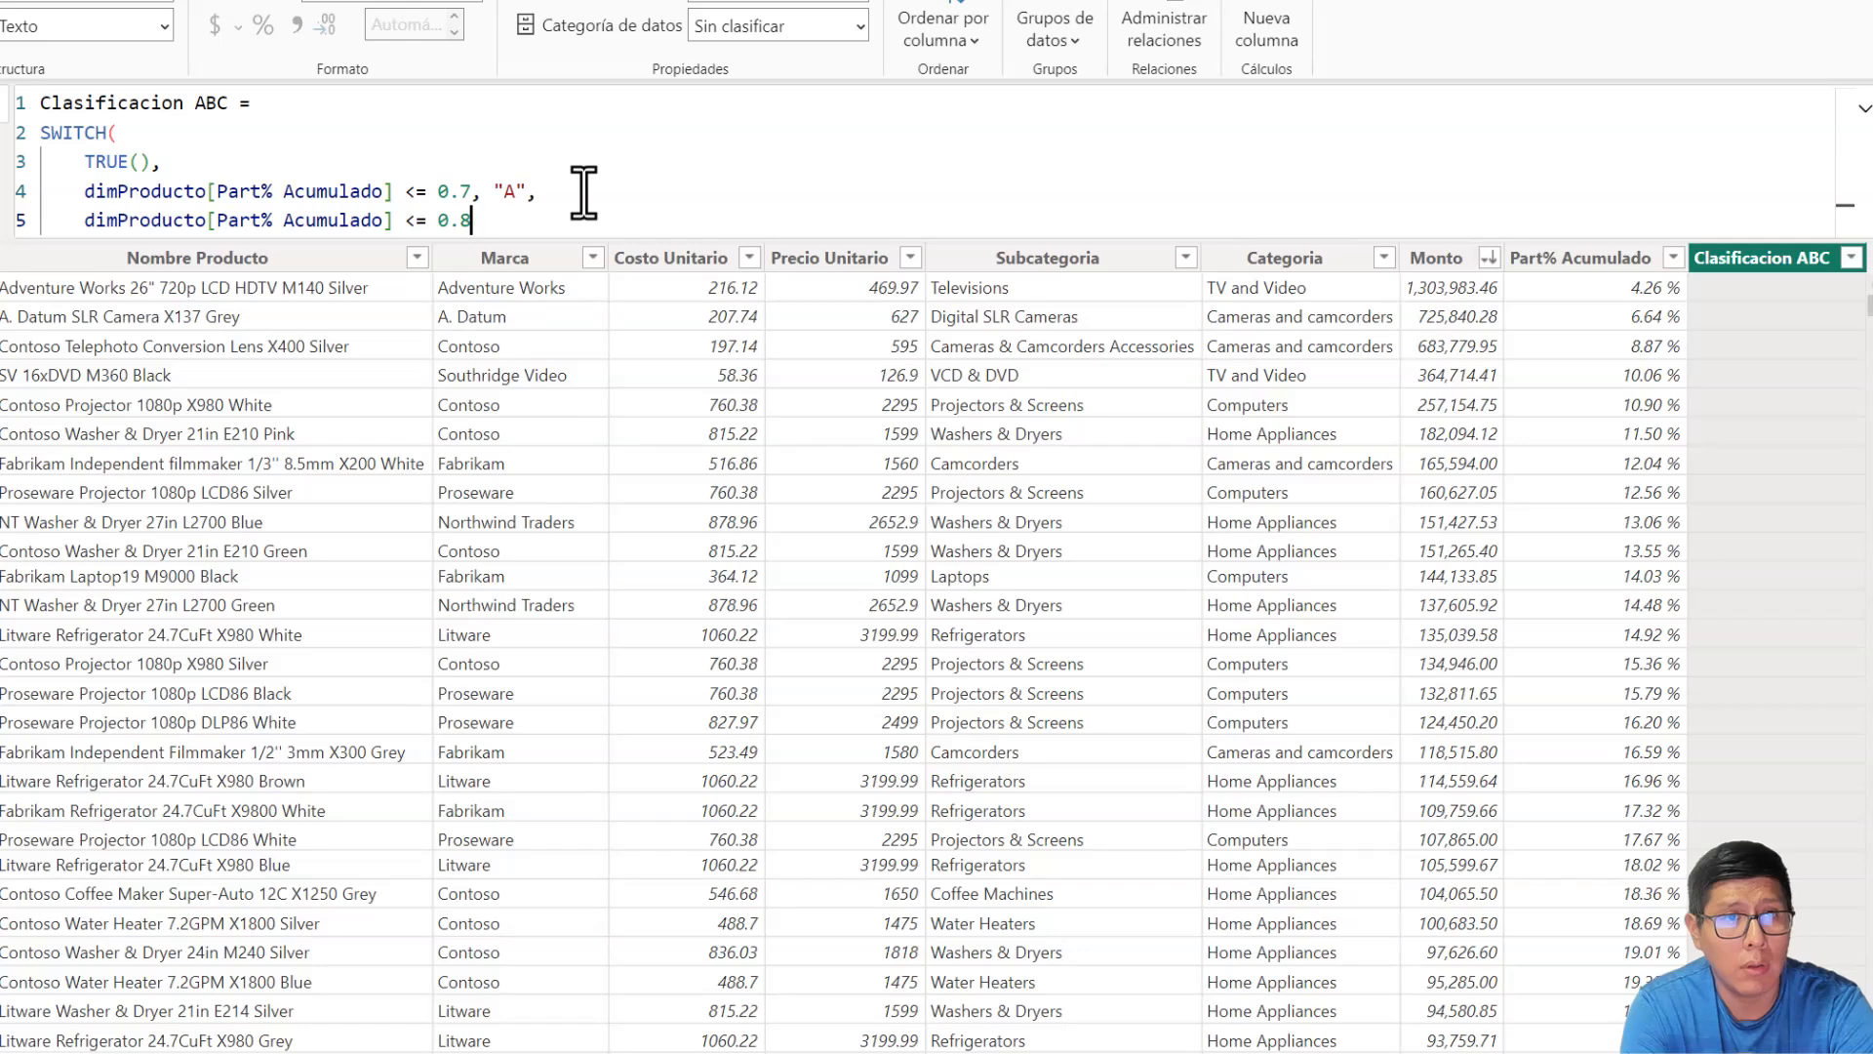
text(<= 0.9, ")
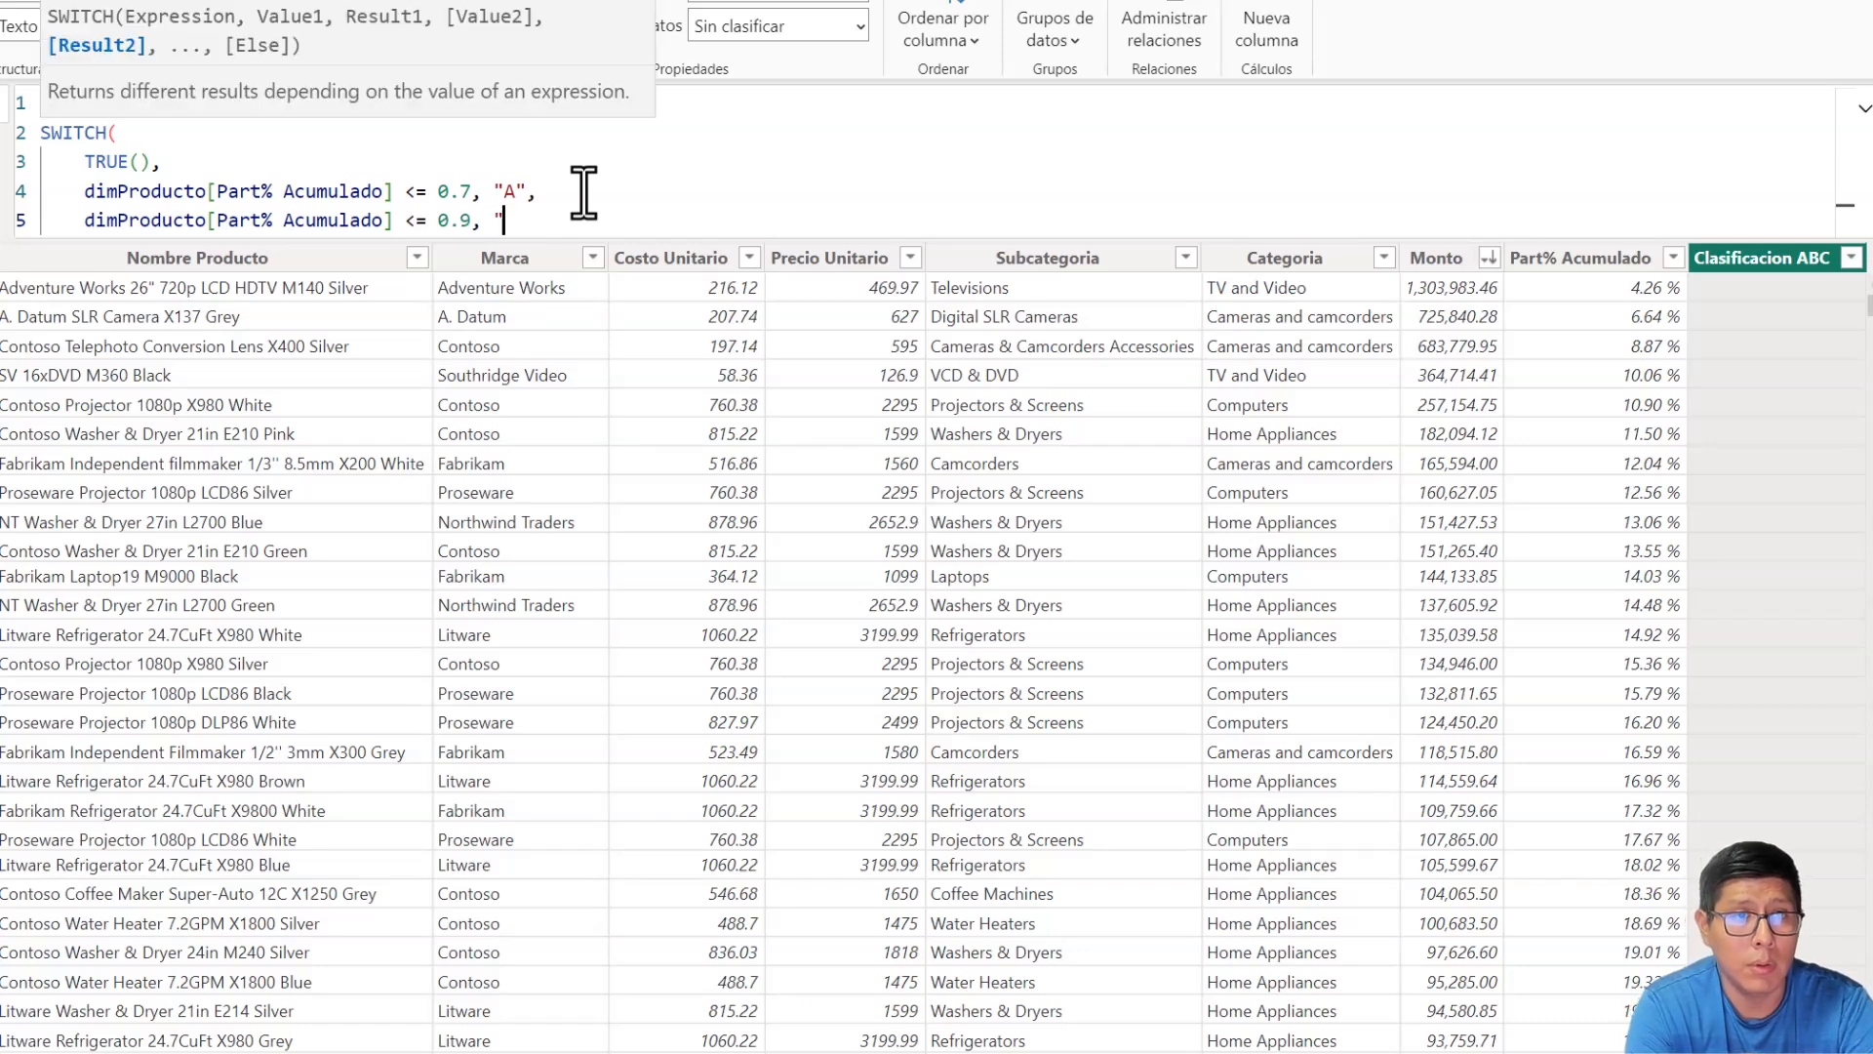
text(B",)
- Add "C" as the SWITCH default result on a new line, then close and commit the Clasificacion ABC formula
key(Return)
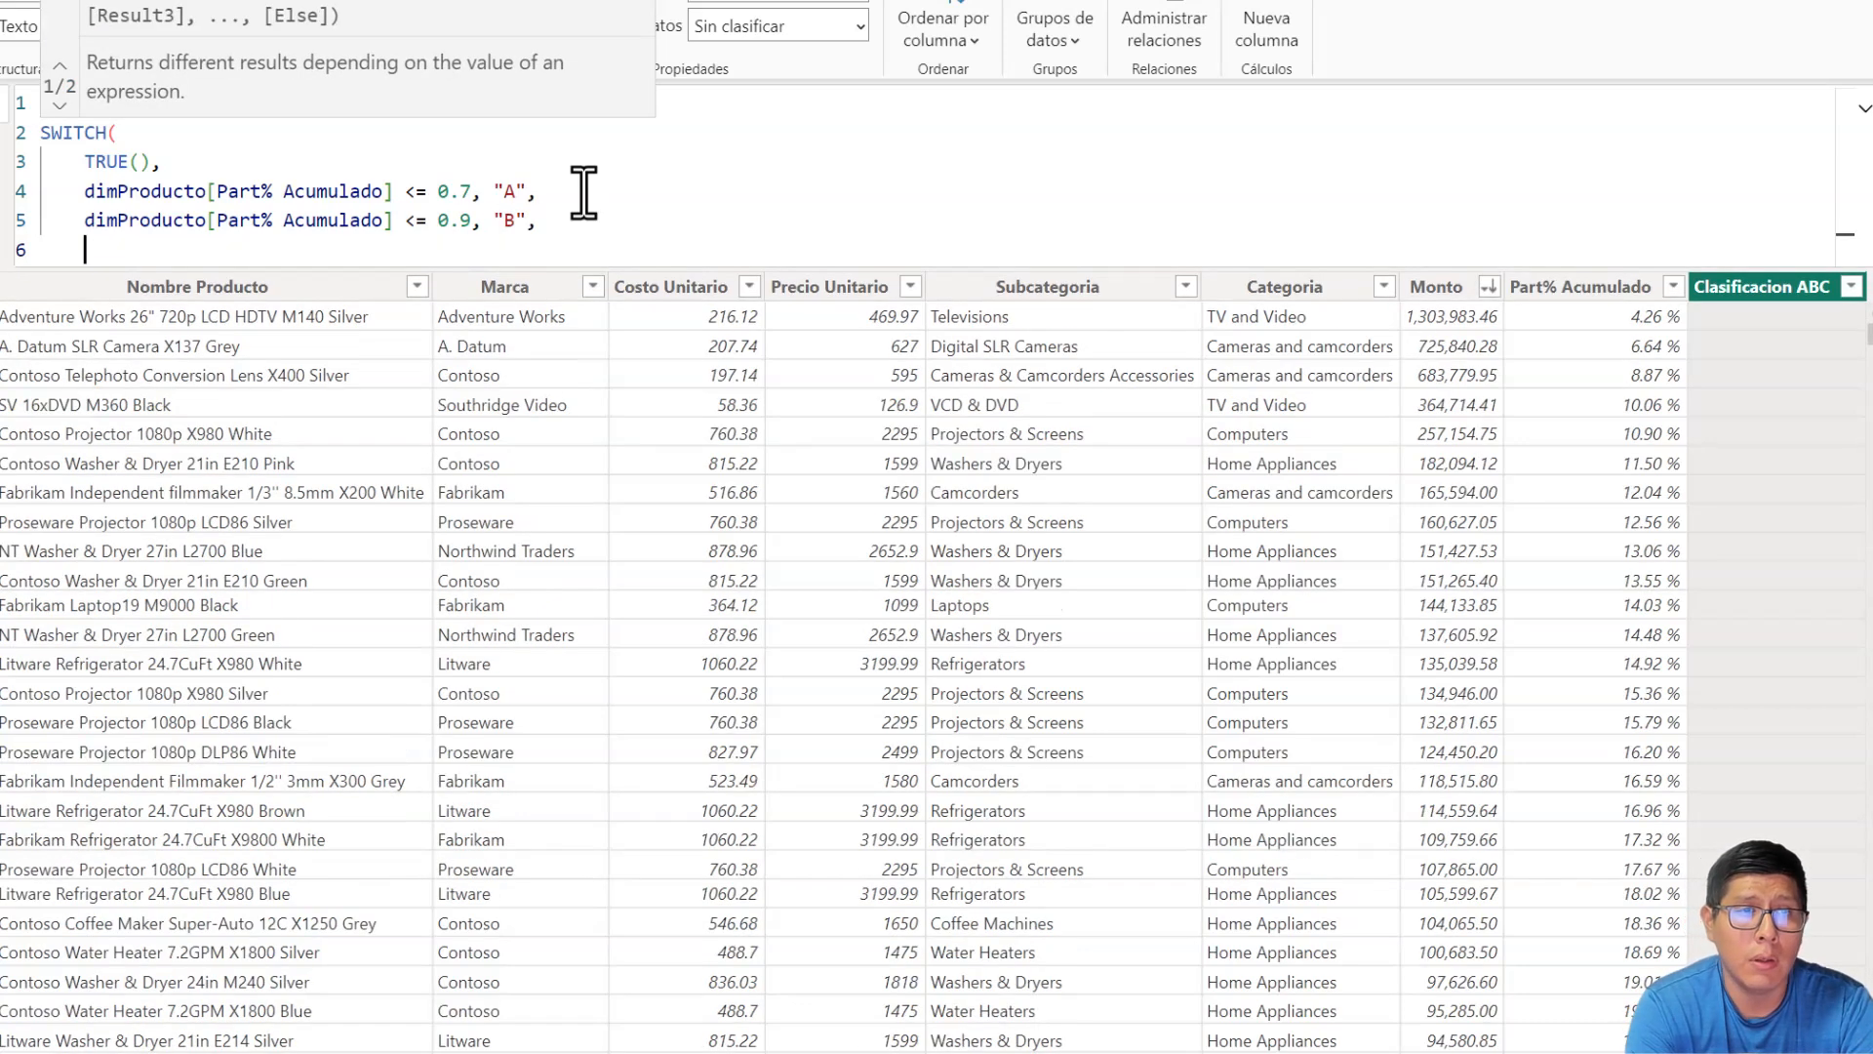
text("C")
key(Return)
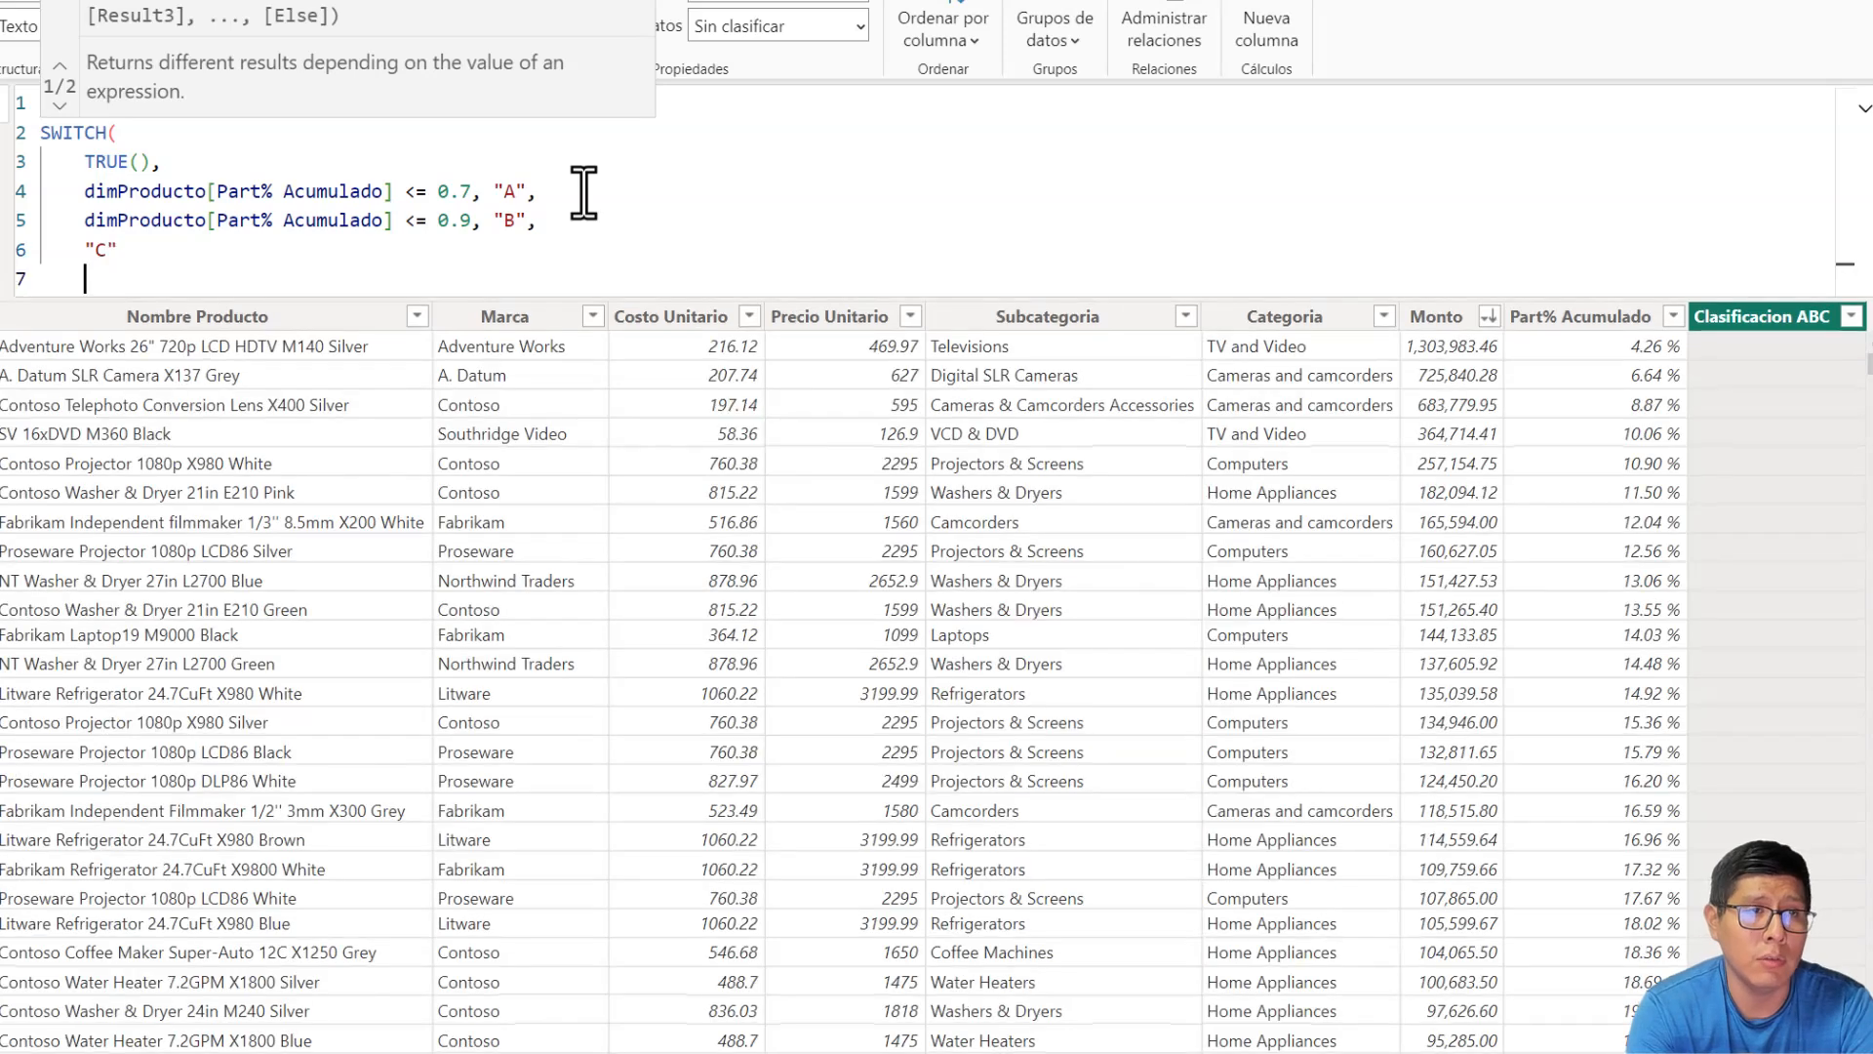
text())
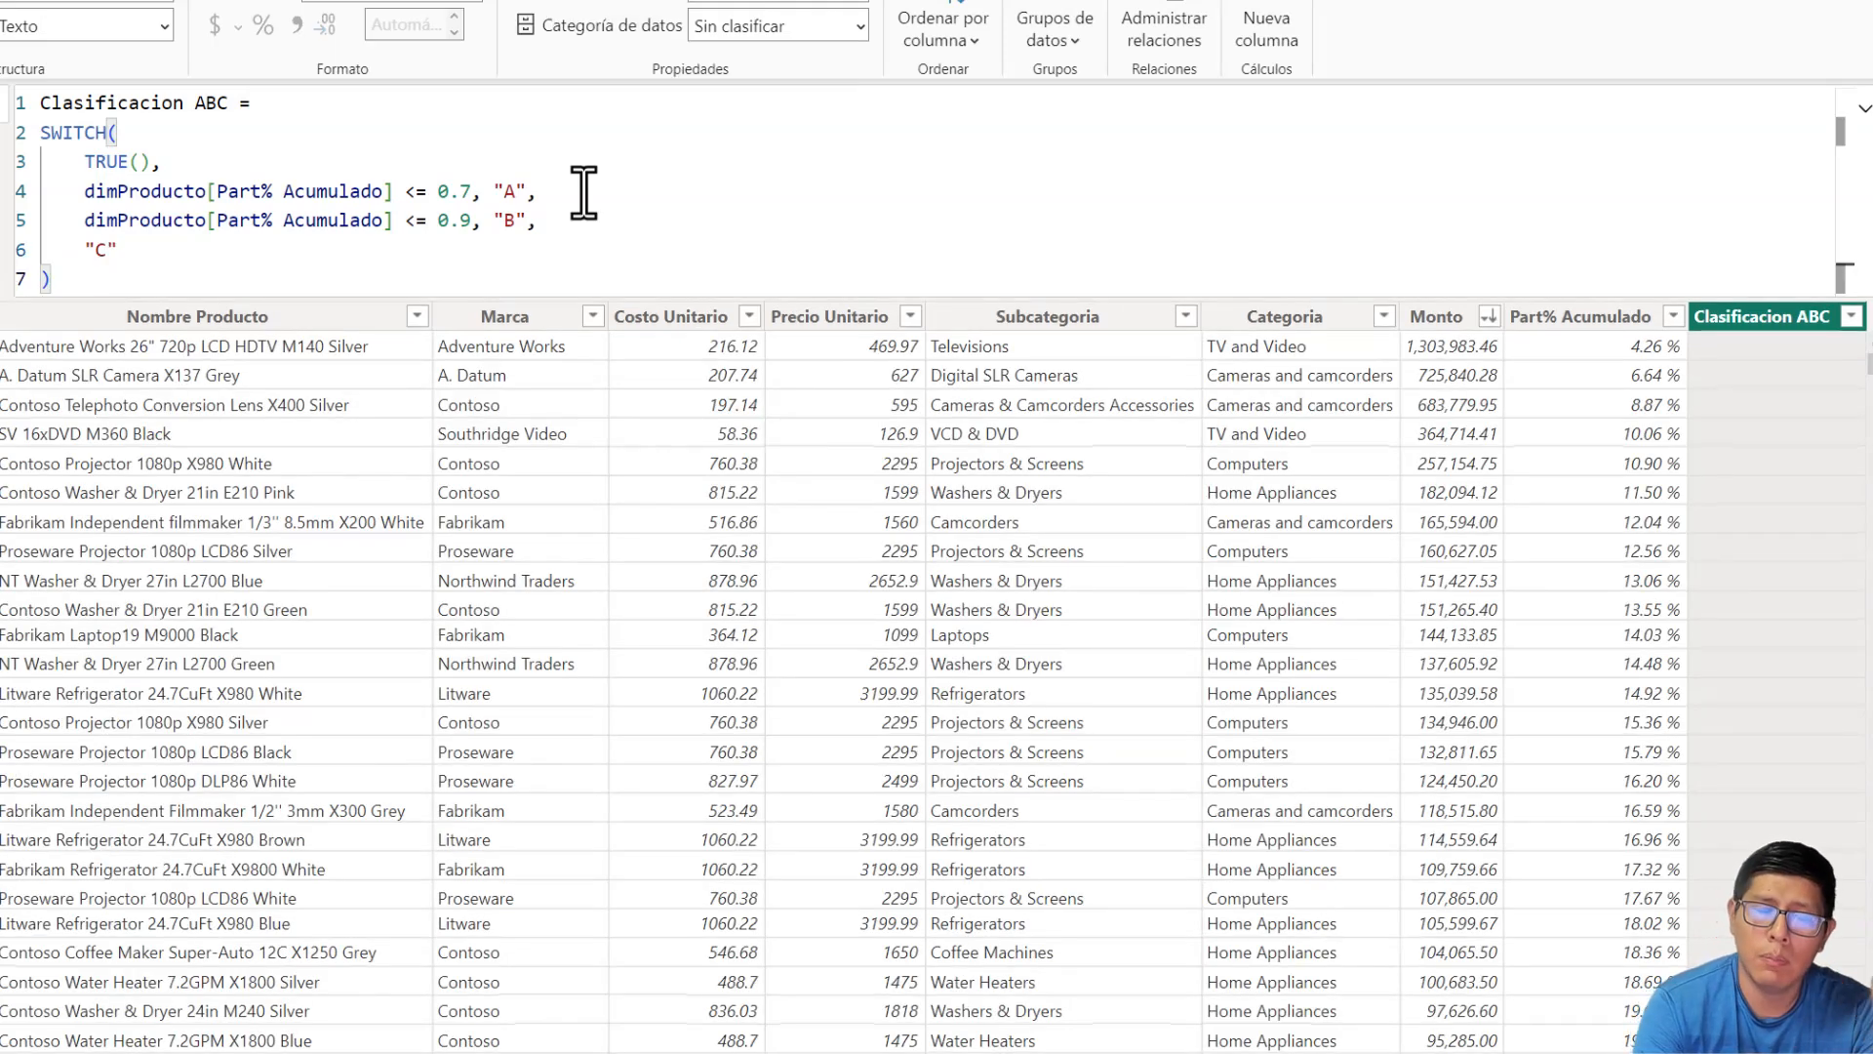
key(Return)
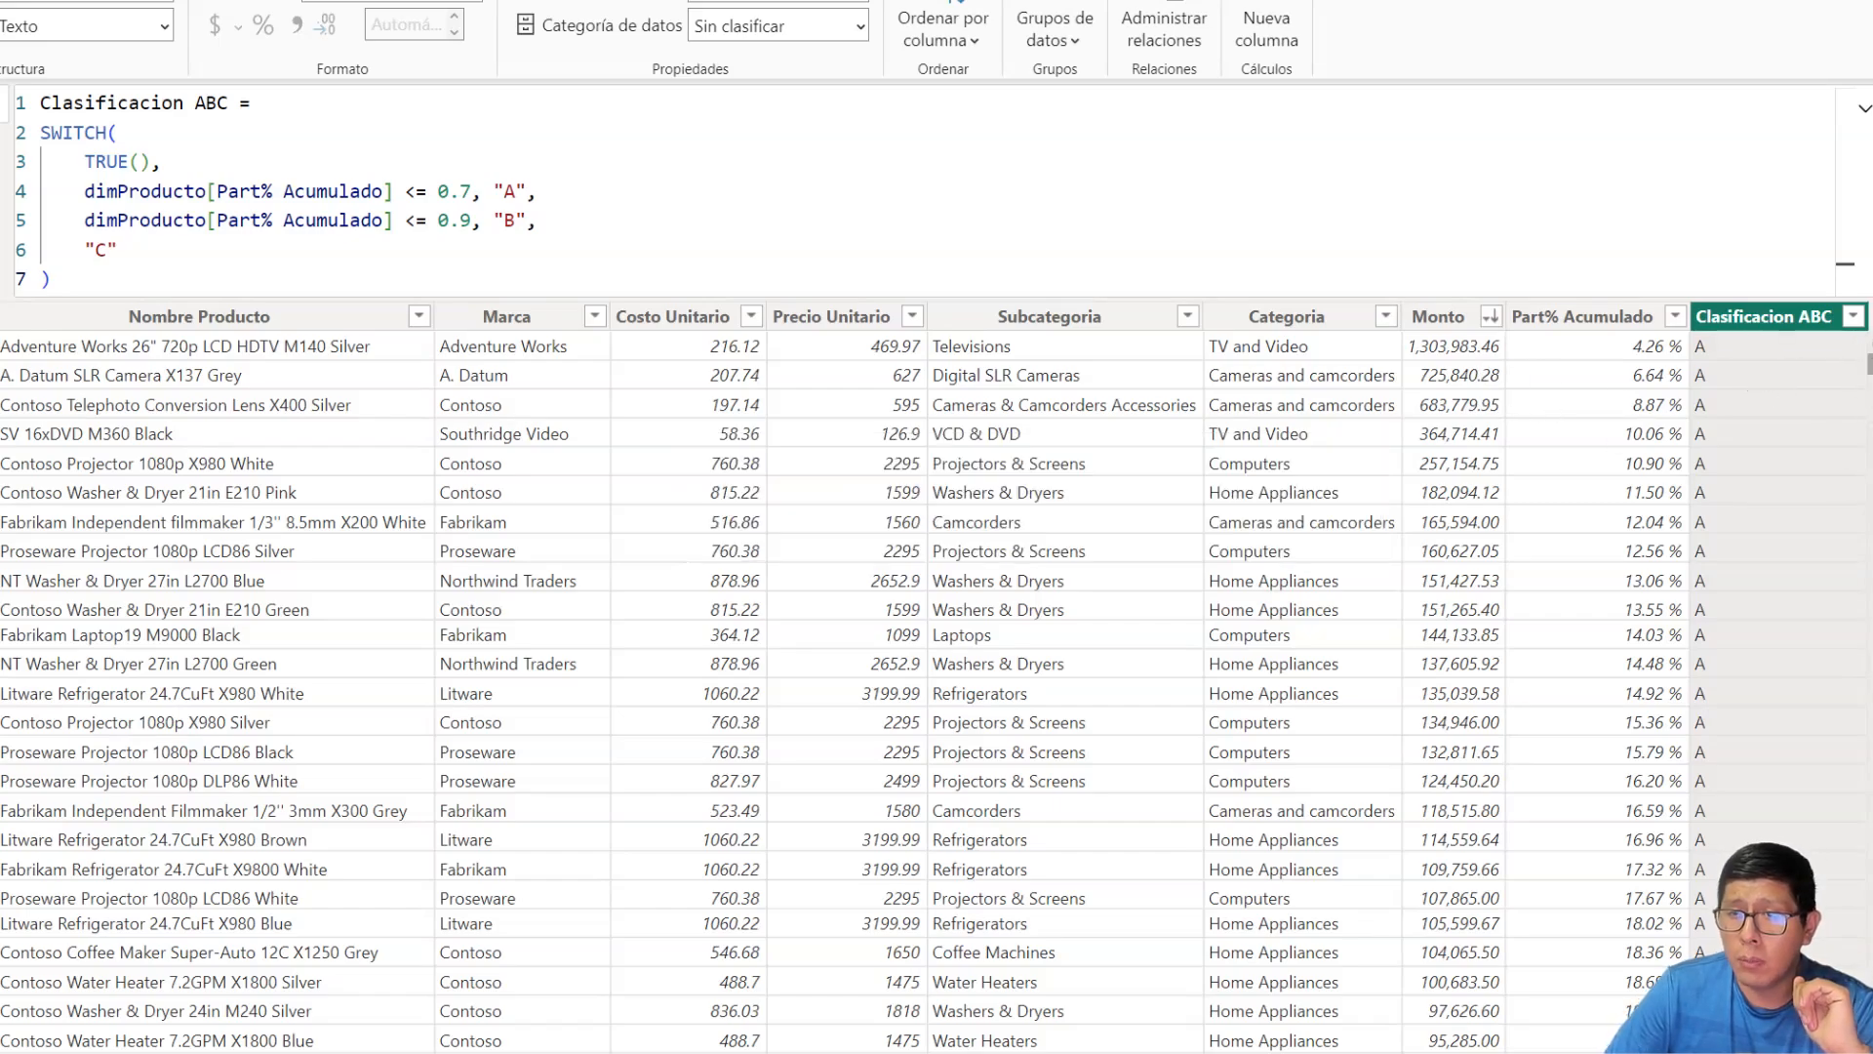
- Examine where the Clasificacion ABC values change around the 70% and 90% marks of Part% Acumulado
drag(1867, 363, 1702, 624)
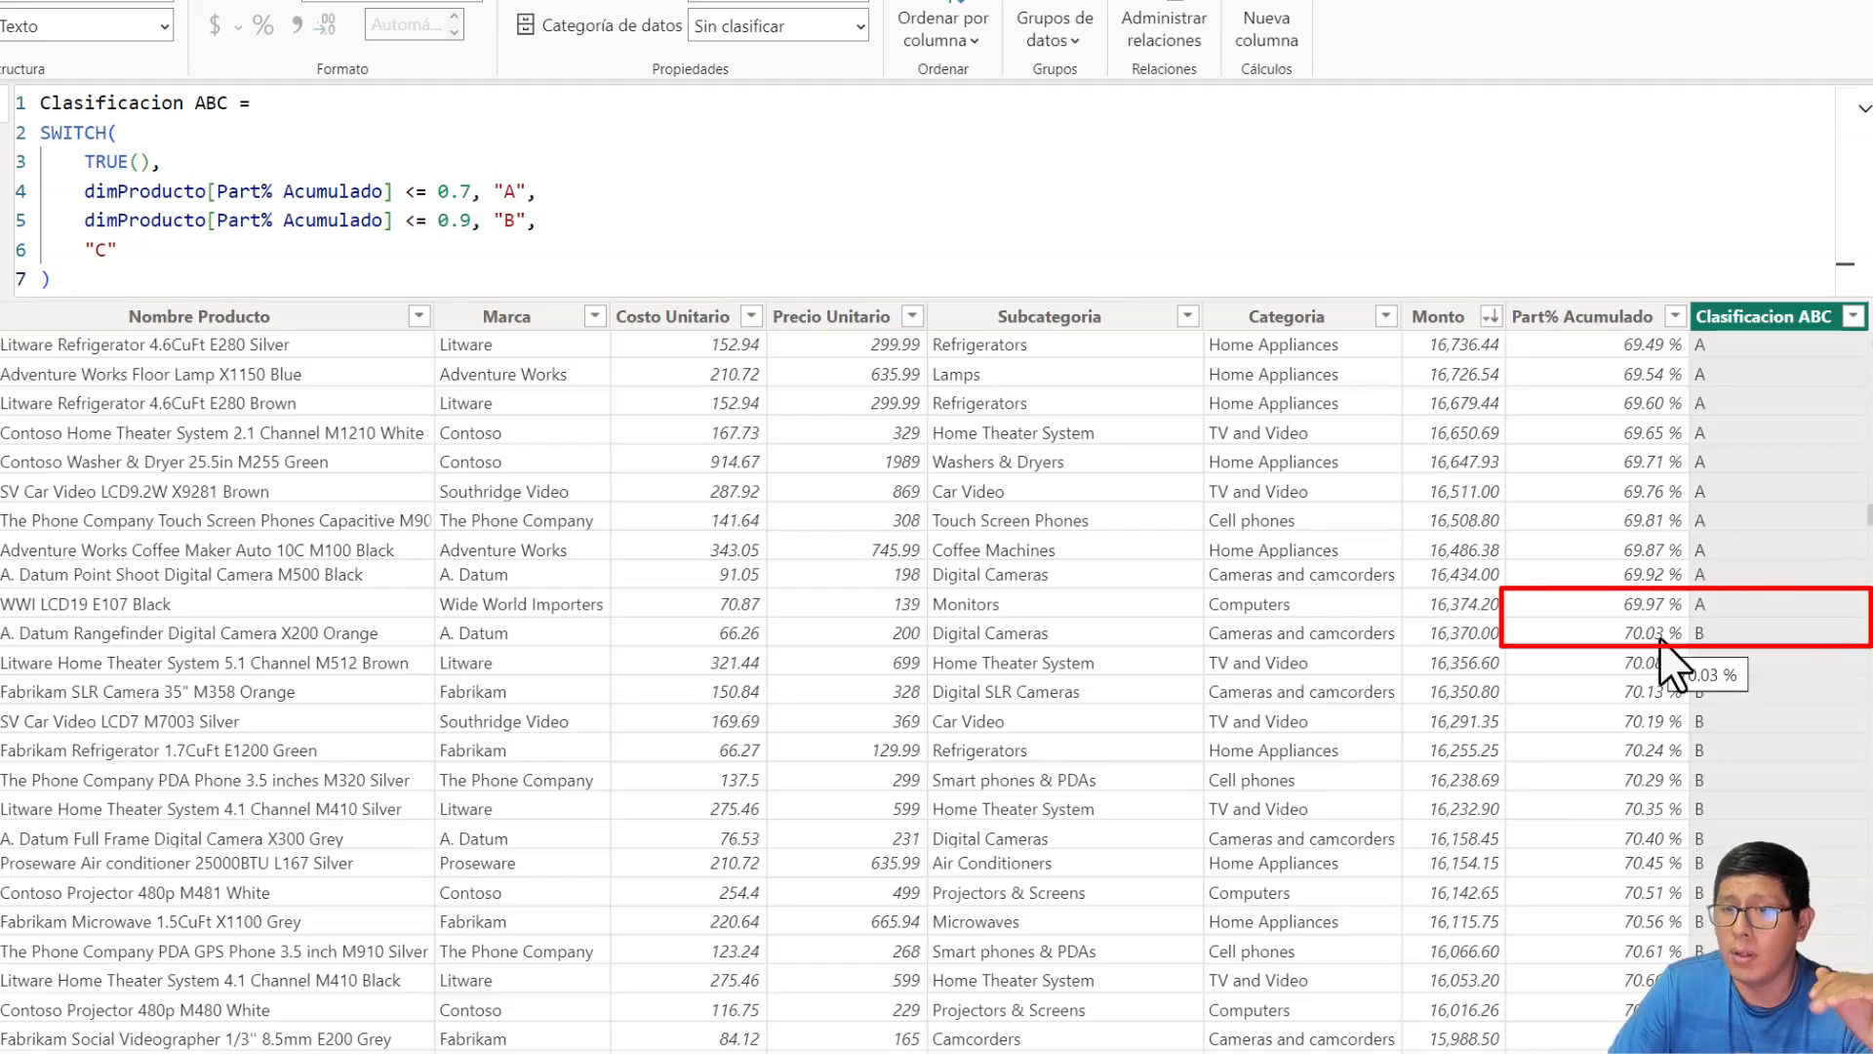
scroll(1672, 763, down, 15)
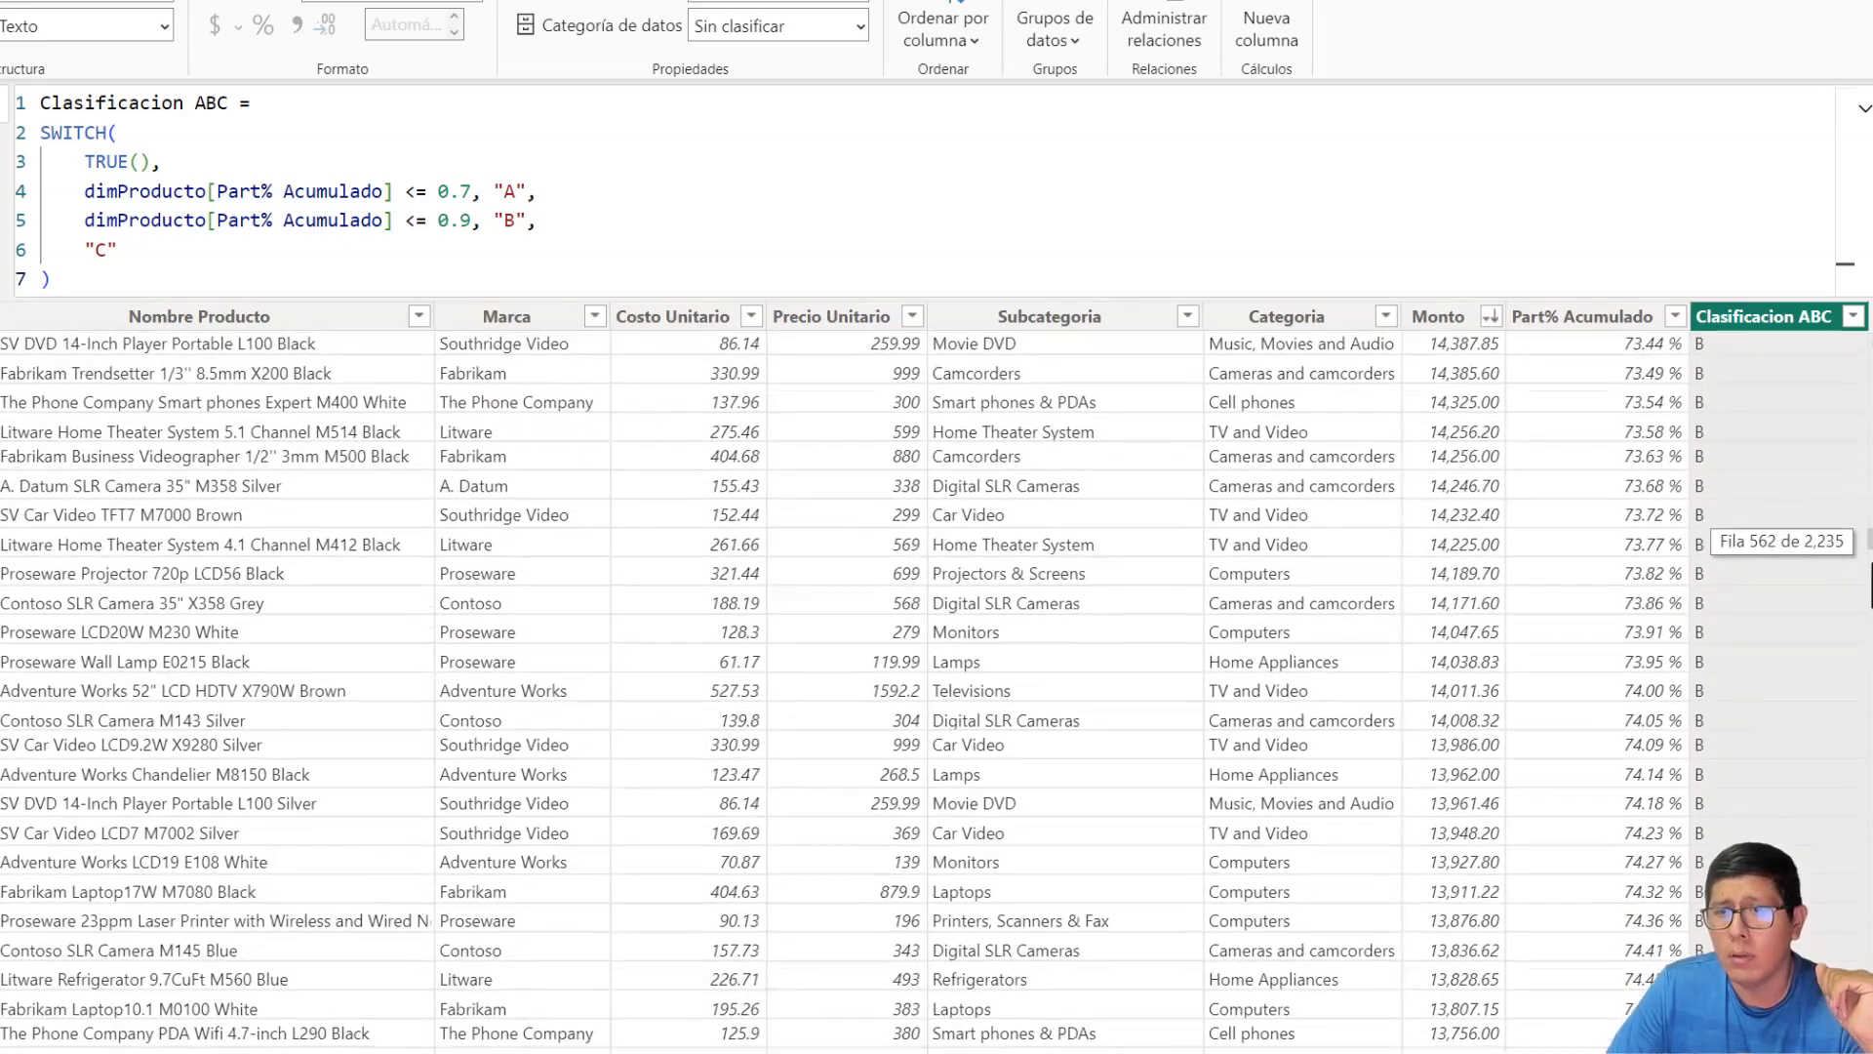
drag(1869, 556, 1869, 630)
scroll(1809, 873, down, 20)
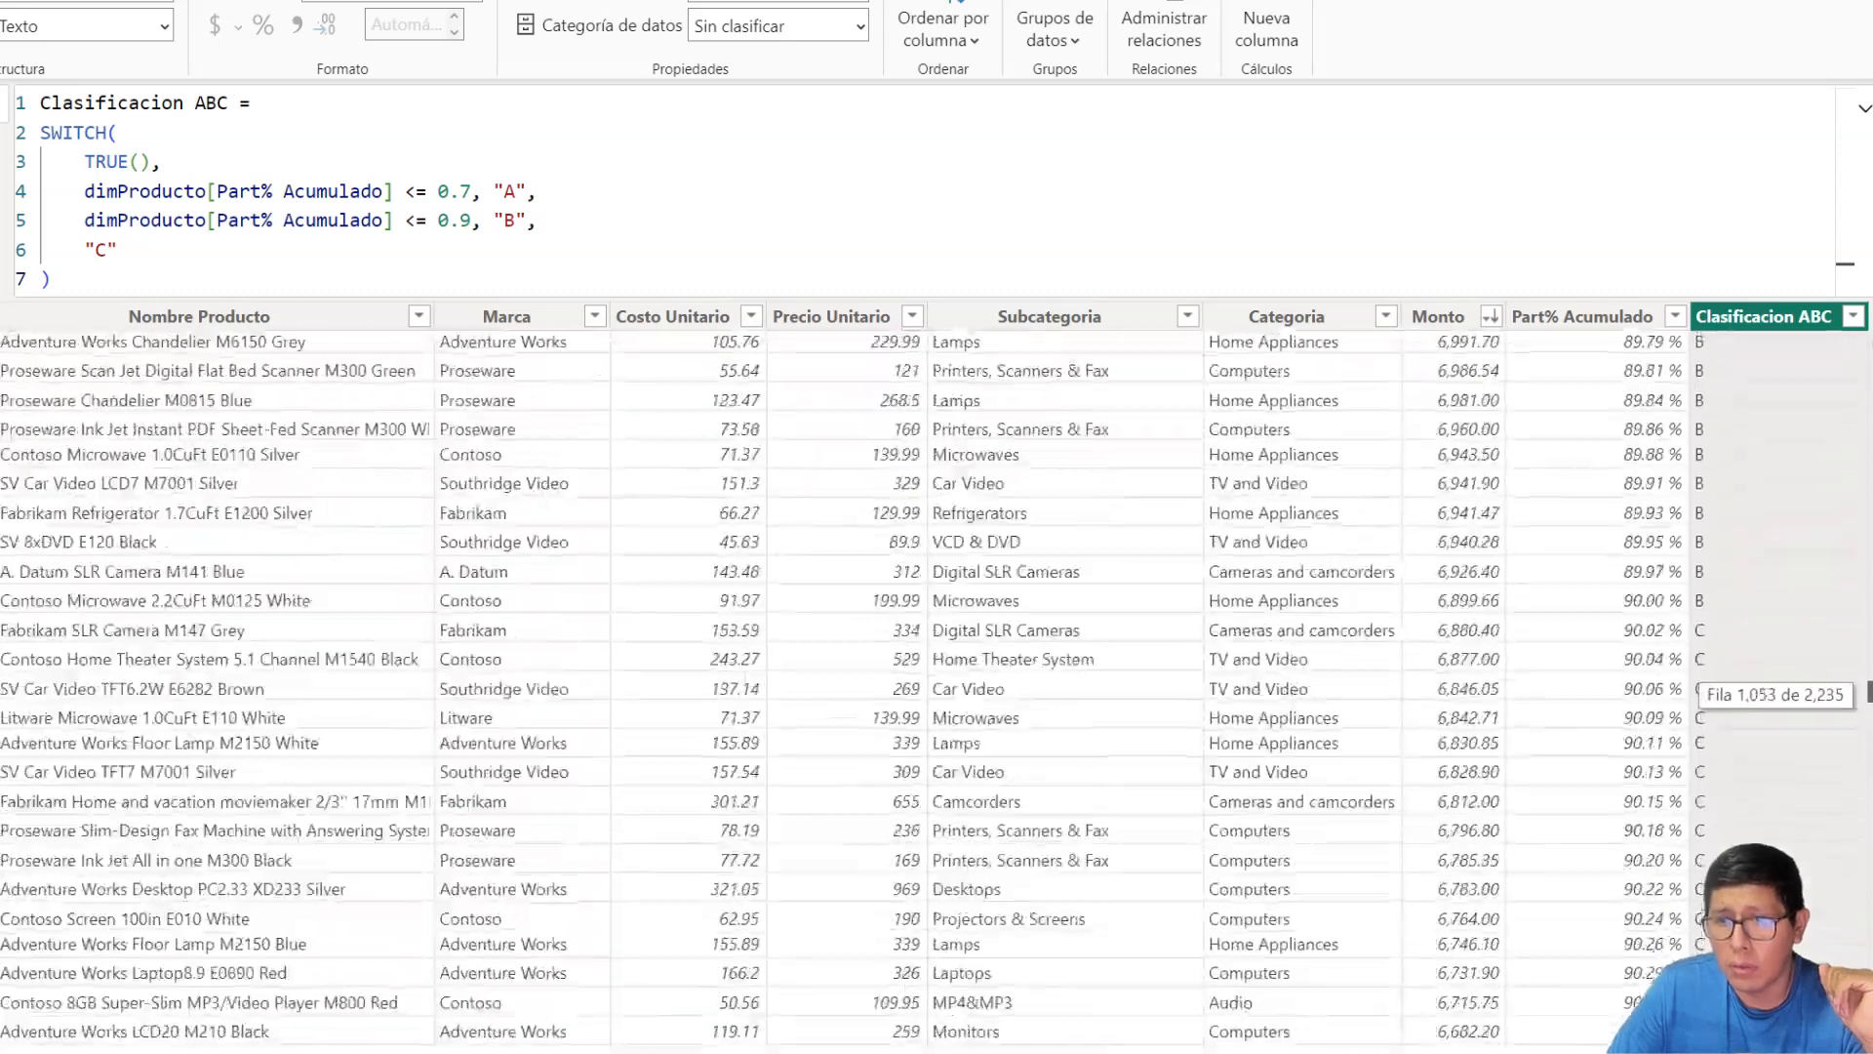
scroll(1809, 873, down, 10)
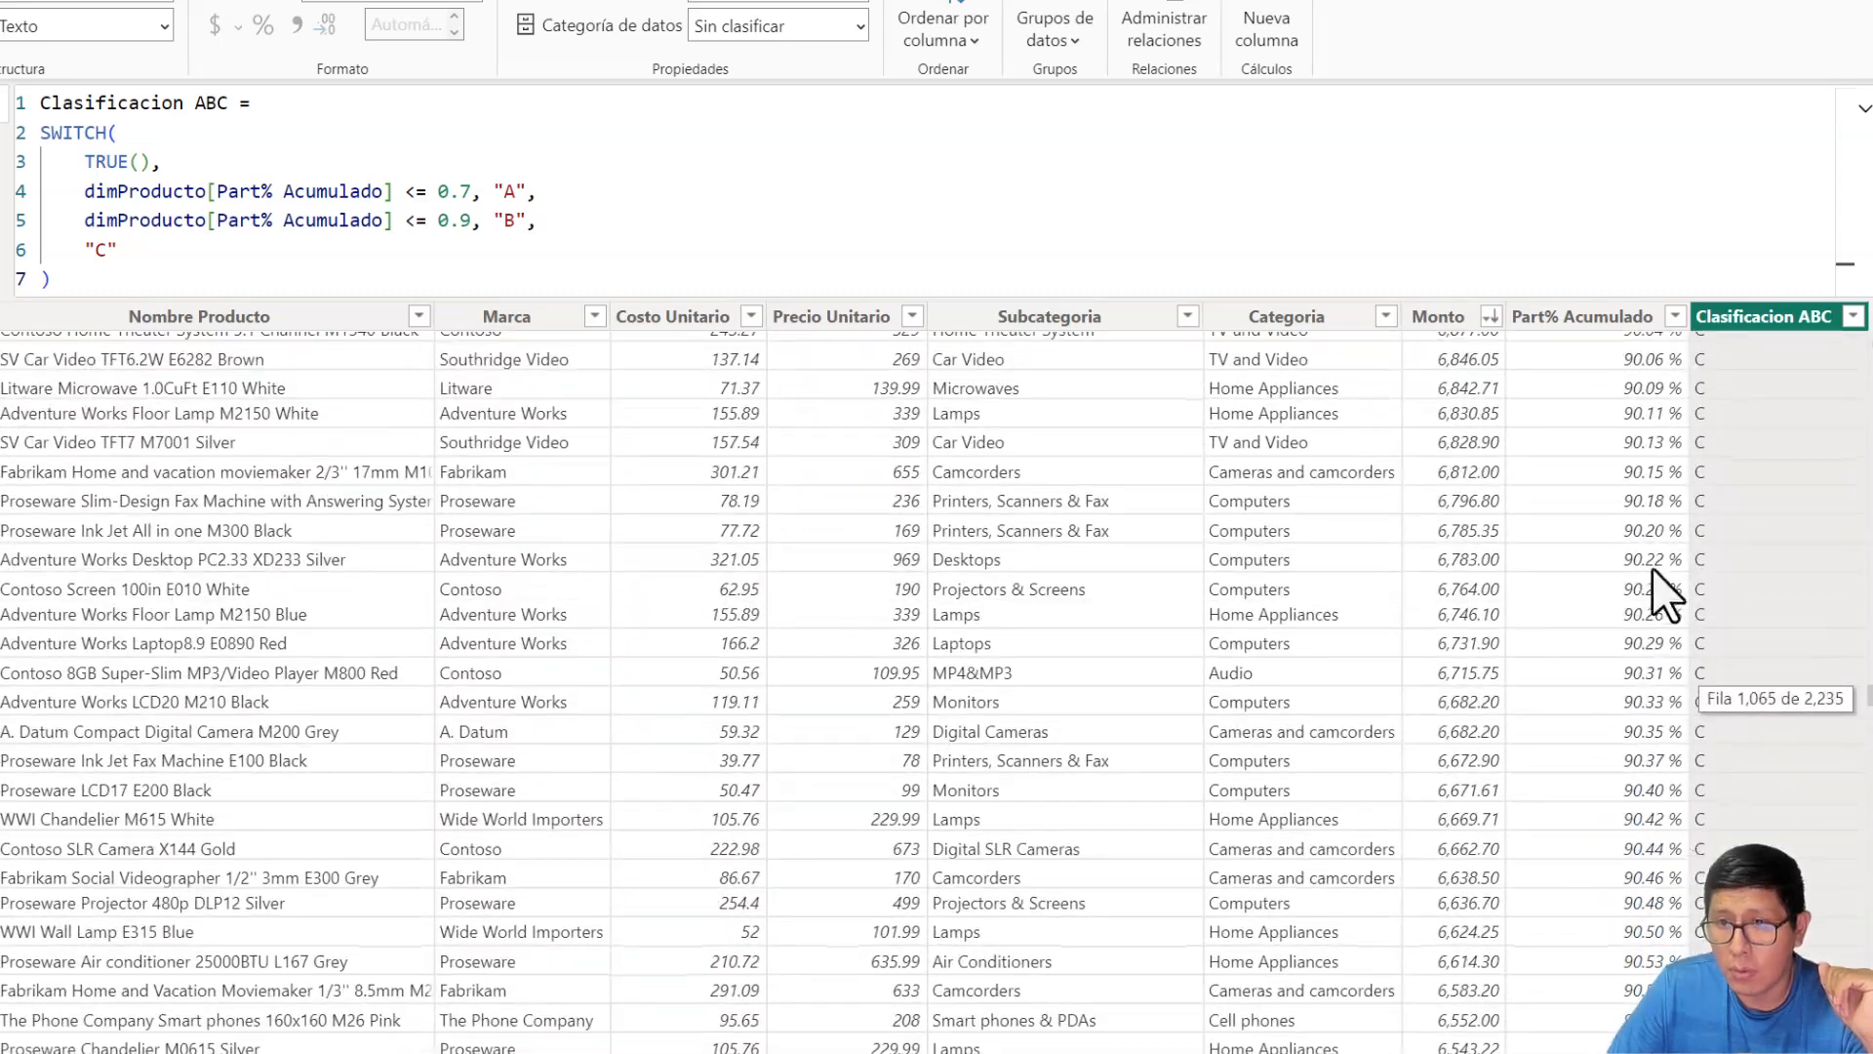
scroll(1642, 517, up, 2)
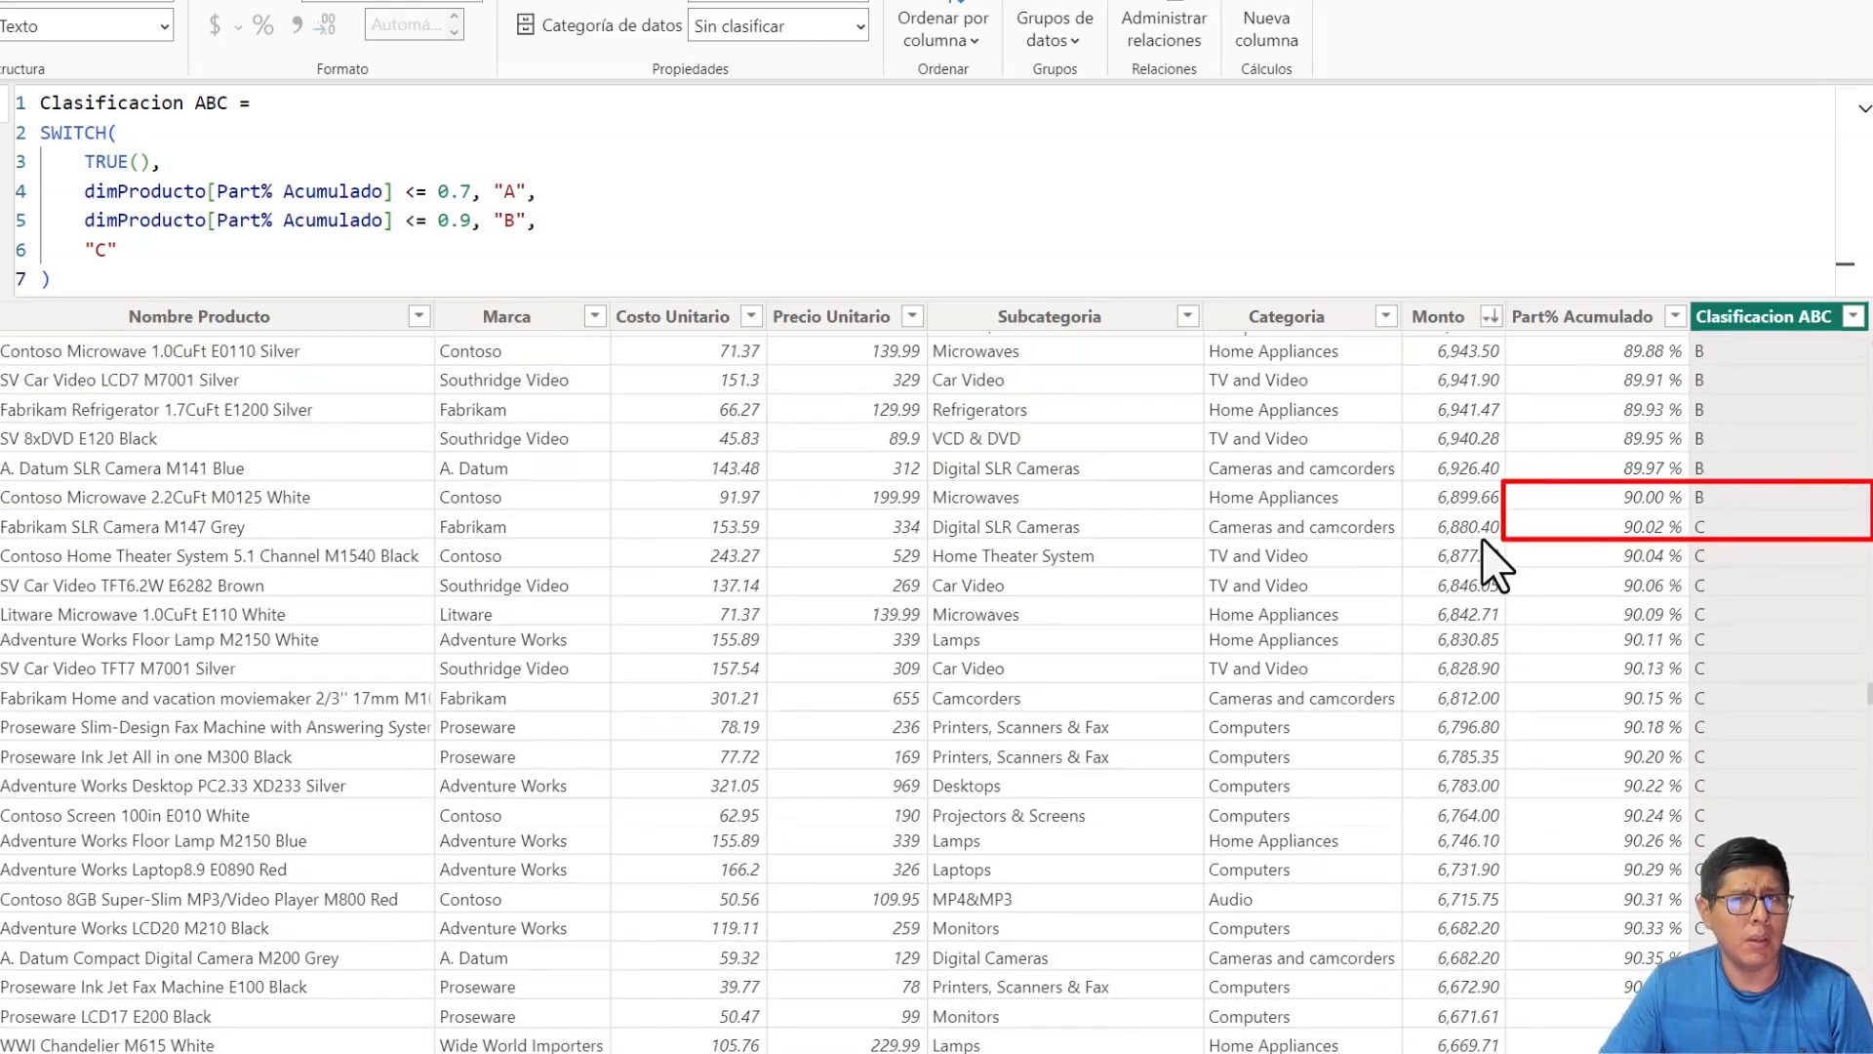
click(116, 280)
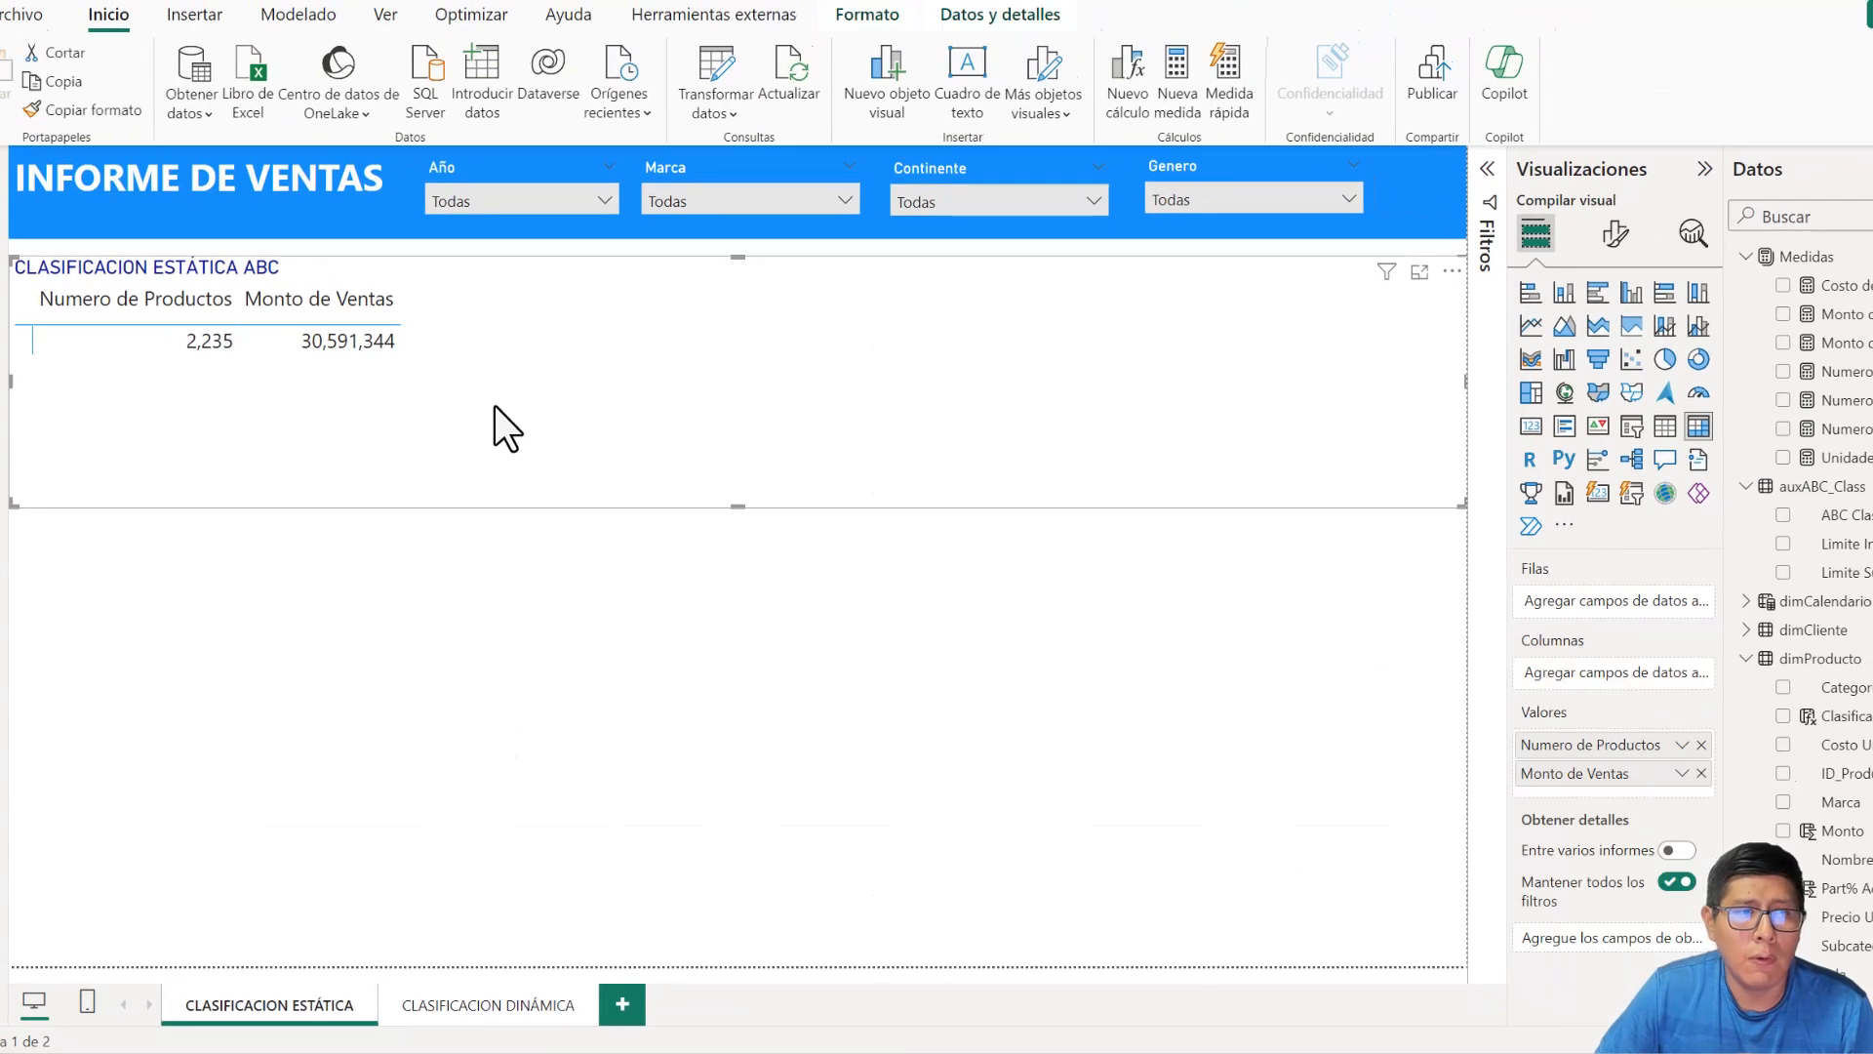
- Add the Clasificacion ABC field to the rows of the CLASIFICACION ESTÁTICA ABC matrix on the report page
drag(1843, 715, 1604, 599)
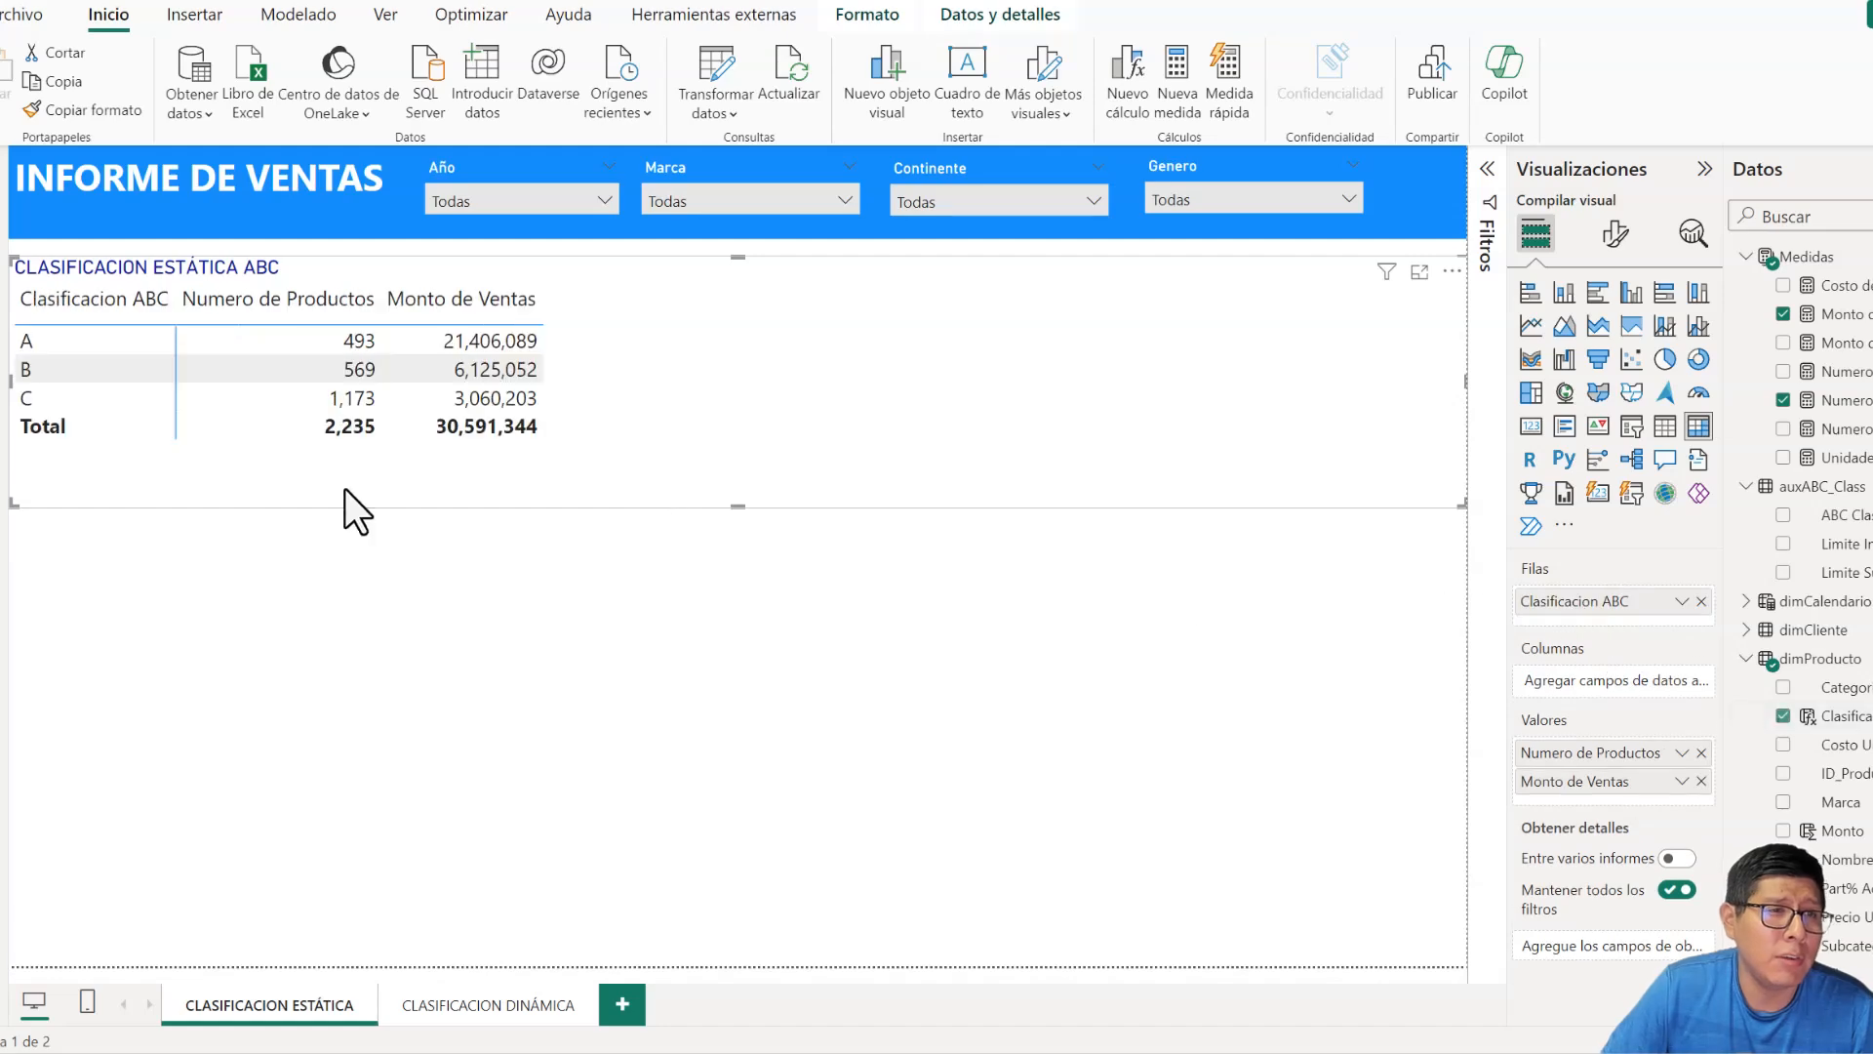
click(396, 583)
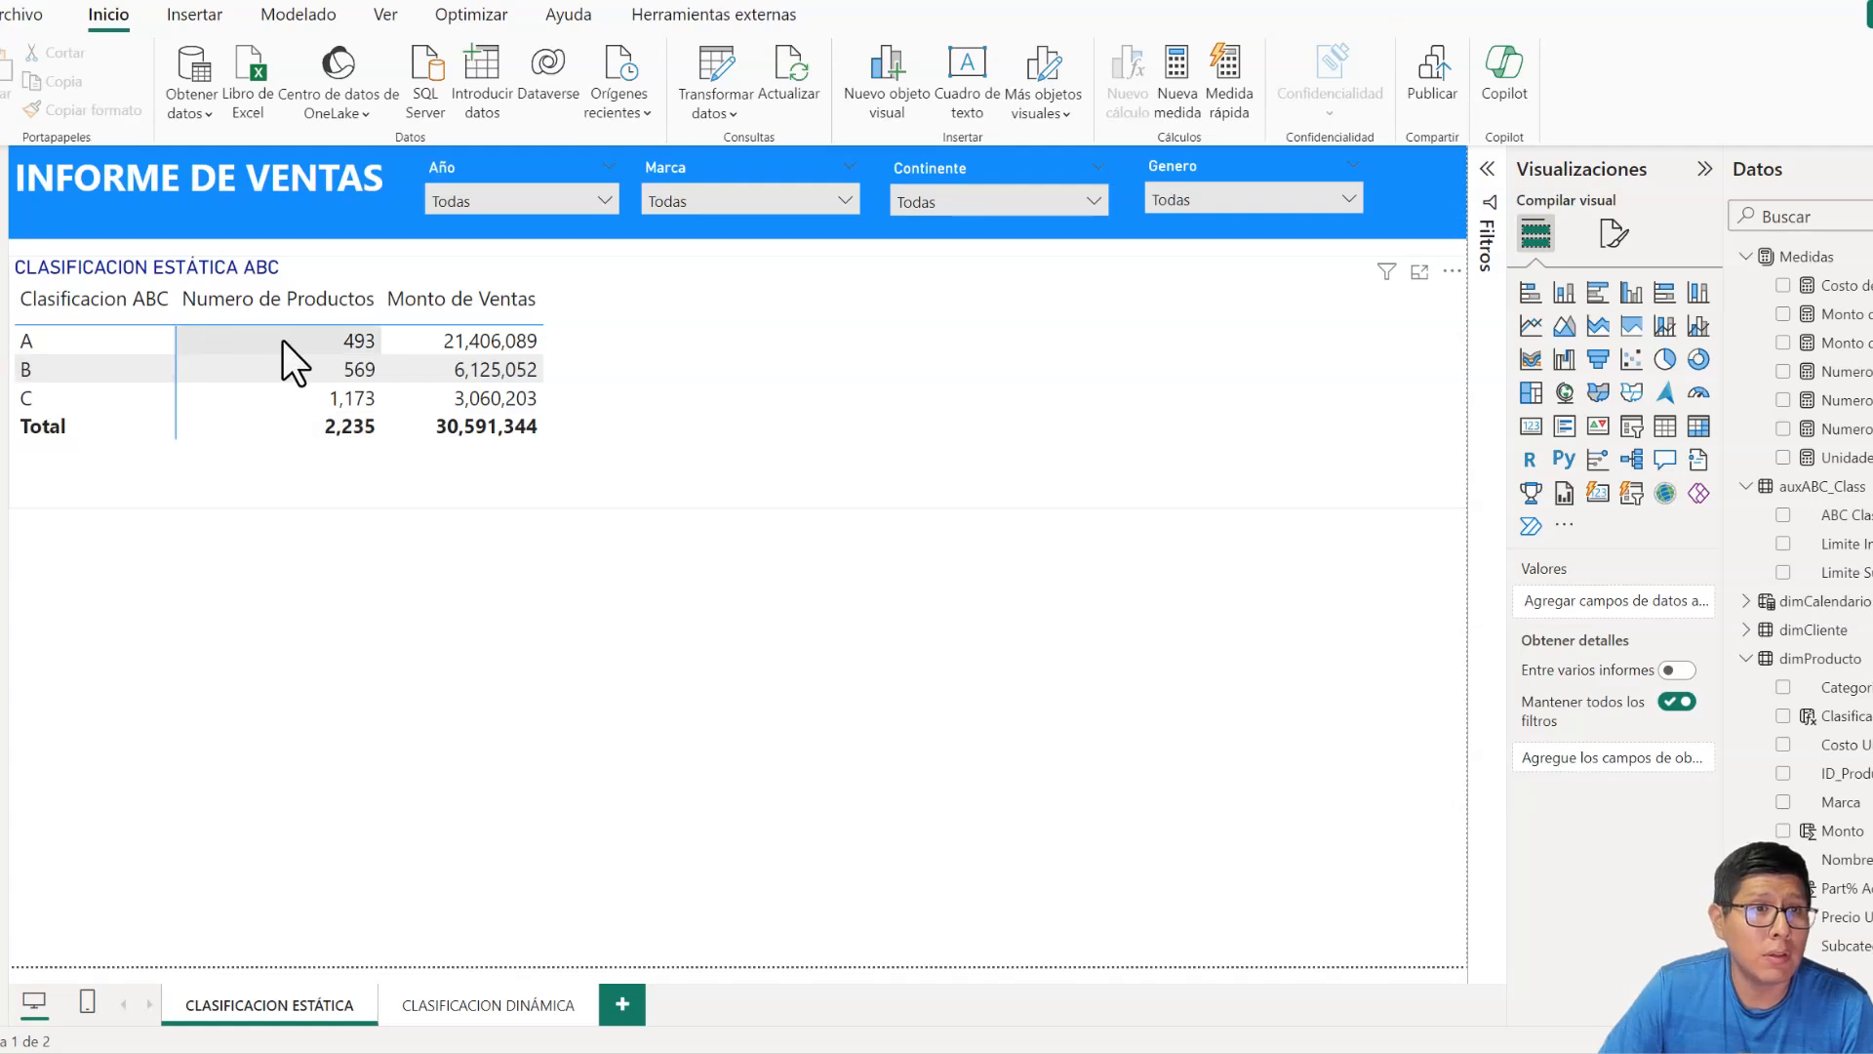
click(456, 302)
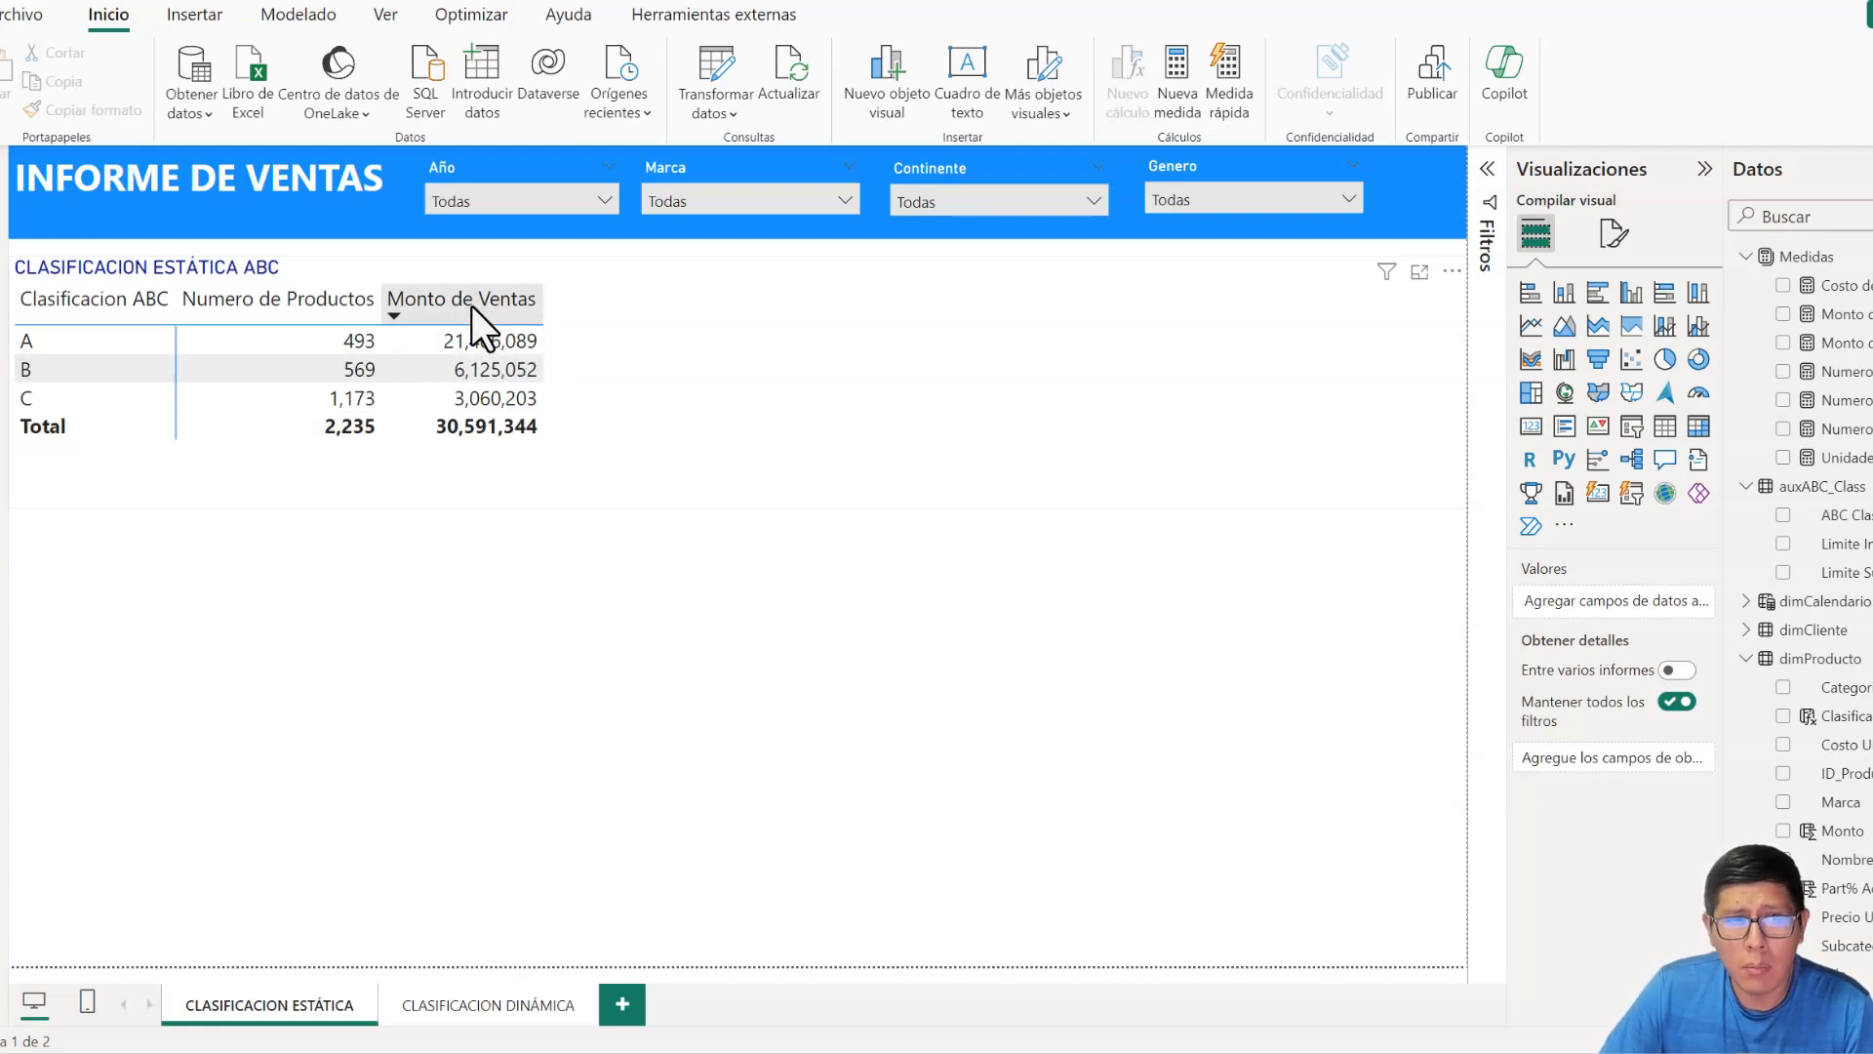
- Show Monto de Ventas in the static ABC matrix as a percentage of the column total
click(741, 357)
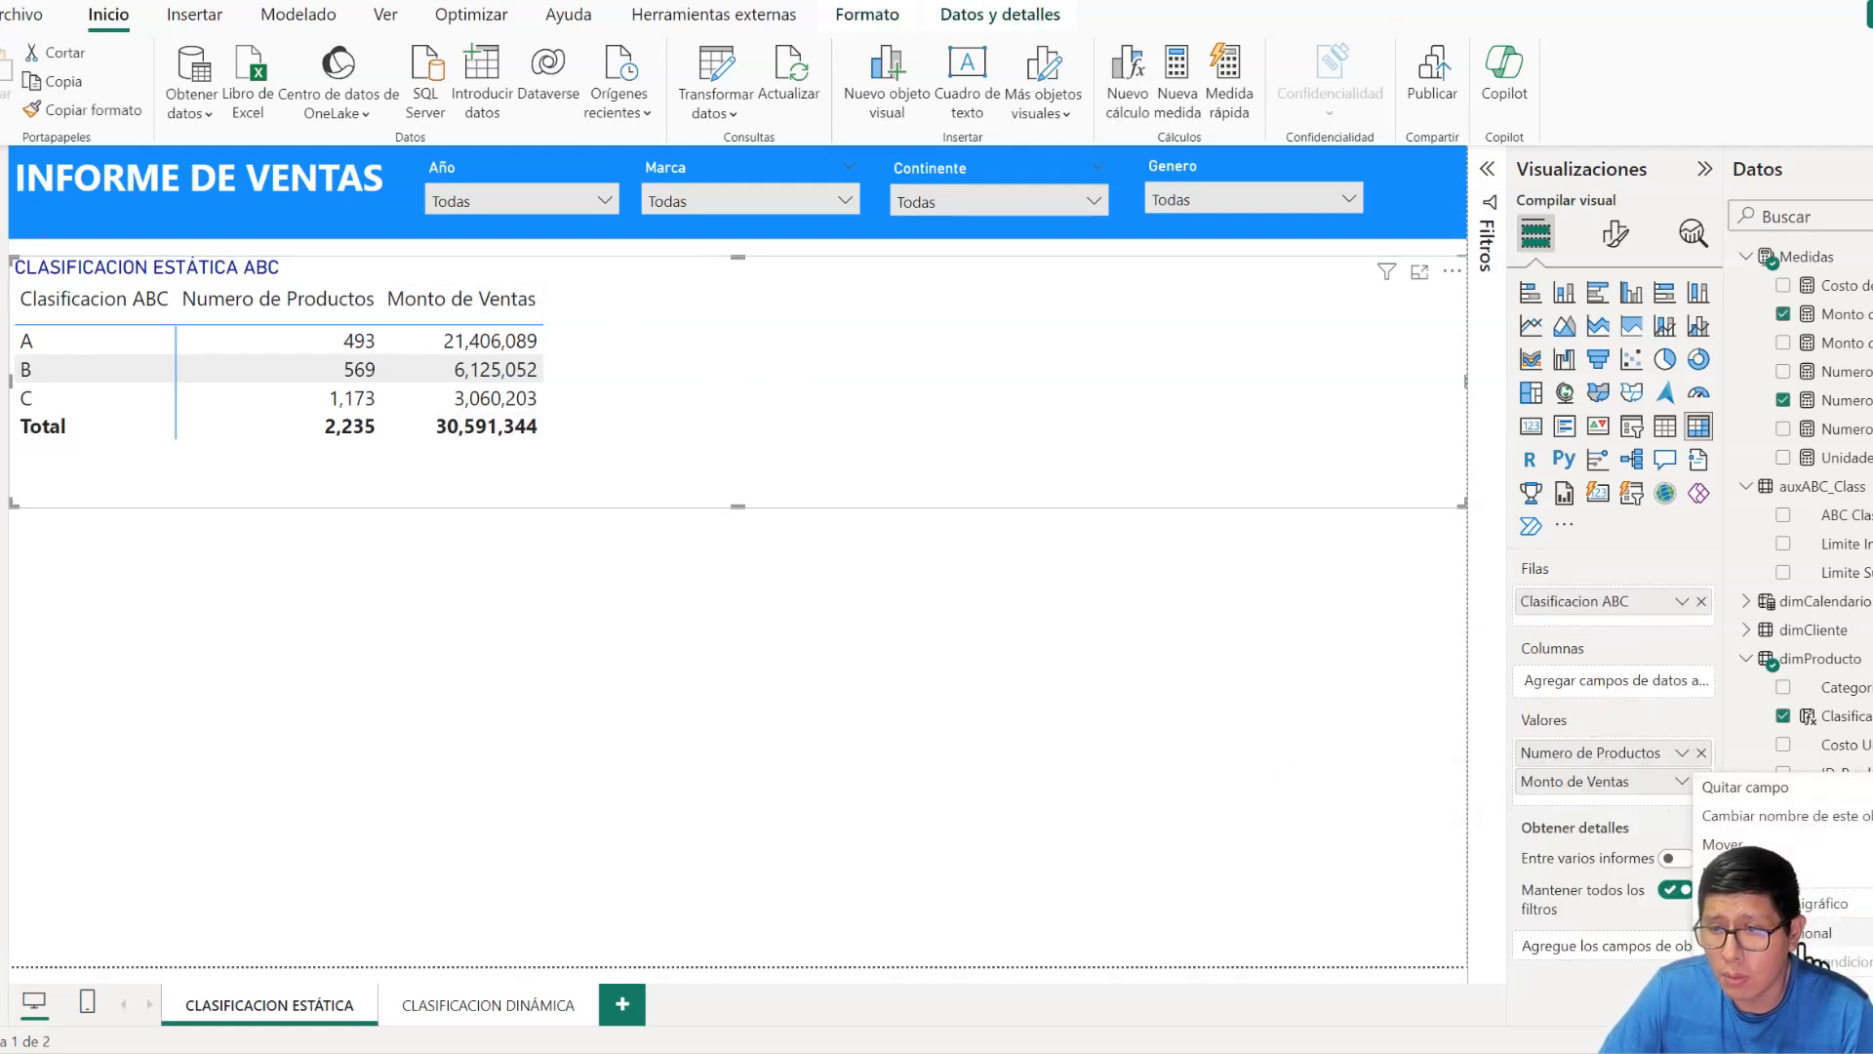
mouse_move(1756, 991)
click(1588, 964)
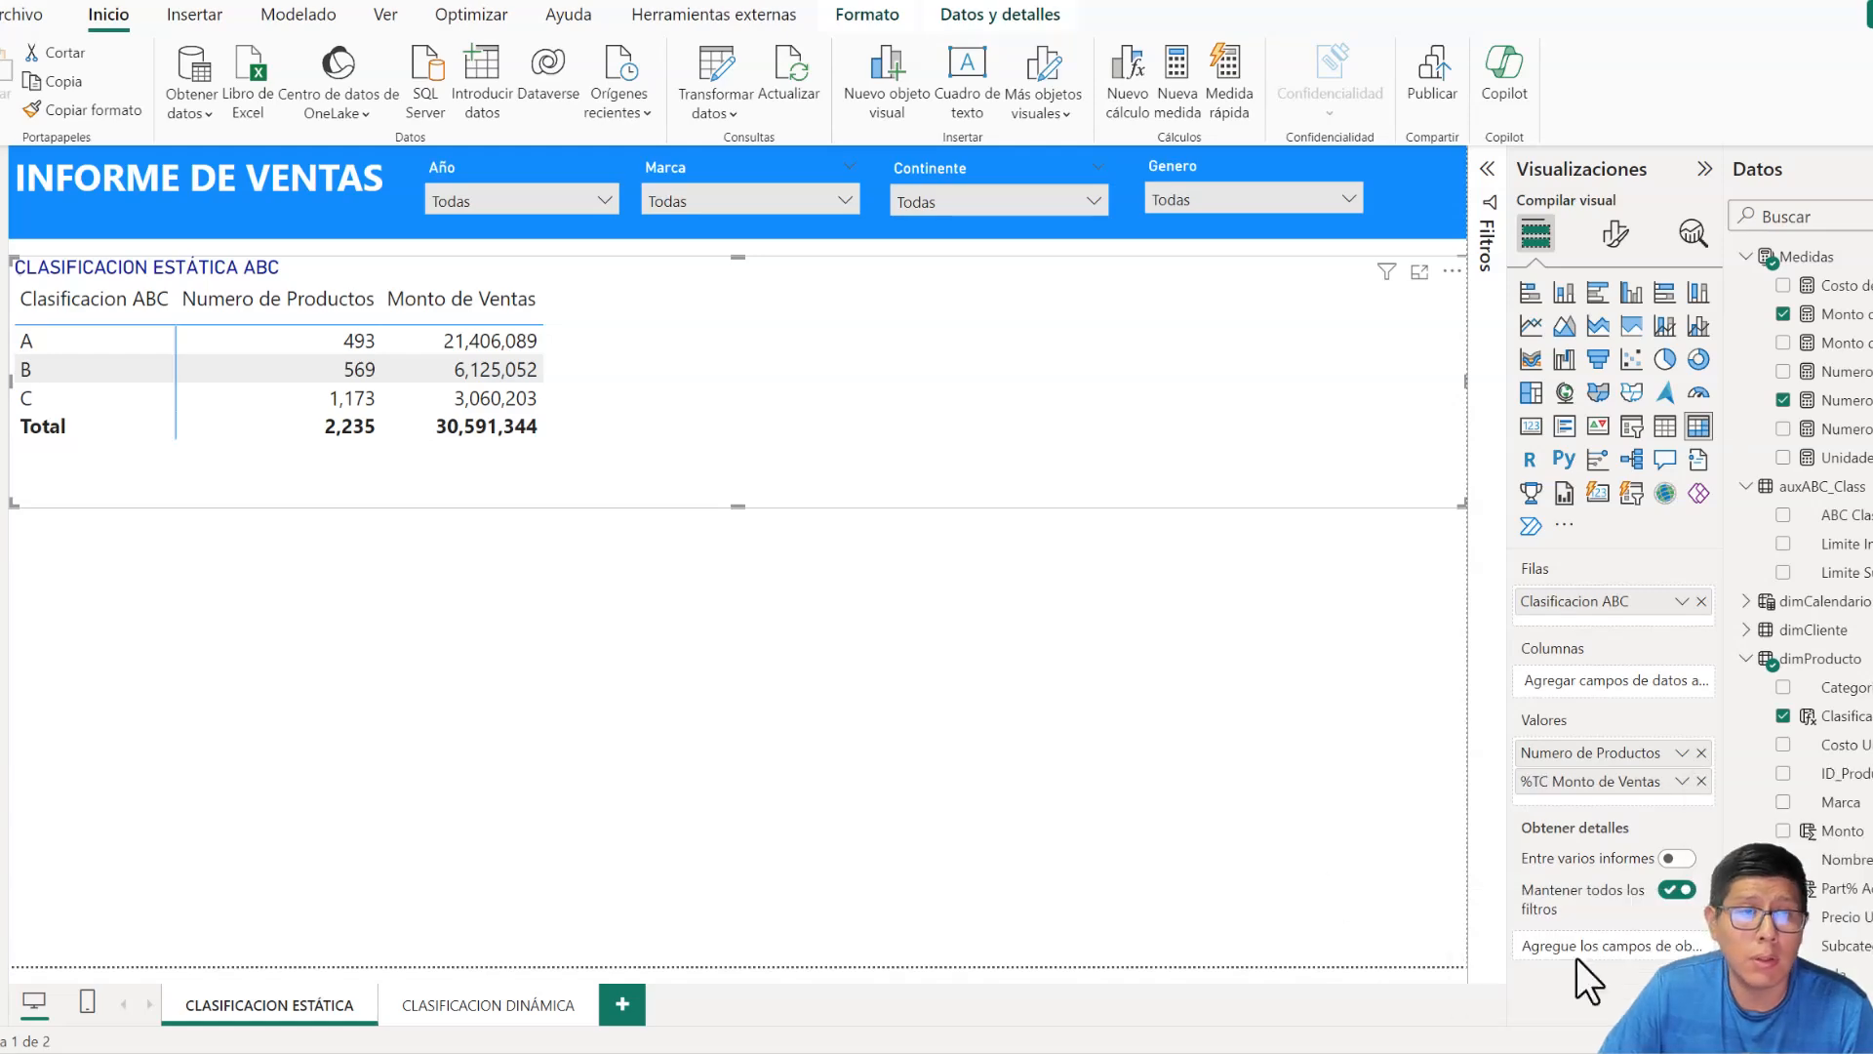
click(673, 566)
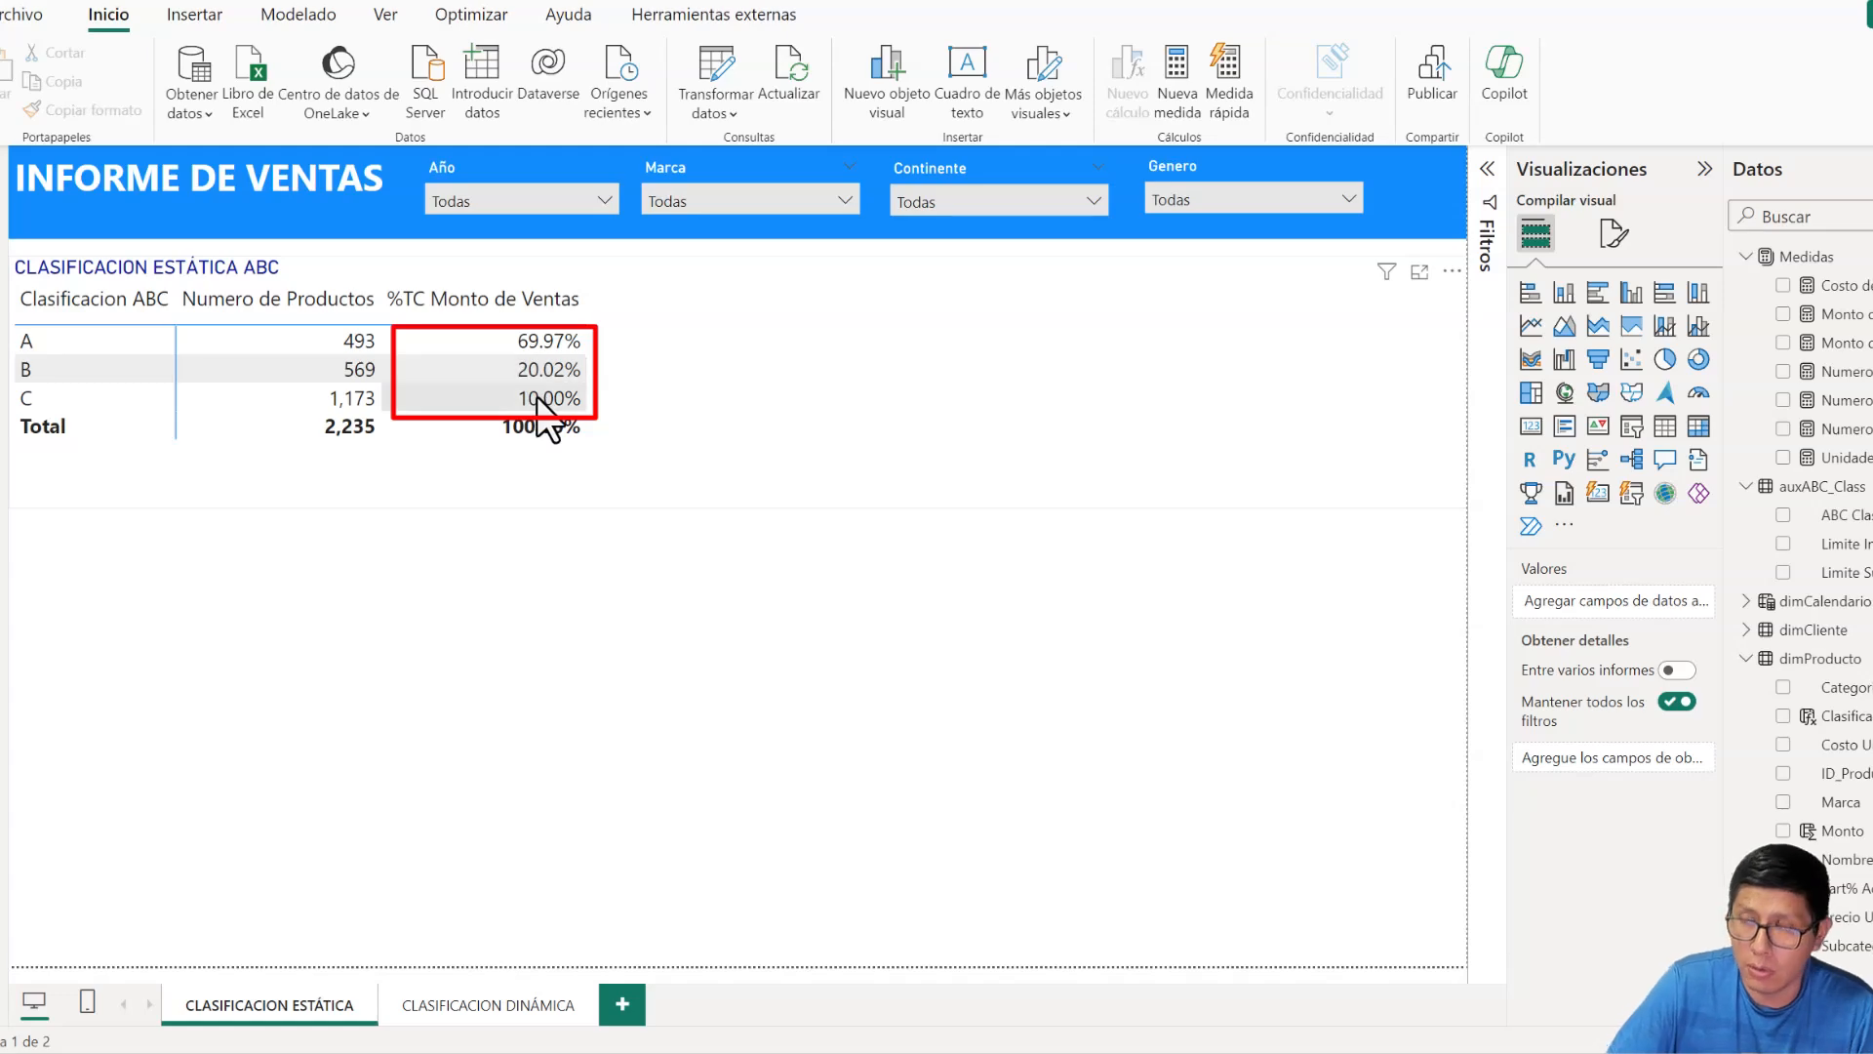
click(776, 451)
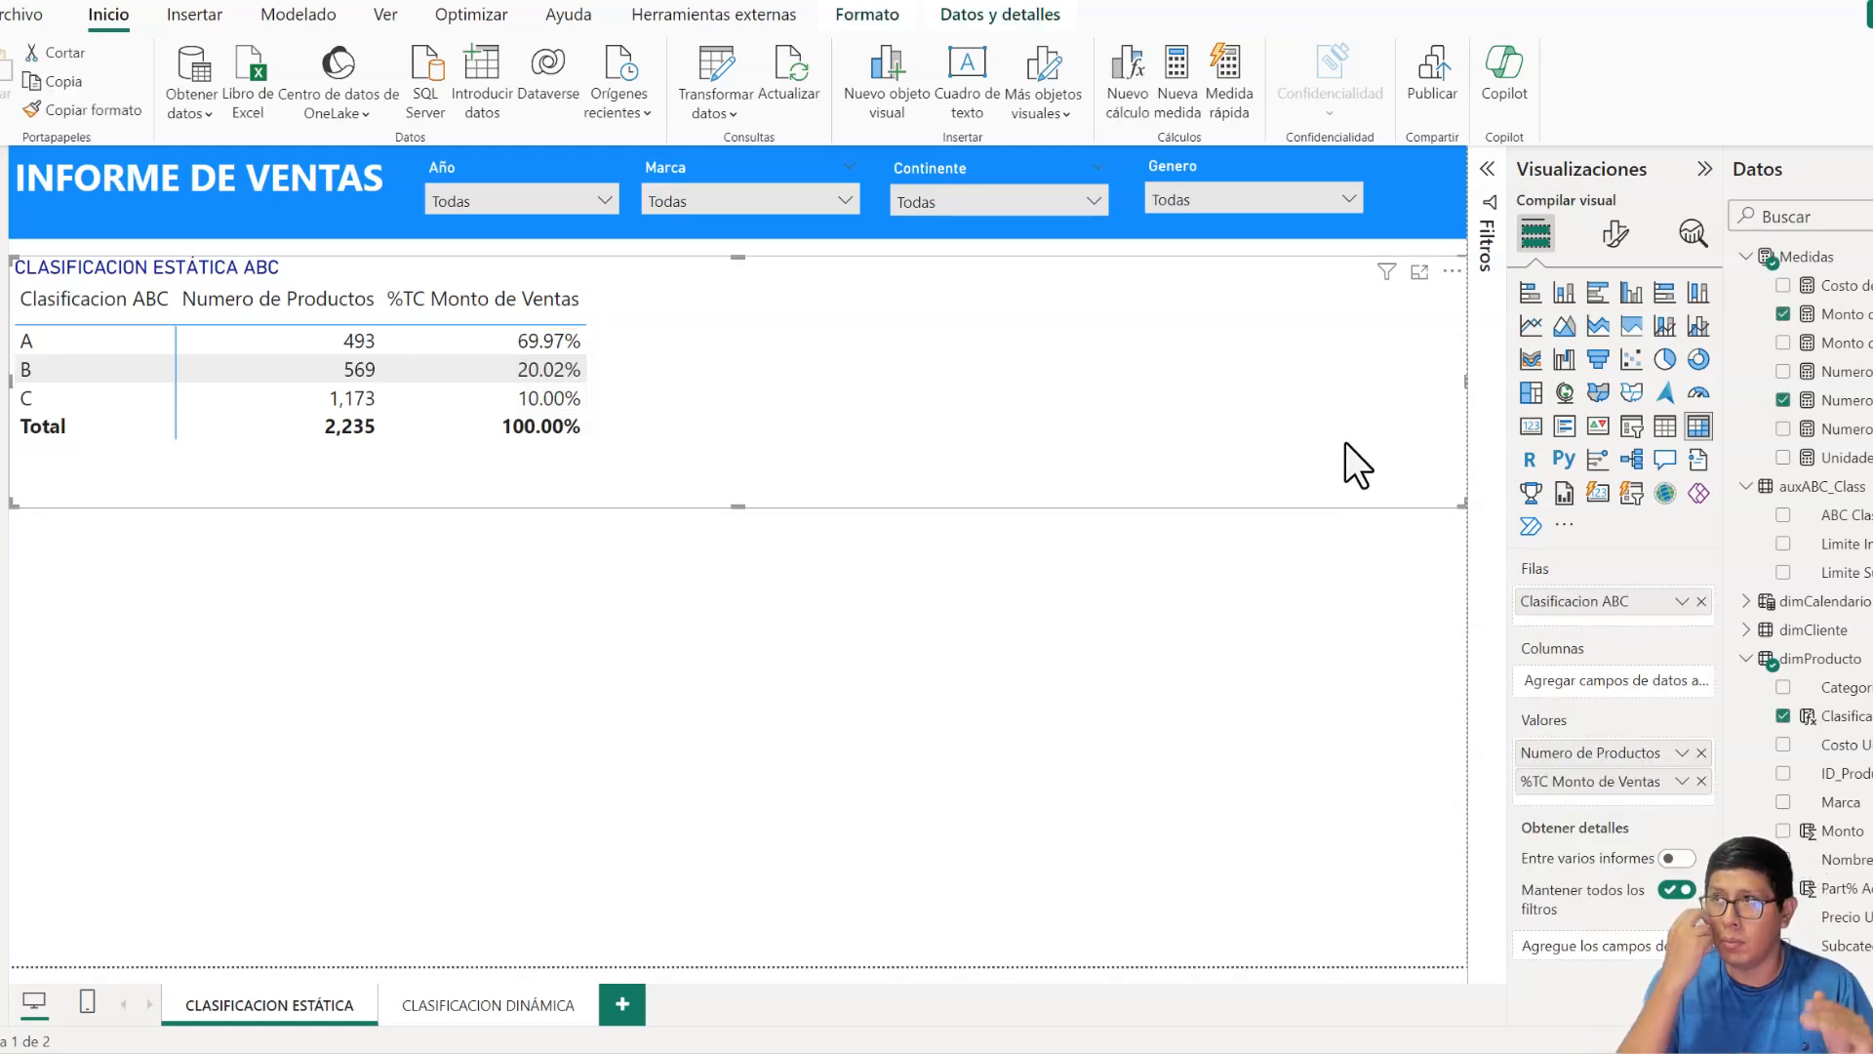
click(761, 617)
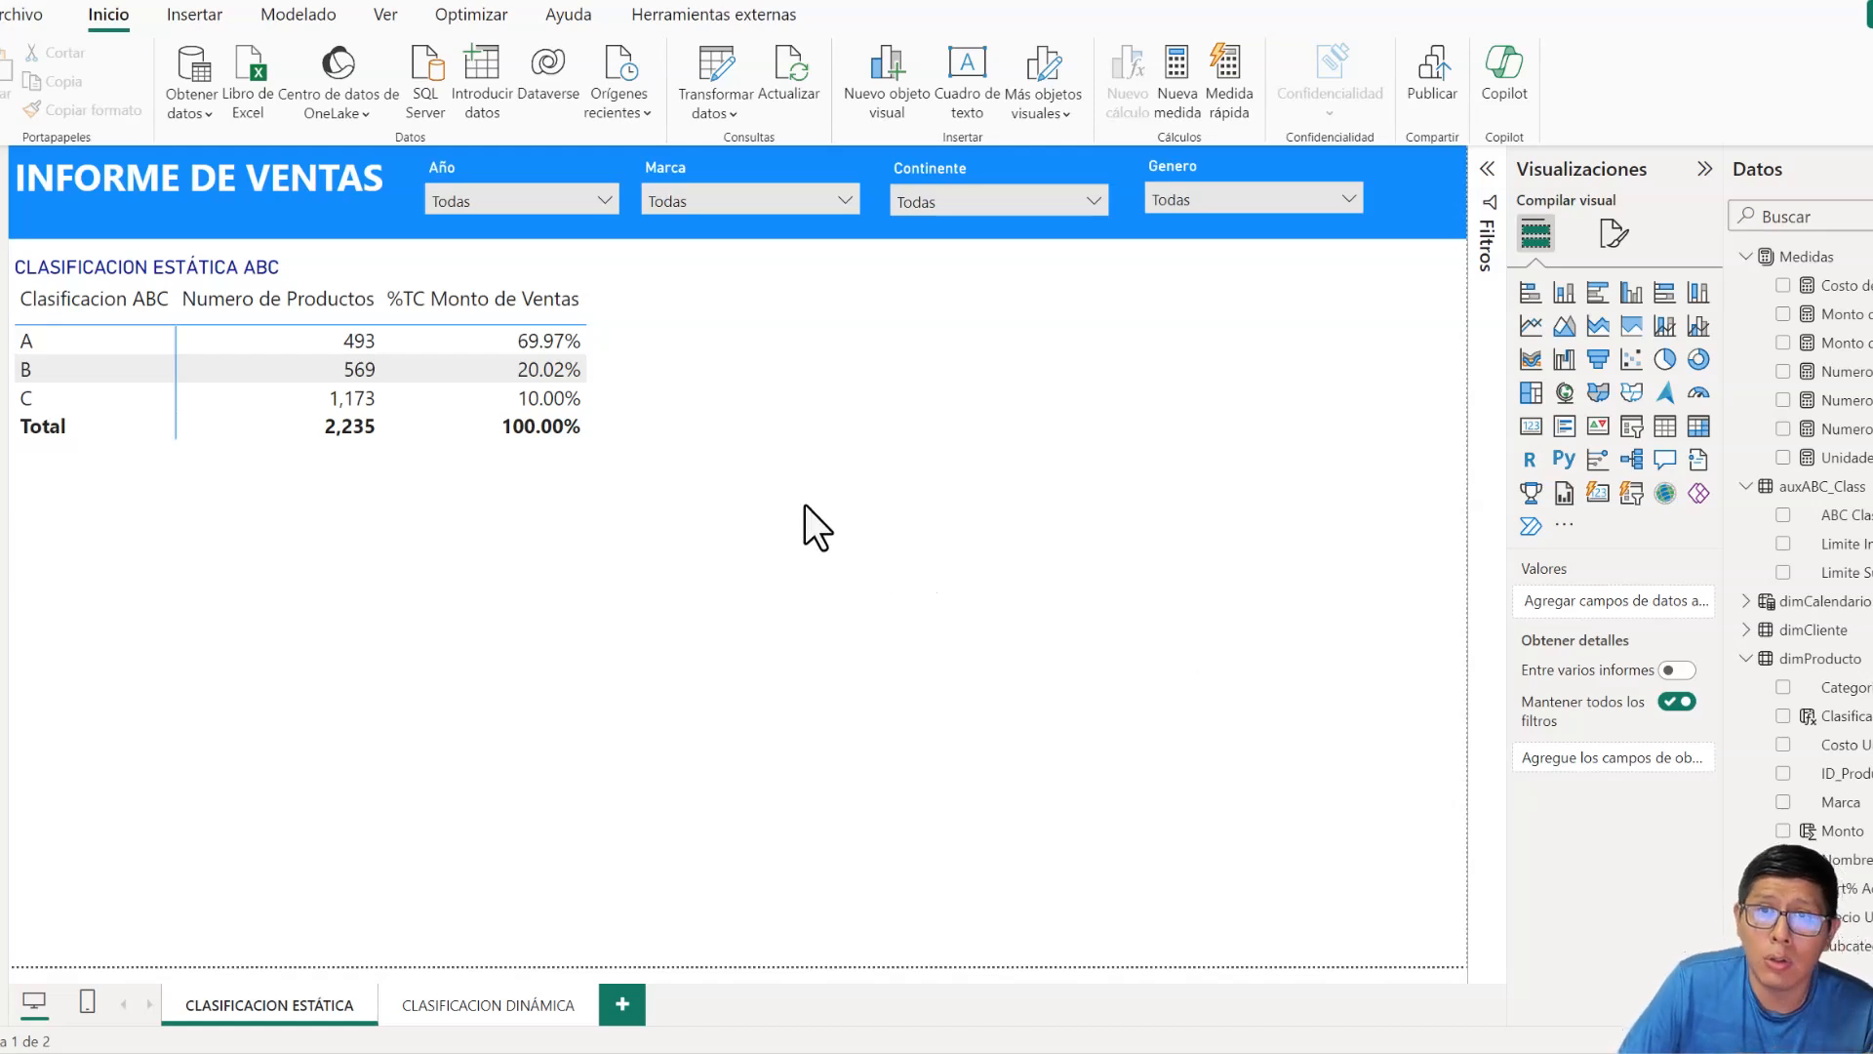
click(718, 467)
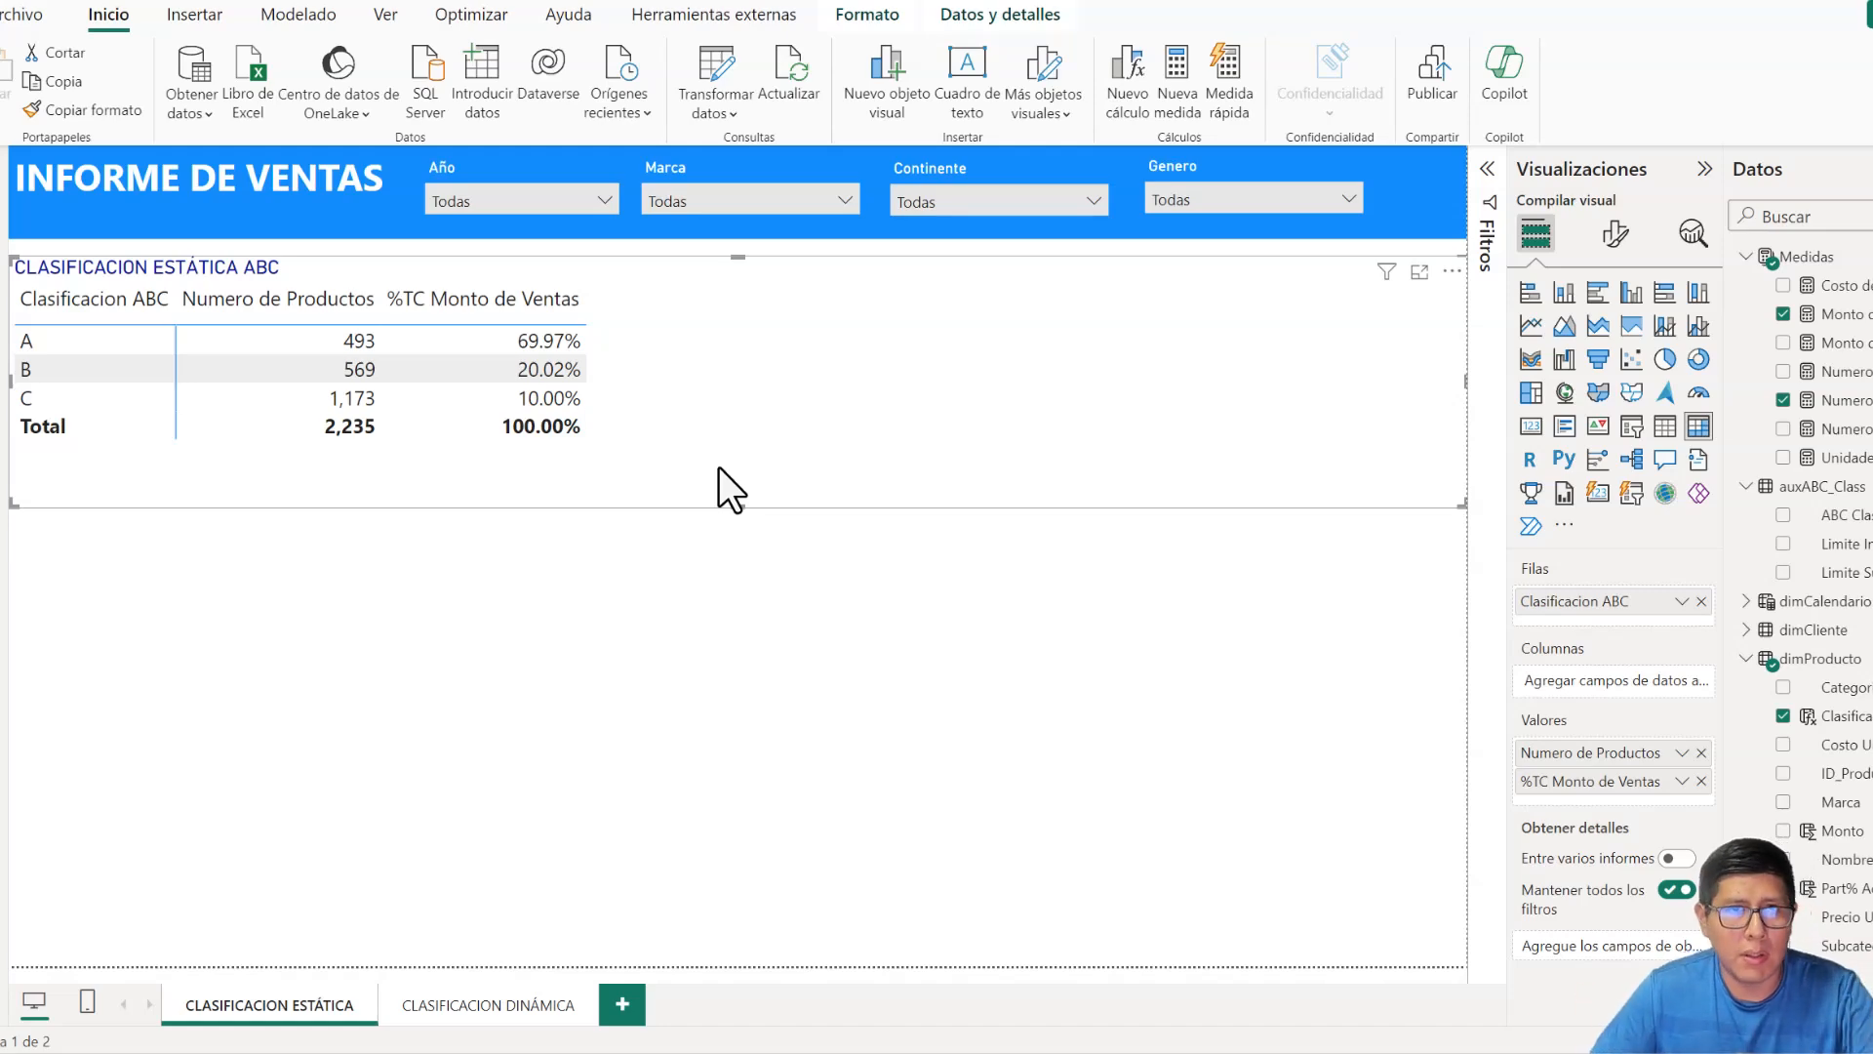
- Filter the static classification page by Año 2022 and check each class's share
click(574, 199)
click(472, 259)
click(541, 655)
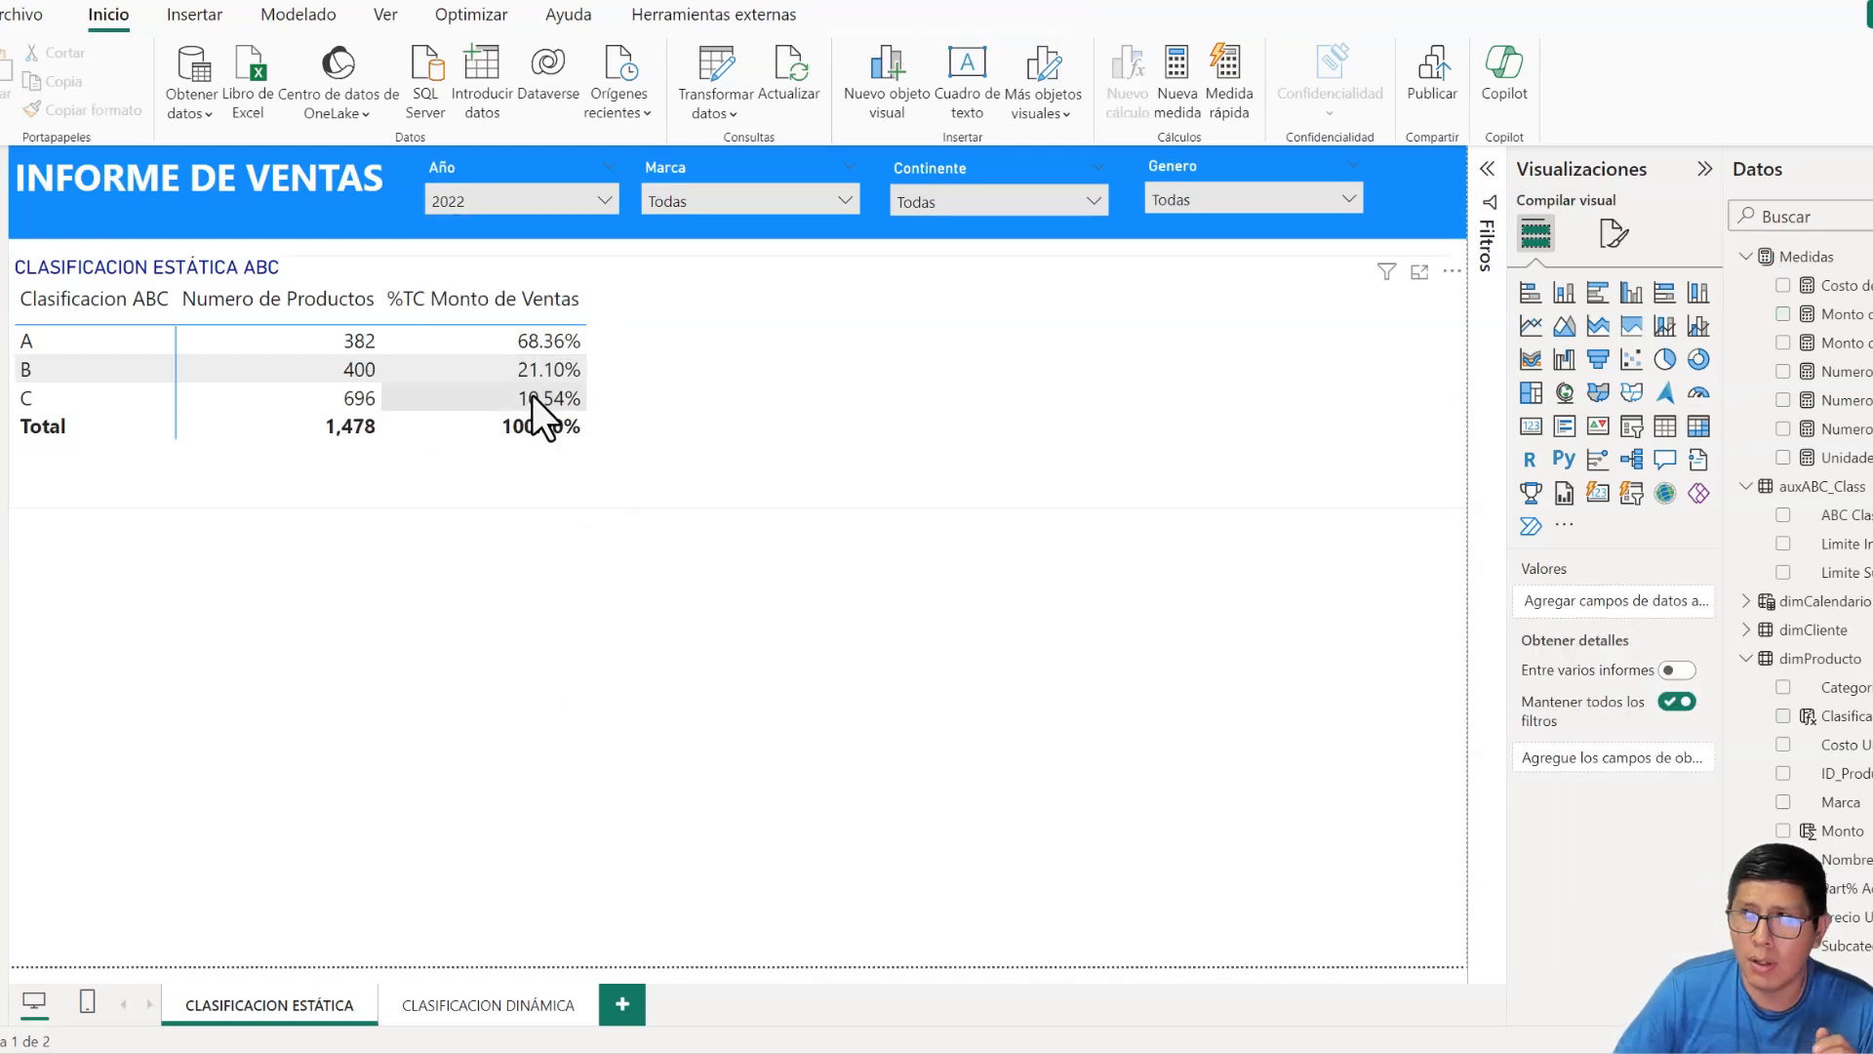
- Switch the Año filter to 2021 and compare the static ABC class shares
click(574, 200)
click(473, 226)
click(642, 634)
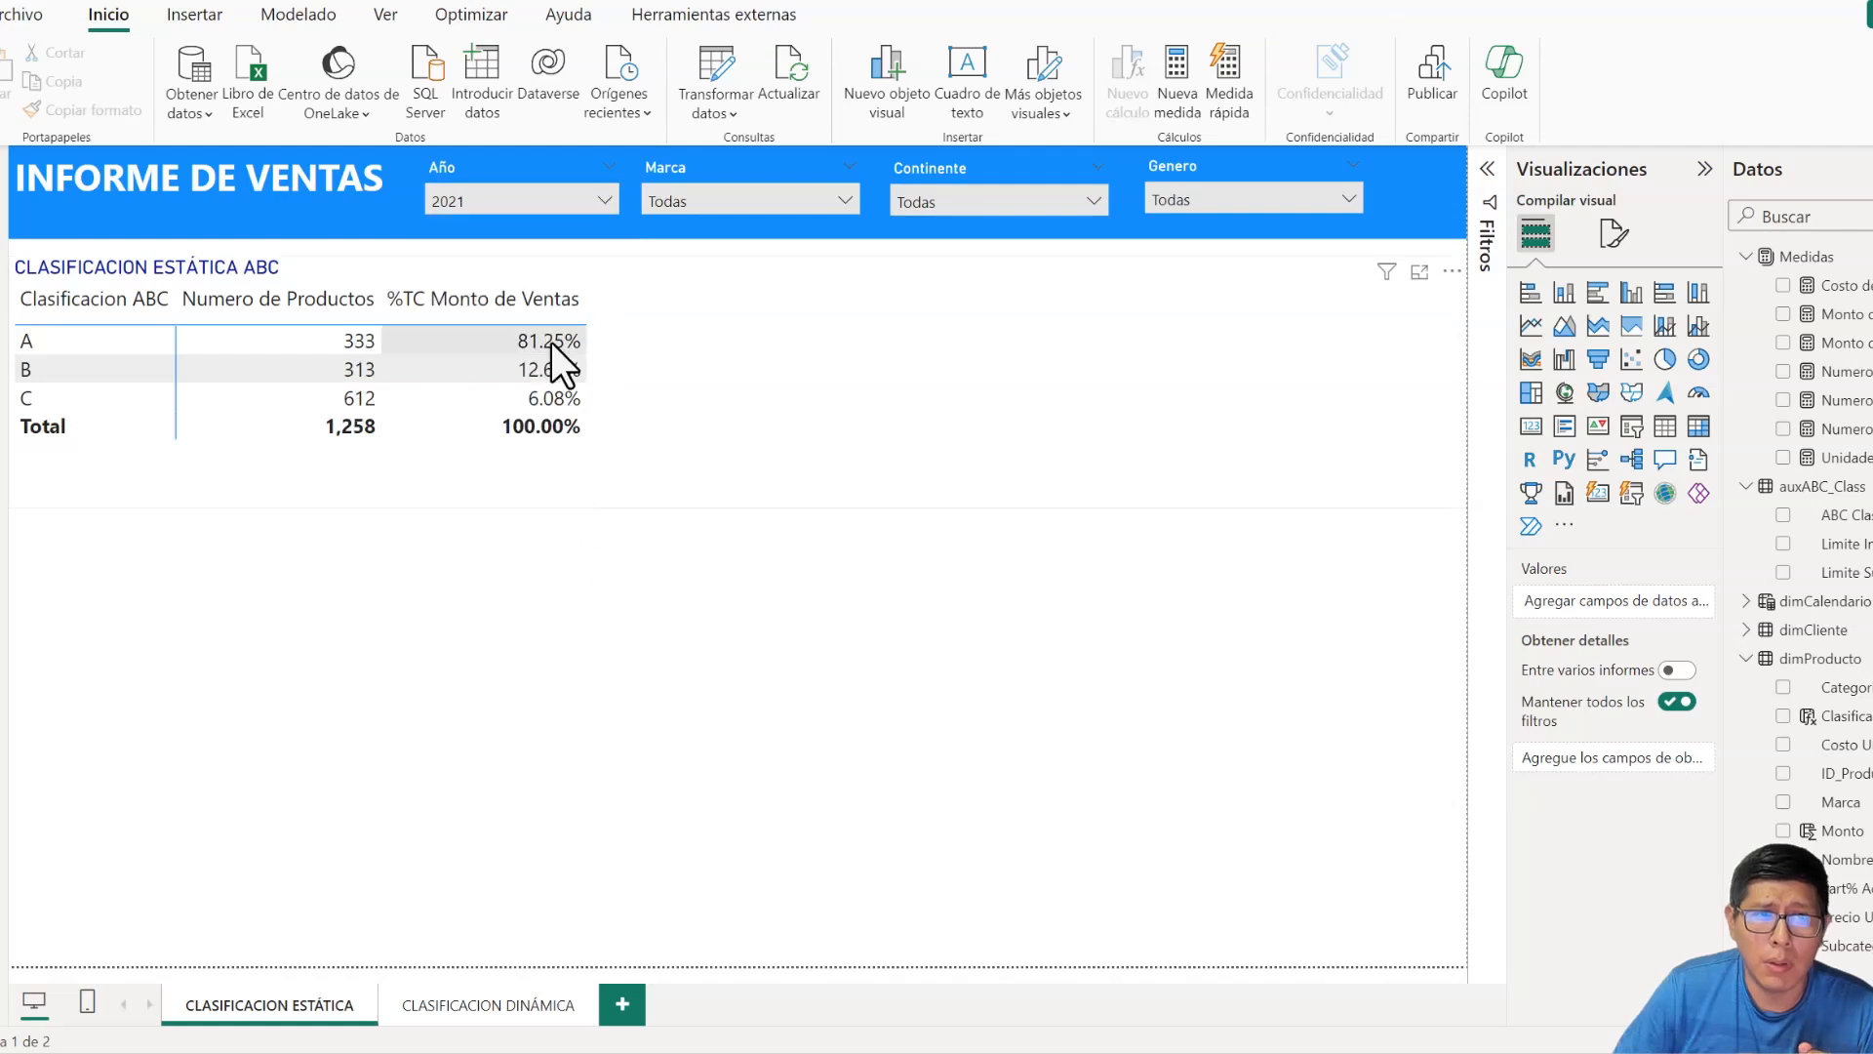
click(720, 419)
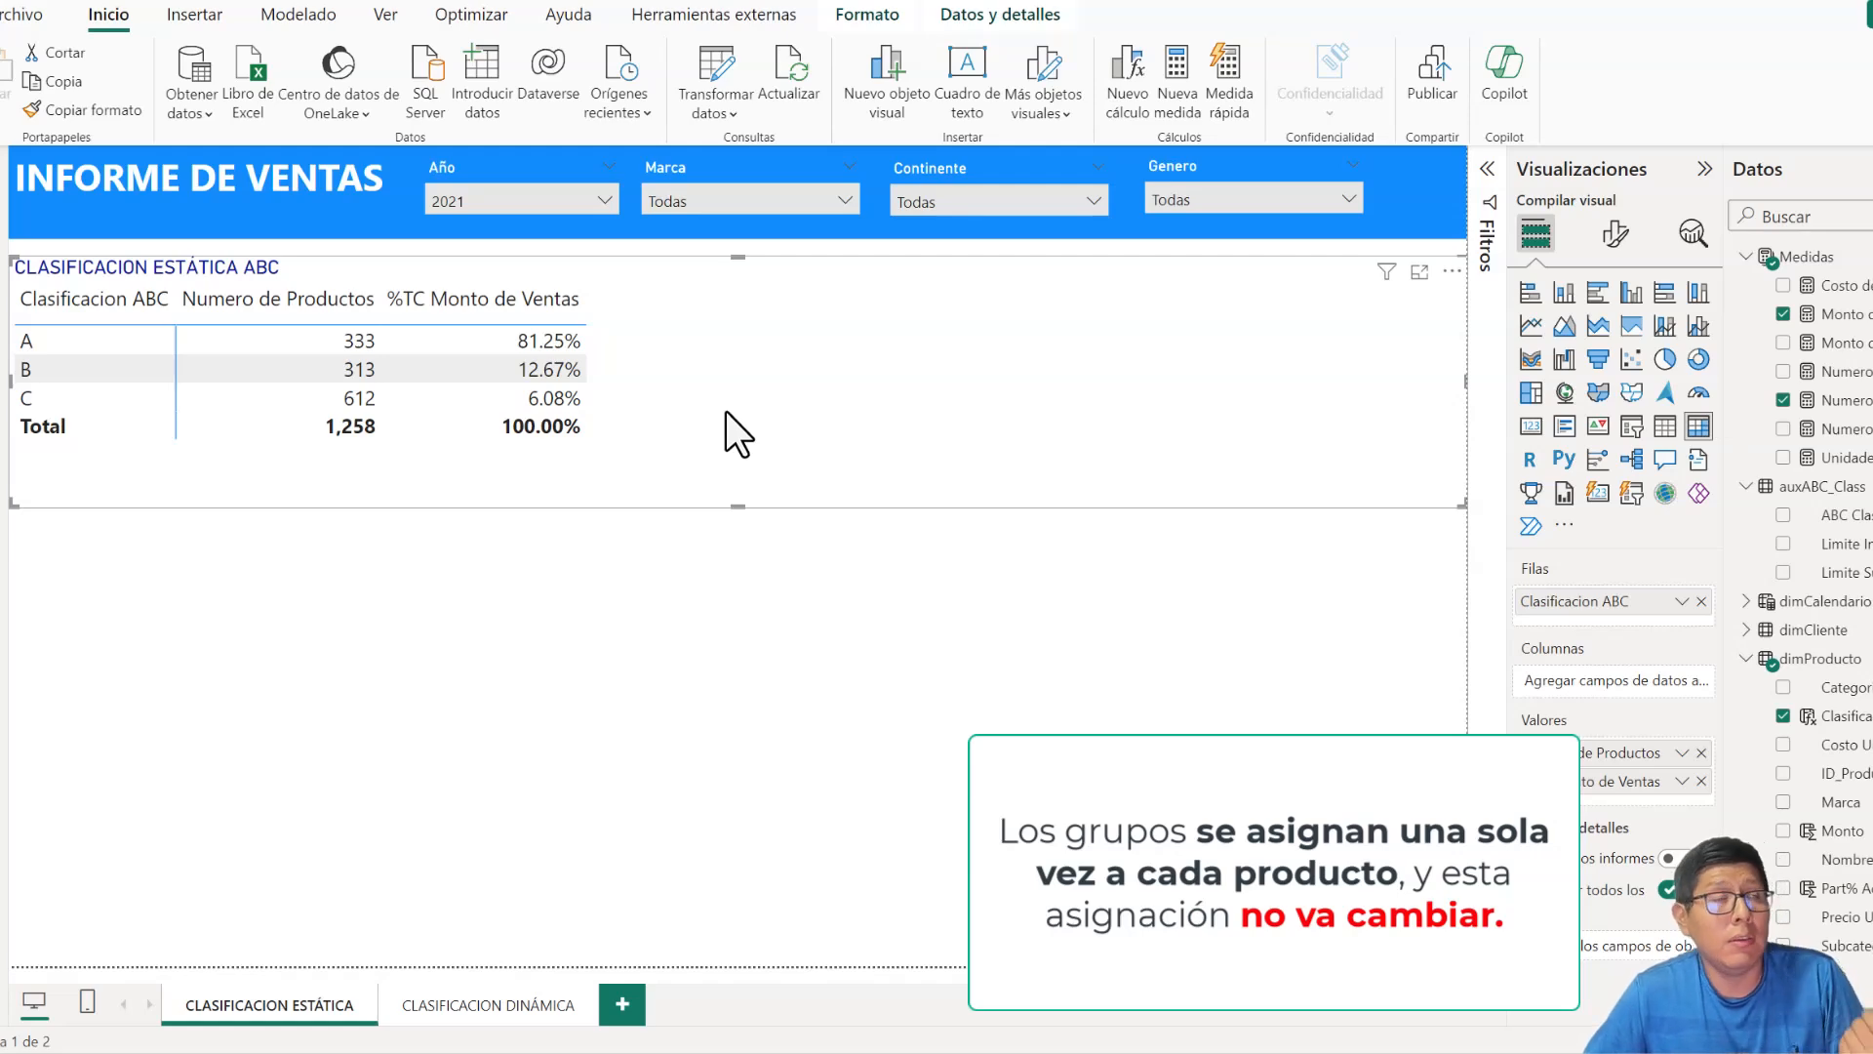
- Clear the Año slicer's selection on the static classification page
click(488, 172)
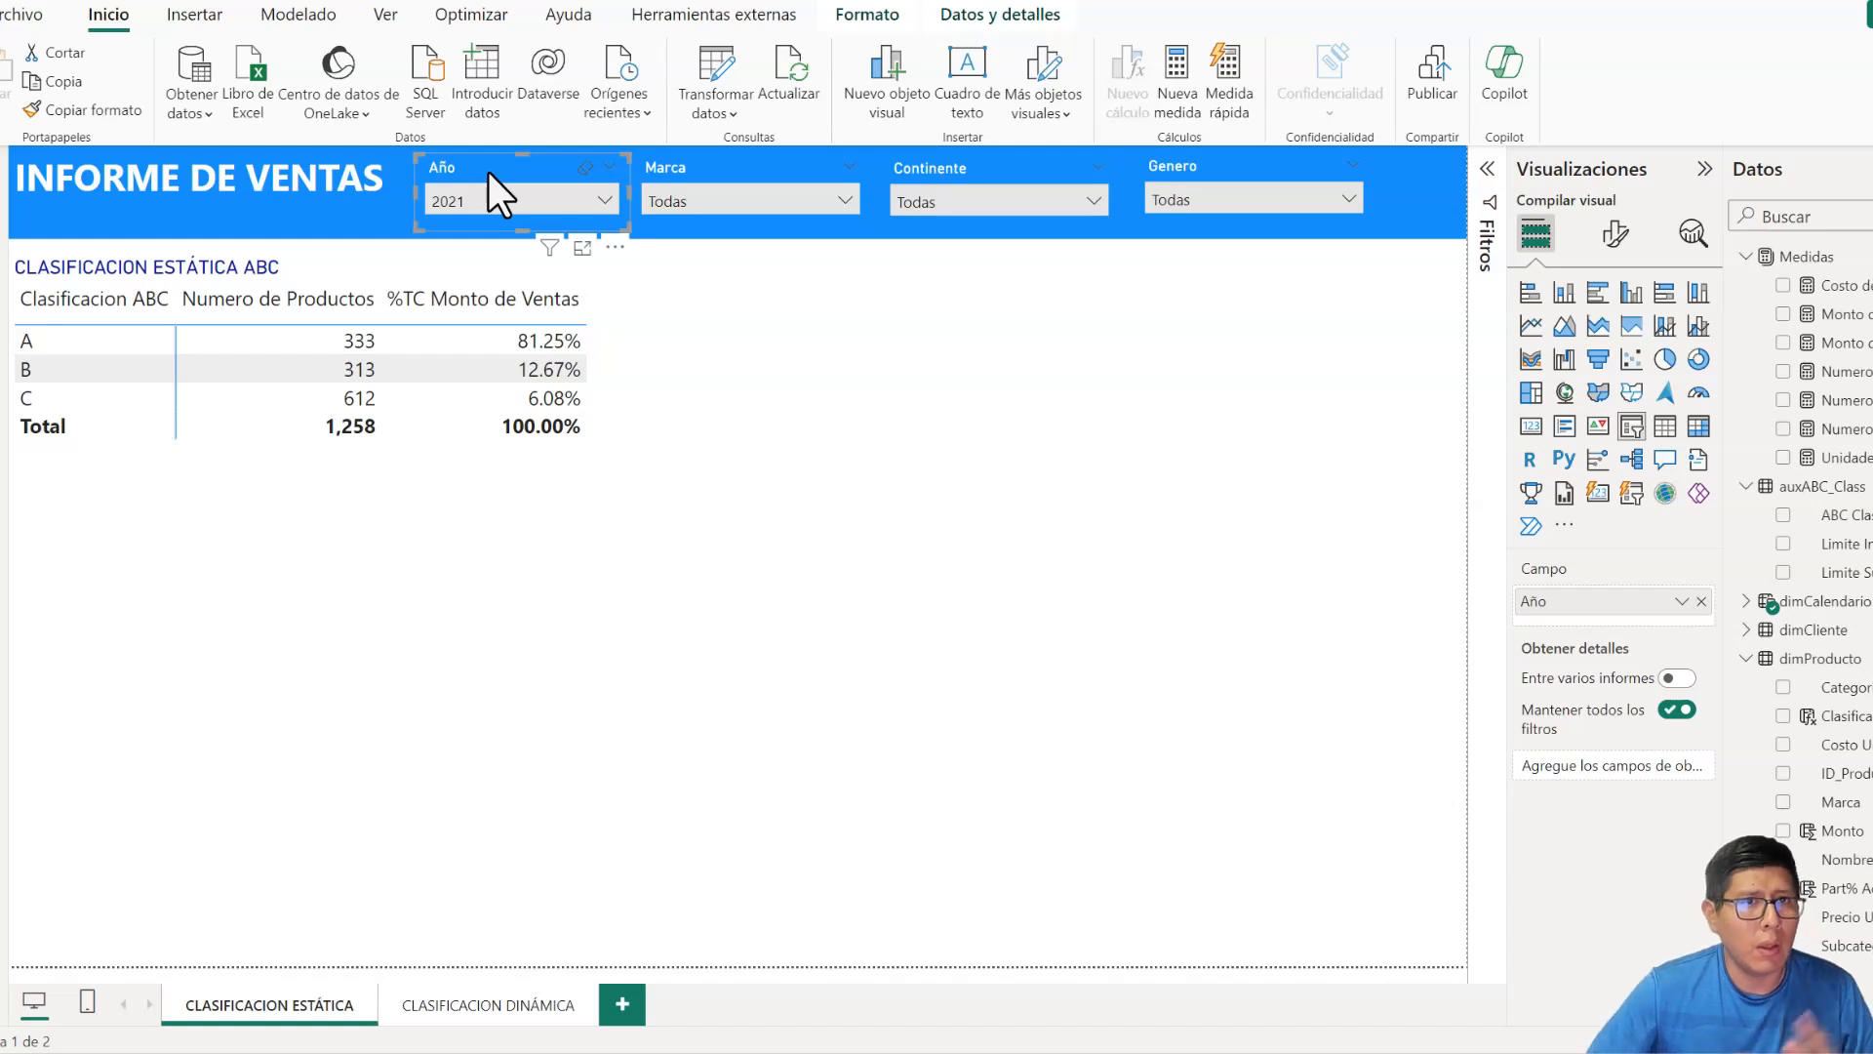
click(585, 167)
click(675, 258)
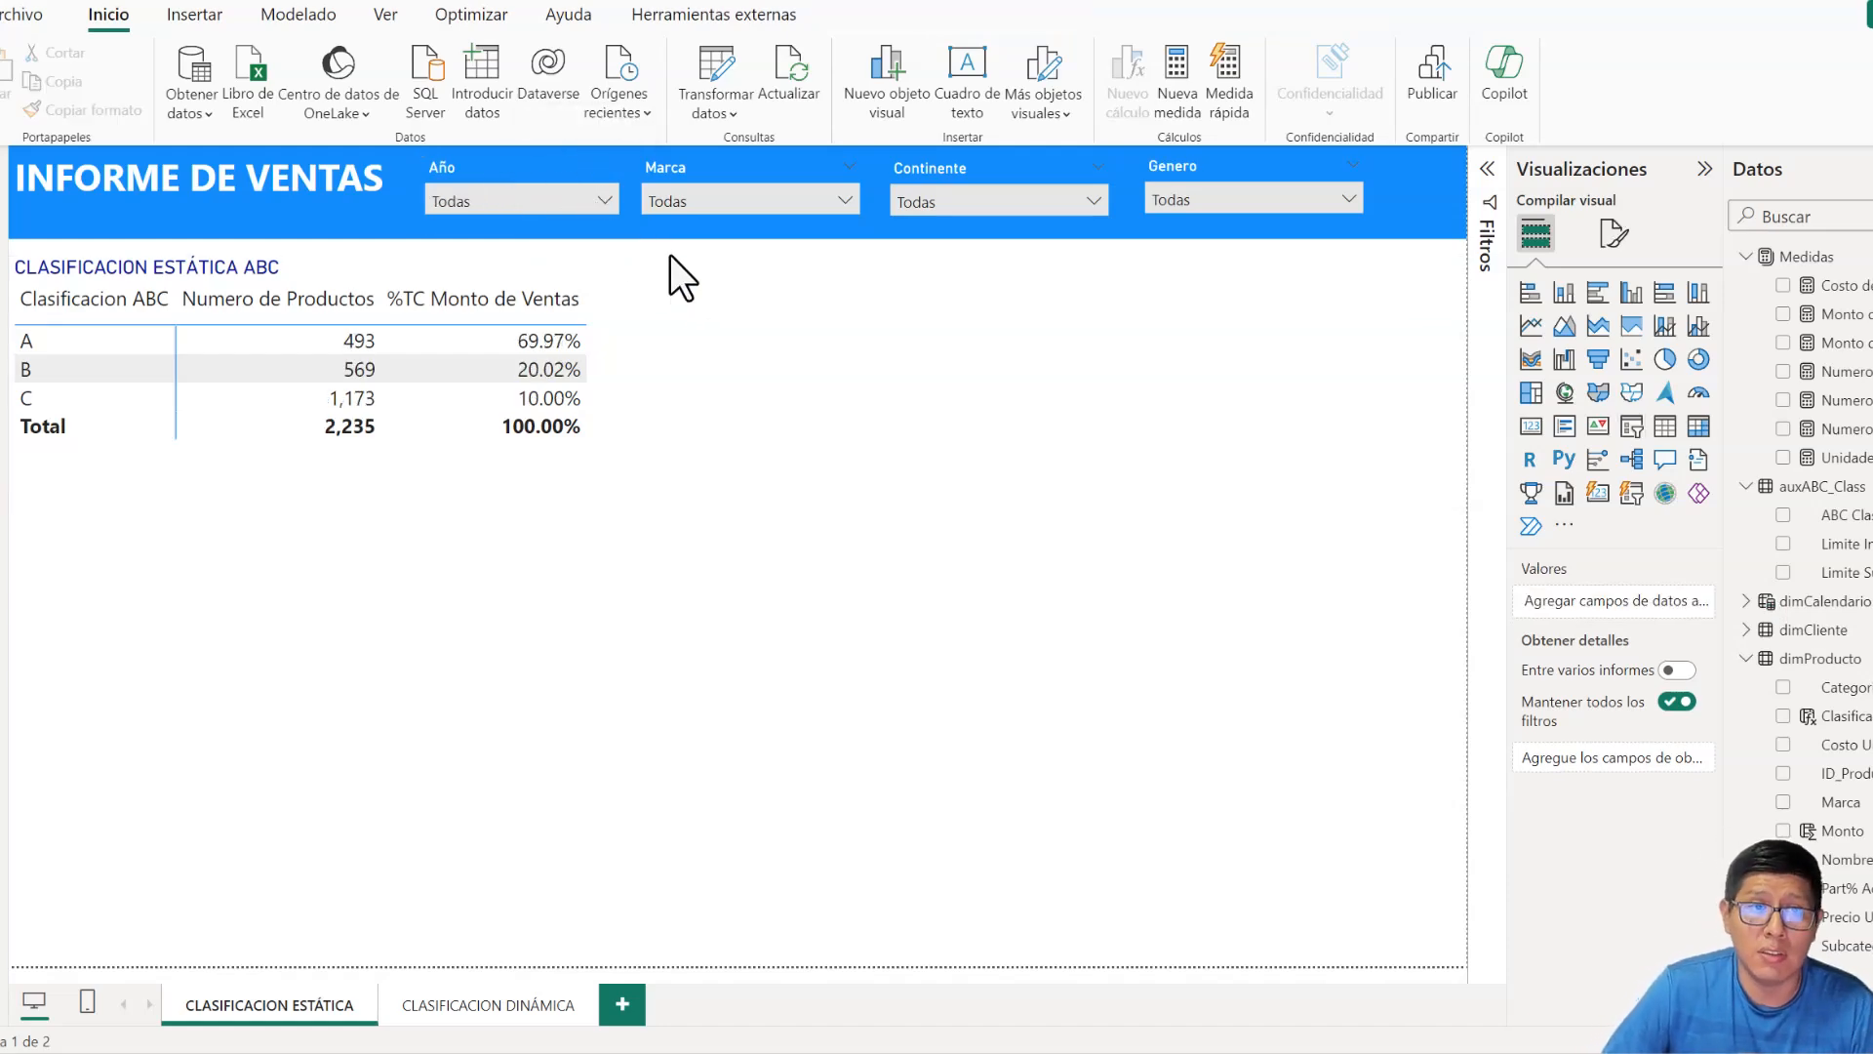
- Filter the static classification page by the Contoso brand and check each class's share
click(788, 199)
click(699, 291)
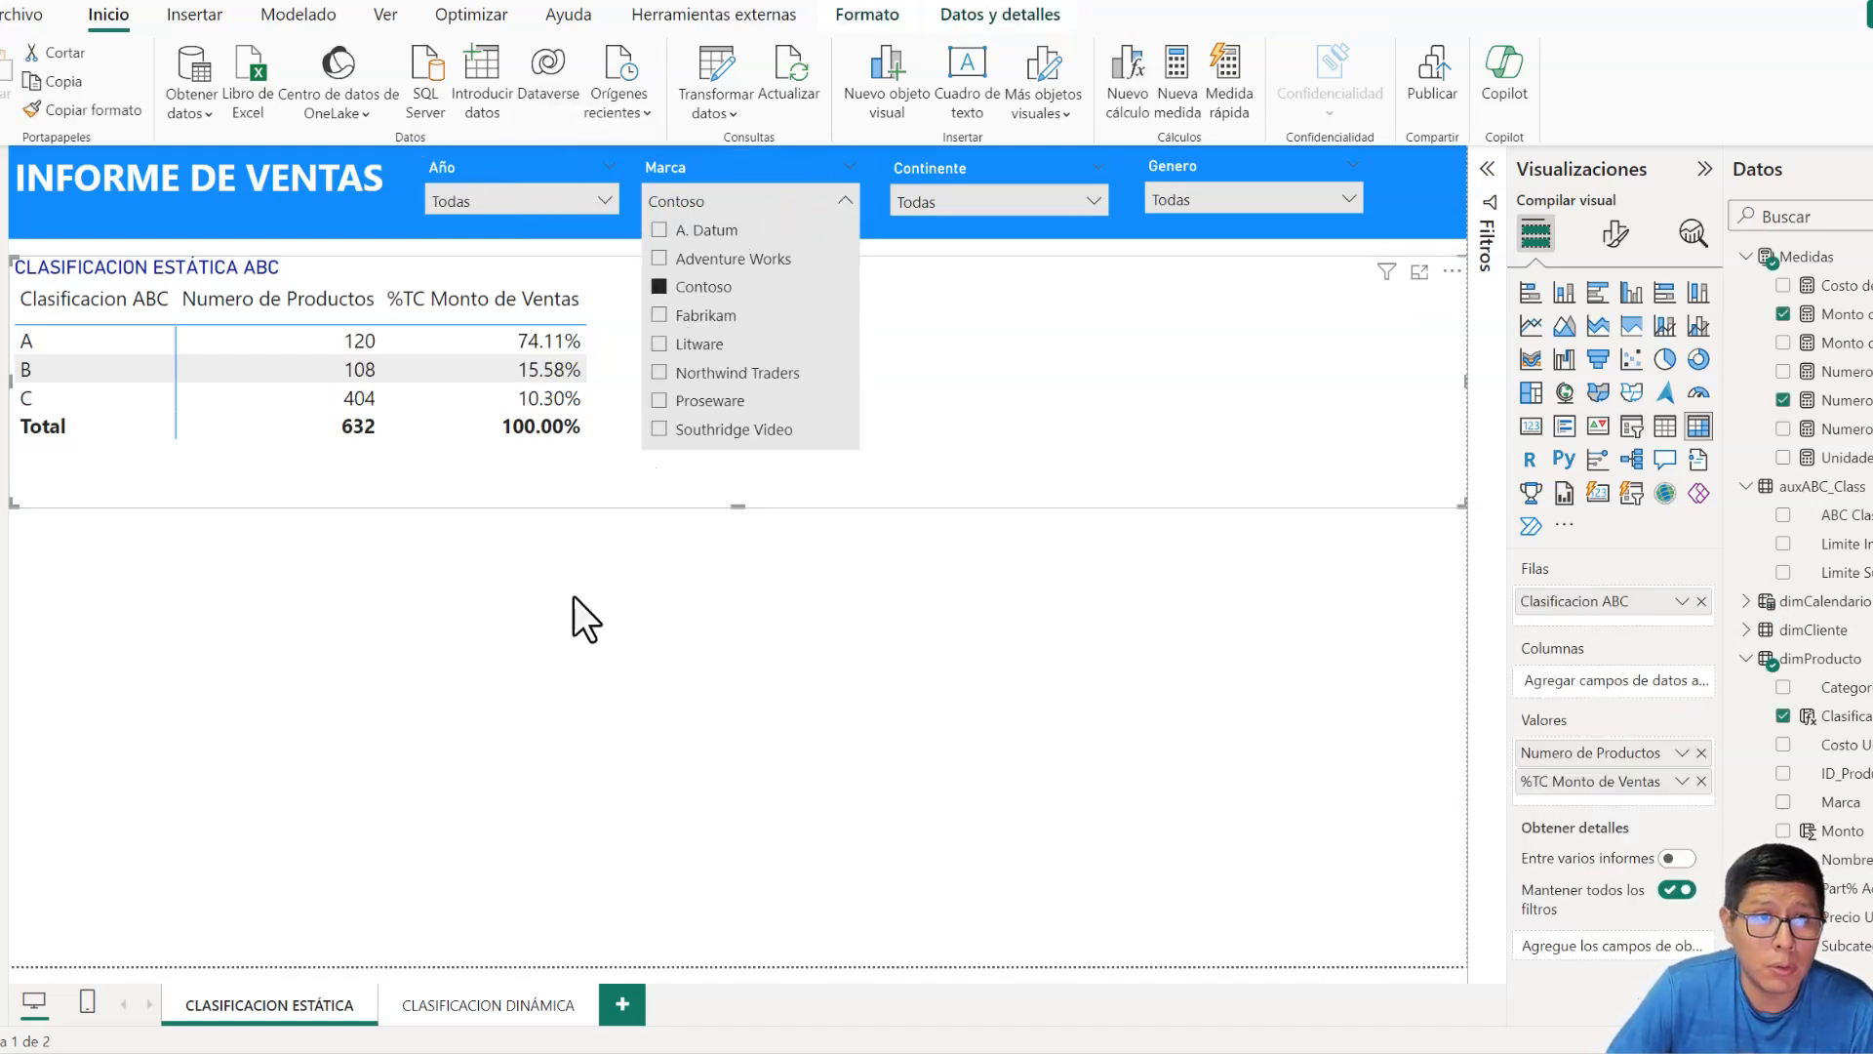
click(573, 595)
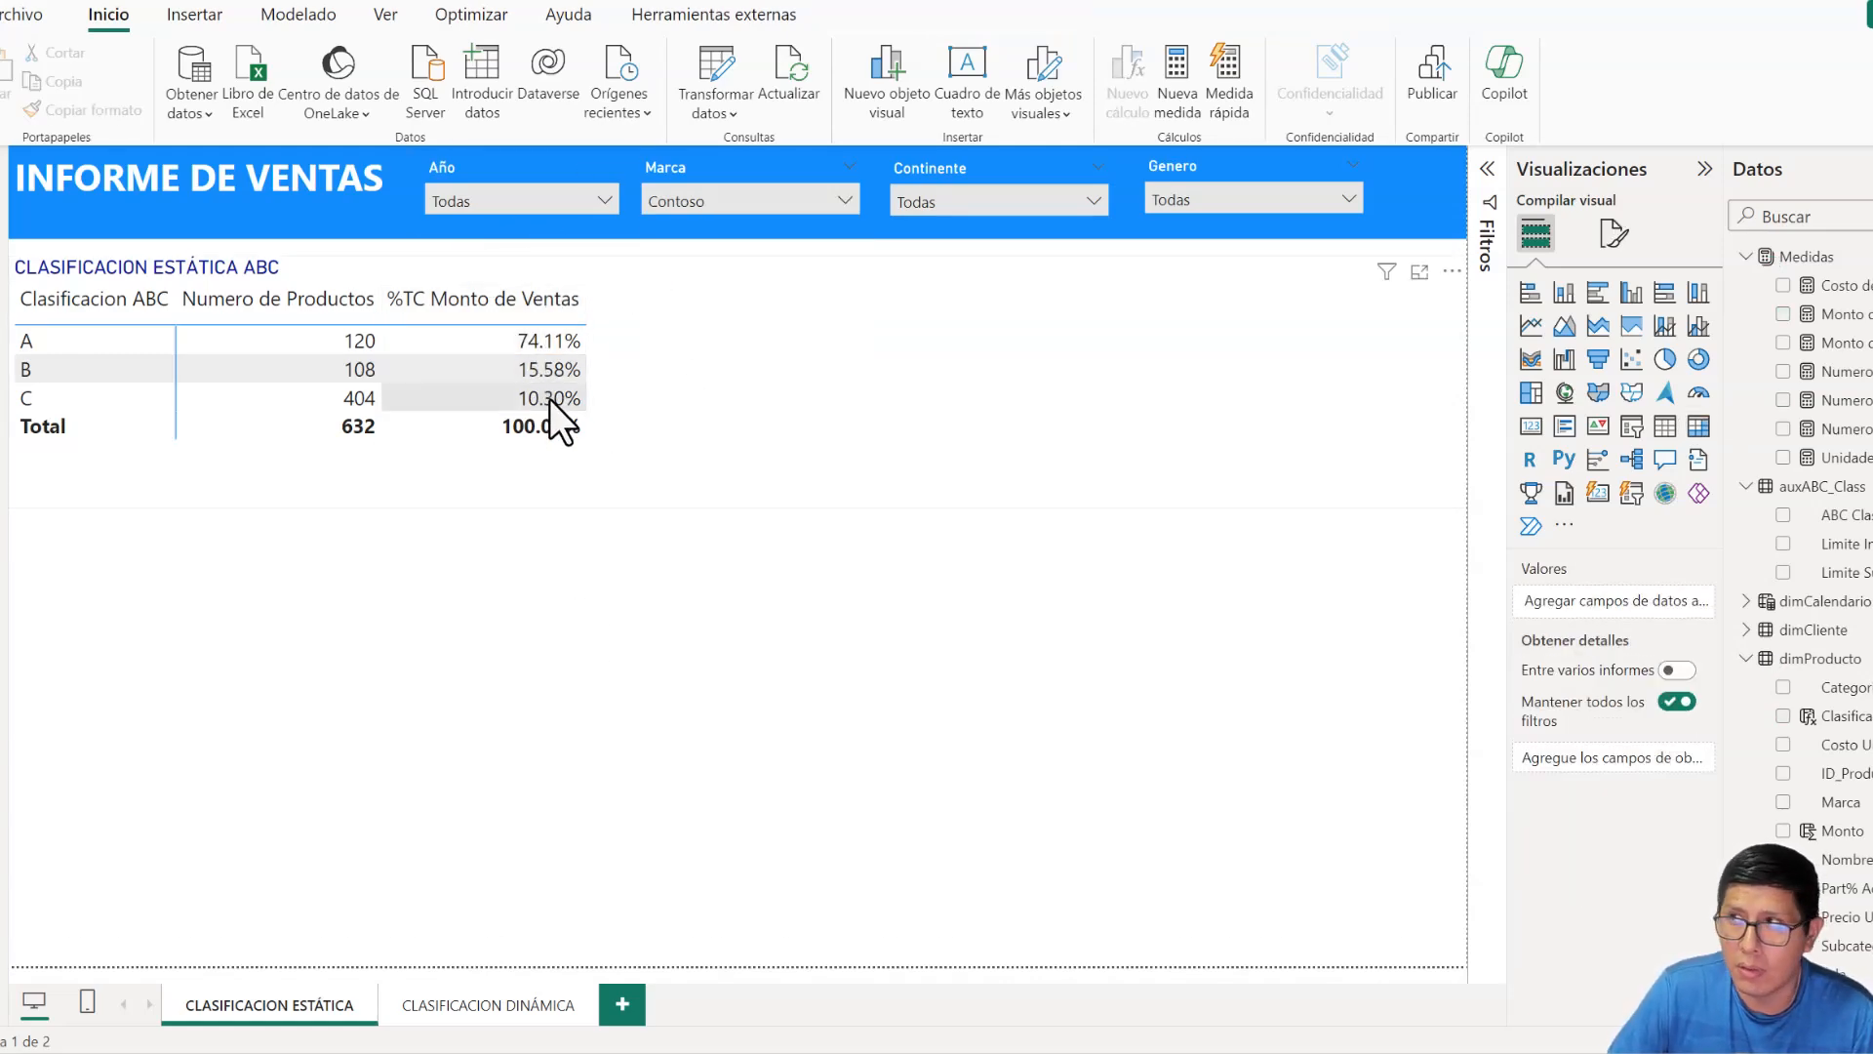
click(1033, 390)
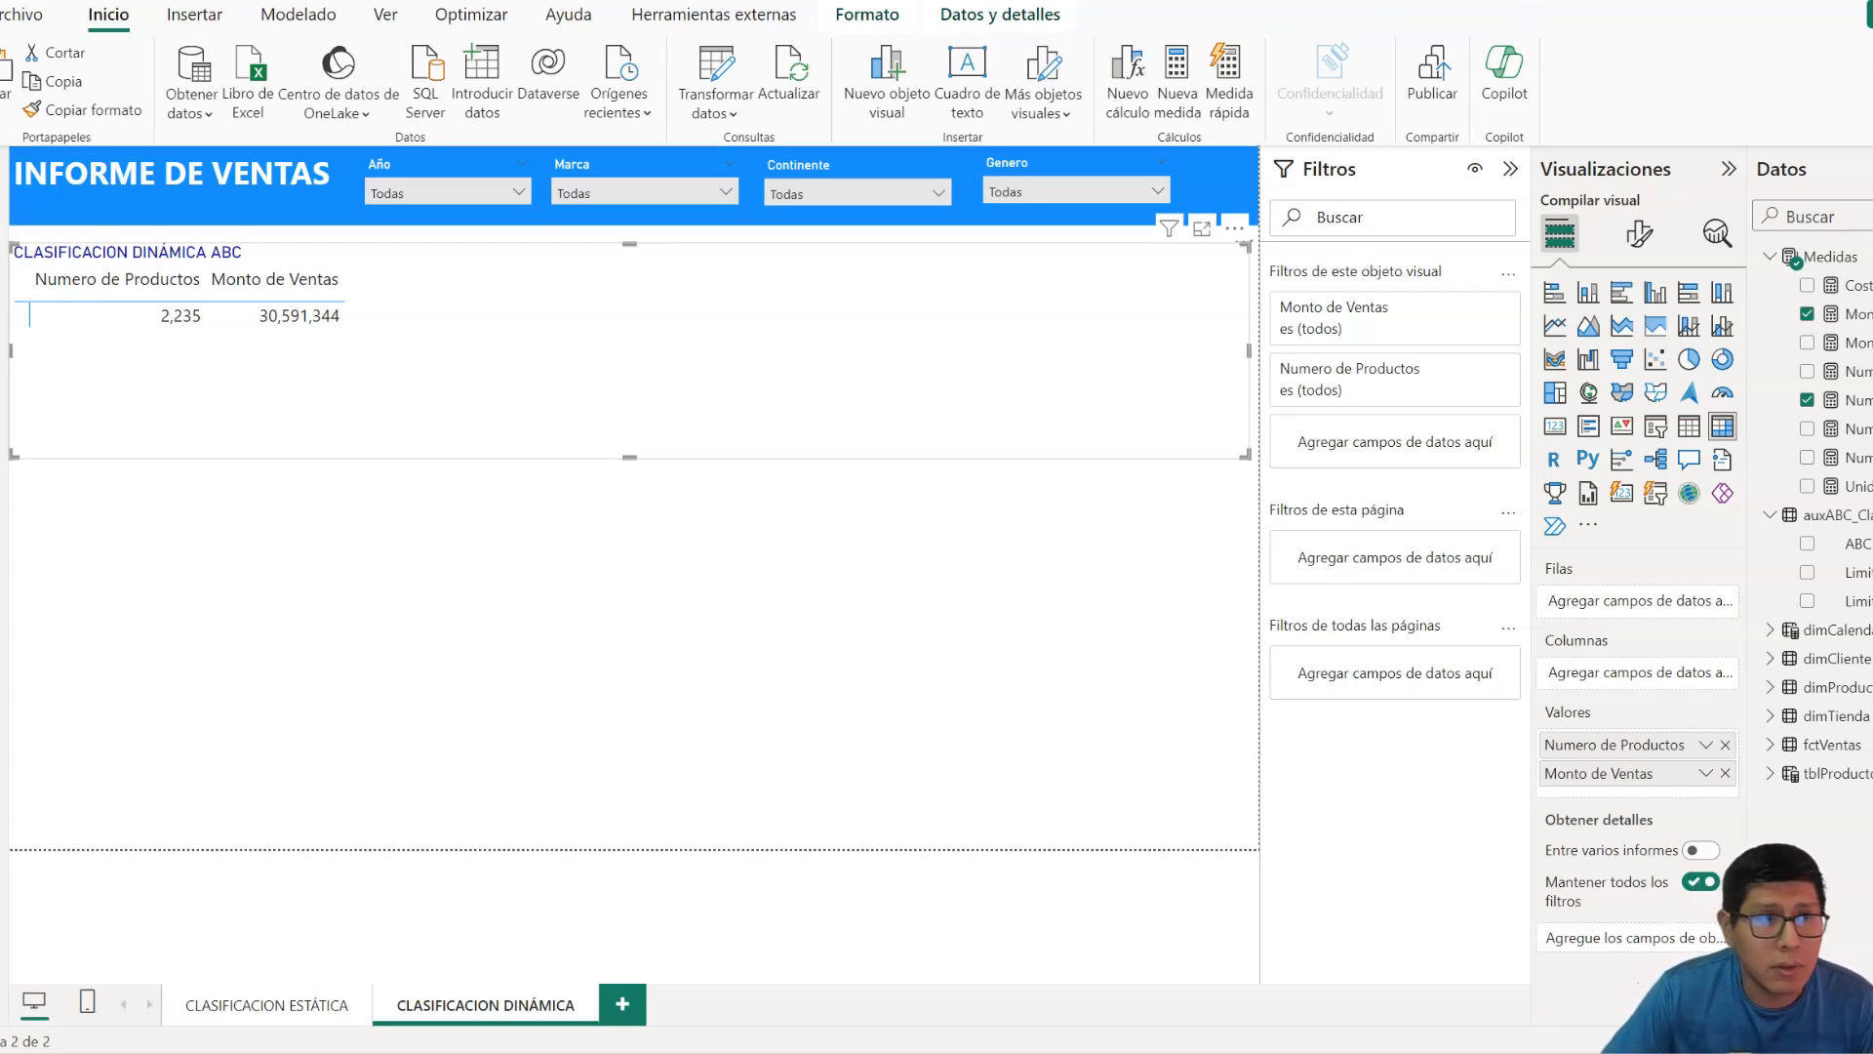
- Examine the Limite Inferior and Limite Superior values of classes A and B in the auxABC_Class configuration table
click(9, 243)
click(342, 212)
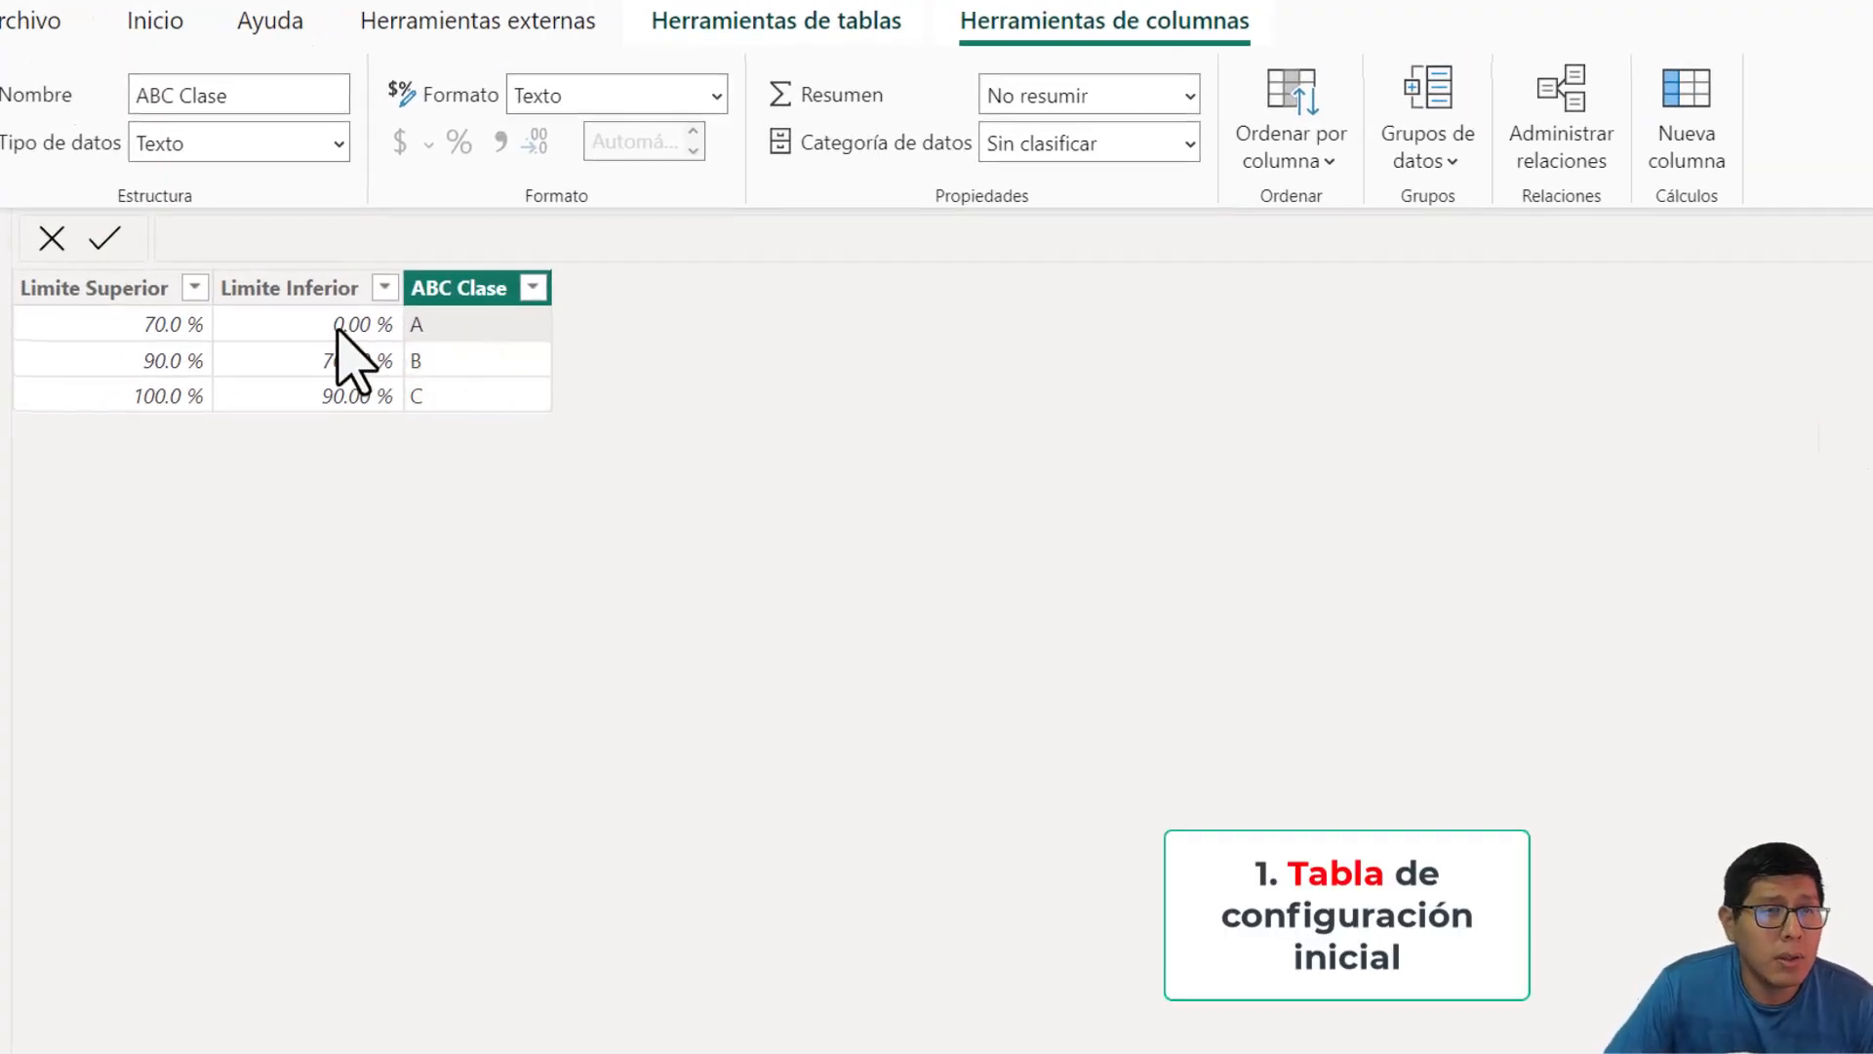
click(338, 330)
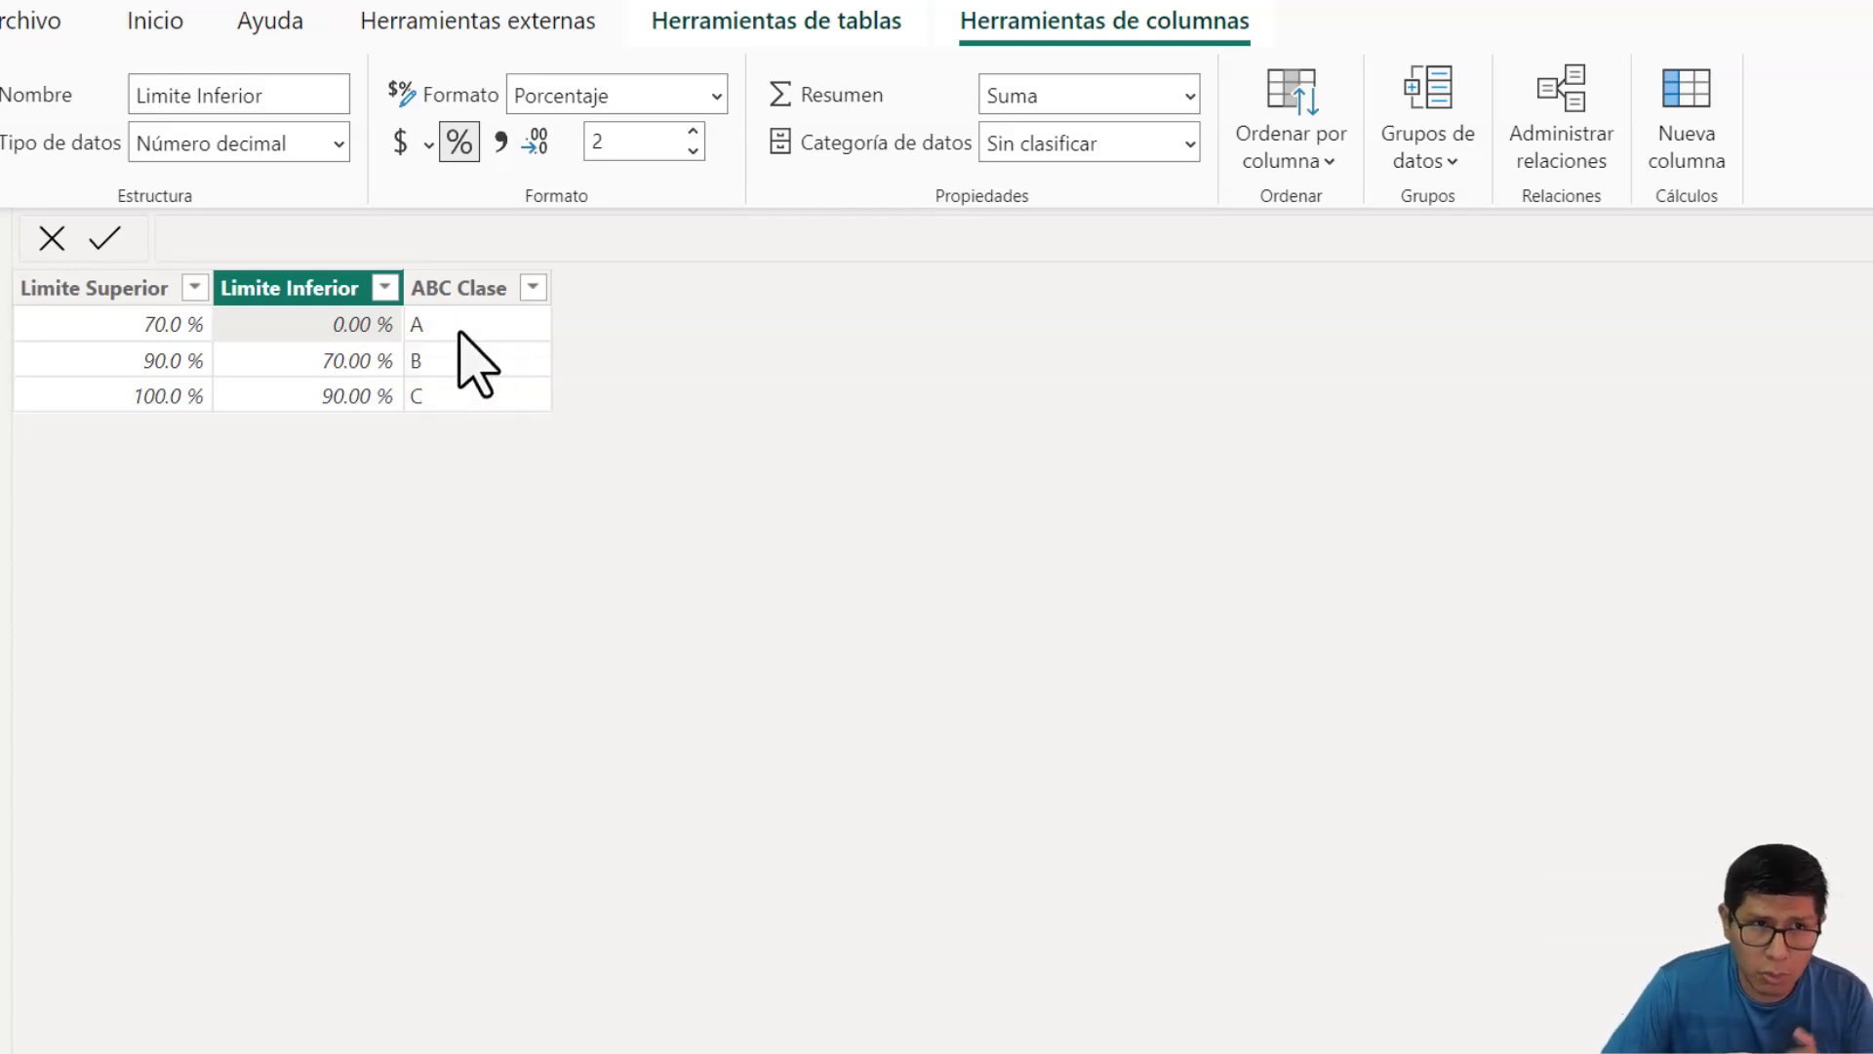
click(458, 334)
click(332, 326)
click(144, 325)
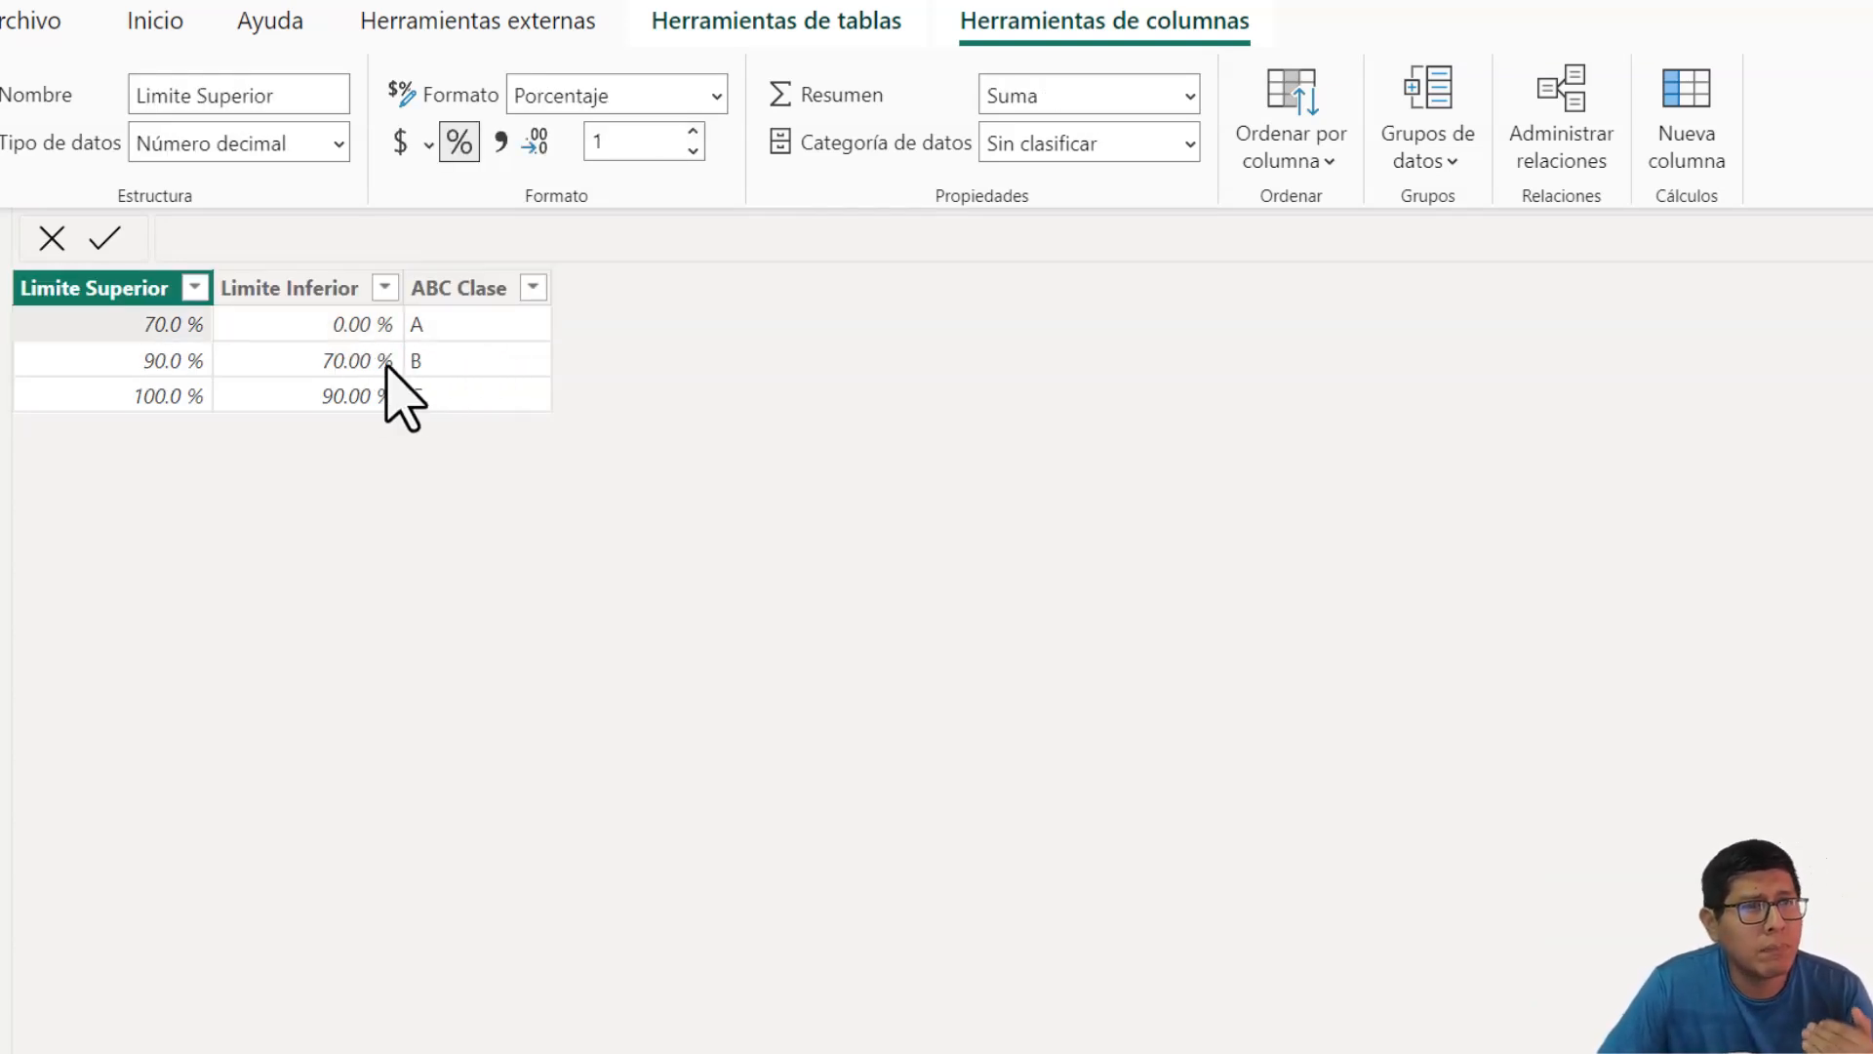
click(424, 367)
click(343, 363)
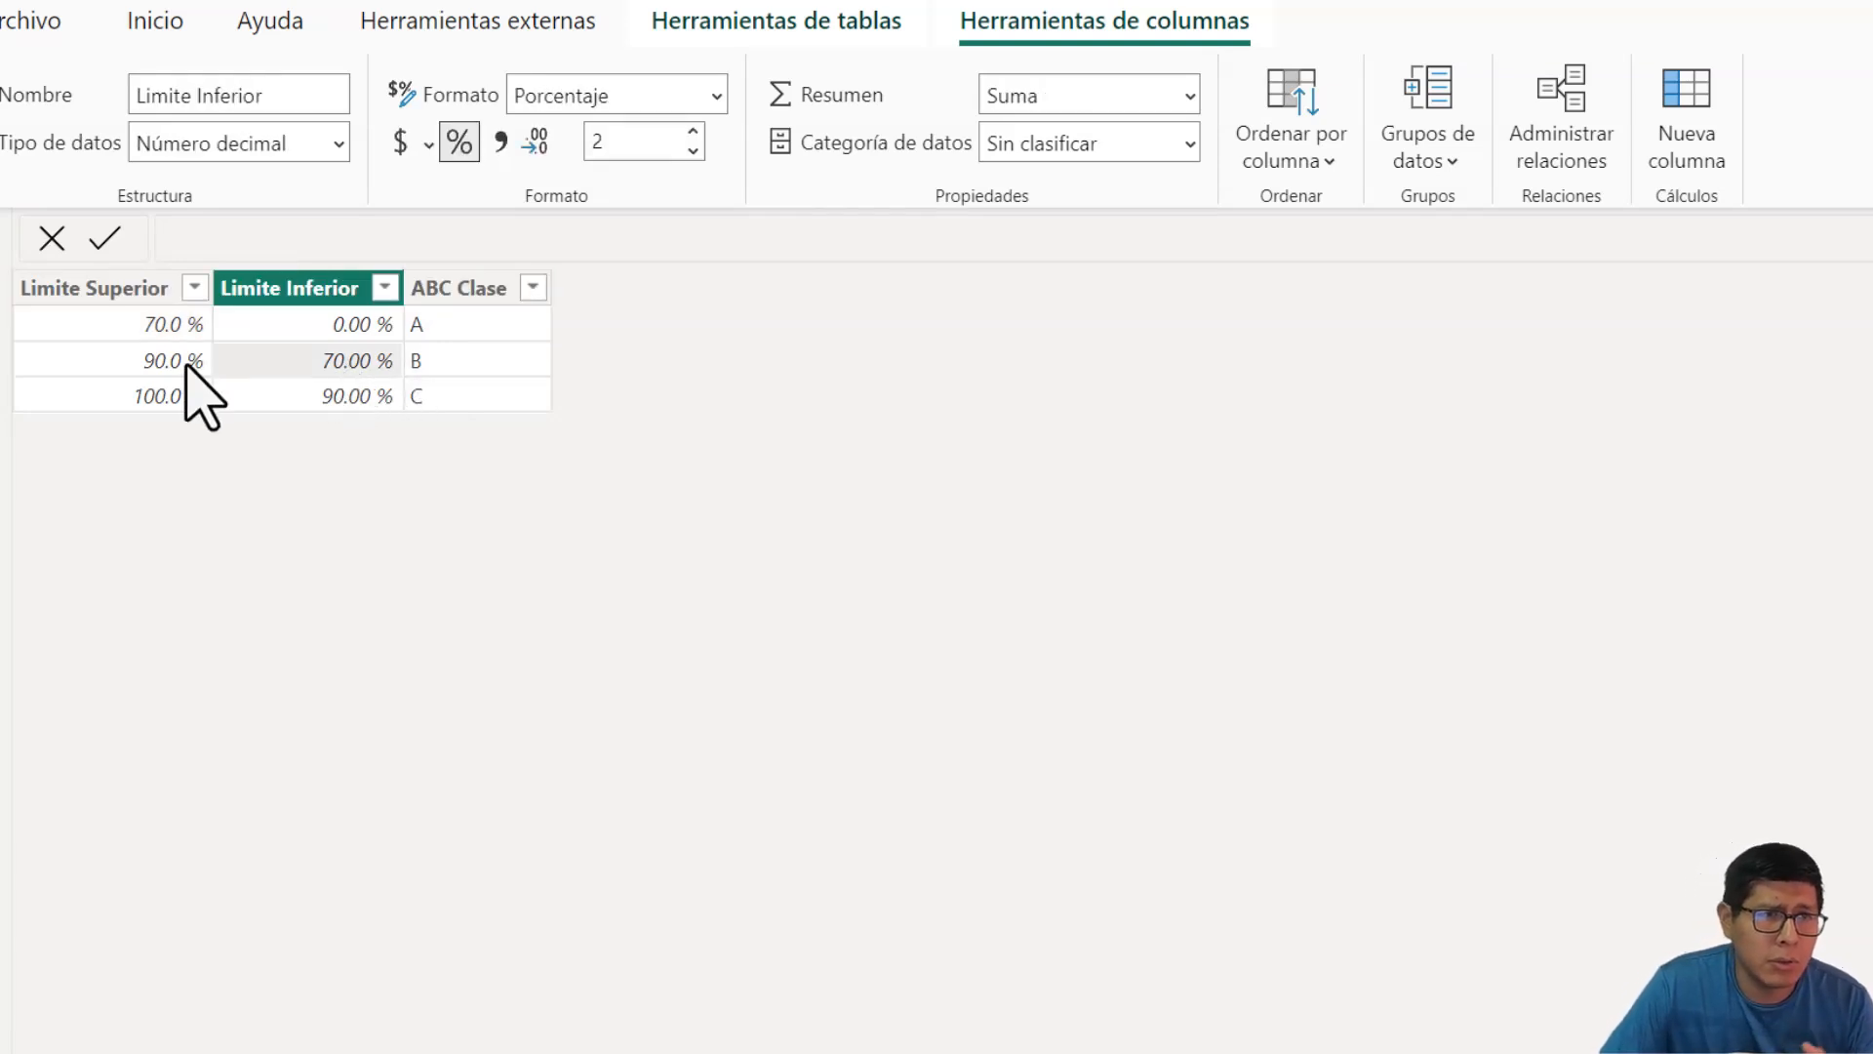
click(154, 375)
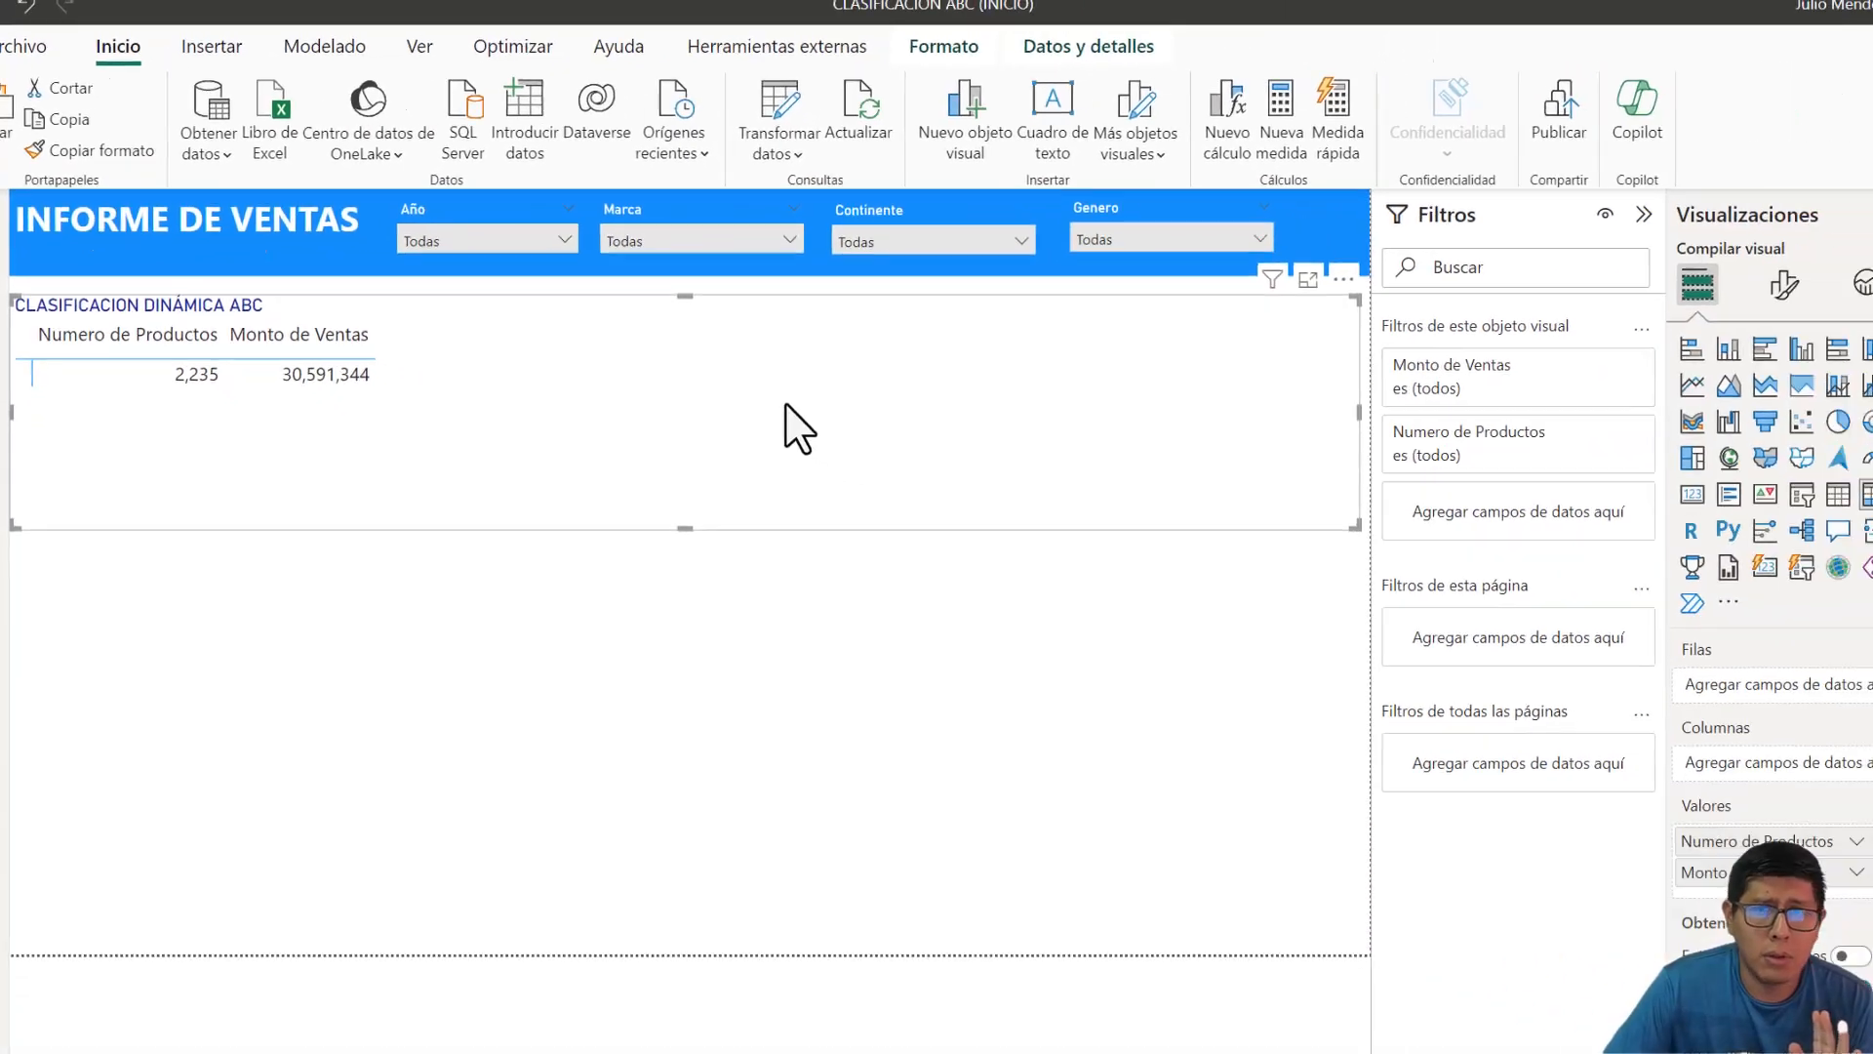
- Add the ABC Clase field from auxABC_Clase to the rows of the dynamic classification matrix
drag(1849, 582, 1631, 638)
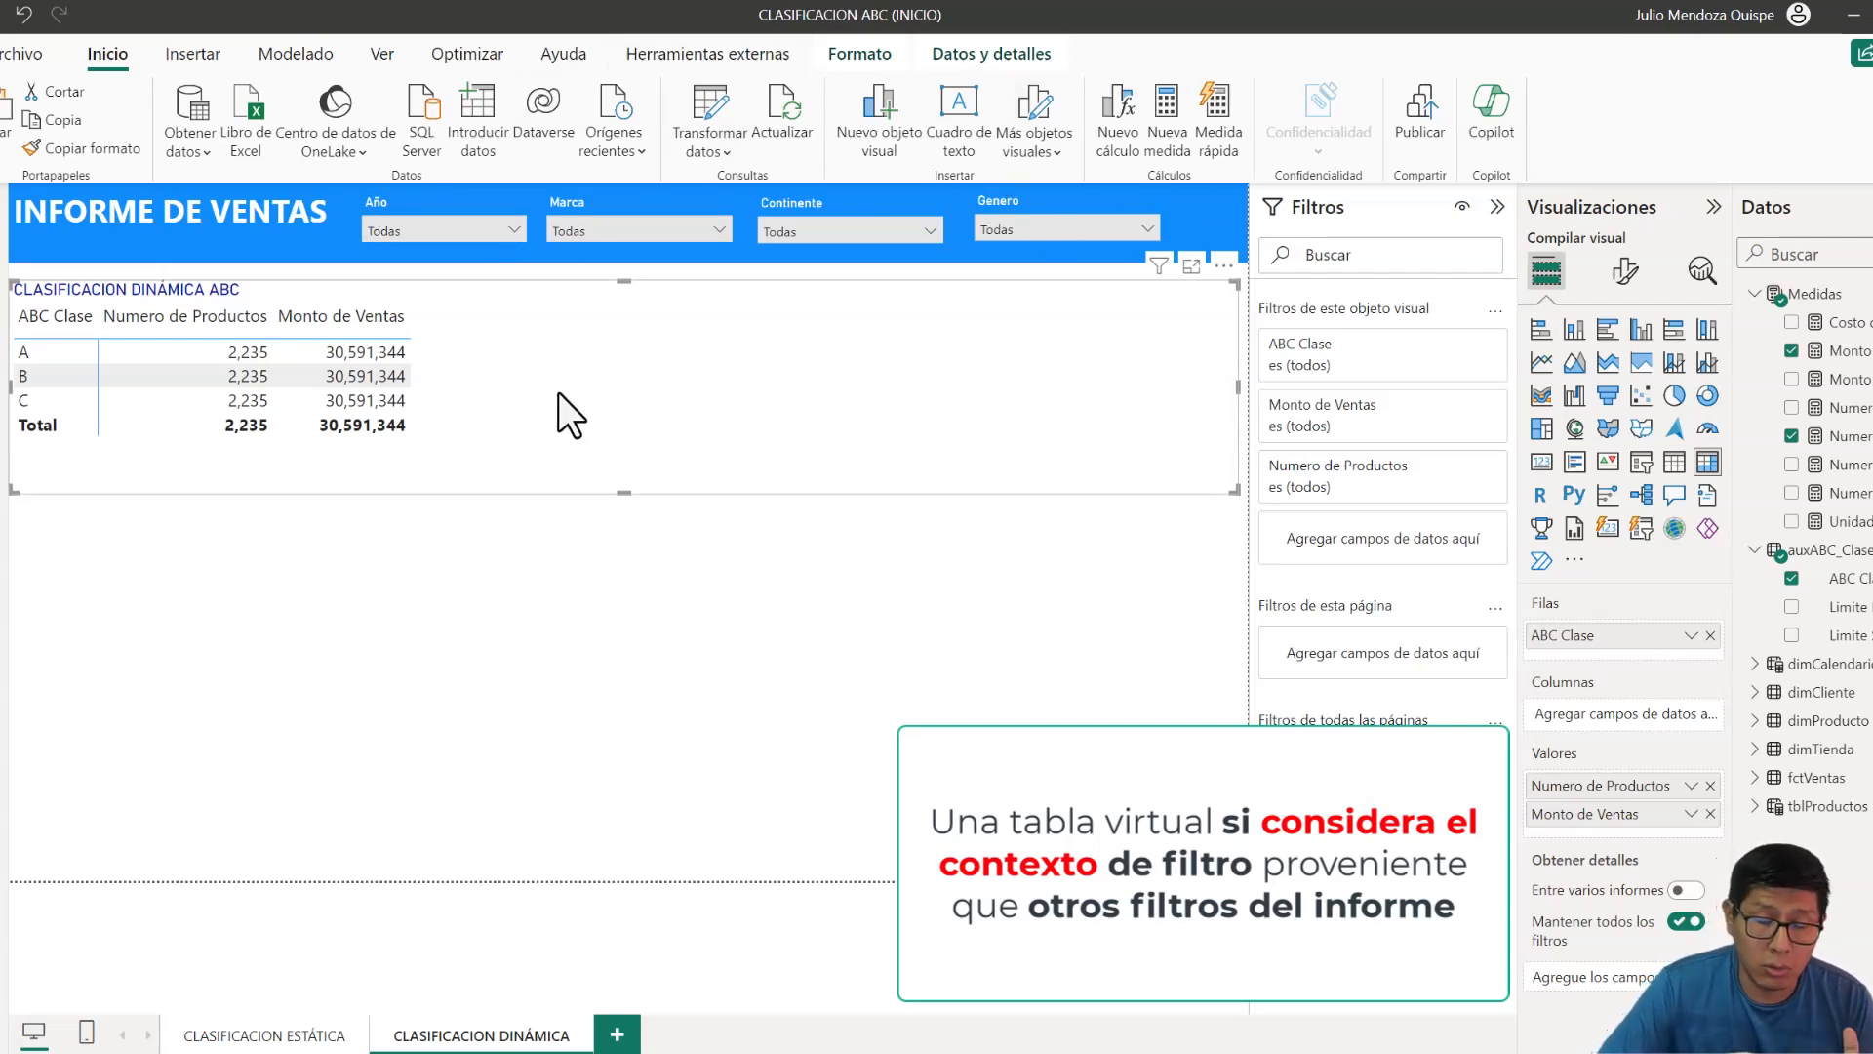
click(820, 646)
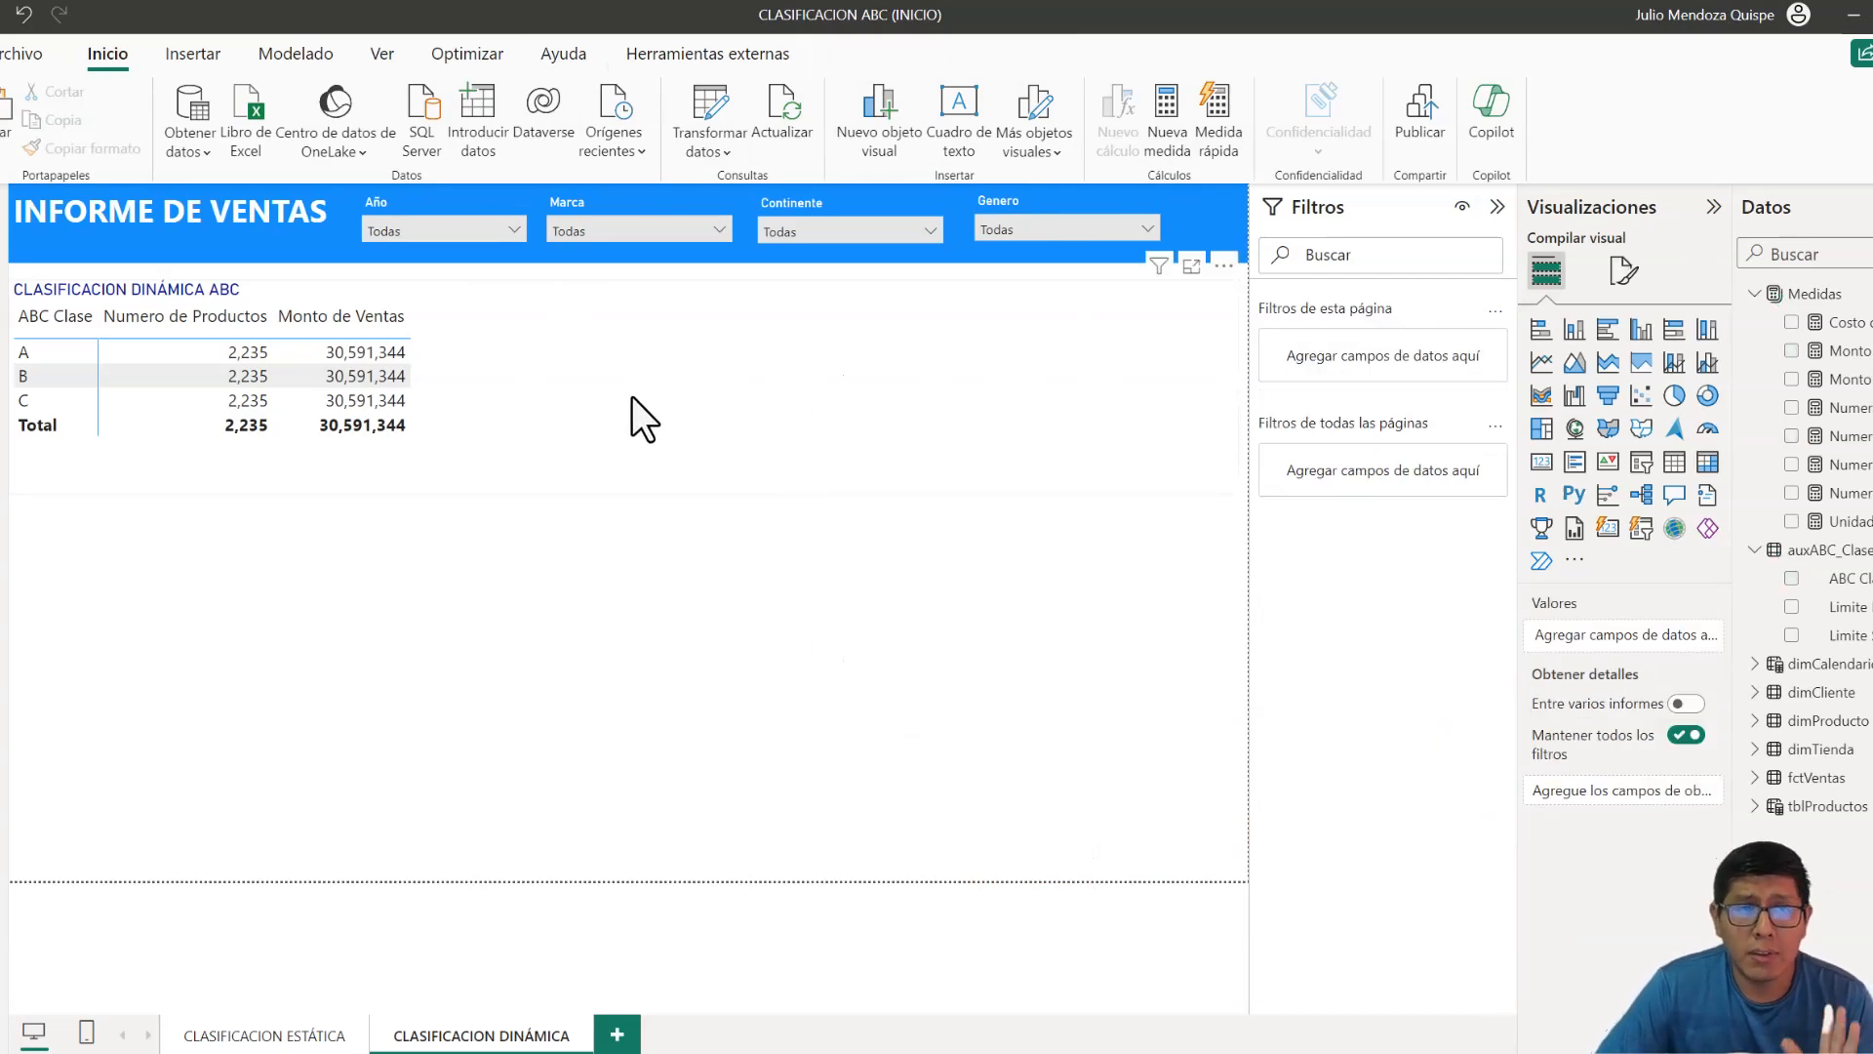
- Open the tblProductos table's data and replace its placeholder expression with VAR MontoTotal = [Monto de Ventas]
click(1816, 806)
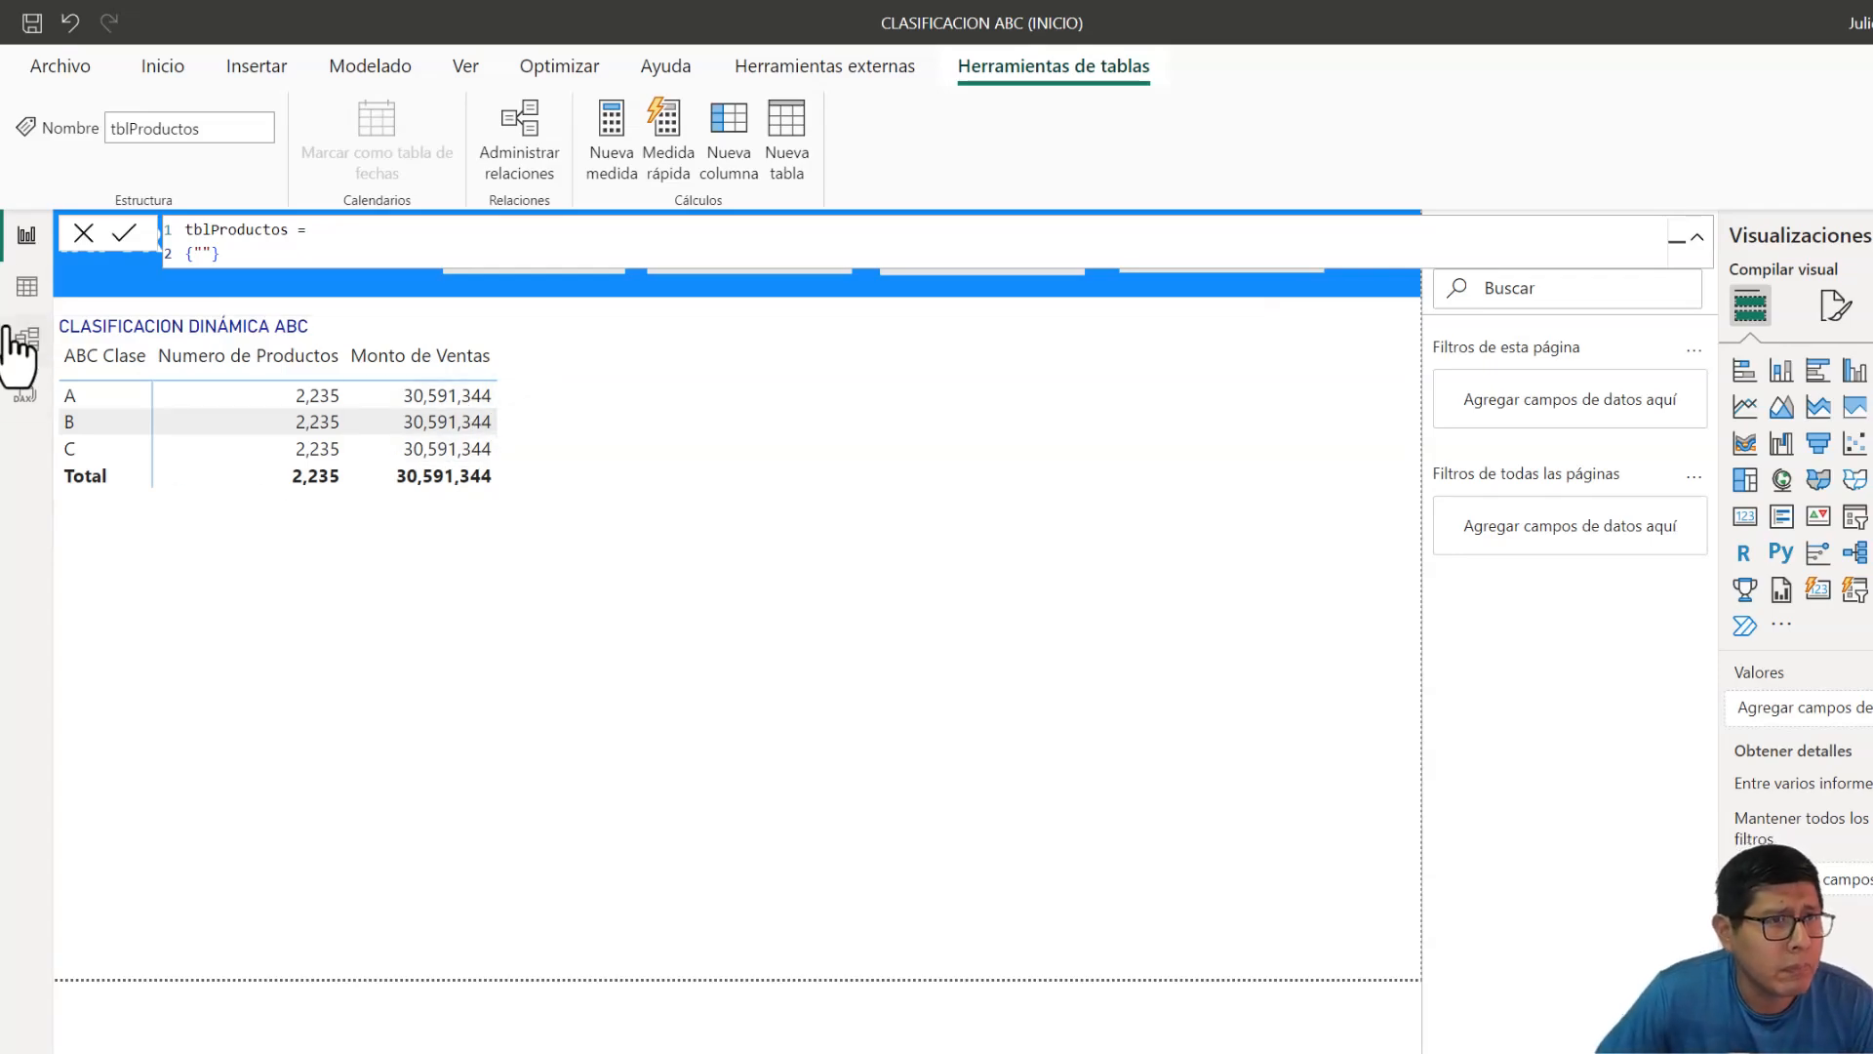
click(26, 286)
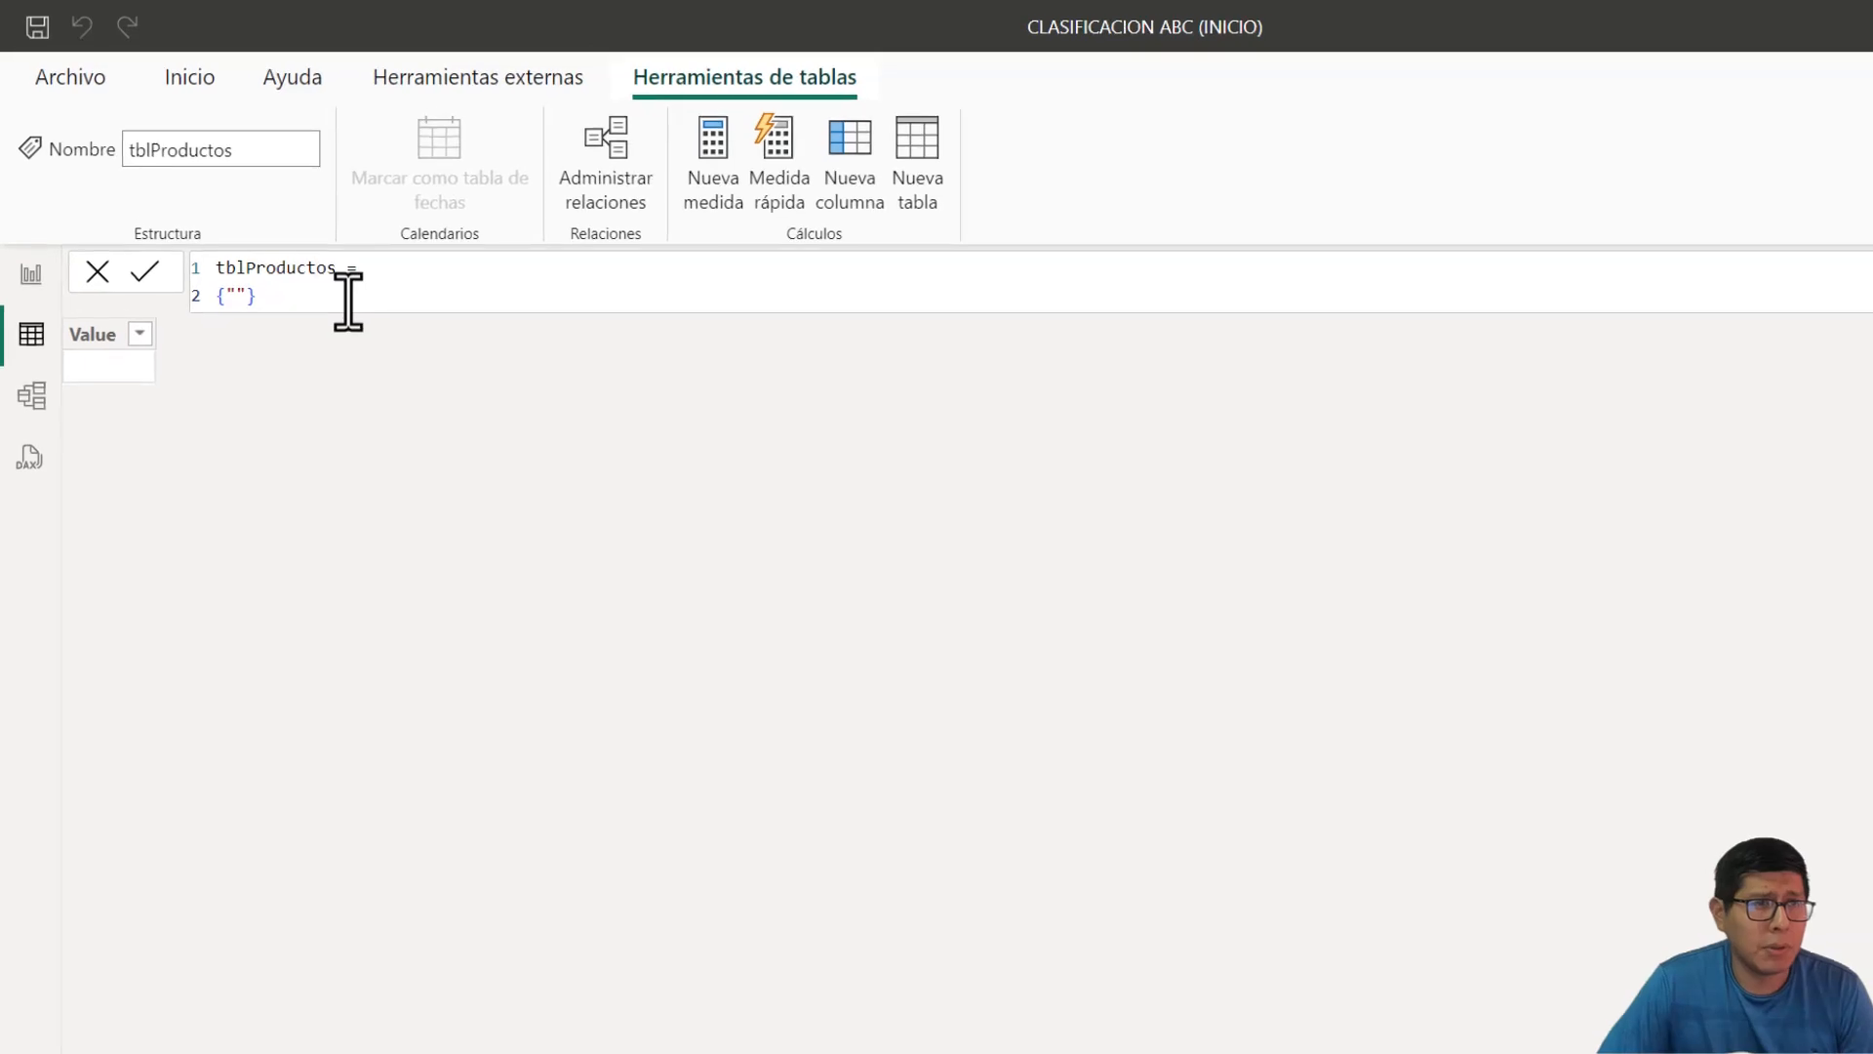
drag(302, 263, 187, 262)
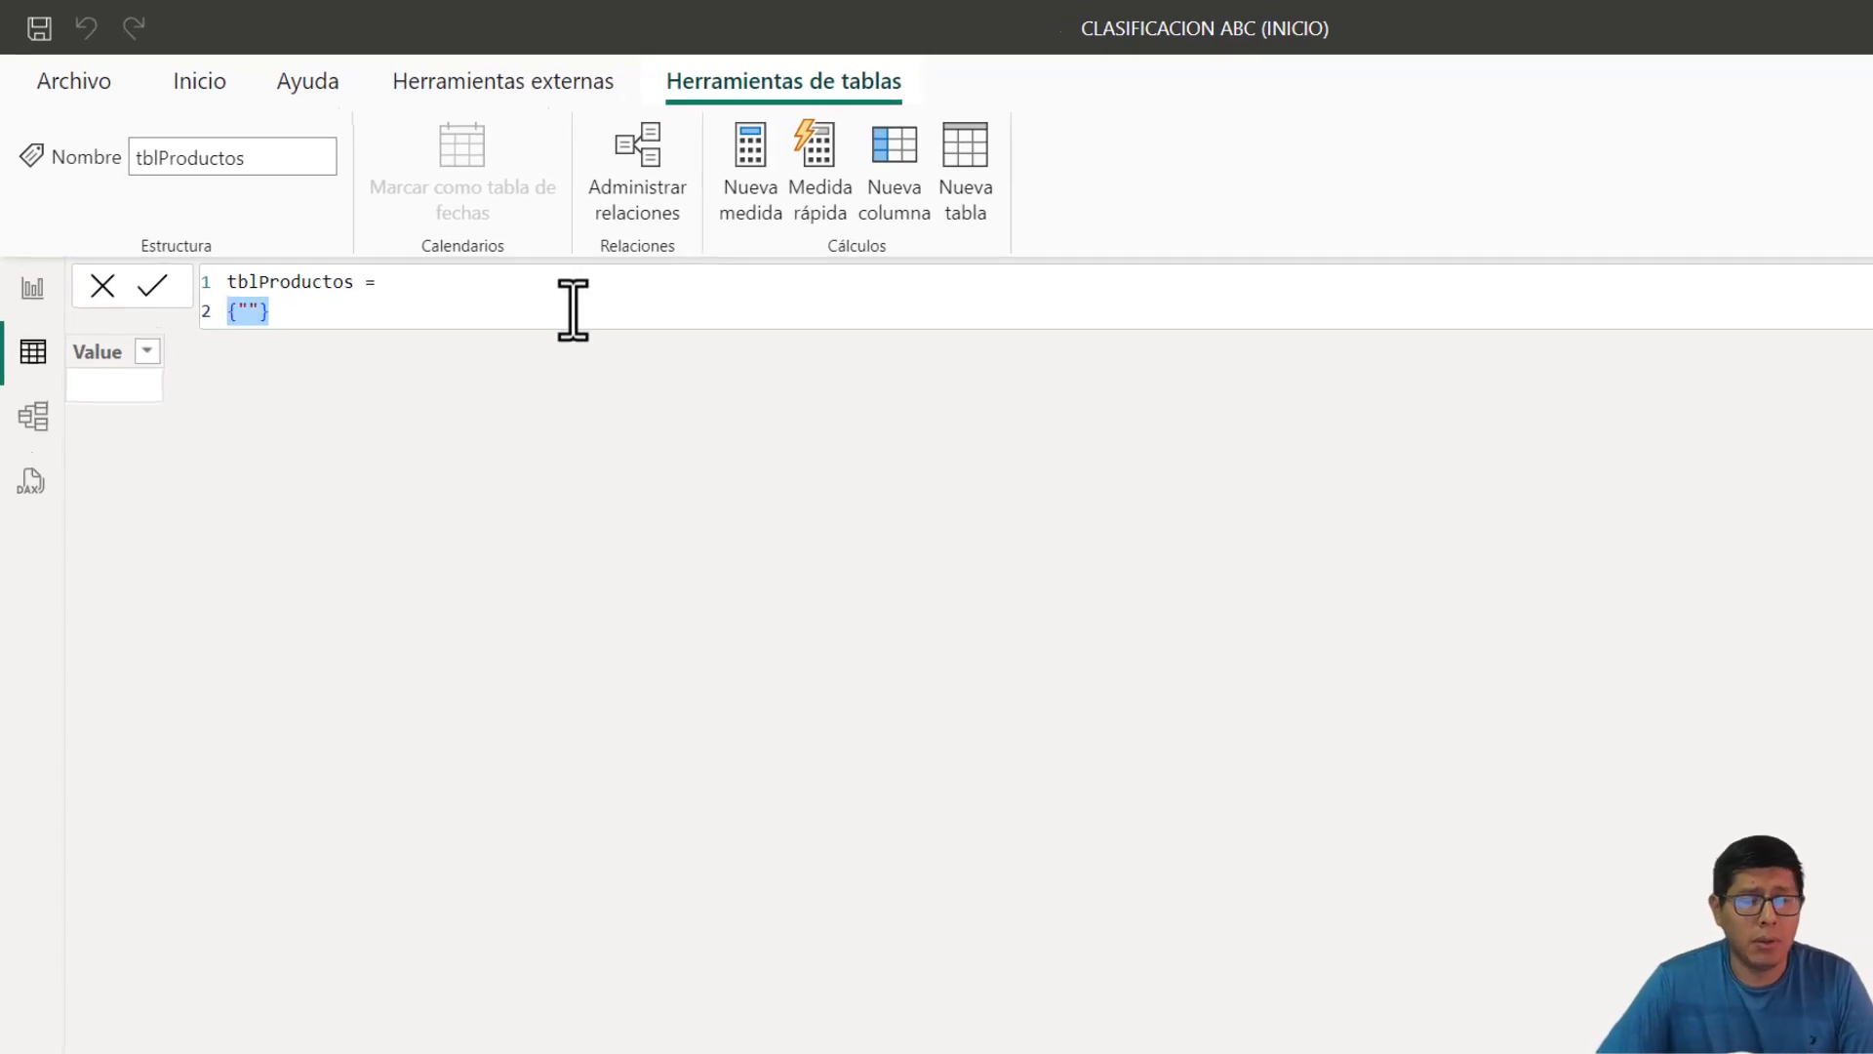
text(V)
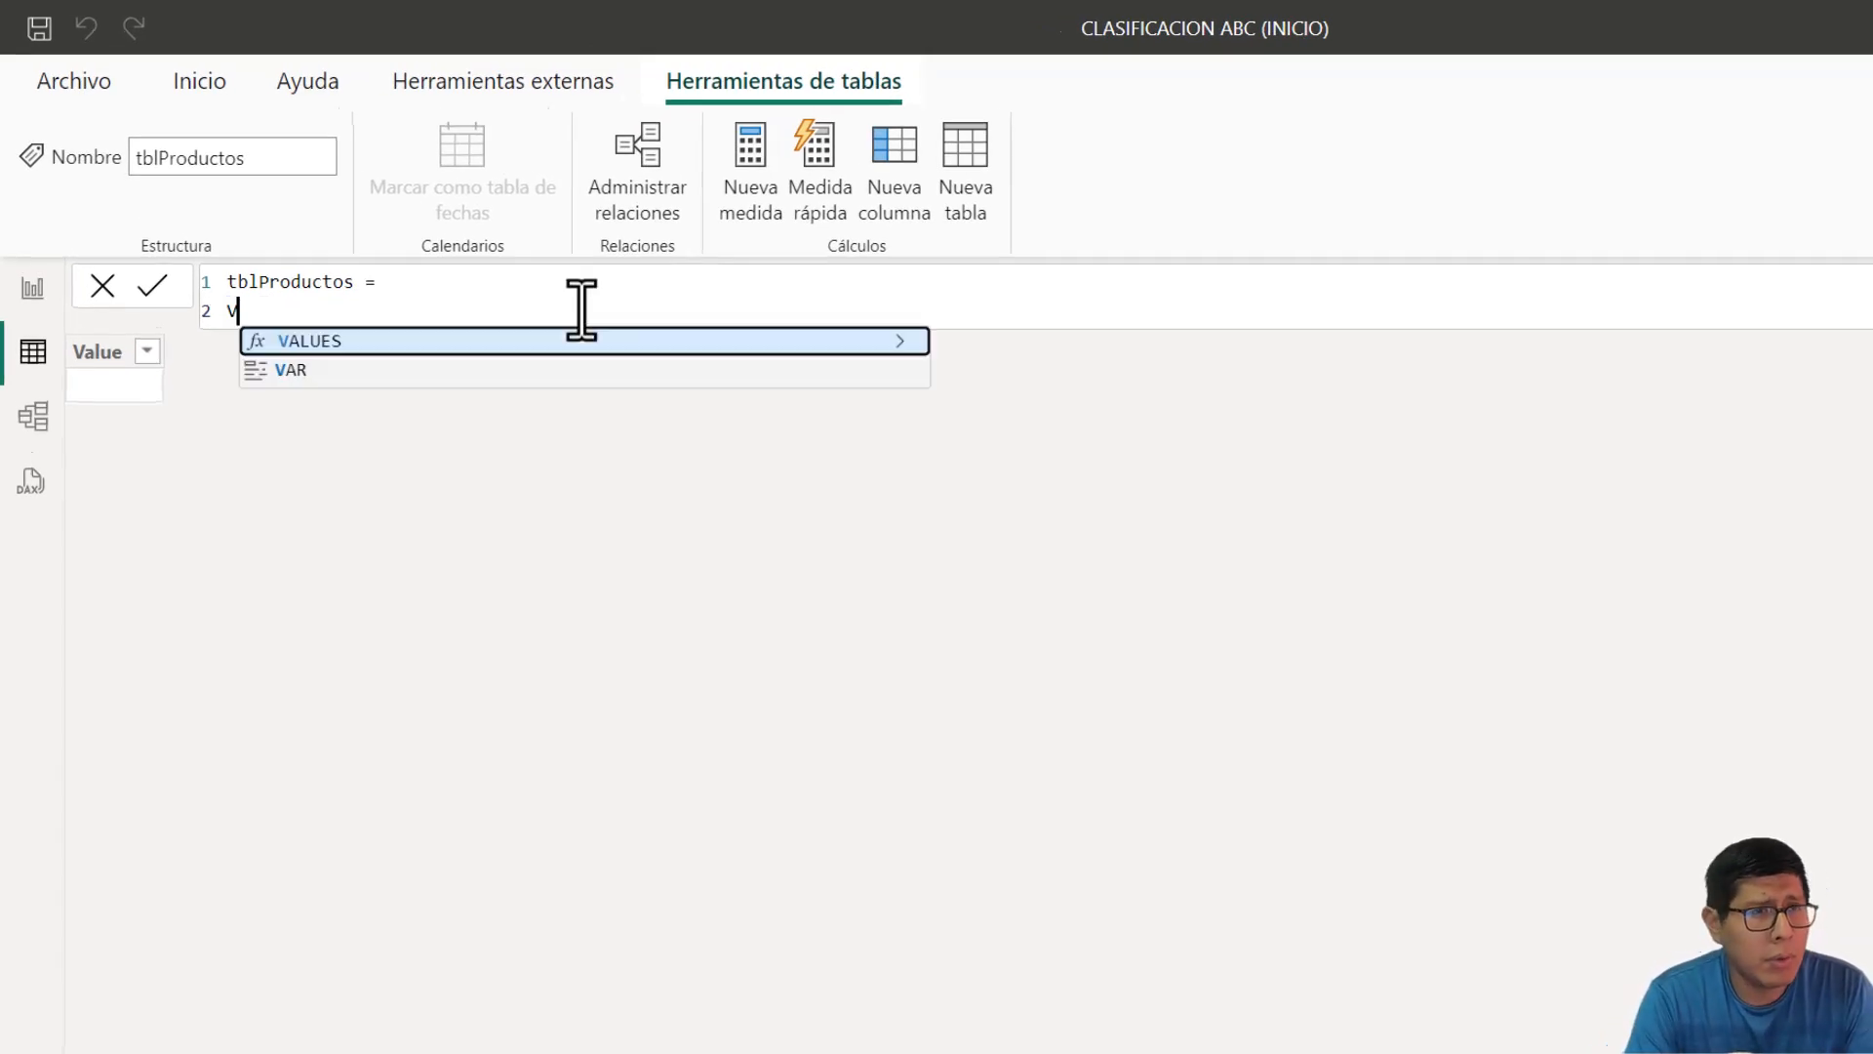
text(AR Mo)
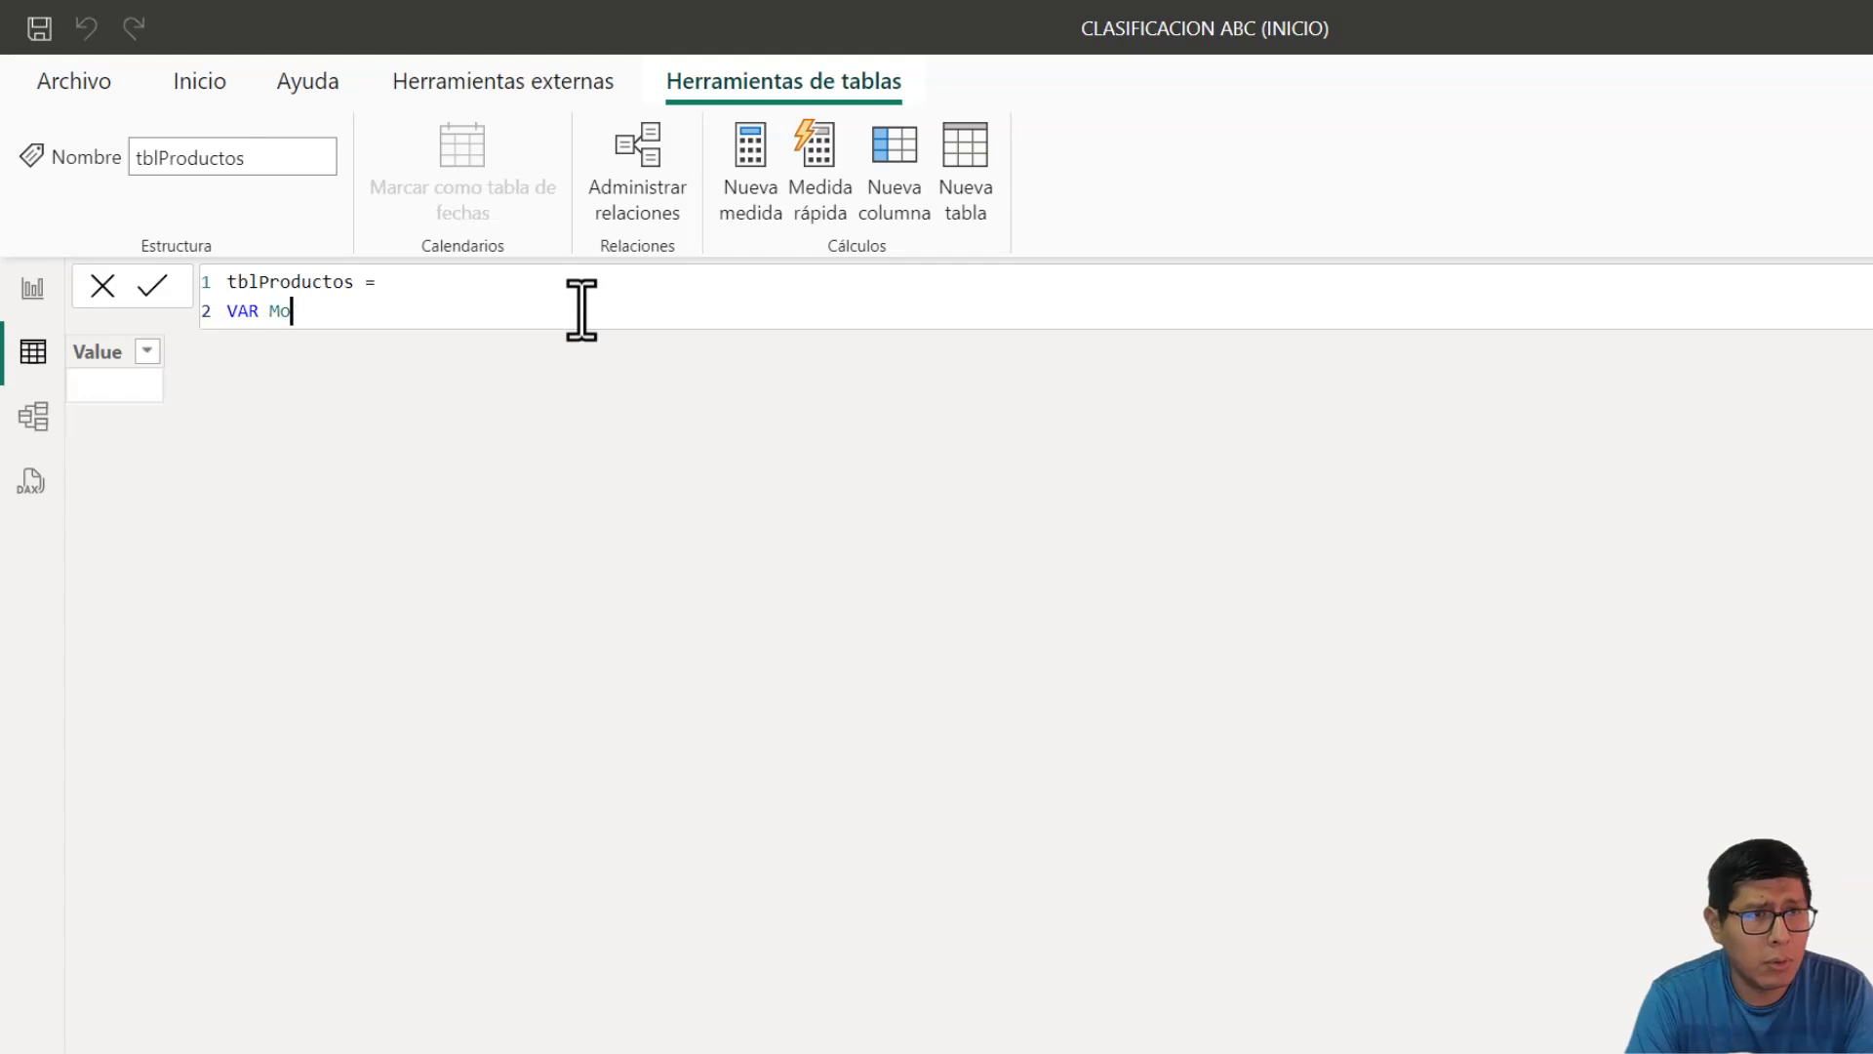
text(ntoTota)
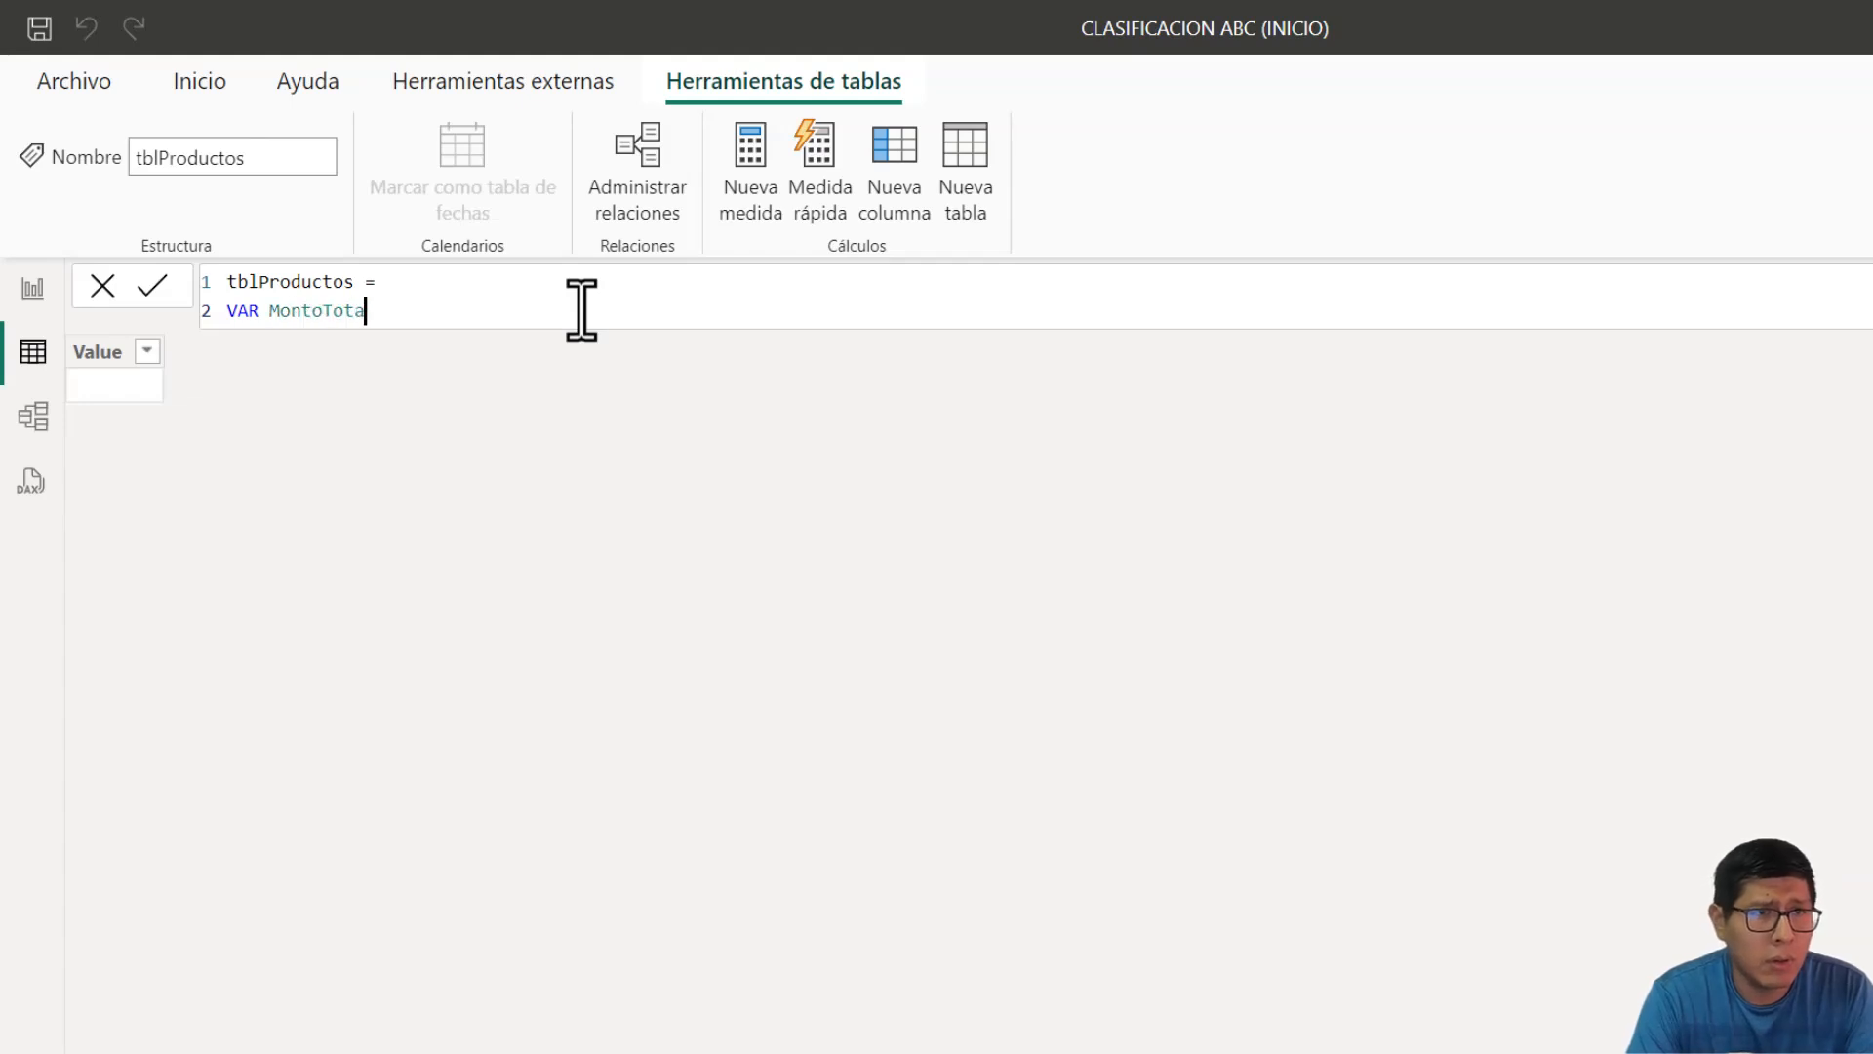
text(l = [M)
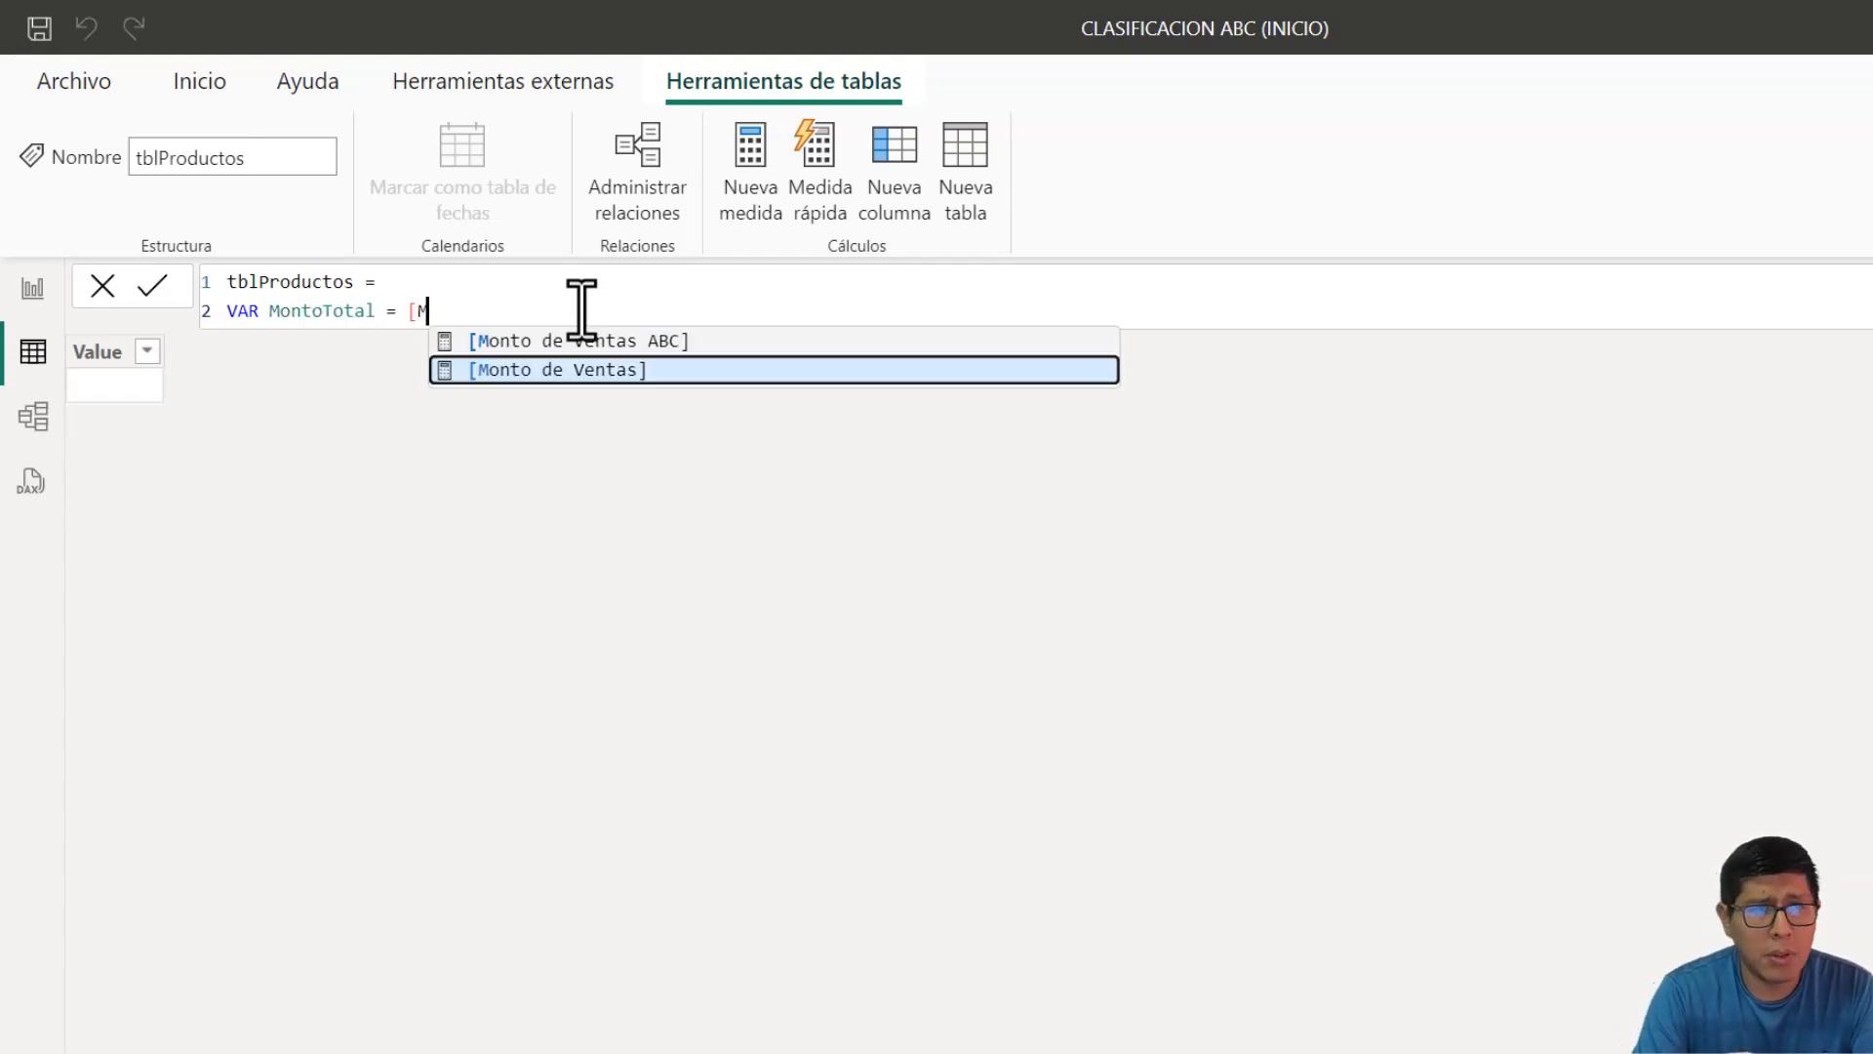
key(Tab)
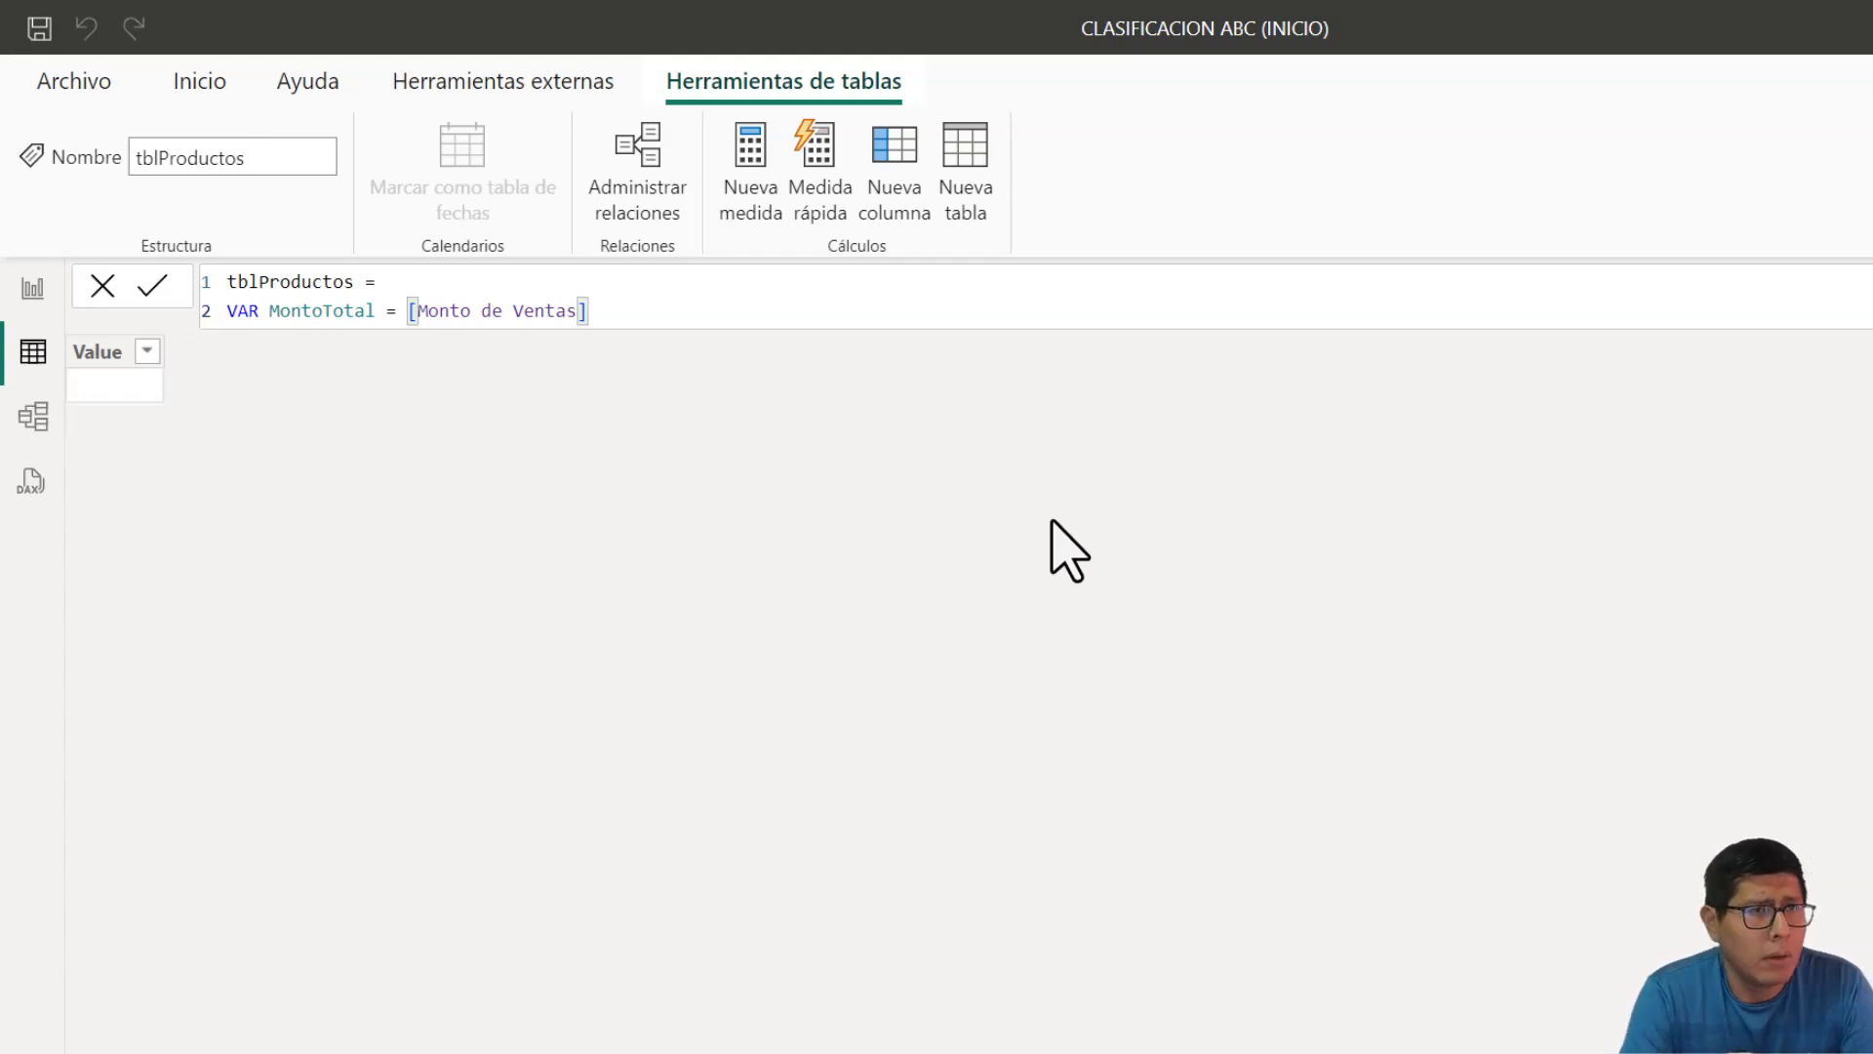
- Add a variable tblInicial to the tblProductos formula, defined as VALUES(fctVentas[ID_Producto])
key(Return)
text(VAR)
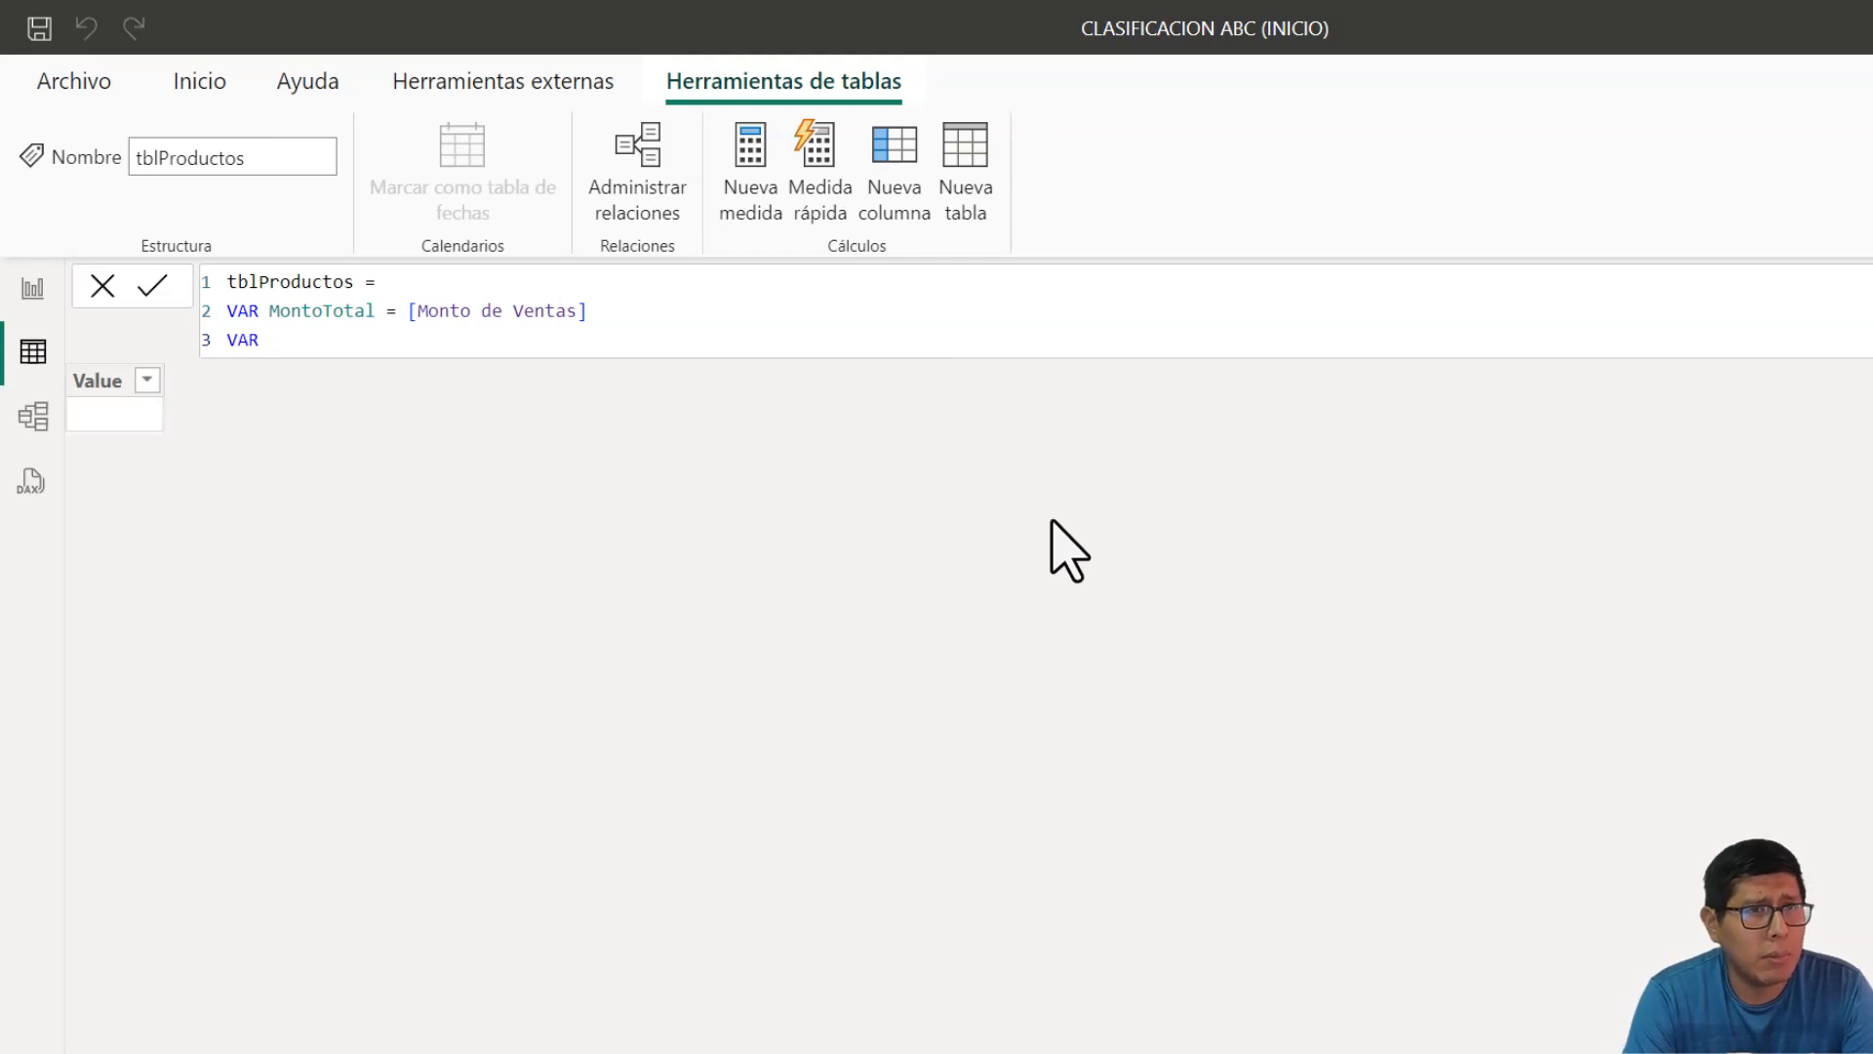
text( t)
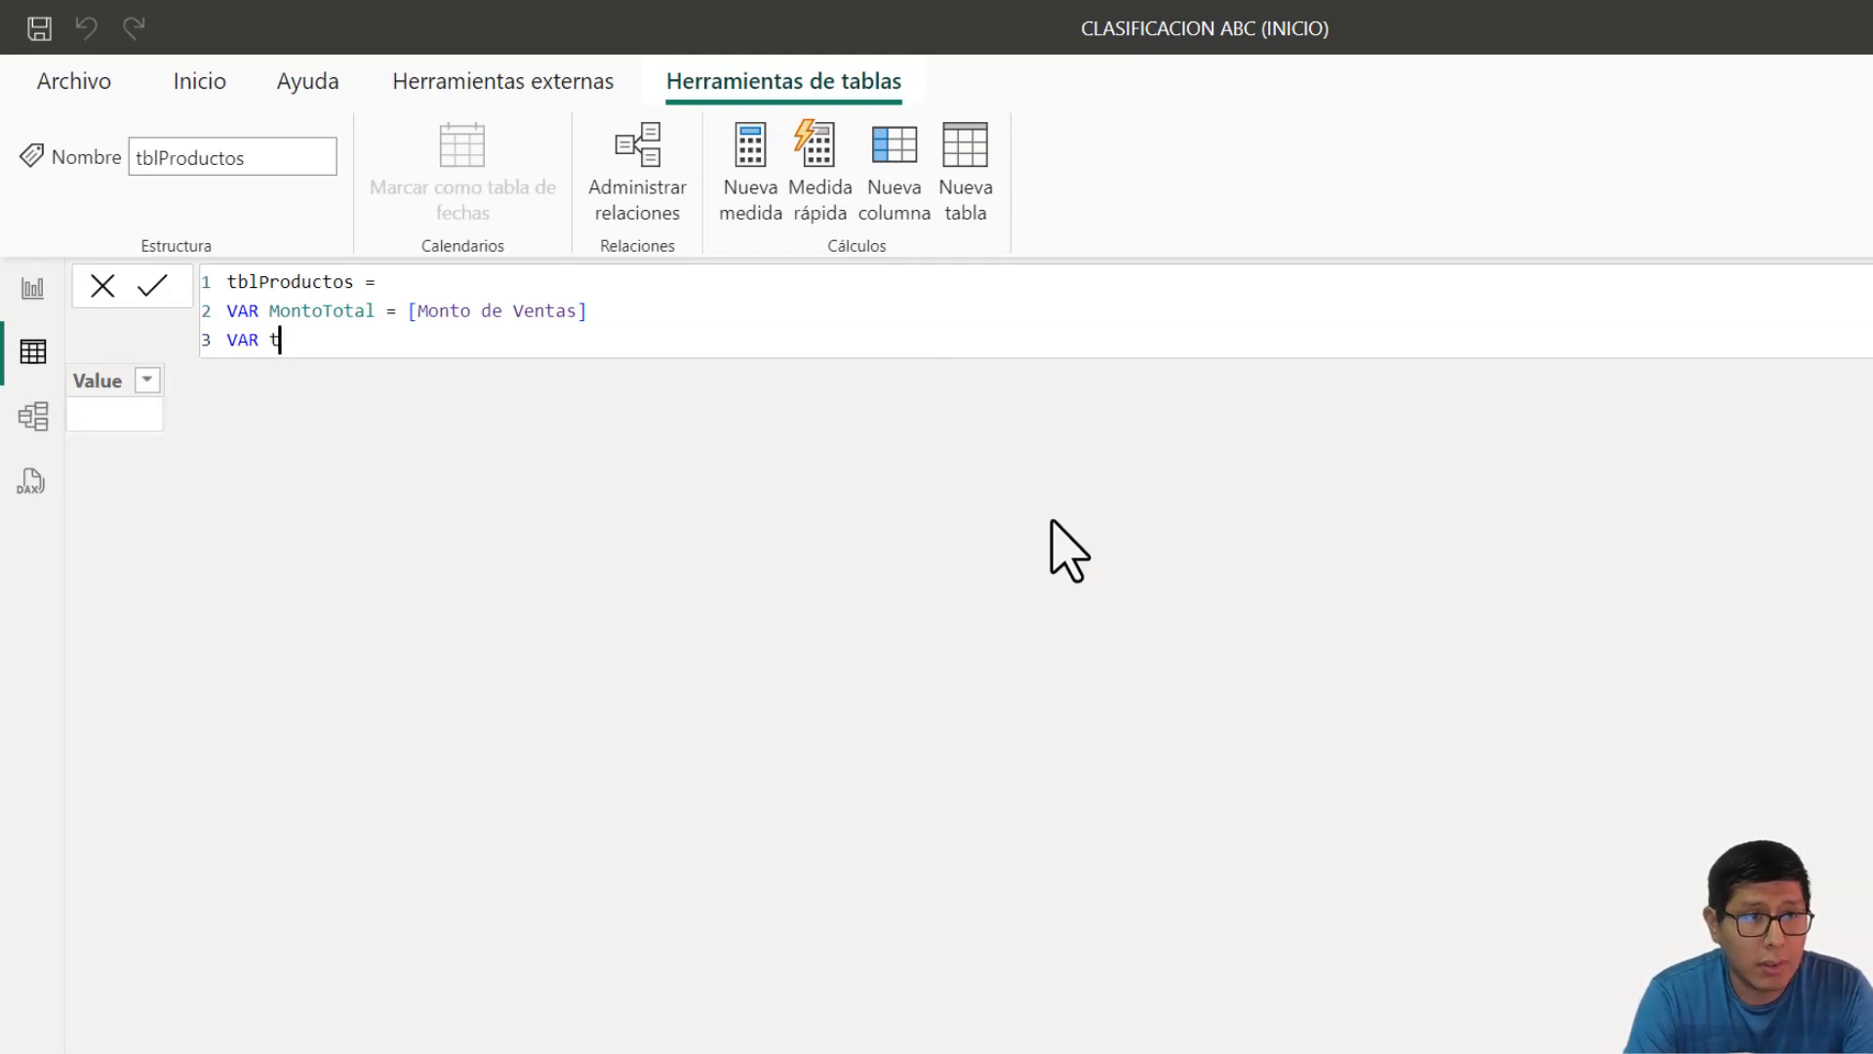
text(blInicia)
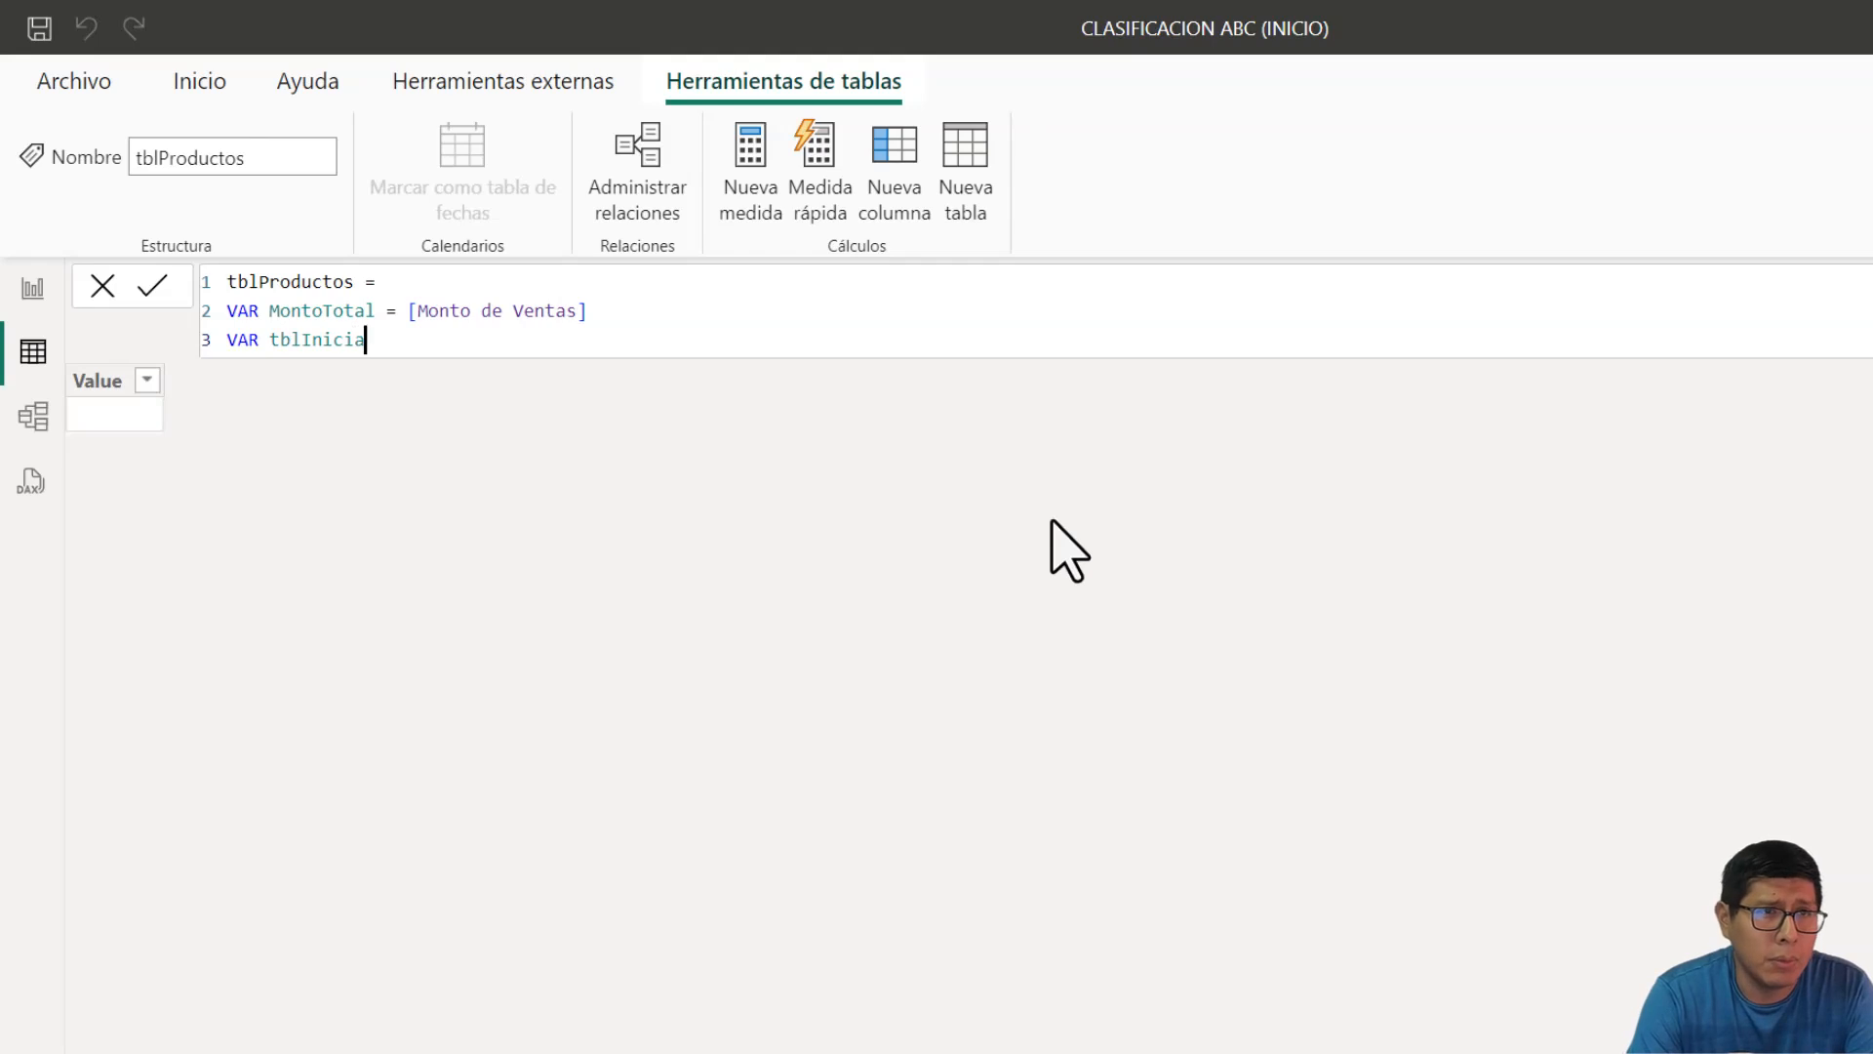
text(l =)
key(Return)
text(val)
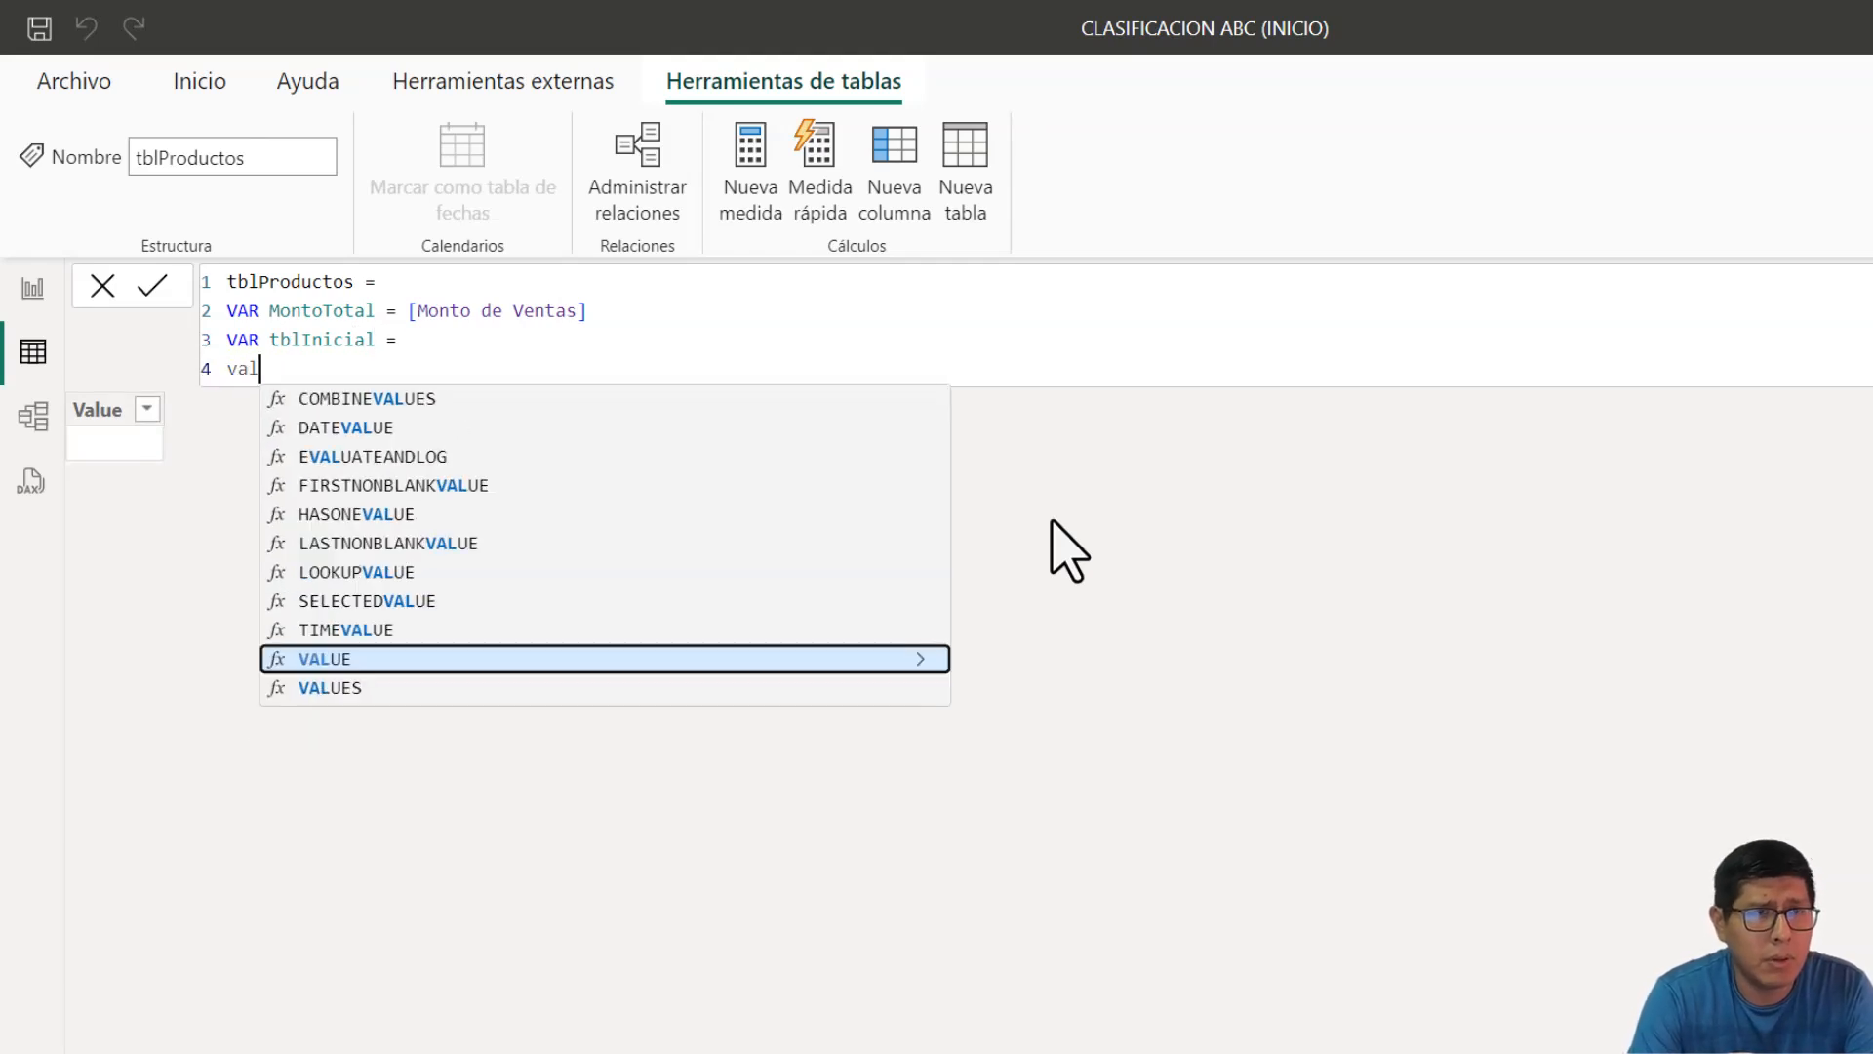
text(ue)
key(Down)
key(Tab)
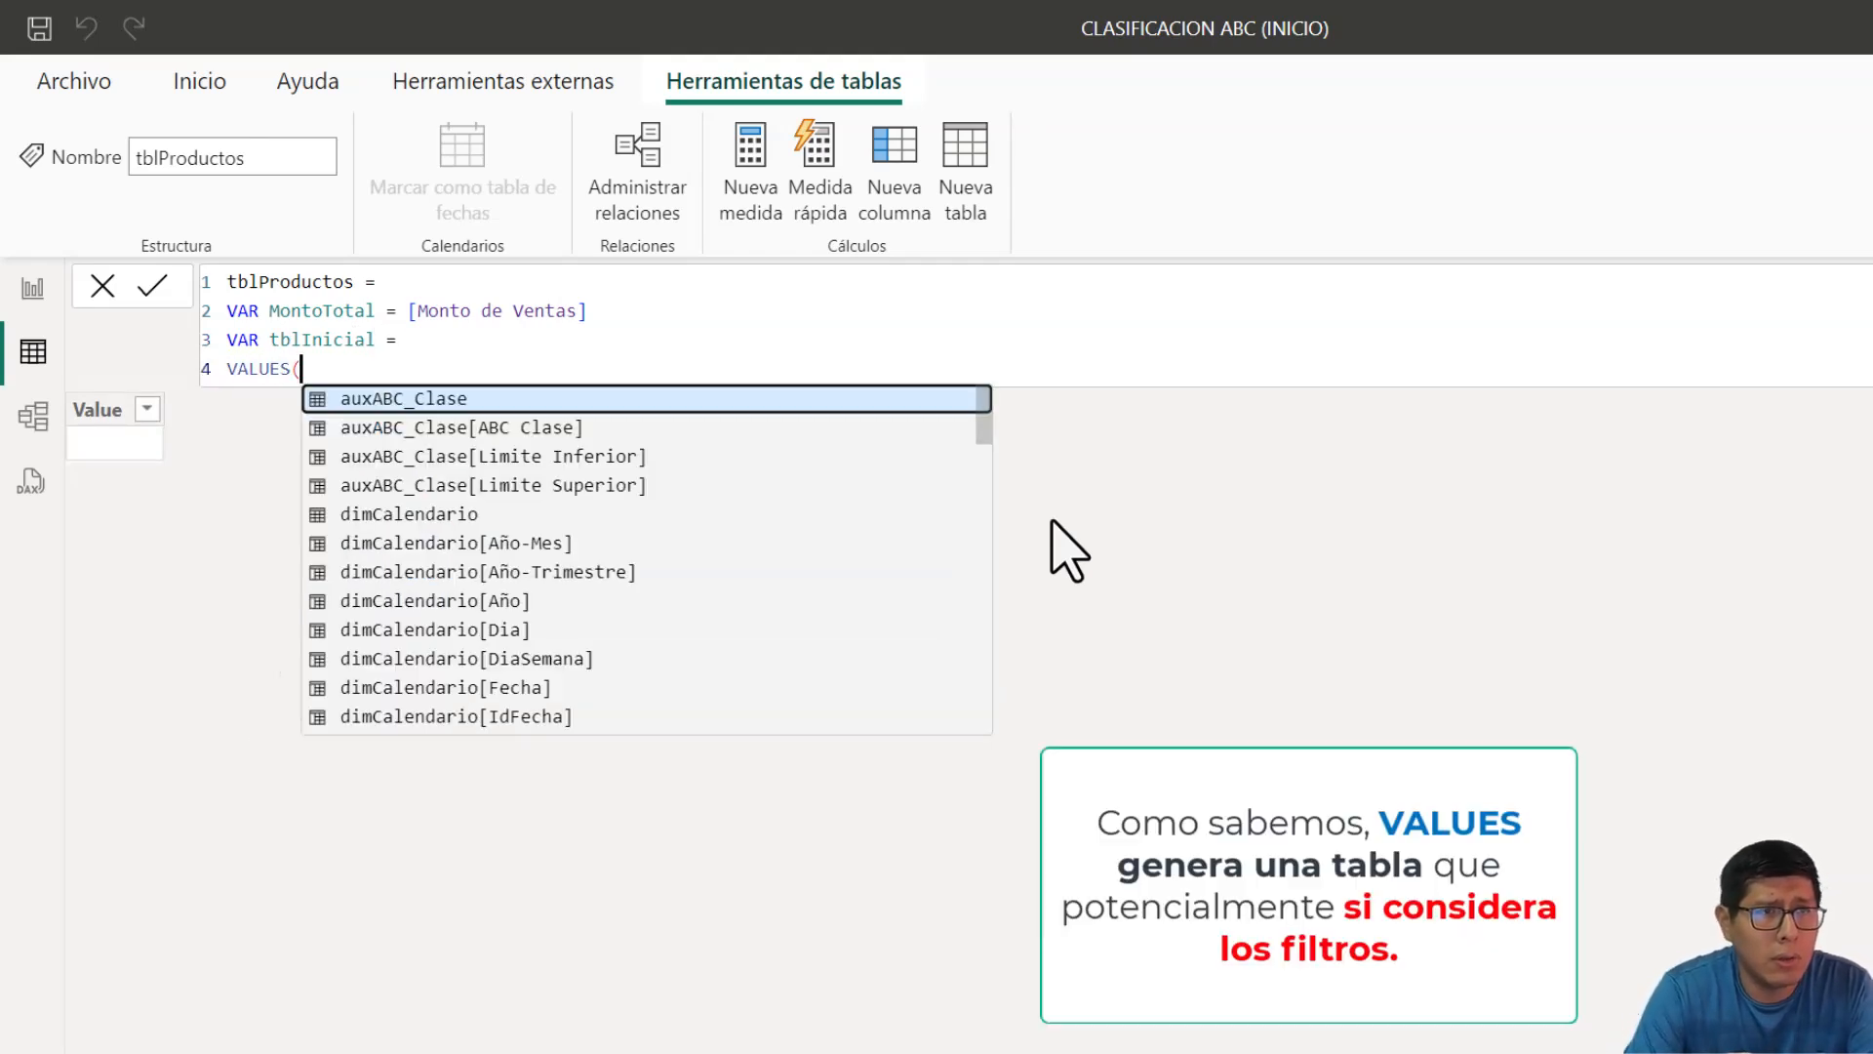
text(id)
key(Down)
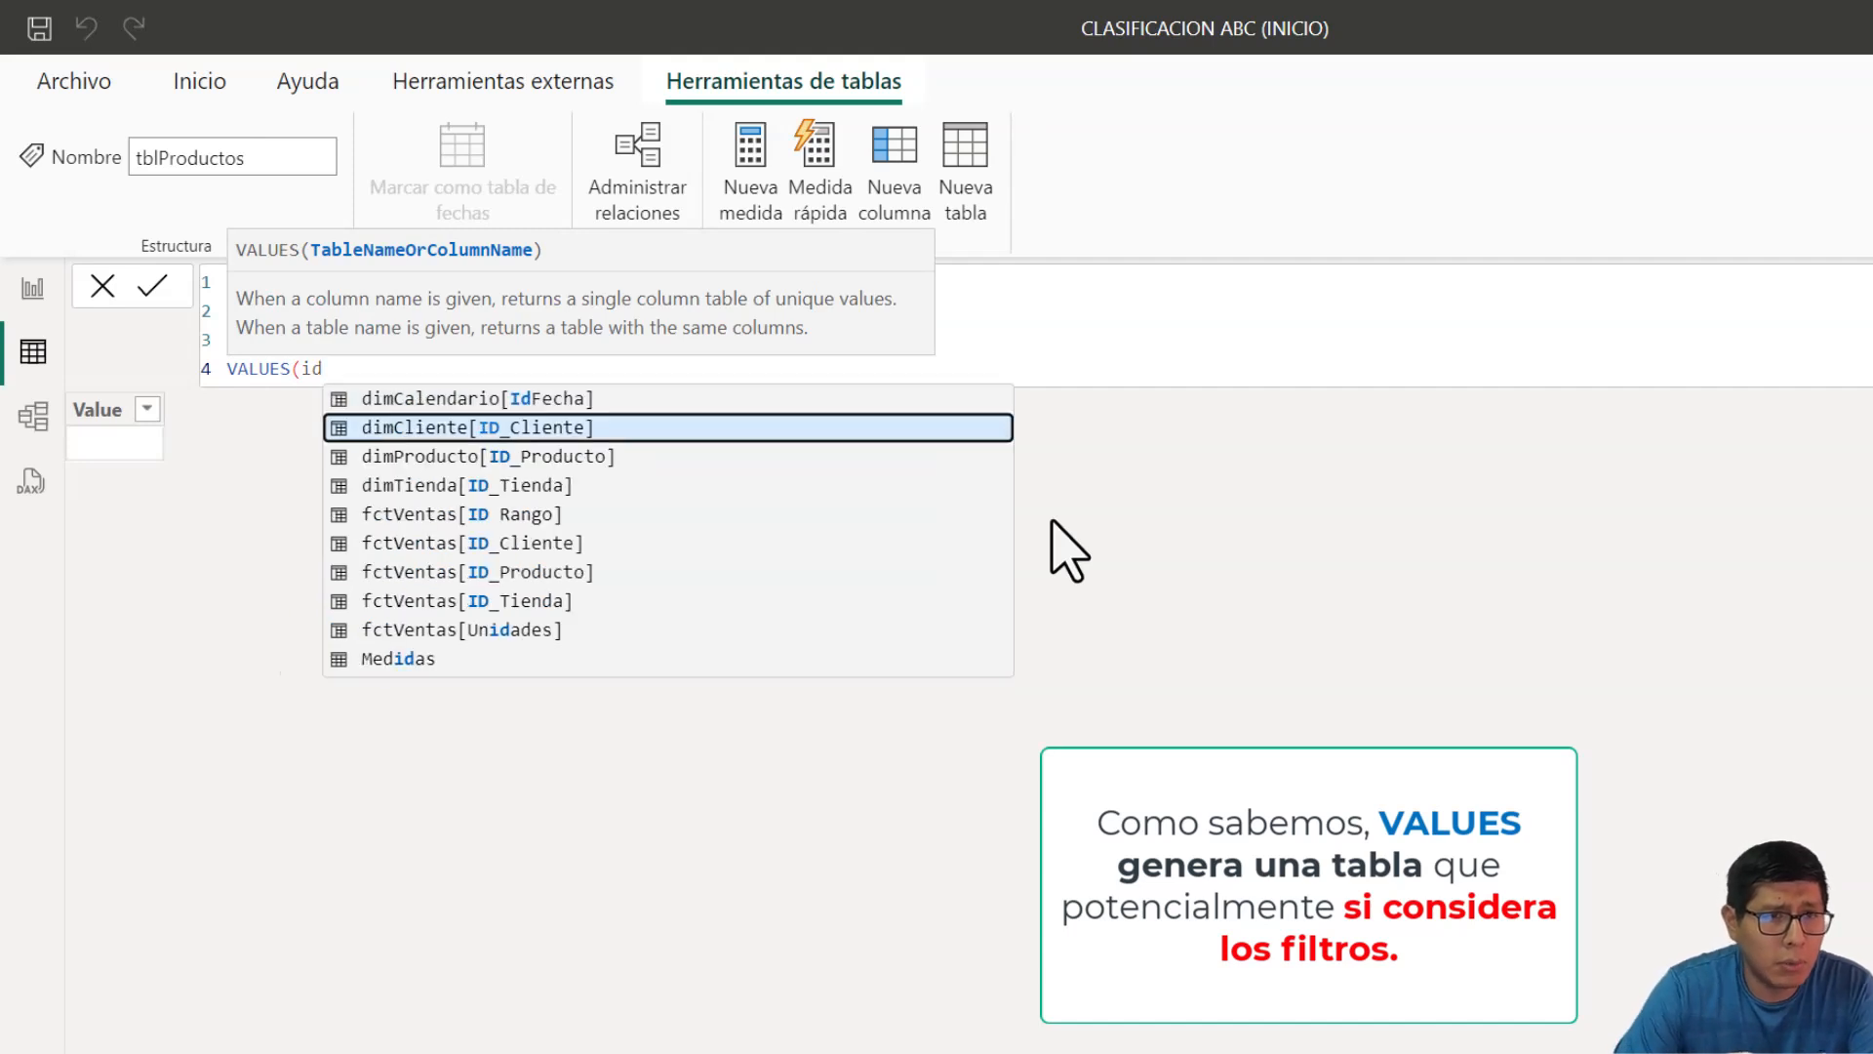
key(Down)
key(Down)
key(Down)
key(Down)
key(Down)
key(Tab)
text())
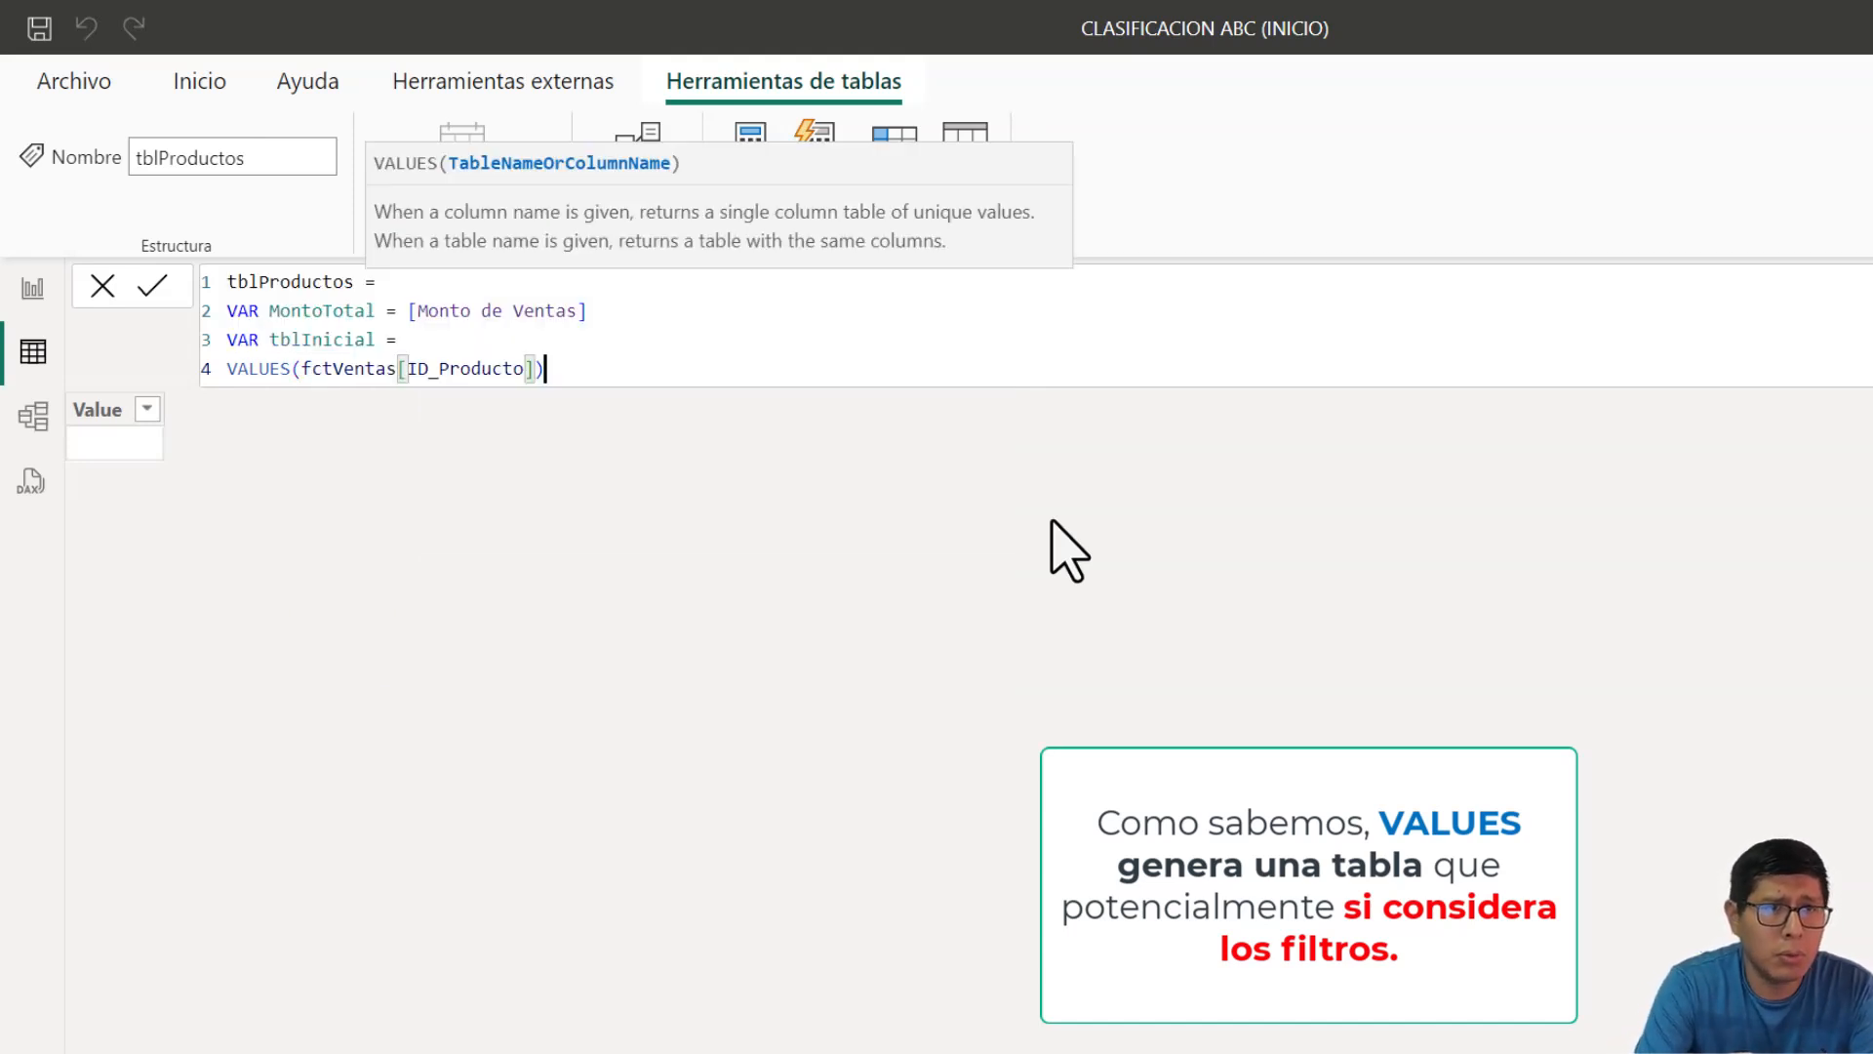
- End the tblProductos formula with RETURN tblInicial and commit it
key(Return)
text(re)
key(Tab)
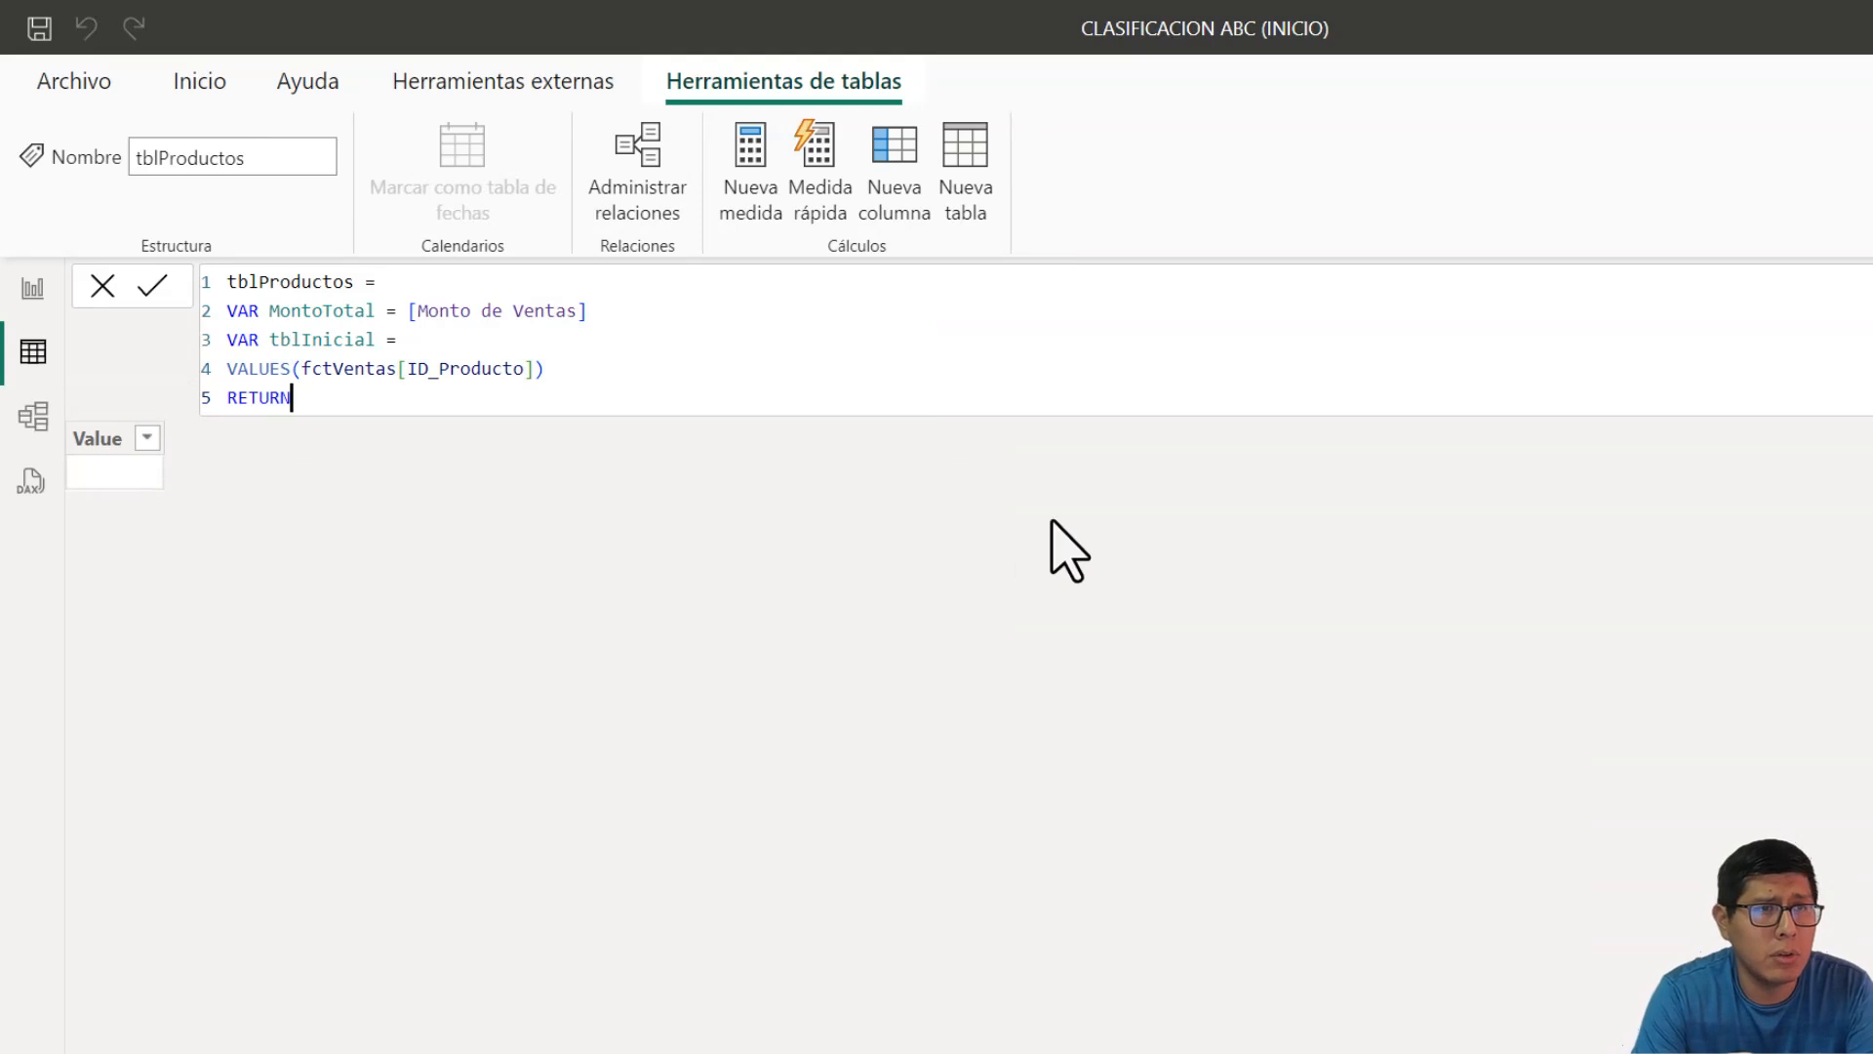
text(tbl)
key(Tab)
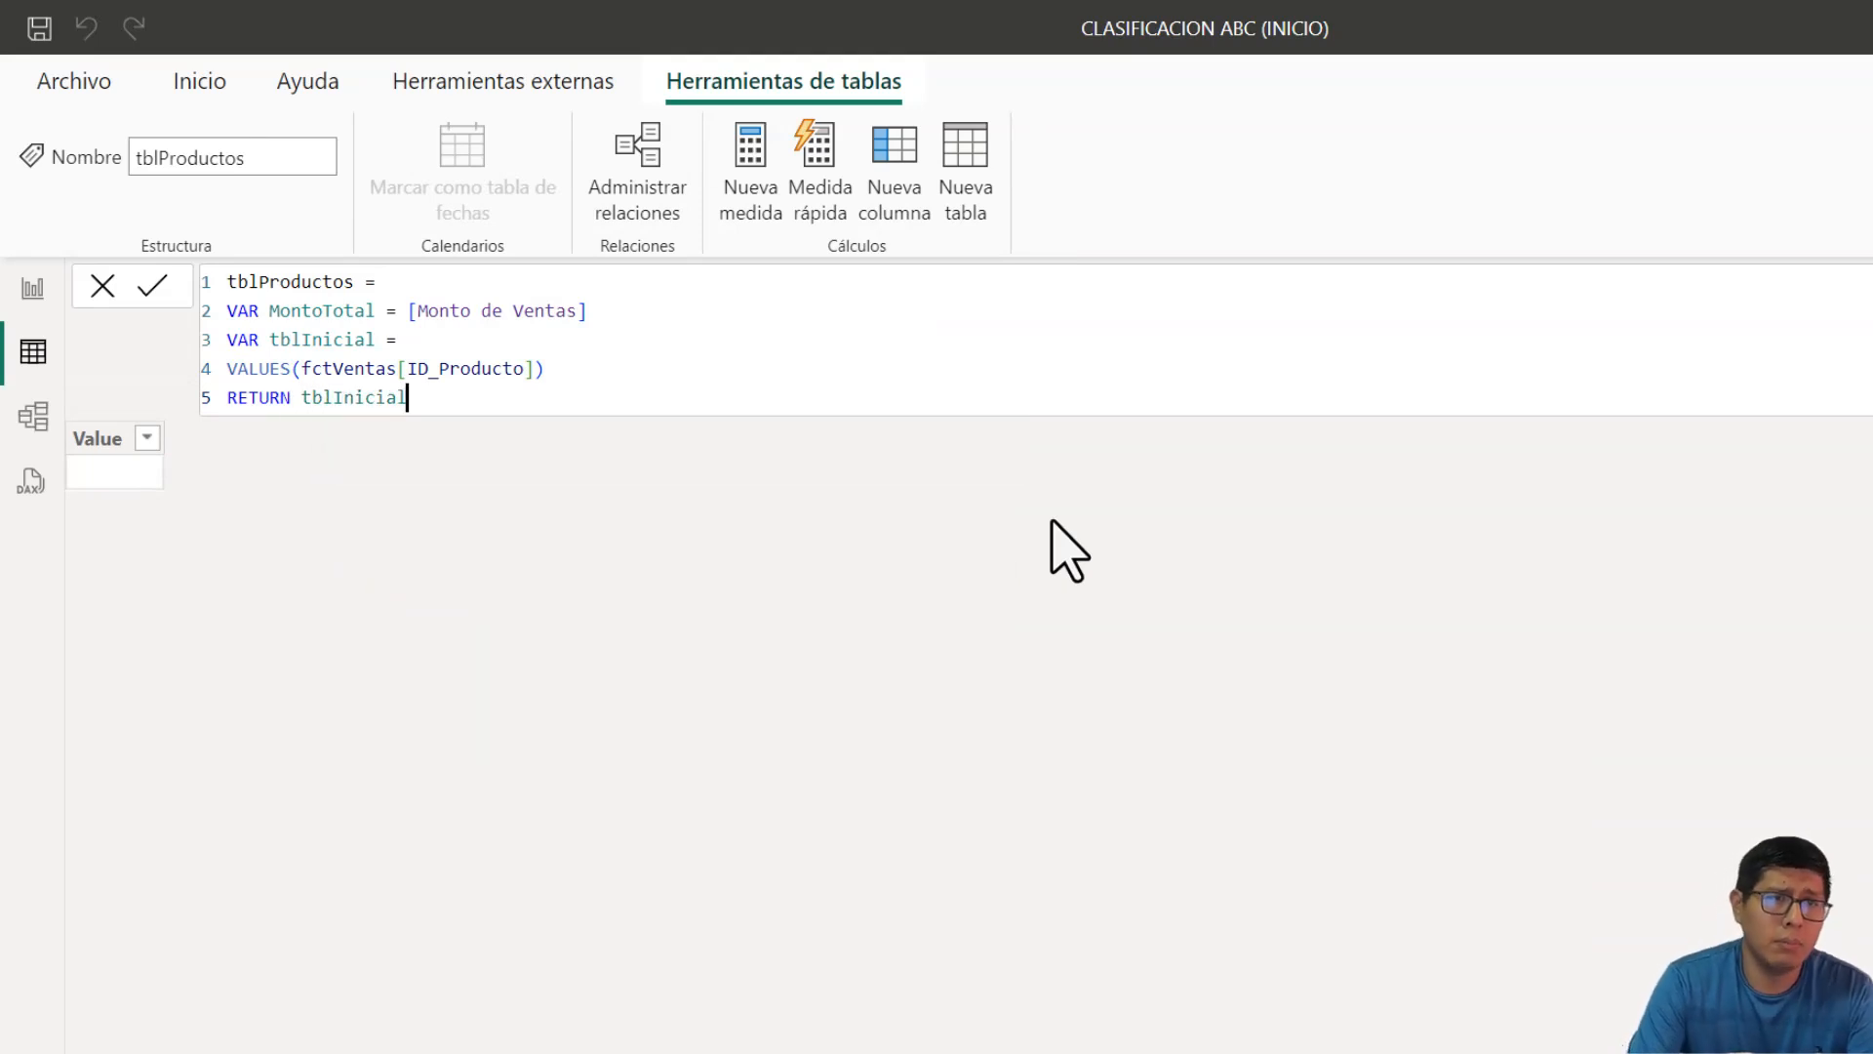
key(Return)
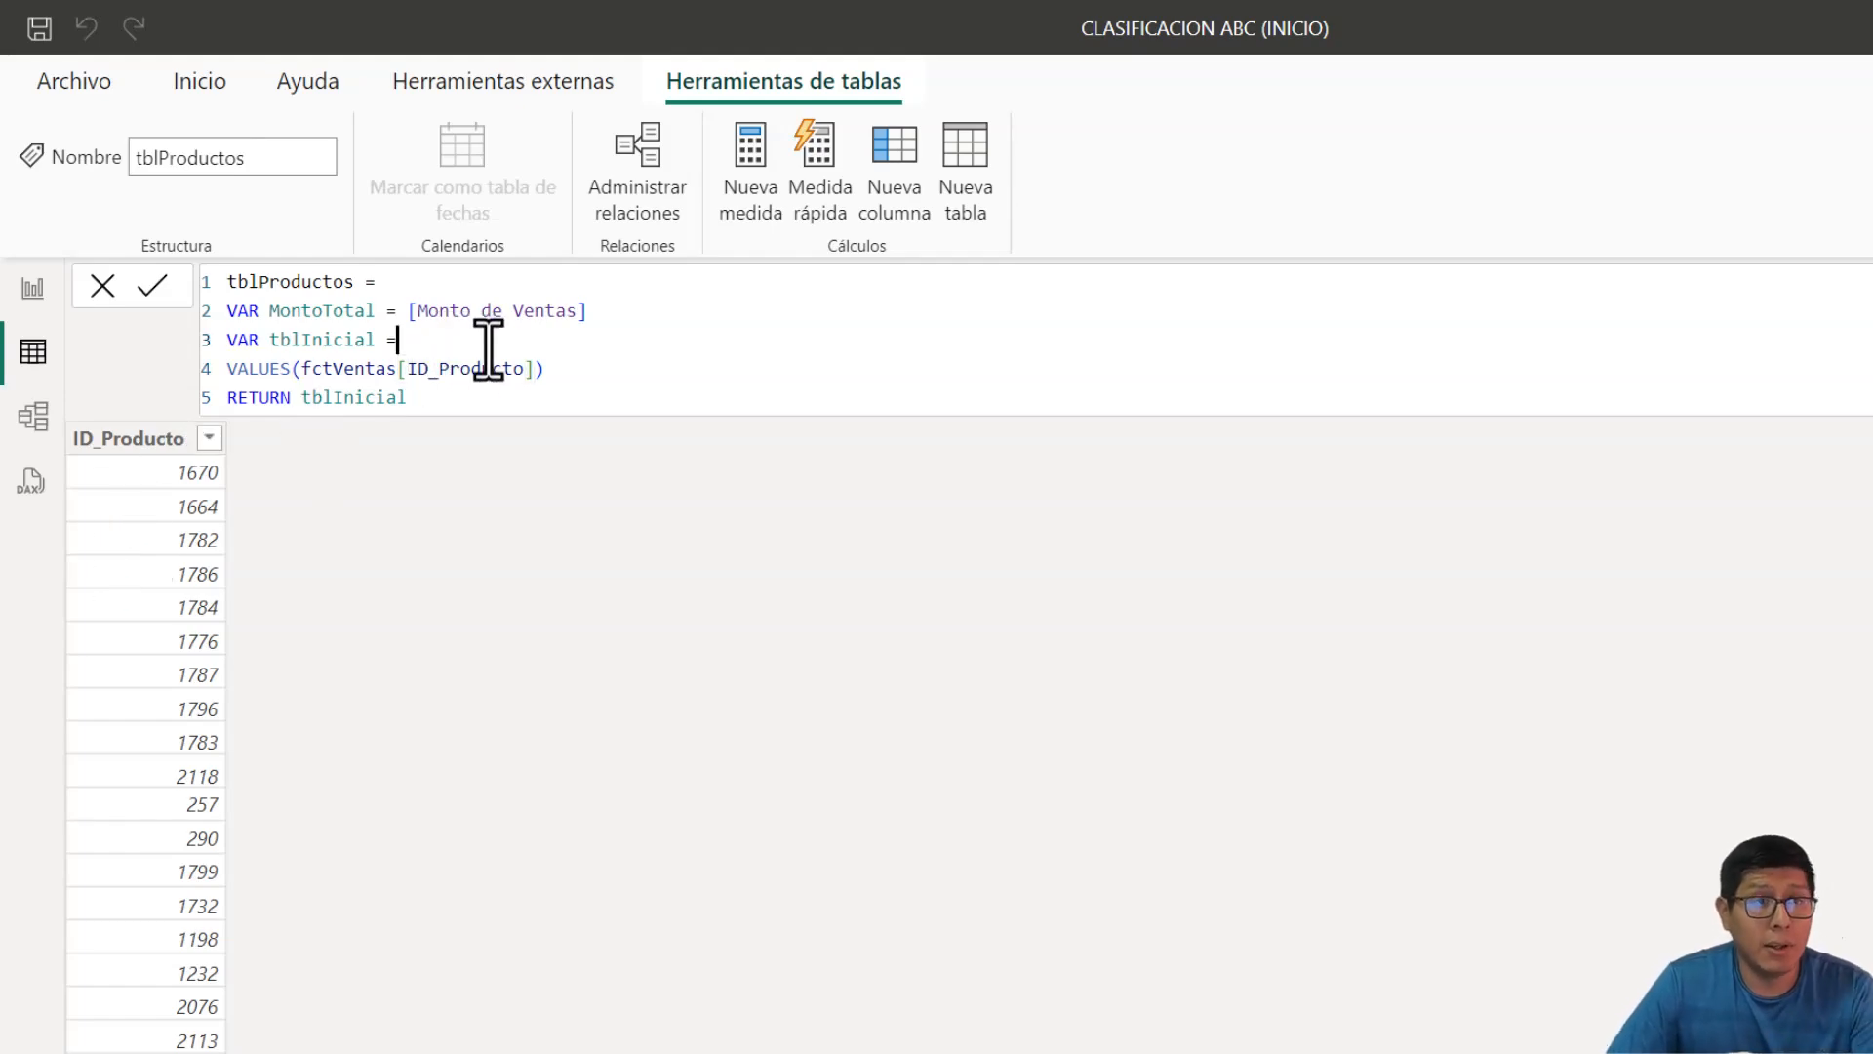
- Open an ADDCOLUMNS function in tblInicial around the VALUES expression, indenting VALUES as its first argument
key(Return)
text(add)
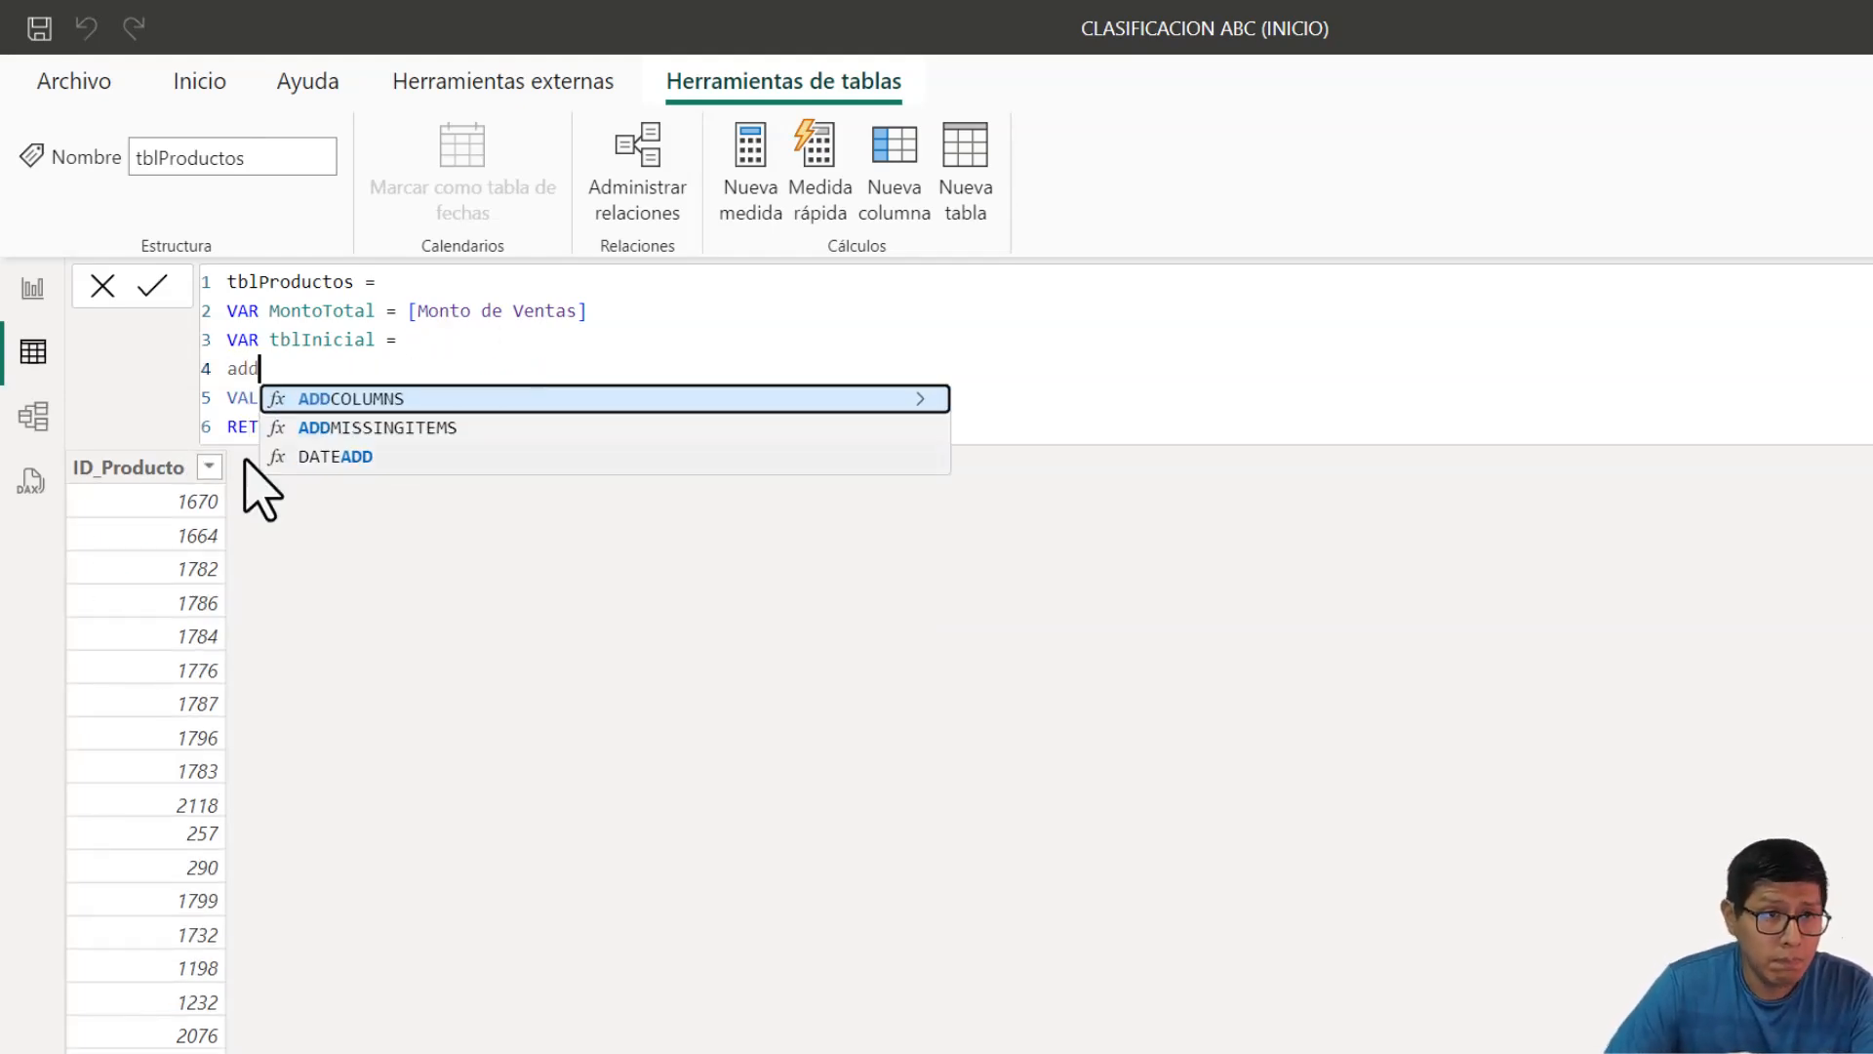
key(Tab)
click(230, 392)
key(Tab)
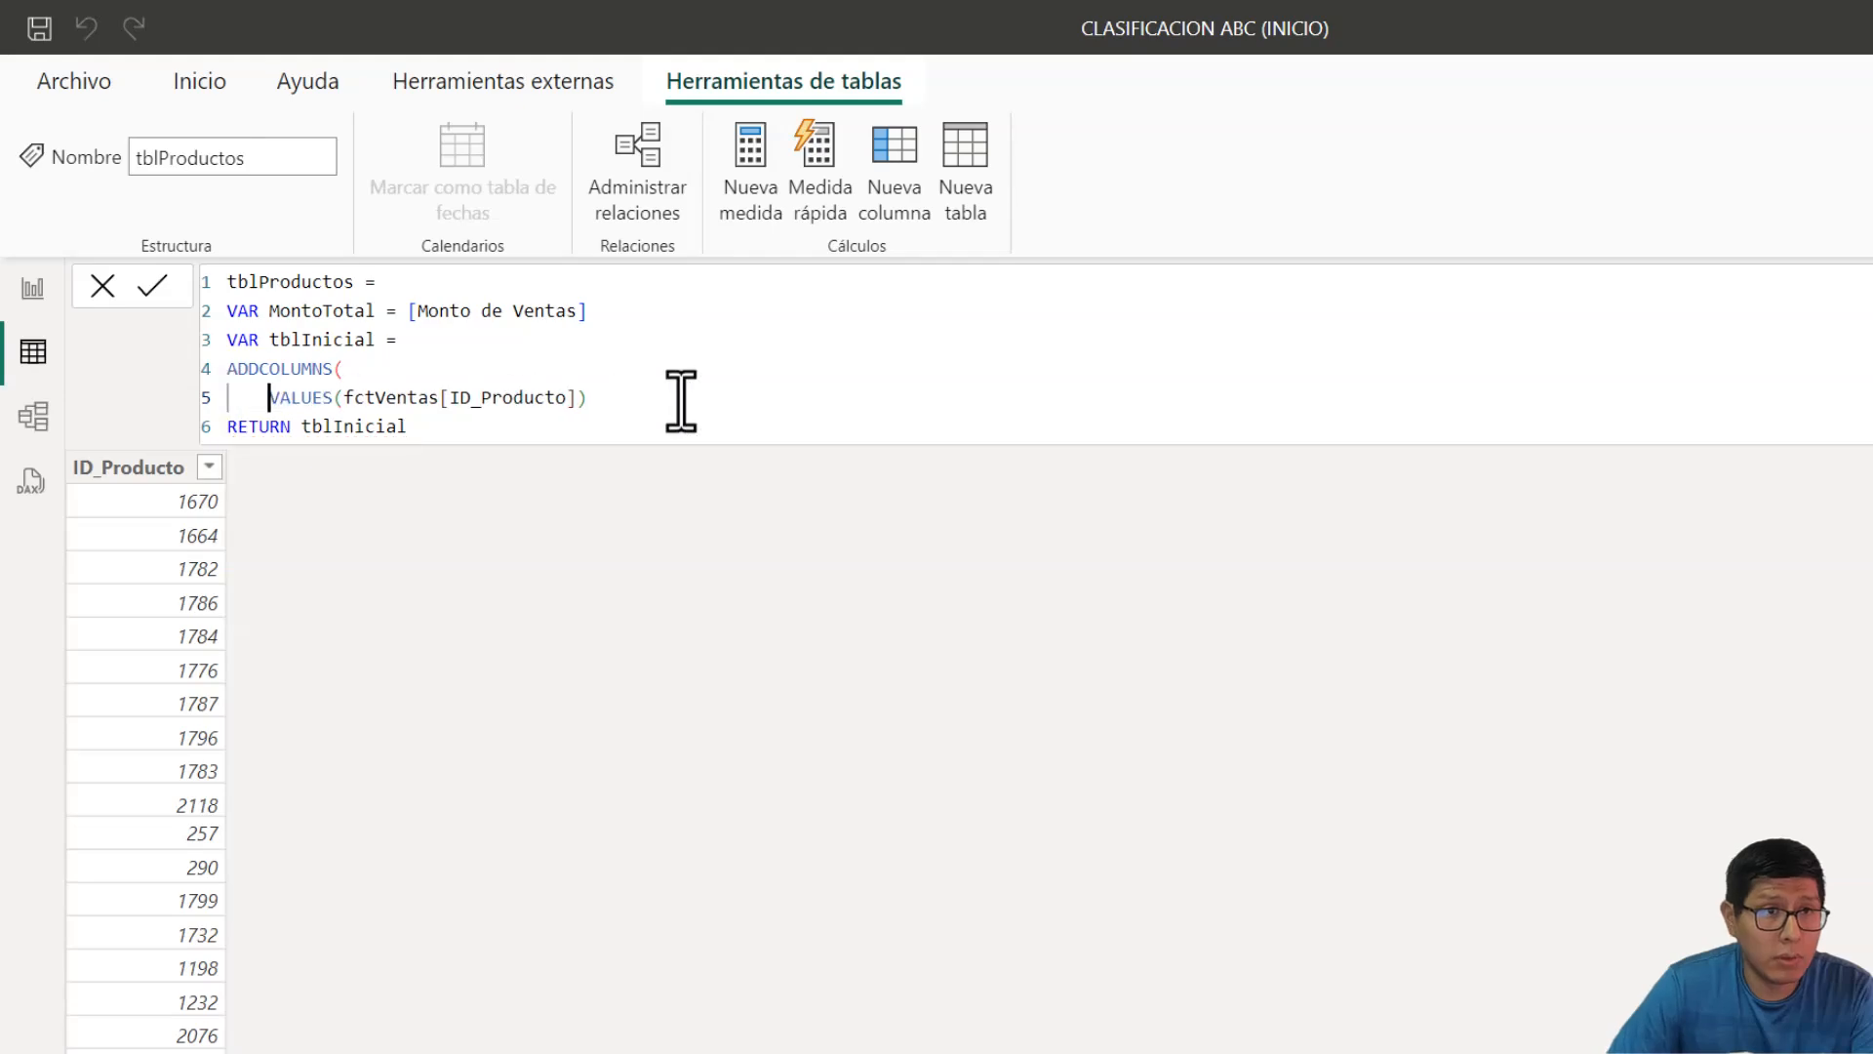
- Complete ADDCOLUMNS with a "MontoProducto" column calculated as [Monto de Ventas] and commit the tblProductos formula
click(681, 398)
text(,)
key(Return)
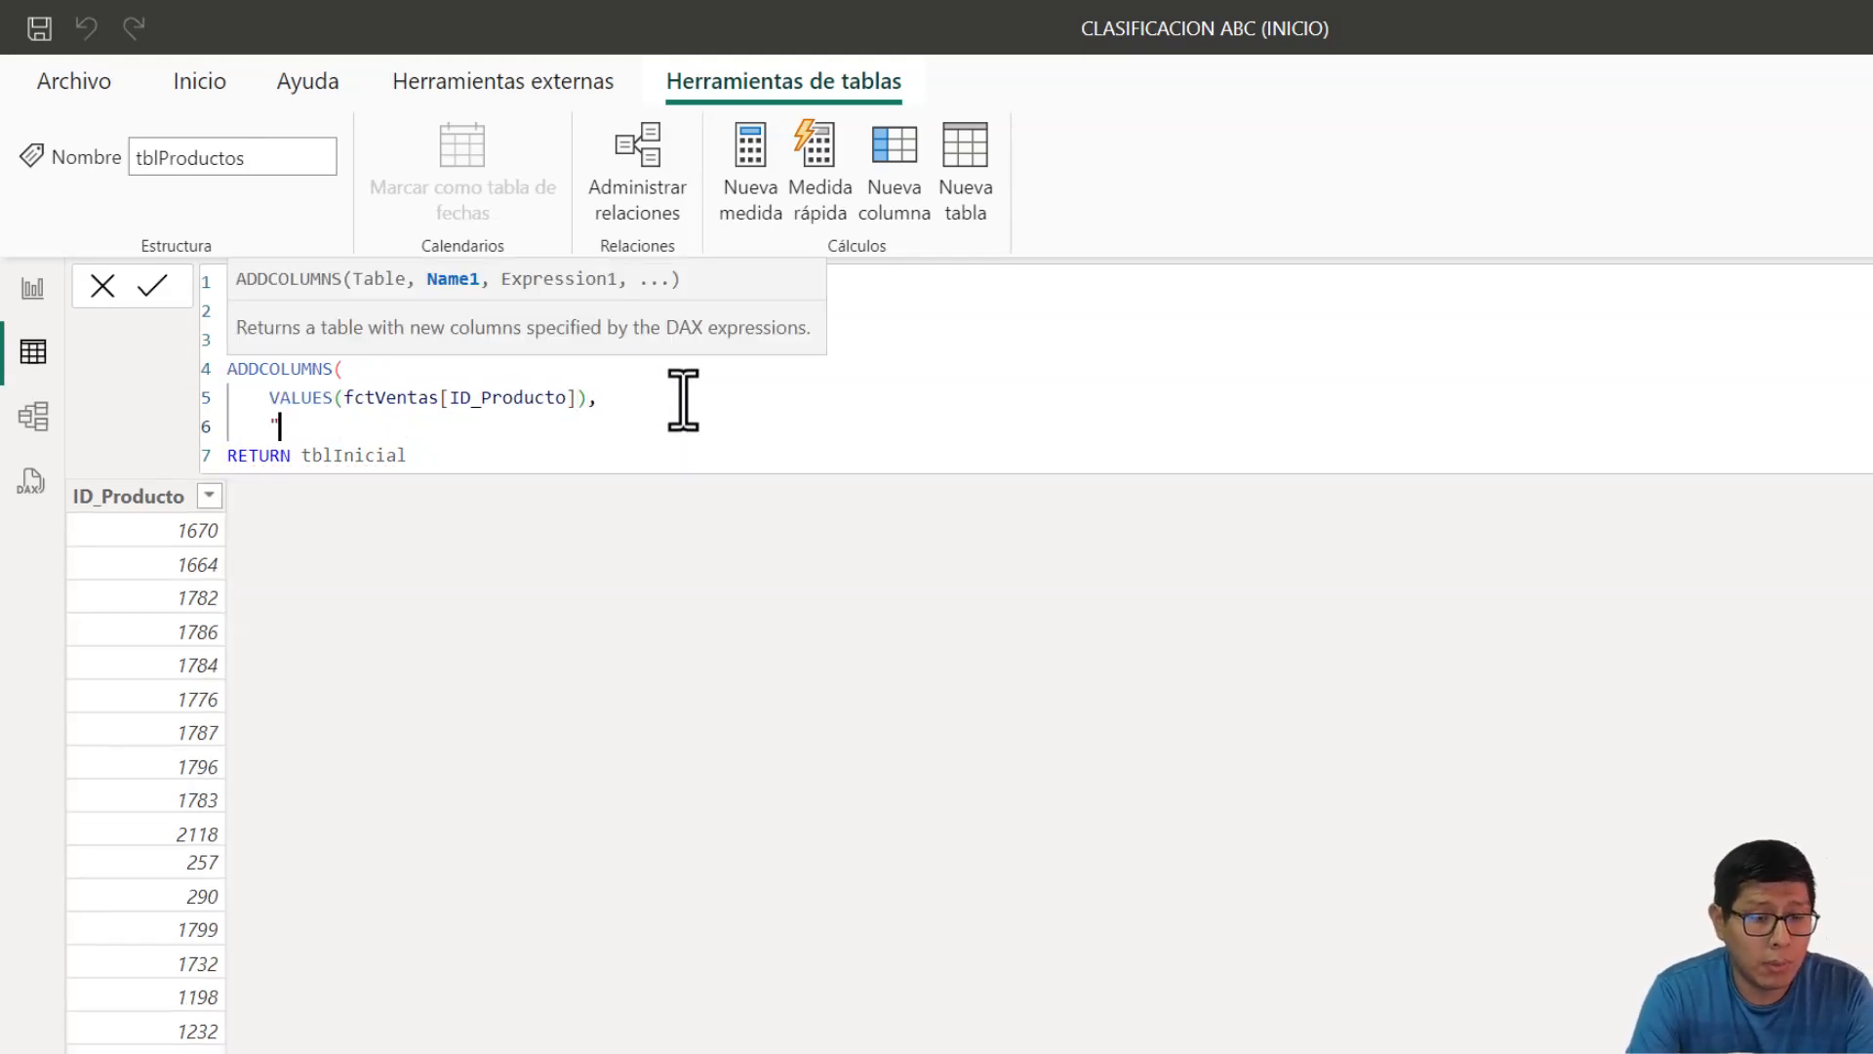
text("MontoProducto", )
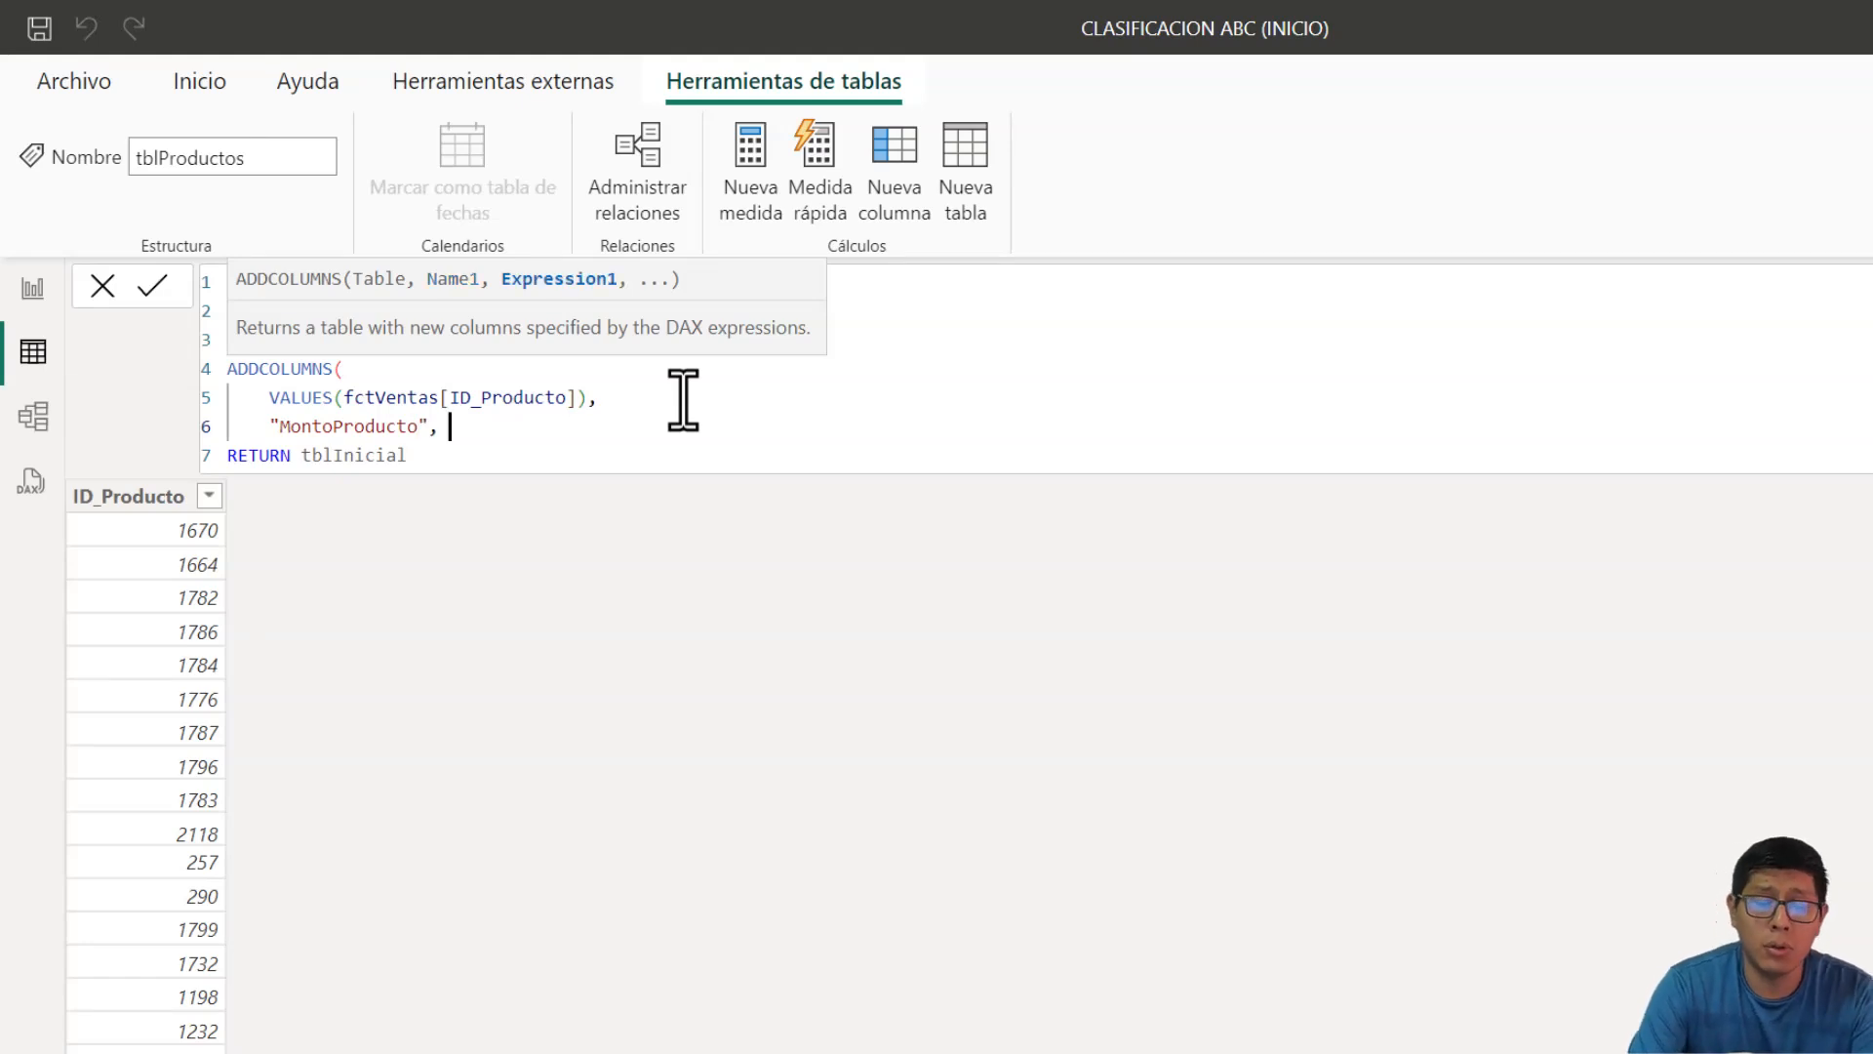
text([M)
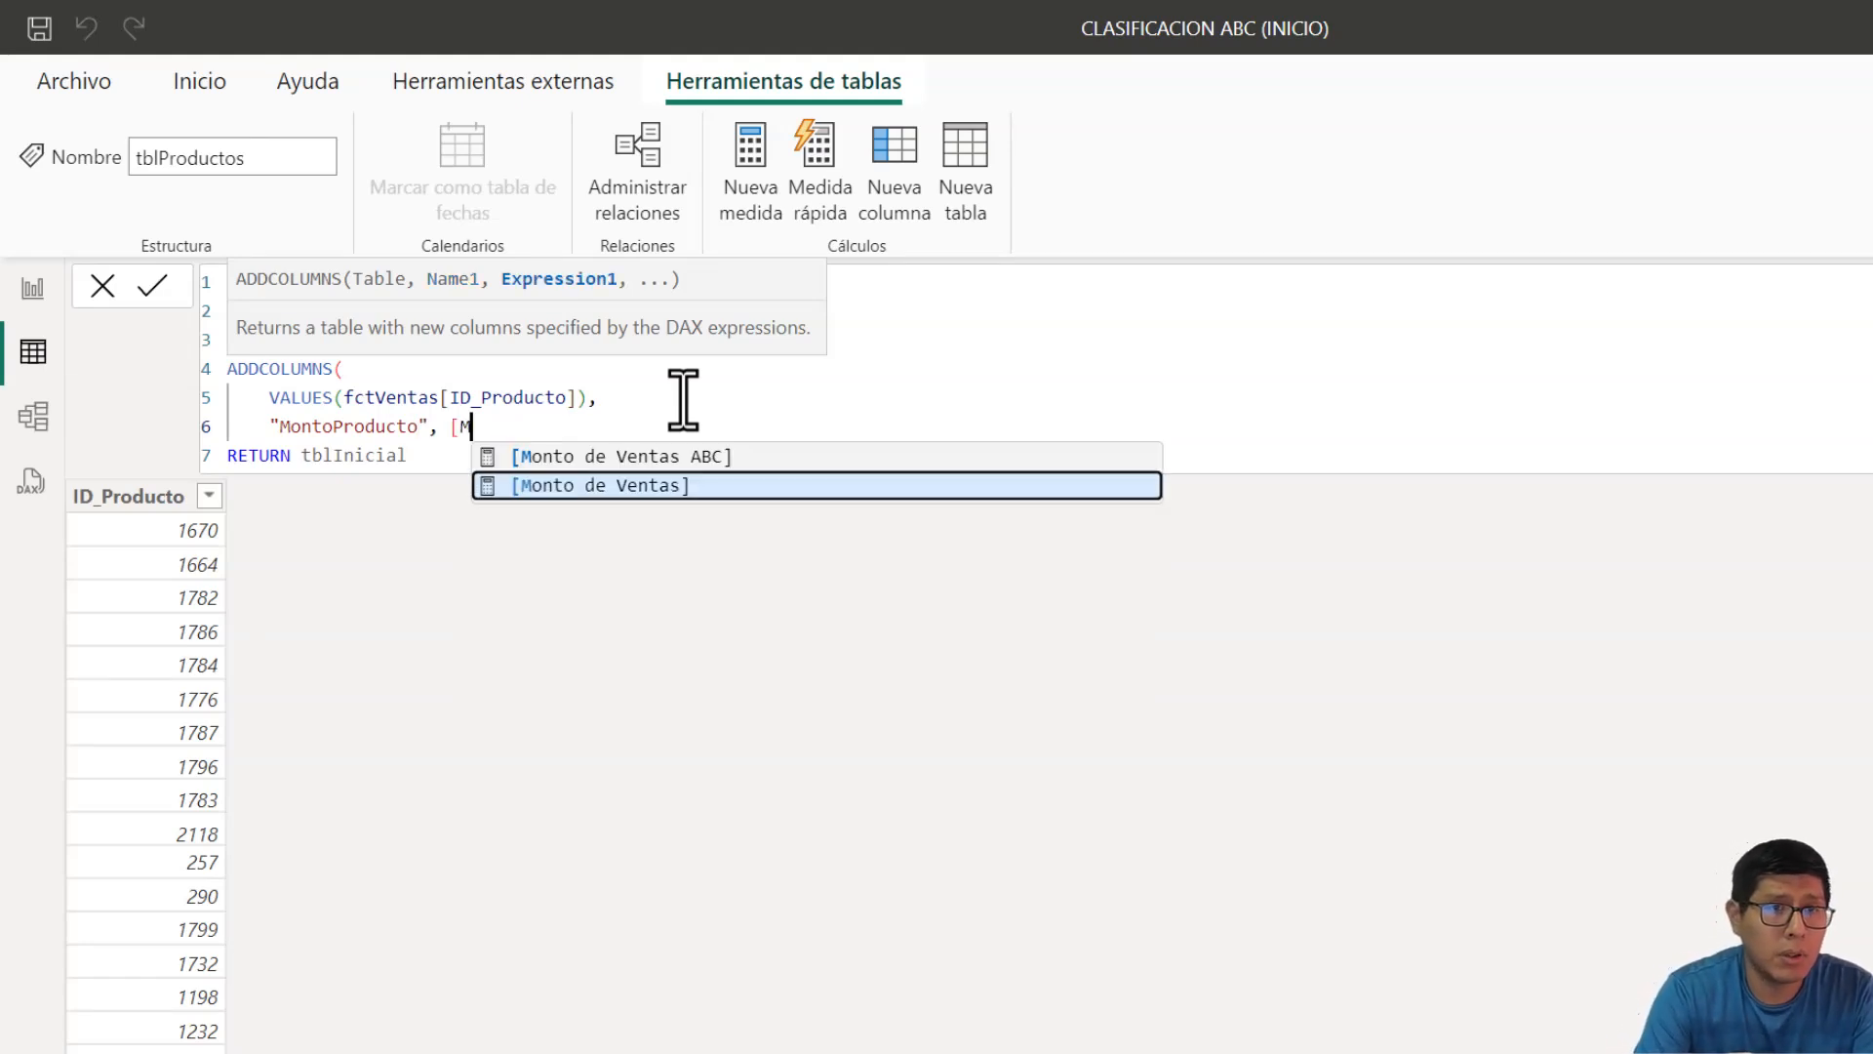
key(Tab)
key(Return)
text())
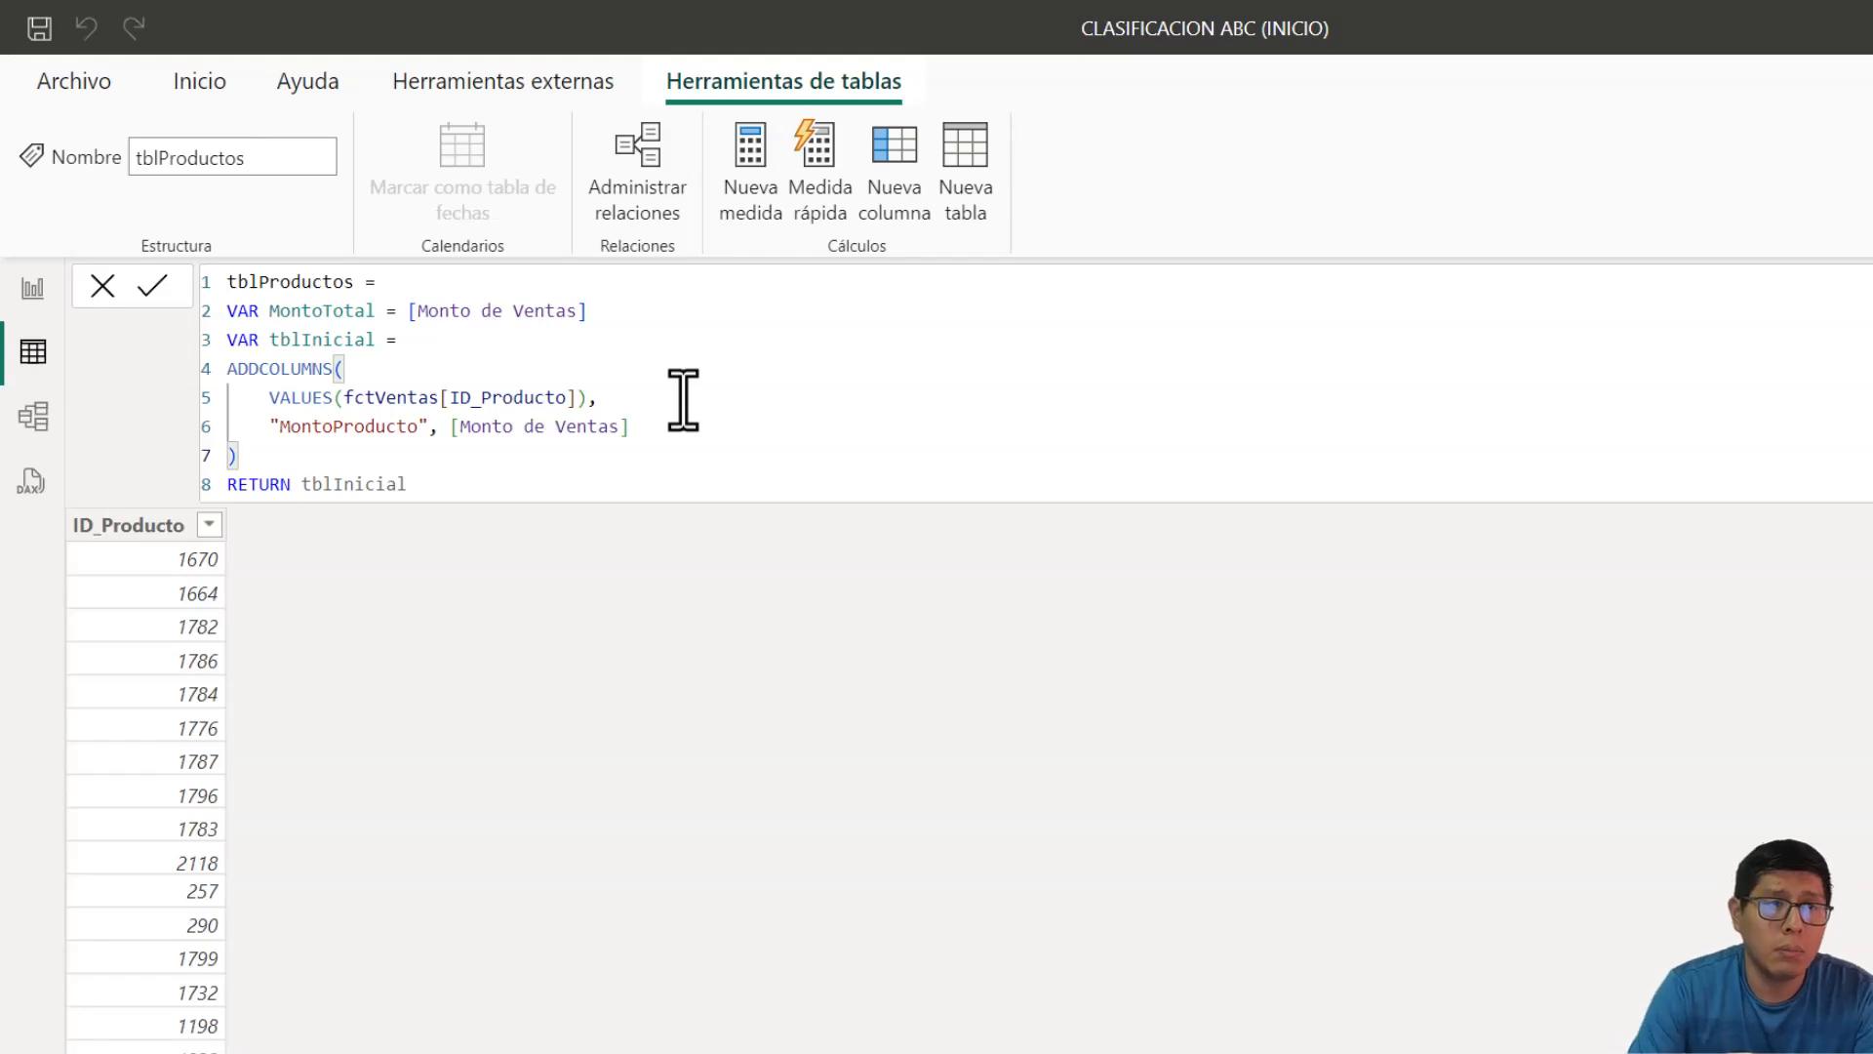
key(Return)
- Format the MontoProducto column with 2 decimal places and a thousands separator
click(156, 532)
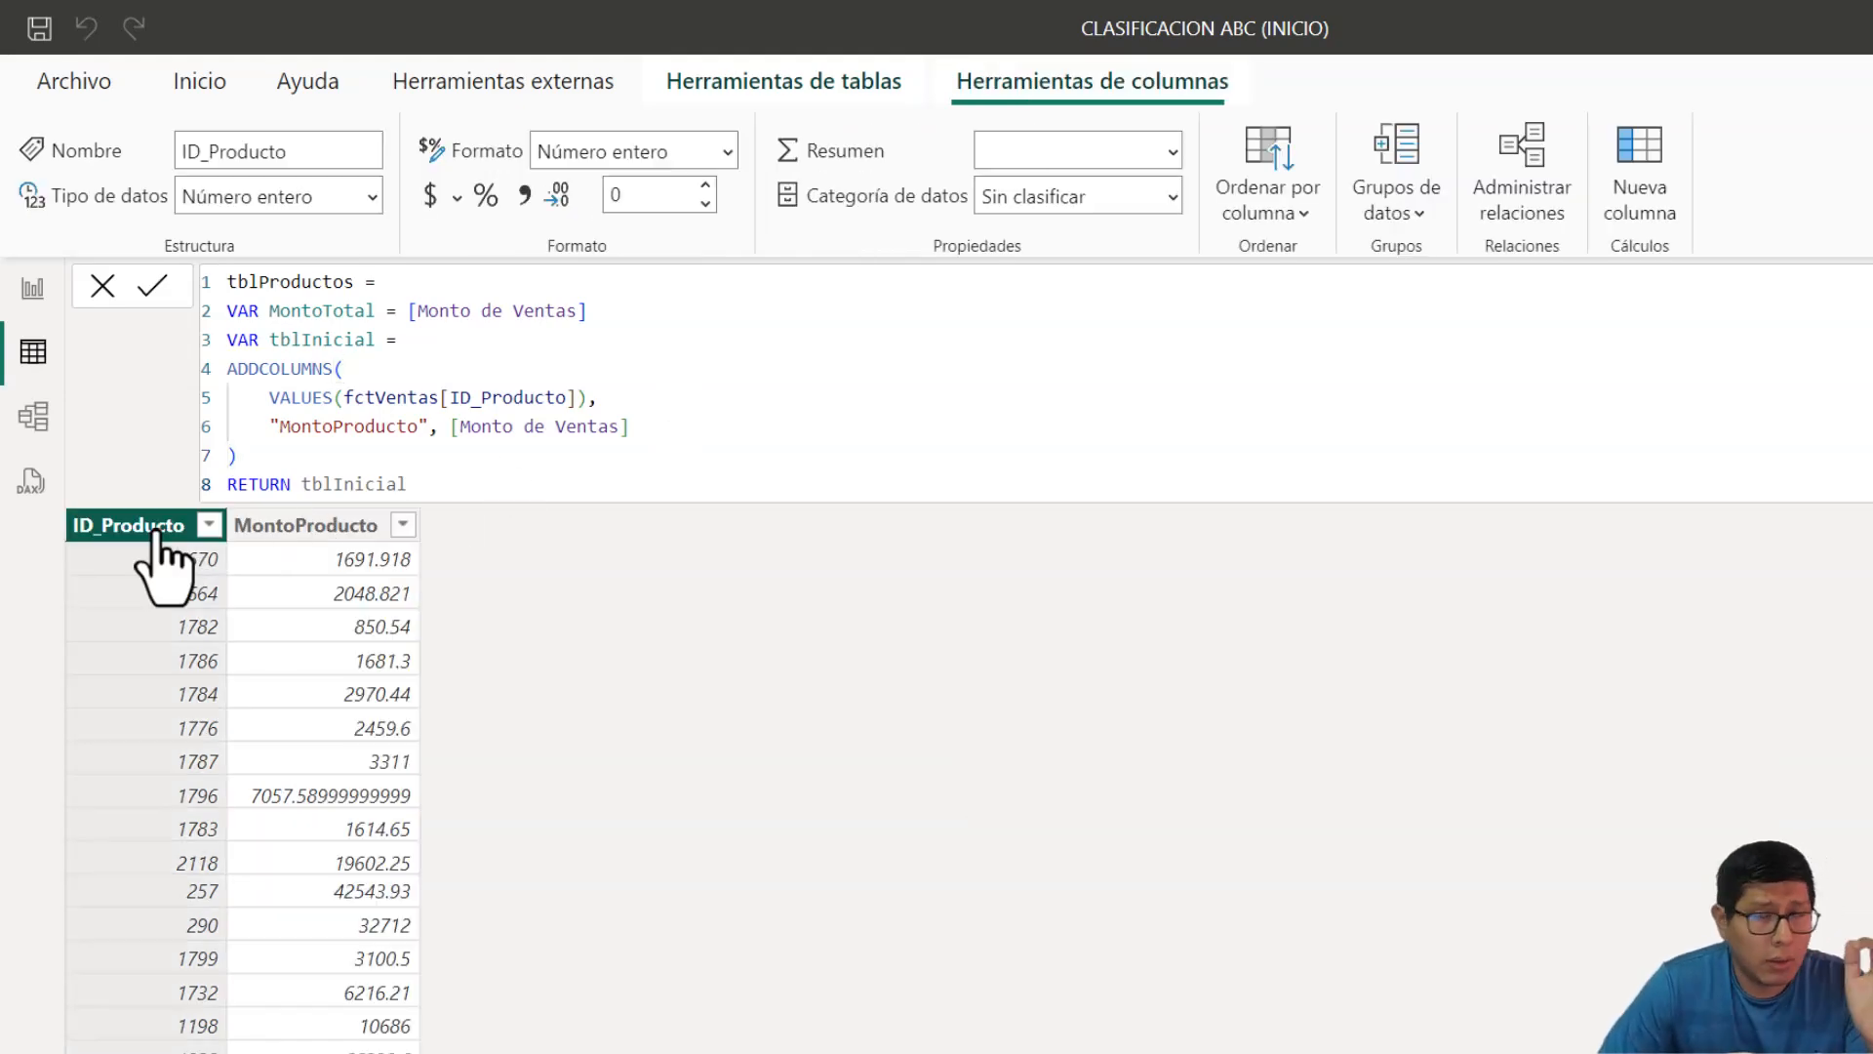
click(335, 525)
click(629, 200)
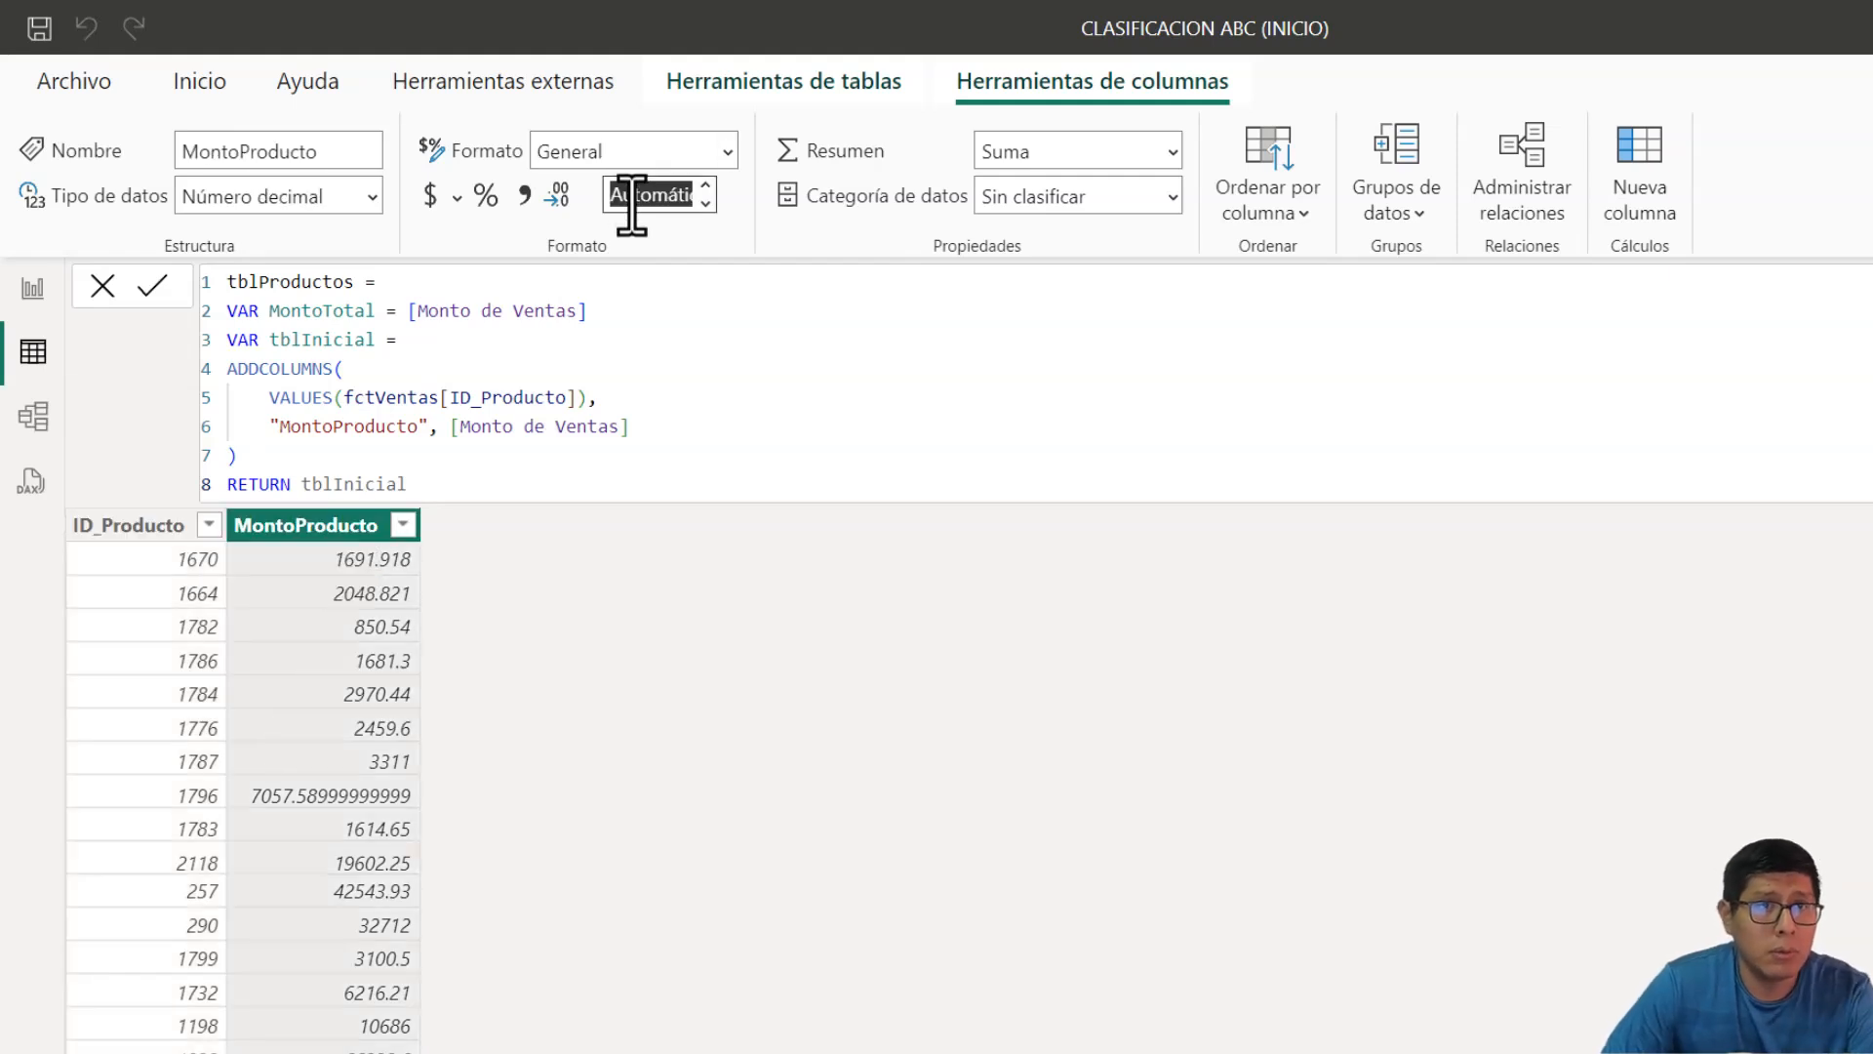
text(2)
click(523, 195)
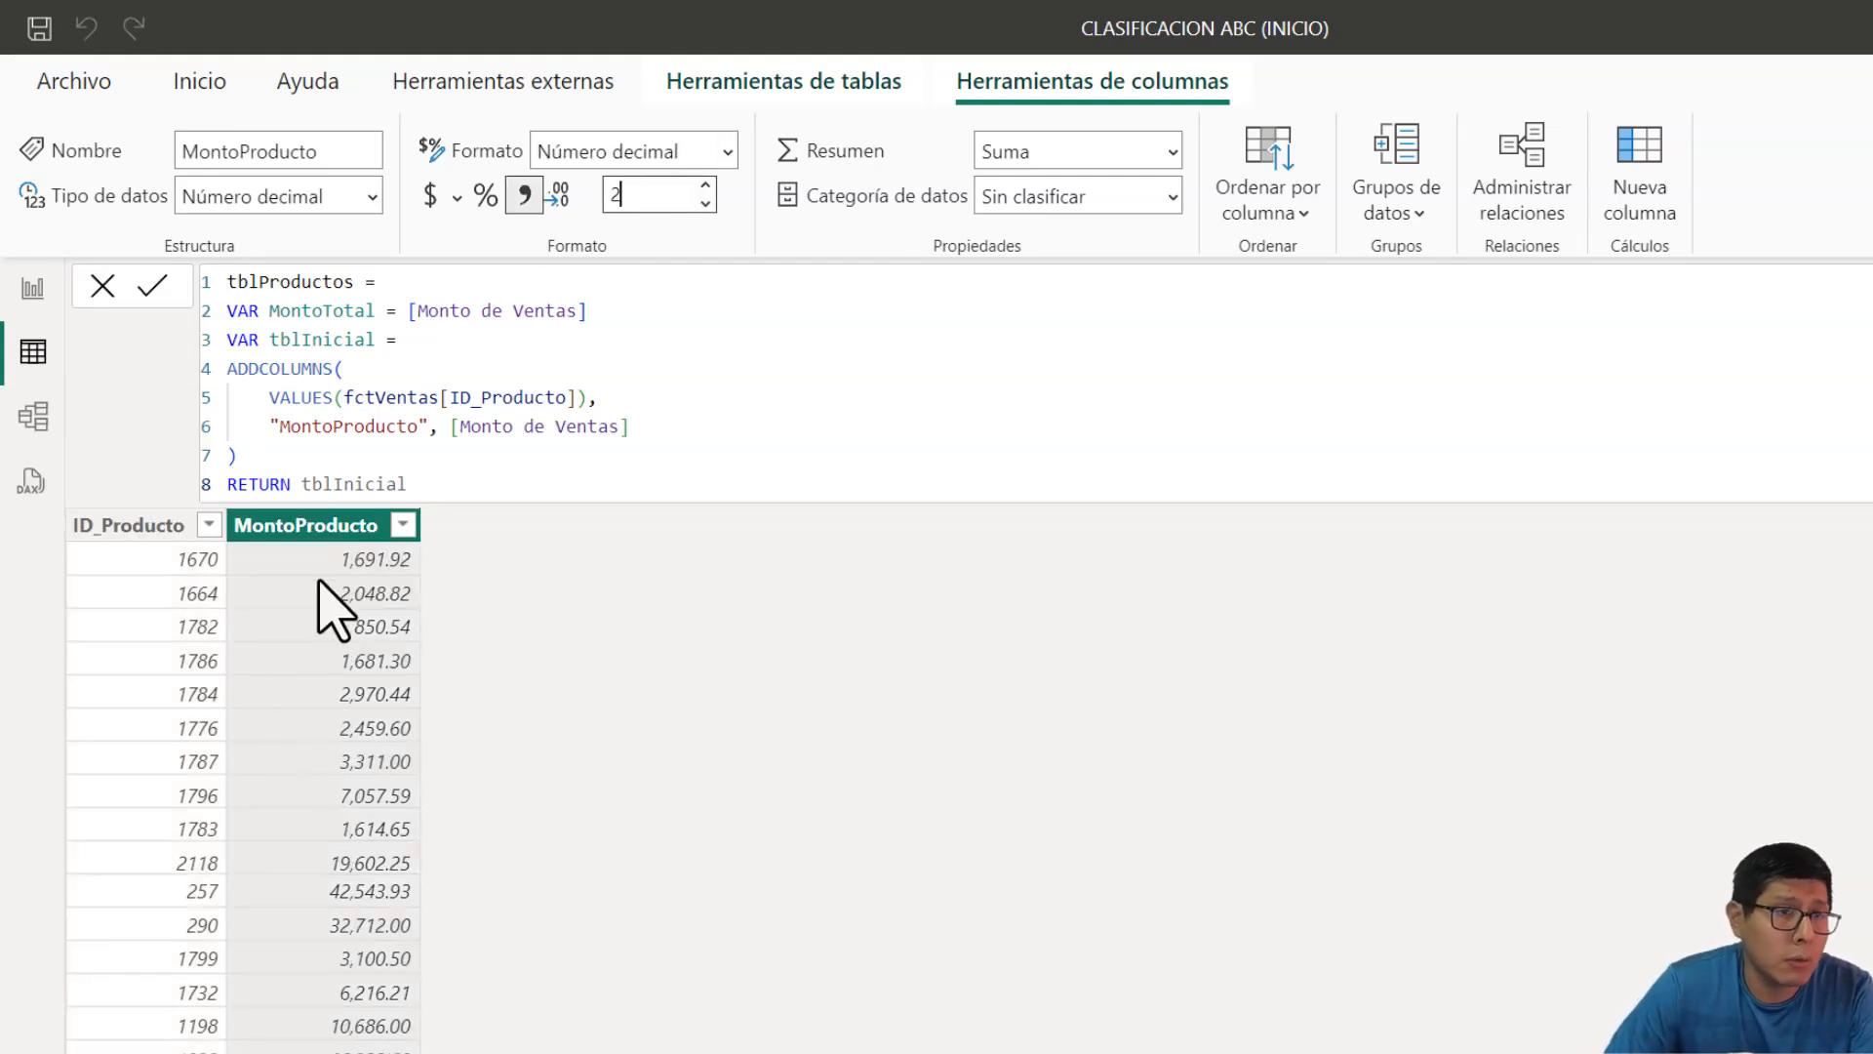
- Declare a new variable tblAcumulados after the tblInicial block, before the RETURN line of the tblProductos formula
click(774, 432)
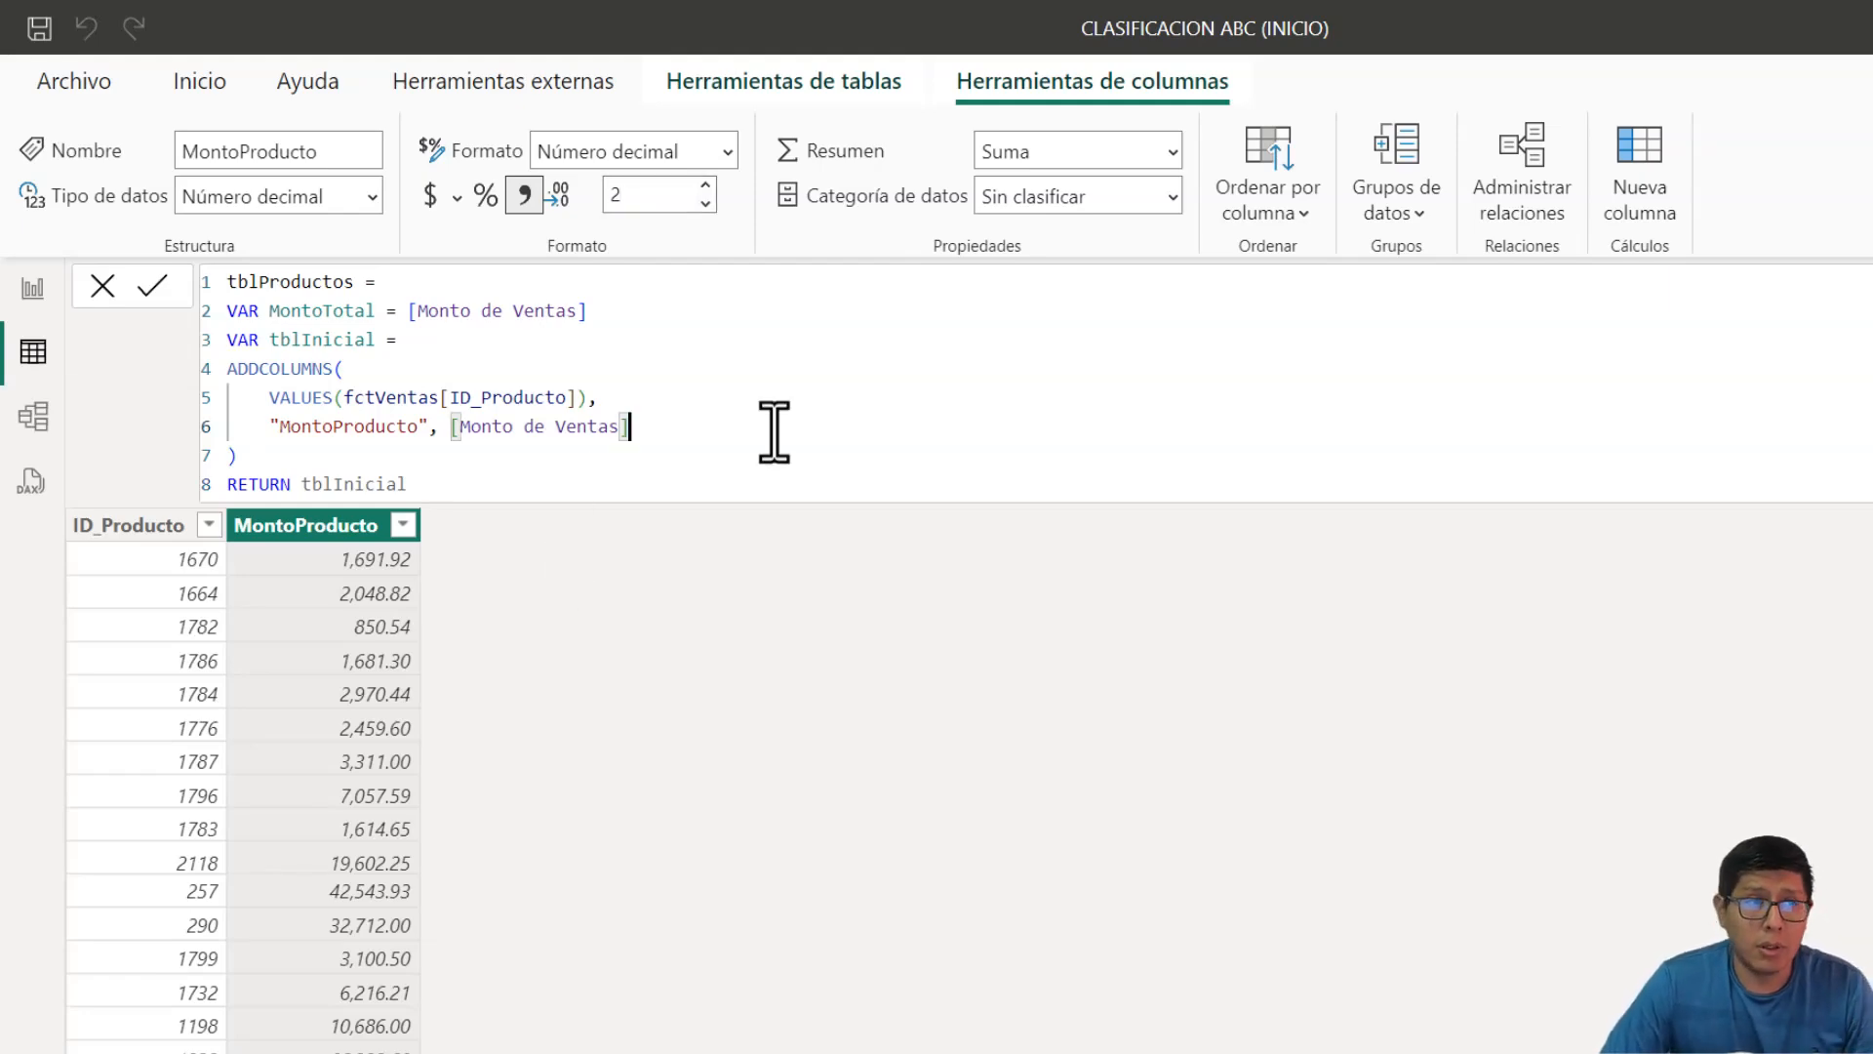
click(295, 464)
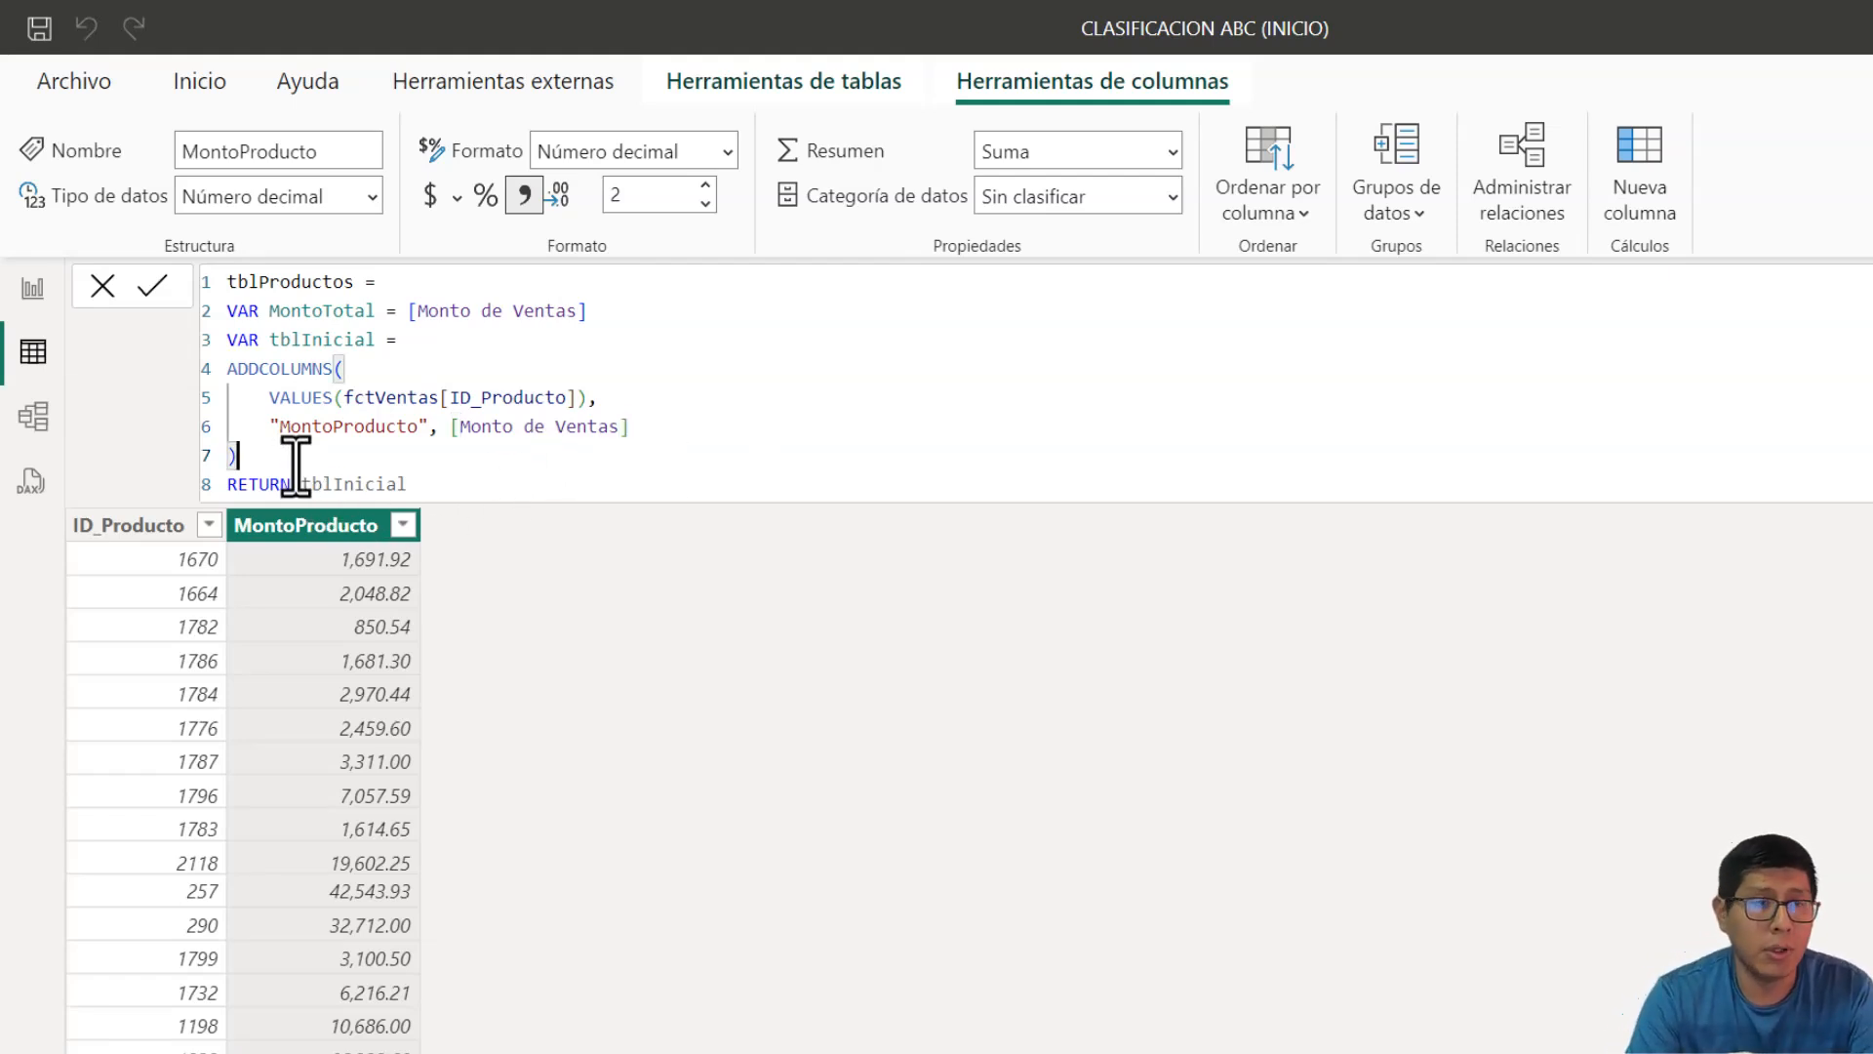
key(Return)
text(VAR )
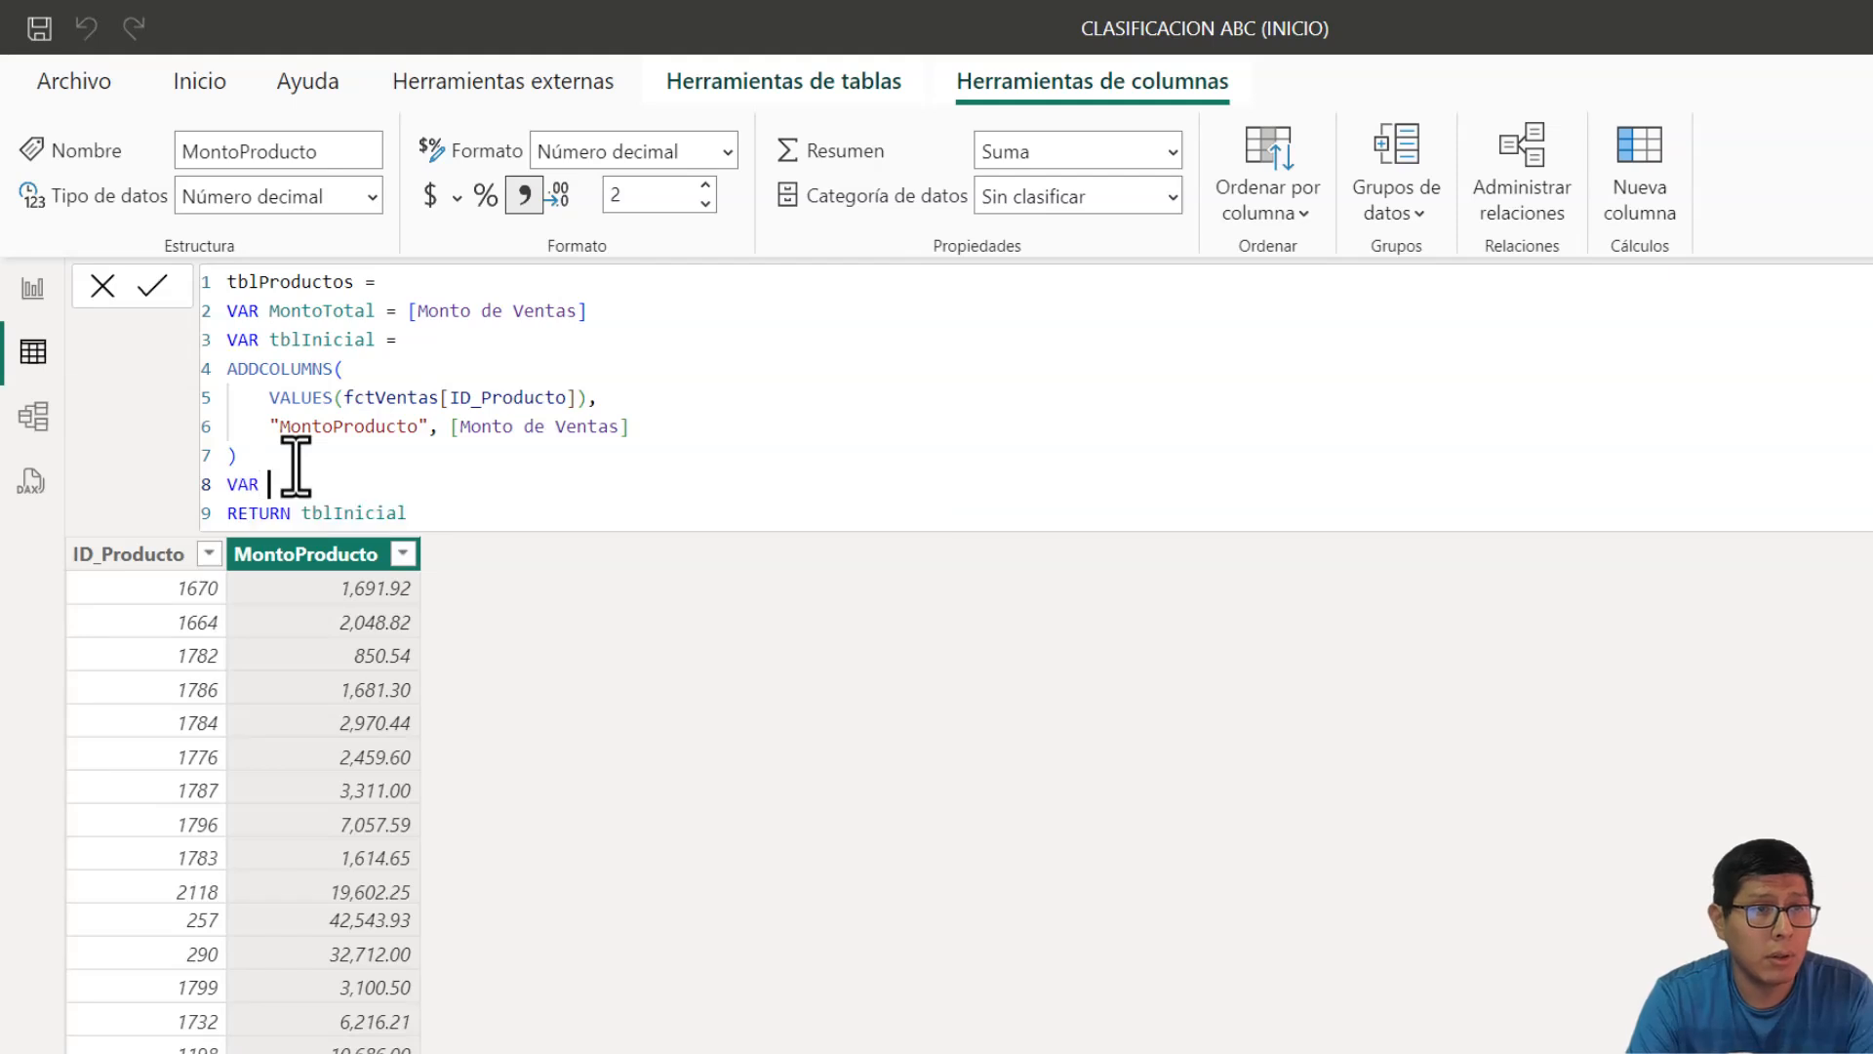
text(tblAcumul)
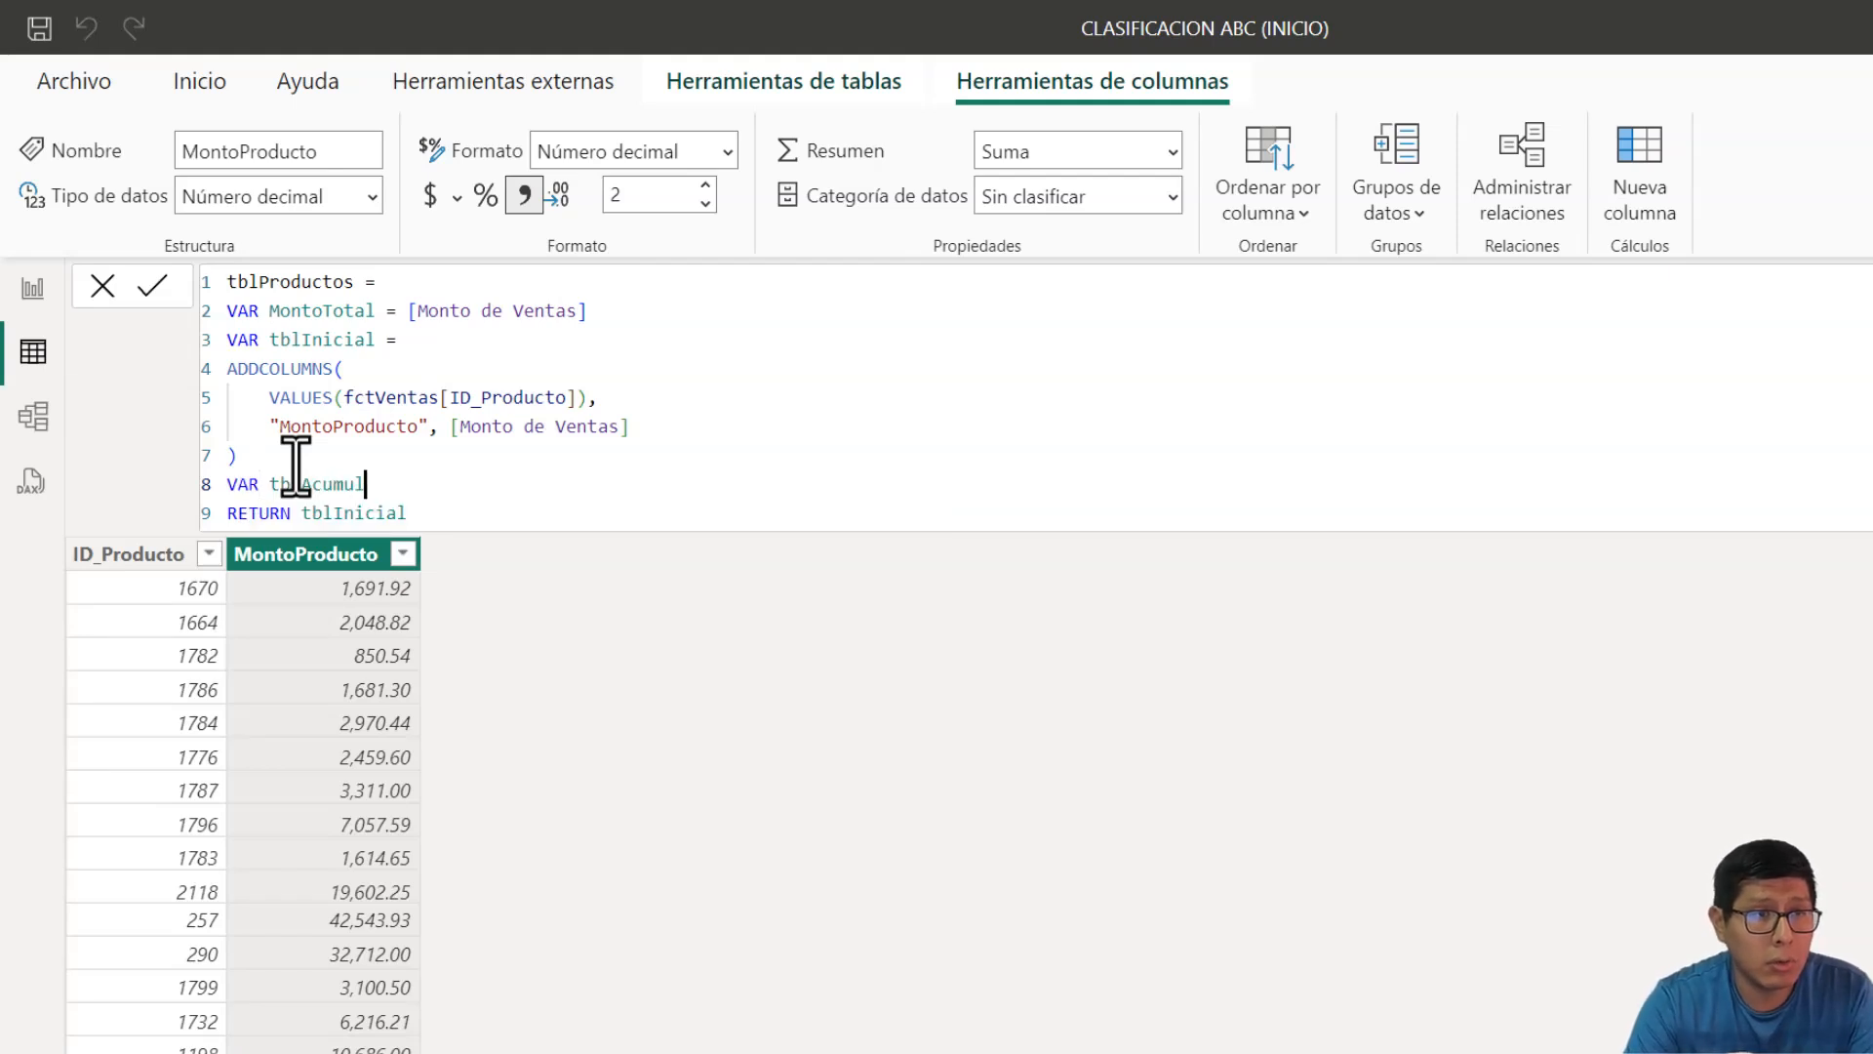
text(ados =)
key(Return)
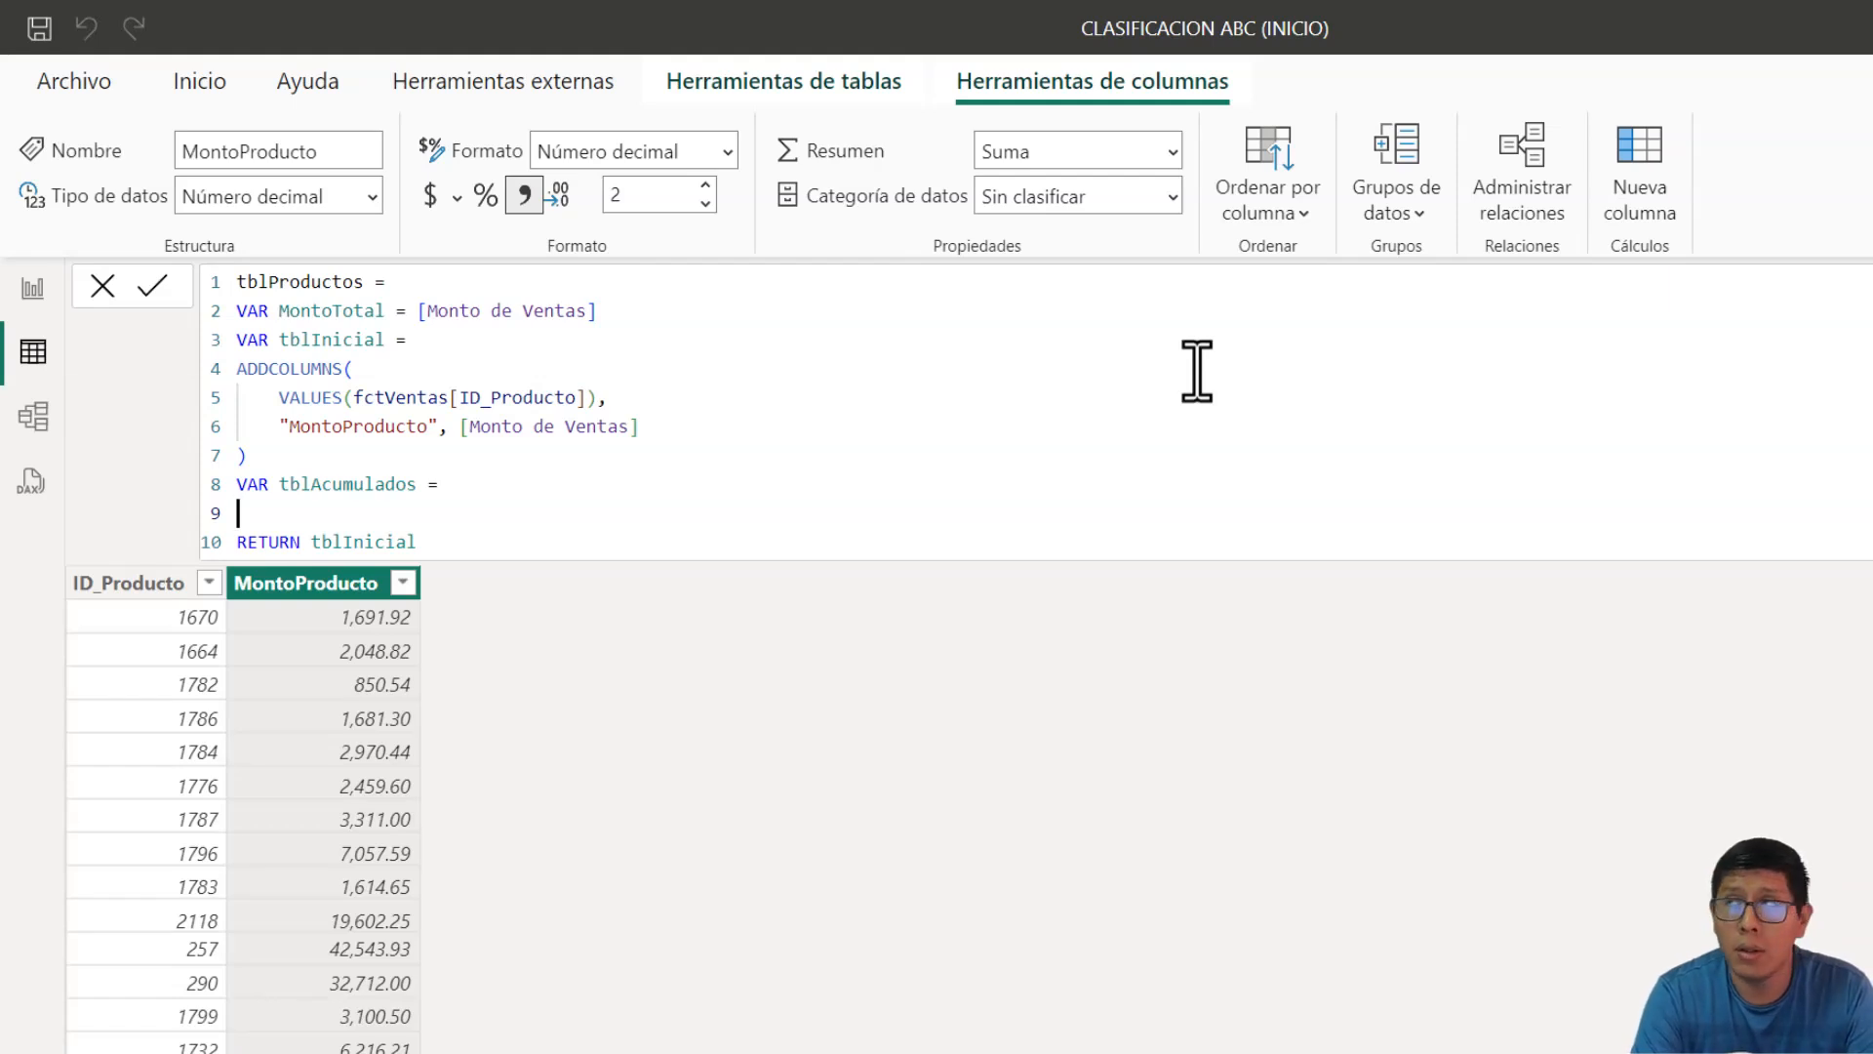
- Open an ADDCOLUMNS function in tblAcumulados with tblInicial as its table argument
text(AD)
key(Tab)
key(Return)
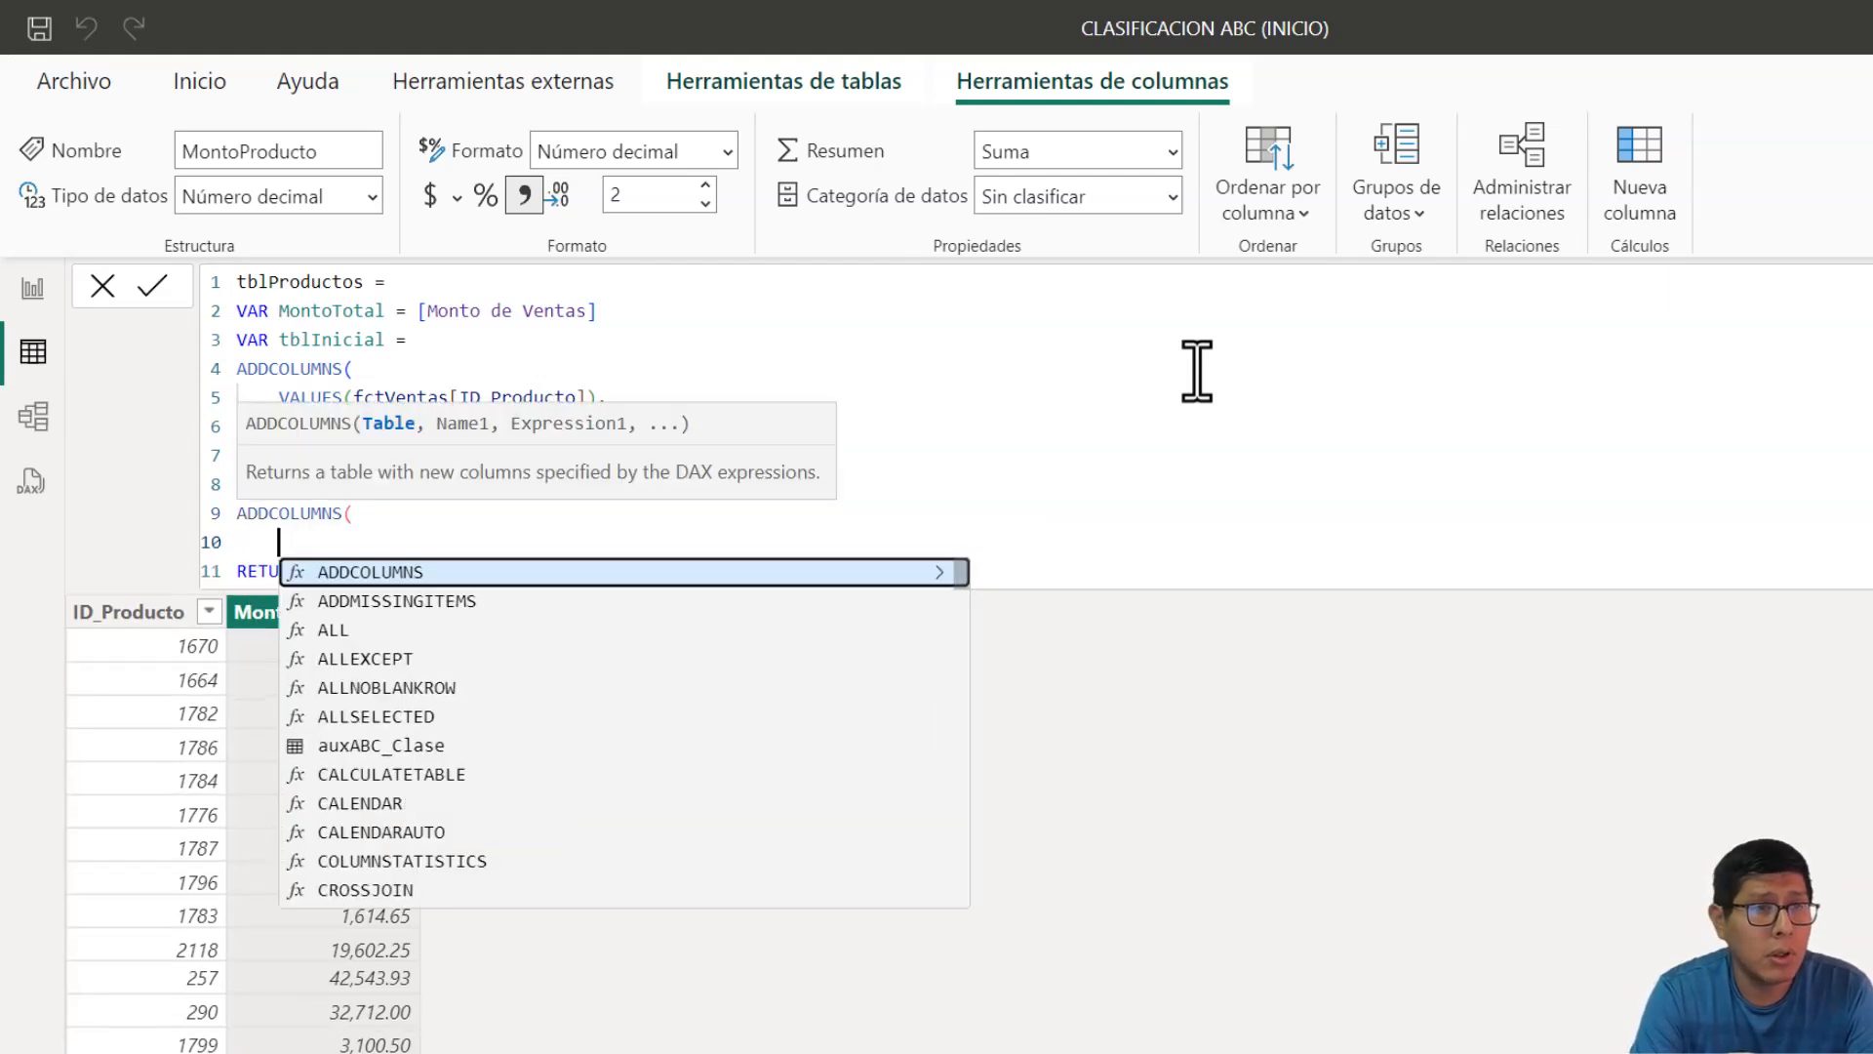
text(tbl)
key(Tab)
text(,)
key(Return)
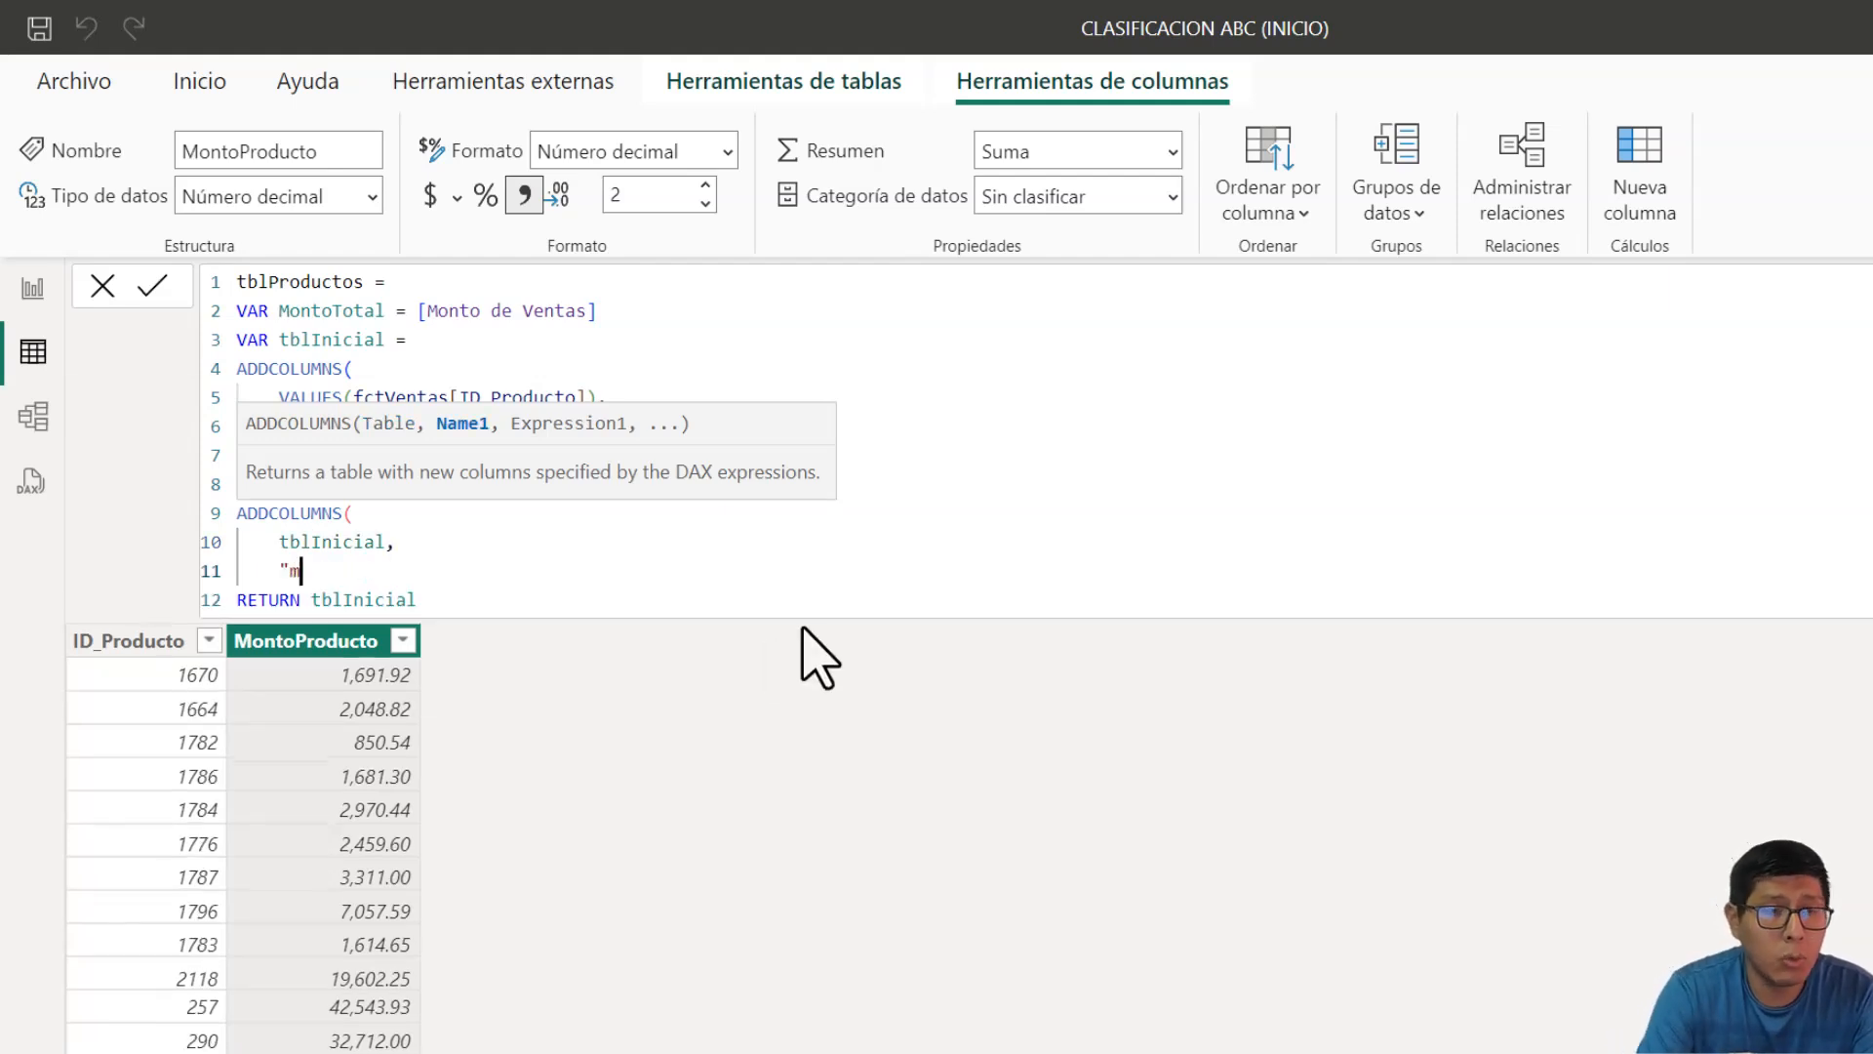
- Name the new ADDCOLUMNS column "MontoAcumulado" and start a new line for its expression
text("m)
key(BackSpace)
text(Mon)
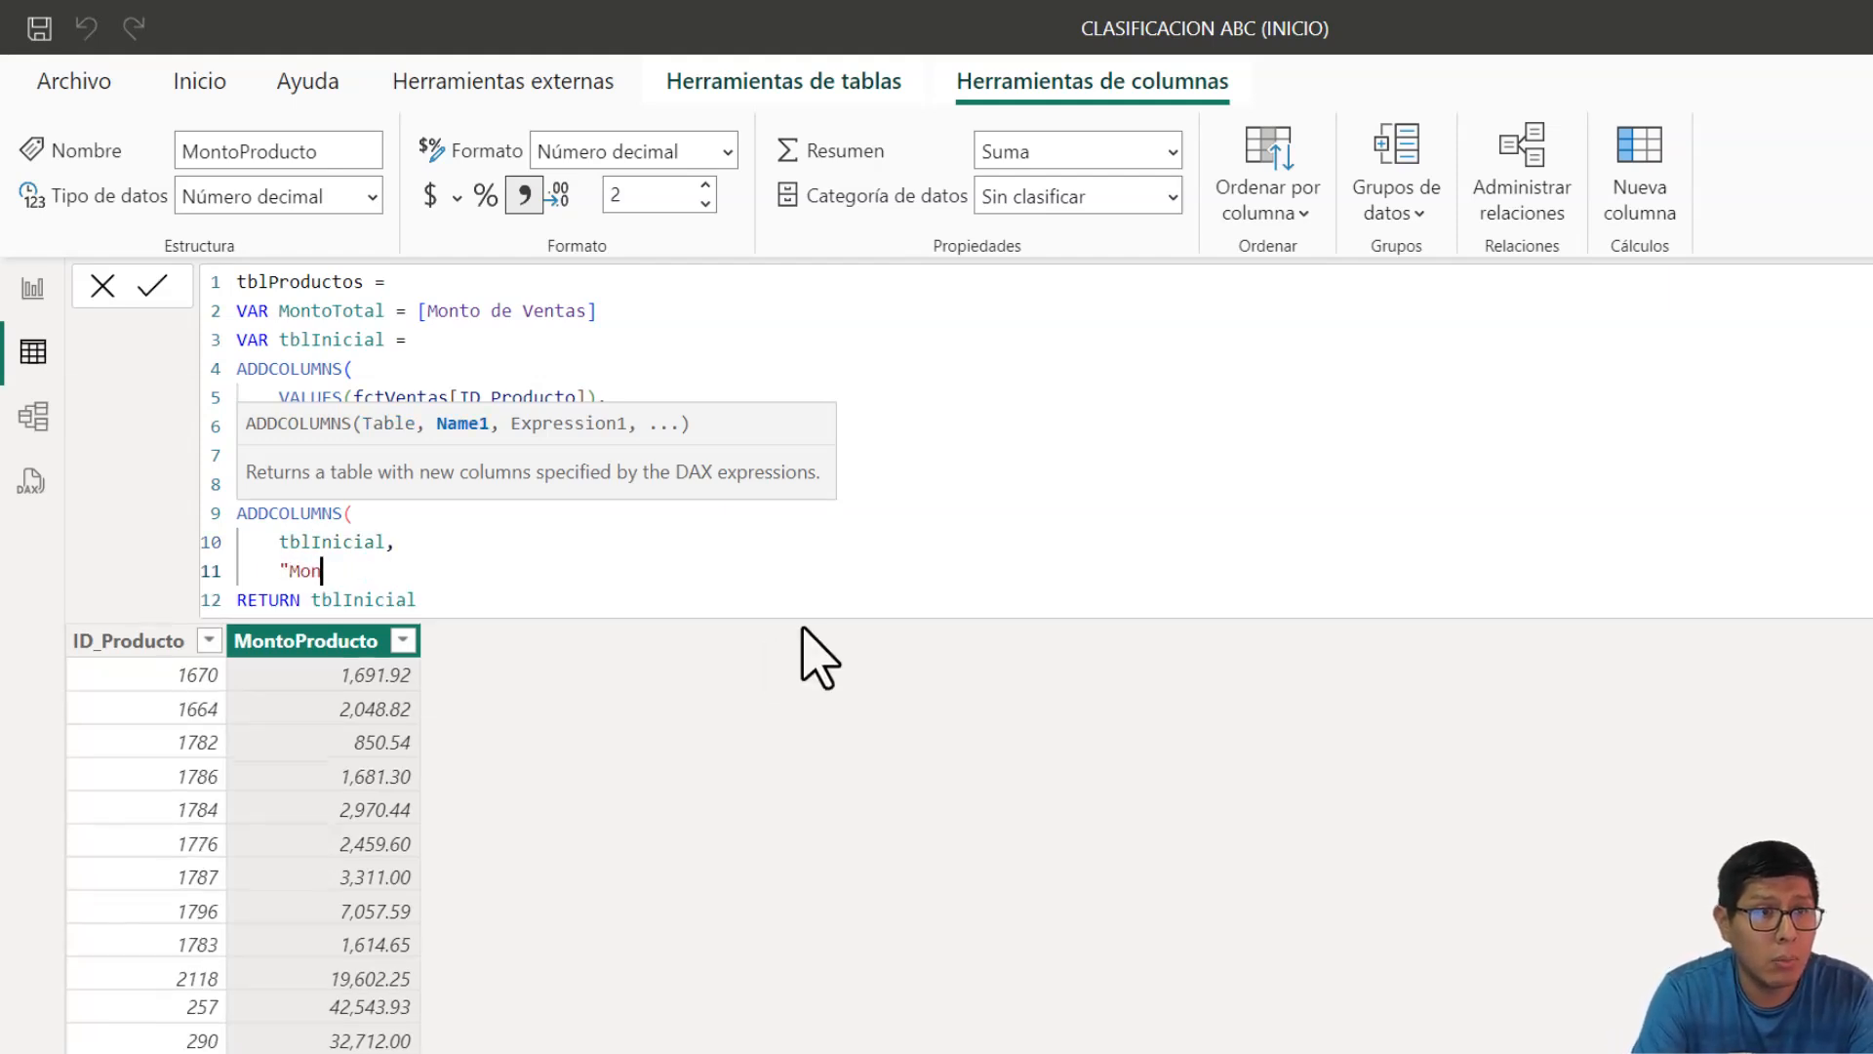
text(toAcumulado)
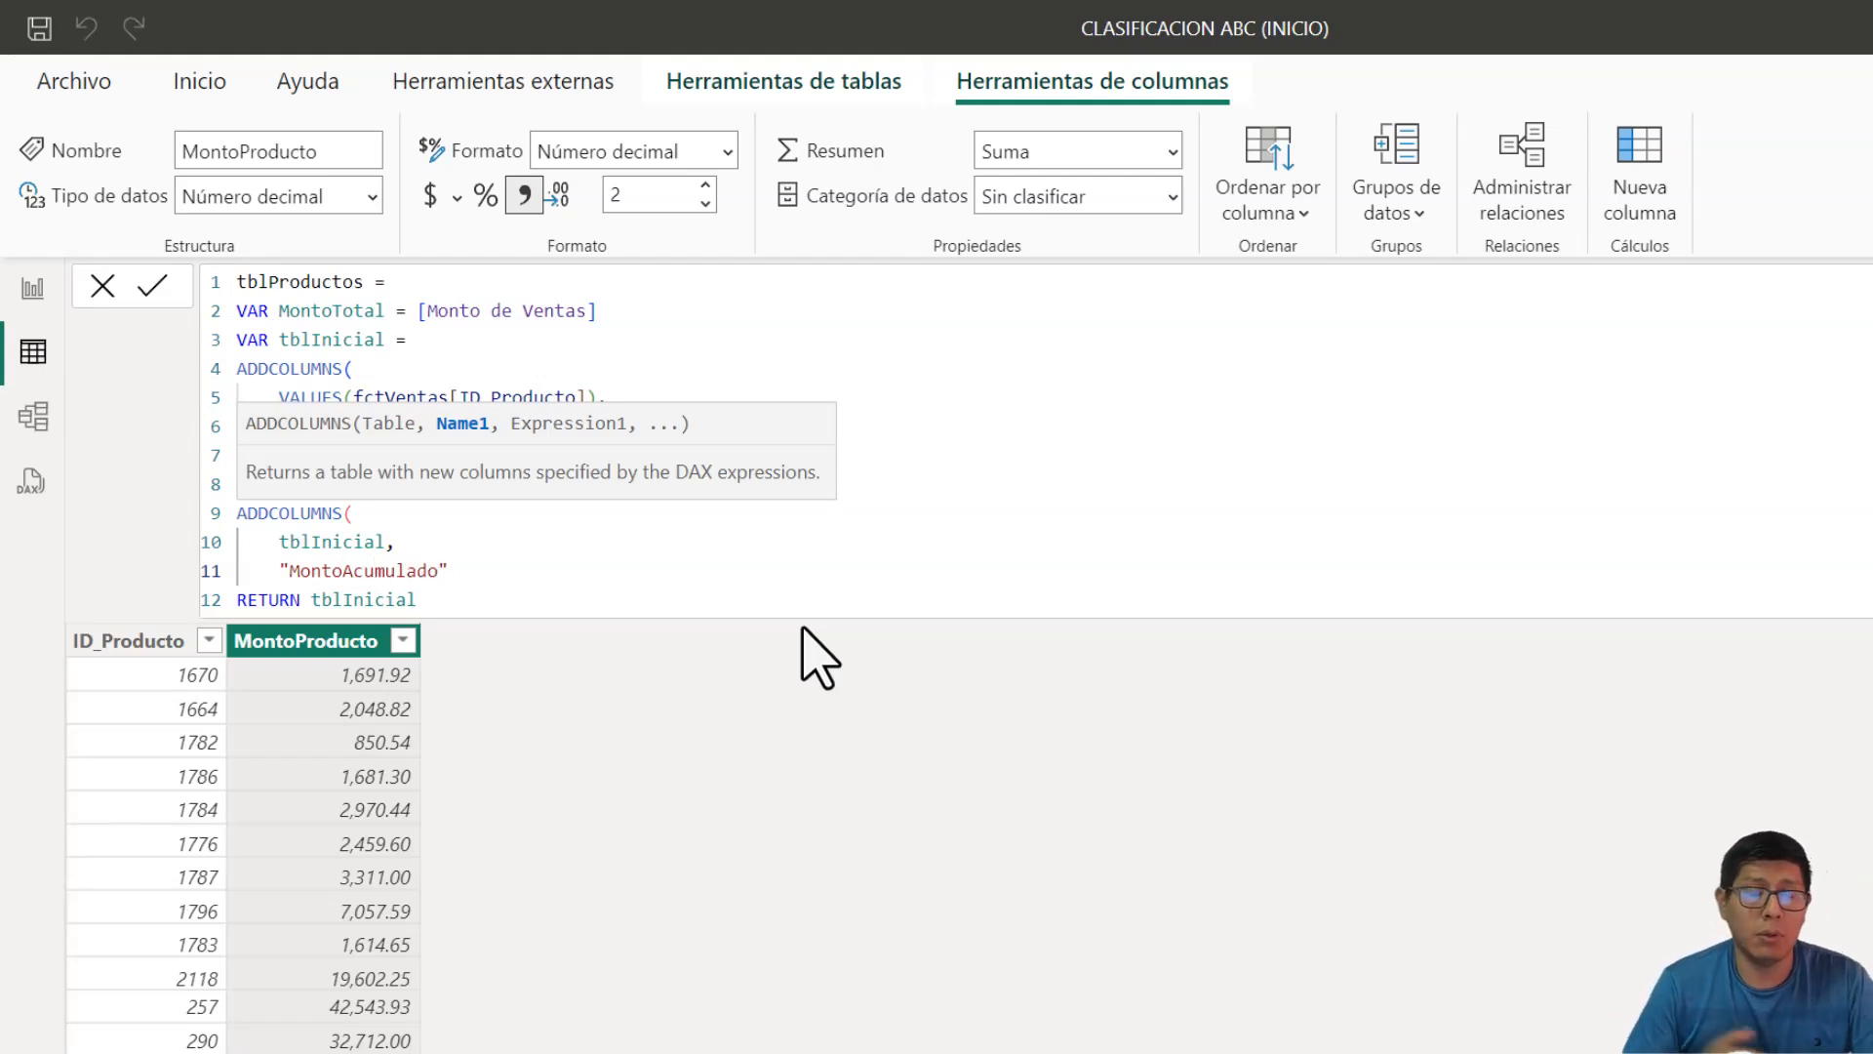
click(450, 577)
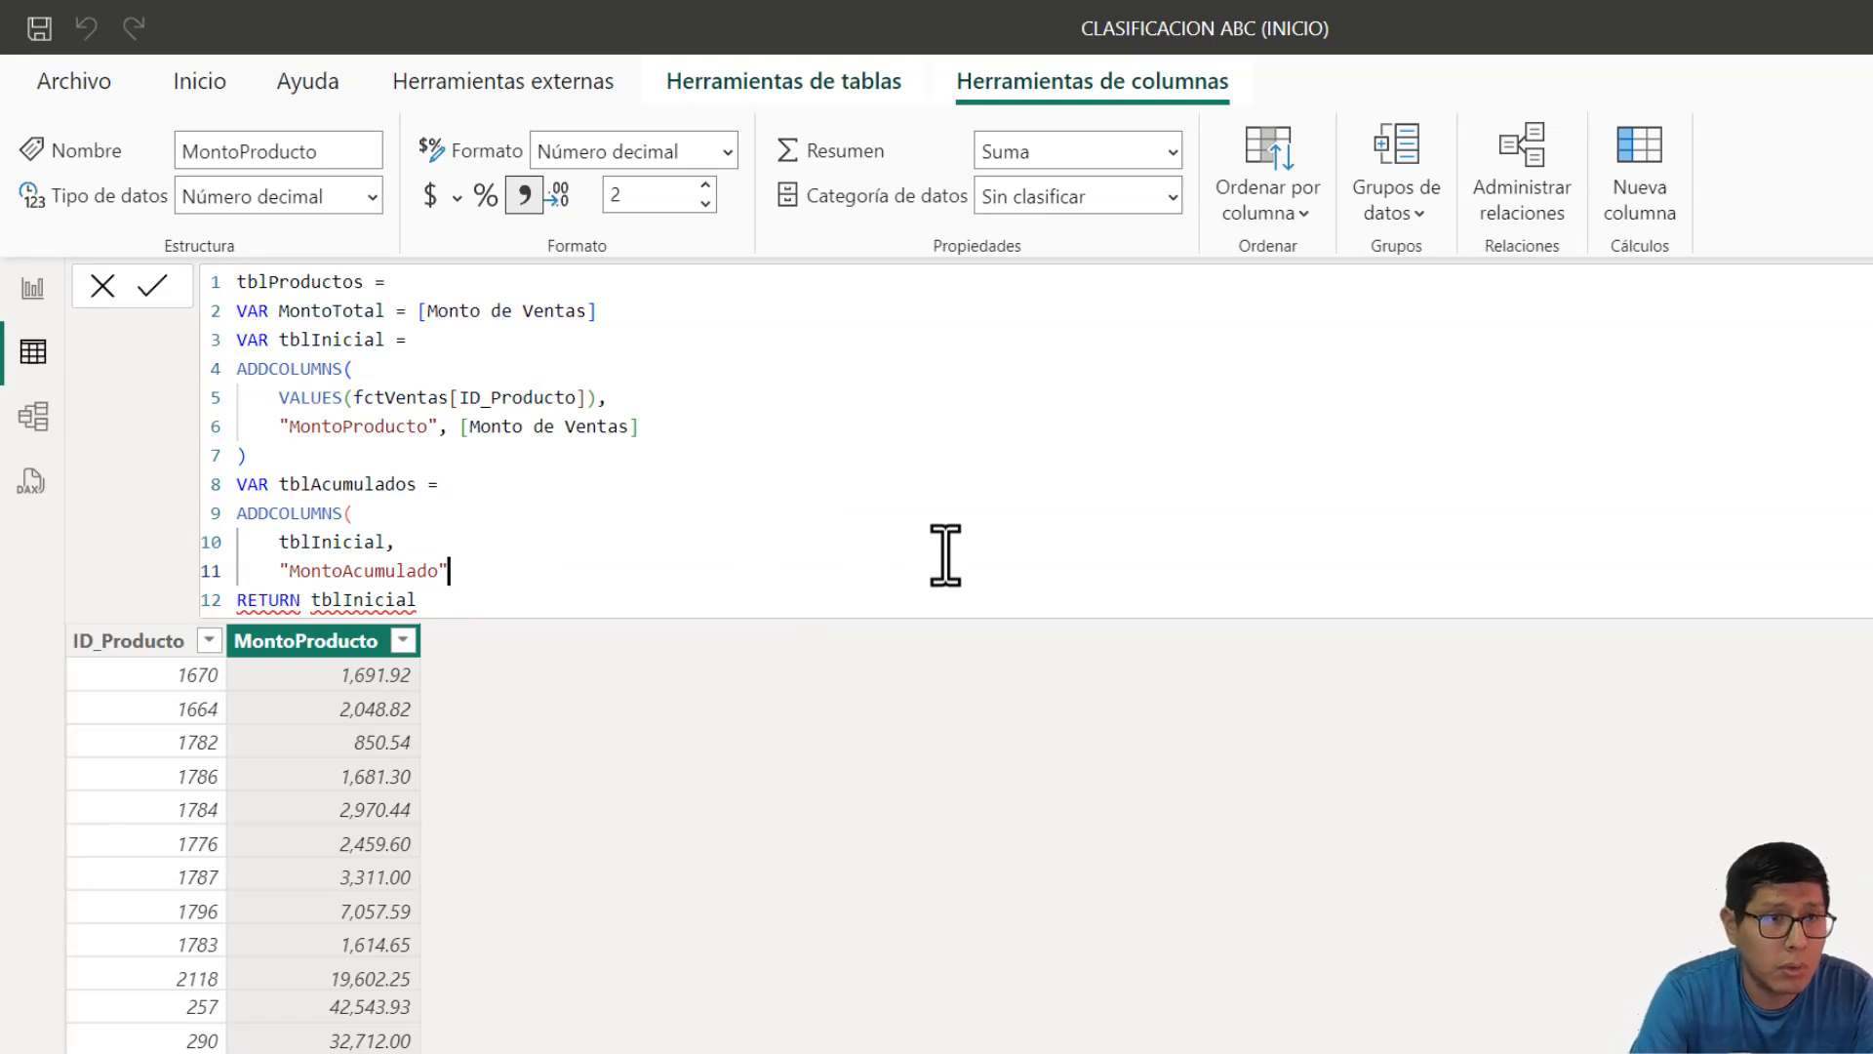
text(,)
key(Return)
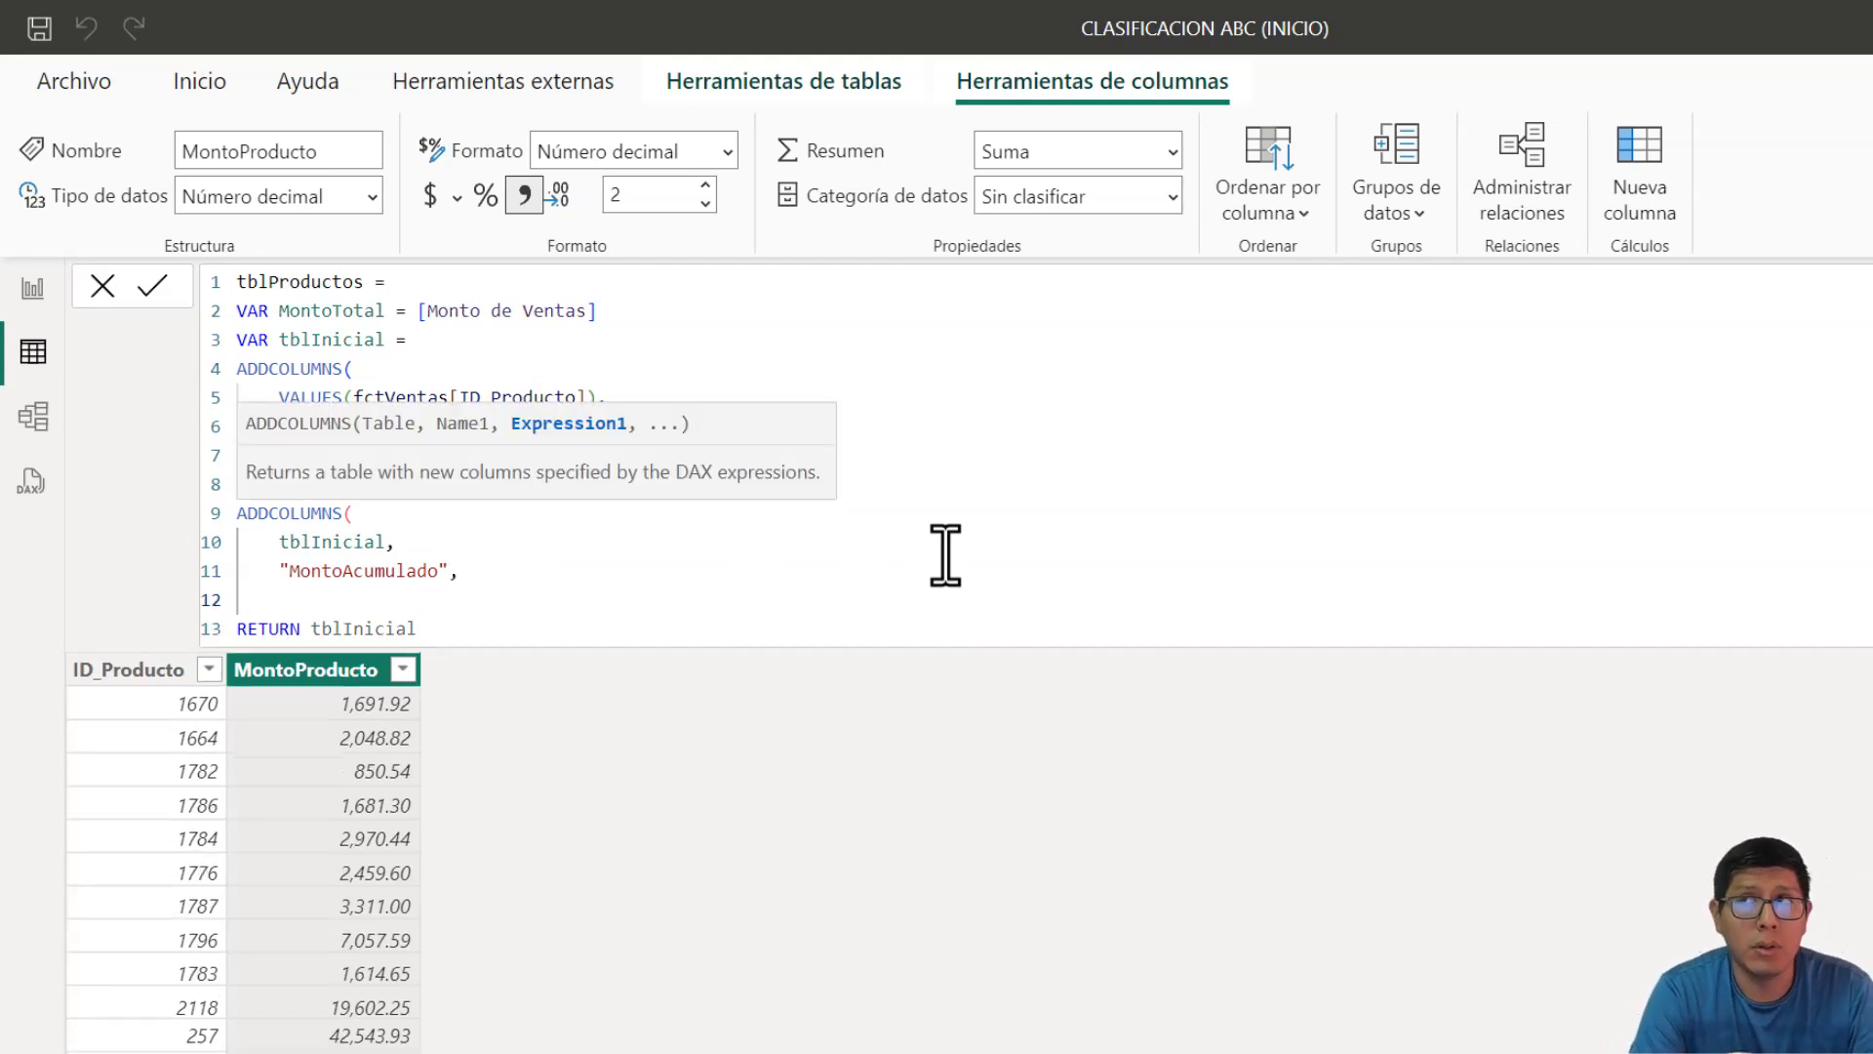
- Declare the variable _MontoActual = [MontoProducto] inside the MontoAcumulado expression
text(VAR)
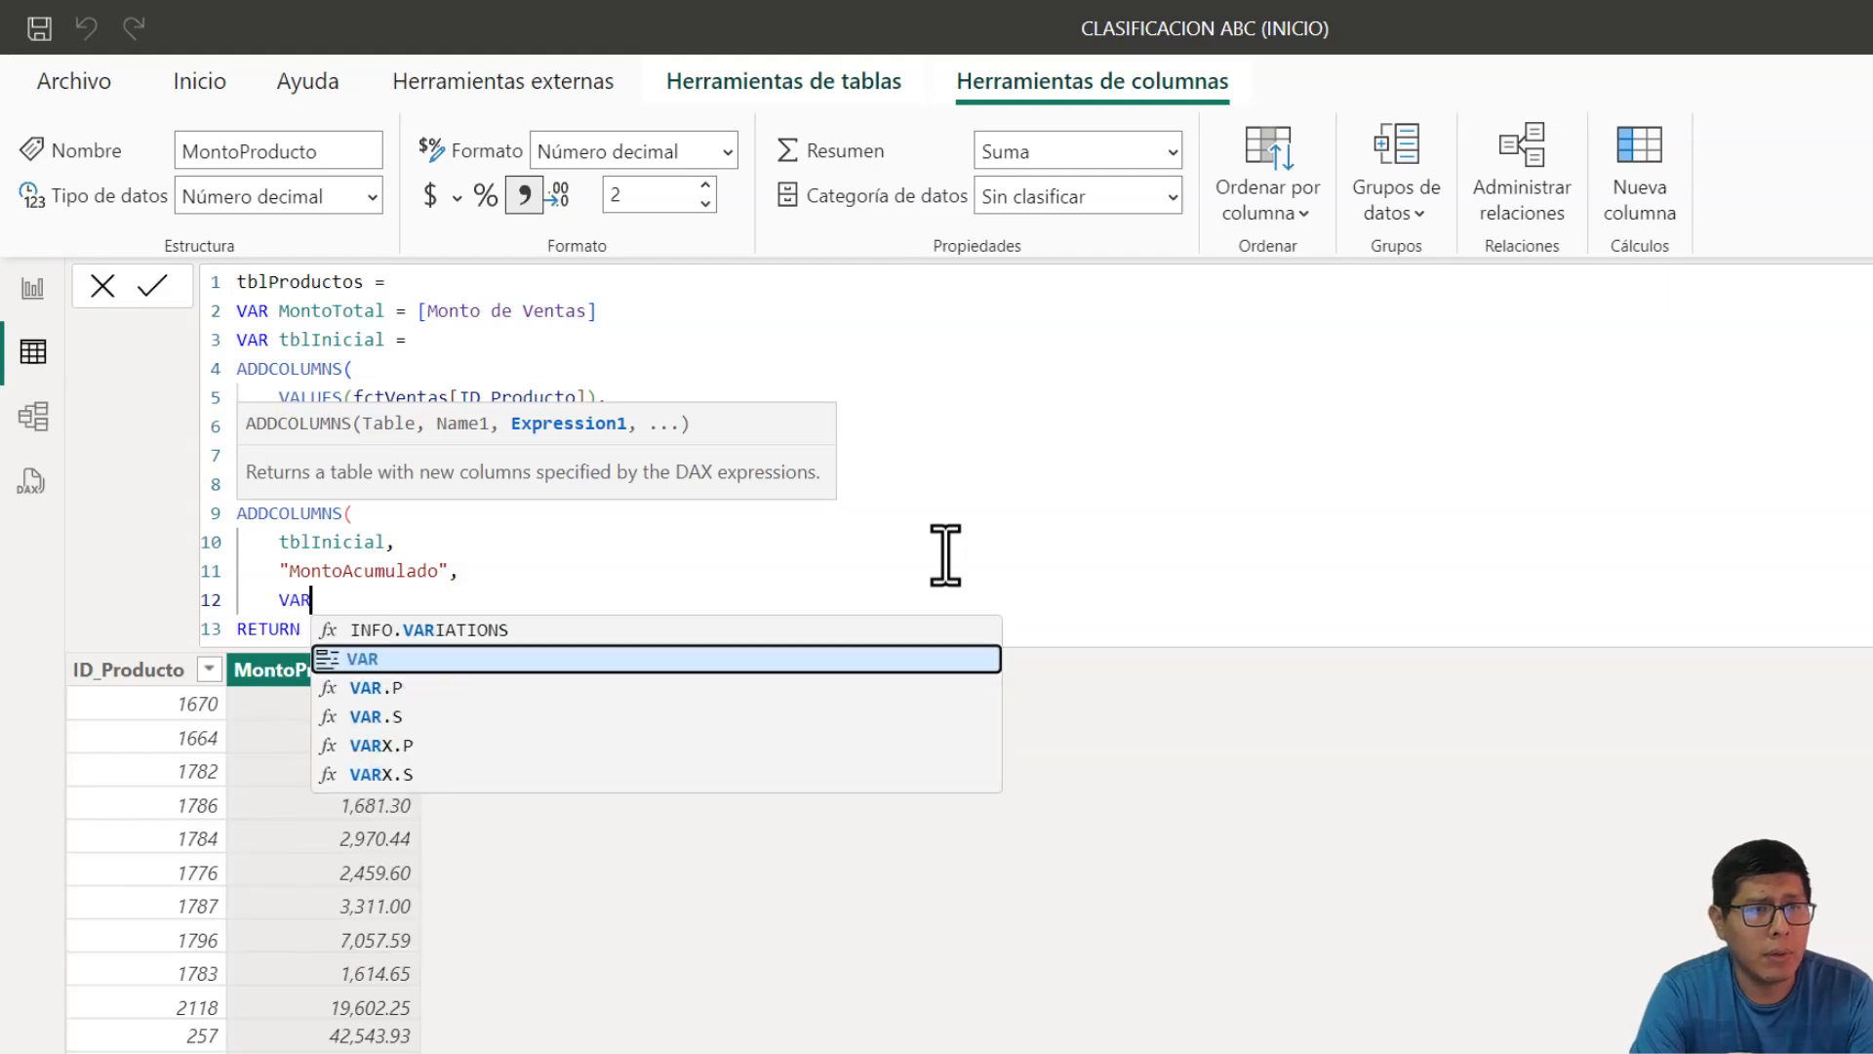
click(467, 576)
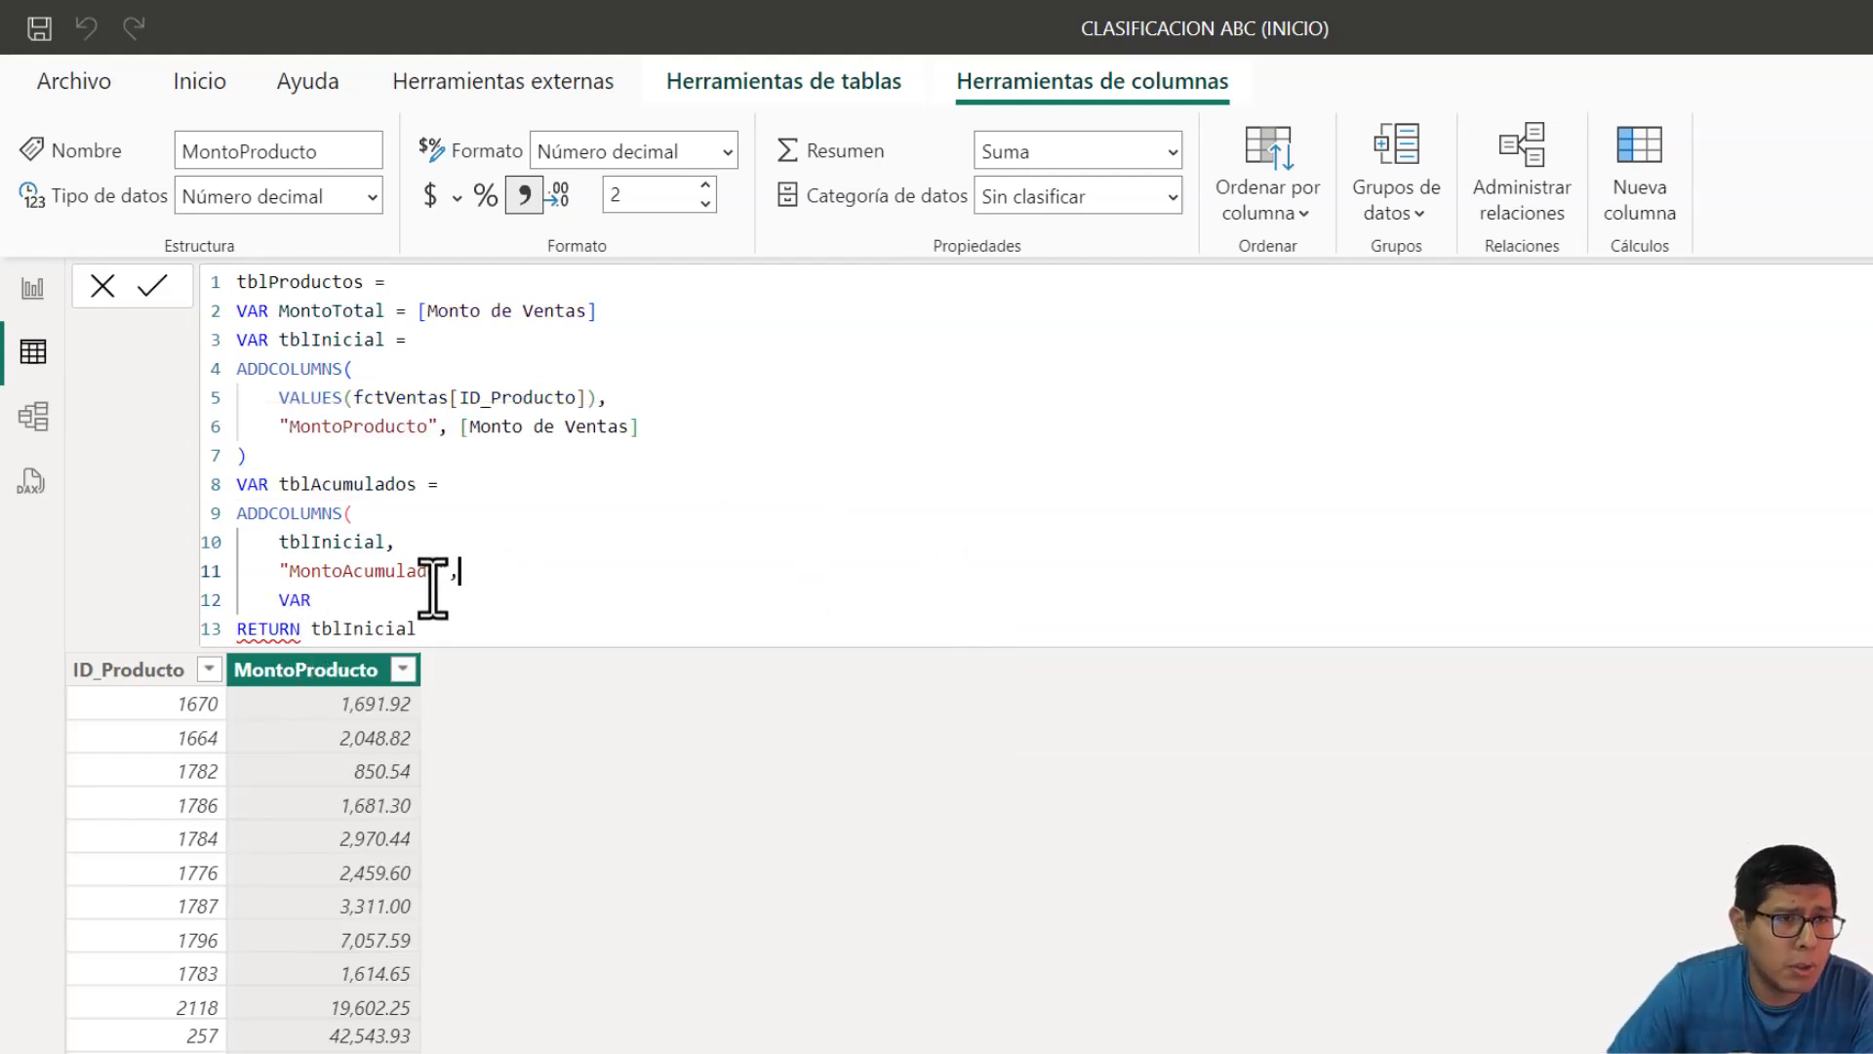
click(426, 593)
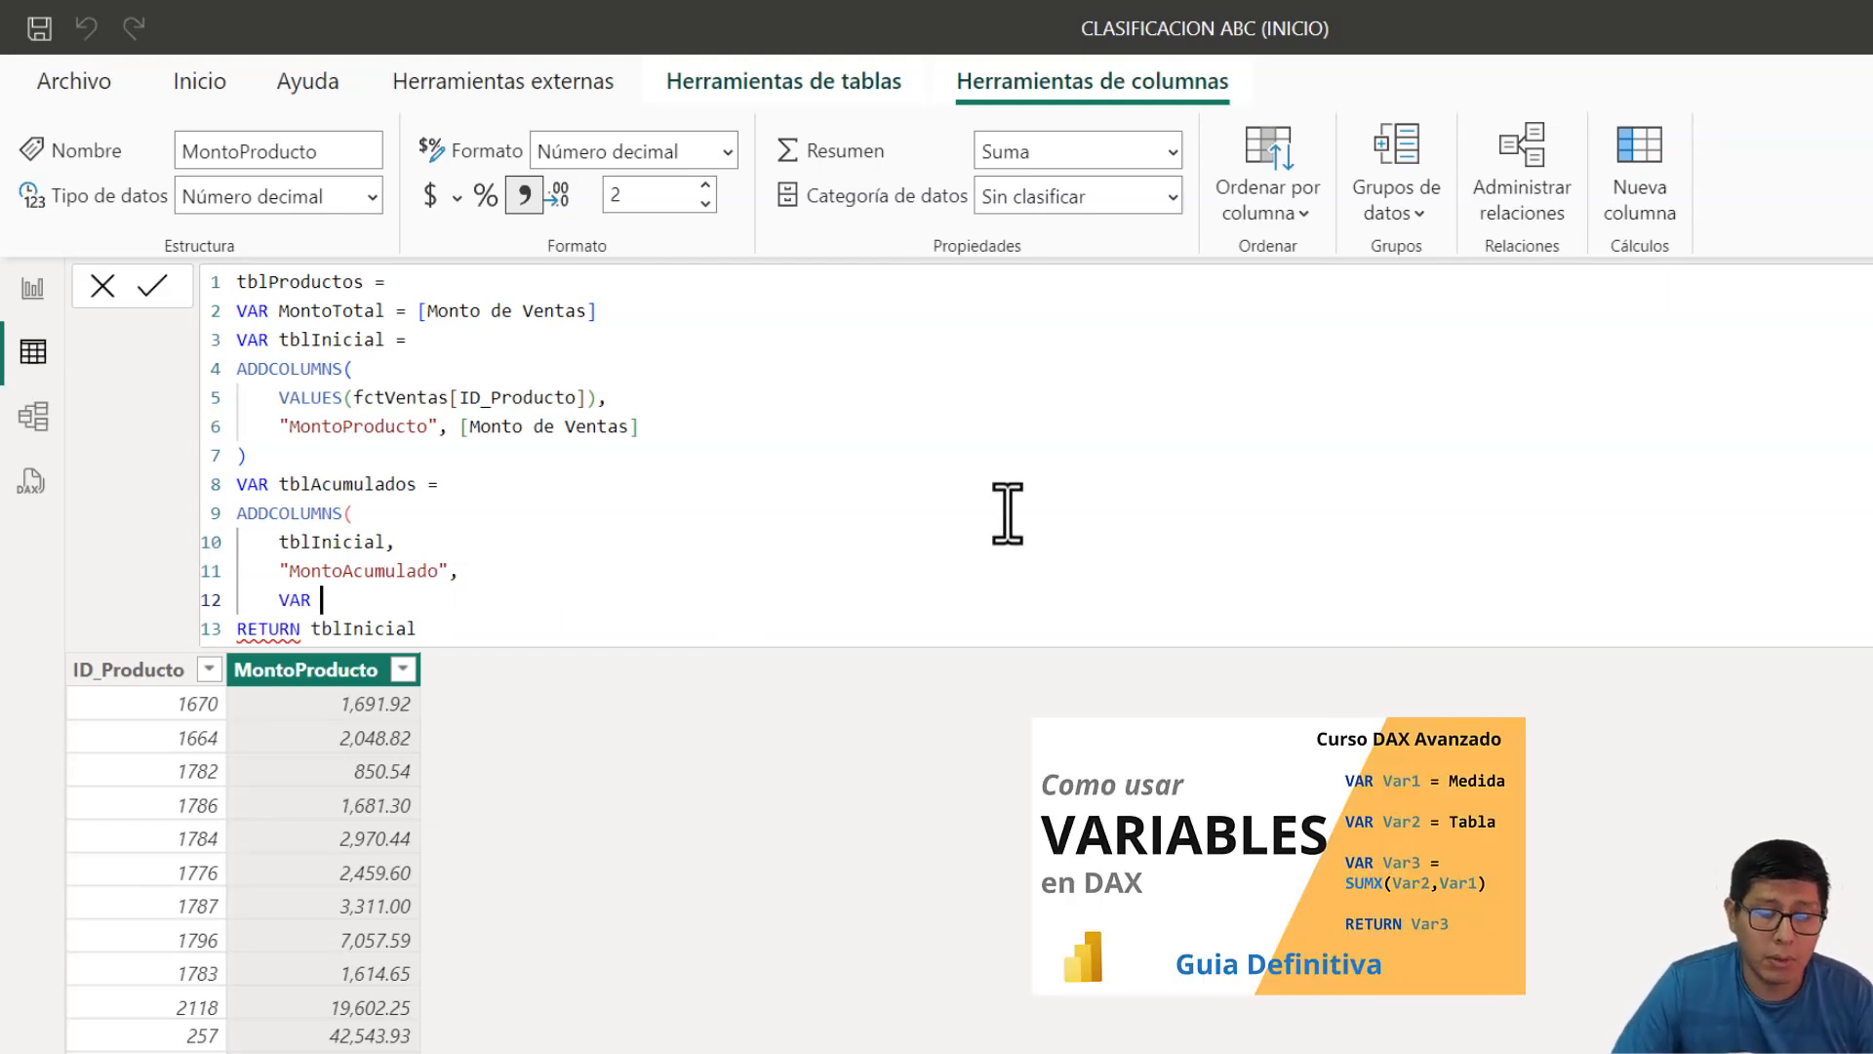
text(_Mo)
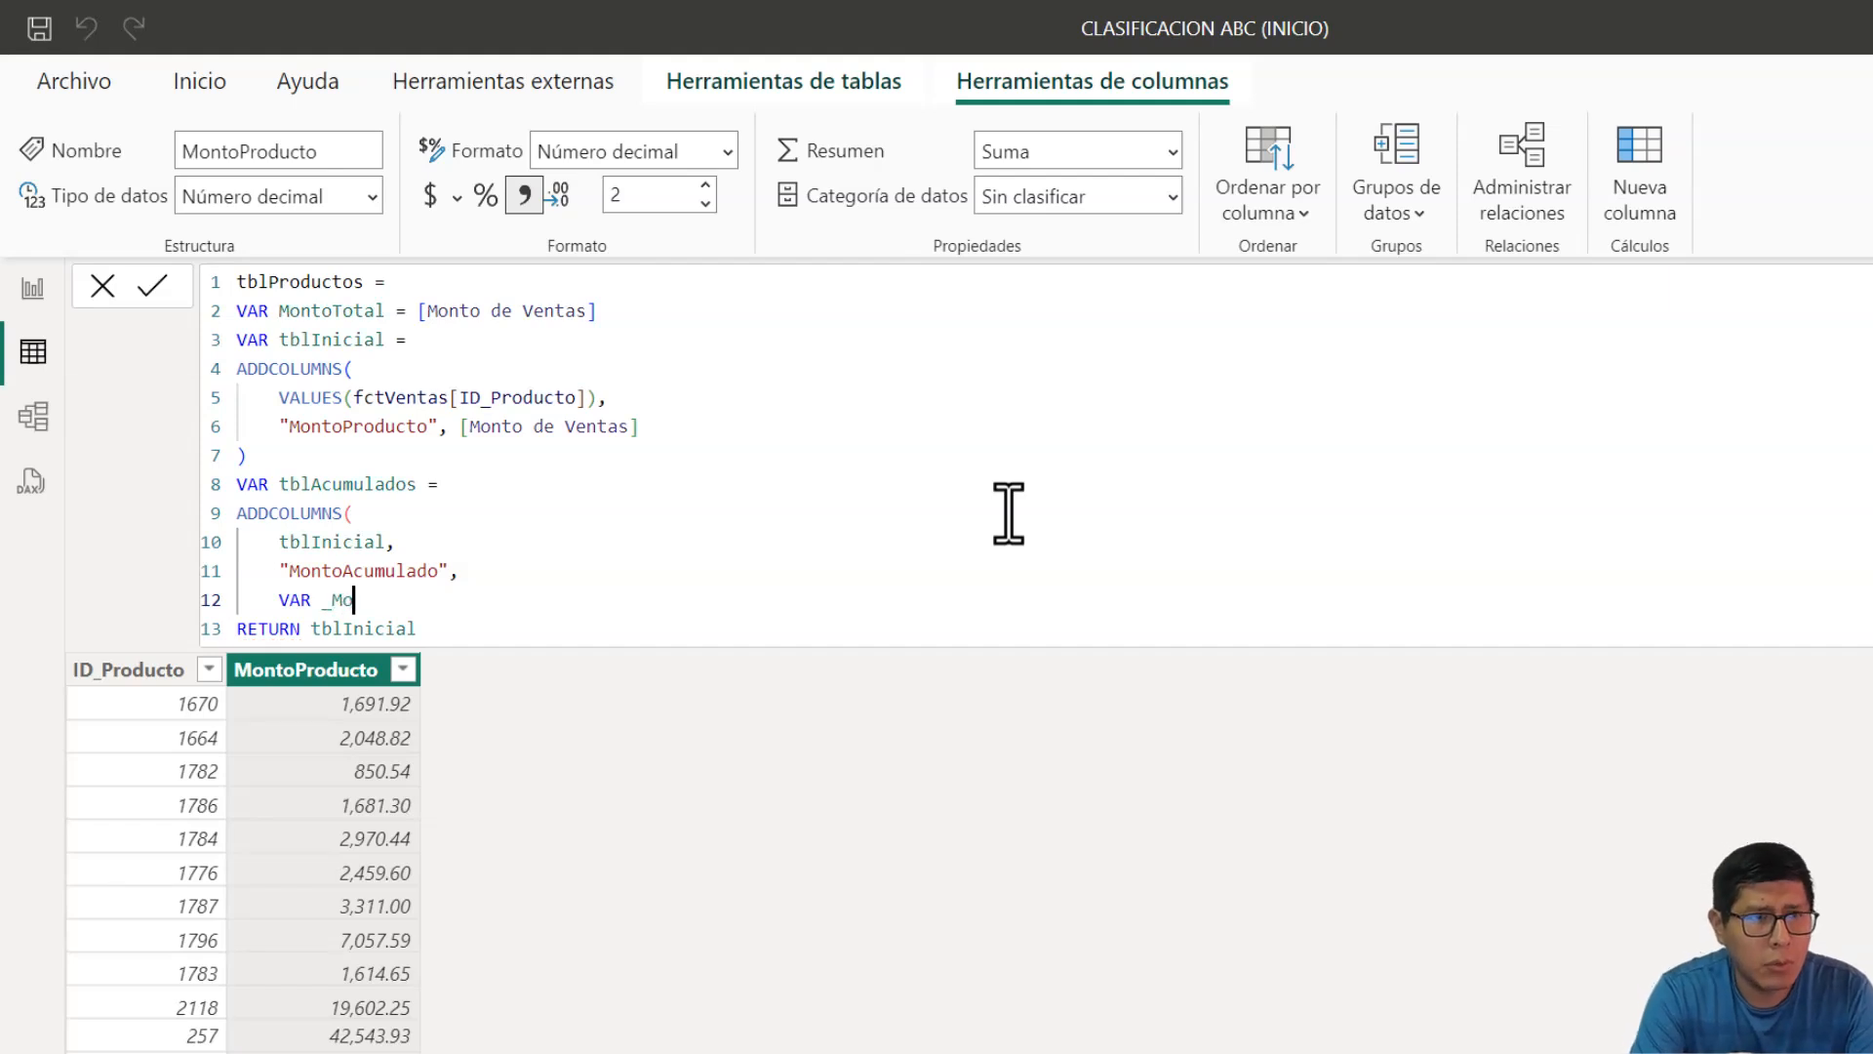
text(ntoActual =)
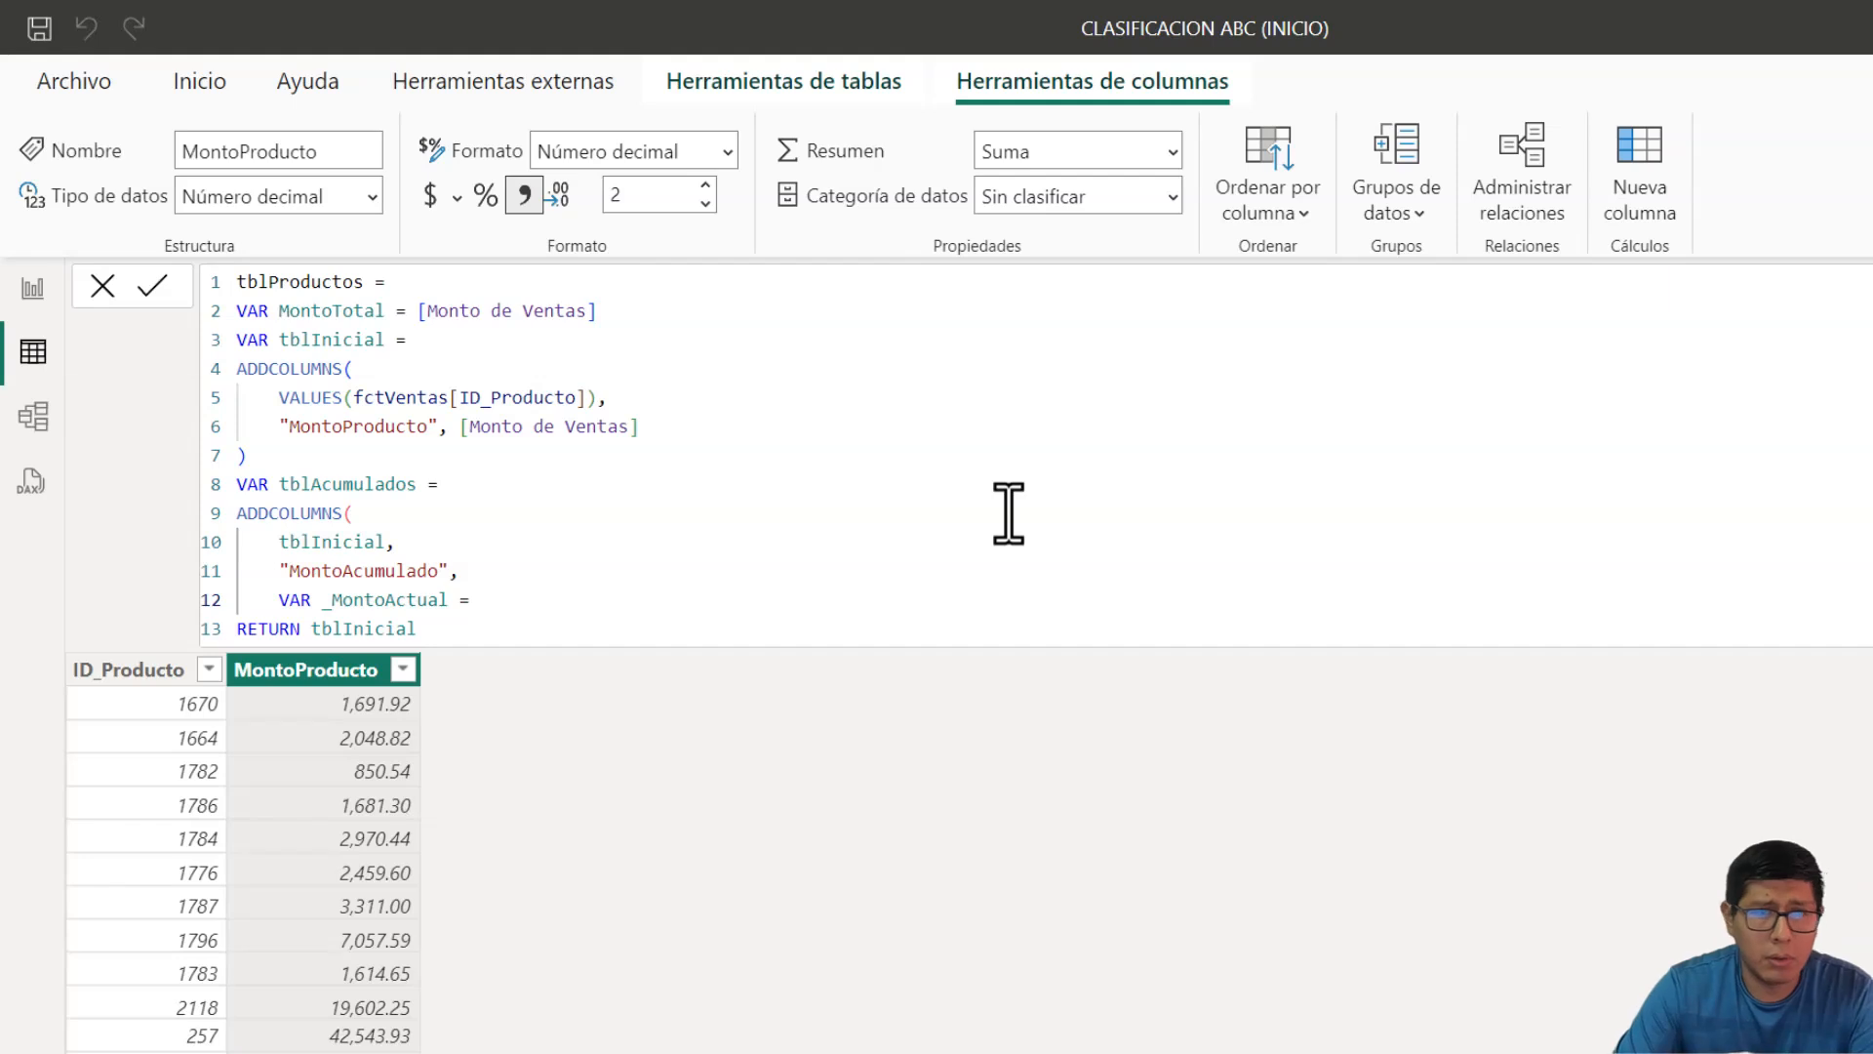
text( [mo)
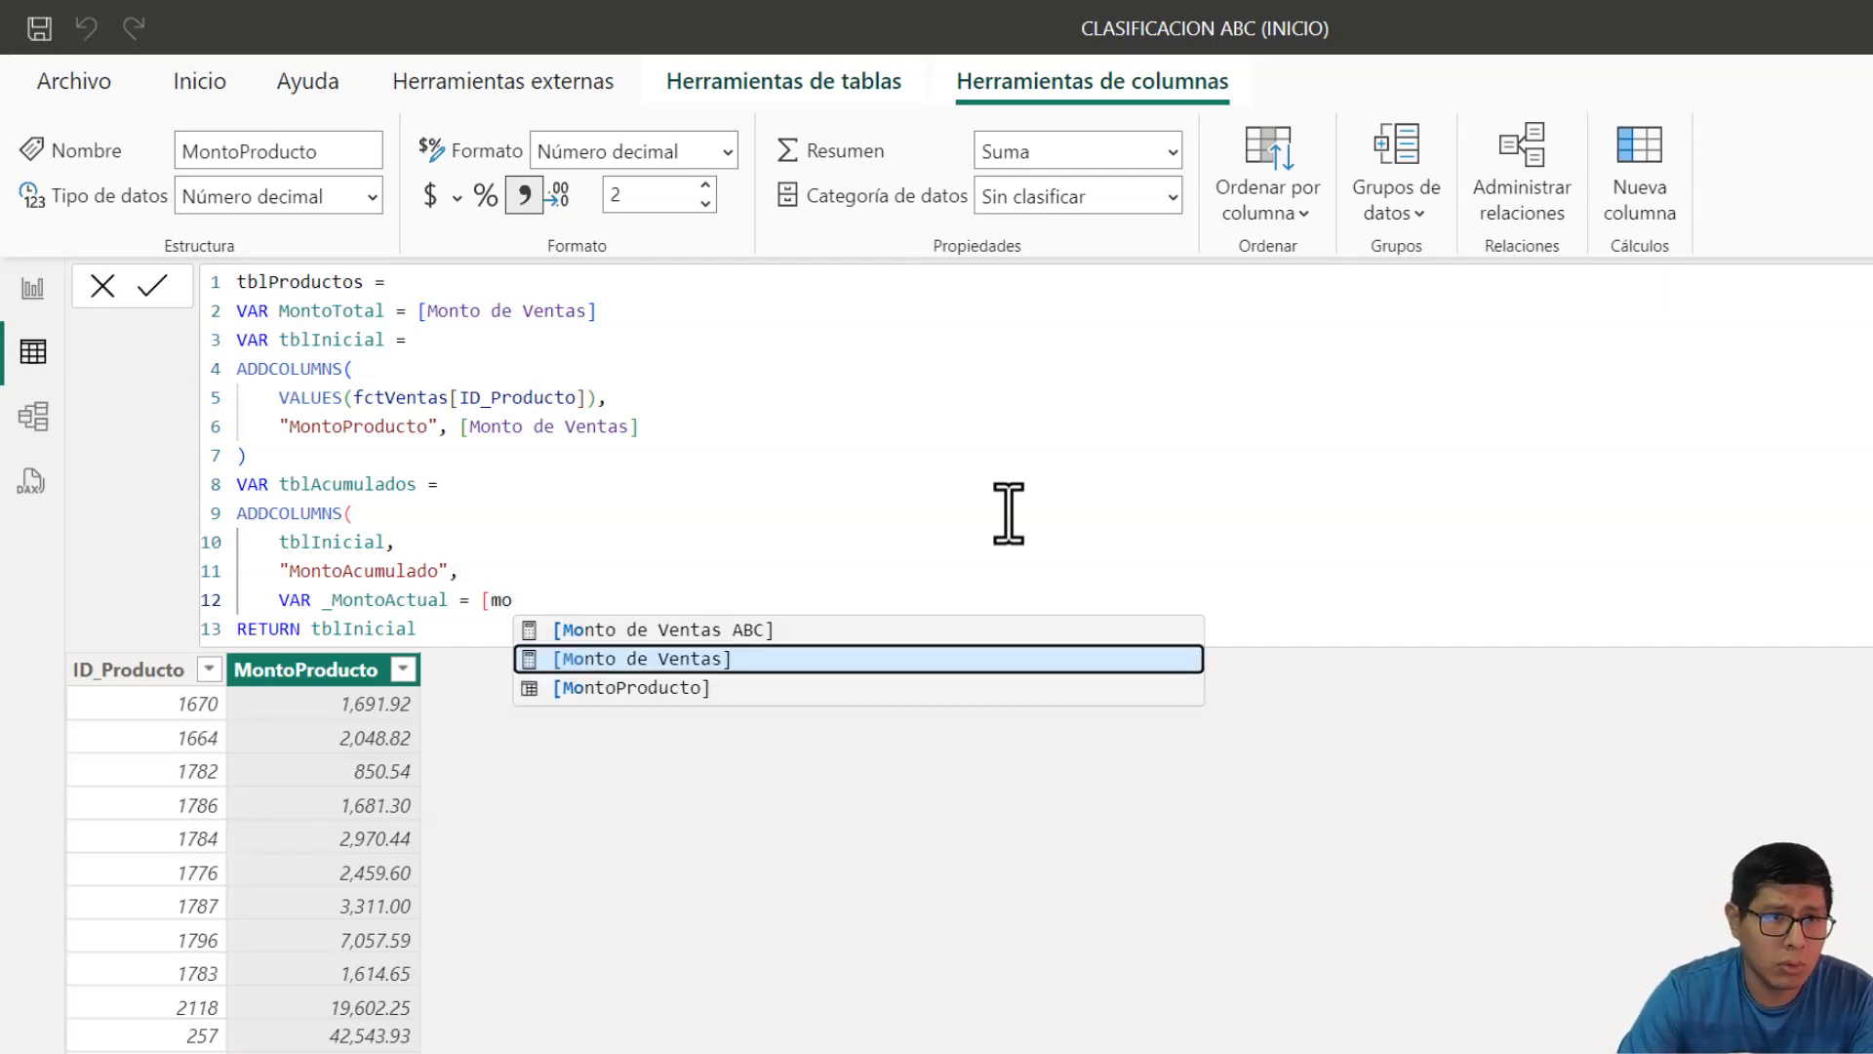
key(Down)
key(Tab)
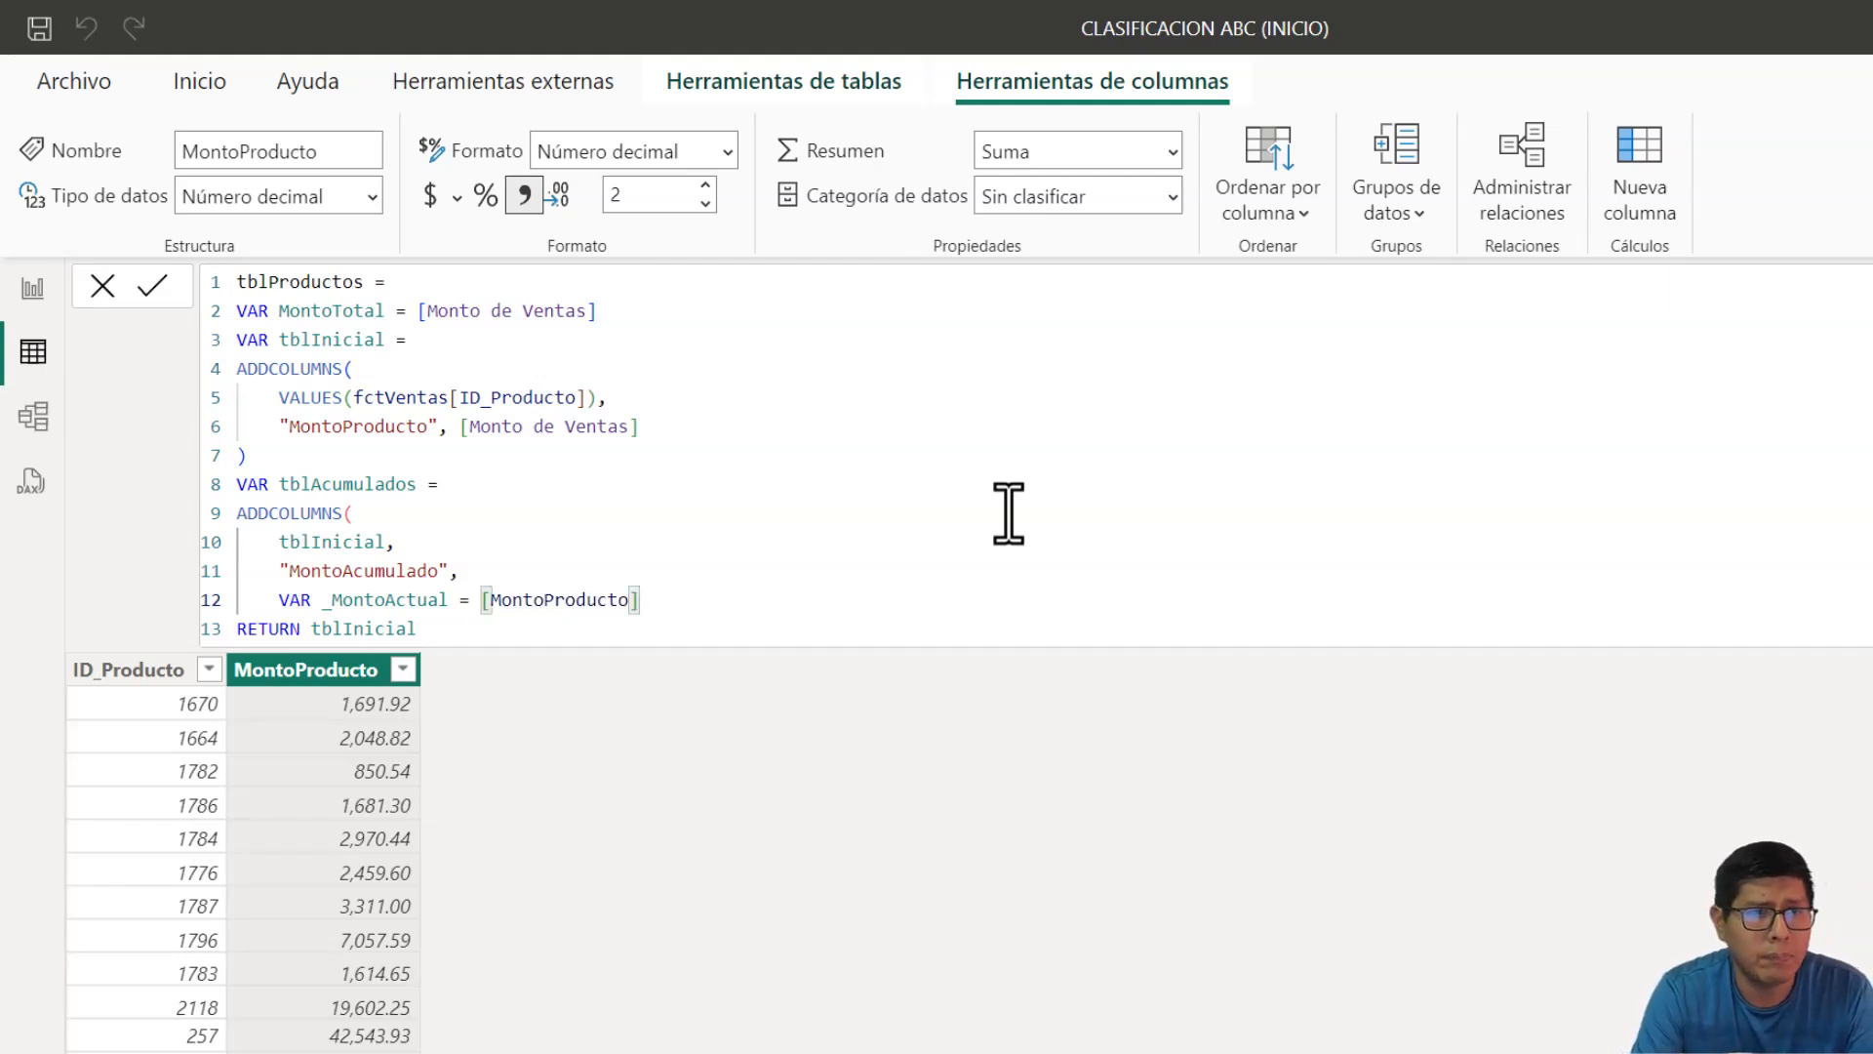
- Declare a second inner variable, _MejoresProductos, below _MontoActual
key(Return)
text(v)
key(Tab)
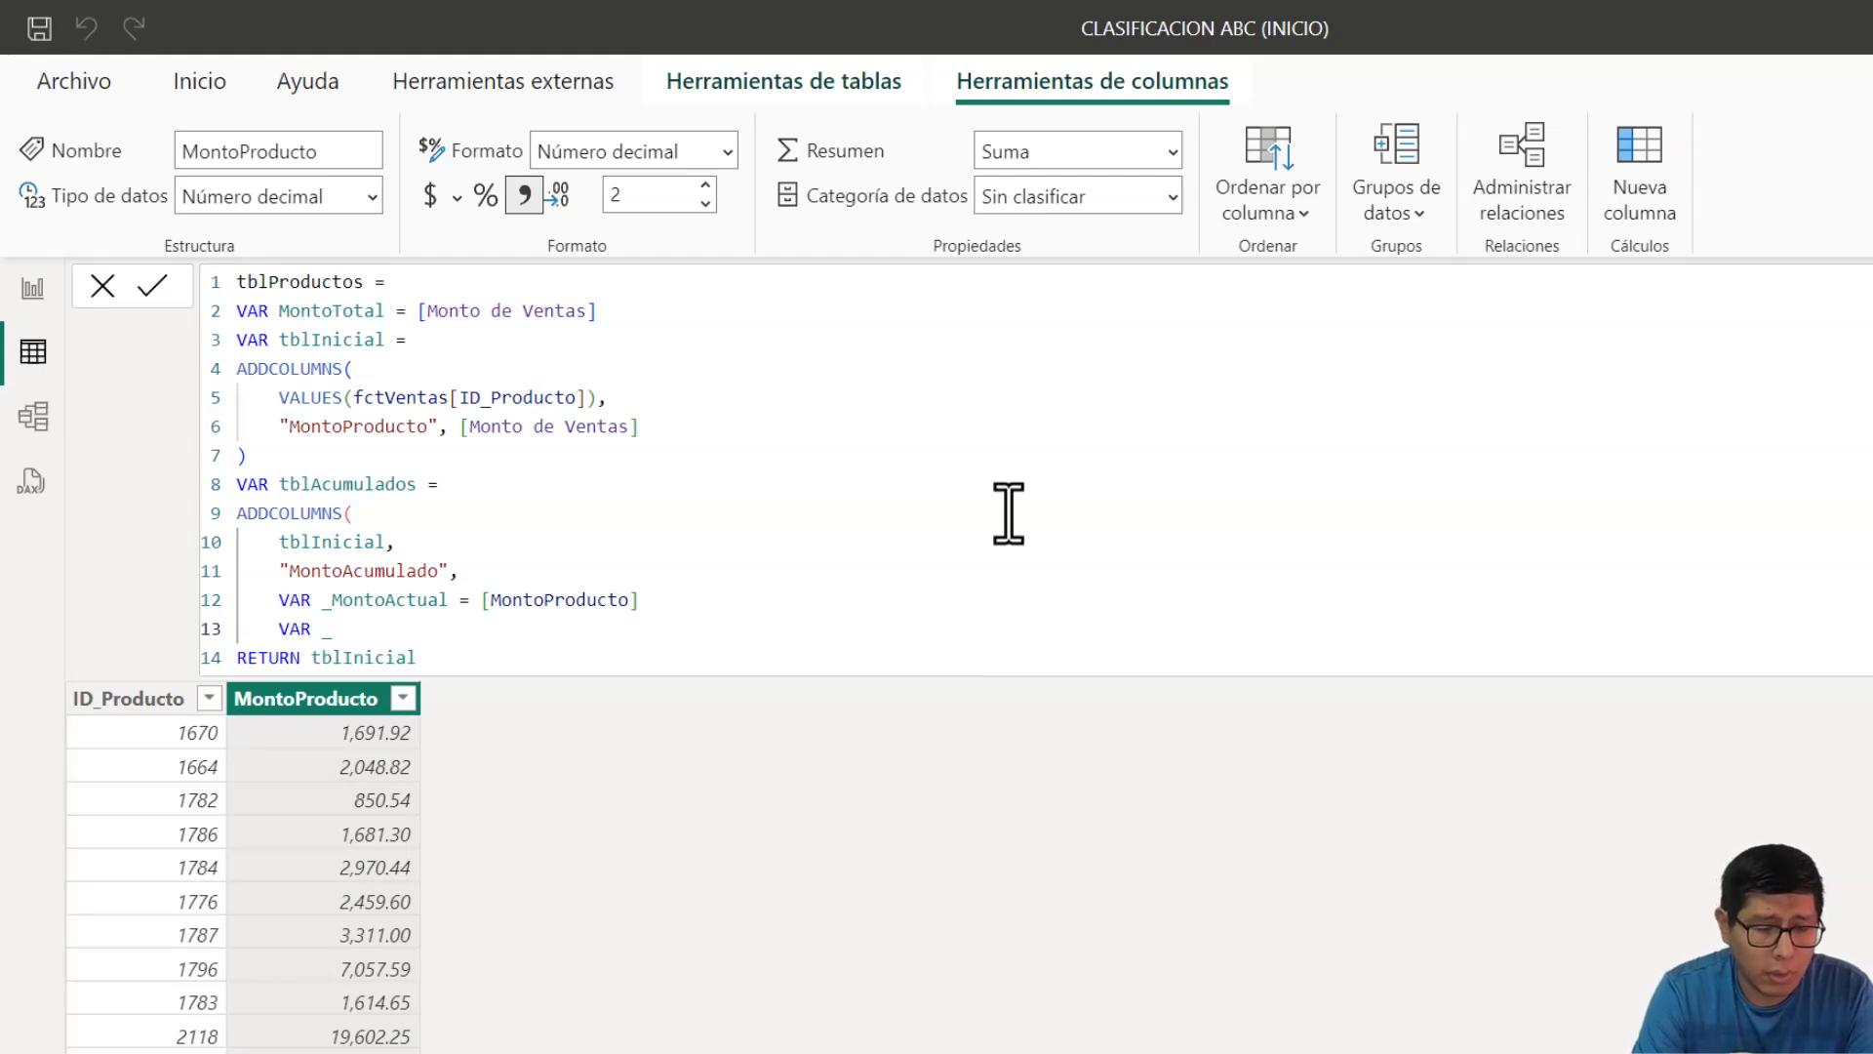
text(_MejoresPro)
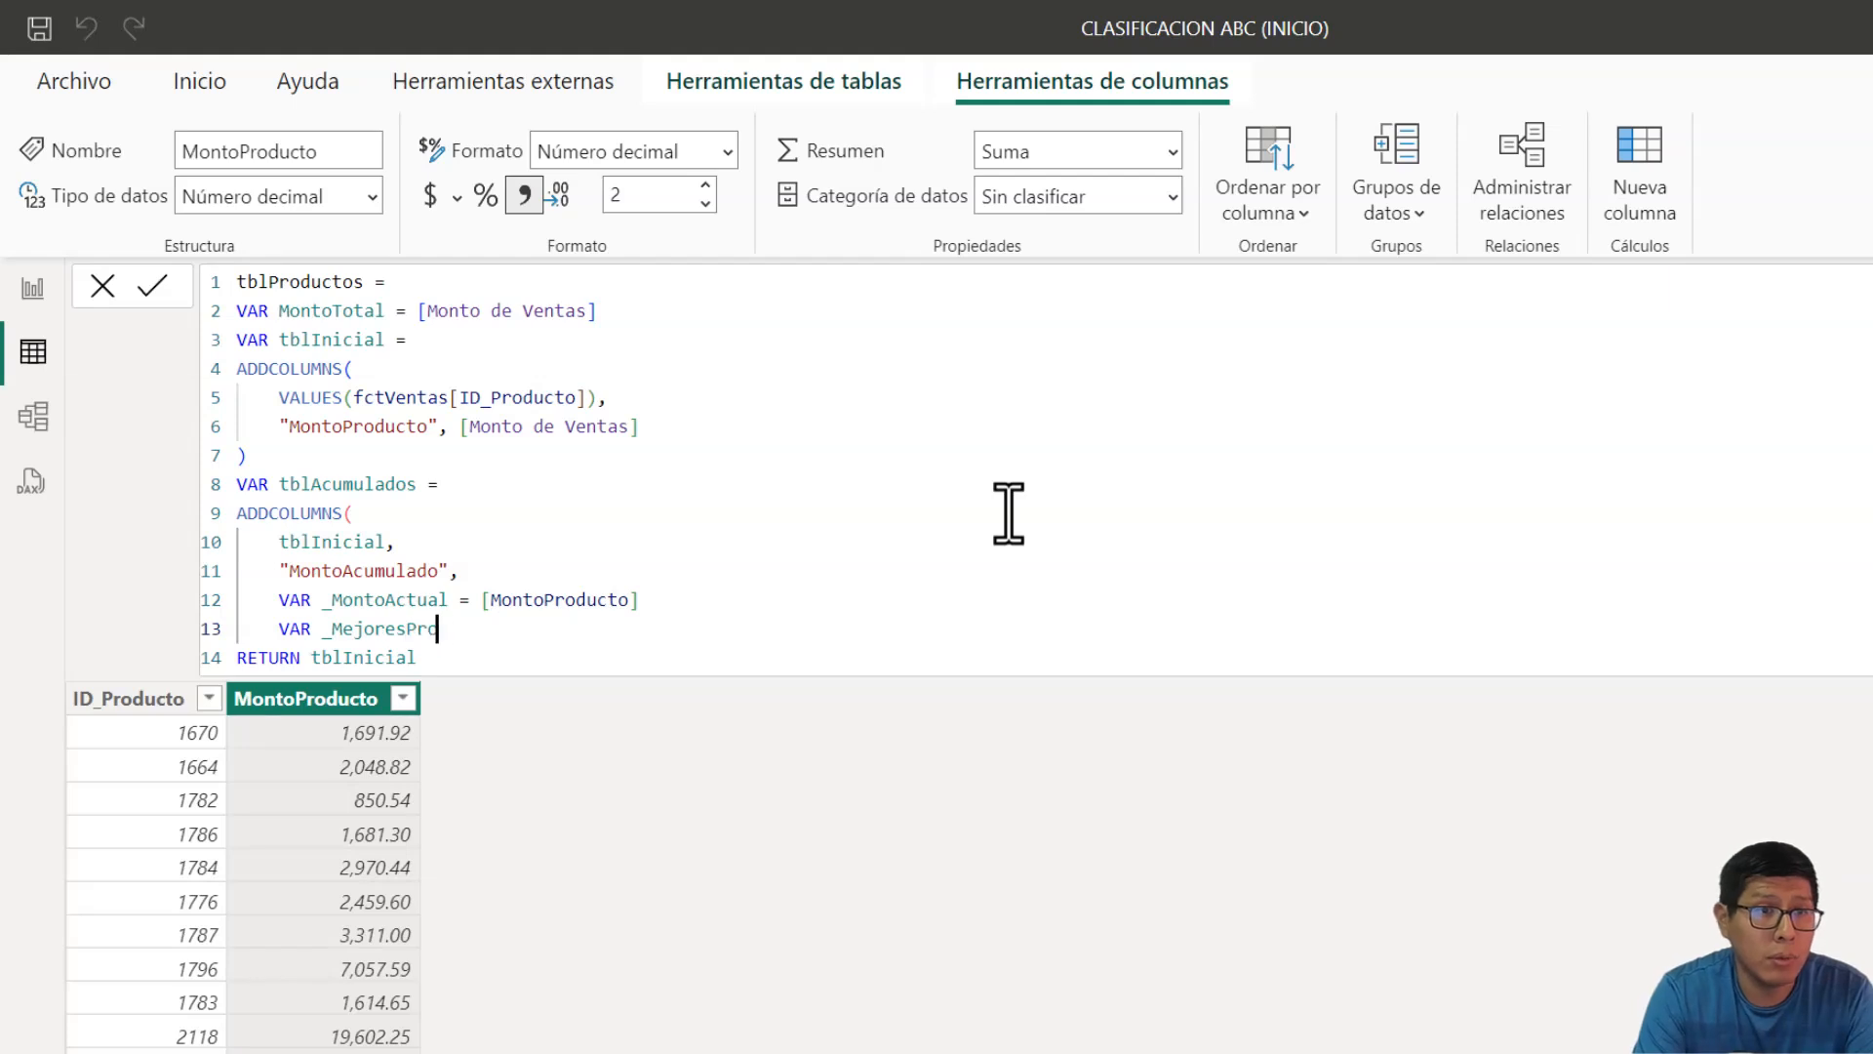
text(ductos =)
key(Return)
- Open a FILTER function in _MejoresProductos with tblInicial as the table to filter
text(FI)
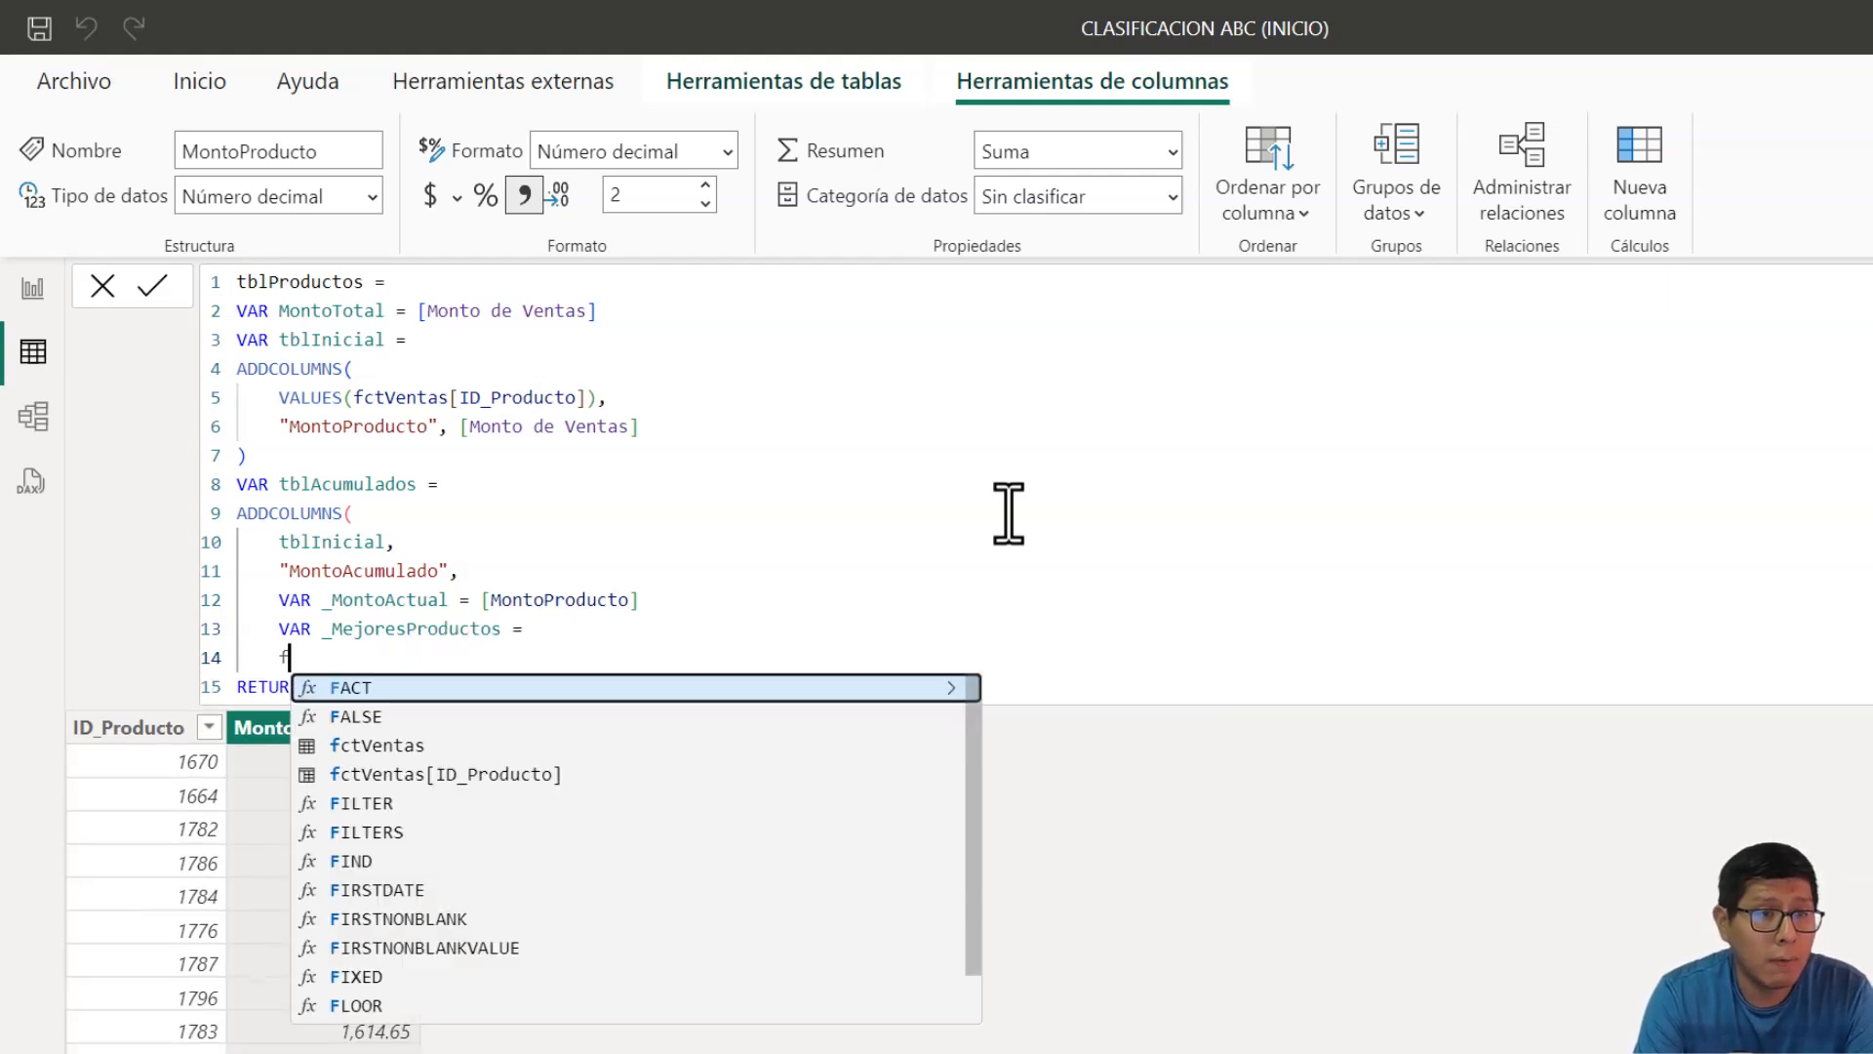
key(Tab)
key(Return)
text(tbl)
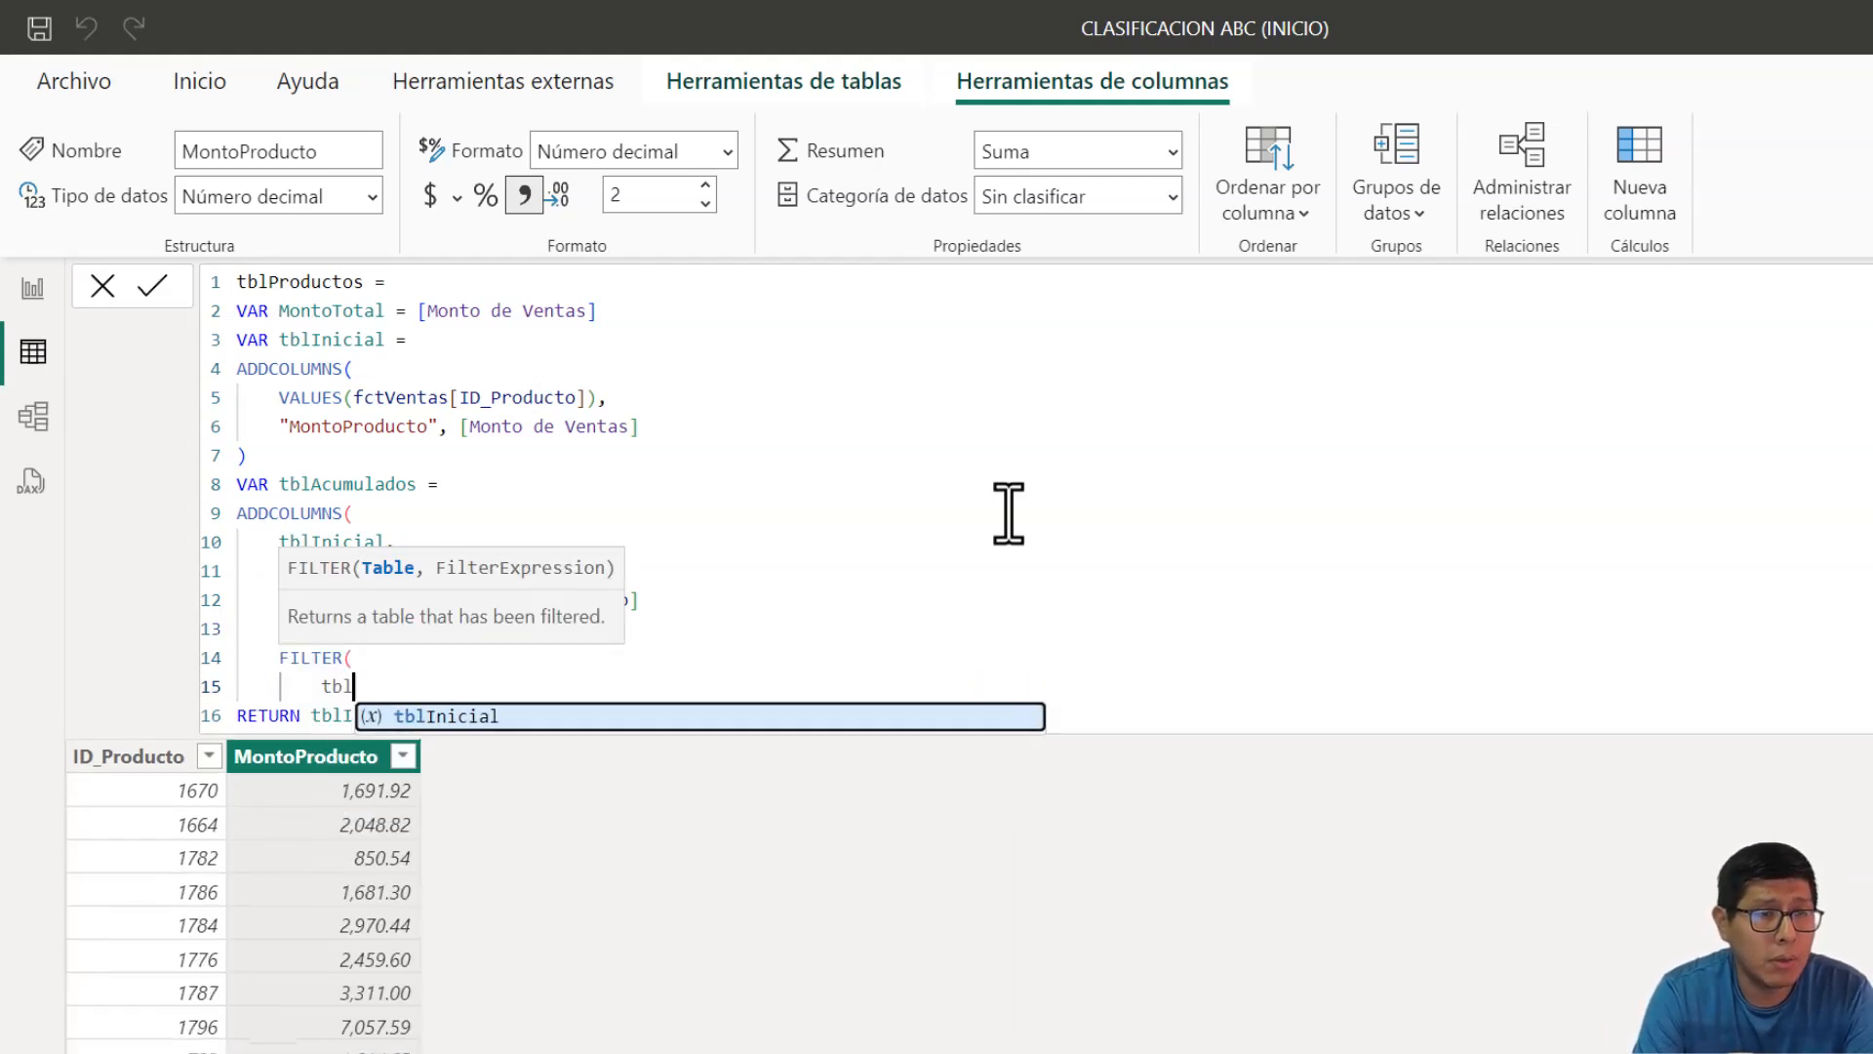
key(Tab)
text(,)
key(Return)
- Set the FILTER condition to [MontoProducto] >= _MontoActual and close the function on its own line
text(monto)
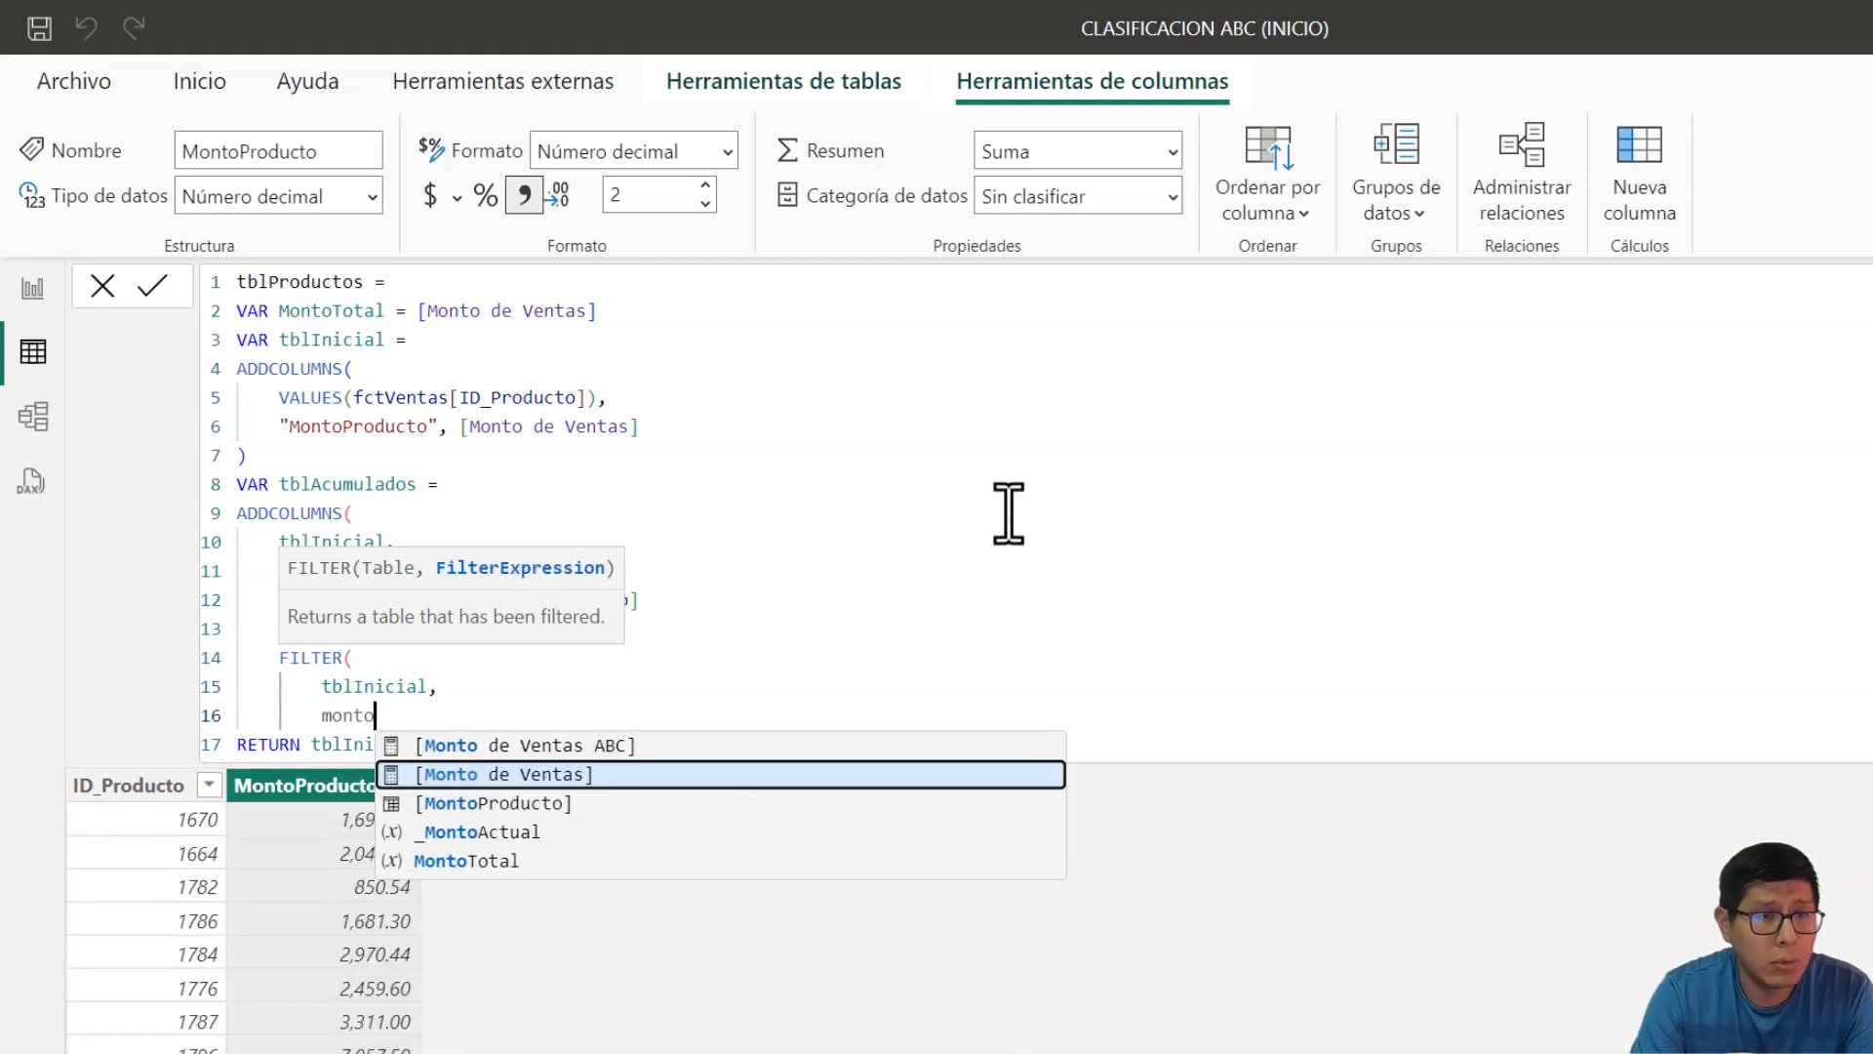
key(Down)
key(Tab)
text(>)
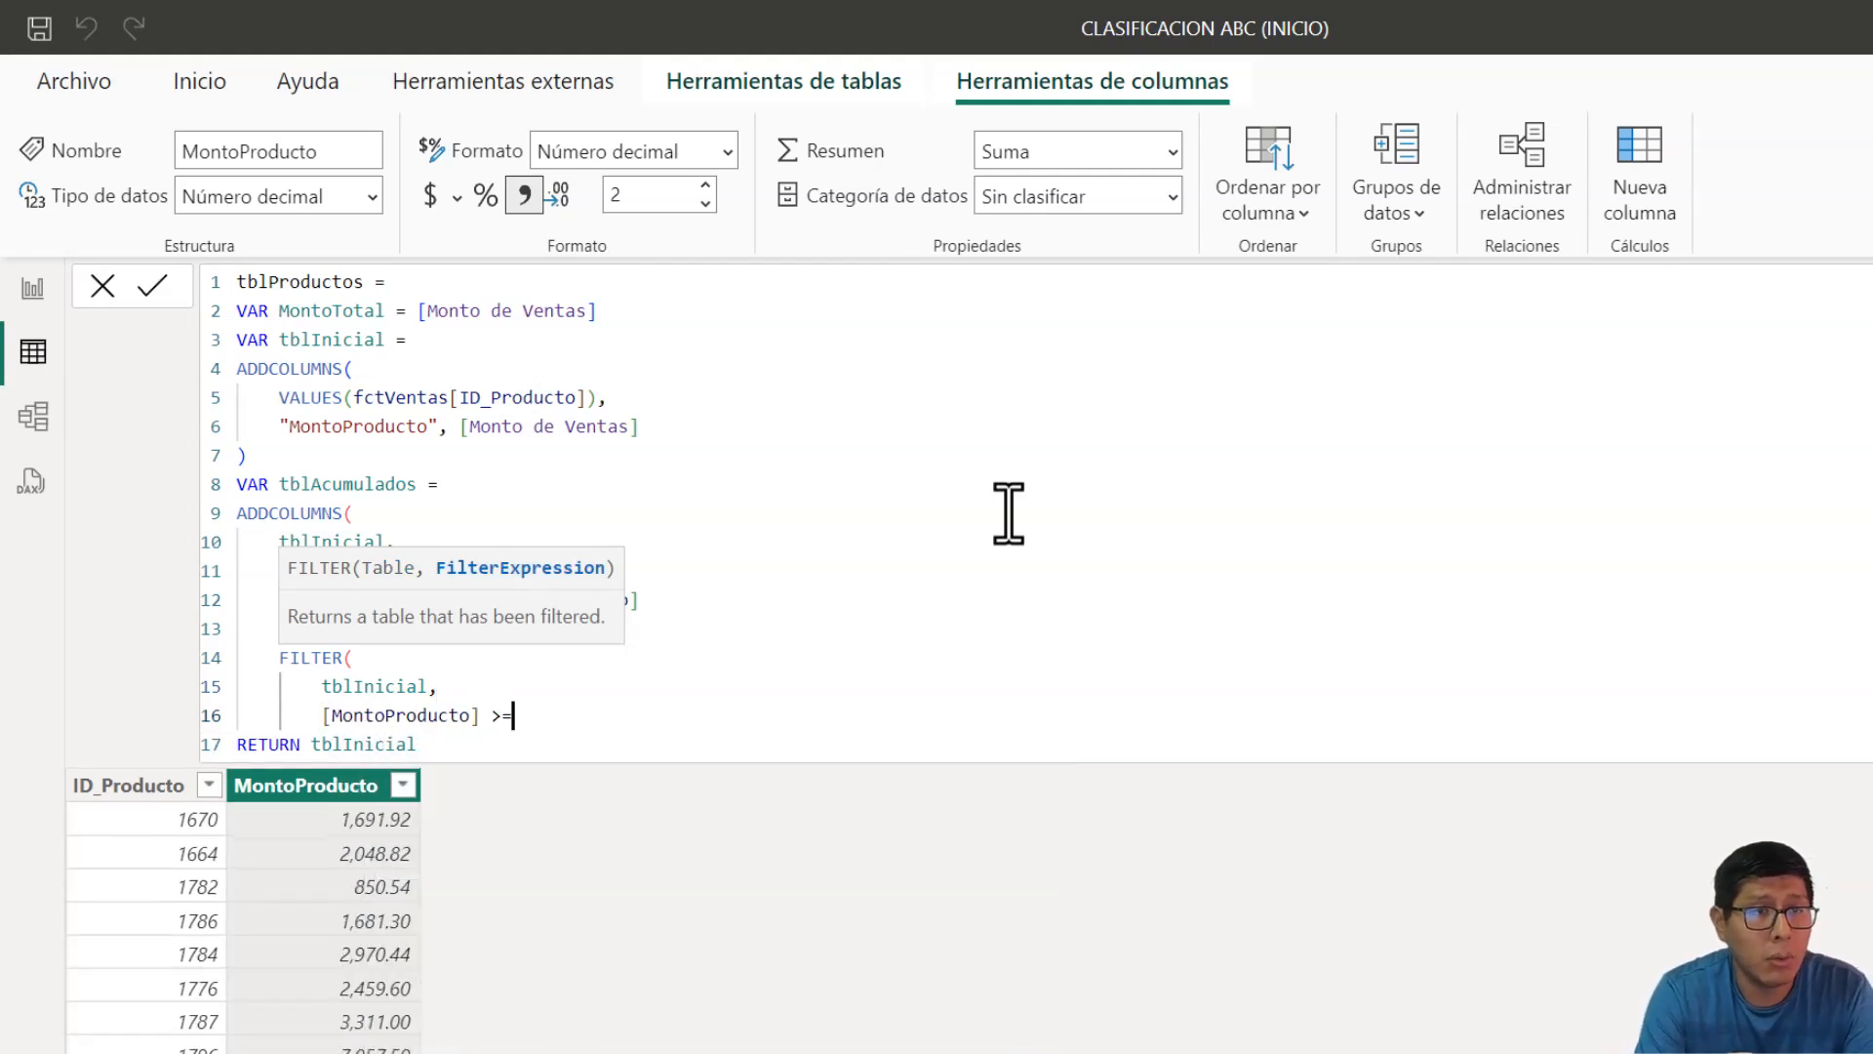
text(= )
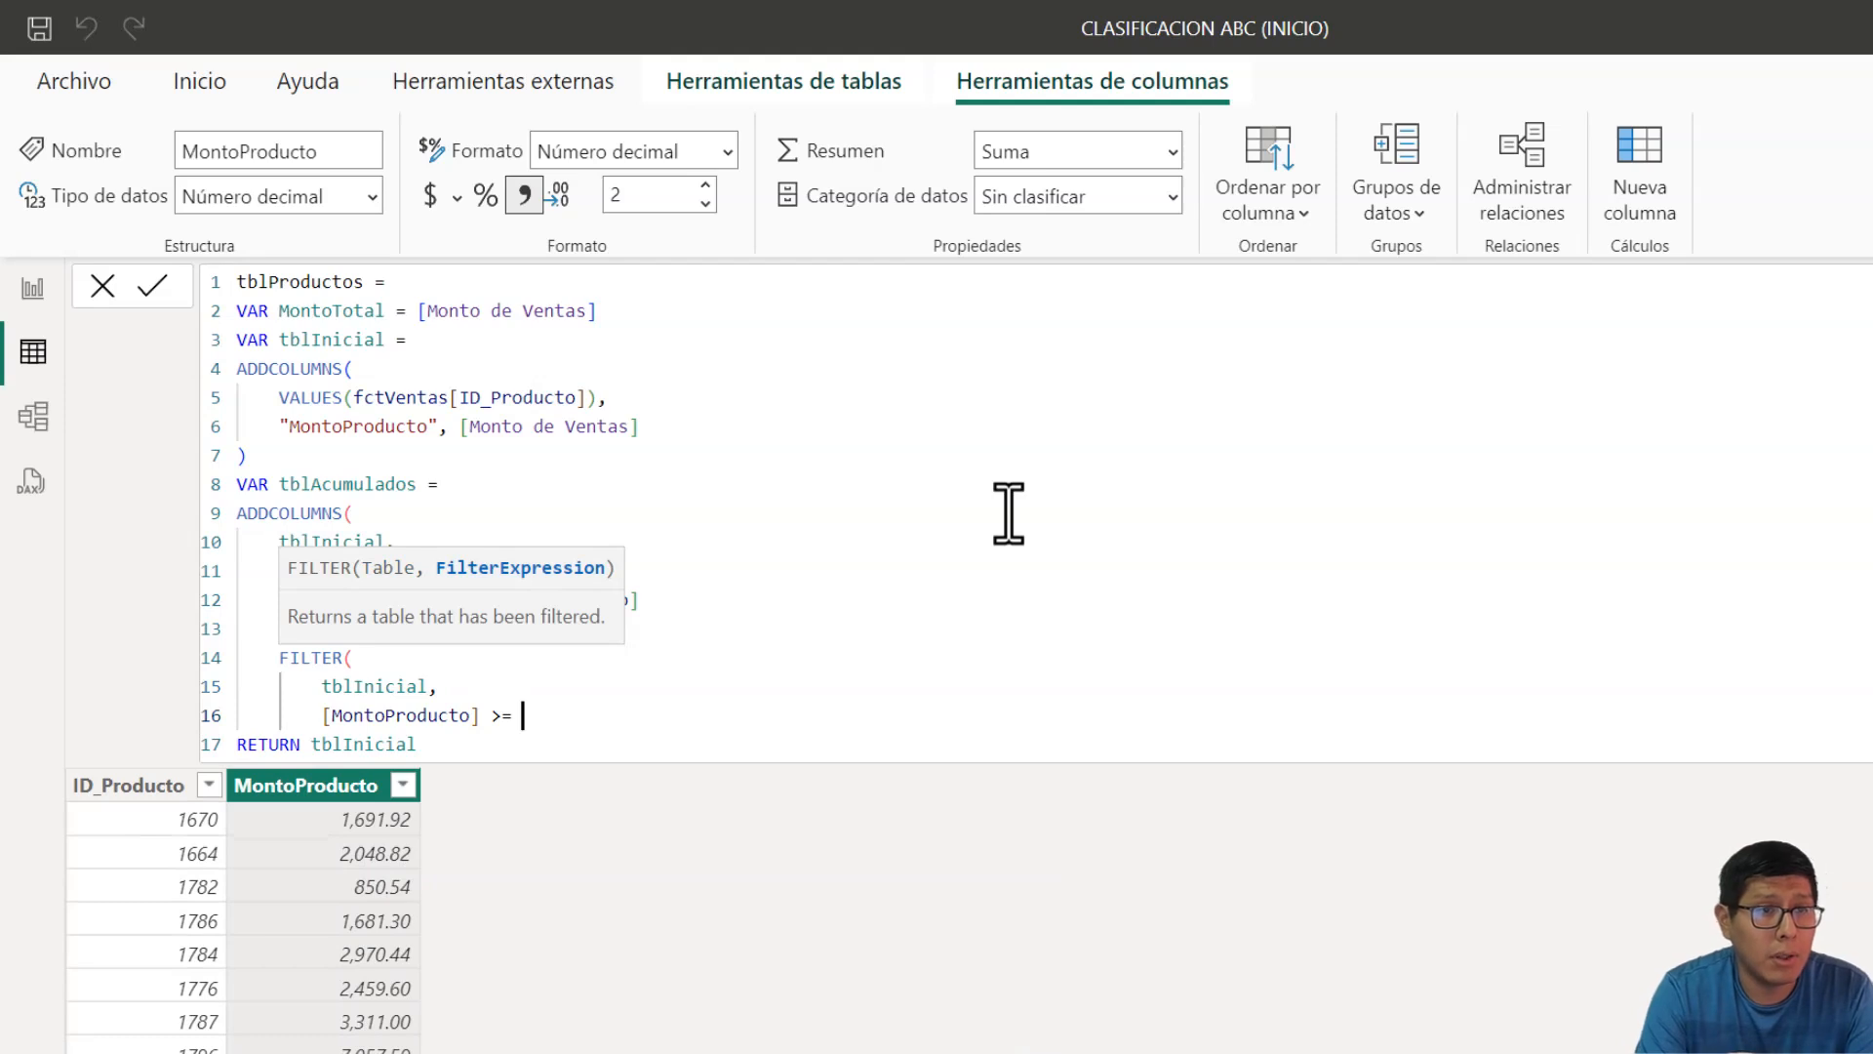
text(_M)
key(Tab)
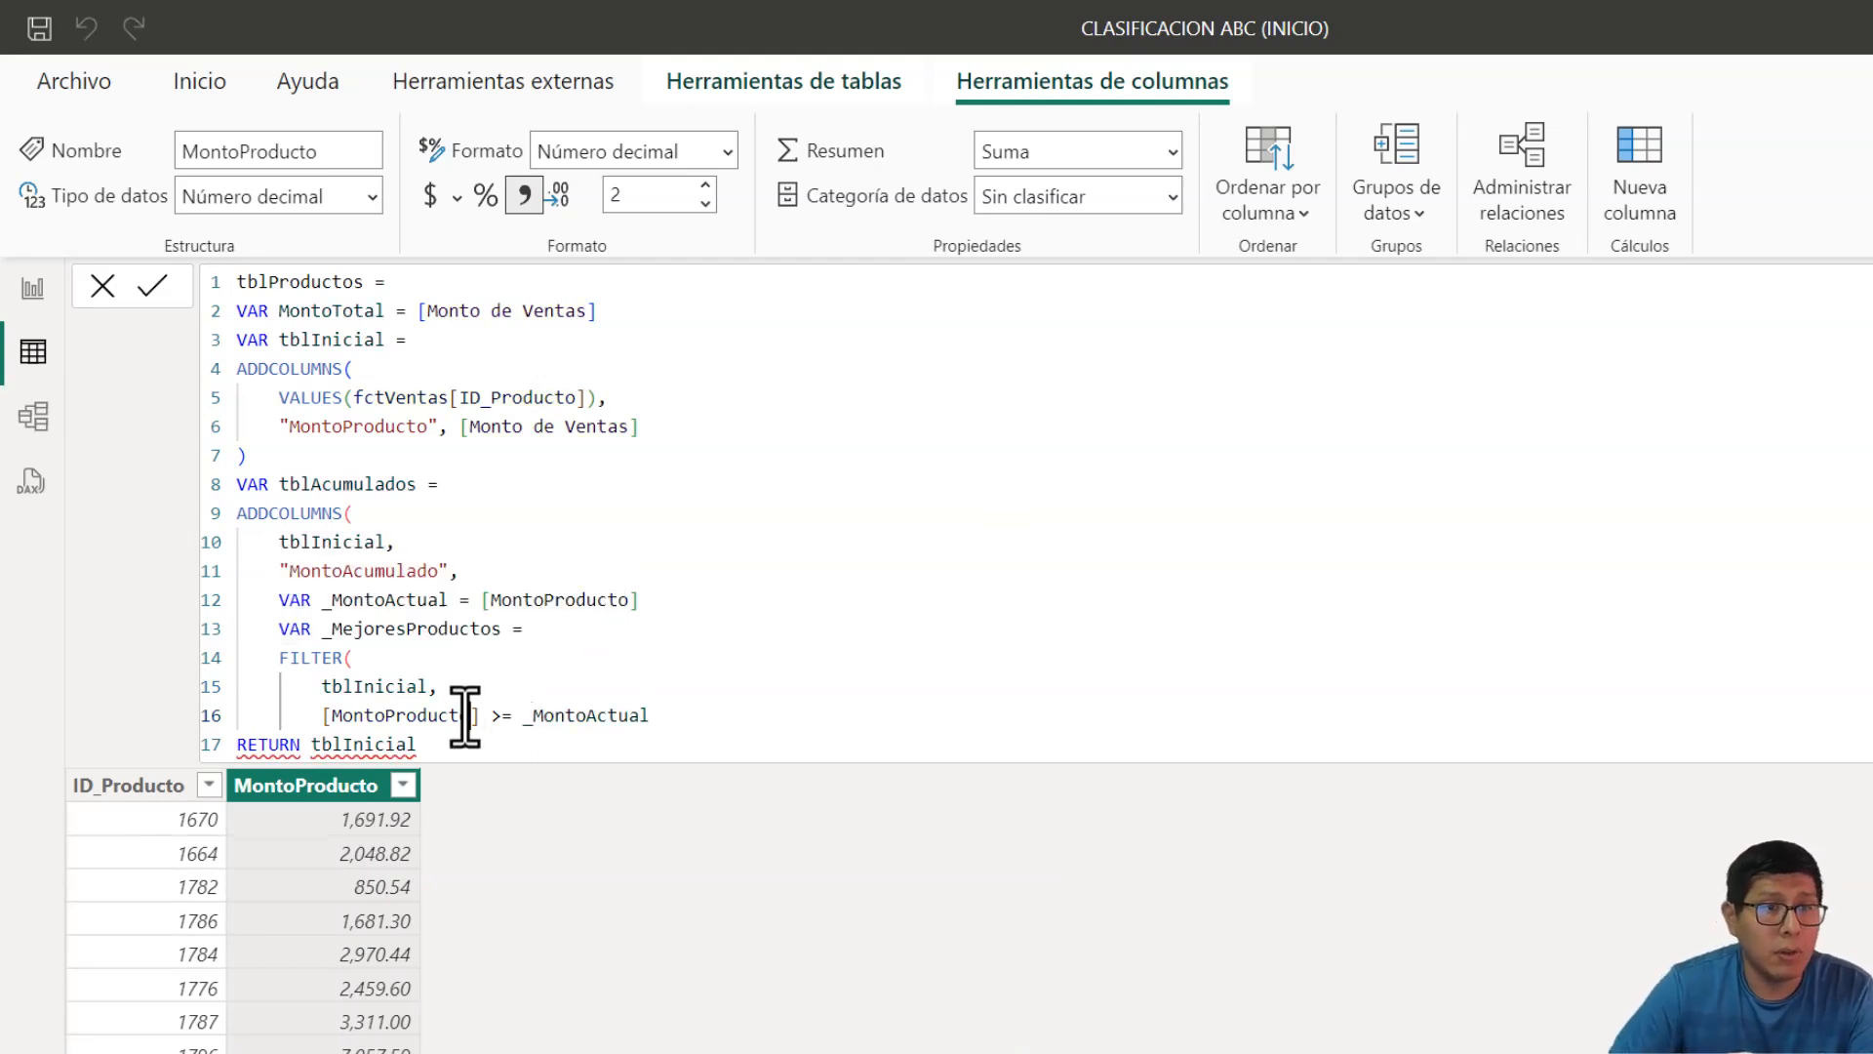
click(734, 720)
key(Return)
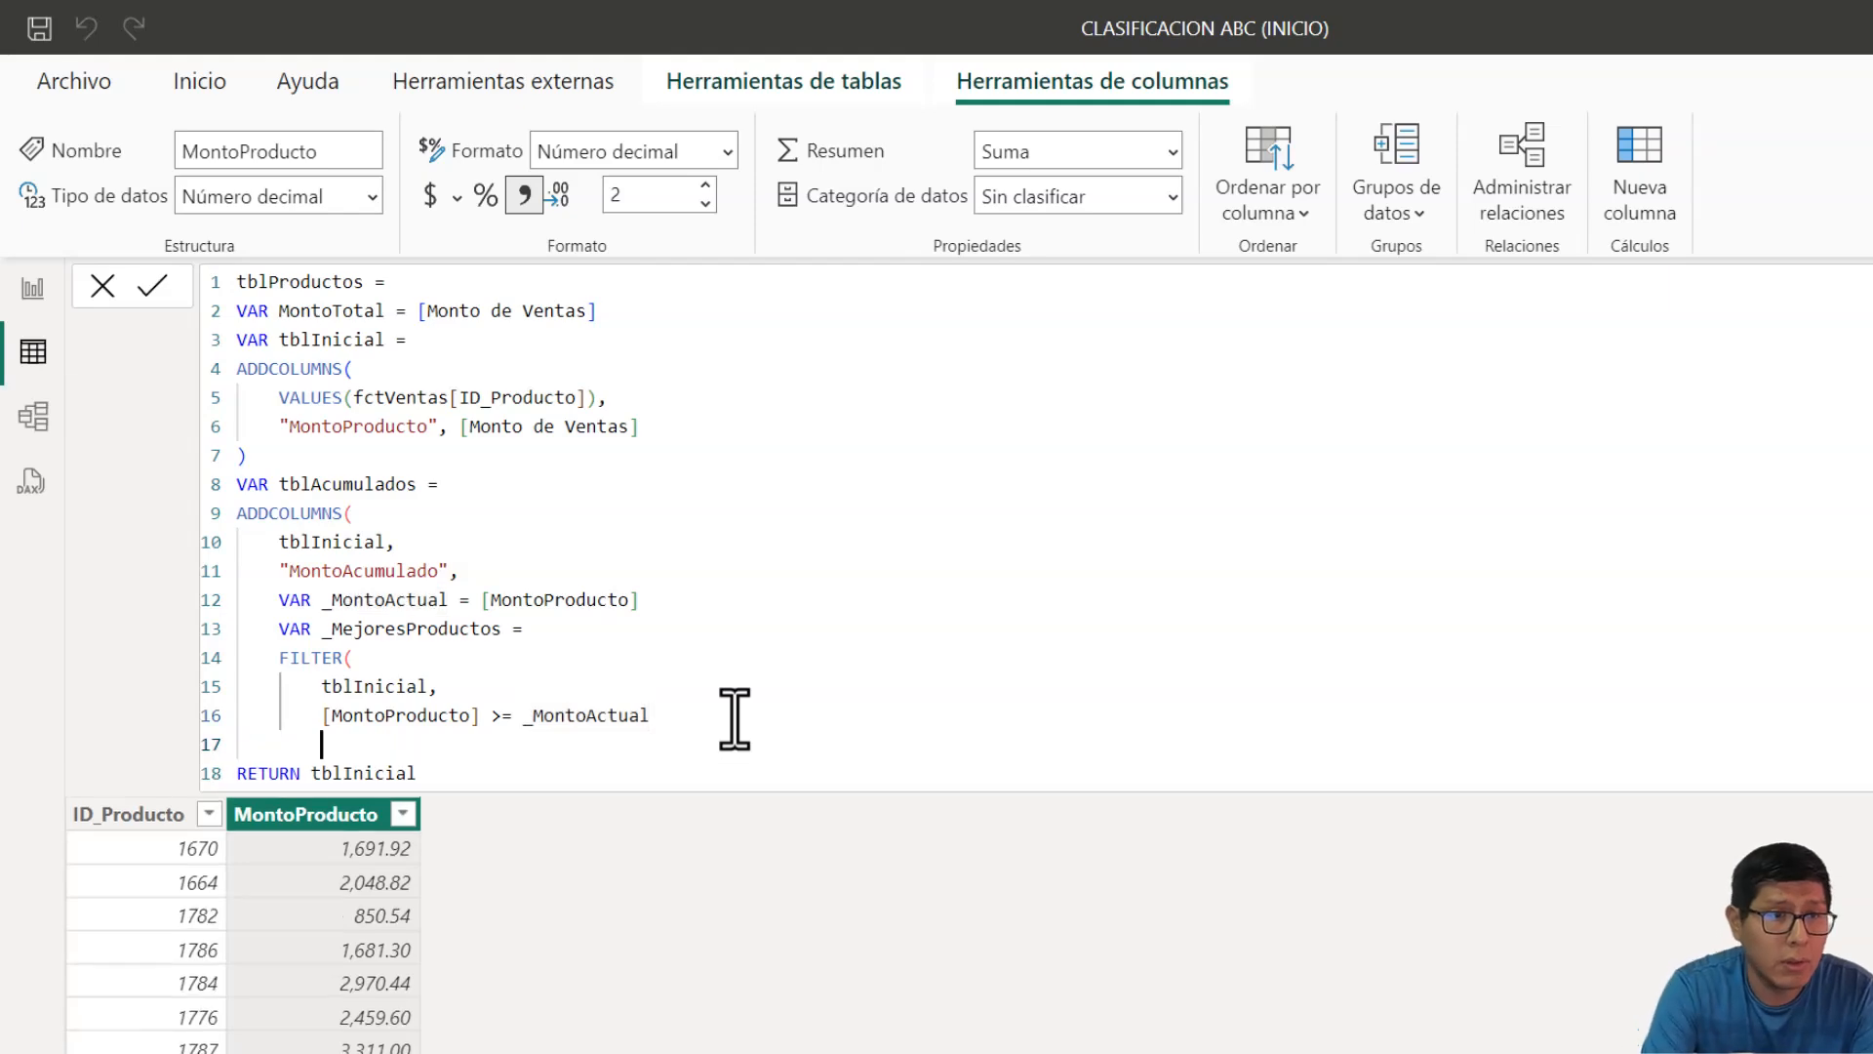
text())
- Declare a third inner variable, _MontoAcumulado, below the FILTER block
key(Return)
text(va)
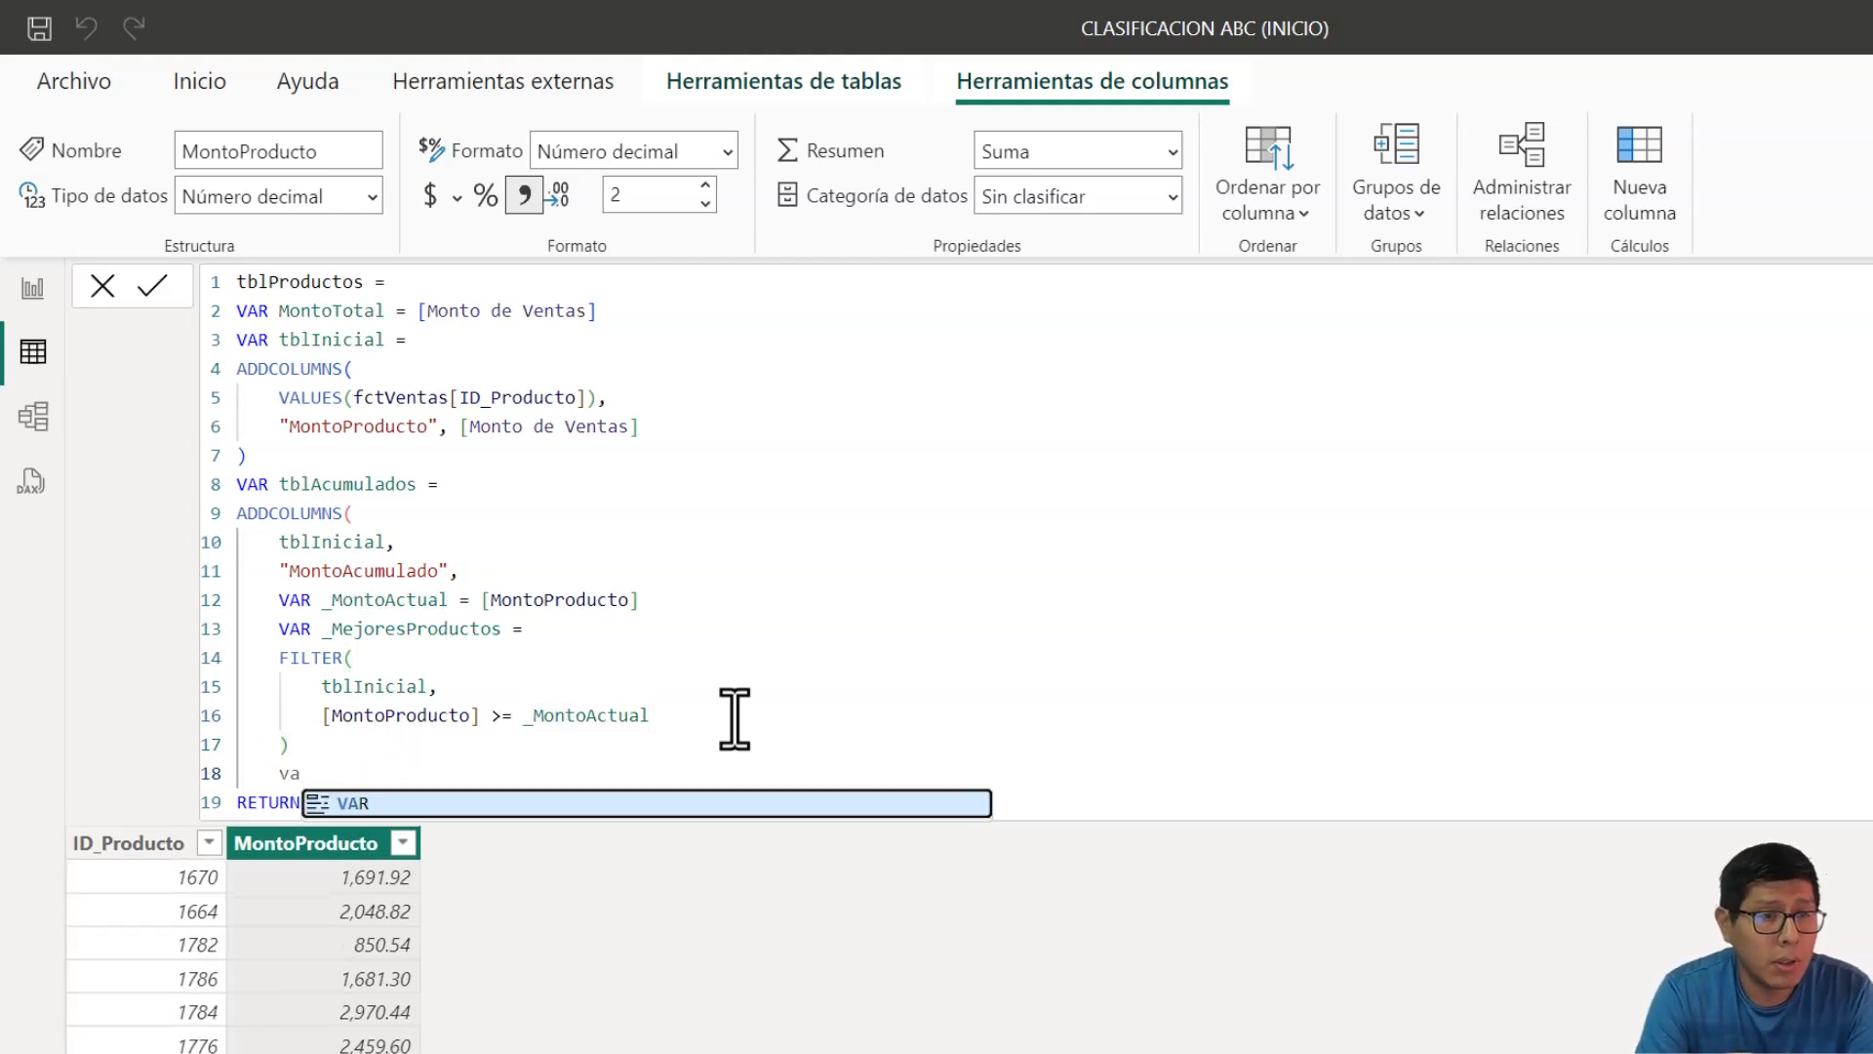
key(Tab)
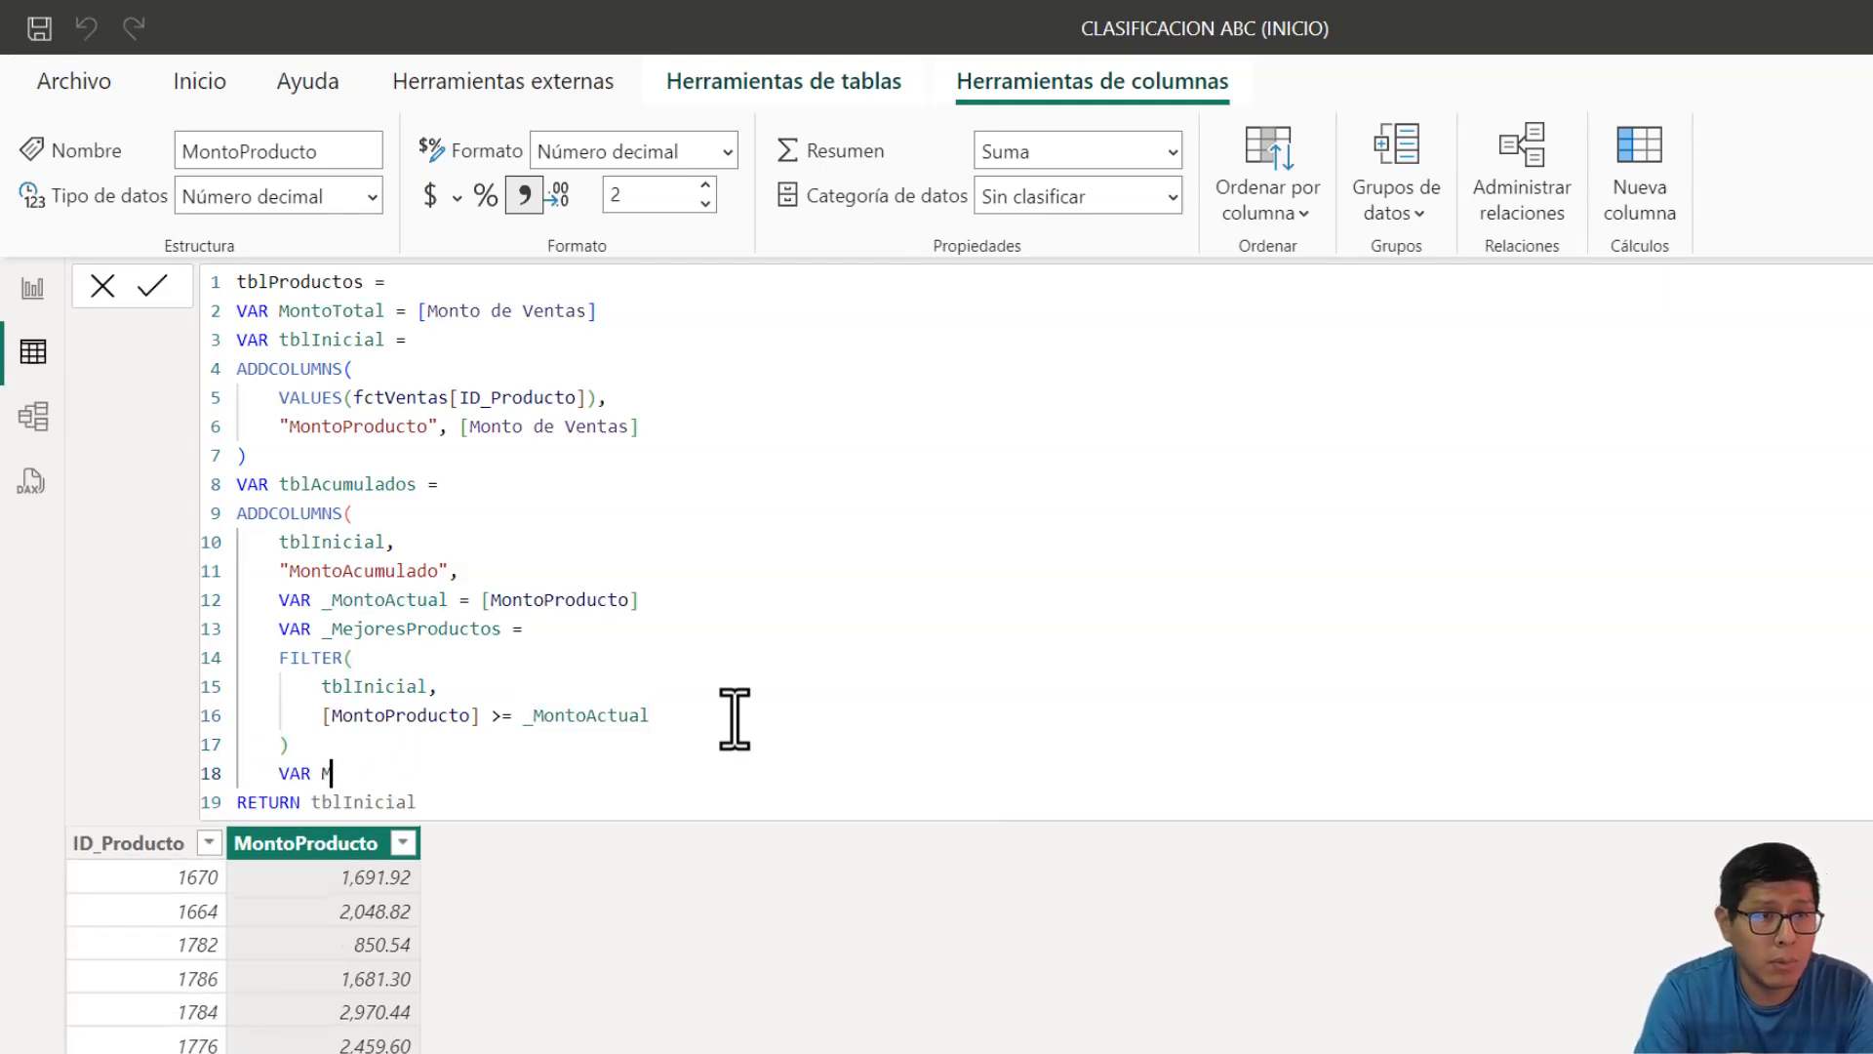
key(BackSpace)
text(_Monto)
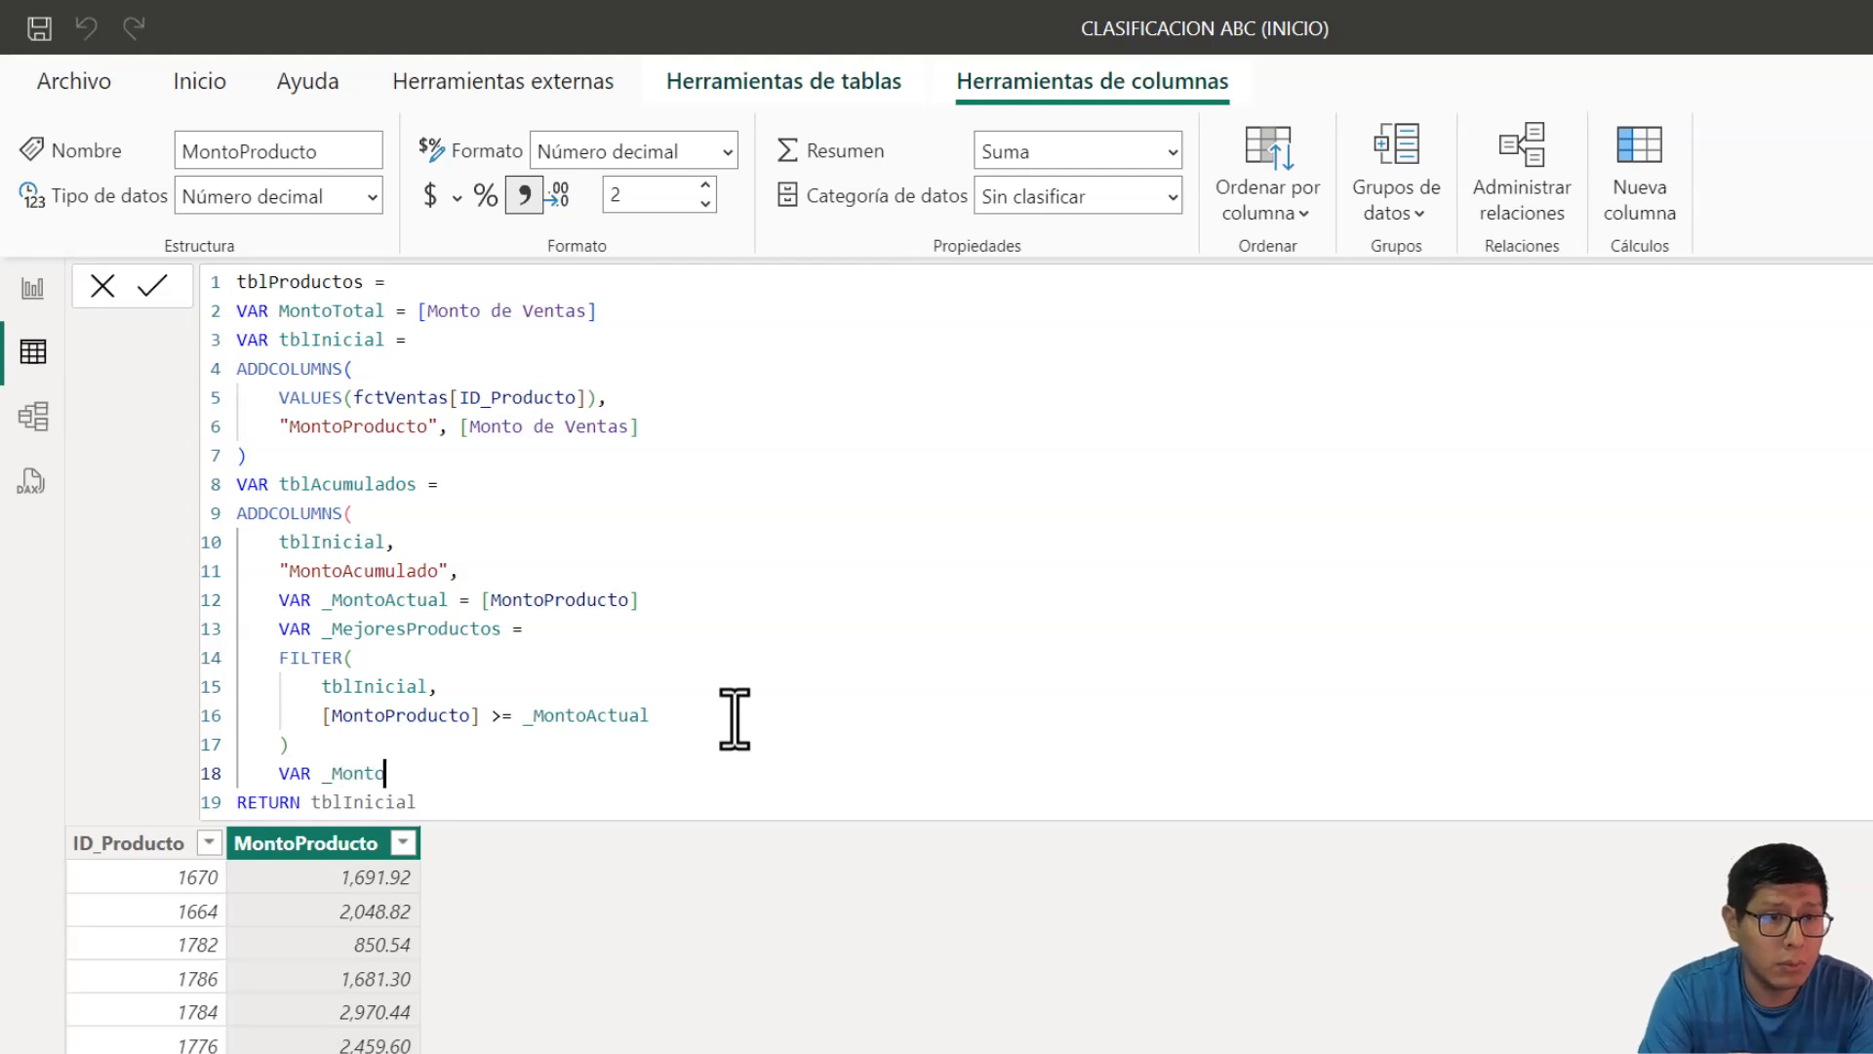
text(Acumul)
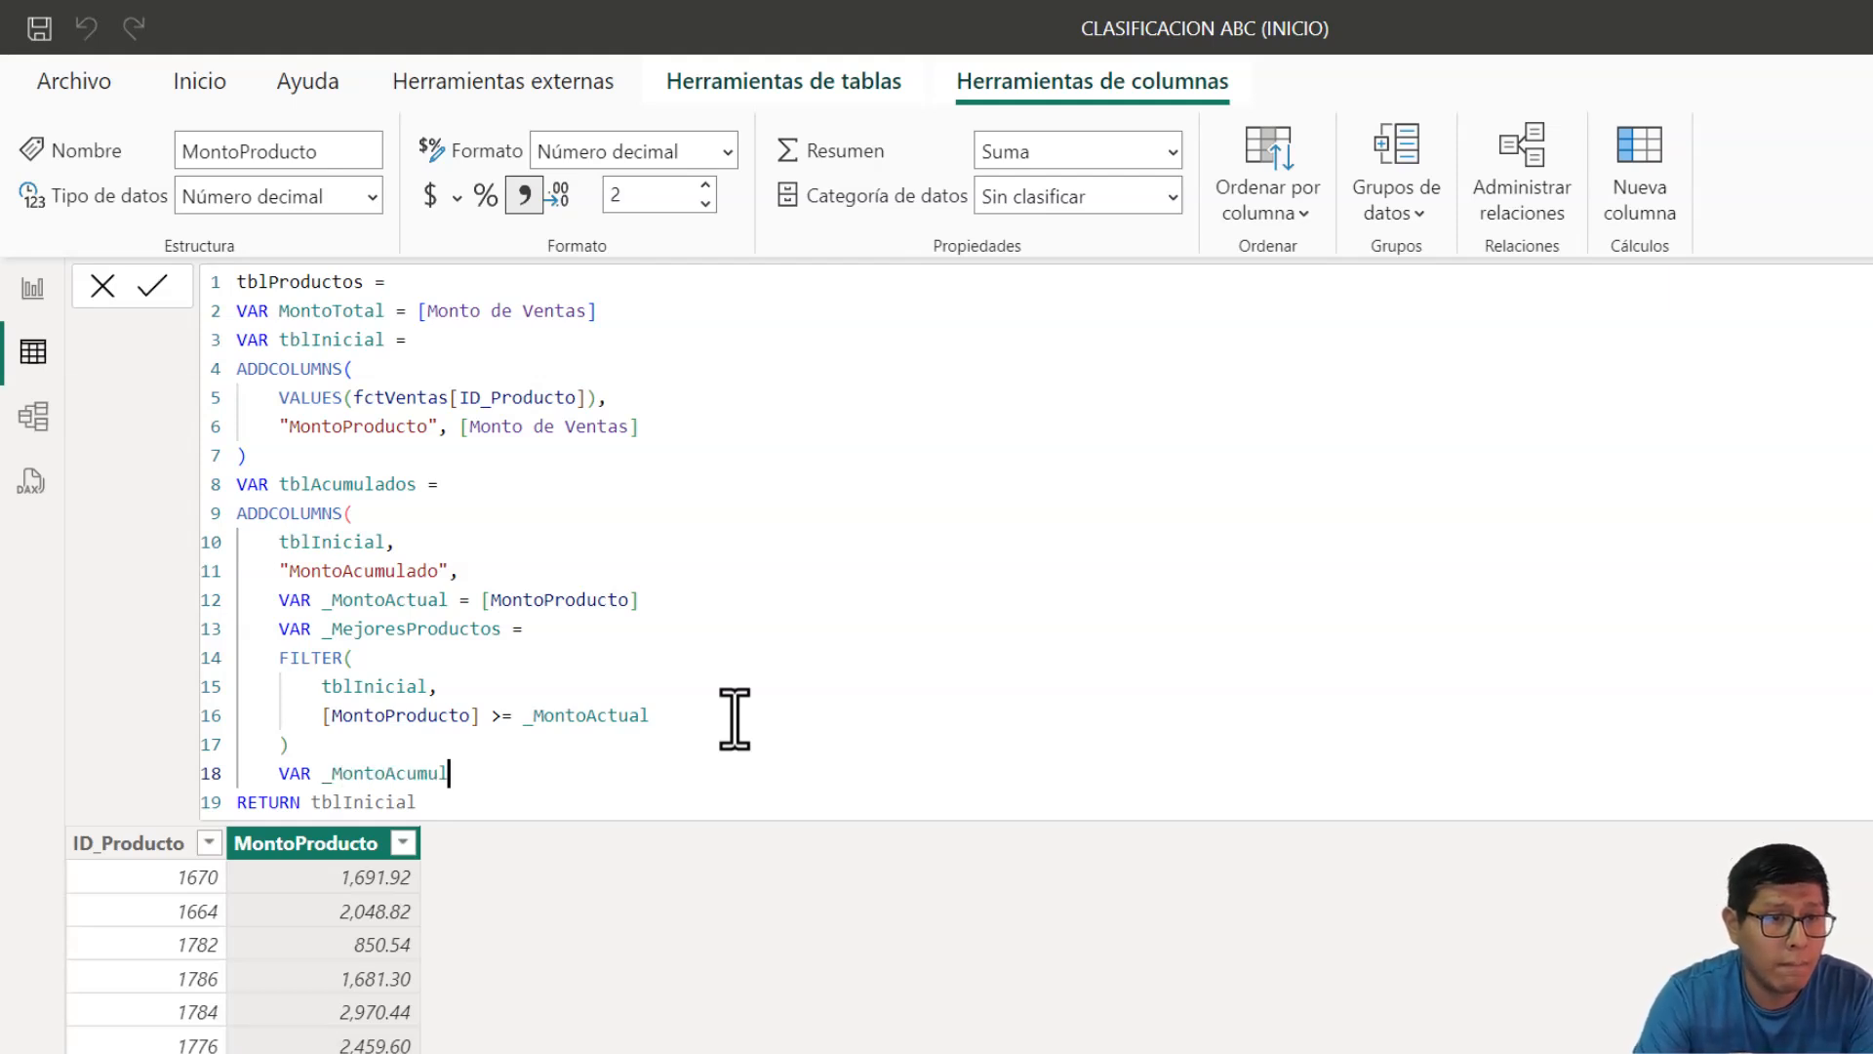
text(ado =)
key(Return)
- Start a SUMX function for _MontoAcumulado on a new line, with _MejoresProductos as the table to iterate
text(sum)
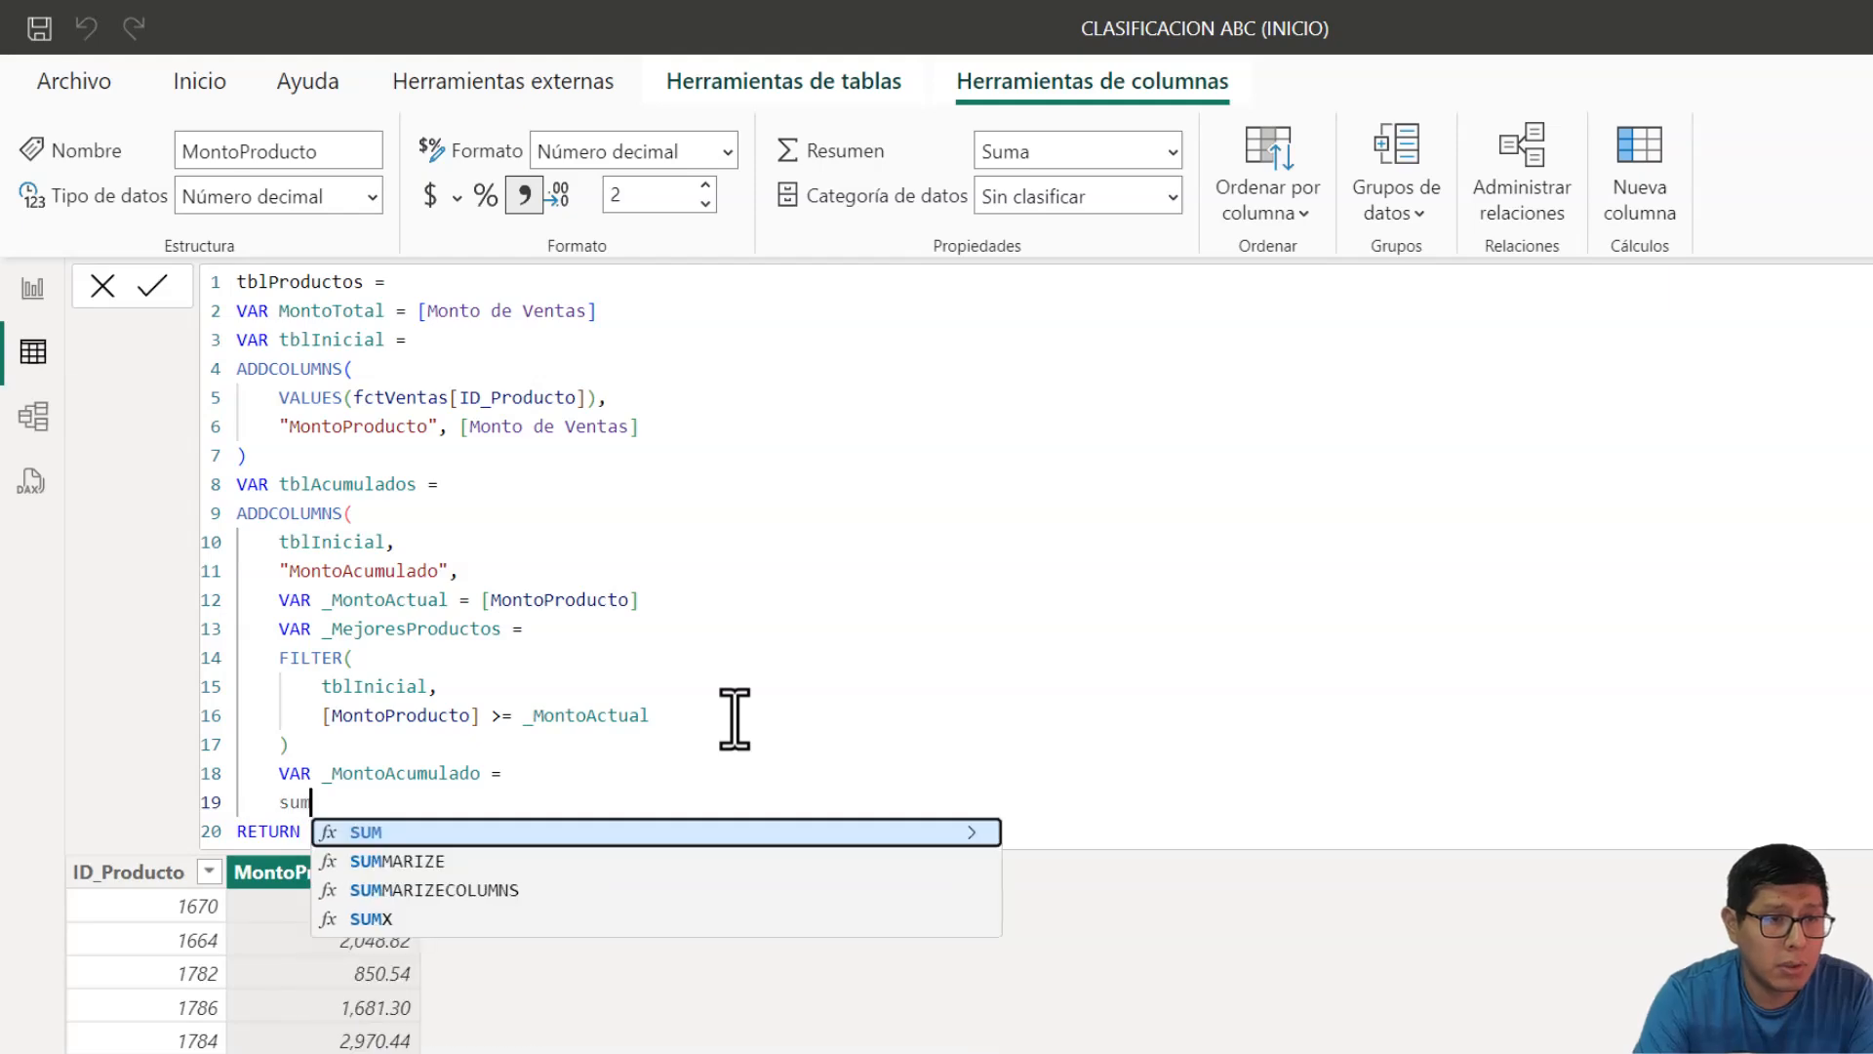
key(Down)
key(Down)
key(Down)
key(Tab)
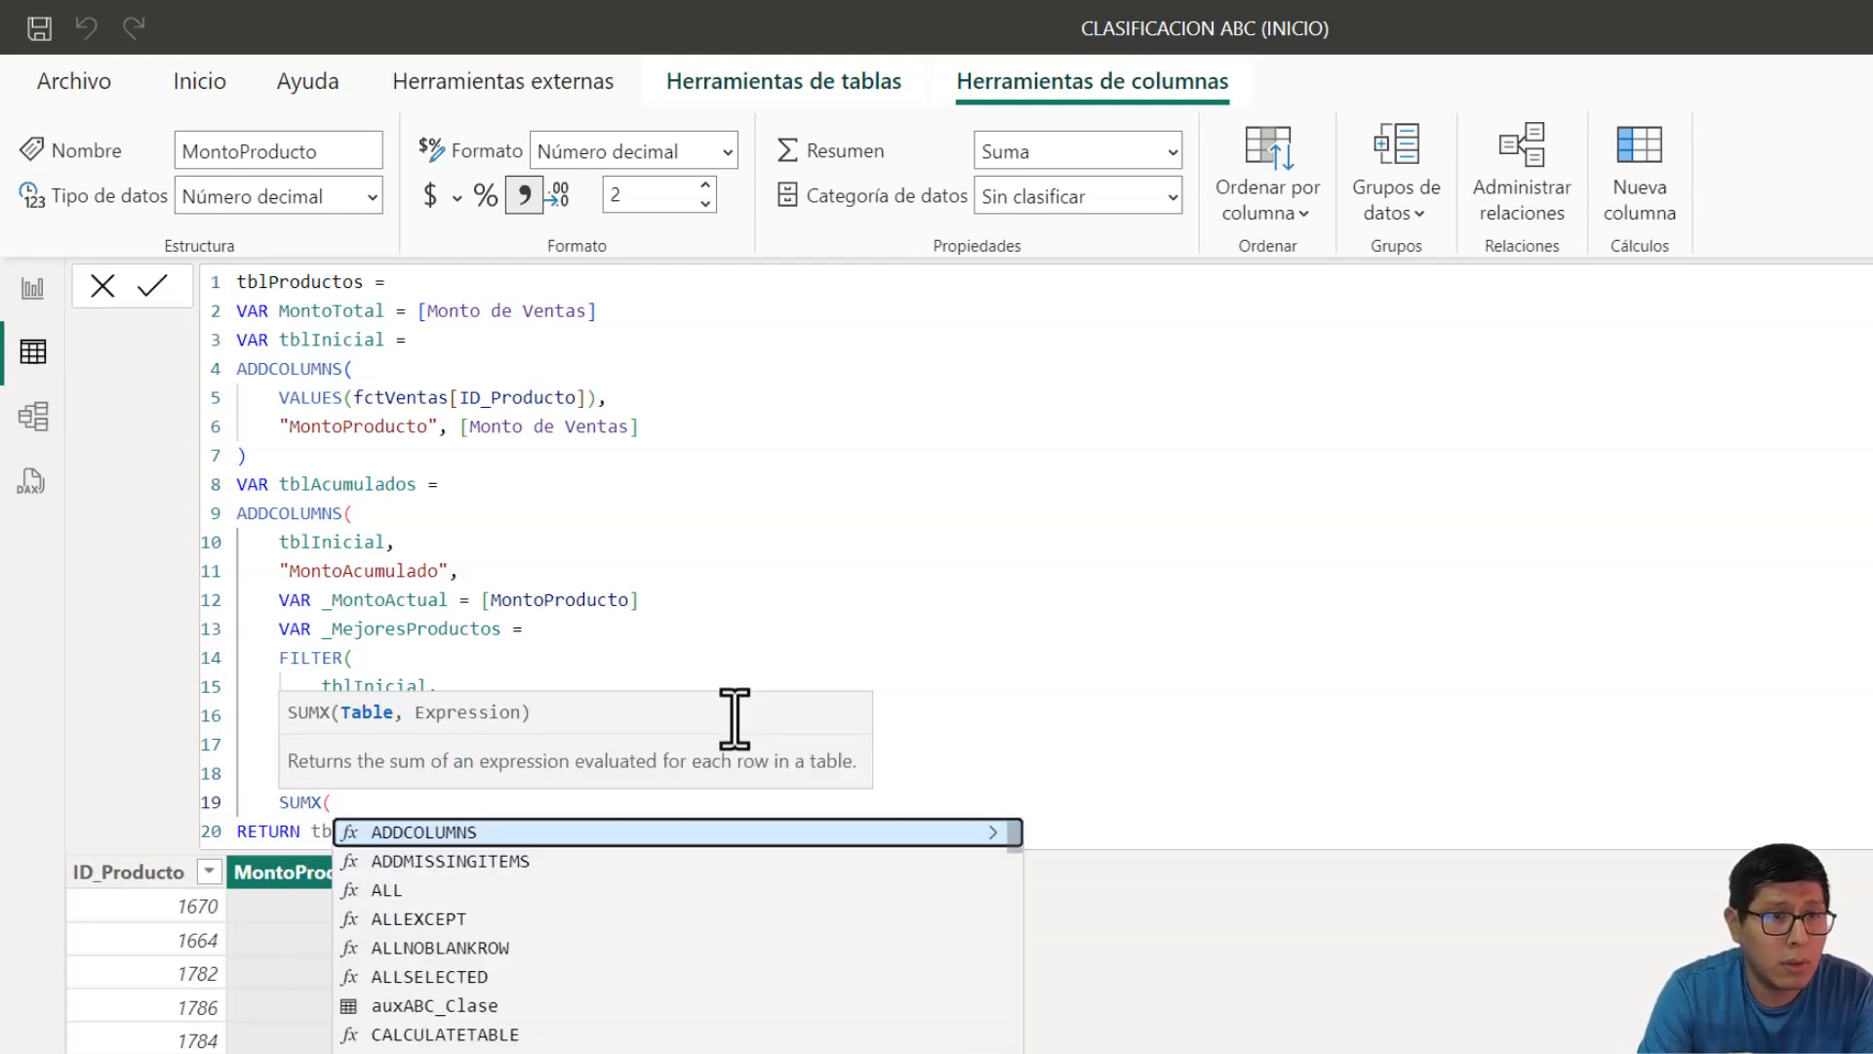
text(_me)
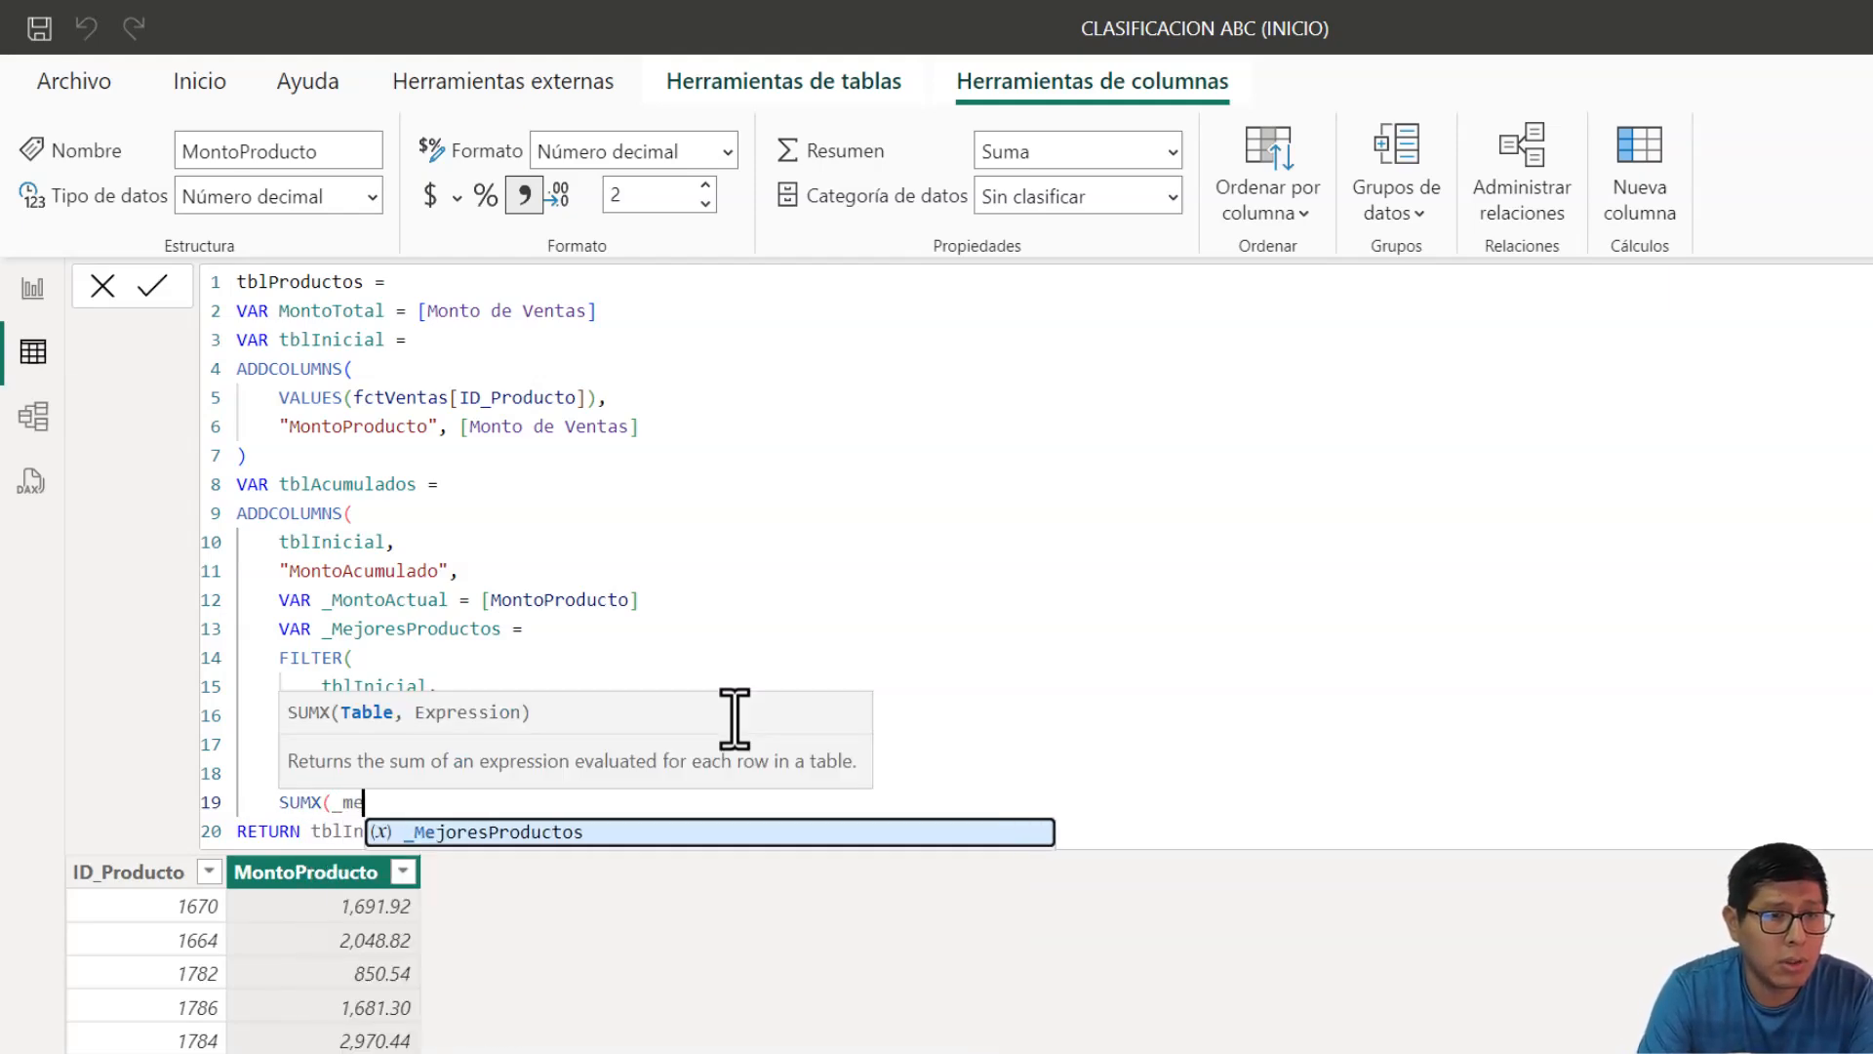
key(Tab)
text(, )
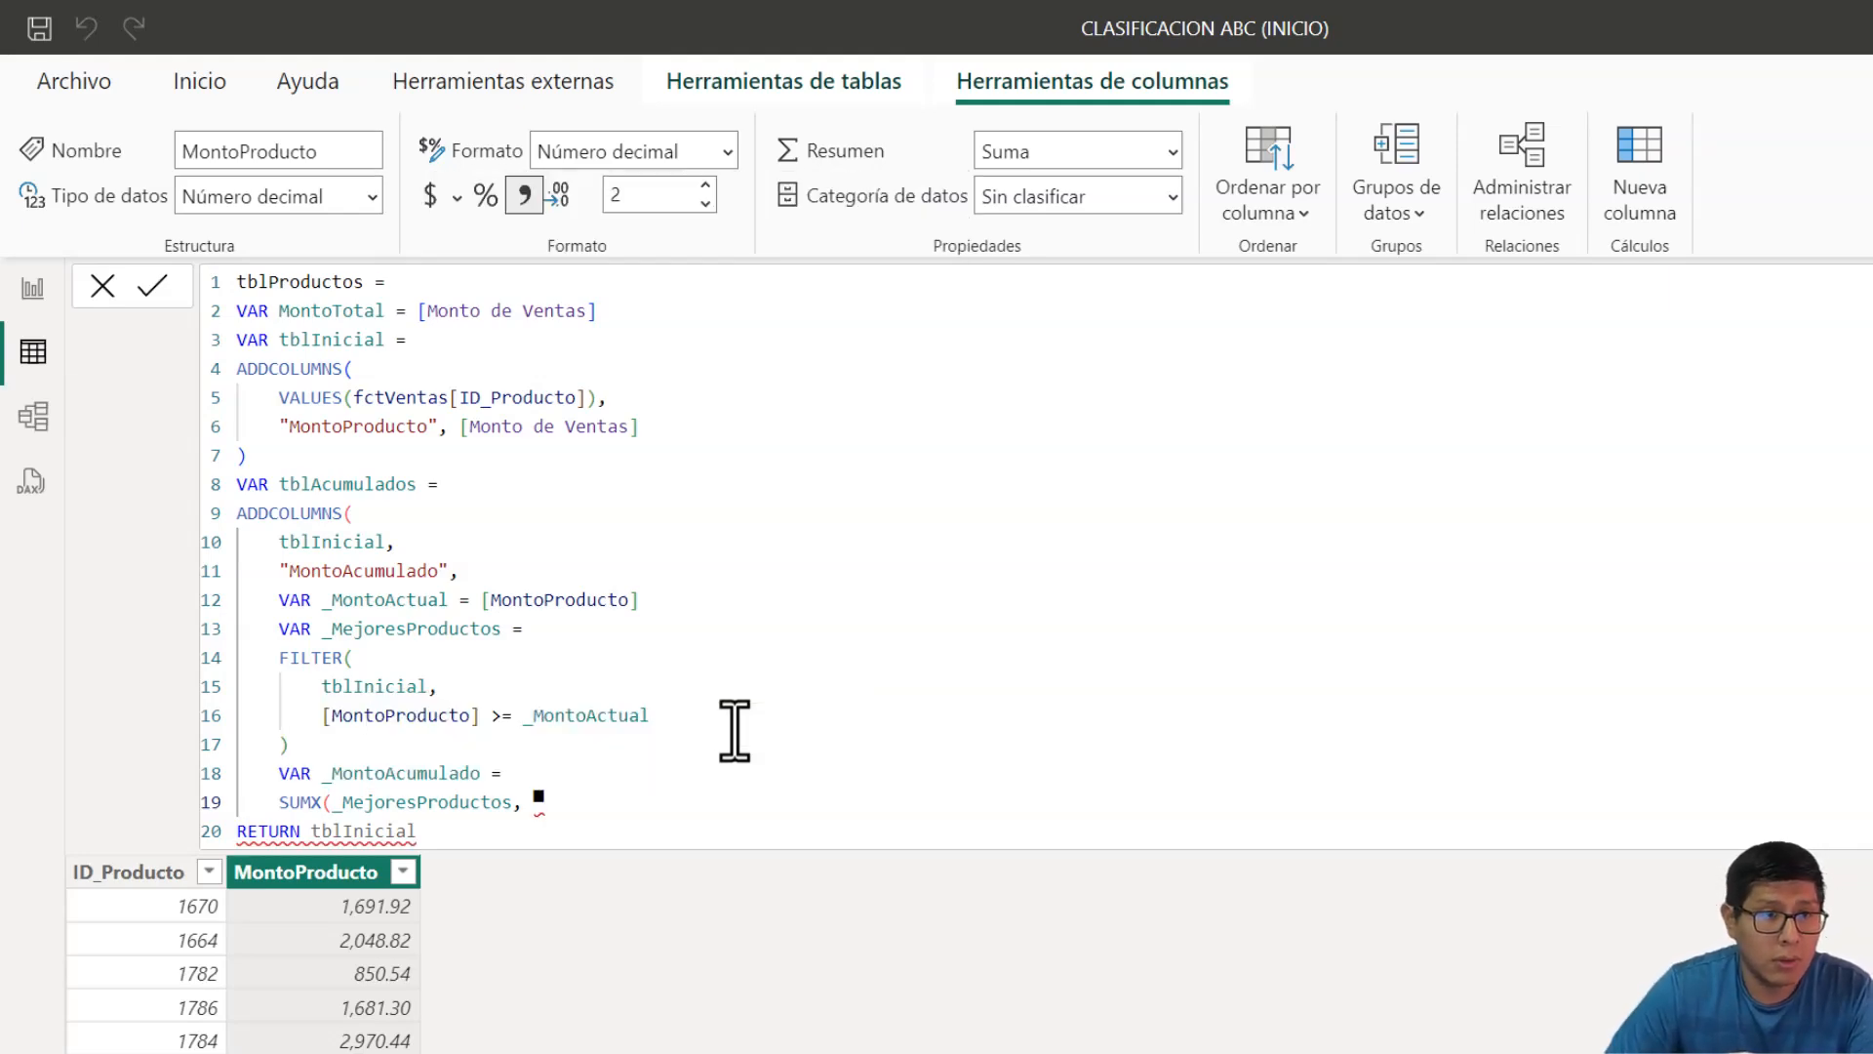
- Use [MontoProducto] as the SUMX expression, close the function and add a new line below it
text([Mo)
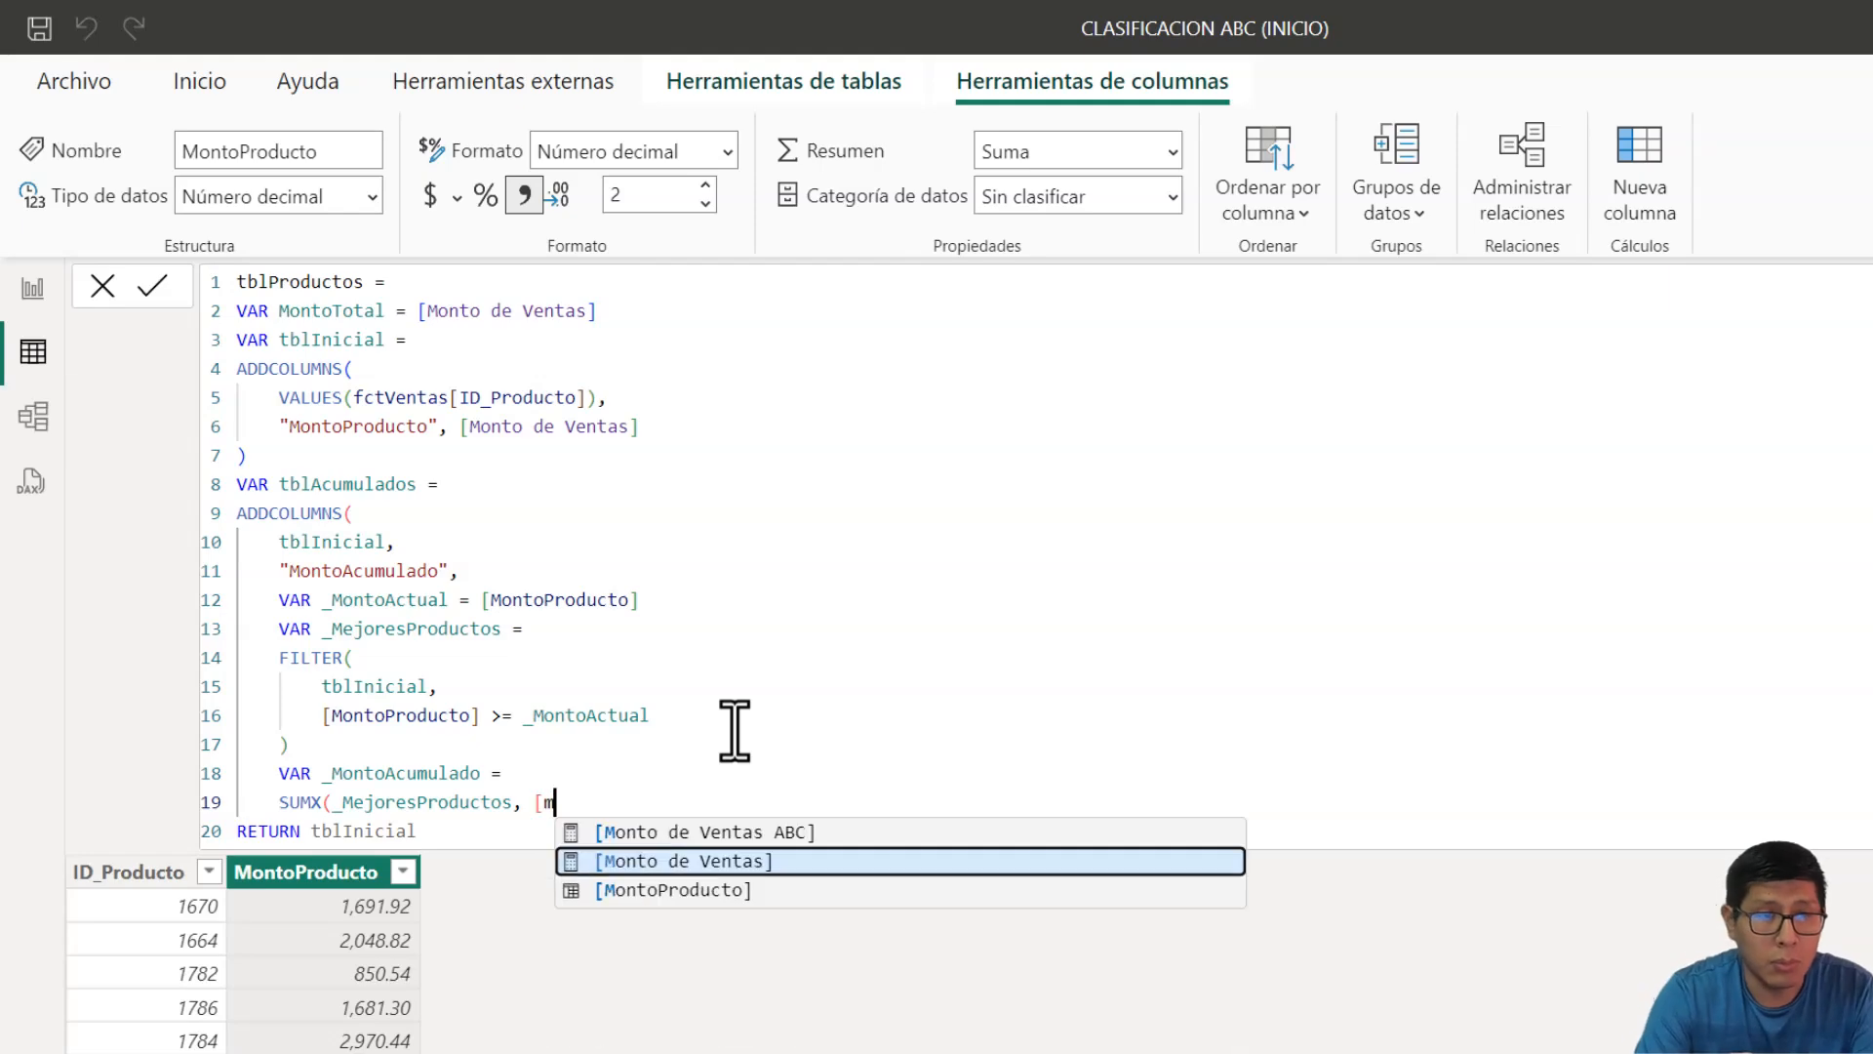
key(Down)
key(Tab)
text())
key(Return)
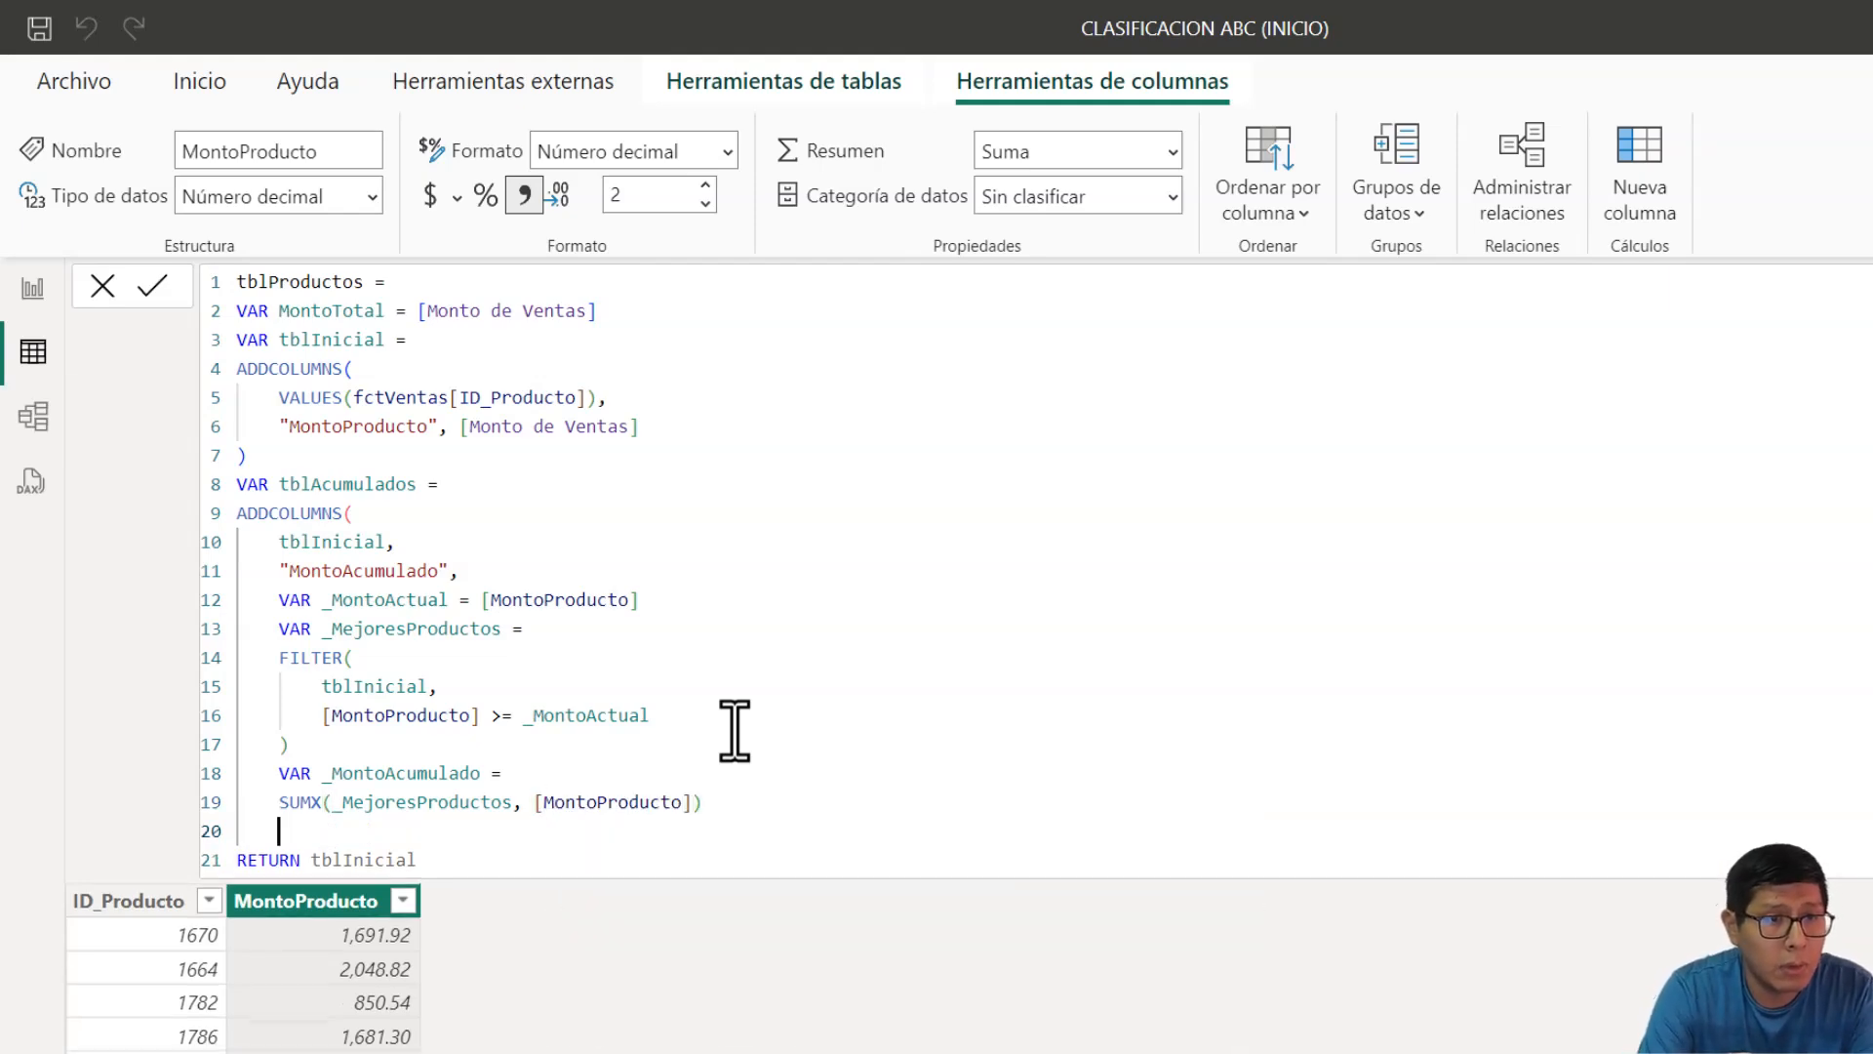
- Return _MontoAcumulado as the value of the "MontoAcumulado" column
text(RETURN _m)
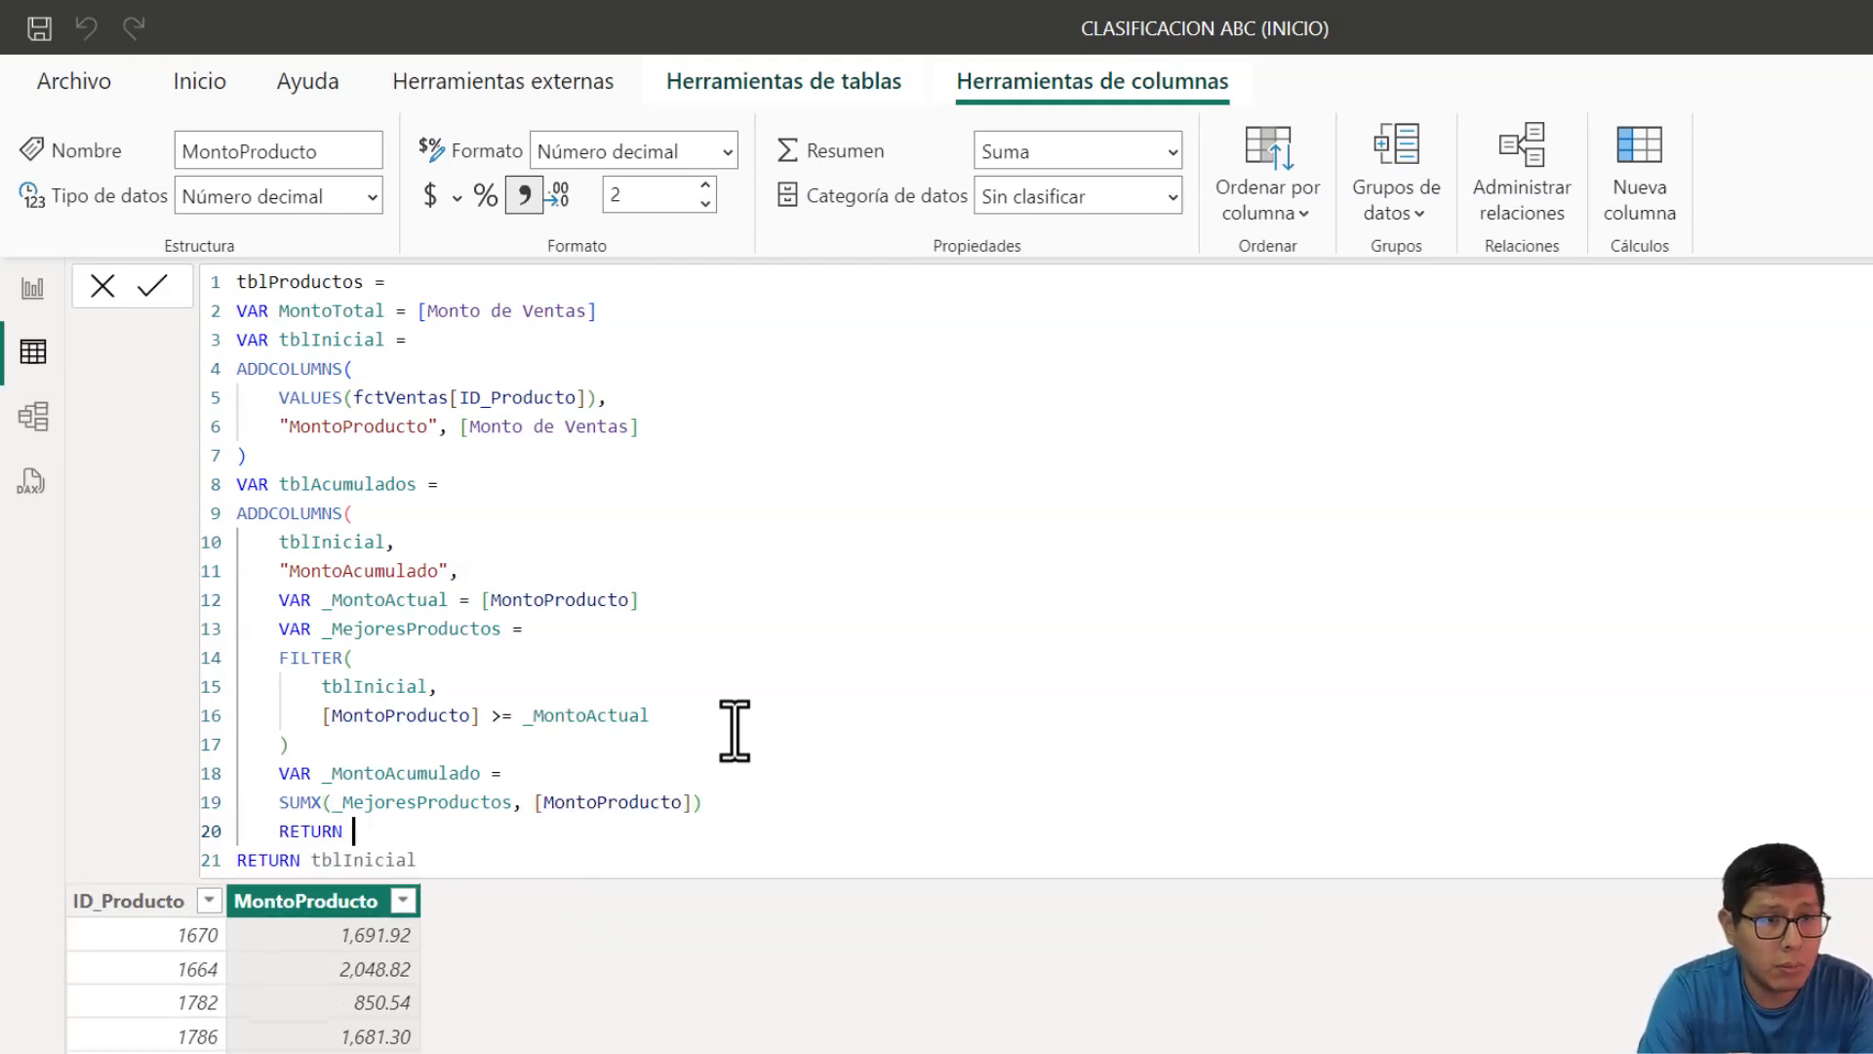
key(Down)
key(Down)
key(Tab)
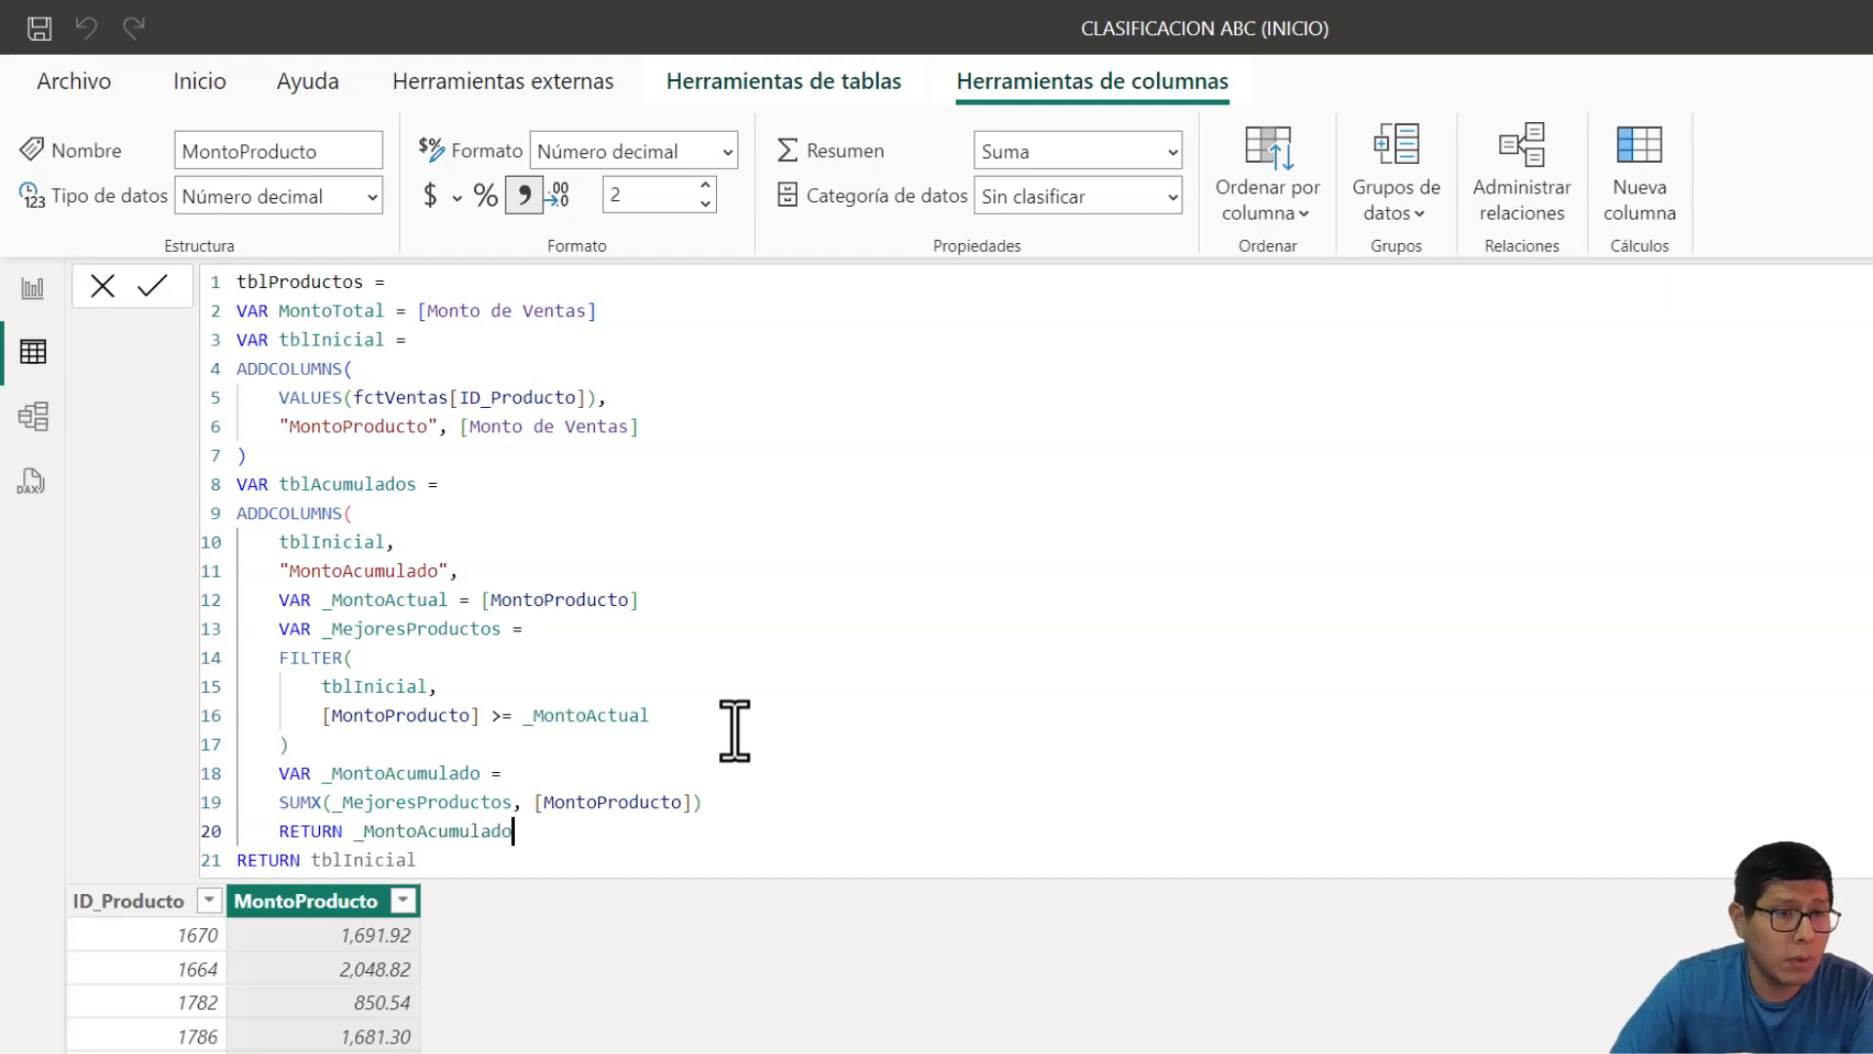
- Join the SUMX expression onto the same line as the VAR _MontoAcumulado declaration
click(279, 802)
key(BackSpace)
key(BackSpace)
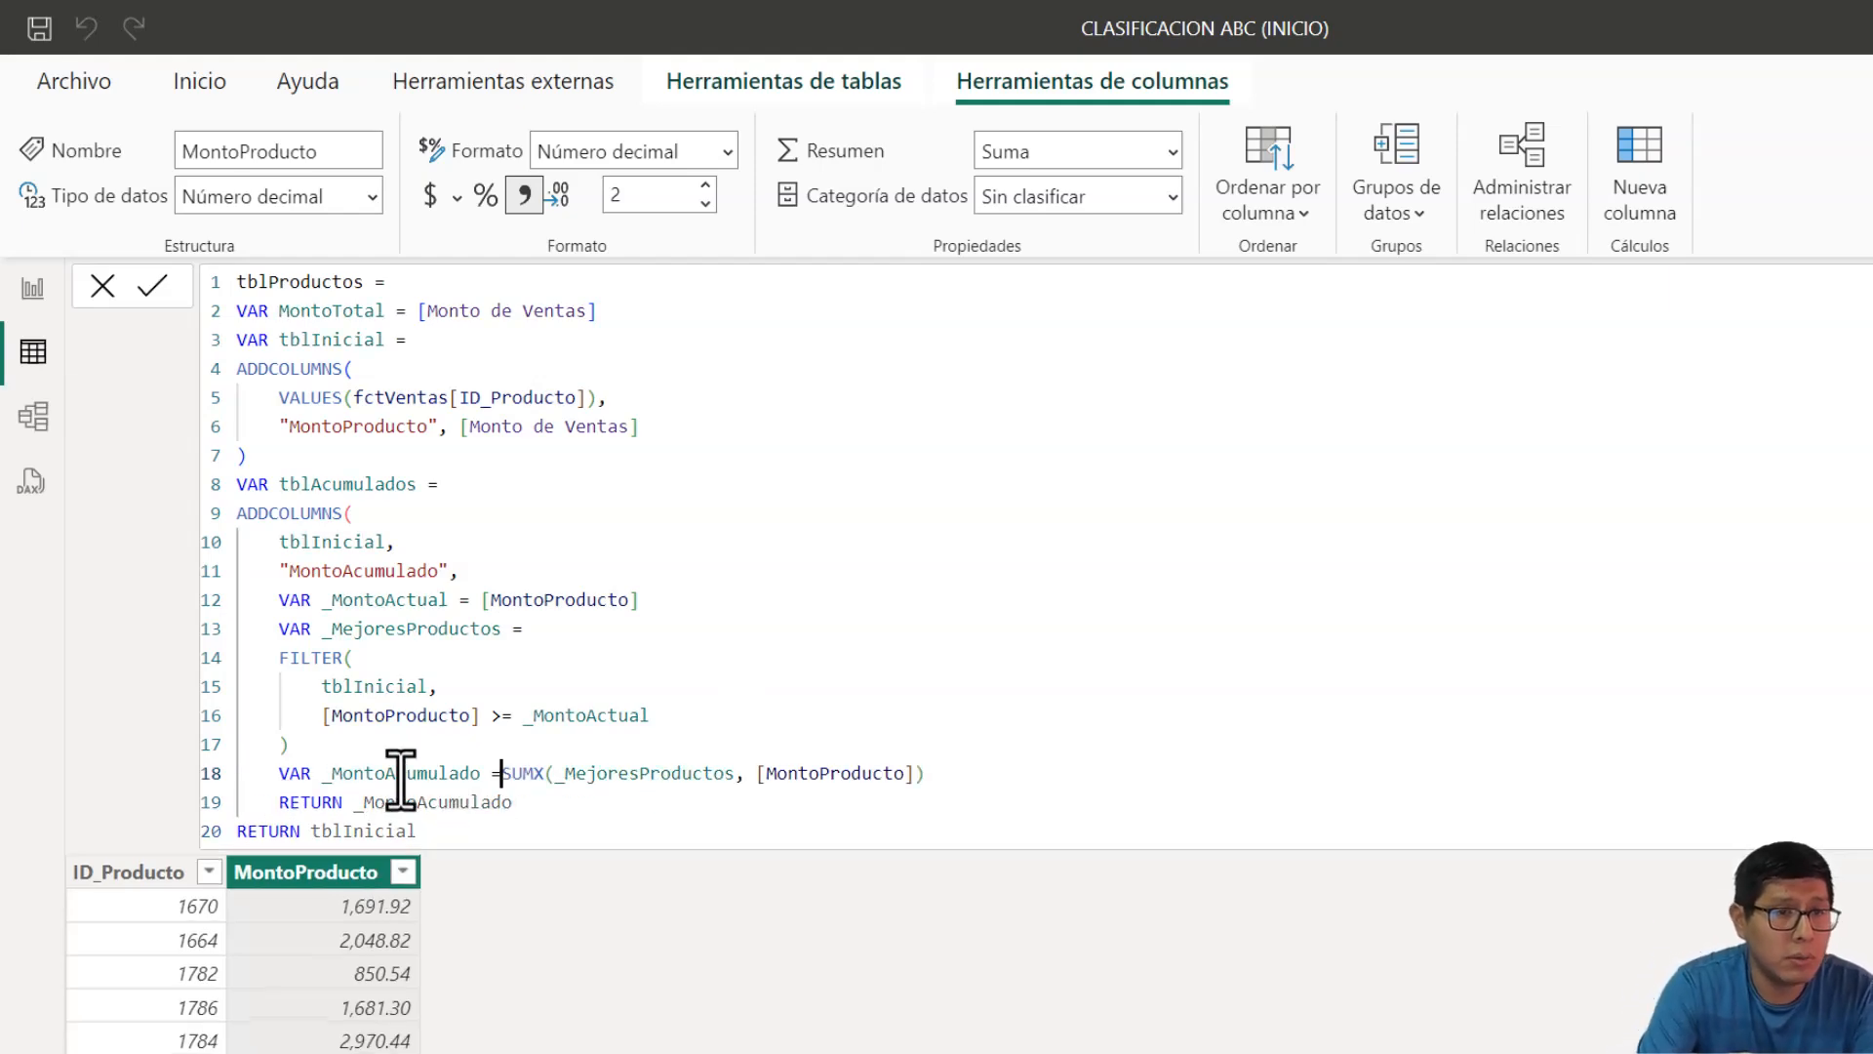
- Join FILTER( and its tblInicial argument onto the VAR _MejoresProductos line
click(280, 657)
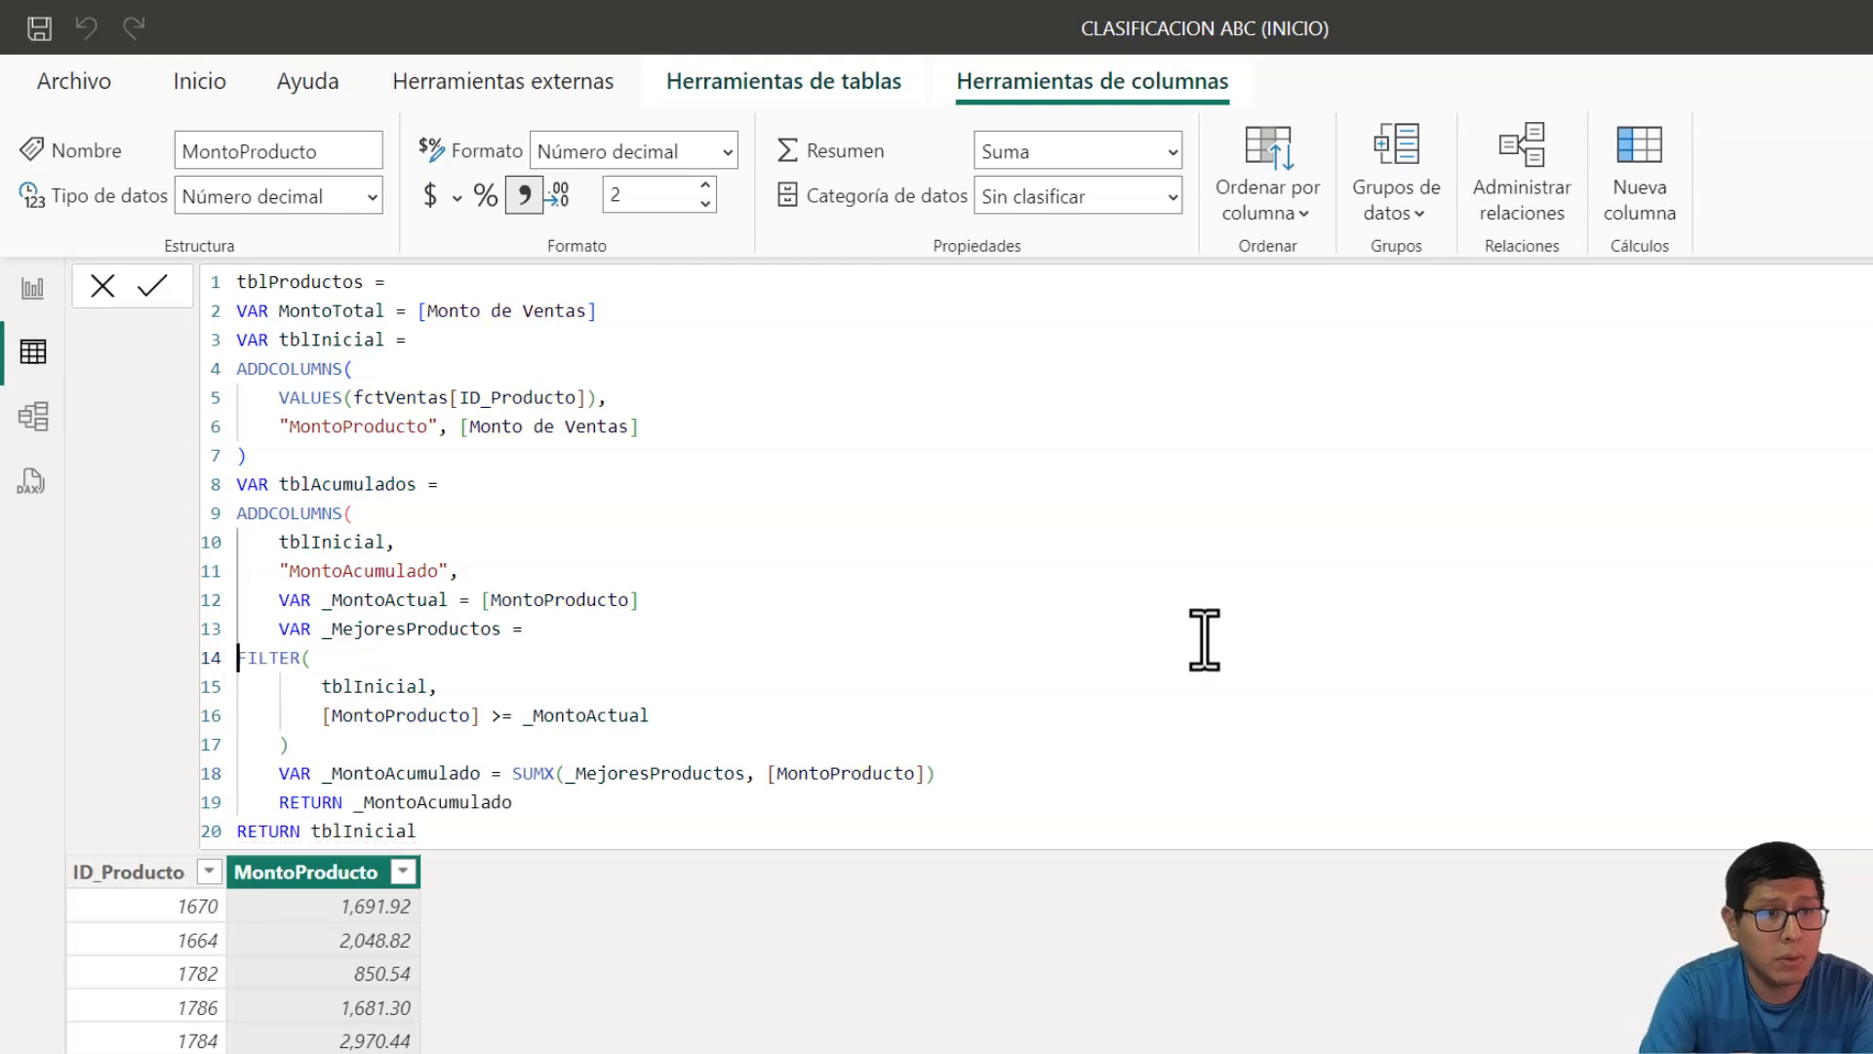
key(BackSpace)
key(BackSpace)
click(322, 658)
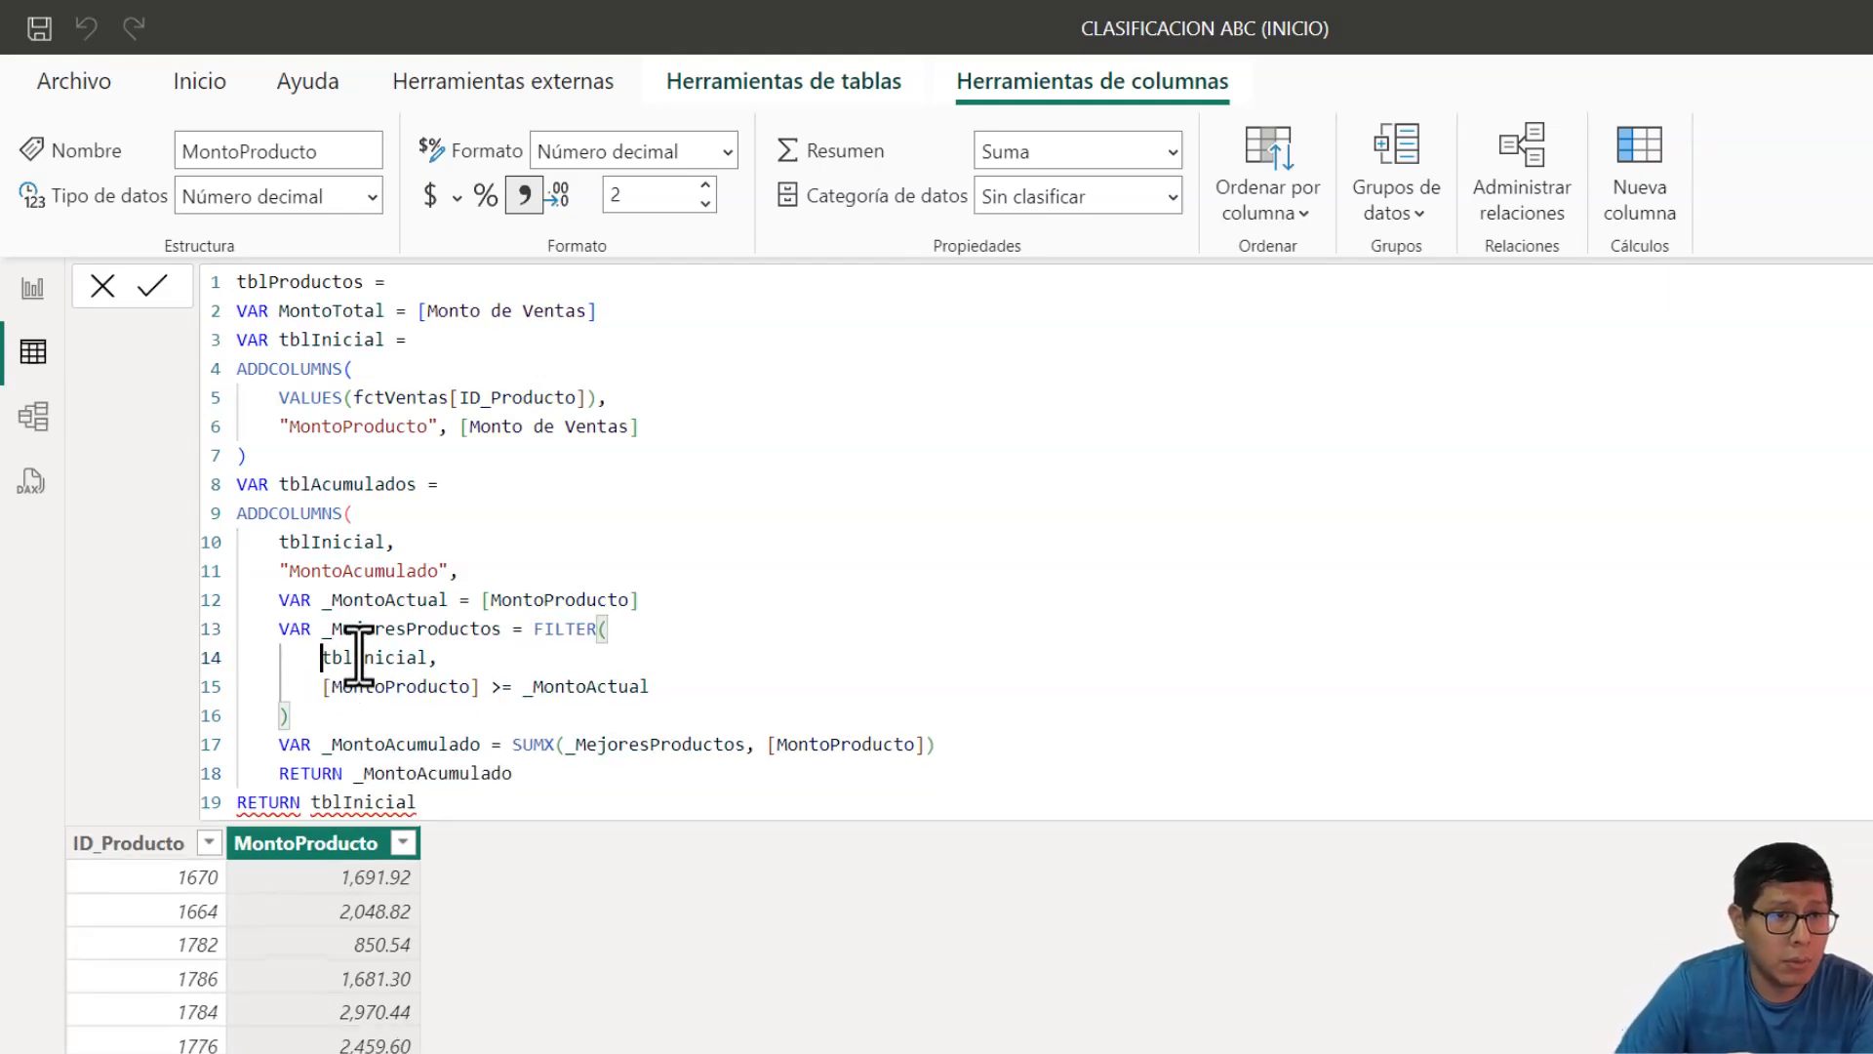
key(BackSpace)
key(BackSpace)
key(BackSpace)
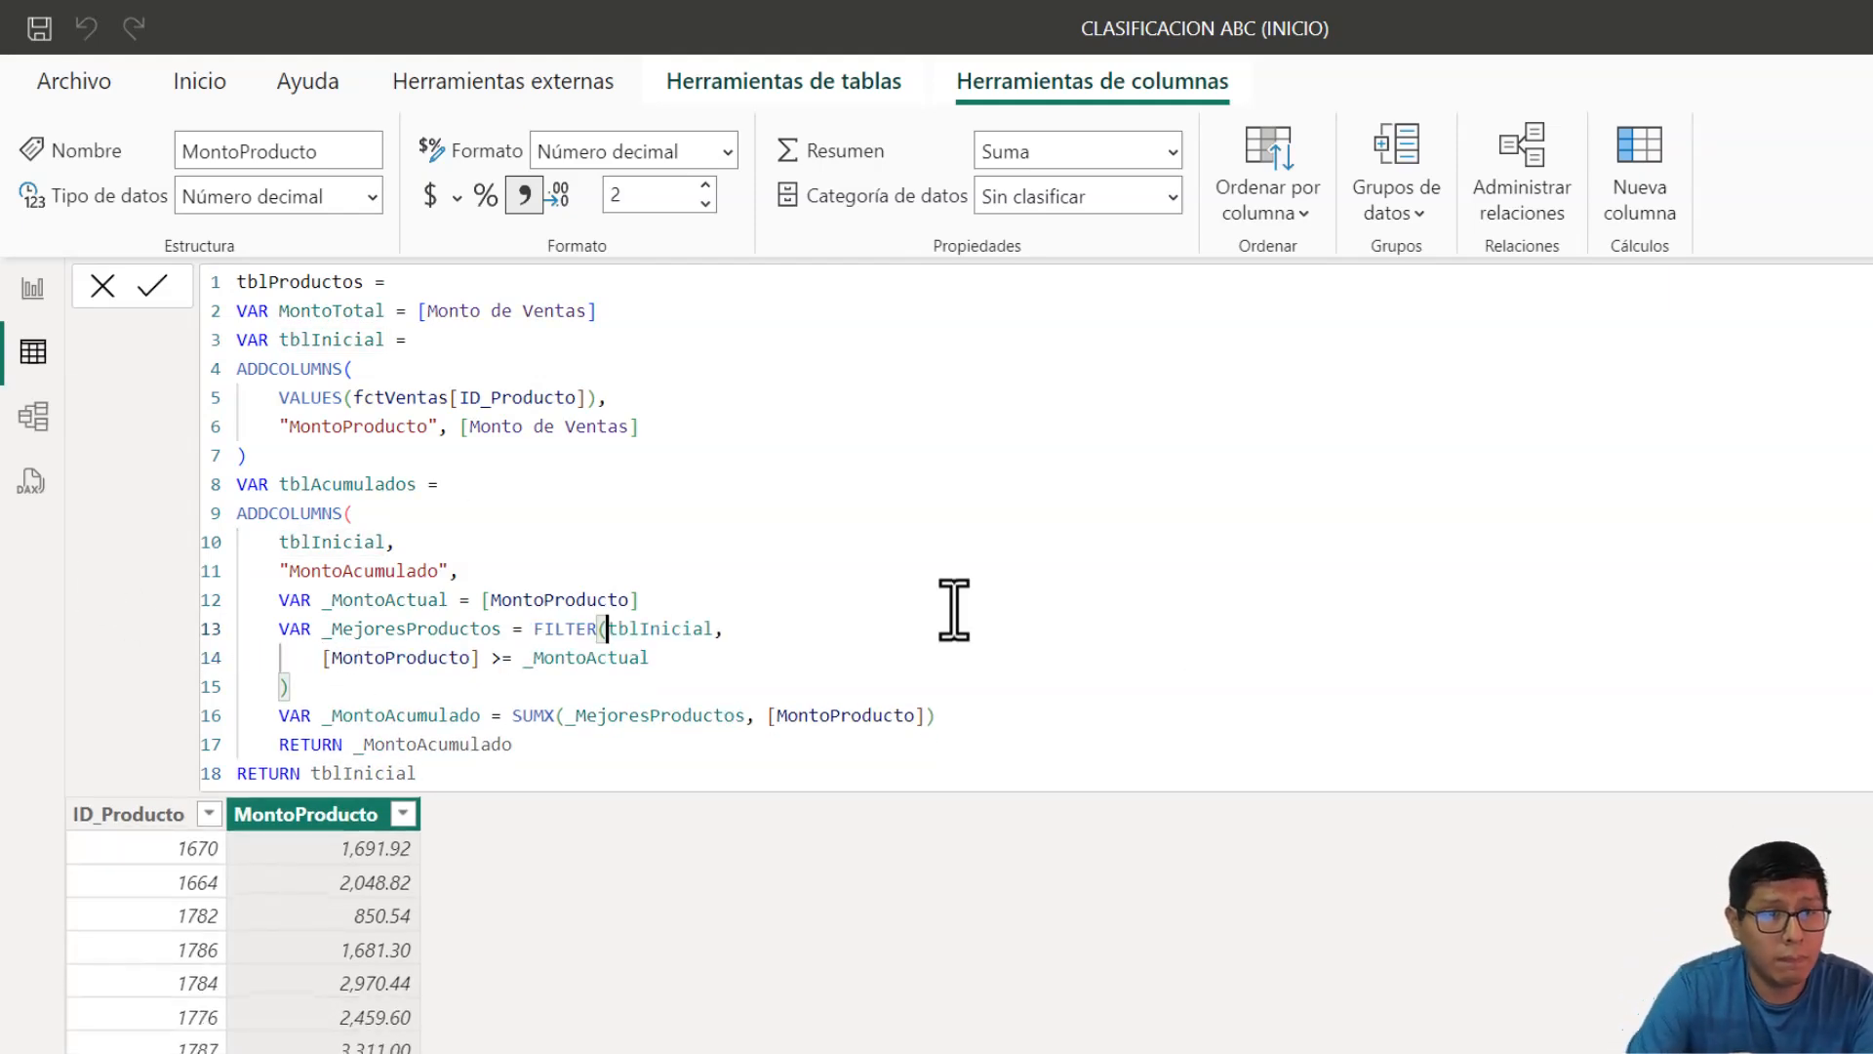
- Move the [MontoProducto] >= _MontoActual condition and FILTER's closing parenthesis up onto the VAR _MejoresProductos line
click(323, 657)
key(BackSpace)
key(BackSpace)
key(BackSpace)
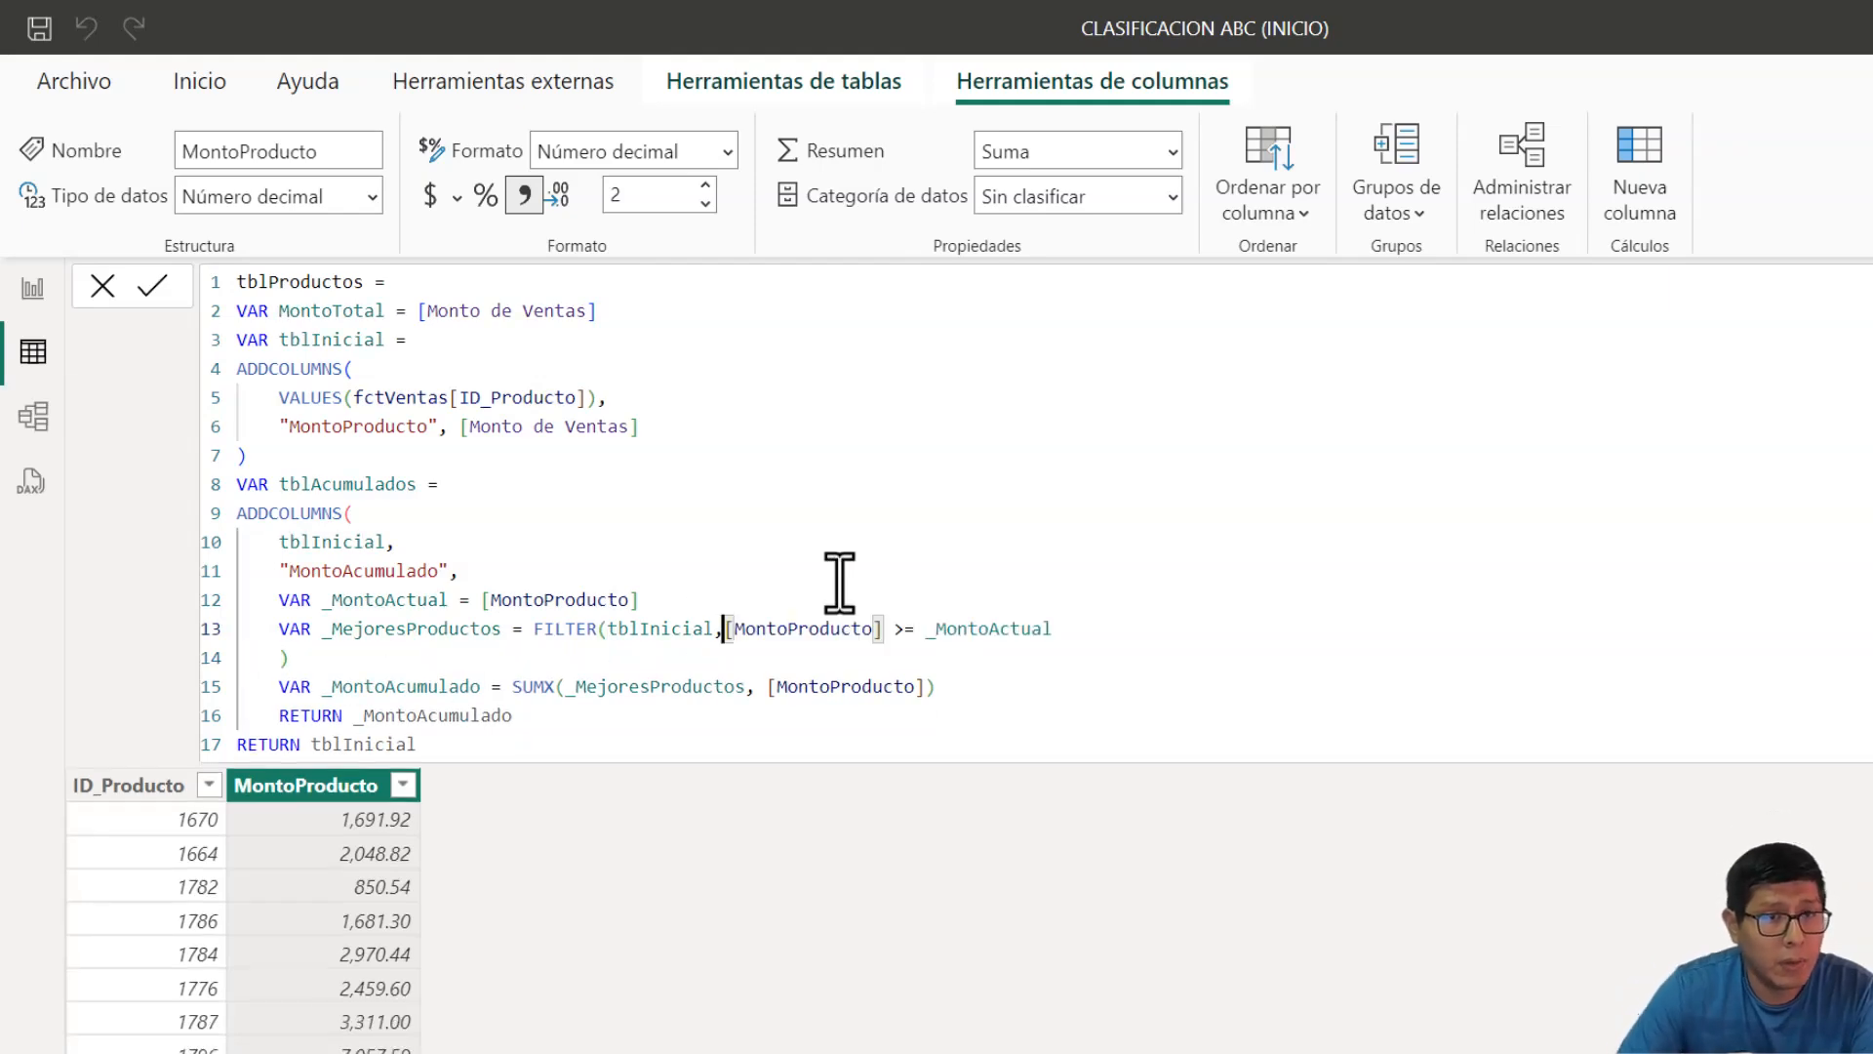
click(283, 658)
key(BackSpace)
key(BackSpace)
key(BackSpace)
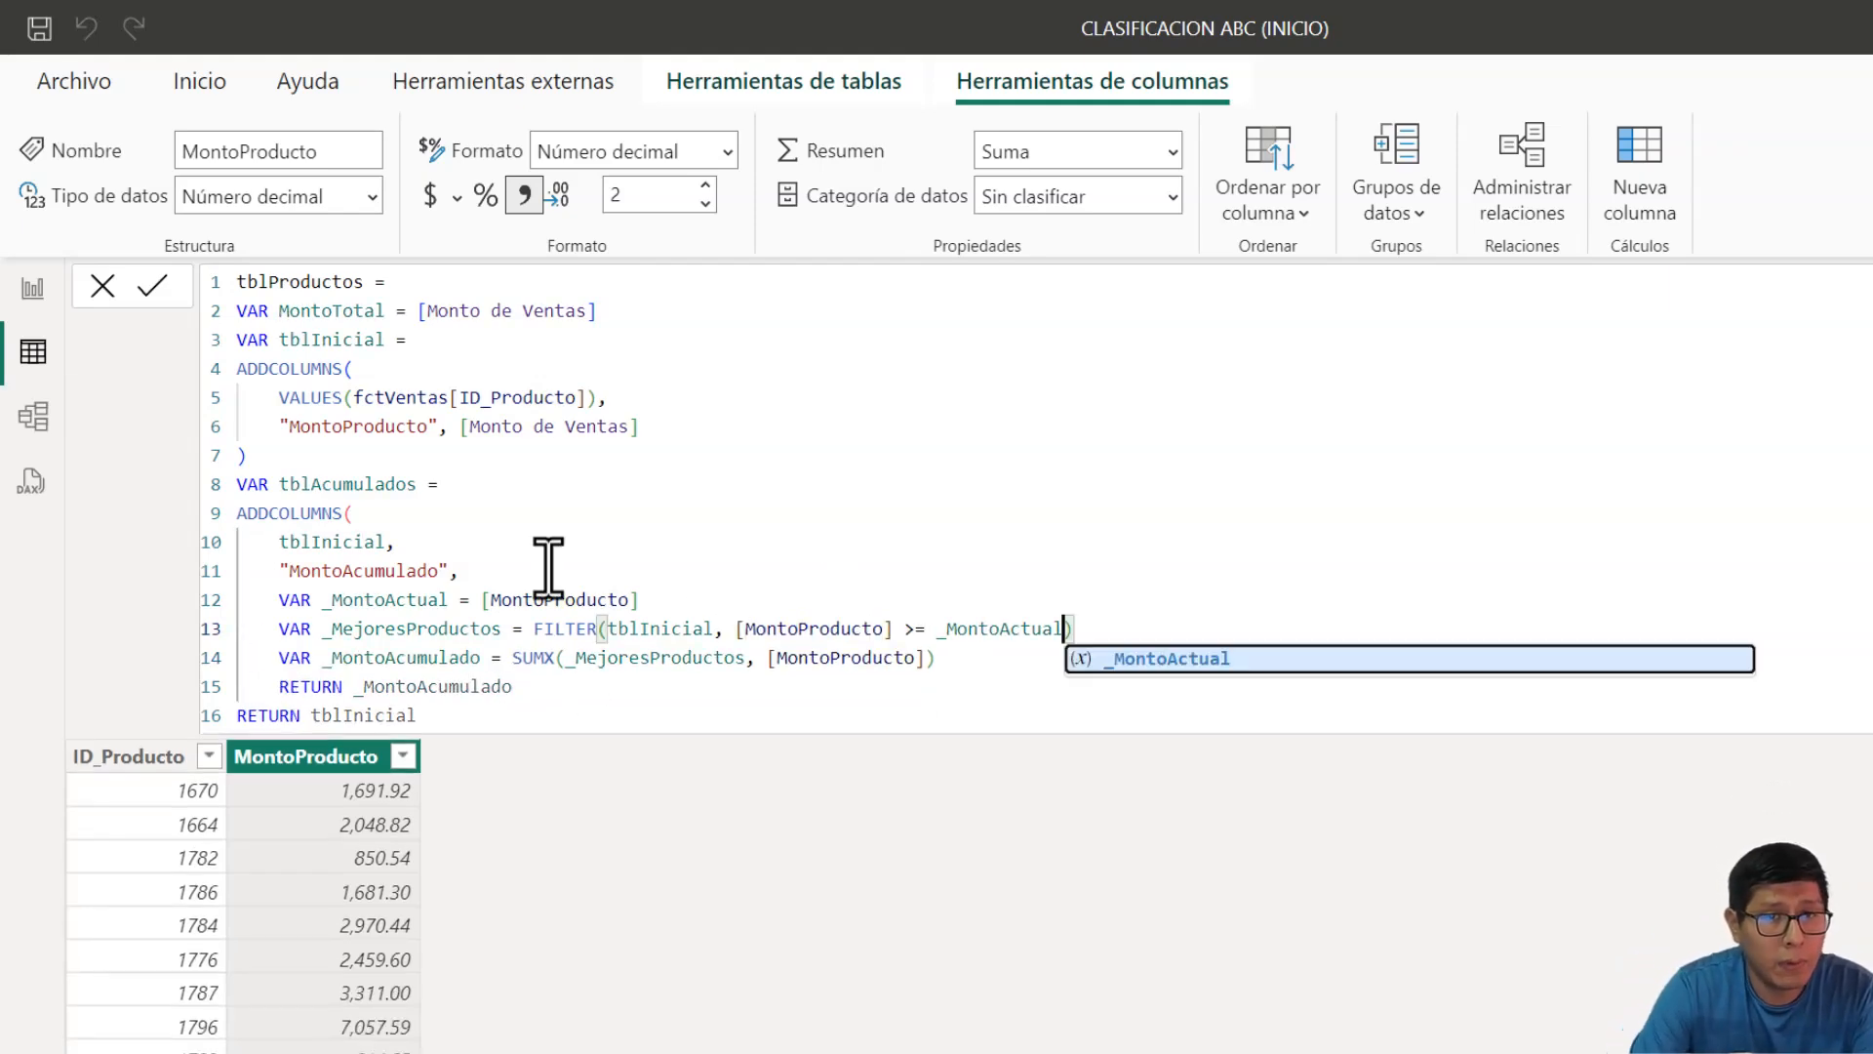
- Close the tblAcumulados ADDCOLUMNS function with a parenthesis on its own line below RETURN _MontoAcumulado
click(468, 713)
click(554, 693)
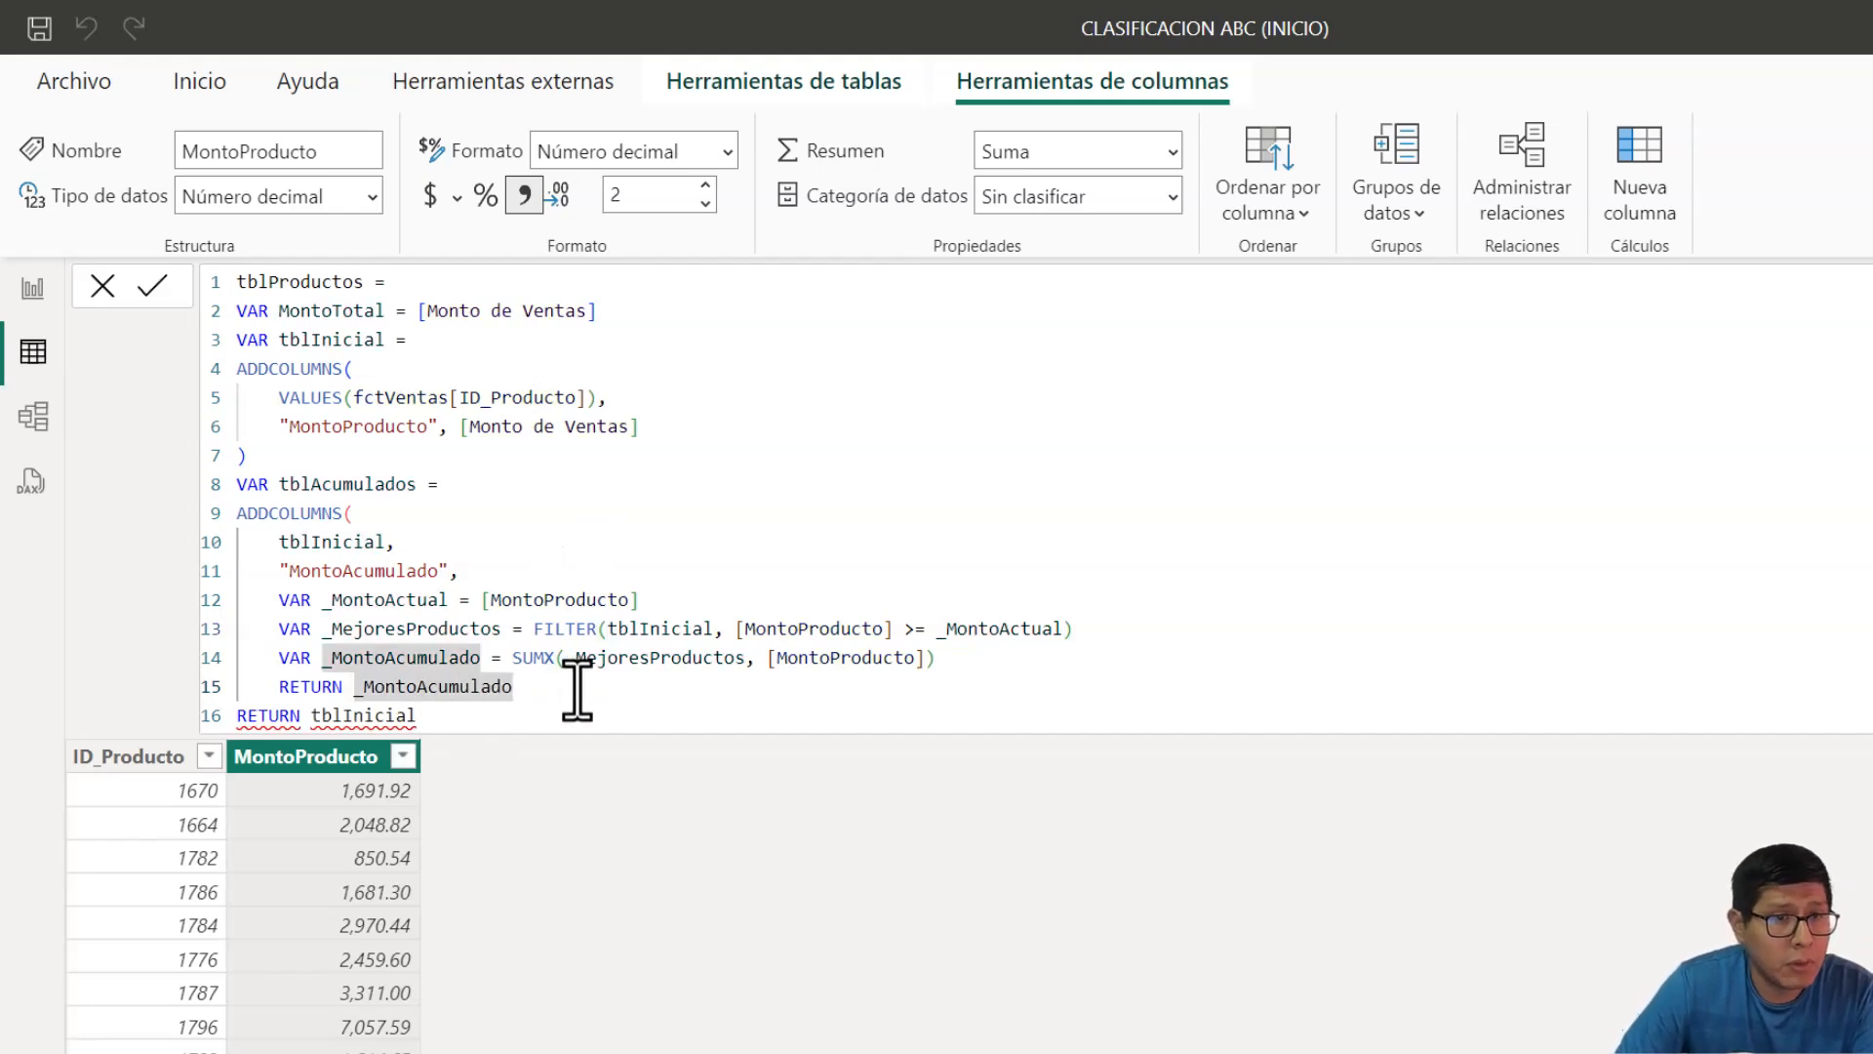
key(Return)
text())
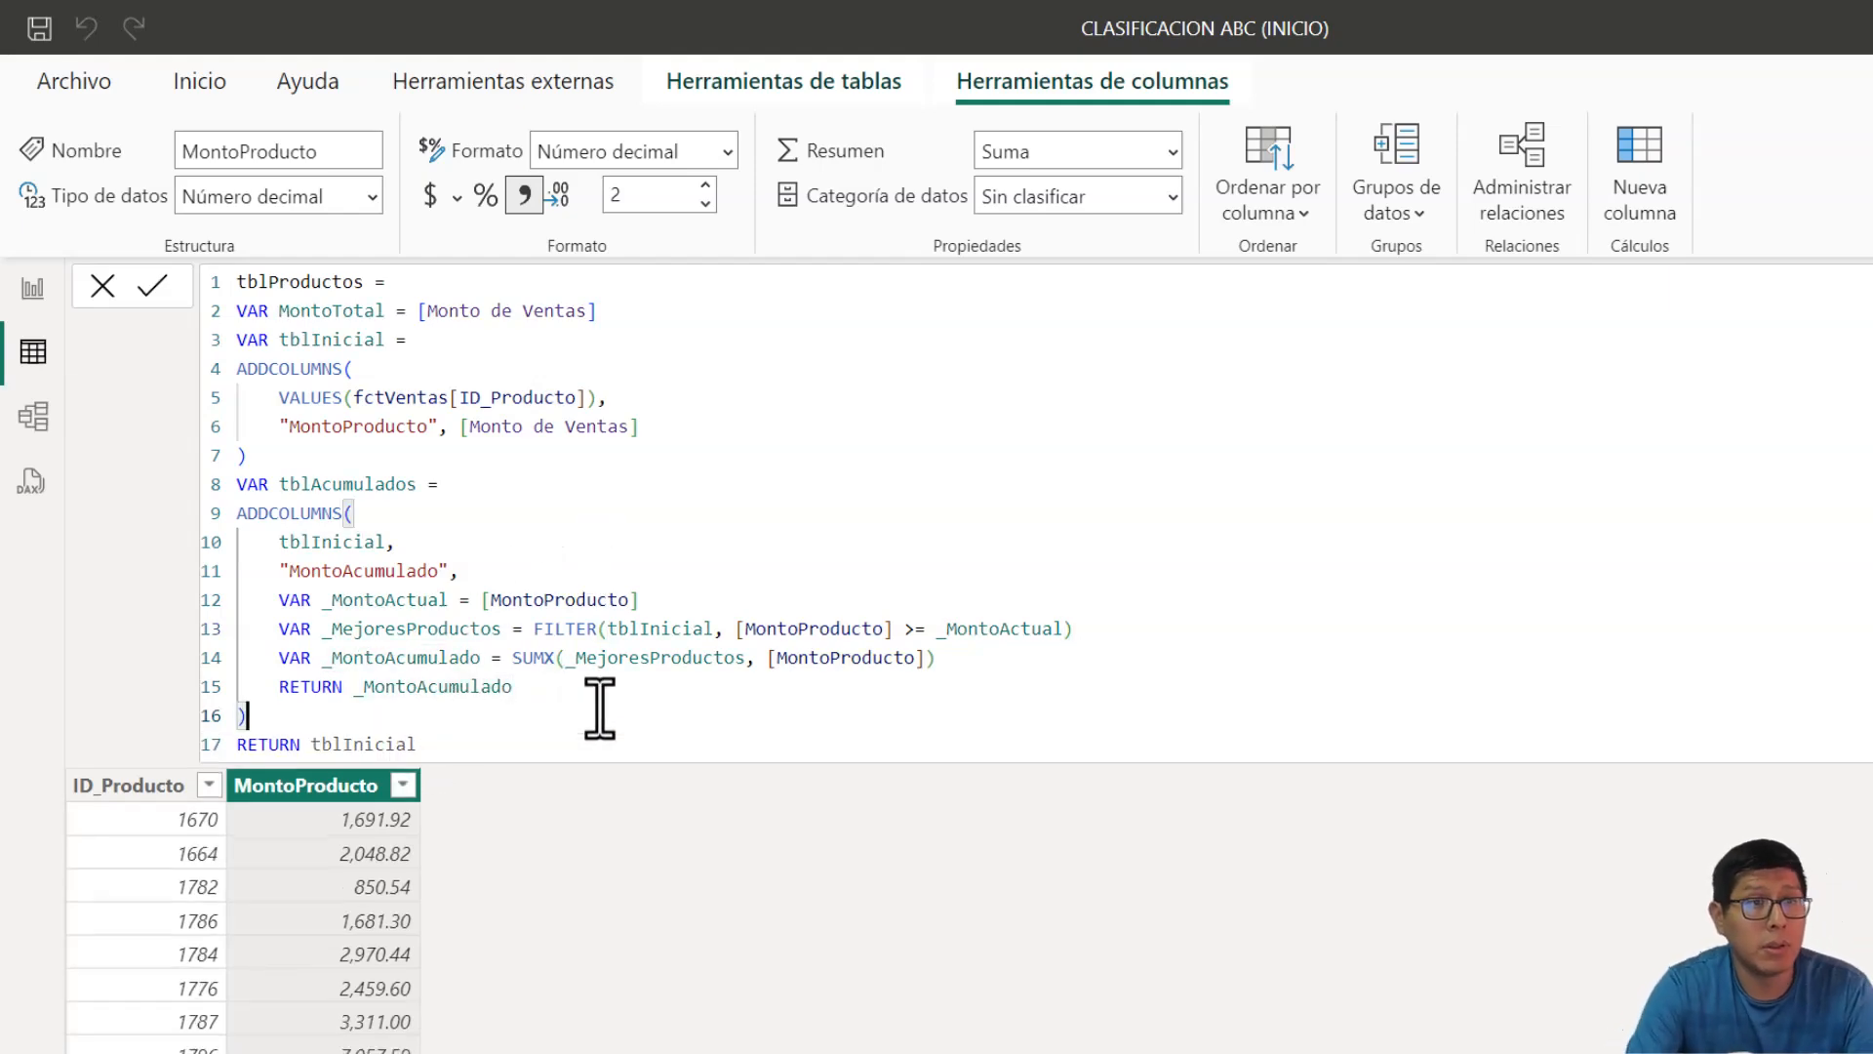
- Change the final RETURN to tblAcumulados and commit the table formula
drag(343, 744, 547, 744)
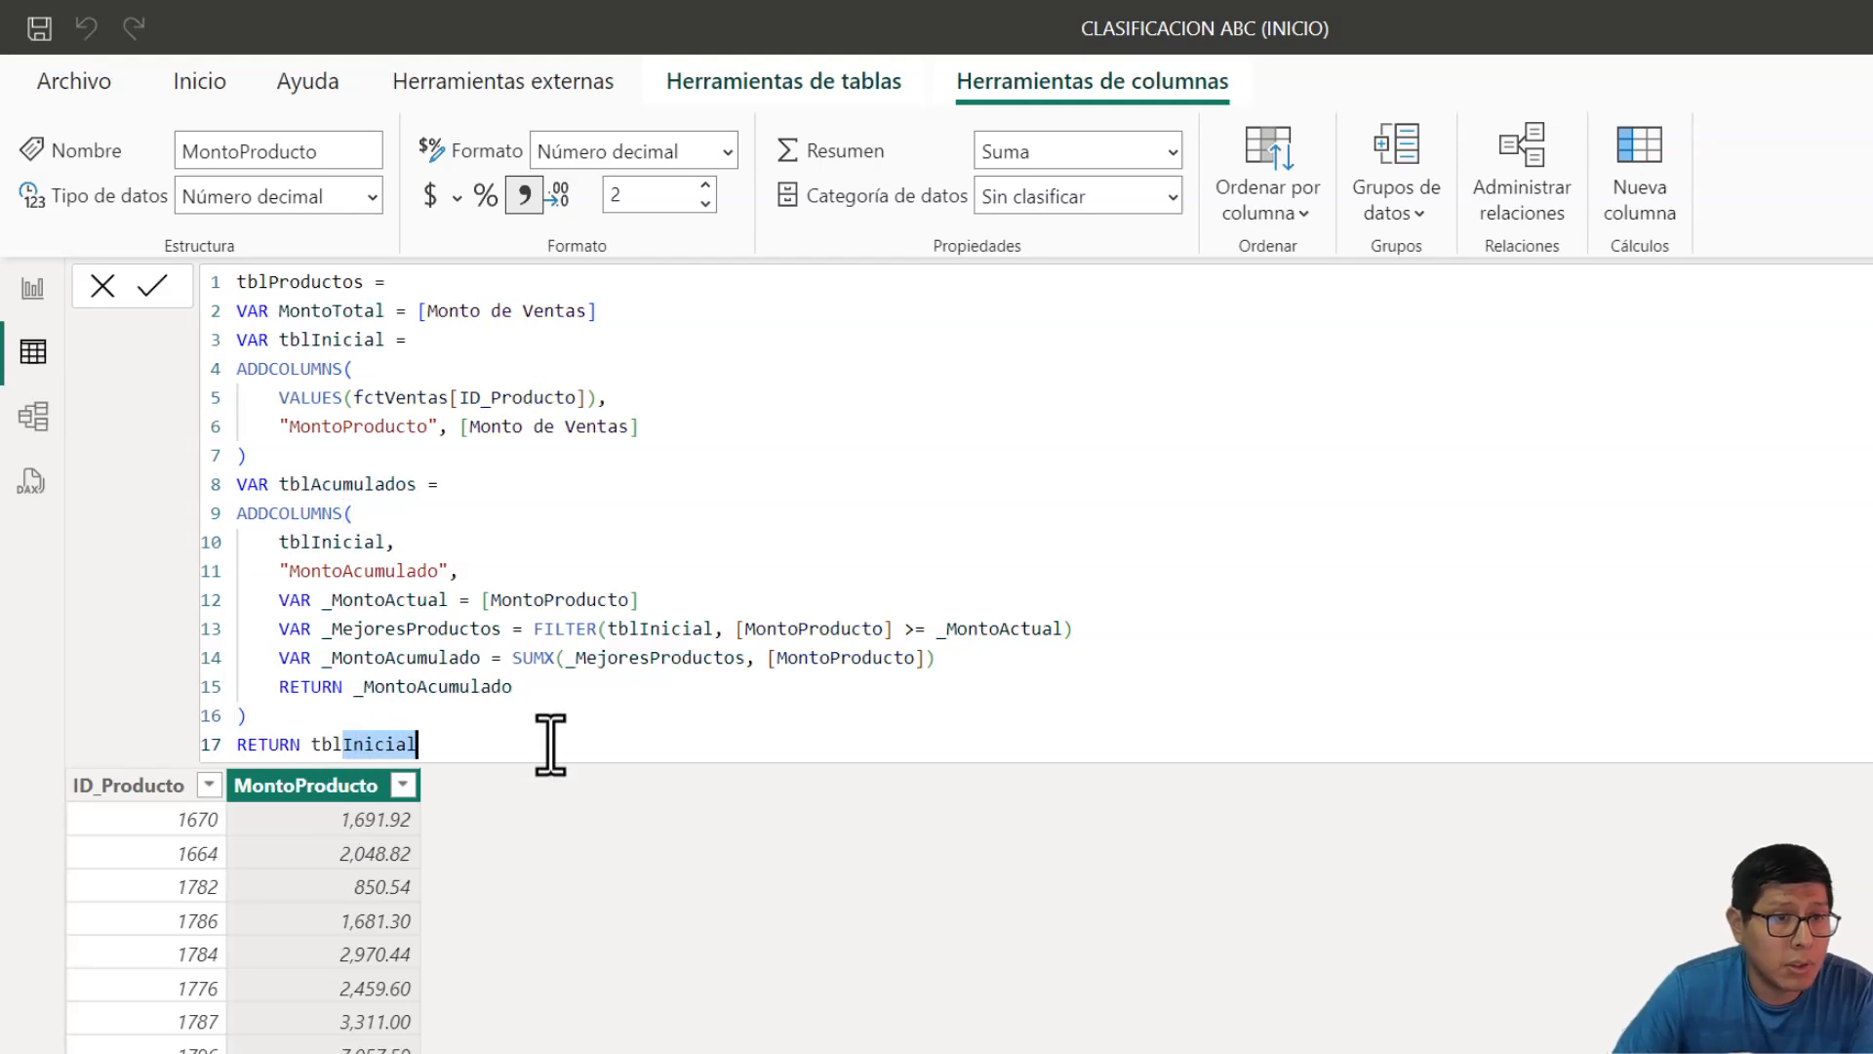
text(aXC)
key(BackSpace)
key(BackSpace)
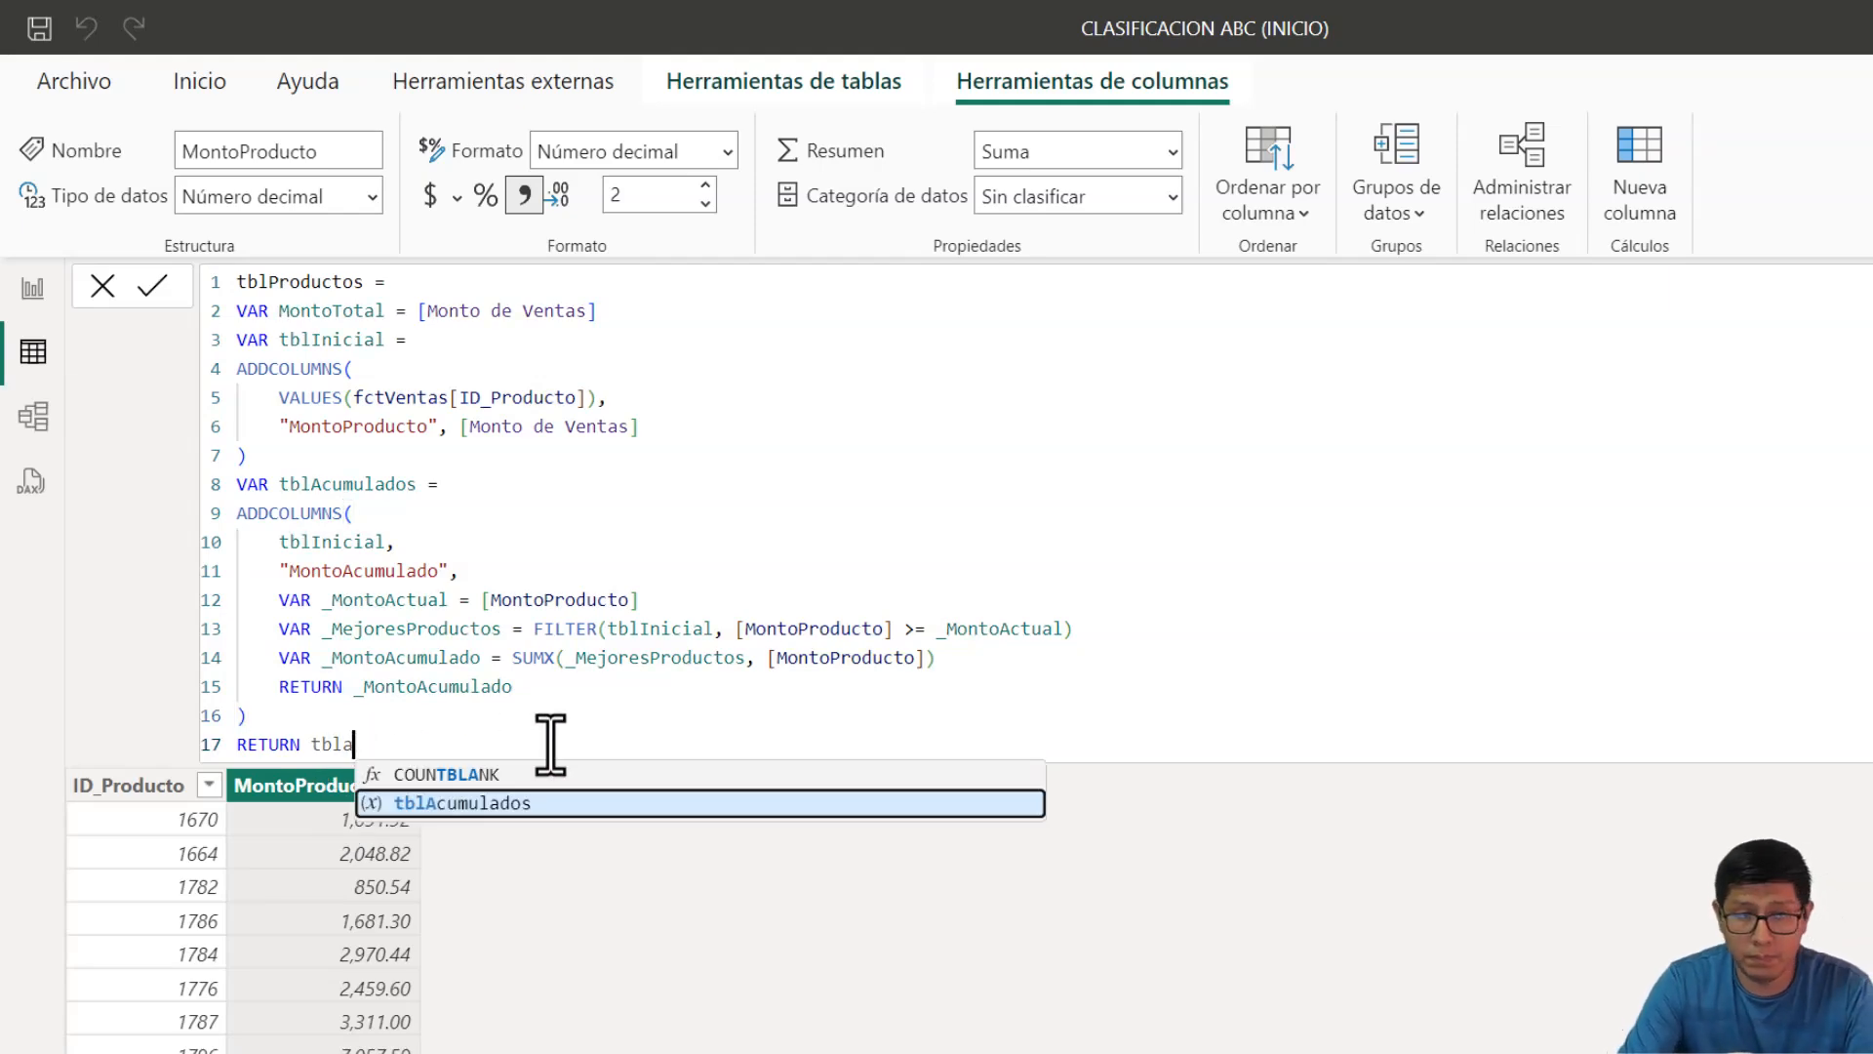
key(Tab)
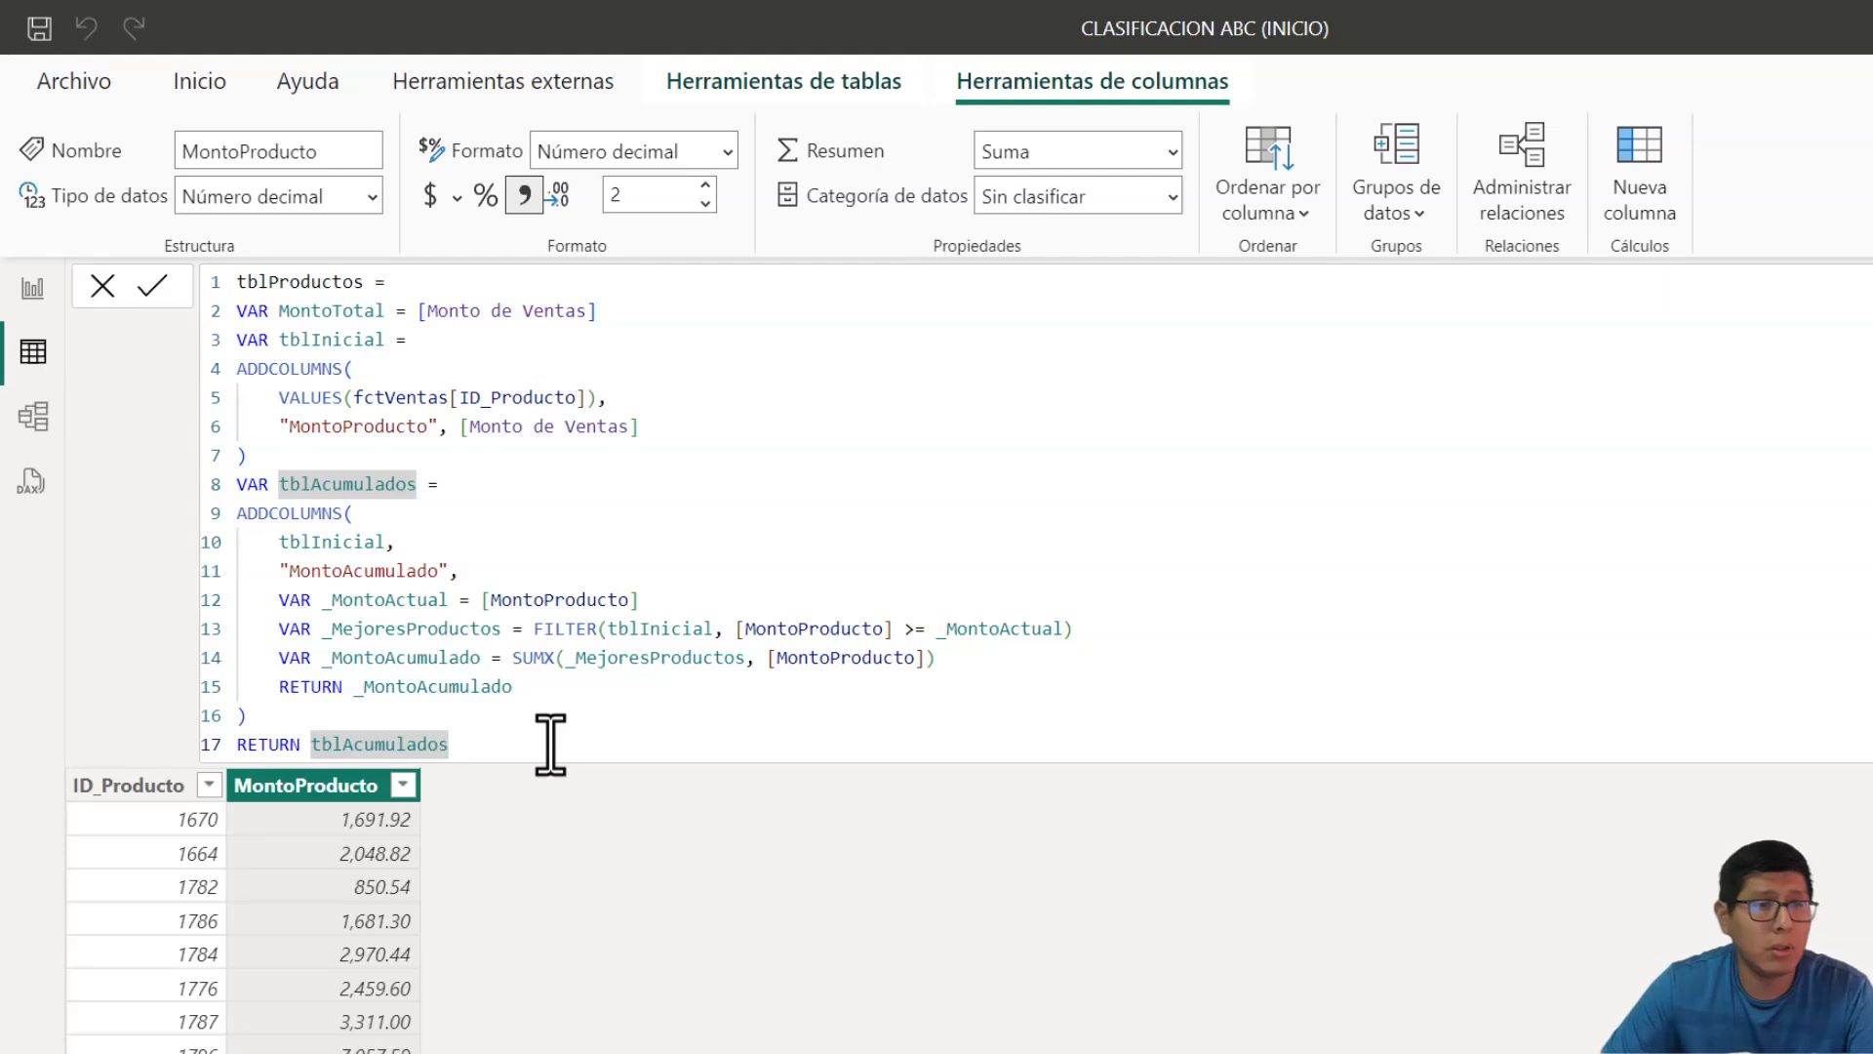
key(Return)
- Format the MontoAcumulado column as a decimal number with thousands separators and 2 decimal places
click(498, 788)
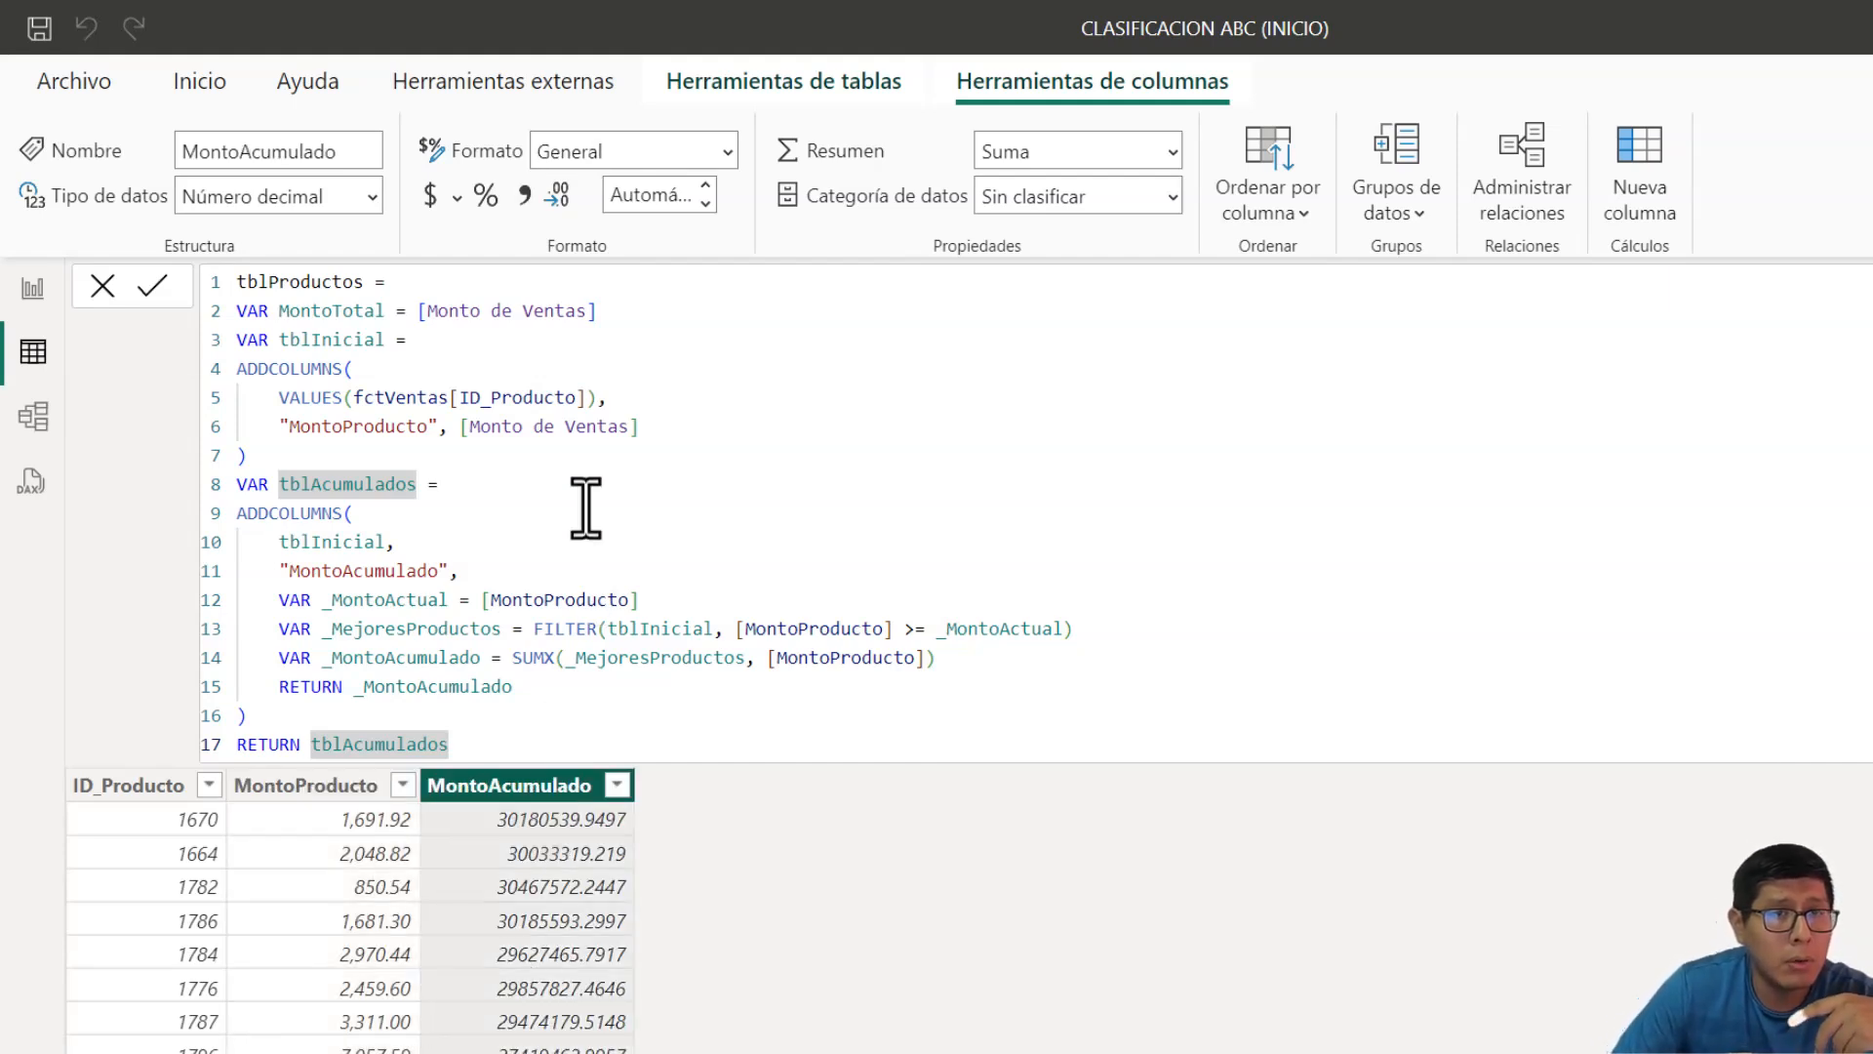
click(657, 198)
click(654, 200)
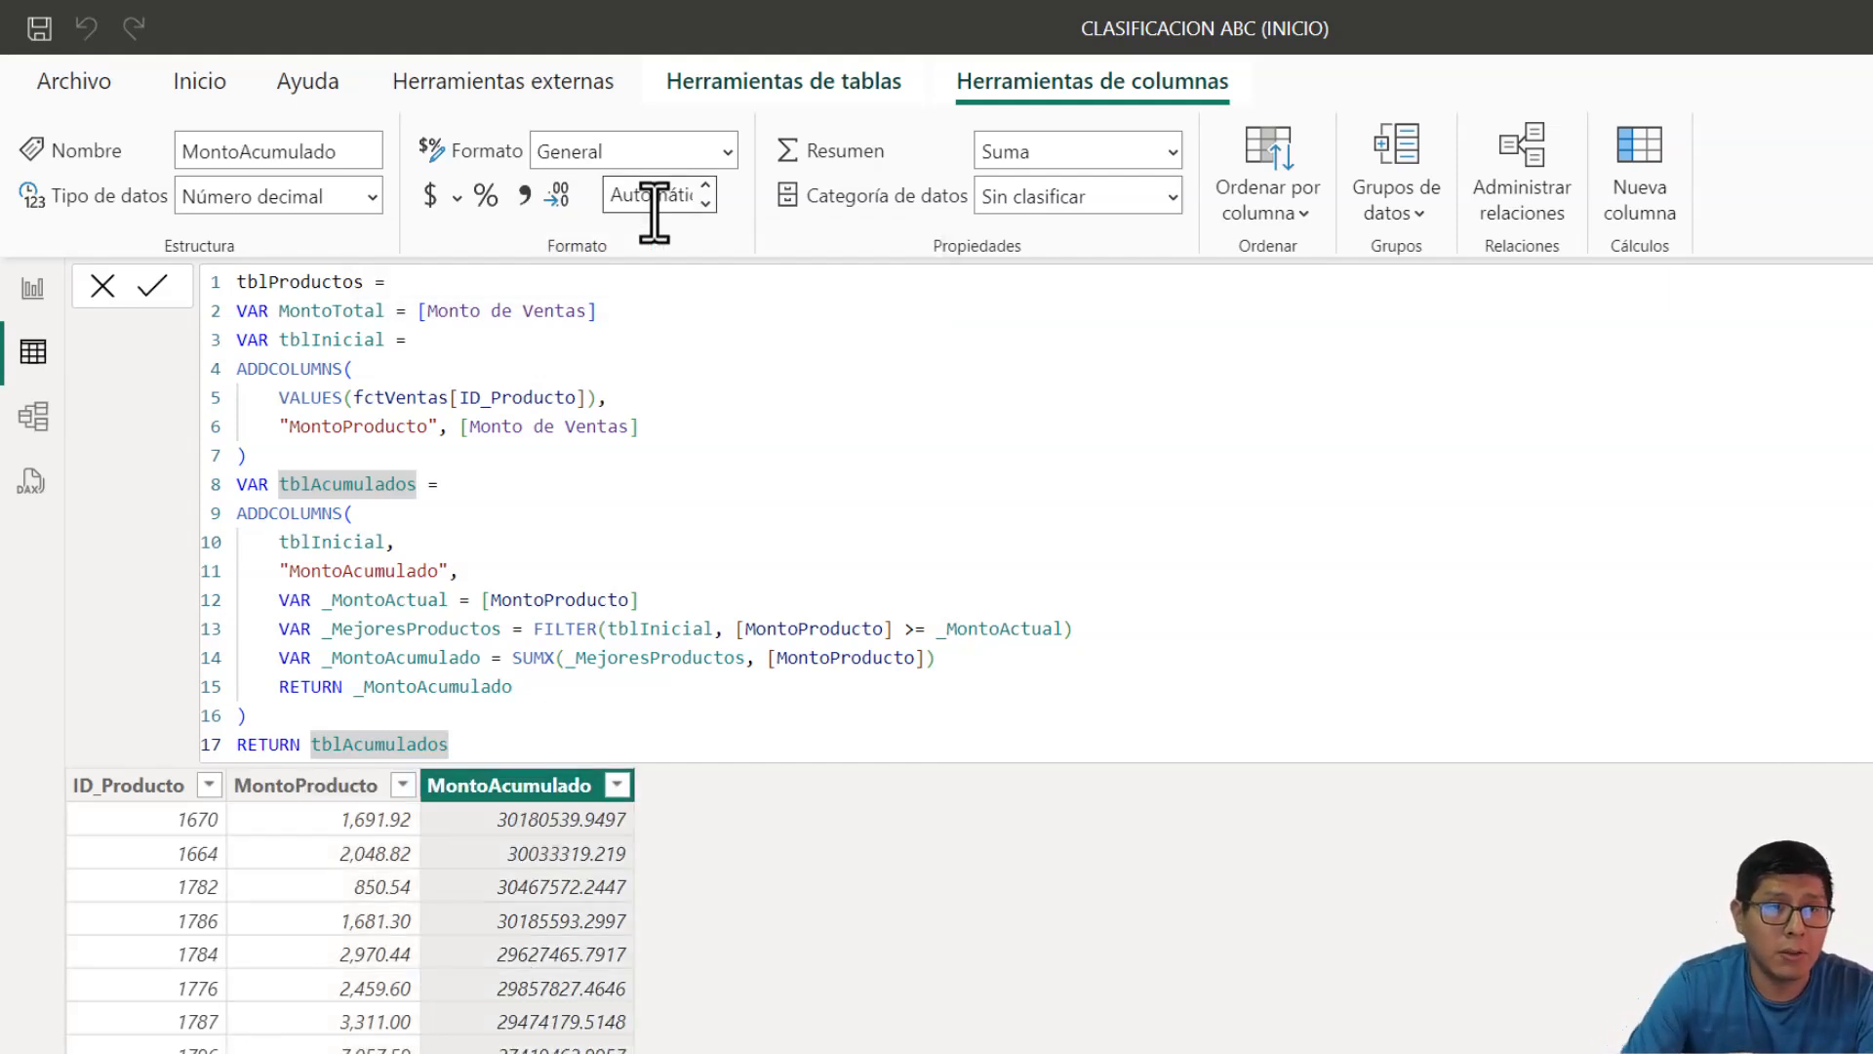
text(2)
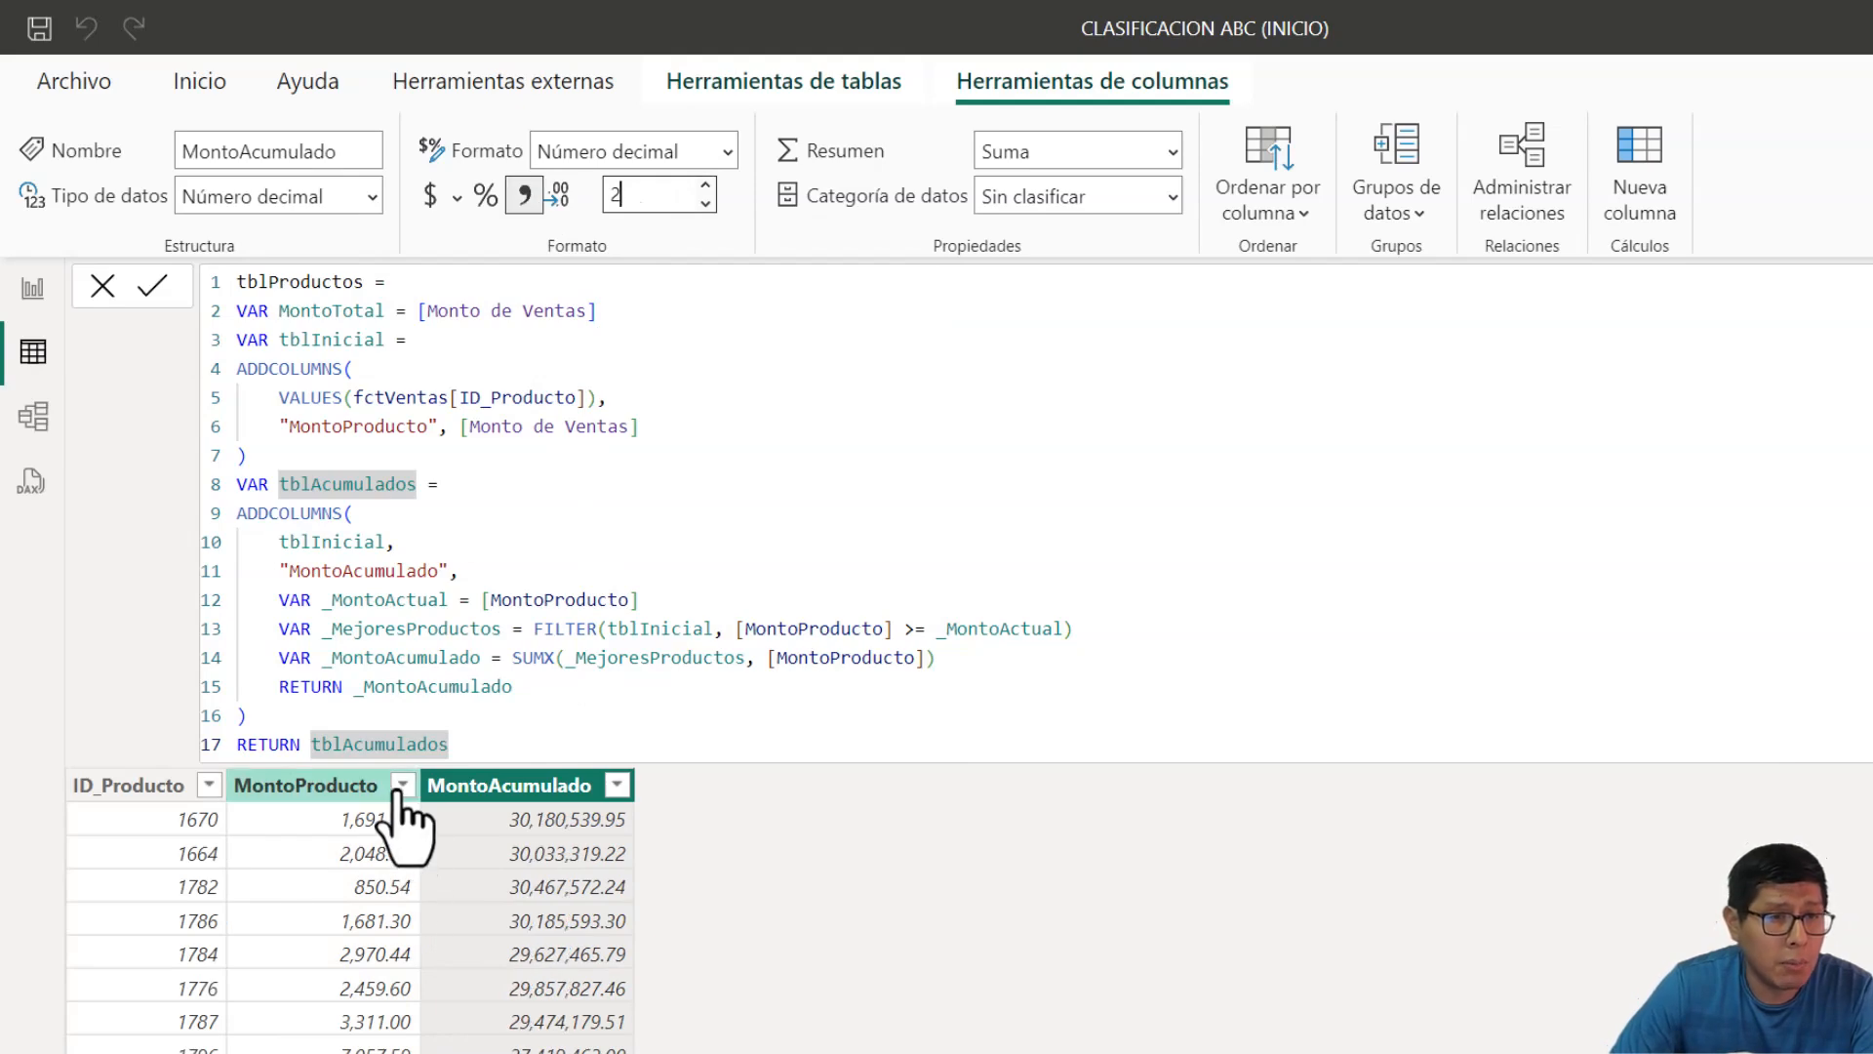
- Sort the table by MontoProducto in descending order and select the MontoAcumulado column to review its running totals
click(401, 786)
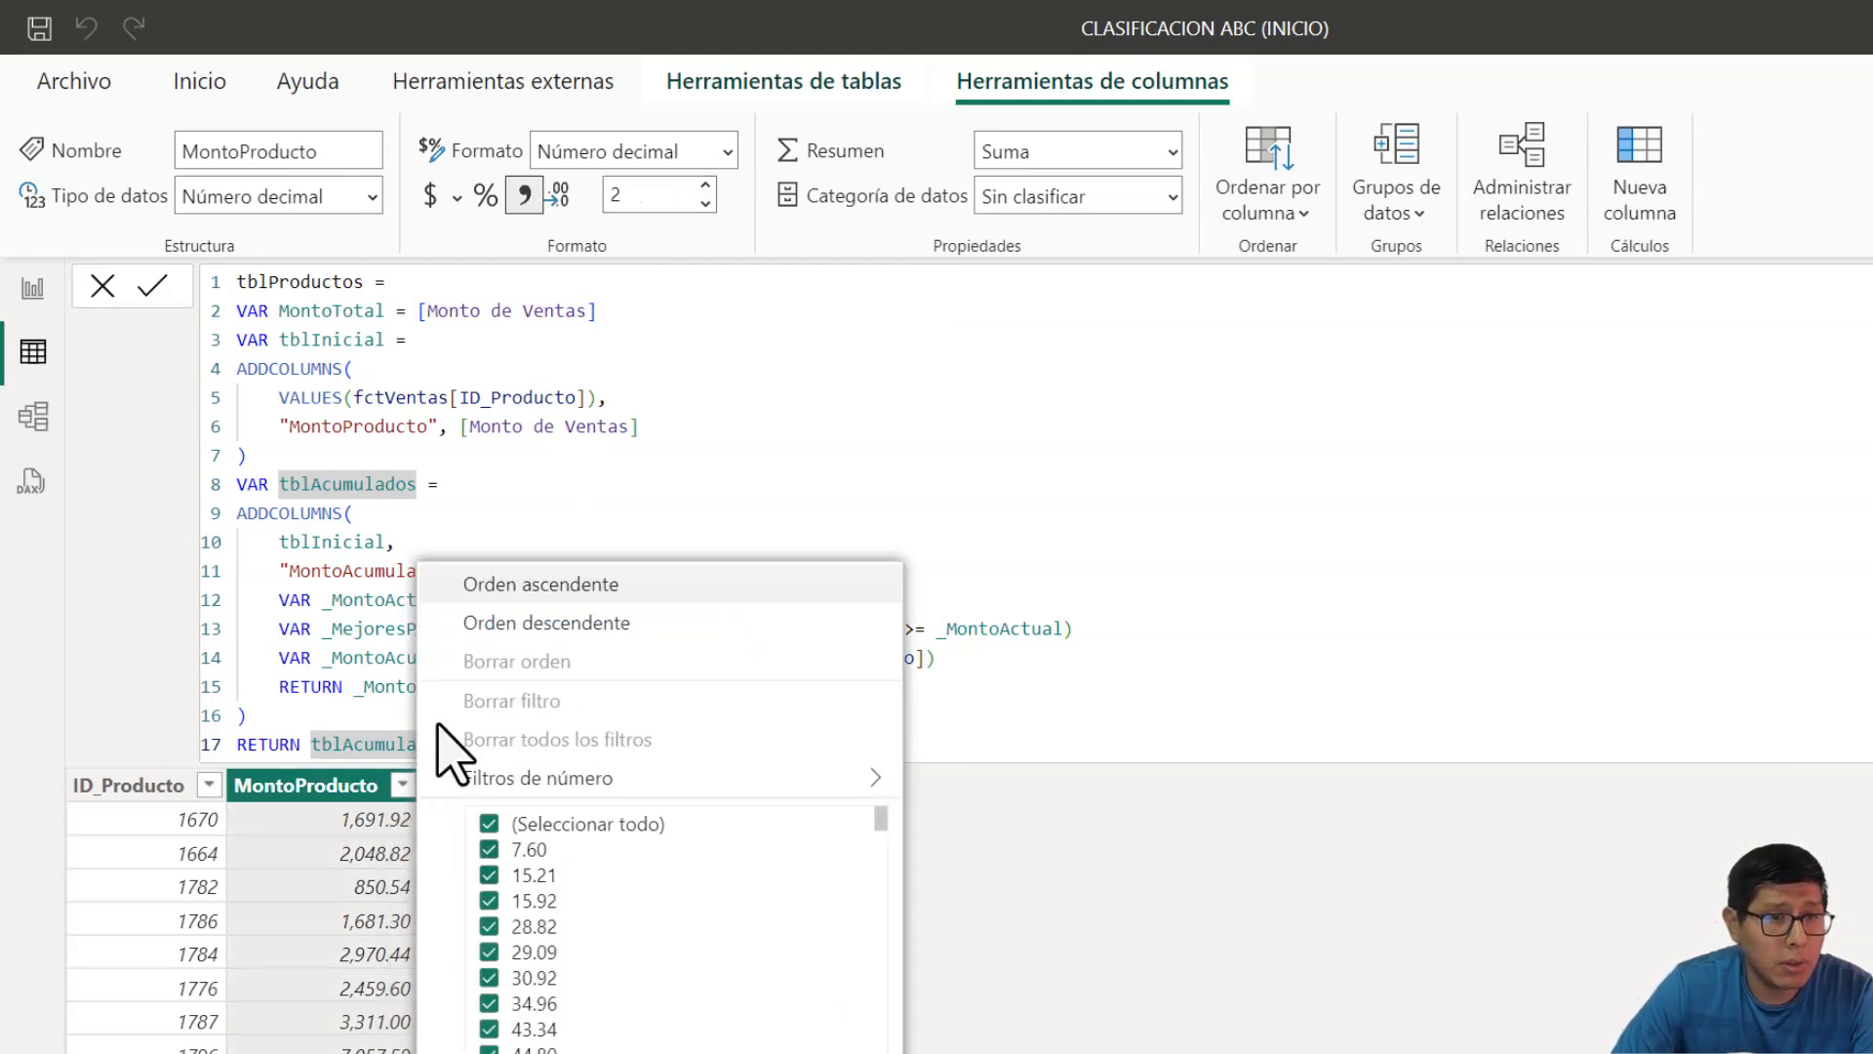
click(515, 624)
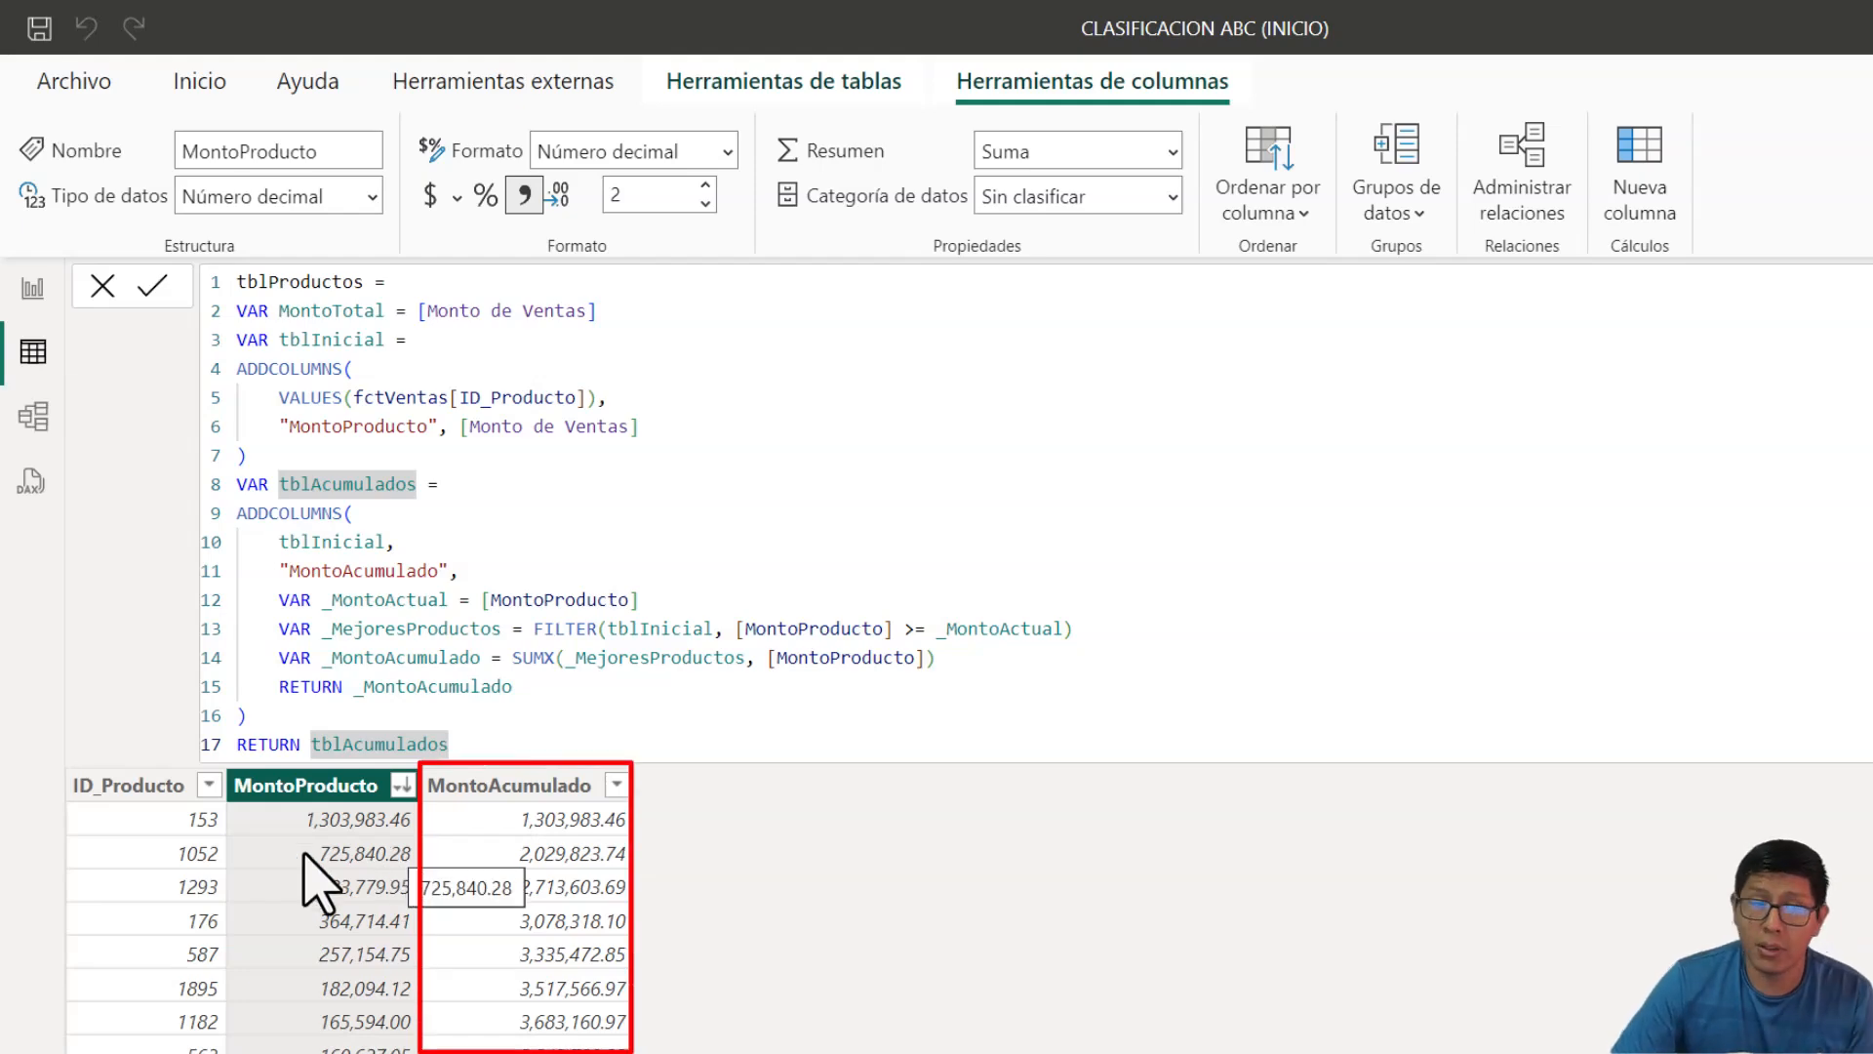
click(561, 847)
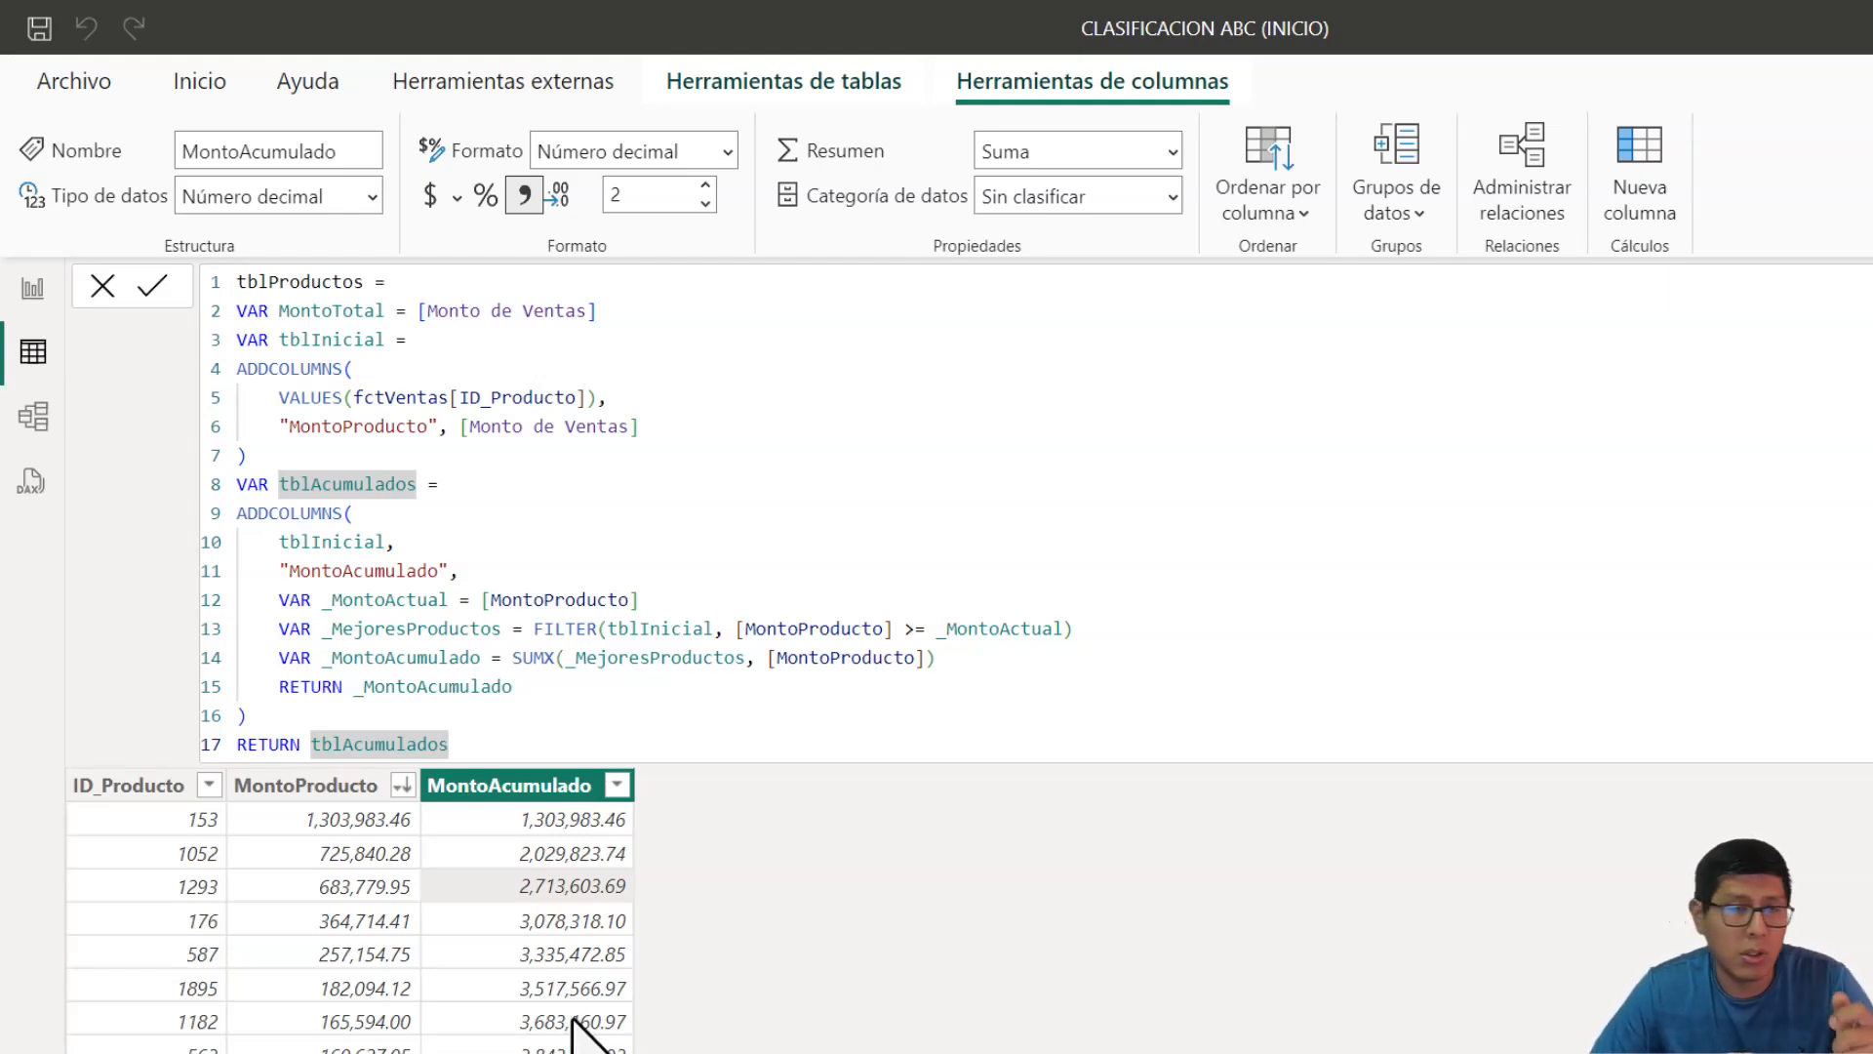
click(311, 722)
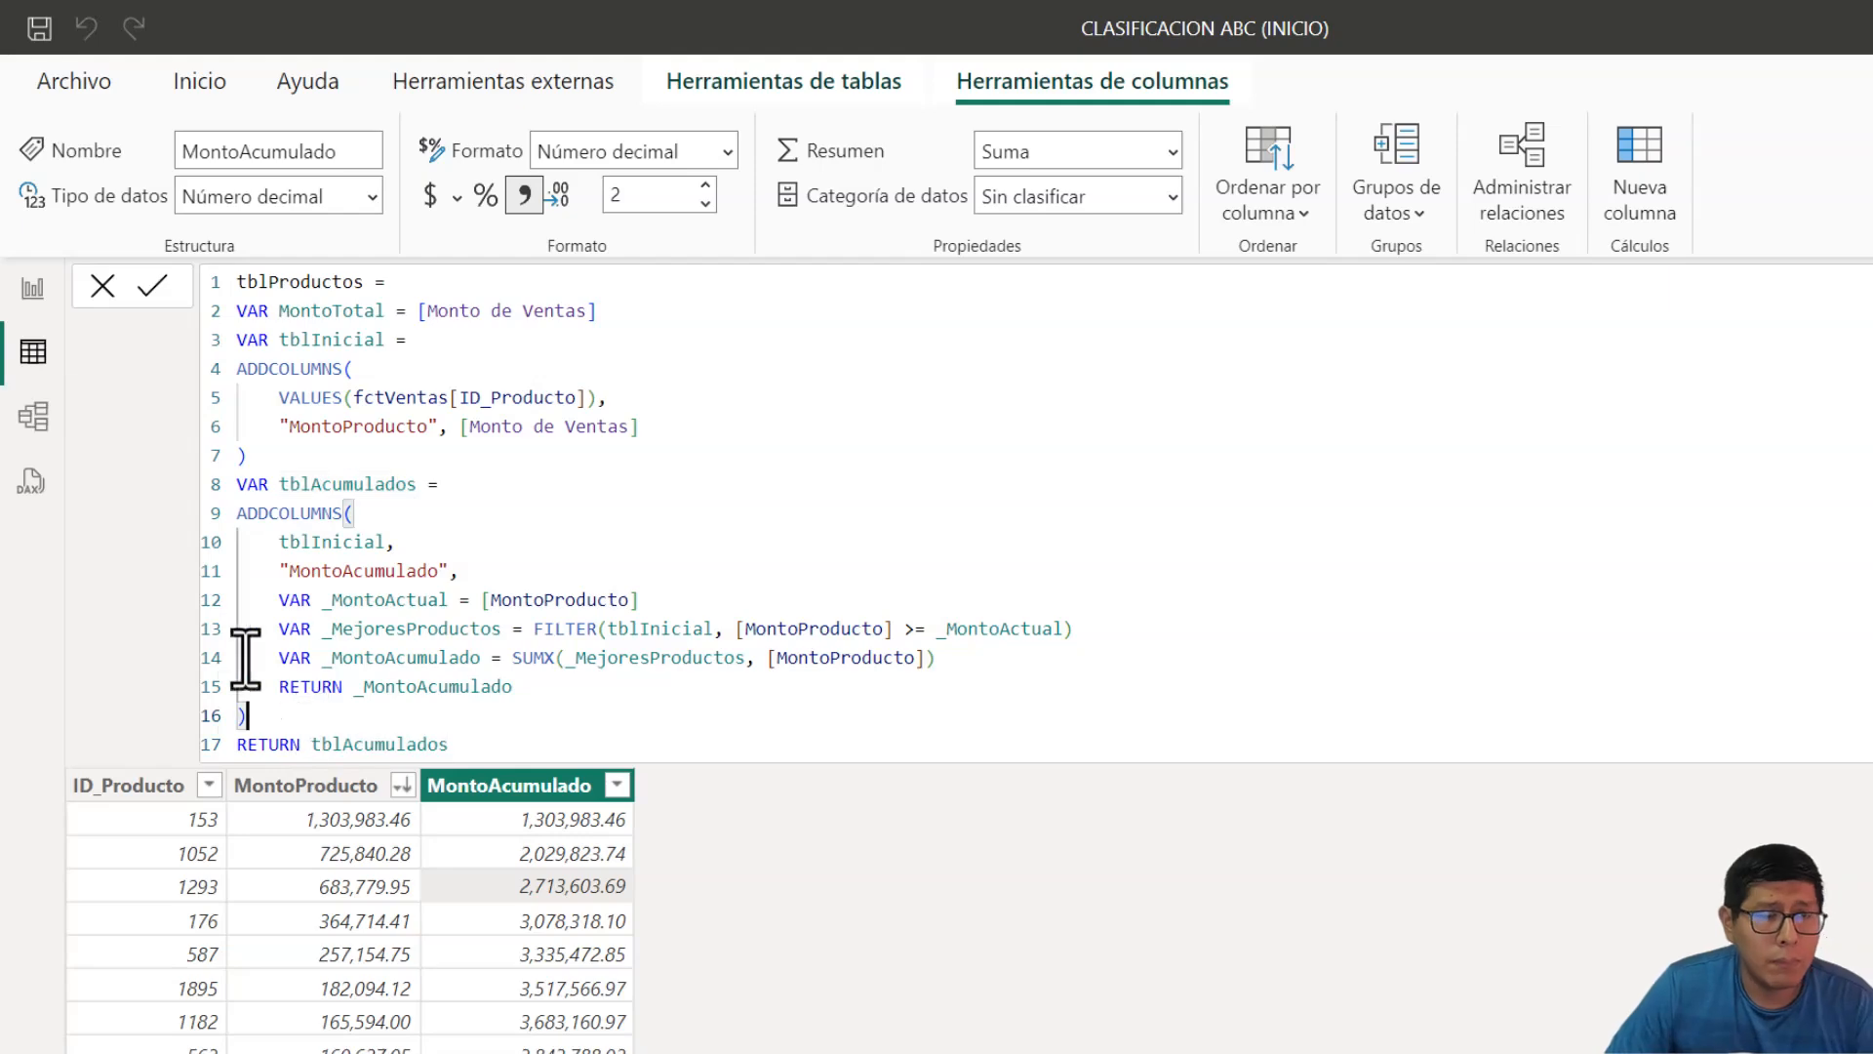
click(541, 786)
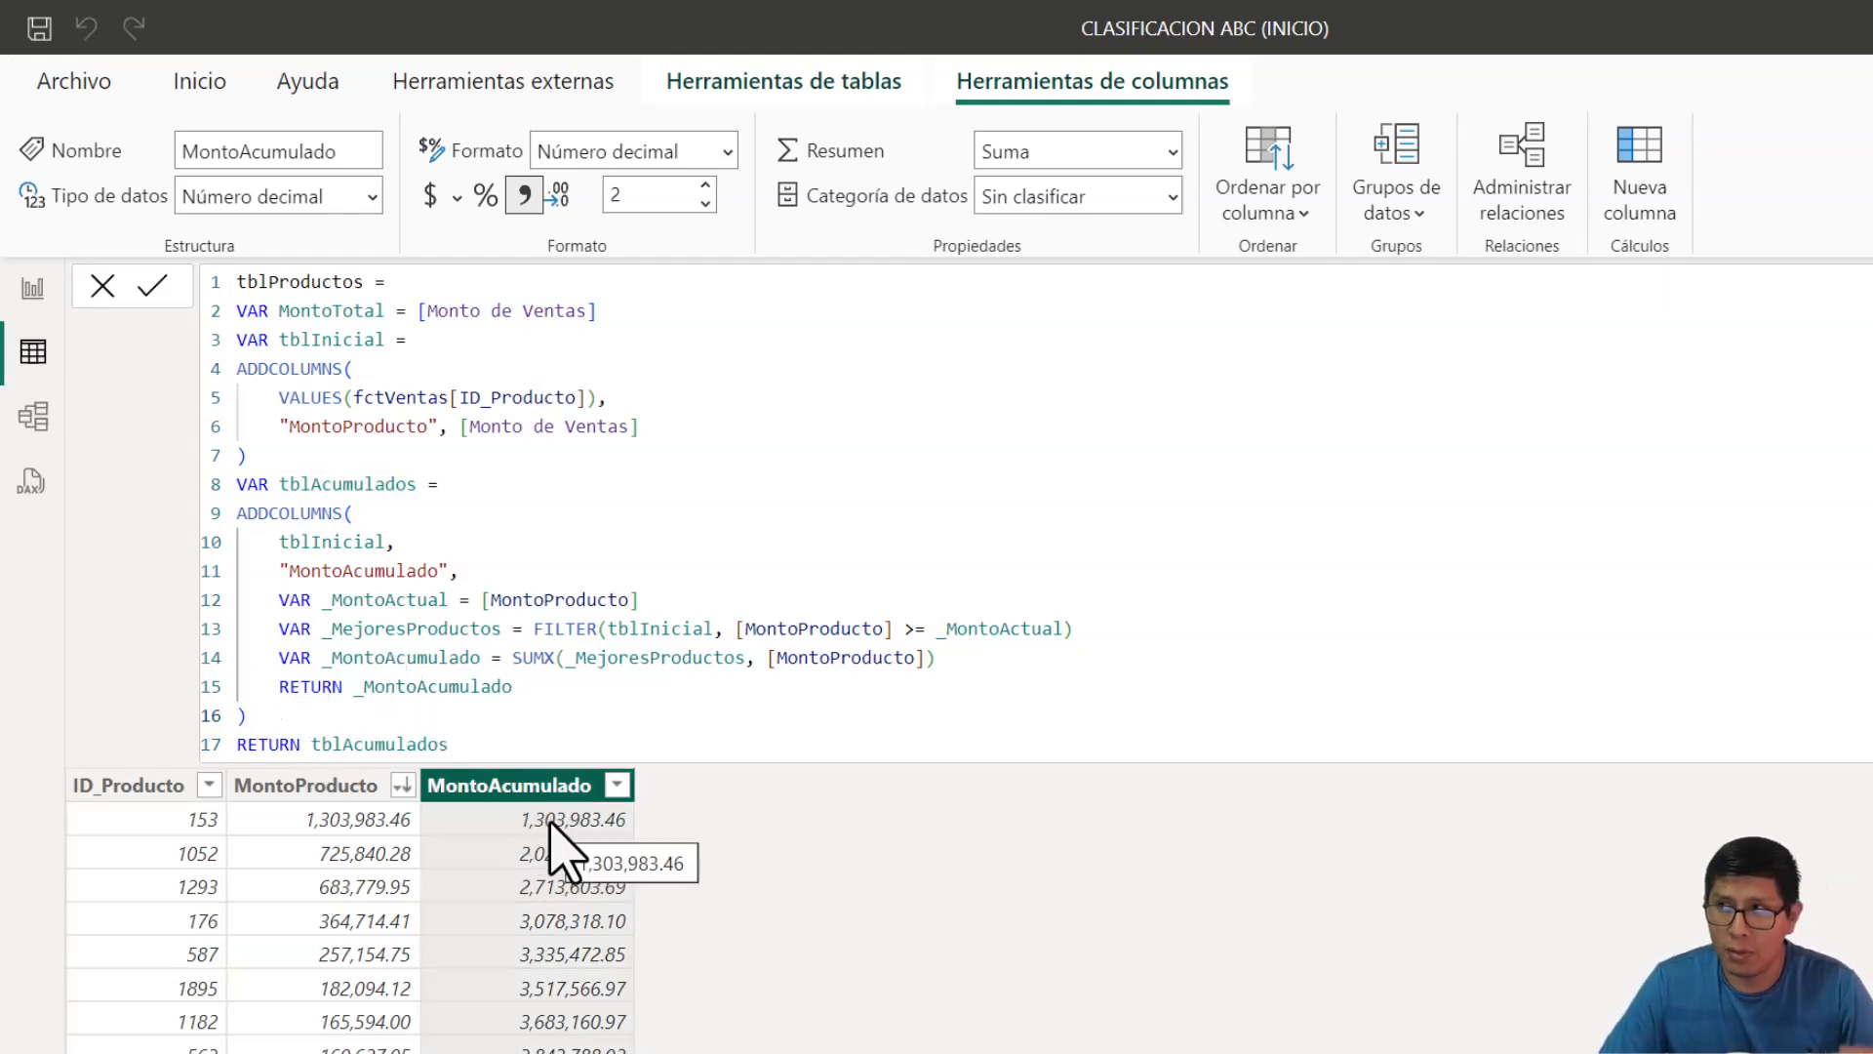
- Rename the "MontoAcumulado" column in the tblAcumulados ADDCOLUMNS to "Part%Acumulado"
drag(289, 571, 344, 575)
text(Part)
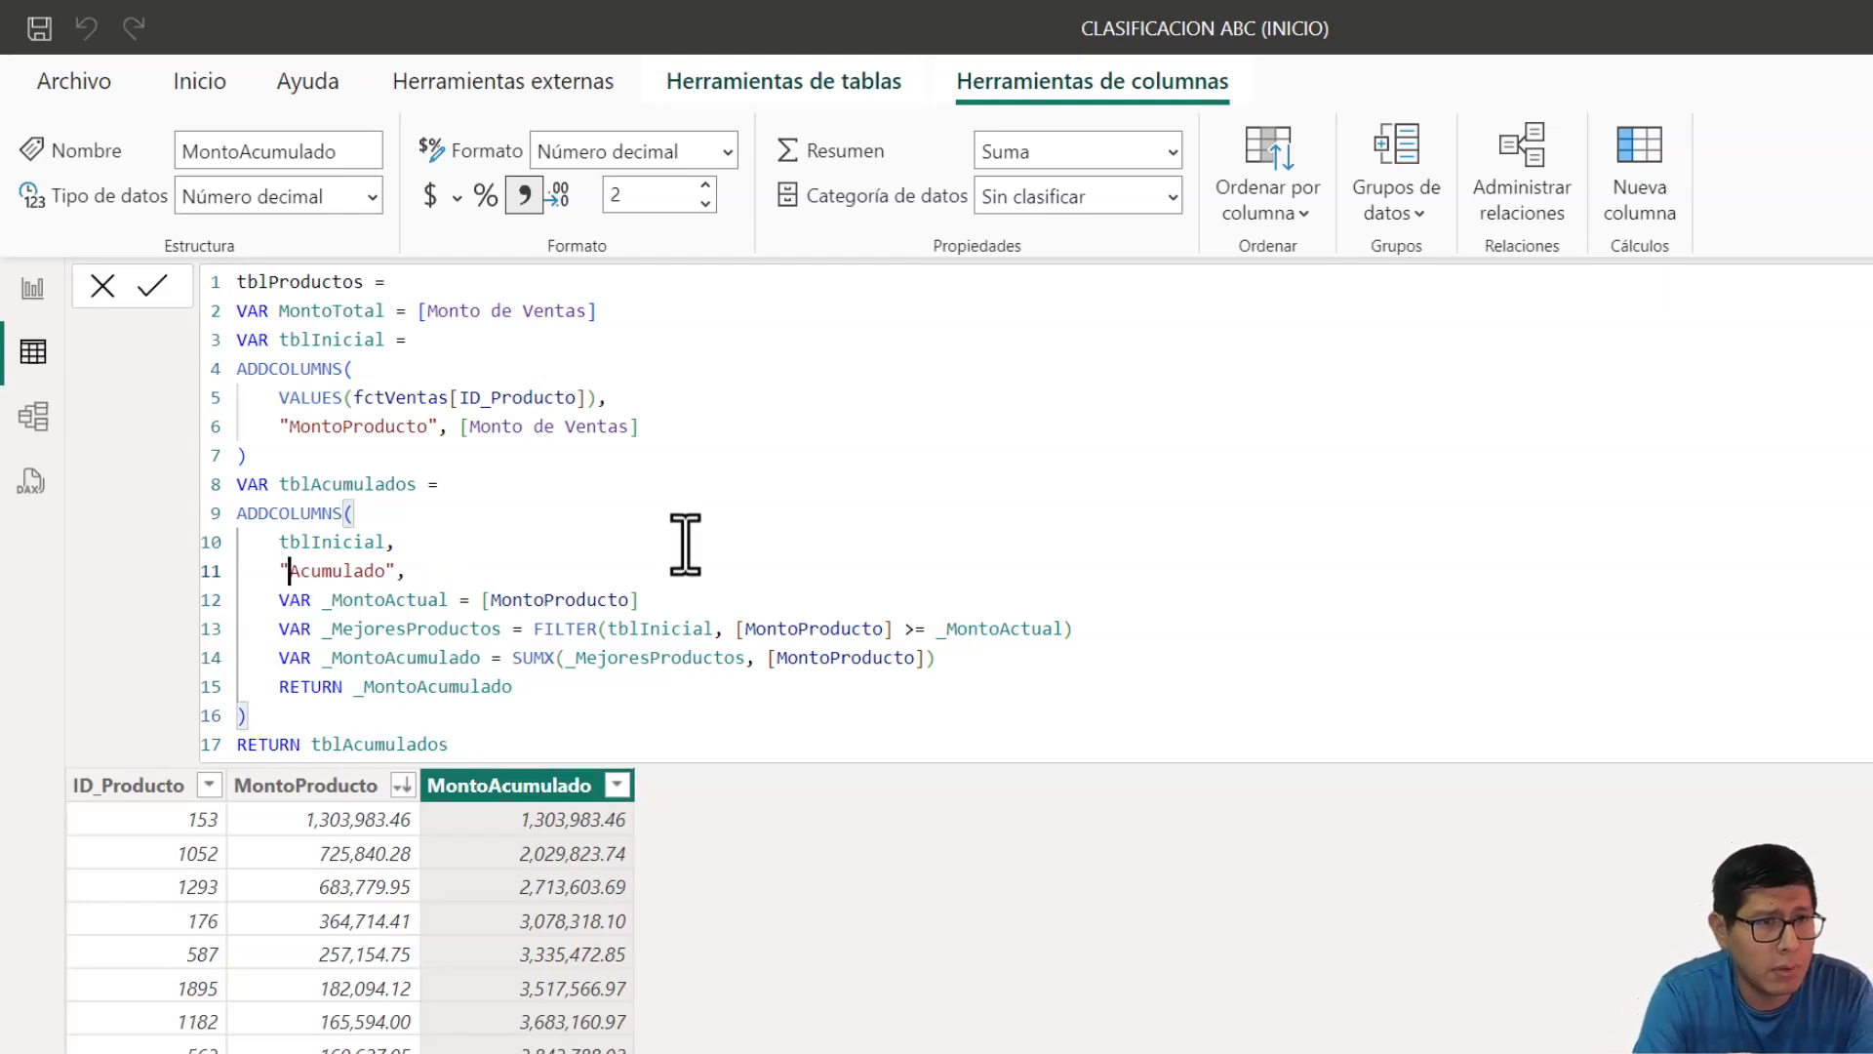
text(%)
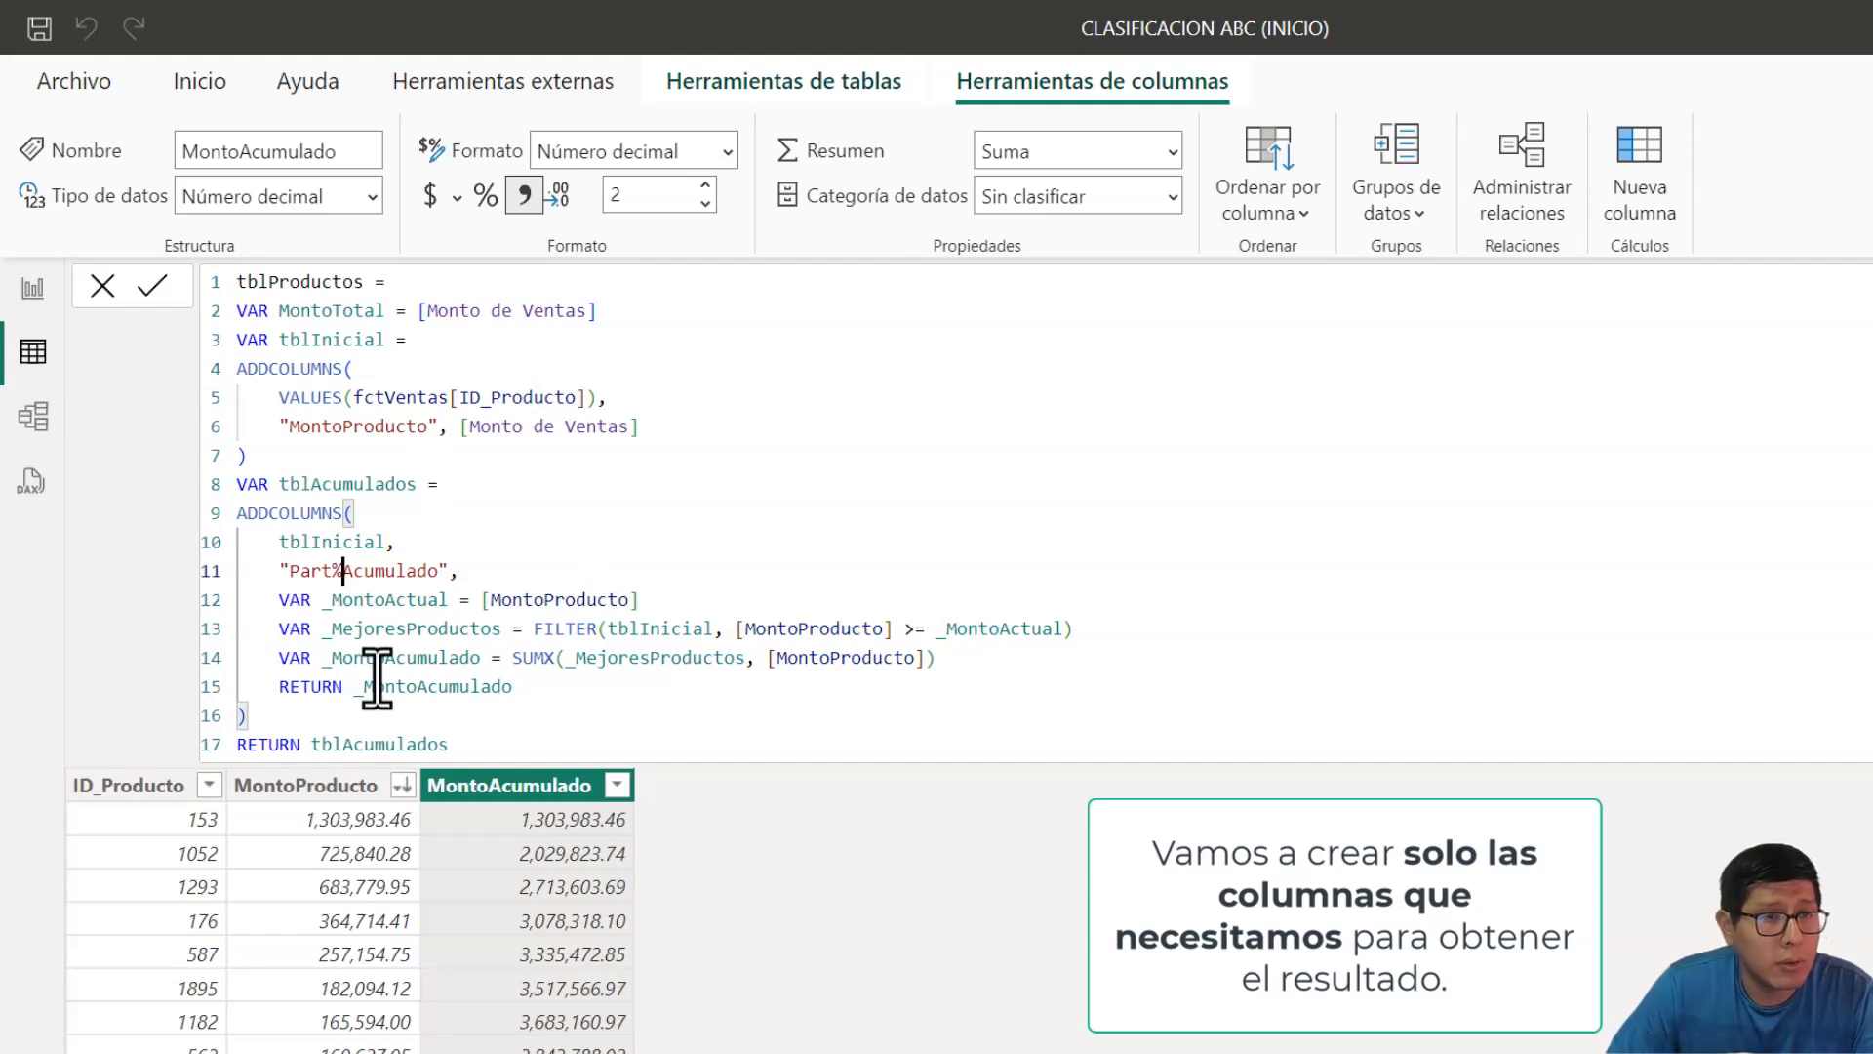
- Below _MontoAcumulado in the tblProductos formula, add a _Resultado variable that starts a DIVIDE with _MontoAcumulado as numerator
click(976, 659)
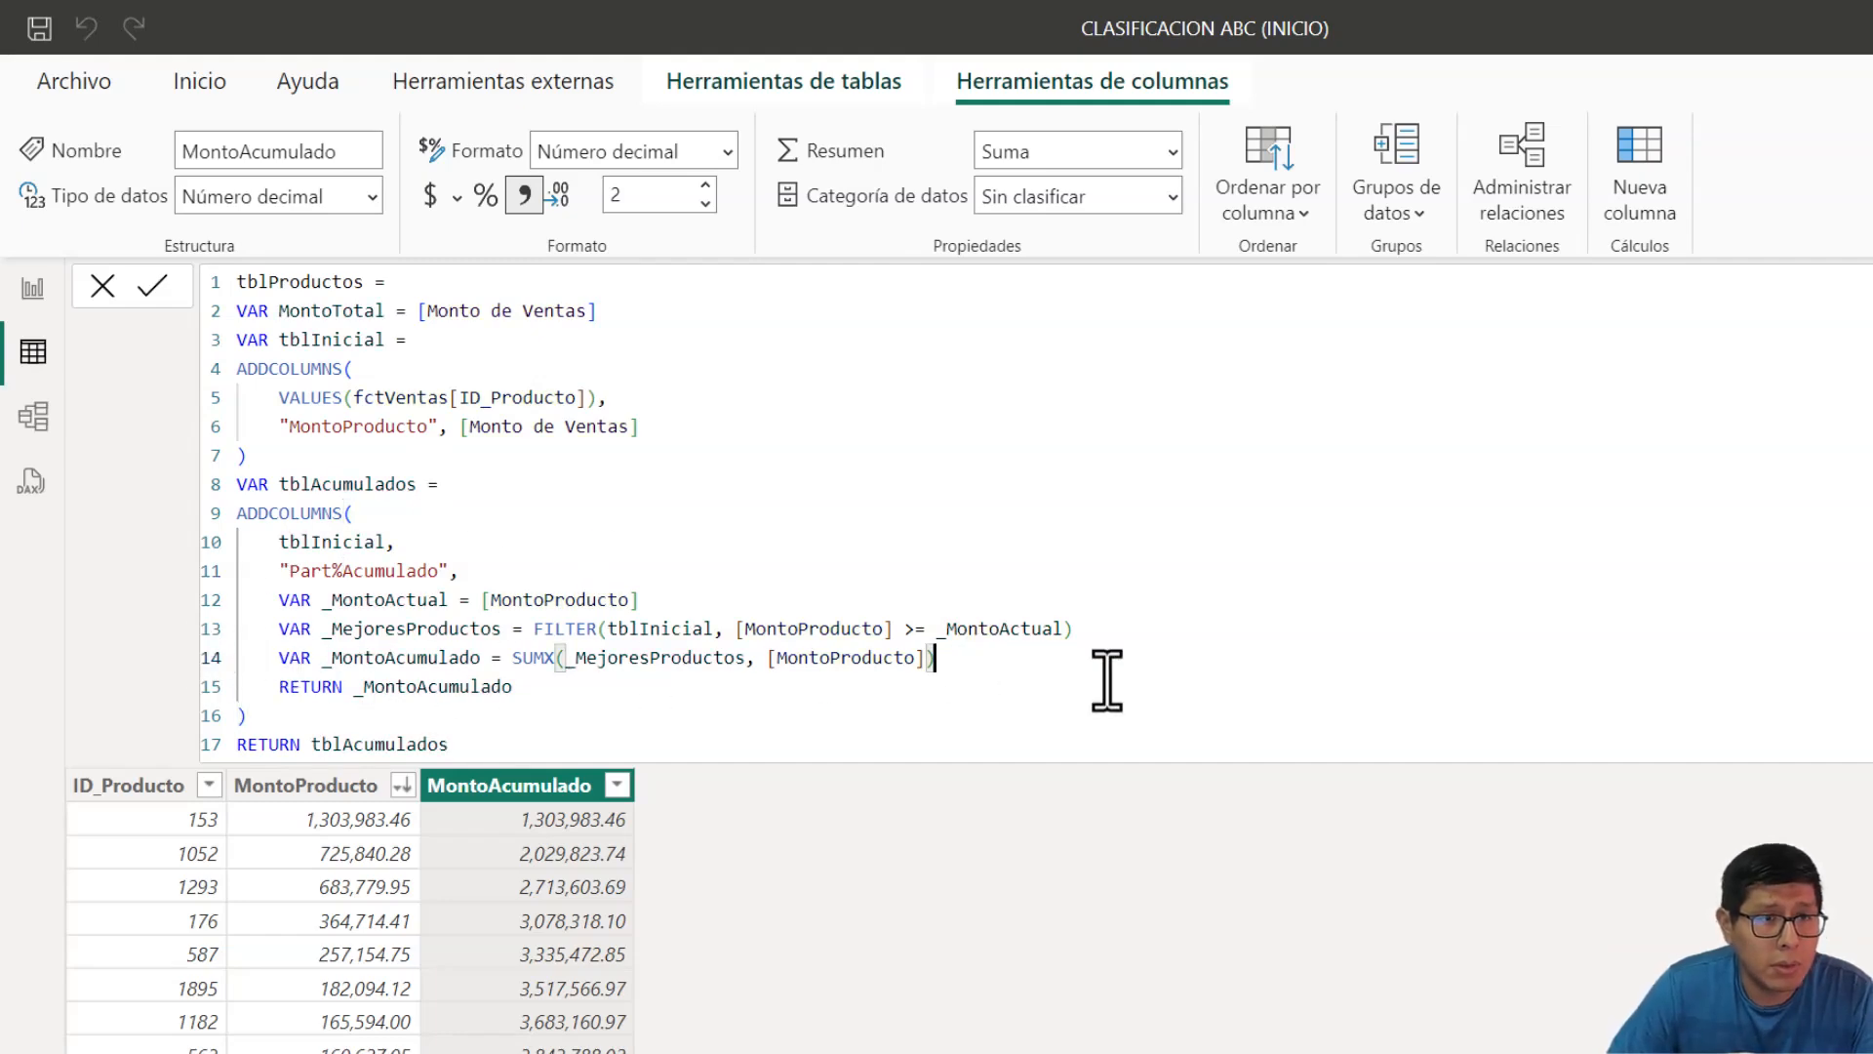
key(Return)
text(V)
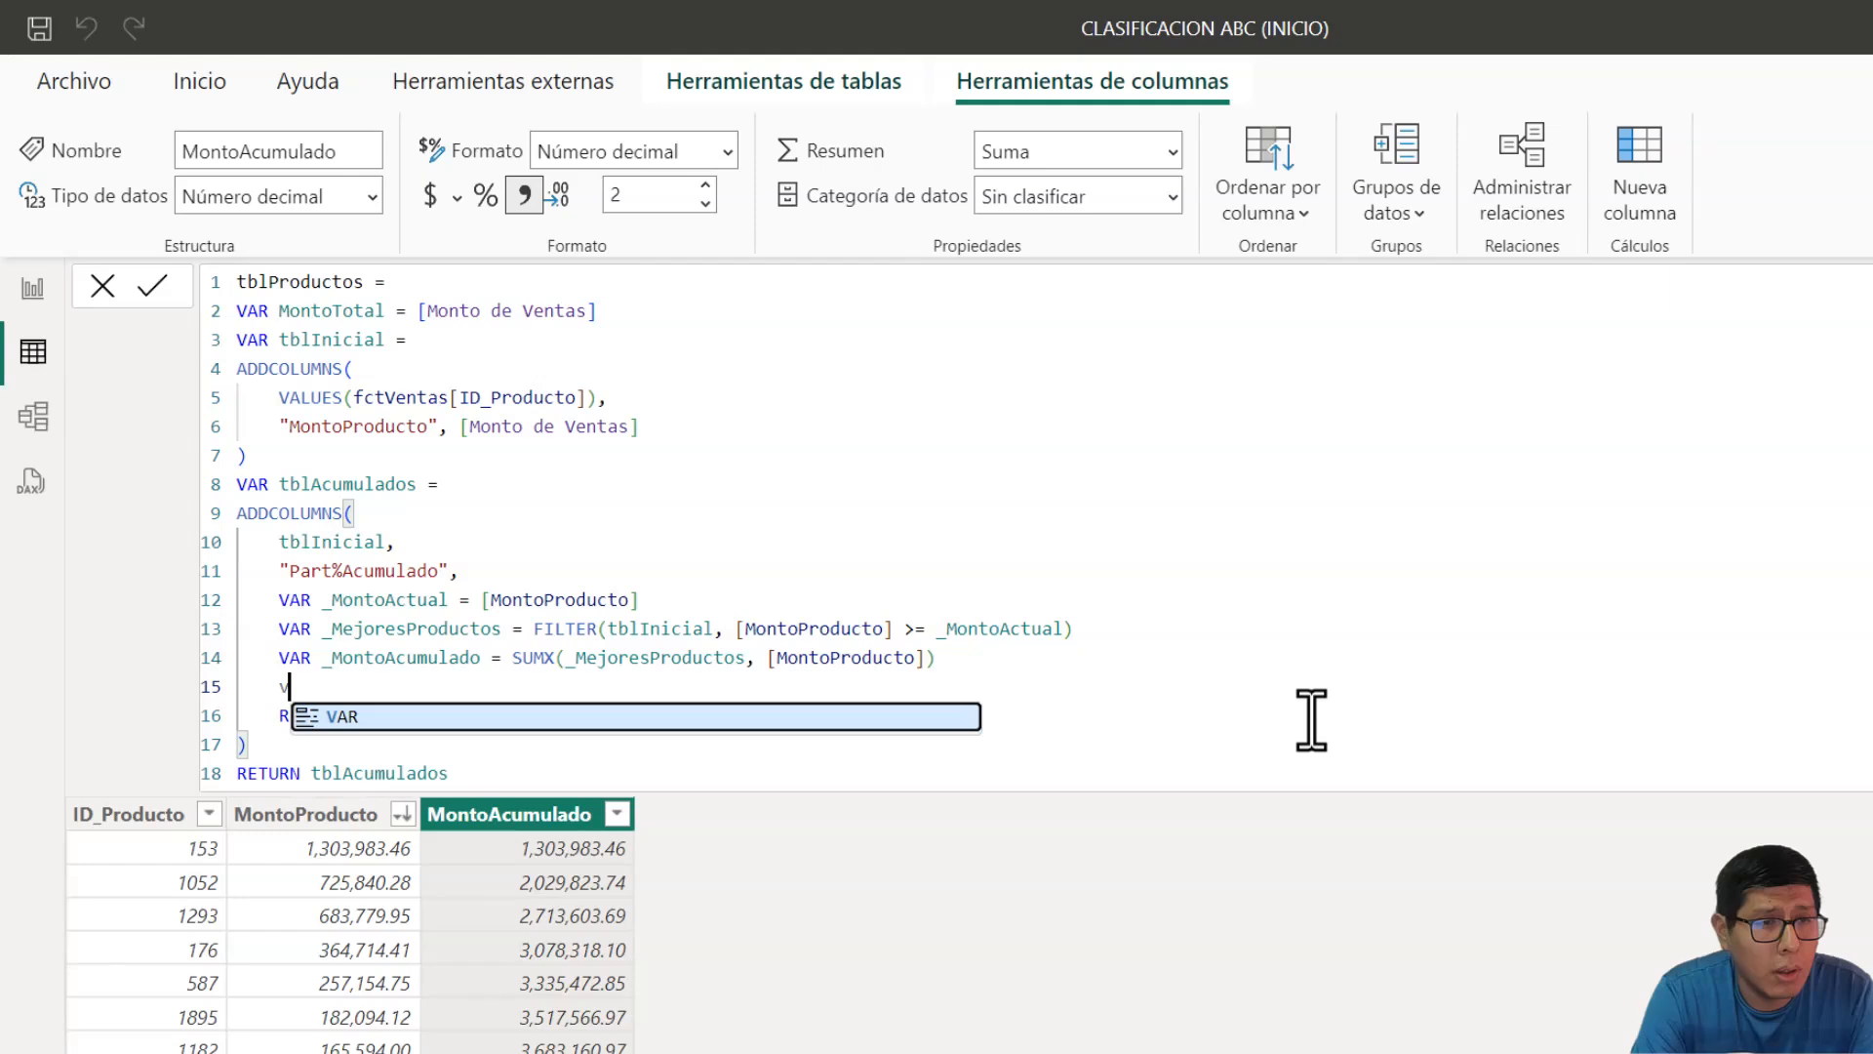
key(BackSpace)
text(VAR )
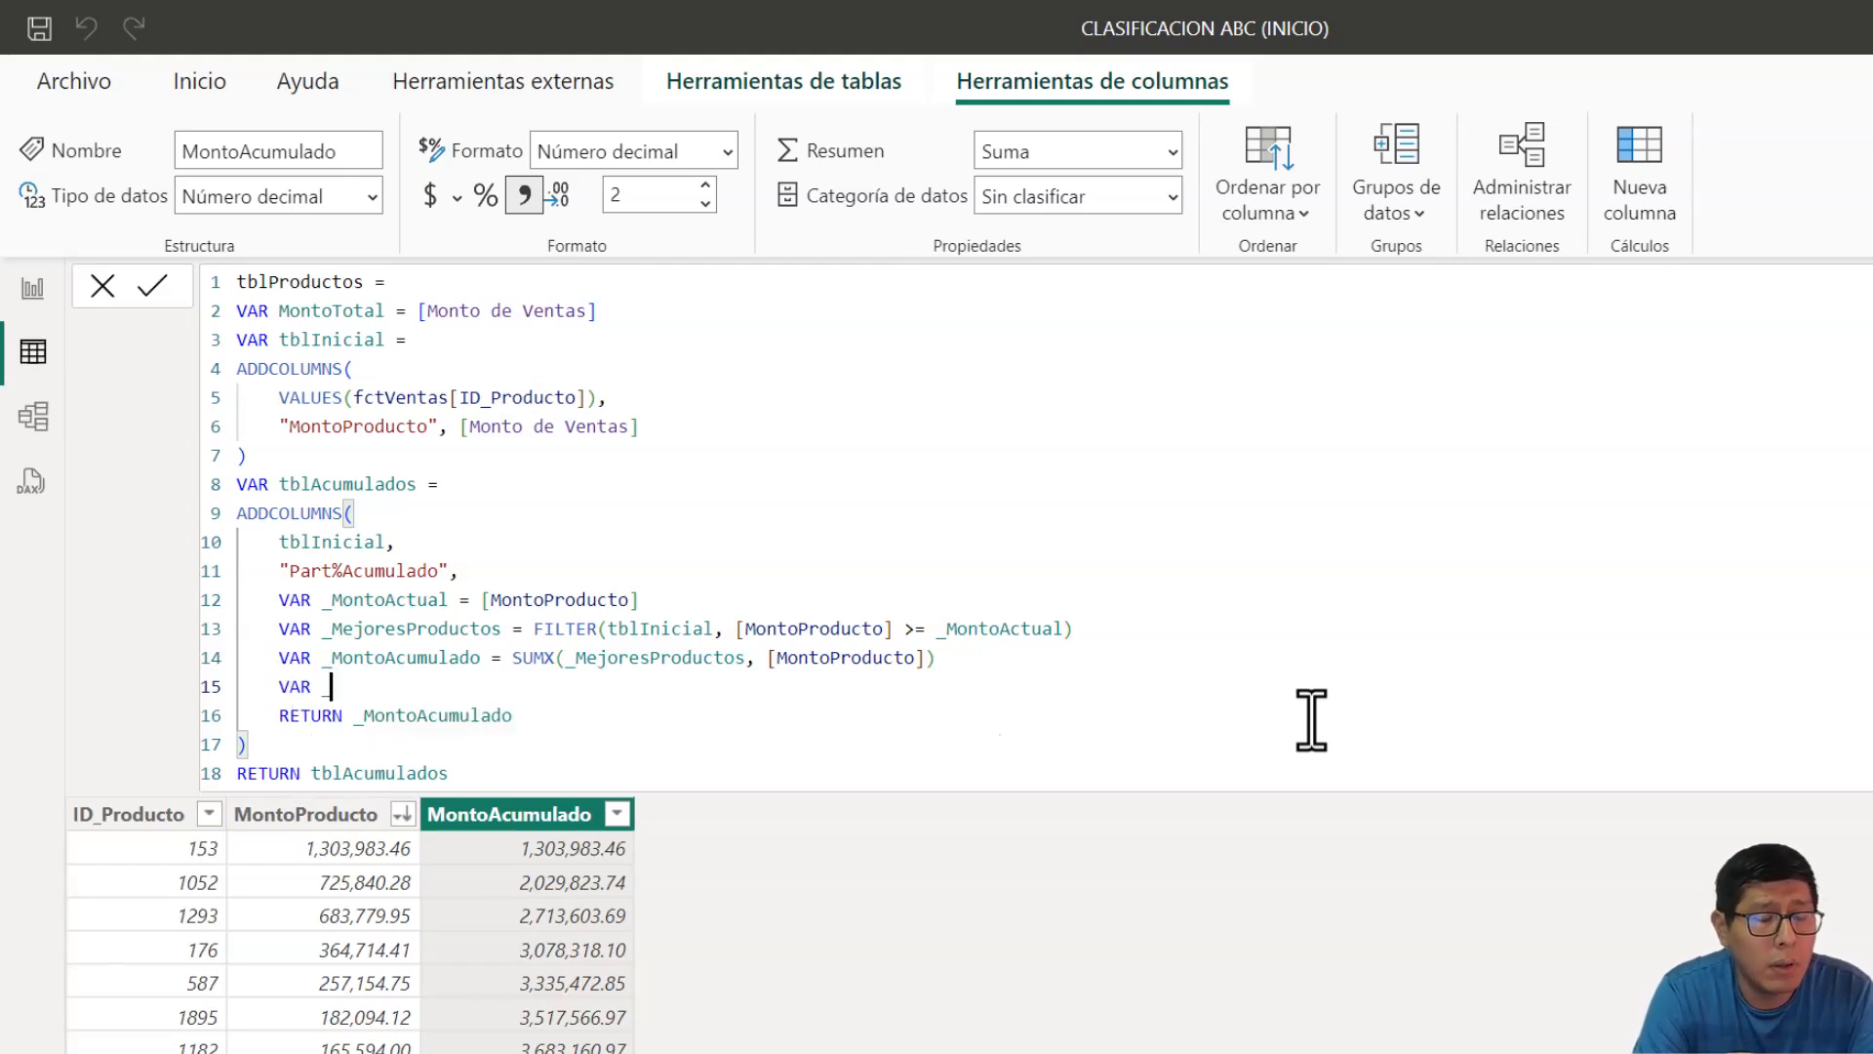
text(_Resultado = DIVI)
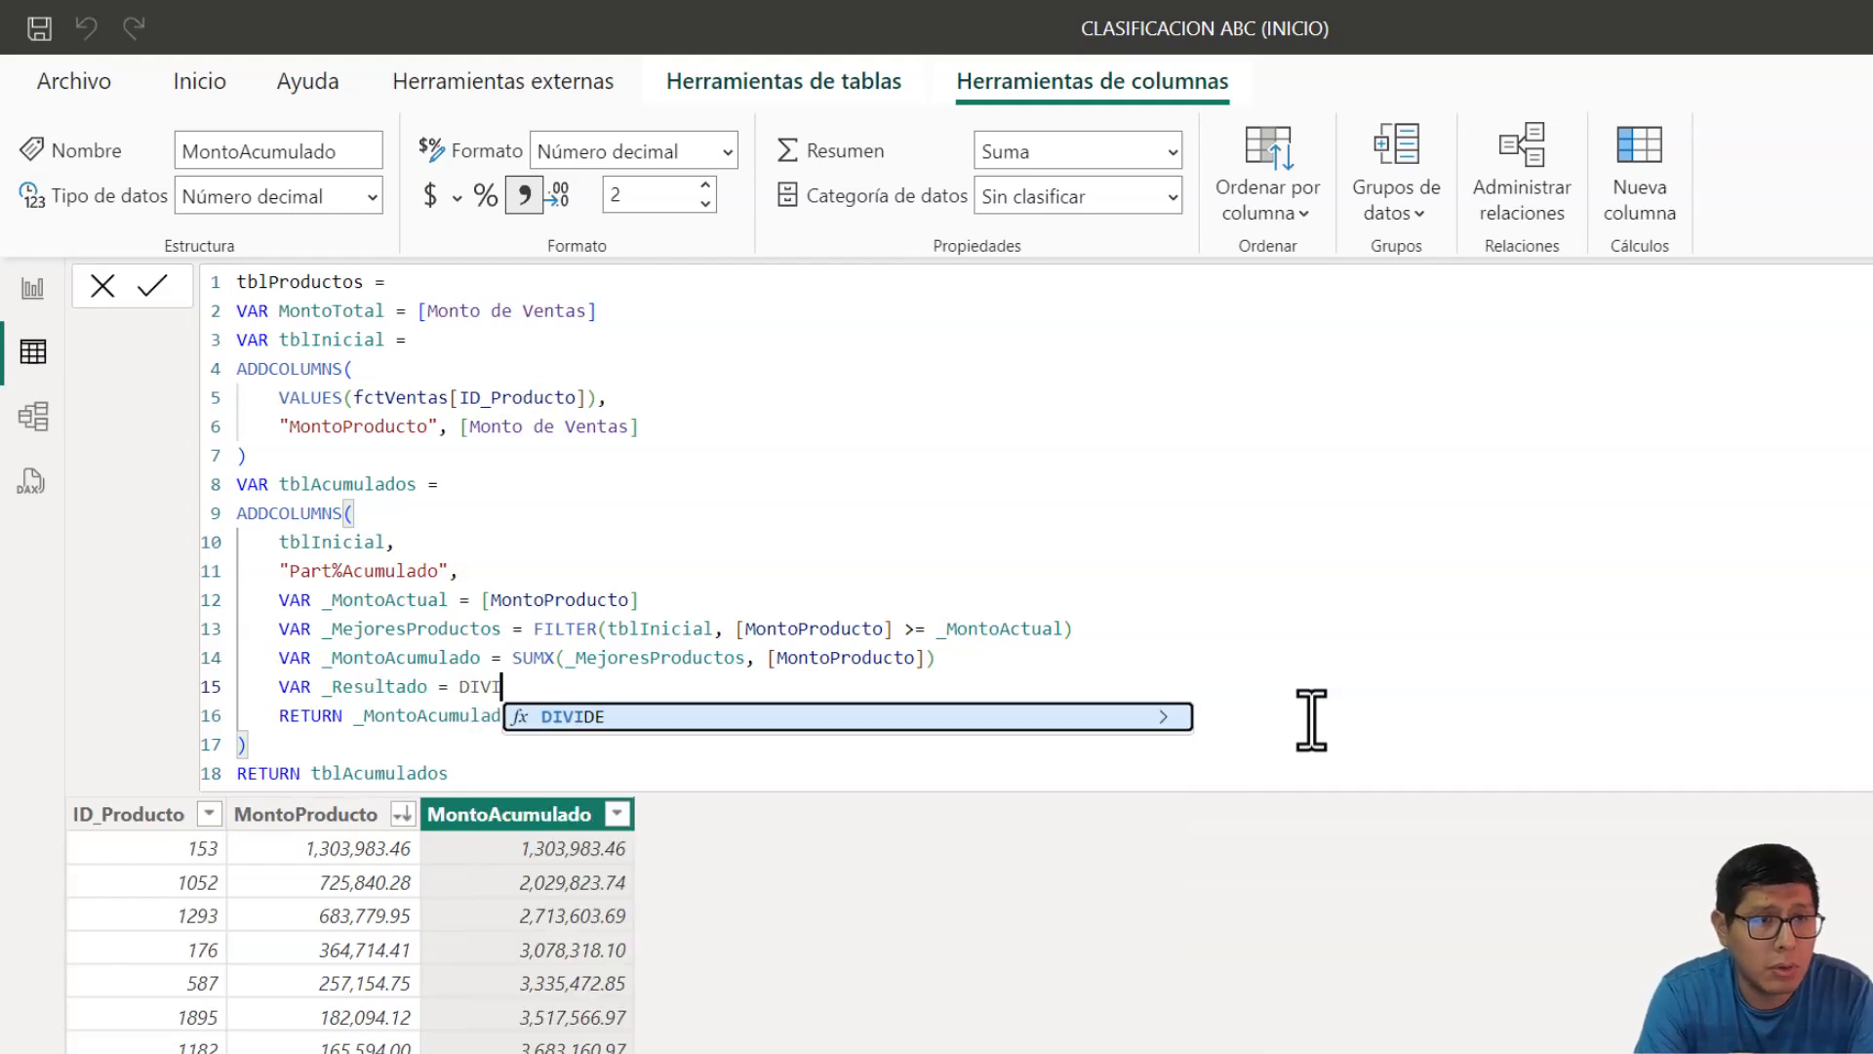
key(Tab)
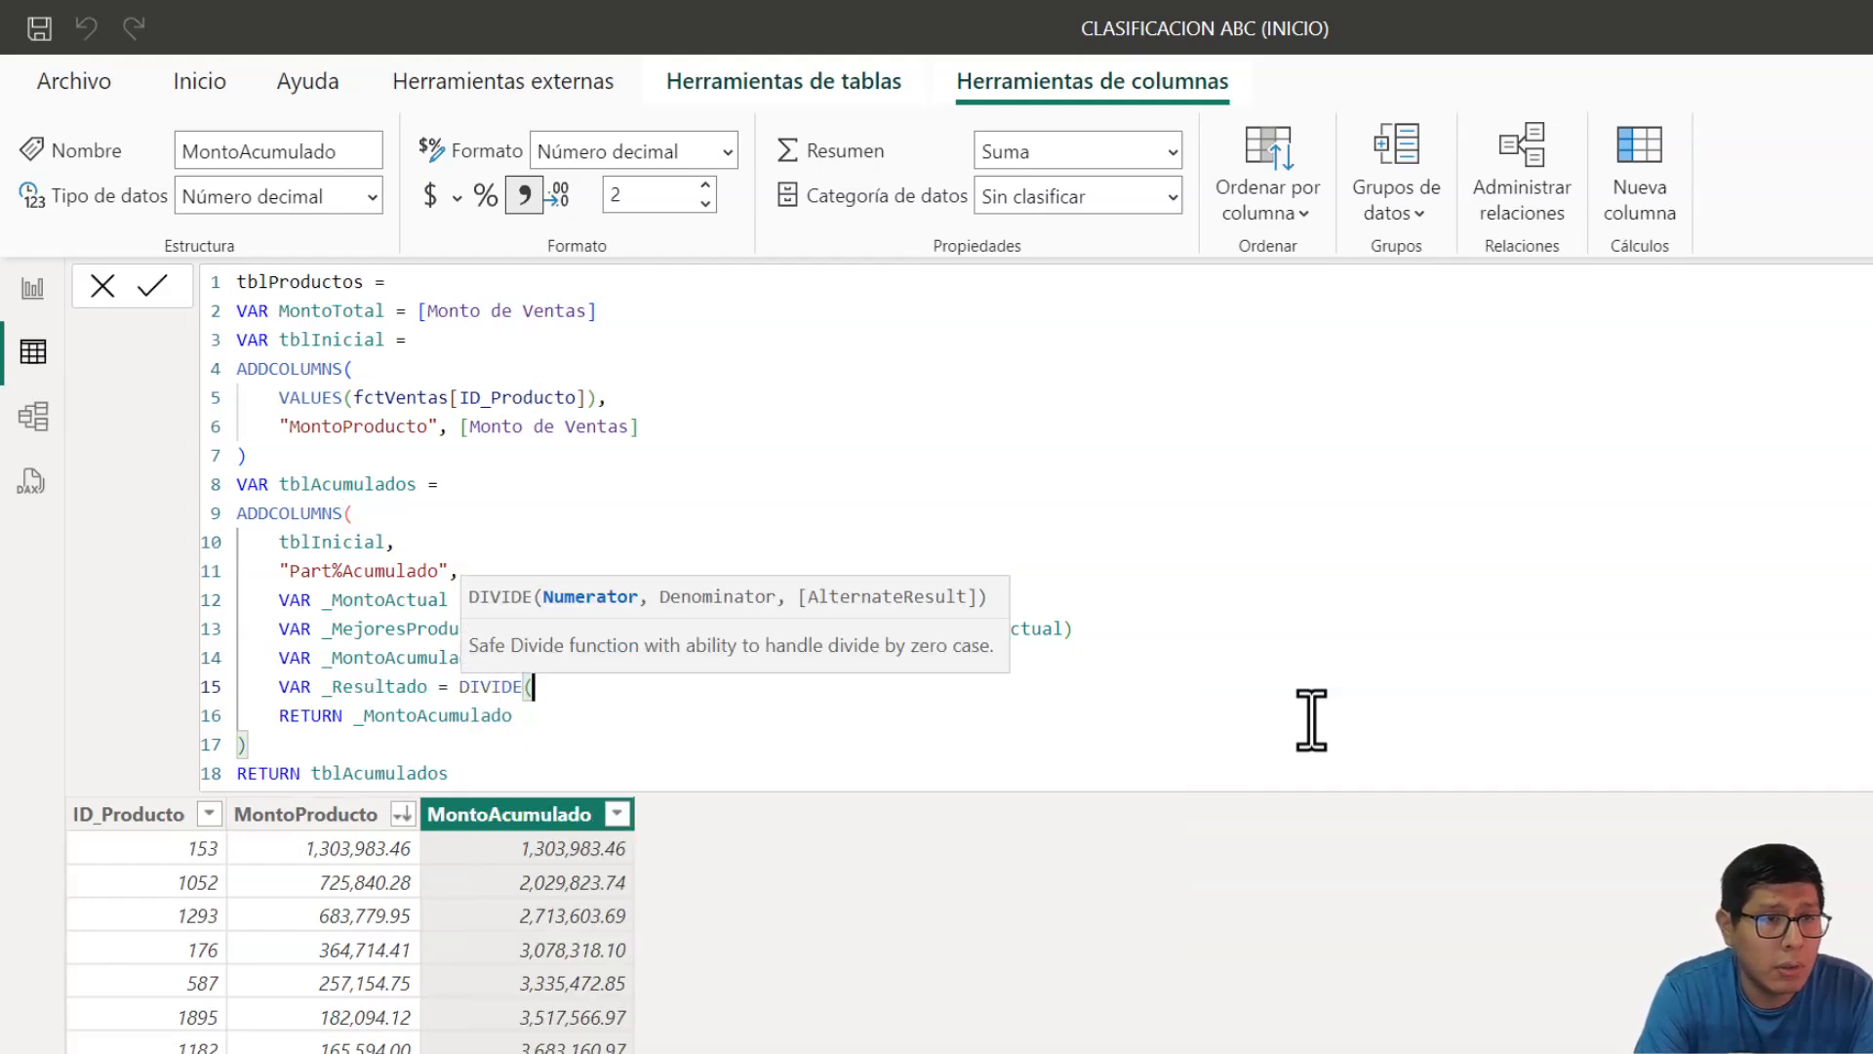
text(_MO)
key(Down)
key(Tab)
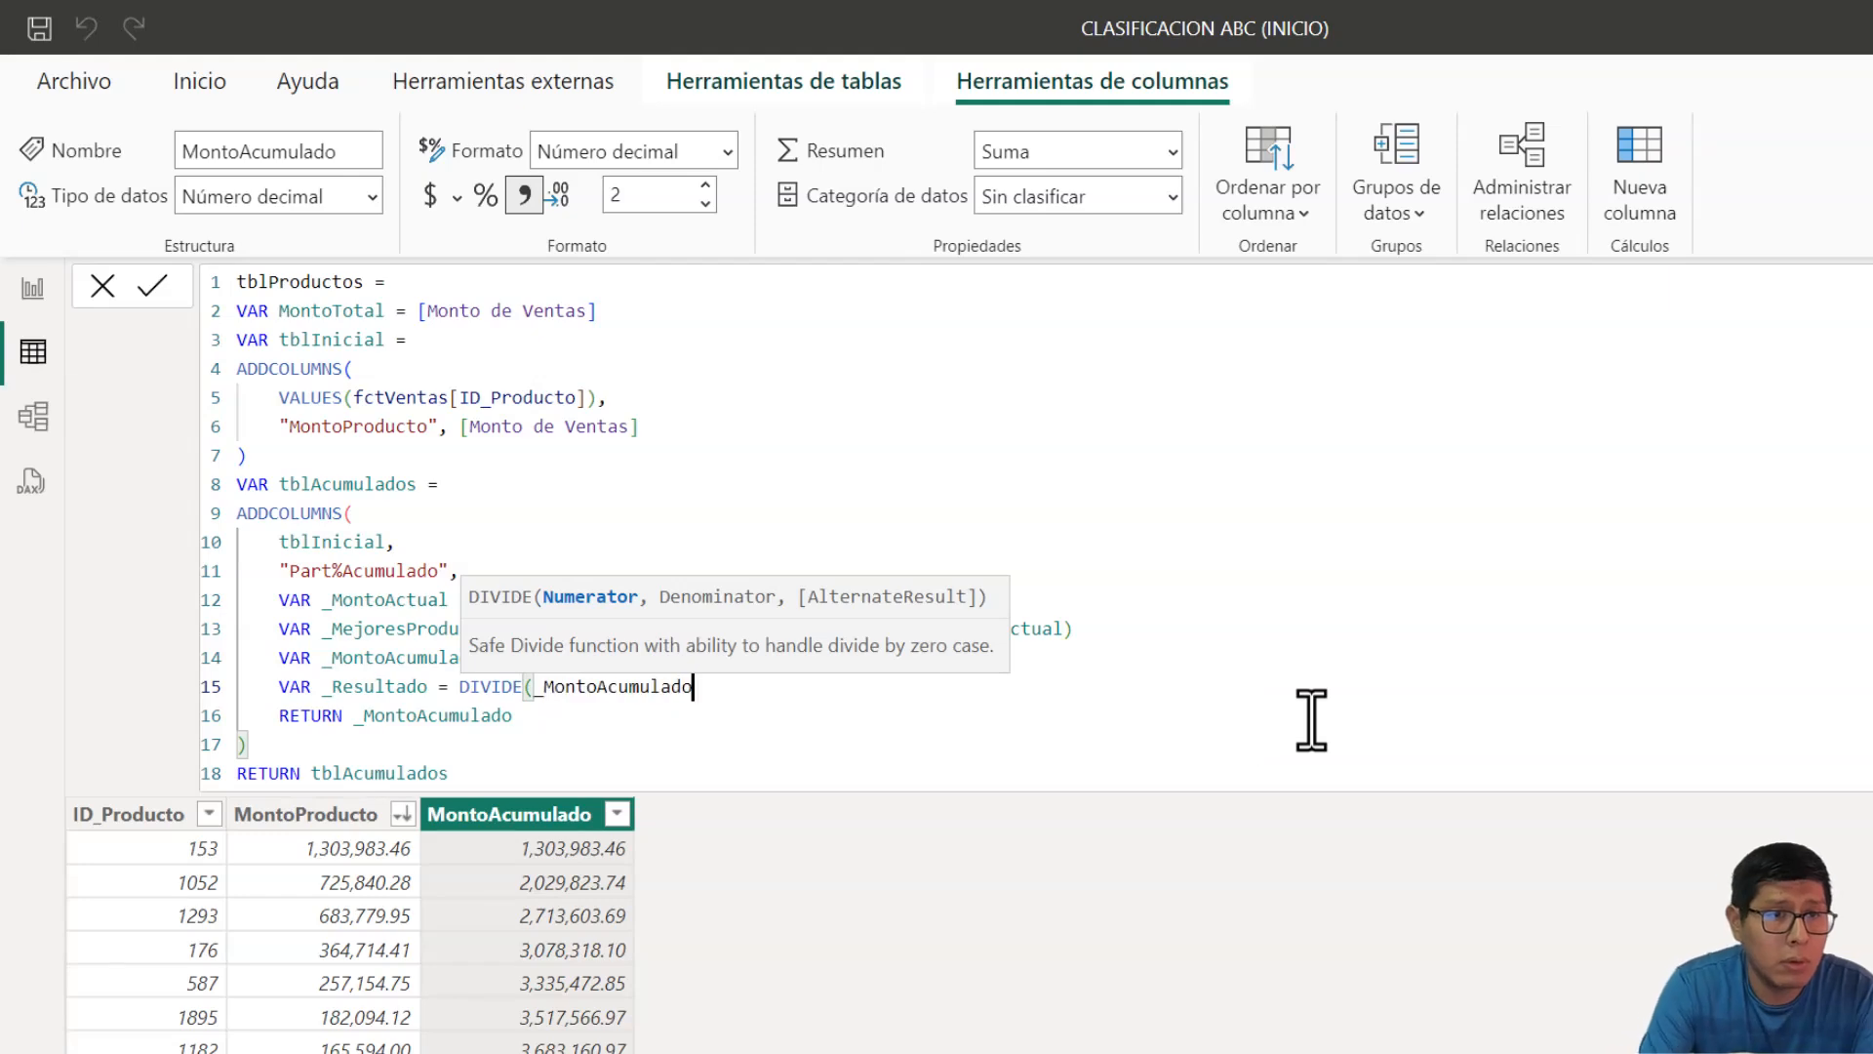
- Complete the DIVIDE expression of _Resultado with MontoTotal as its denominator
text(, MONTO)
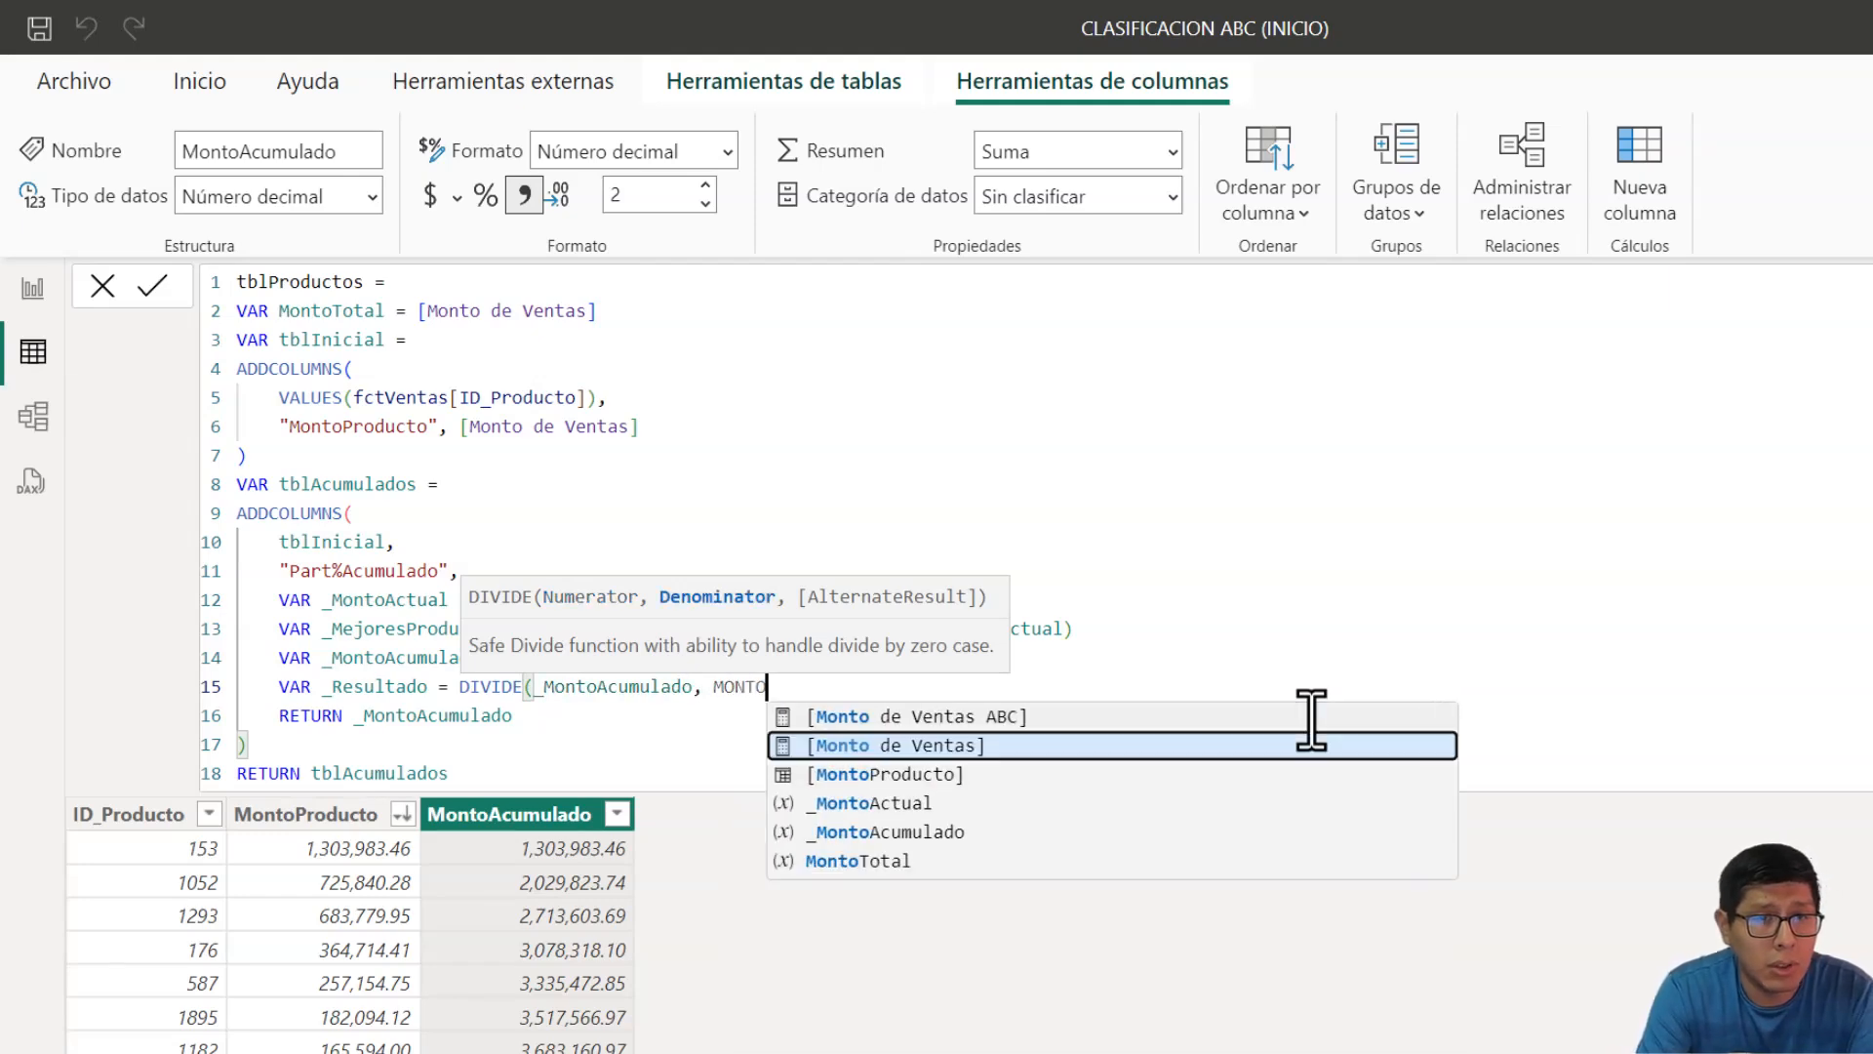
key(Down)
key(Down)
key(Down)
key(Down)
key(Tab)
text())
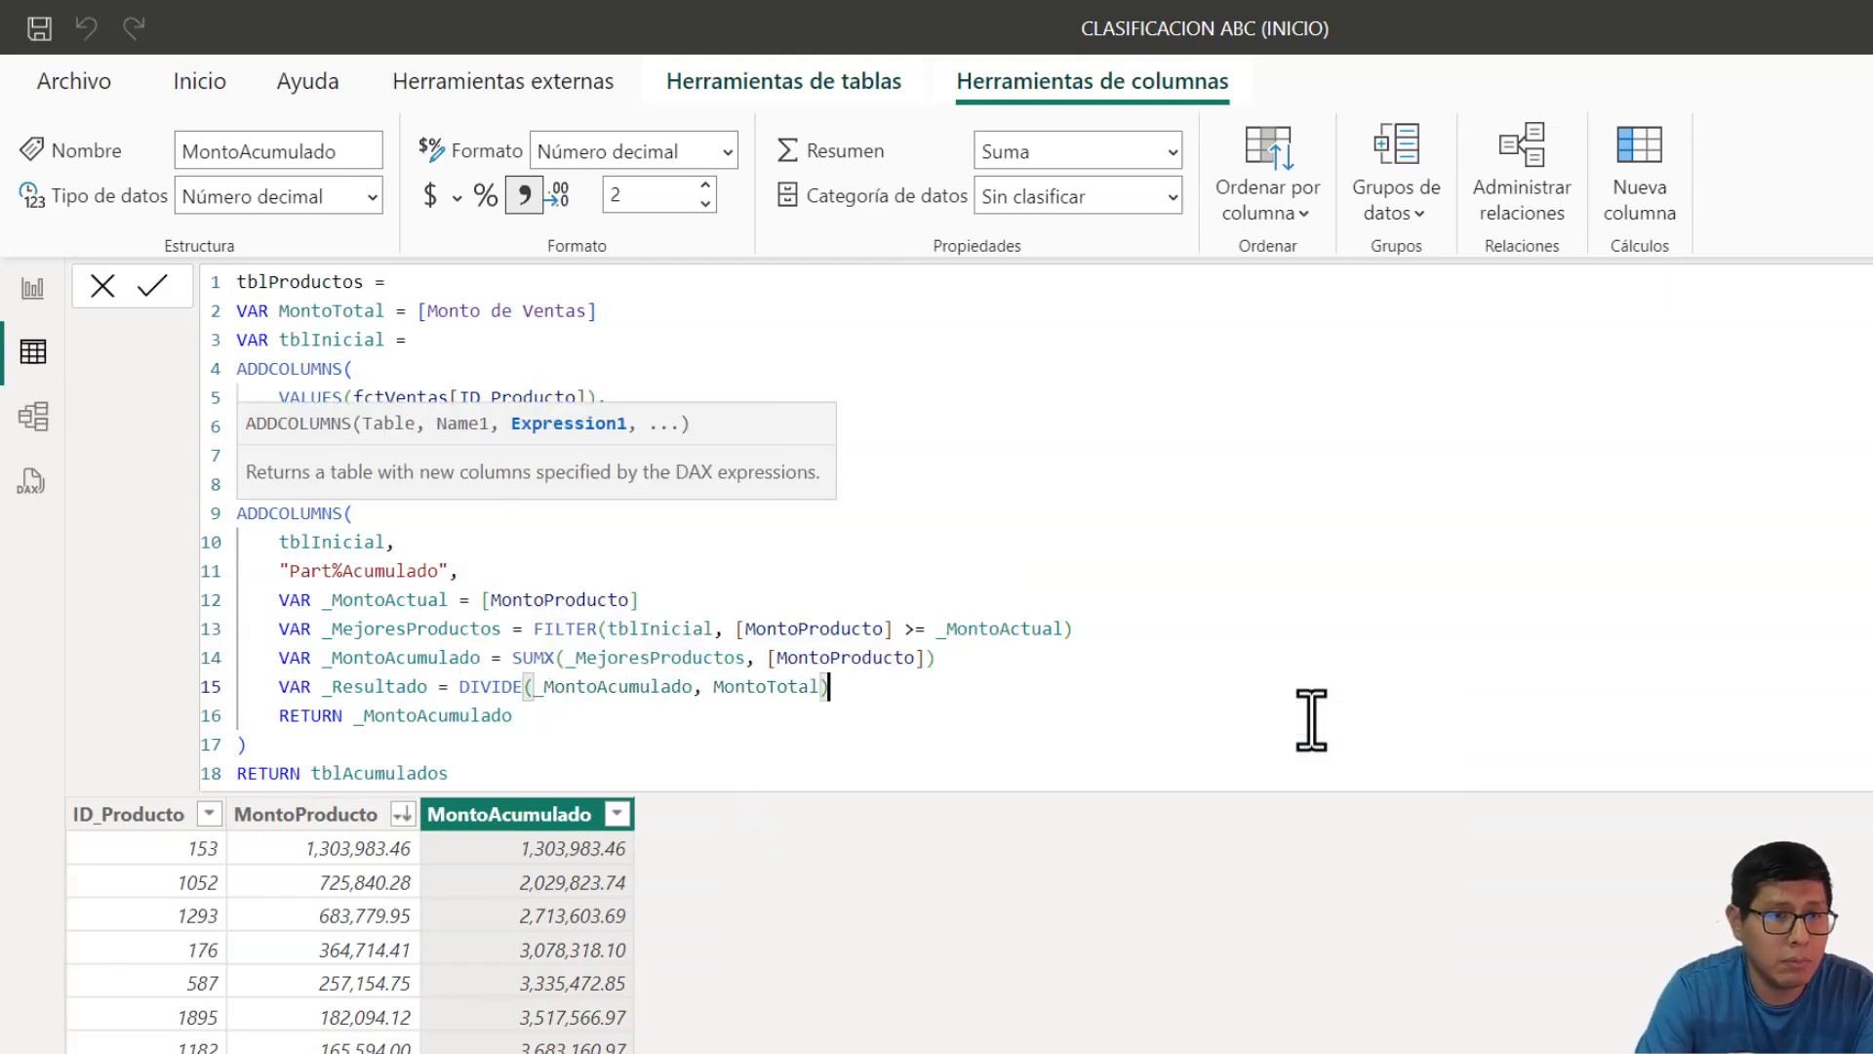
drag(418, 312, 640, 313)
click(886, 697)
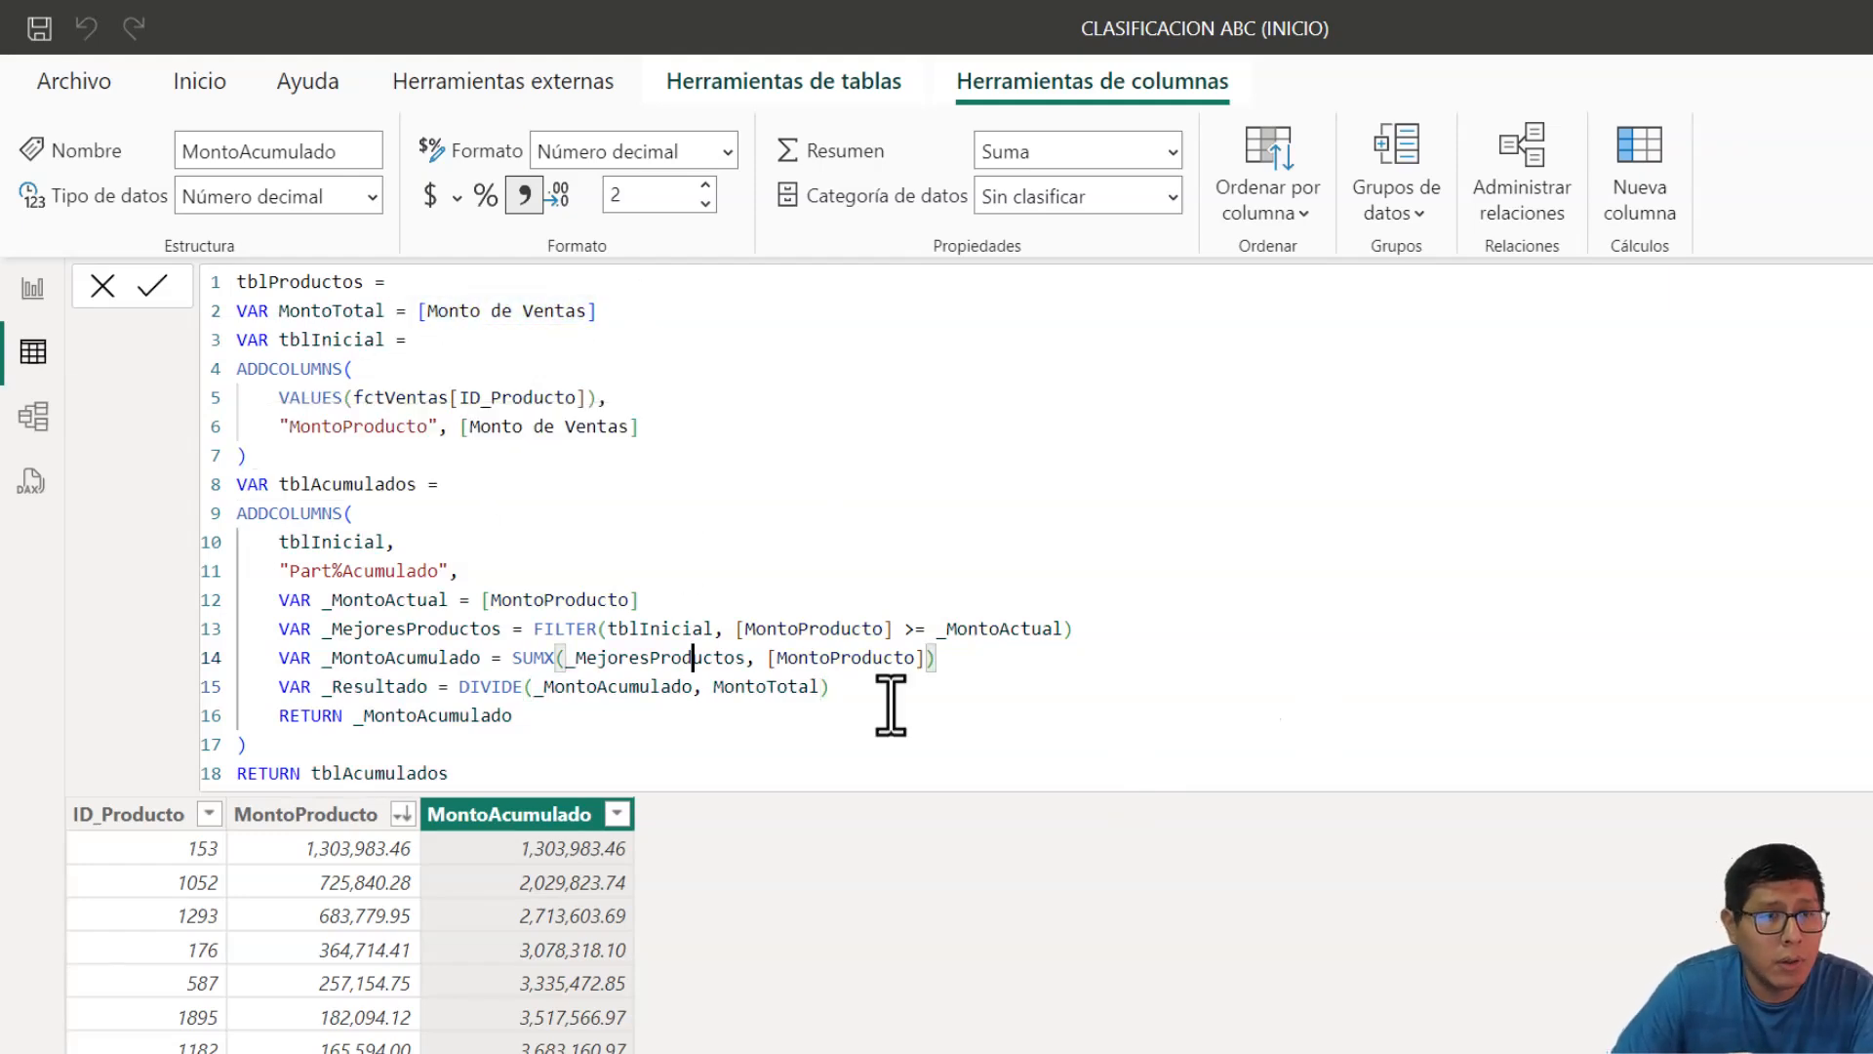
- Change the inner RETURN of Part%Acumulado to _Resultado and commit the table formula
drag(322, 688, 572, 717)
key(ctrl+c)
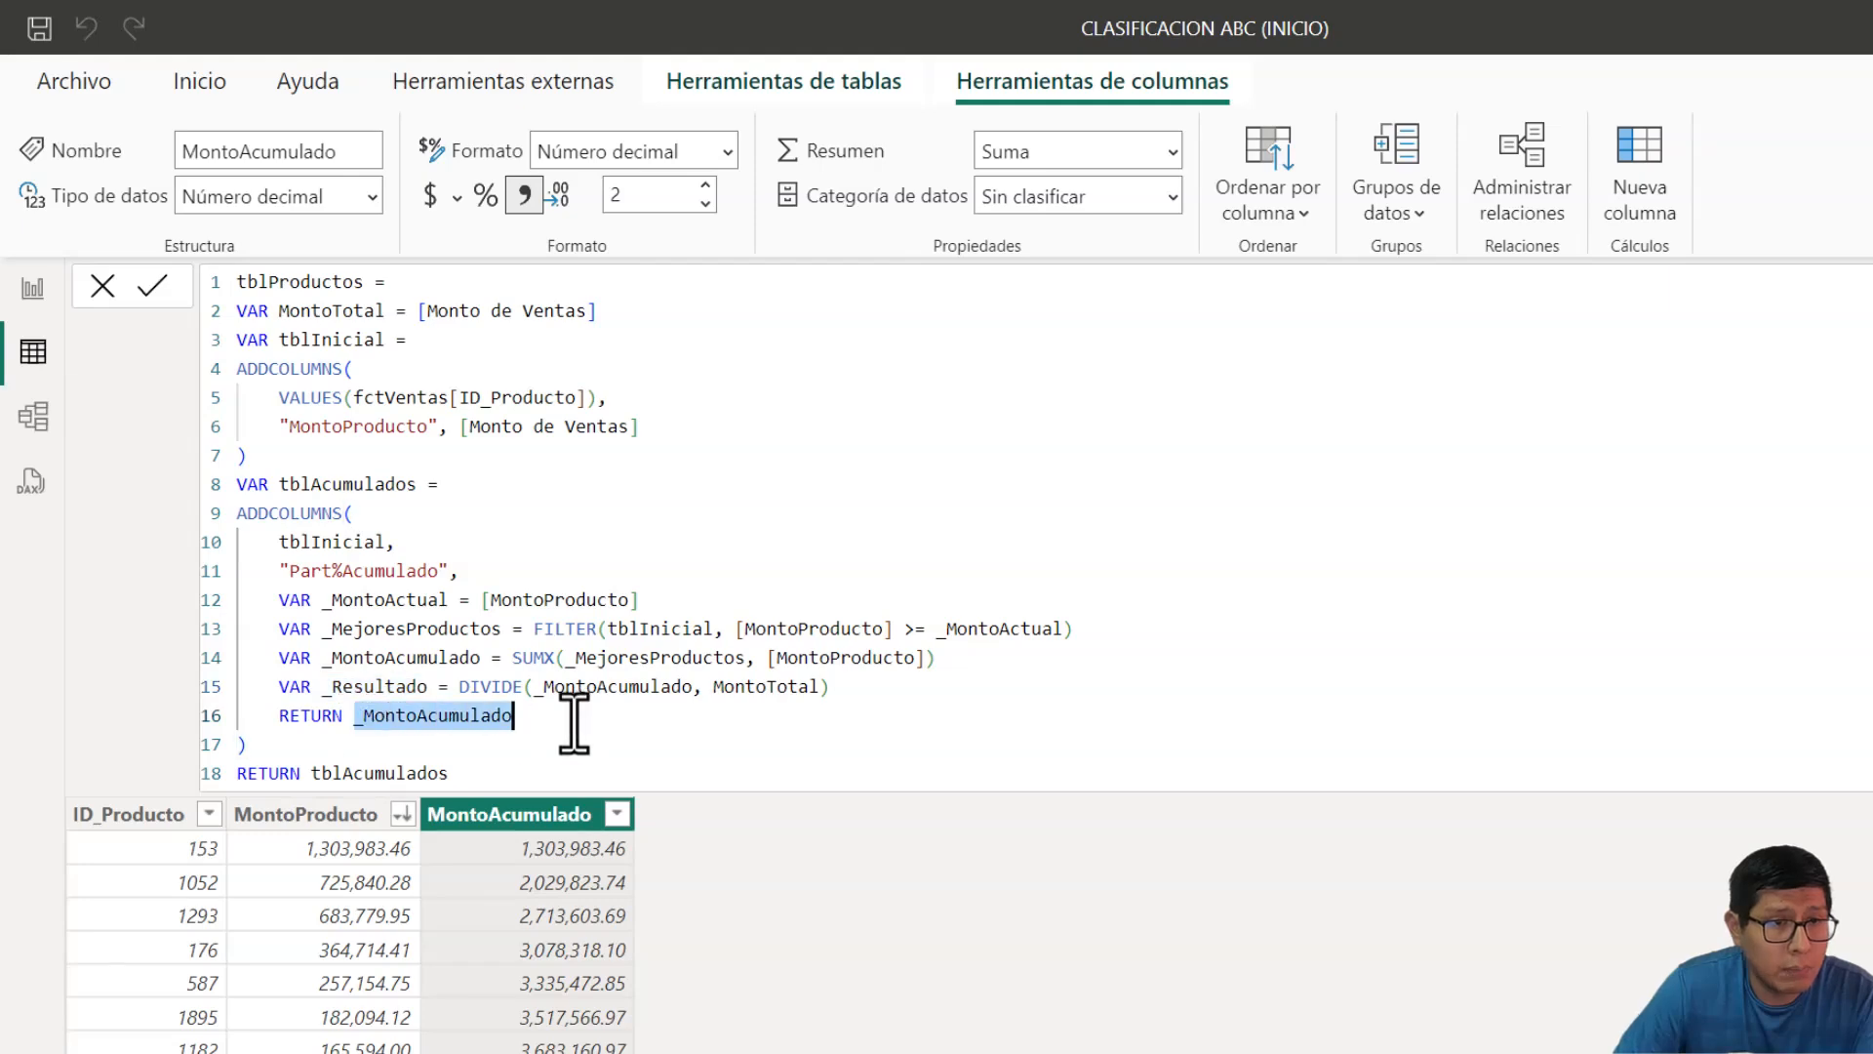
key(ctrl+v)
key(Return)
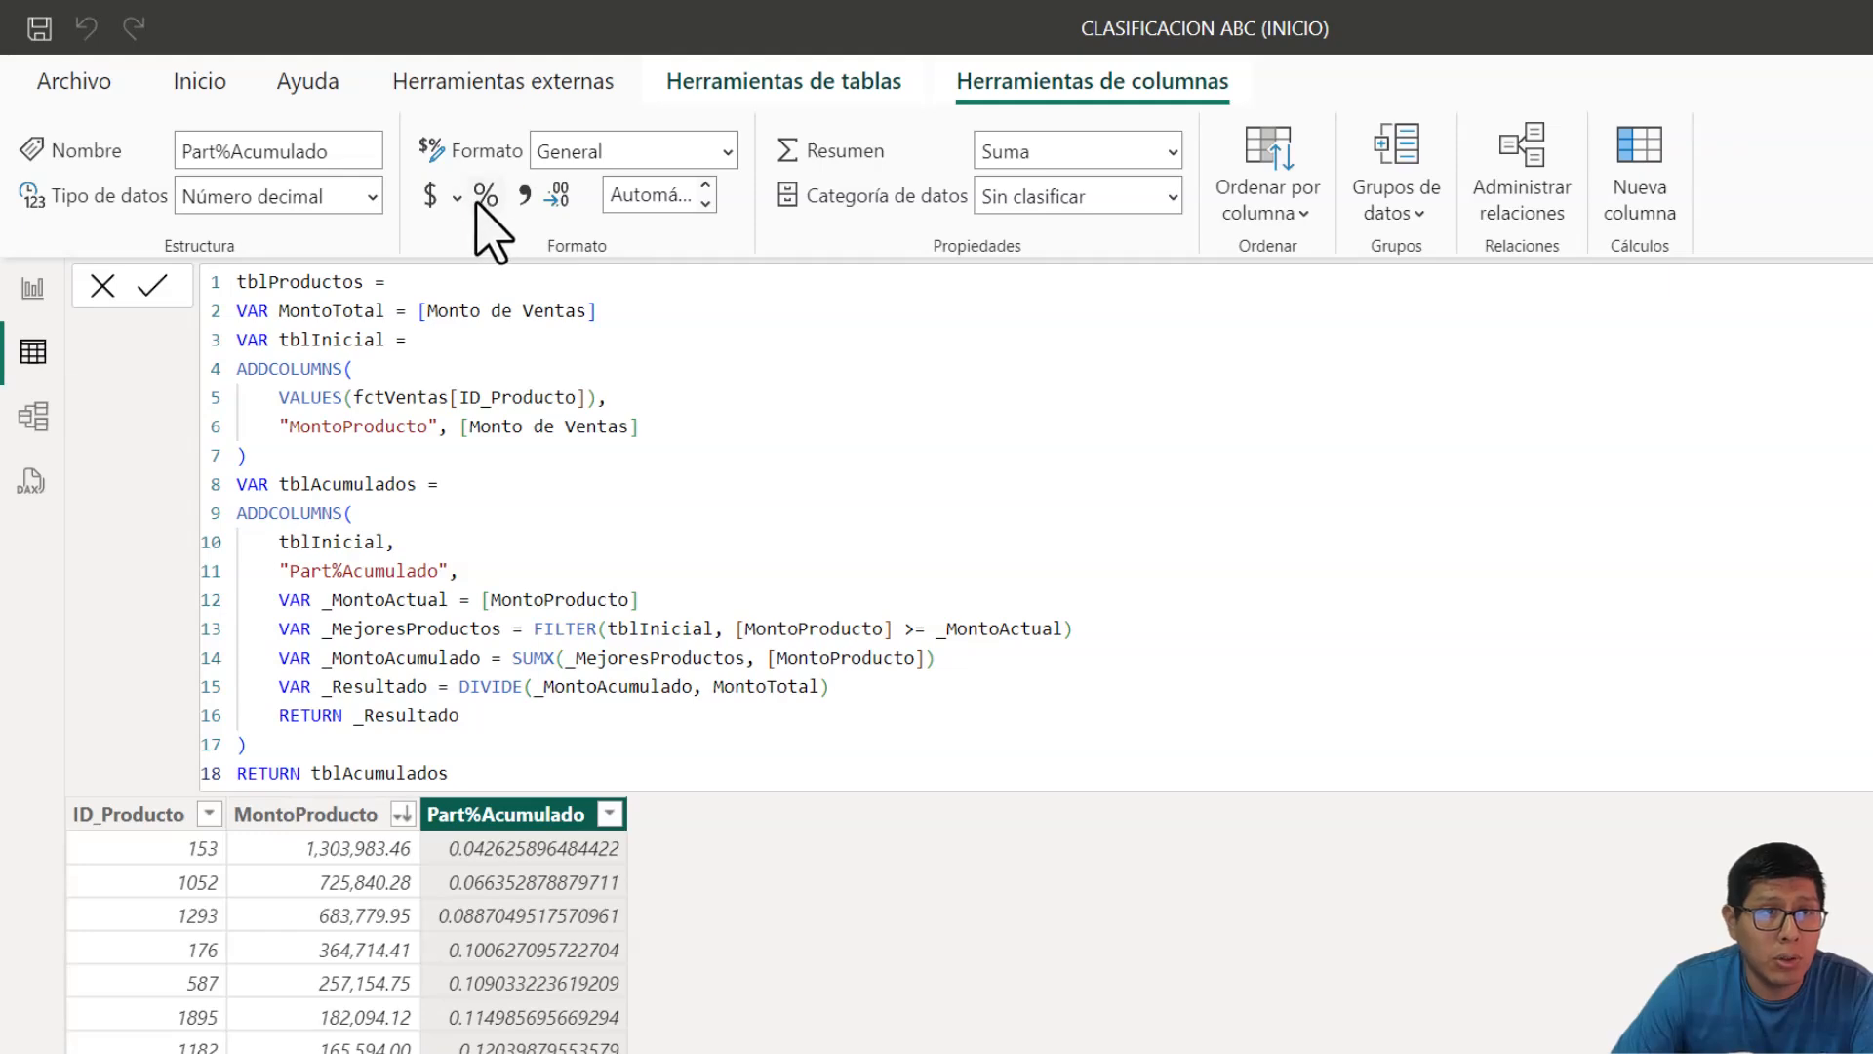
- Format the Part%Acumulado column as a percentage and review its accumulated shares down the table
click(485, 198)
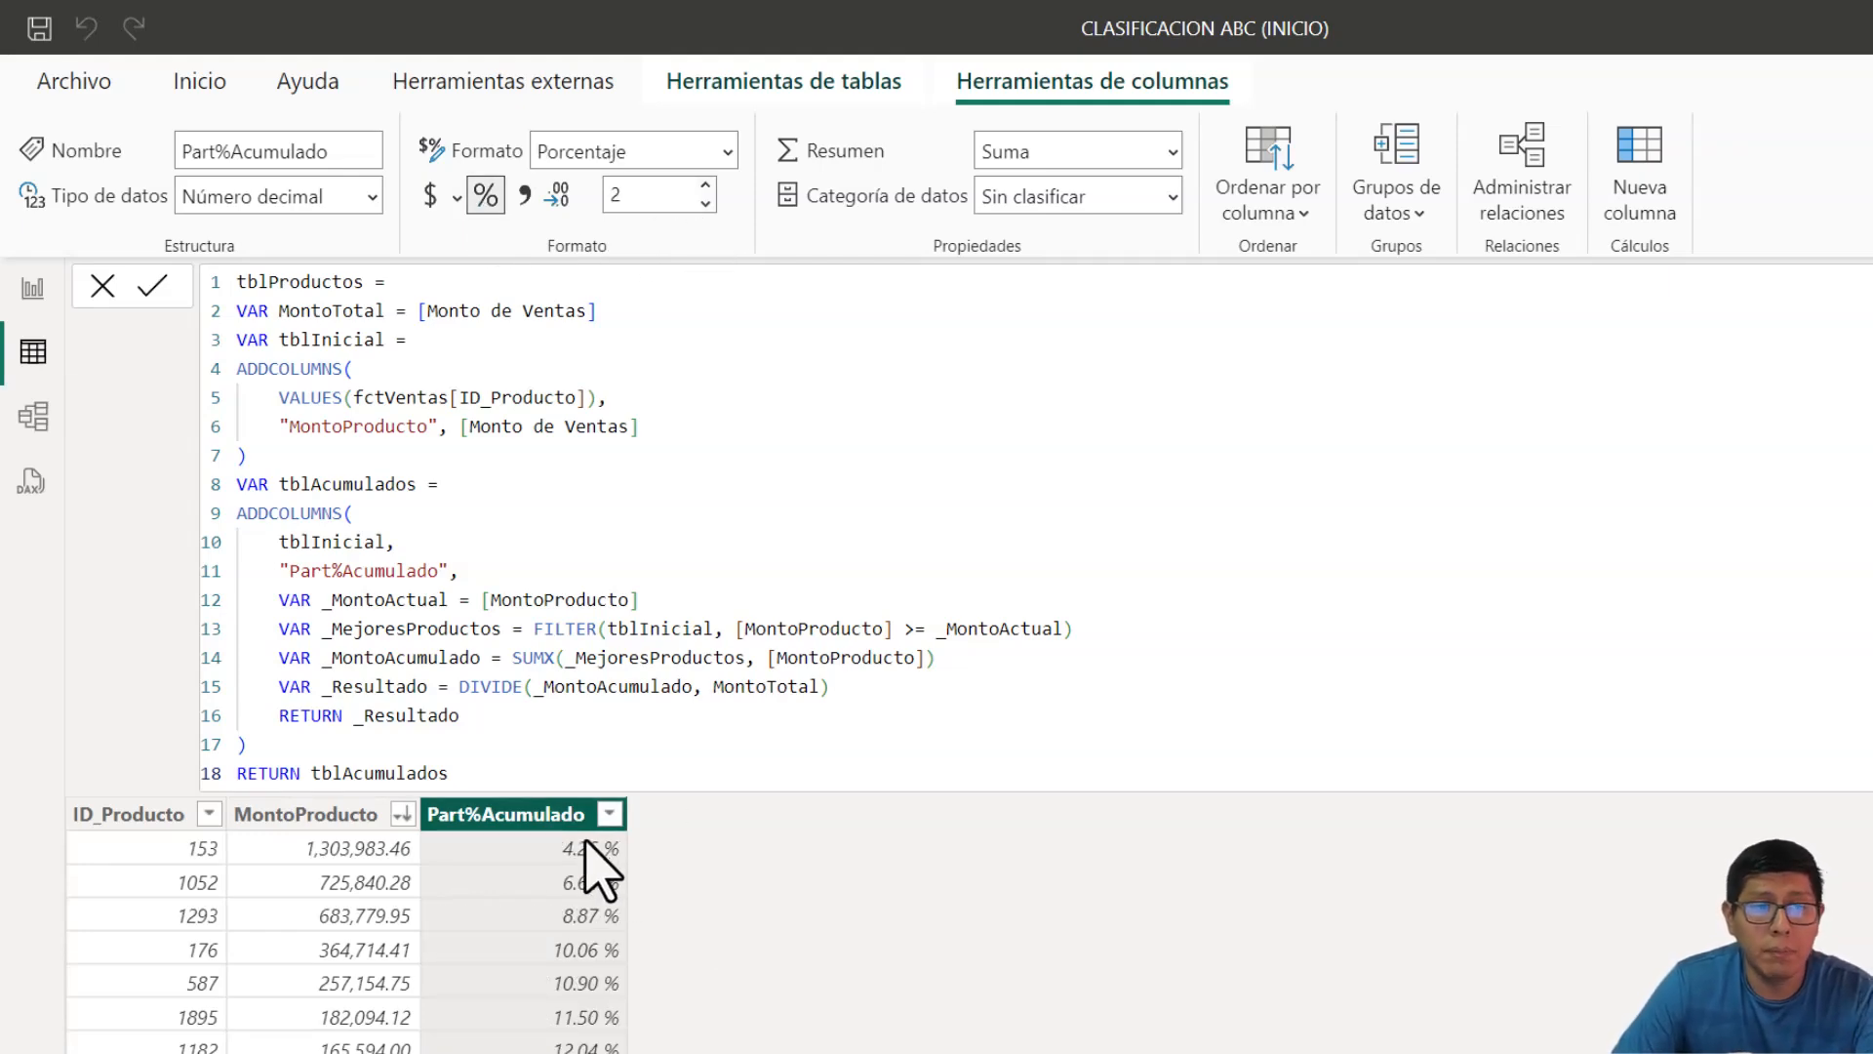
scroll(566, 911, down, 12)
scroll(566, 911, up, 8)
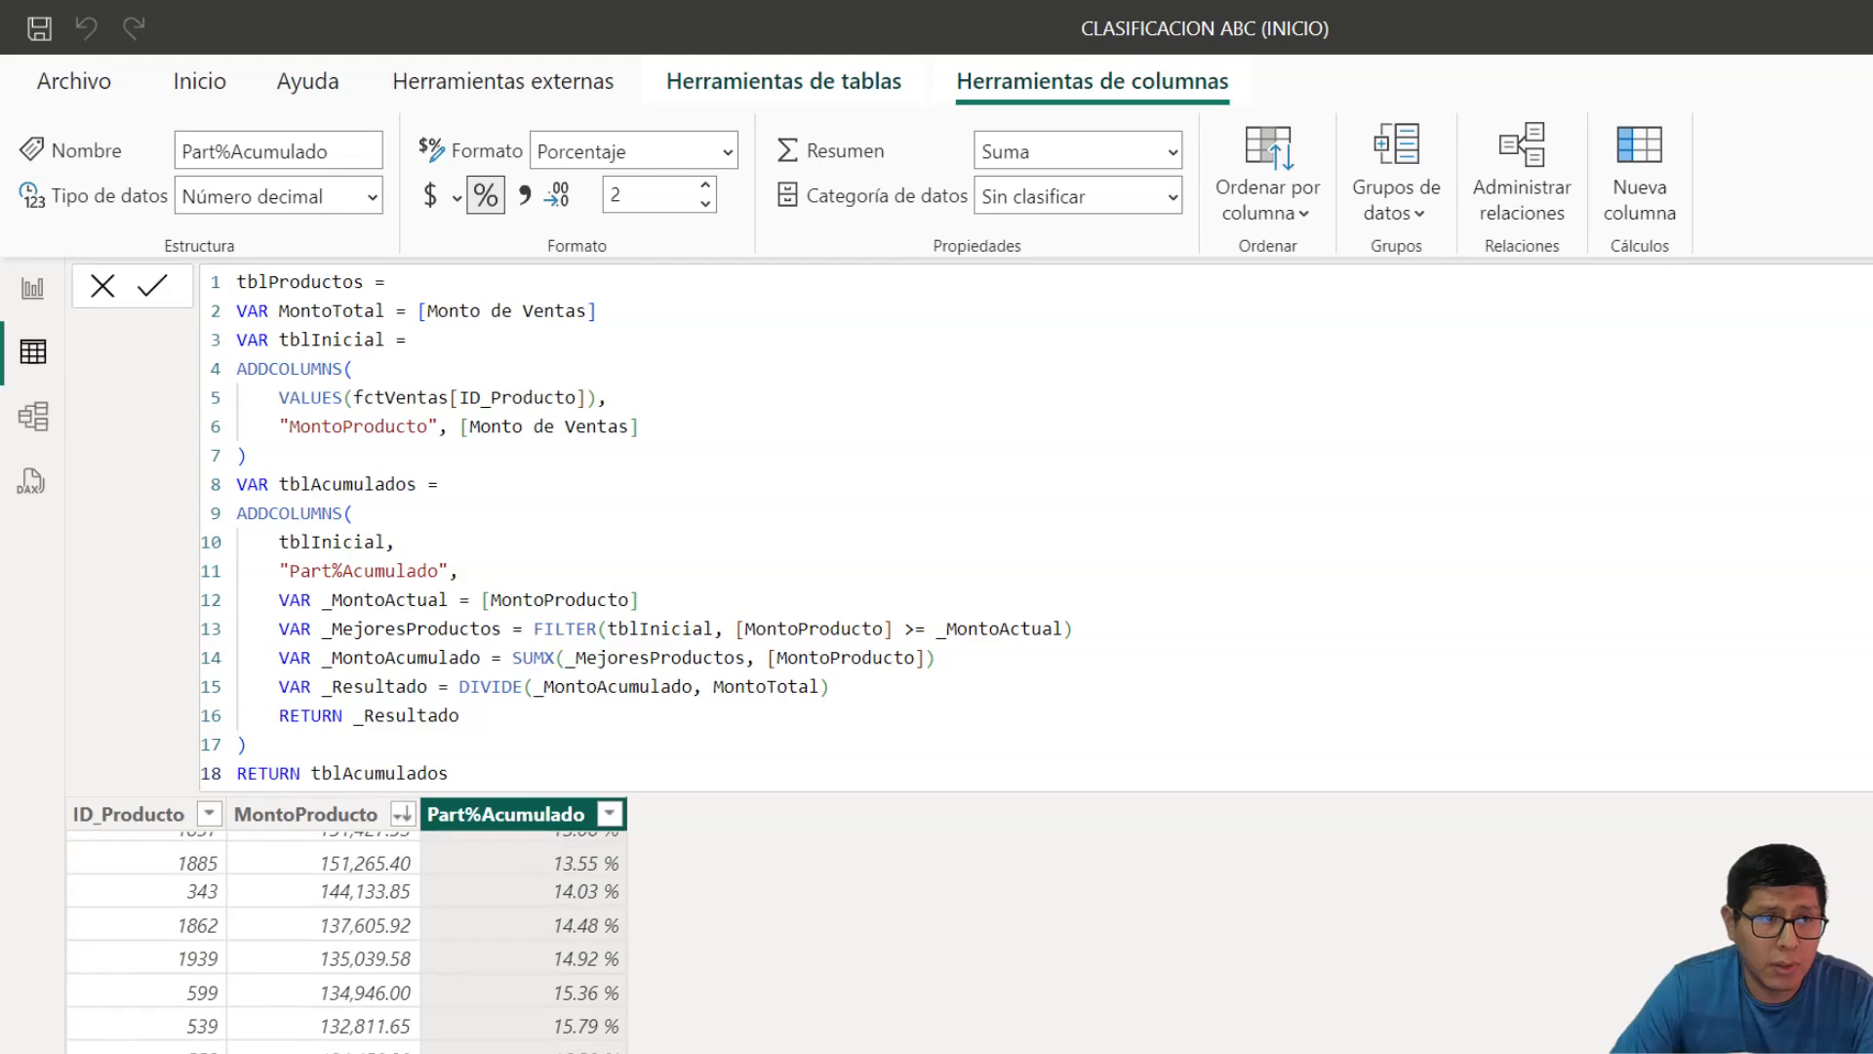
scroll(566, 911, up, 4)
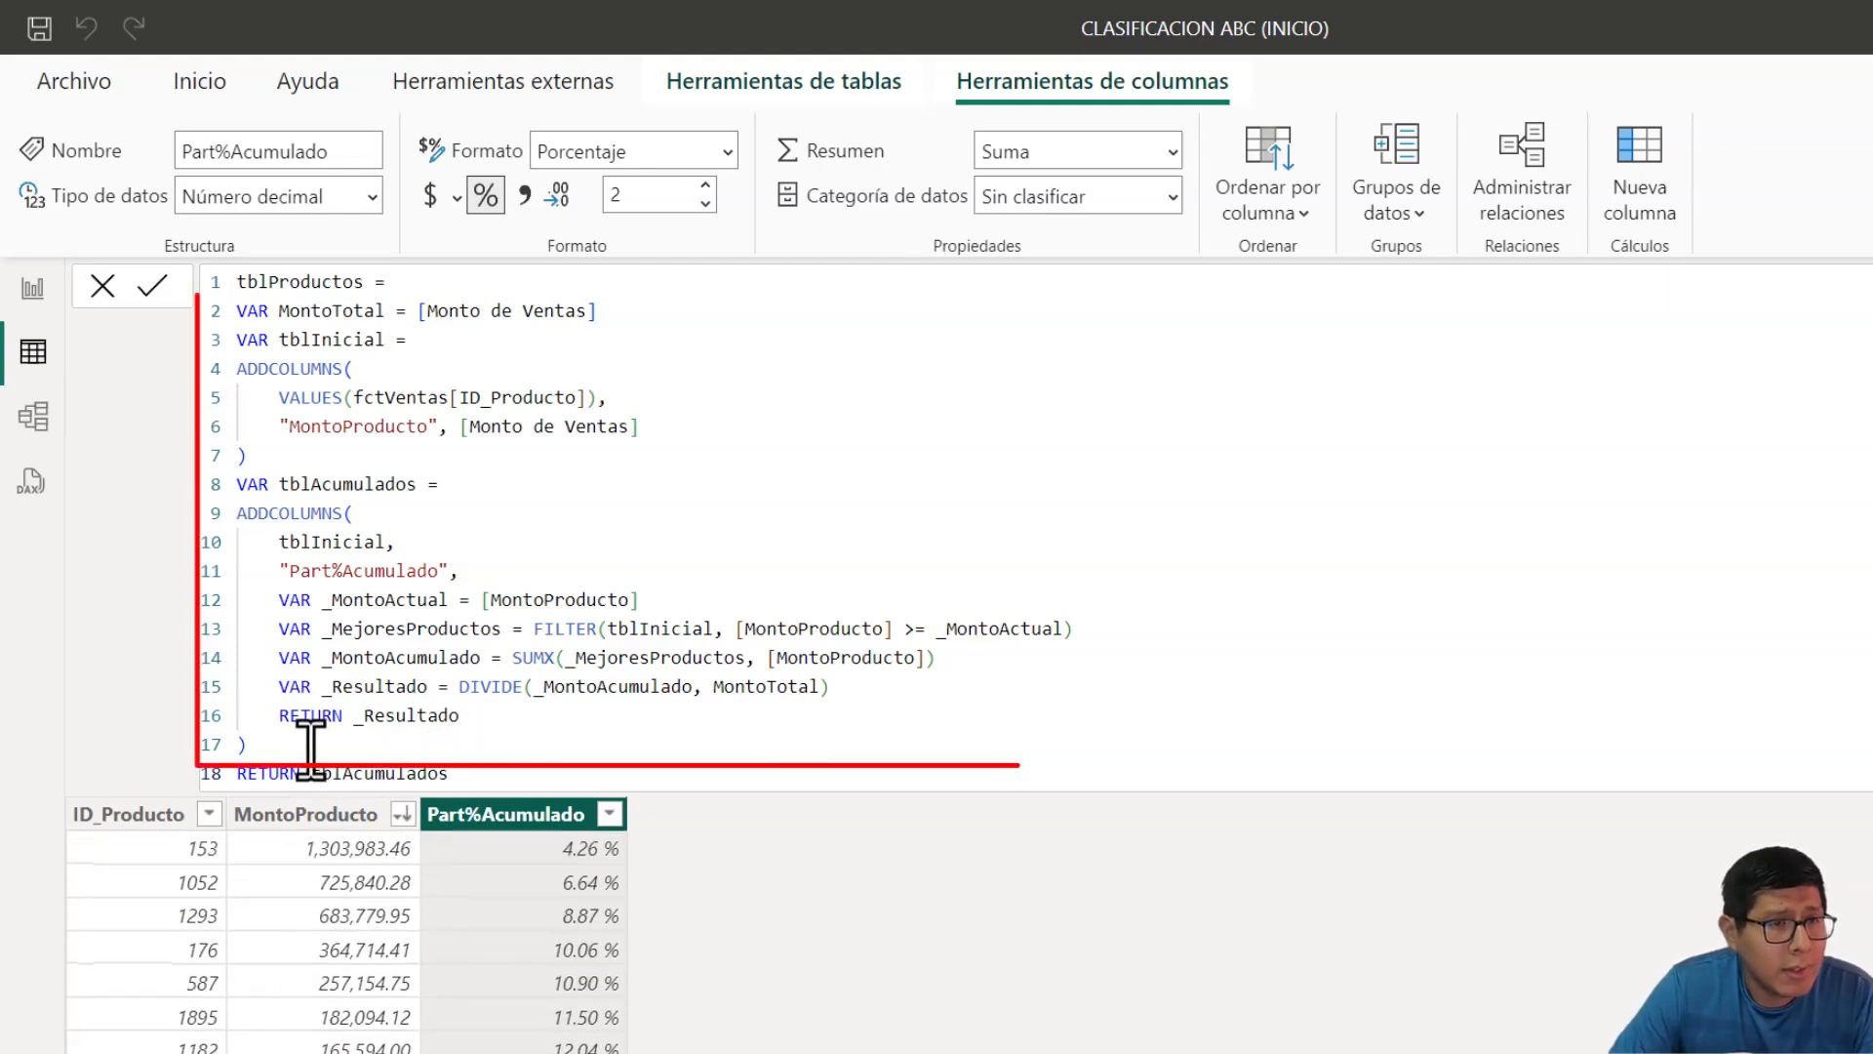
- Copy the formula's variable definitions from MontoTotal through tblAcumulados and switch to the report view
mouse_move(310, 746)
mouse_down()
mouse_move(243, 518)
mouse_move(209, 326)
mouse_move(227, 322)
mouse_up()
key(ctrl+c)
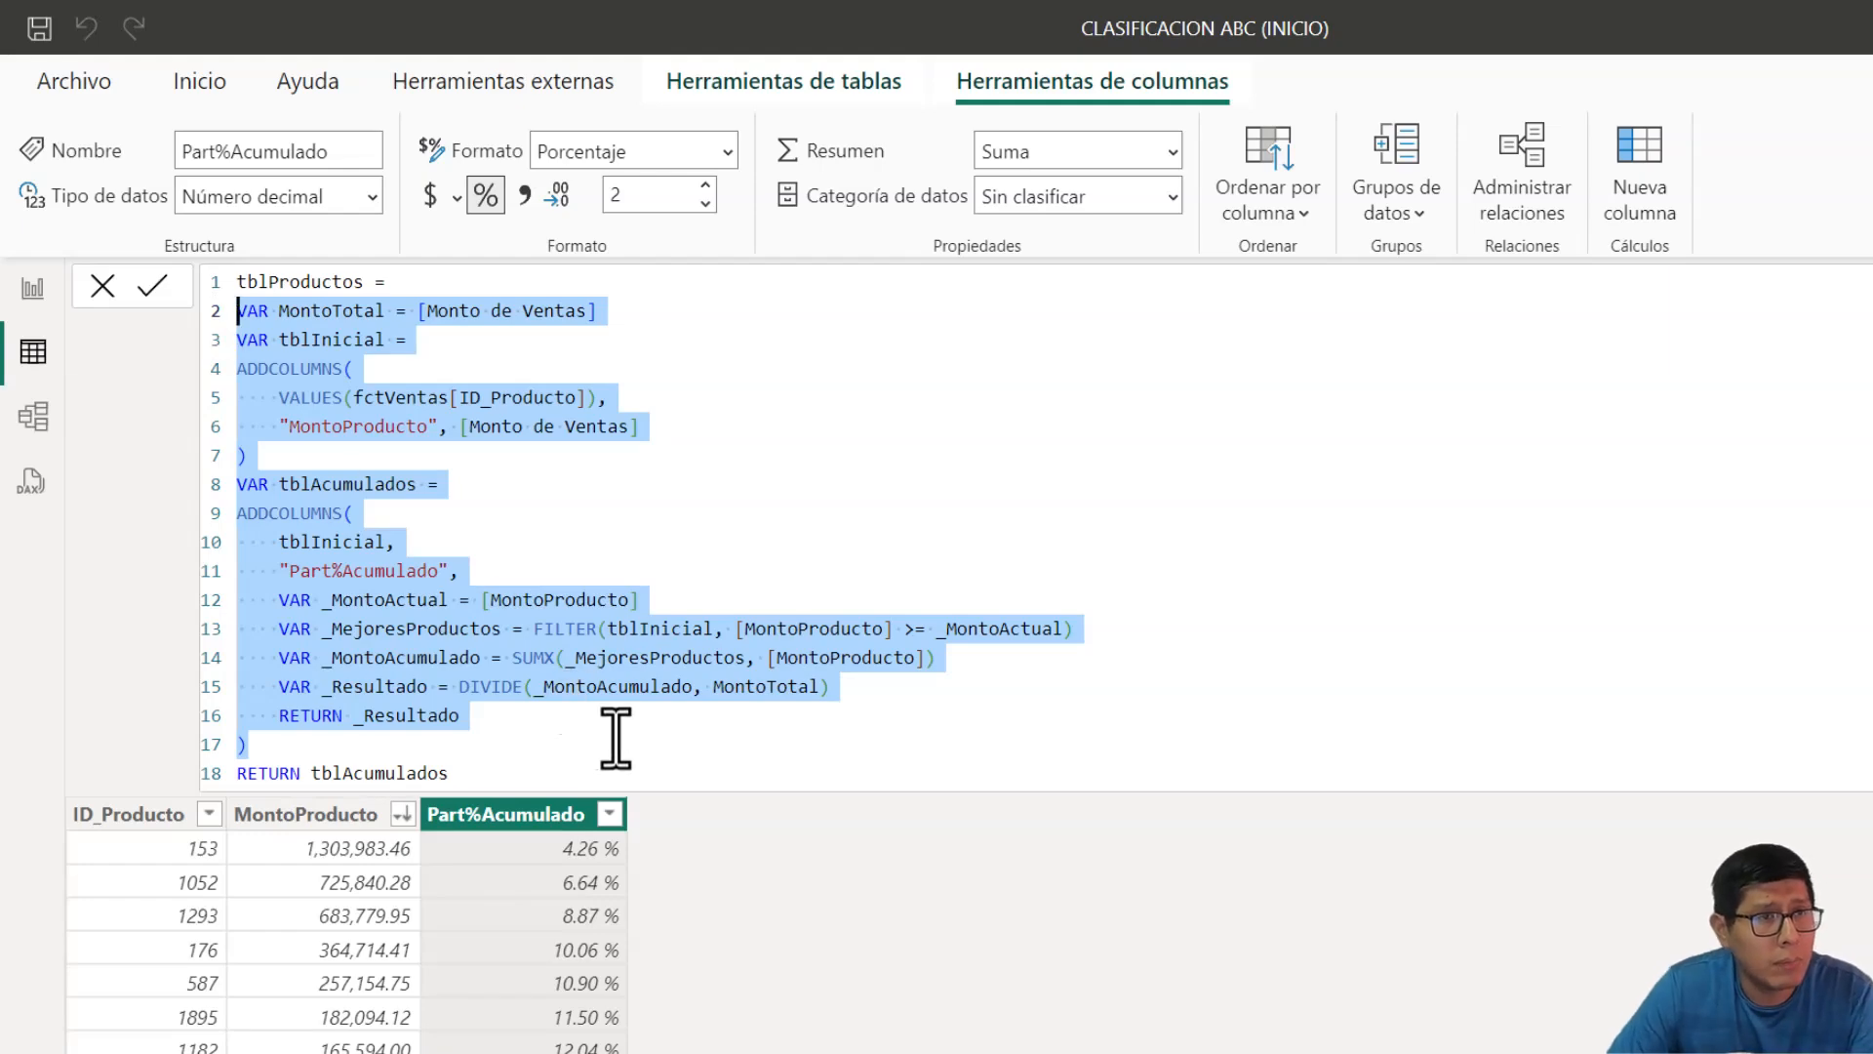
click(25, 285)
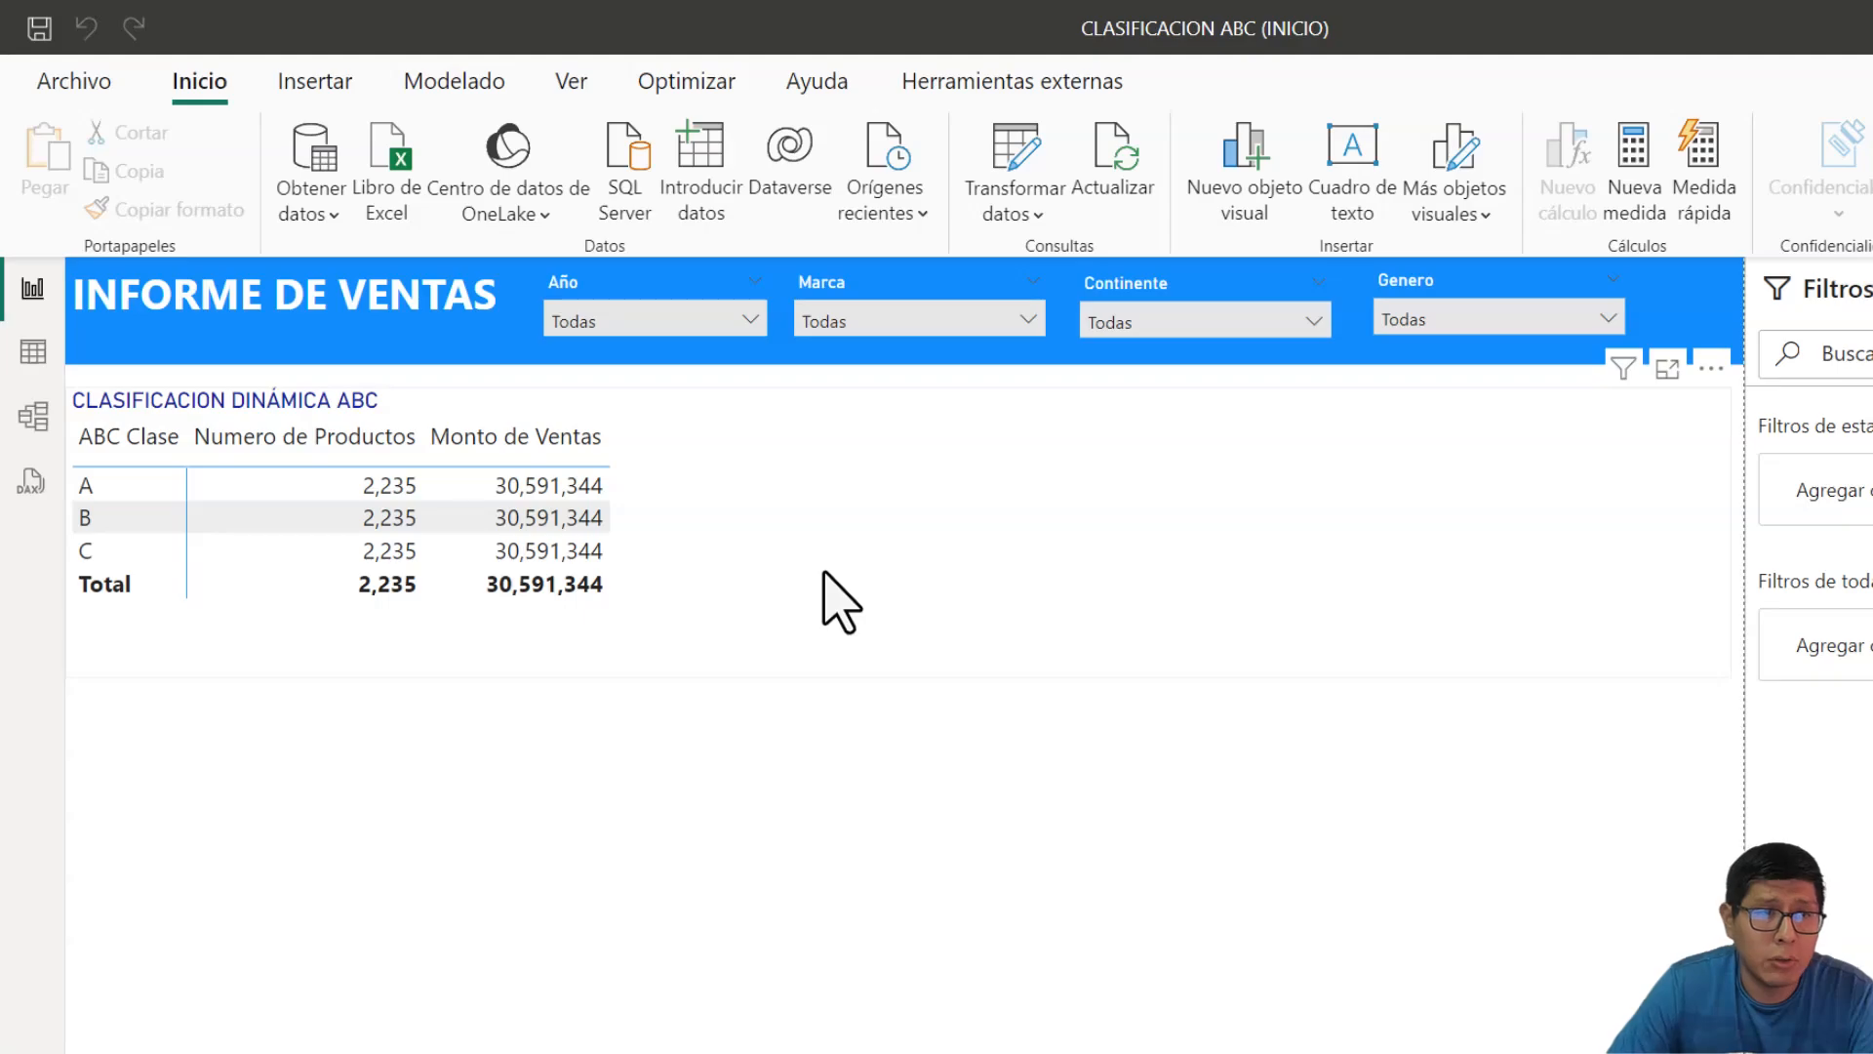
- Replace the values of the CLASIFICACION DINÁMICA ABC matrix with the measures Numero de Productos ABC and Monto de Ventas ABC
click(849, 609)
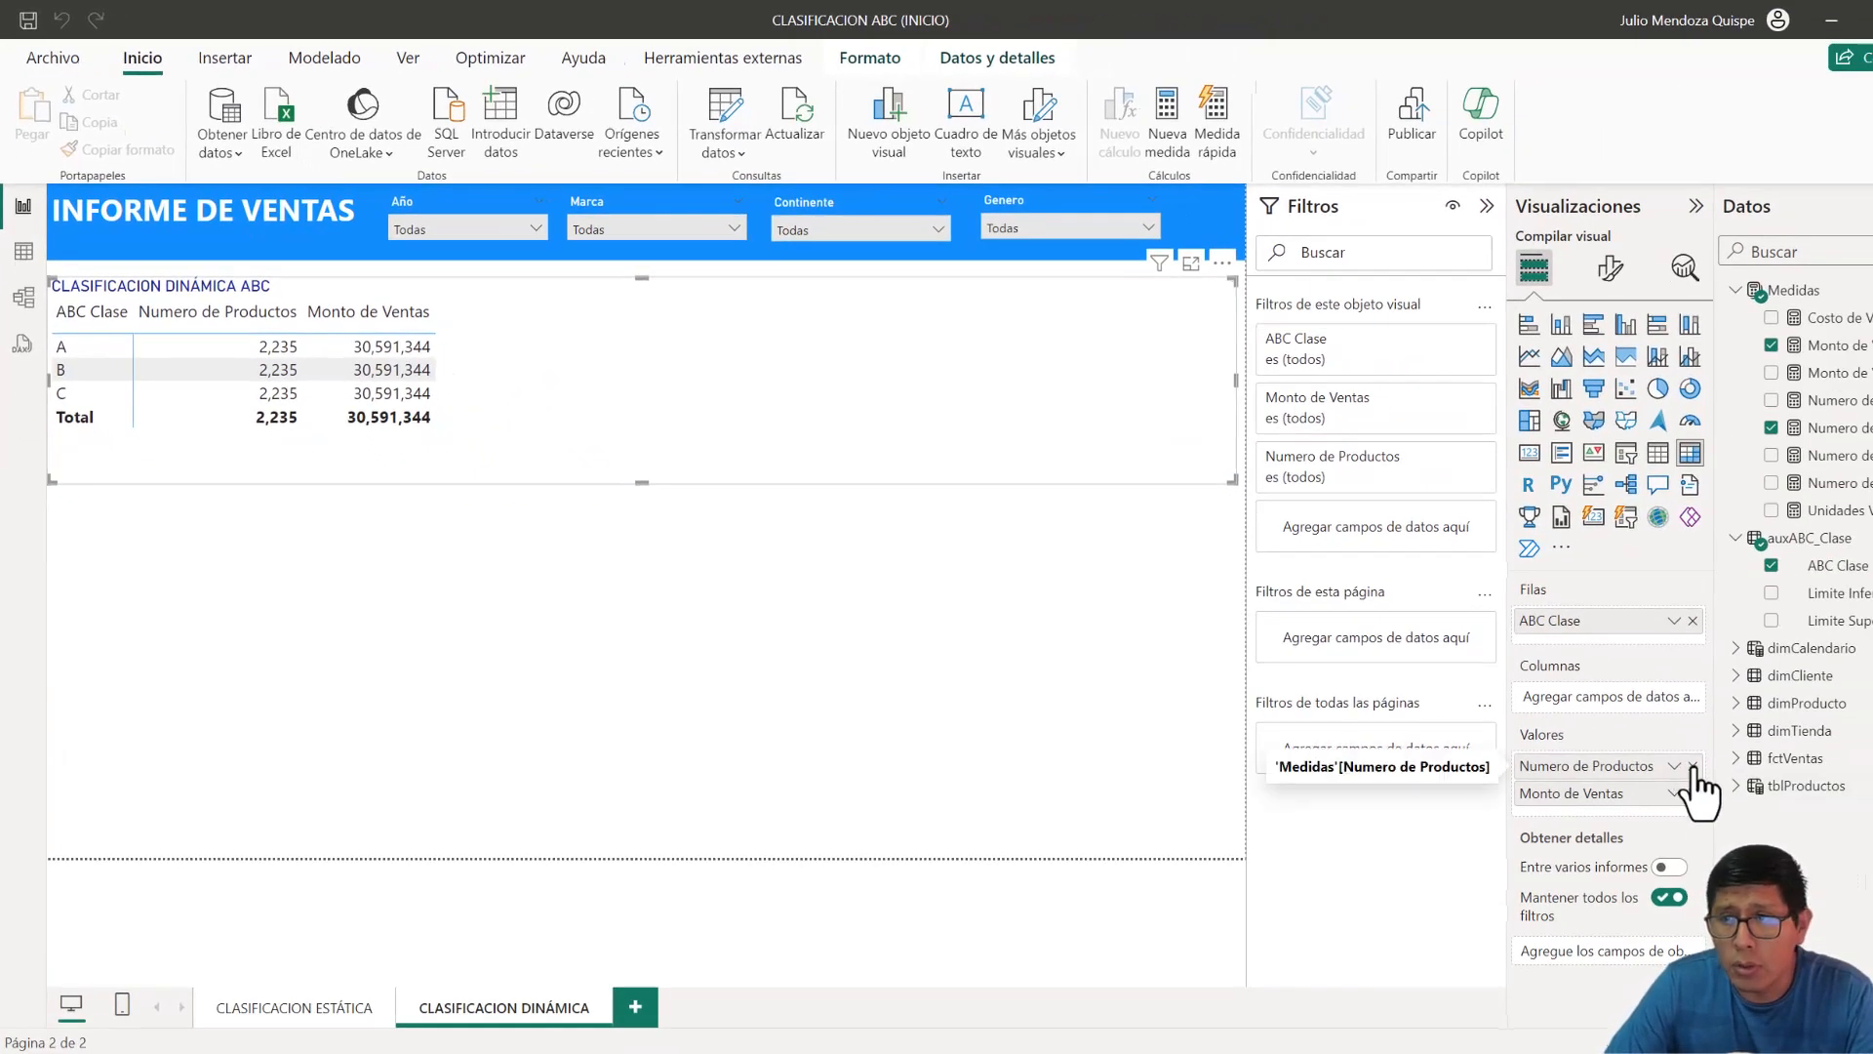
click(1692, 765)
click(1692, 765)
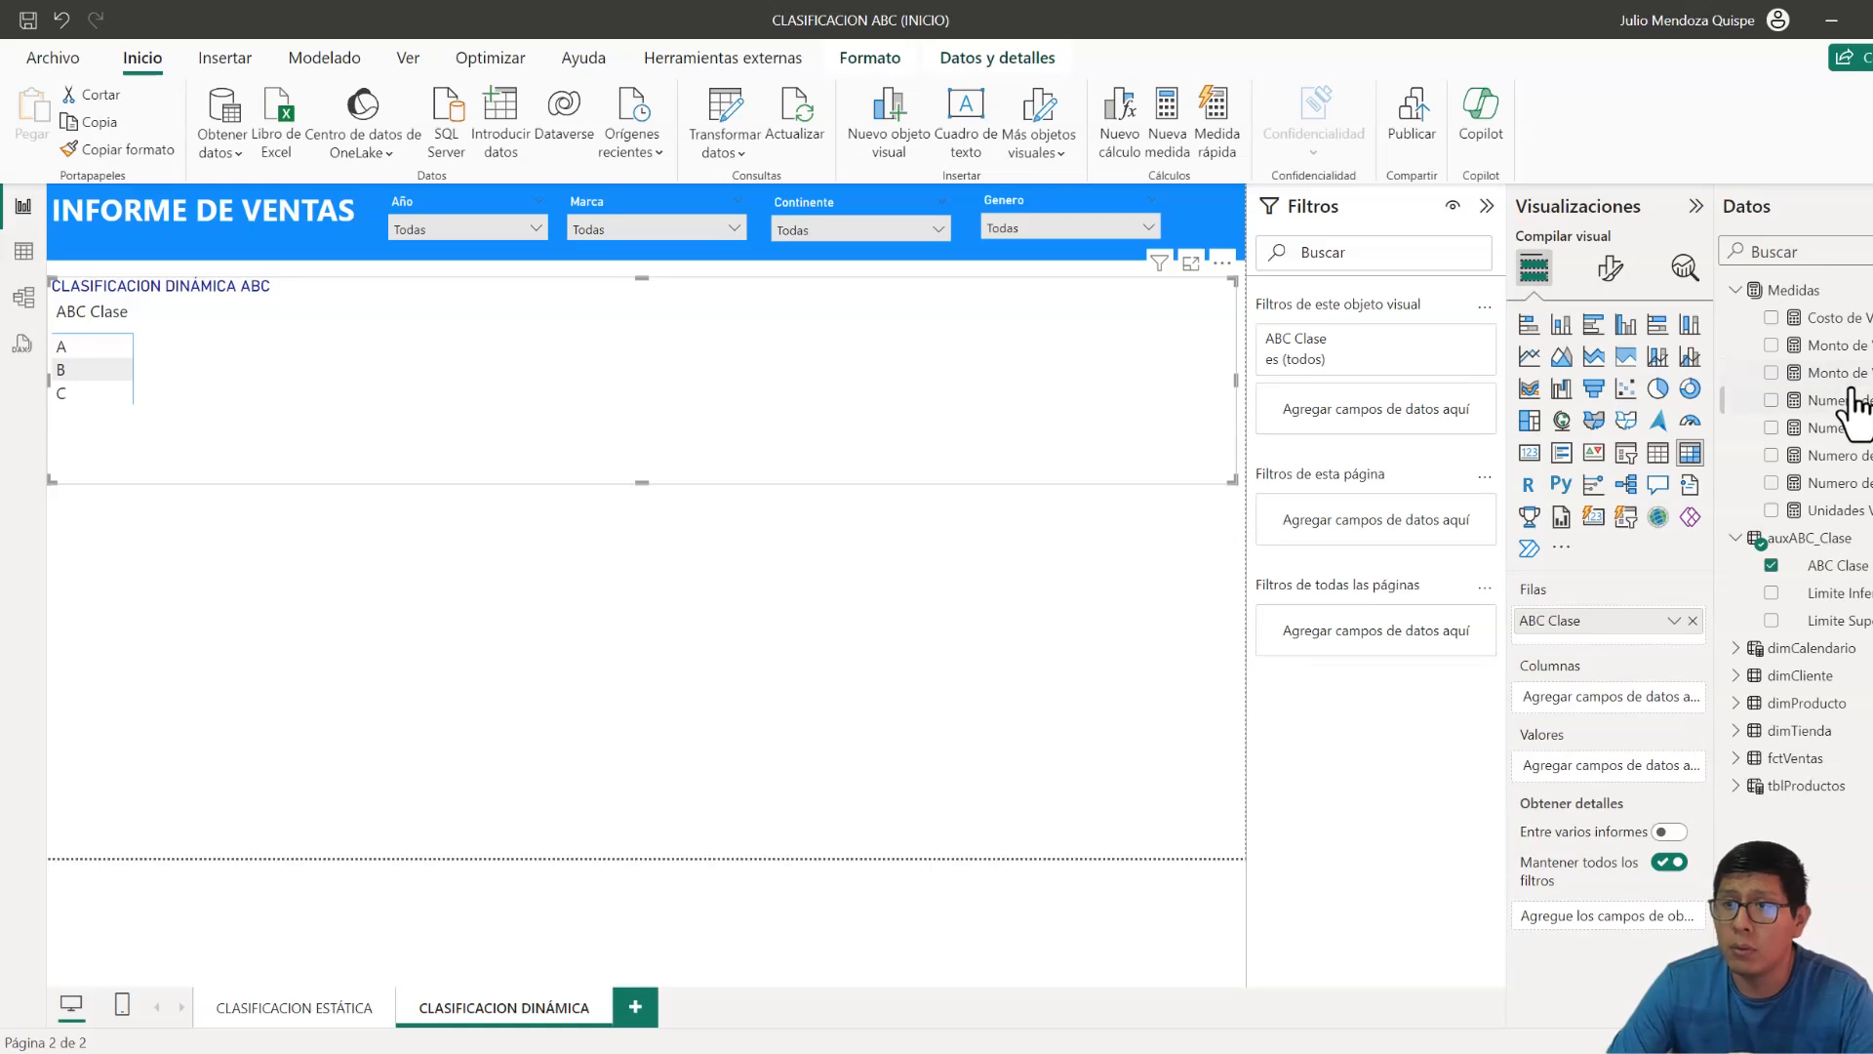
drag(1830, 374, 1635, 772)
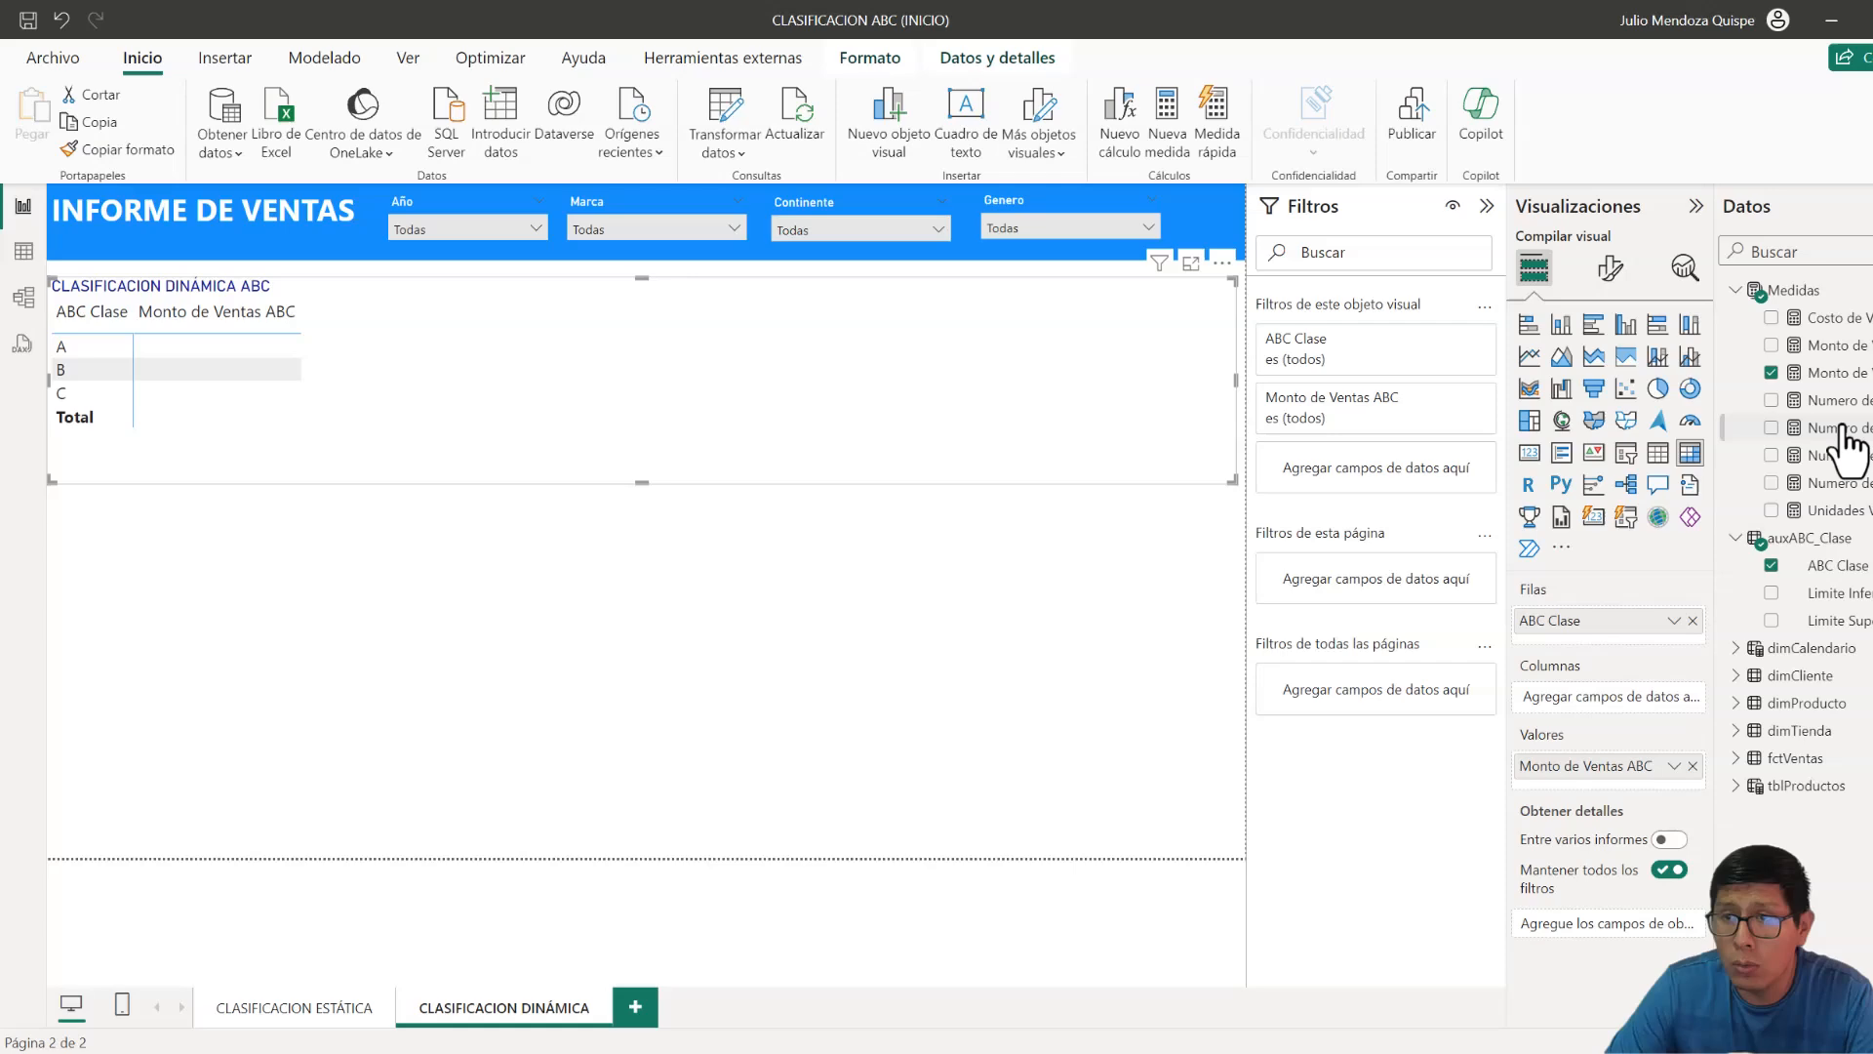
drag(1850, 468, 1609, 763)
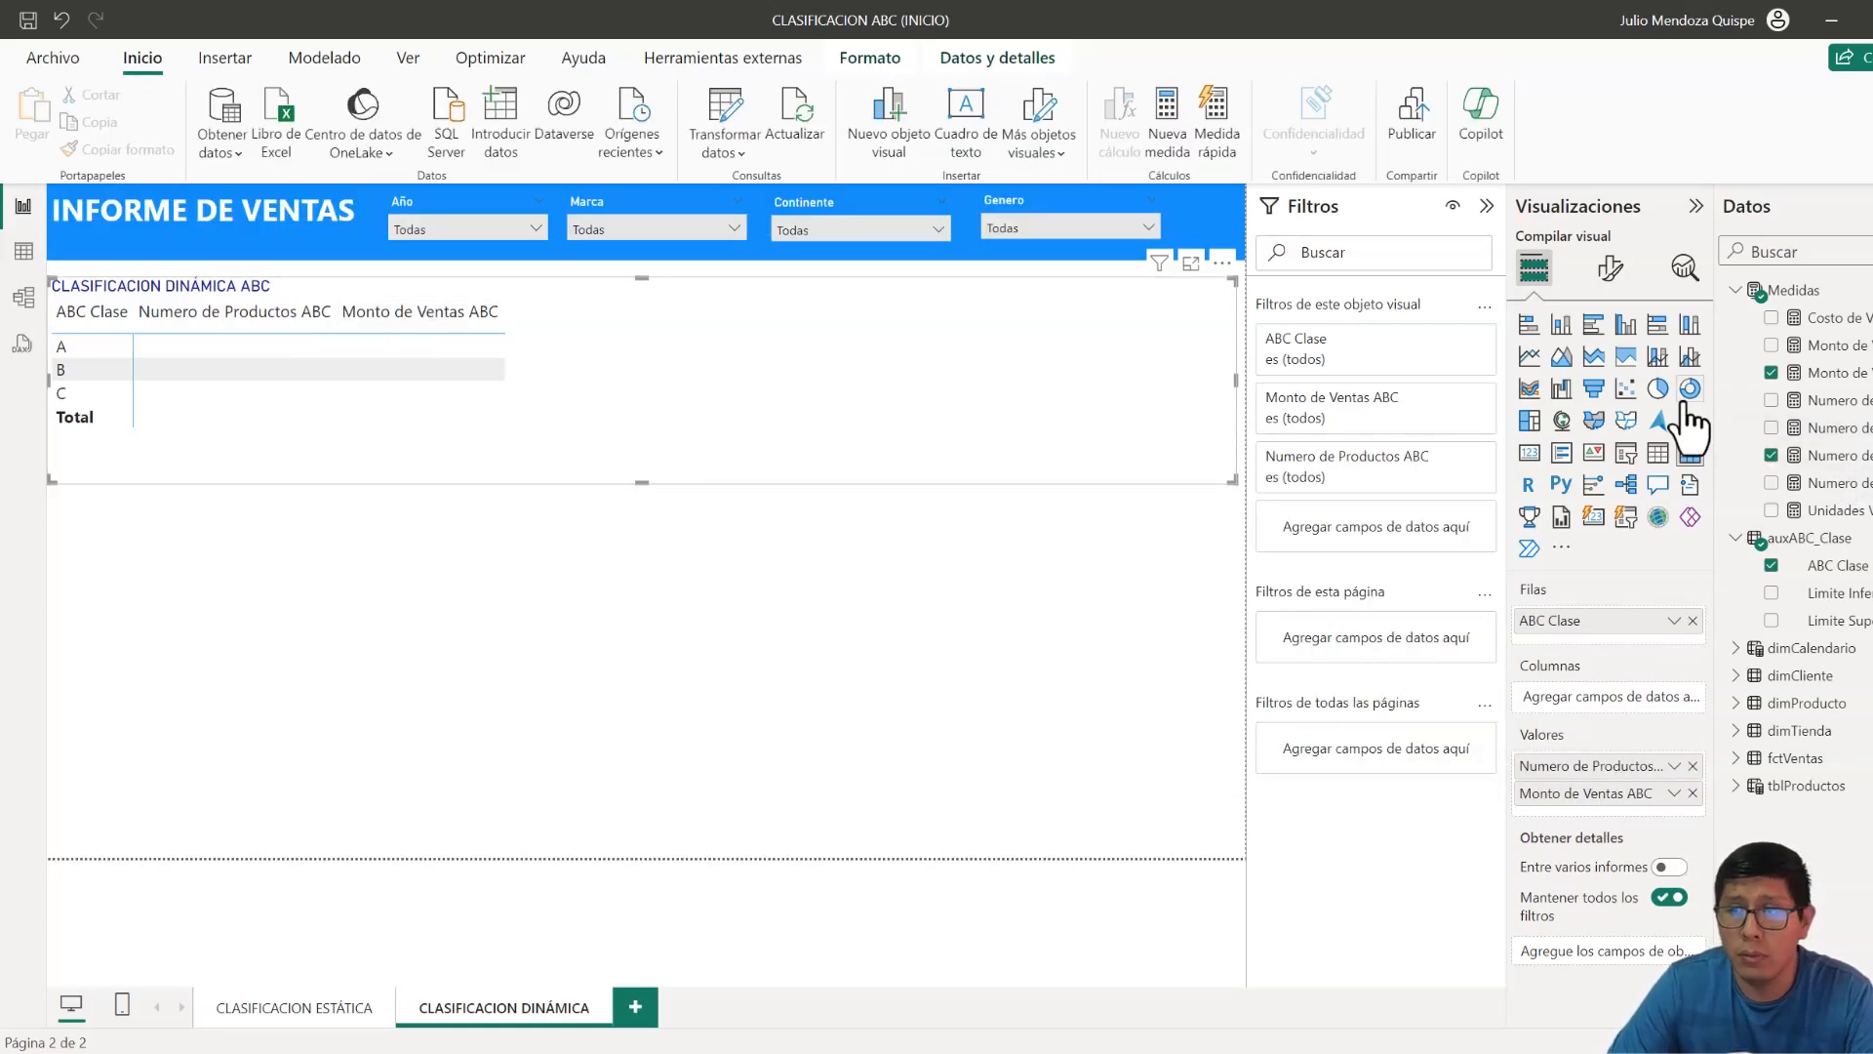
- Replace the empty text in the Monto de Ventas ABC measure with the copied variables and begin a Resultado variable below them
click(1851, 374)
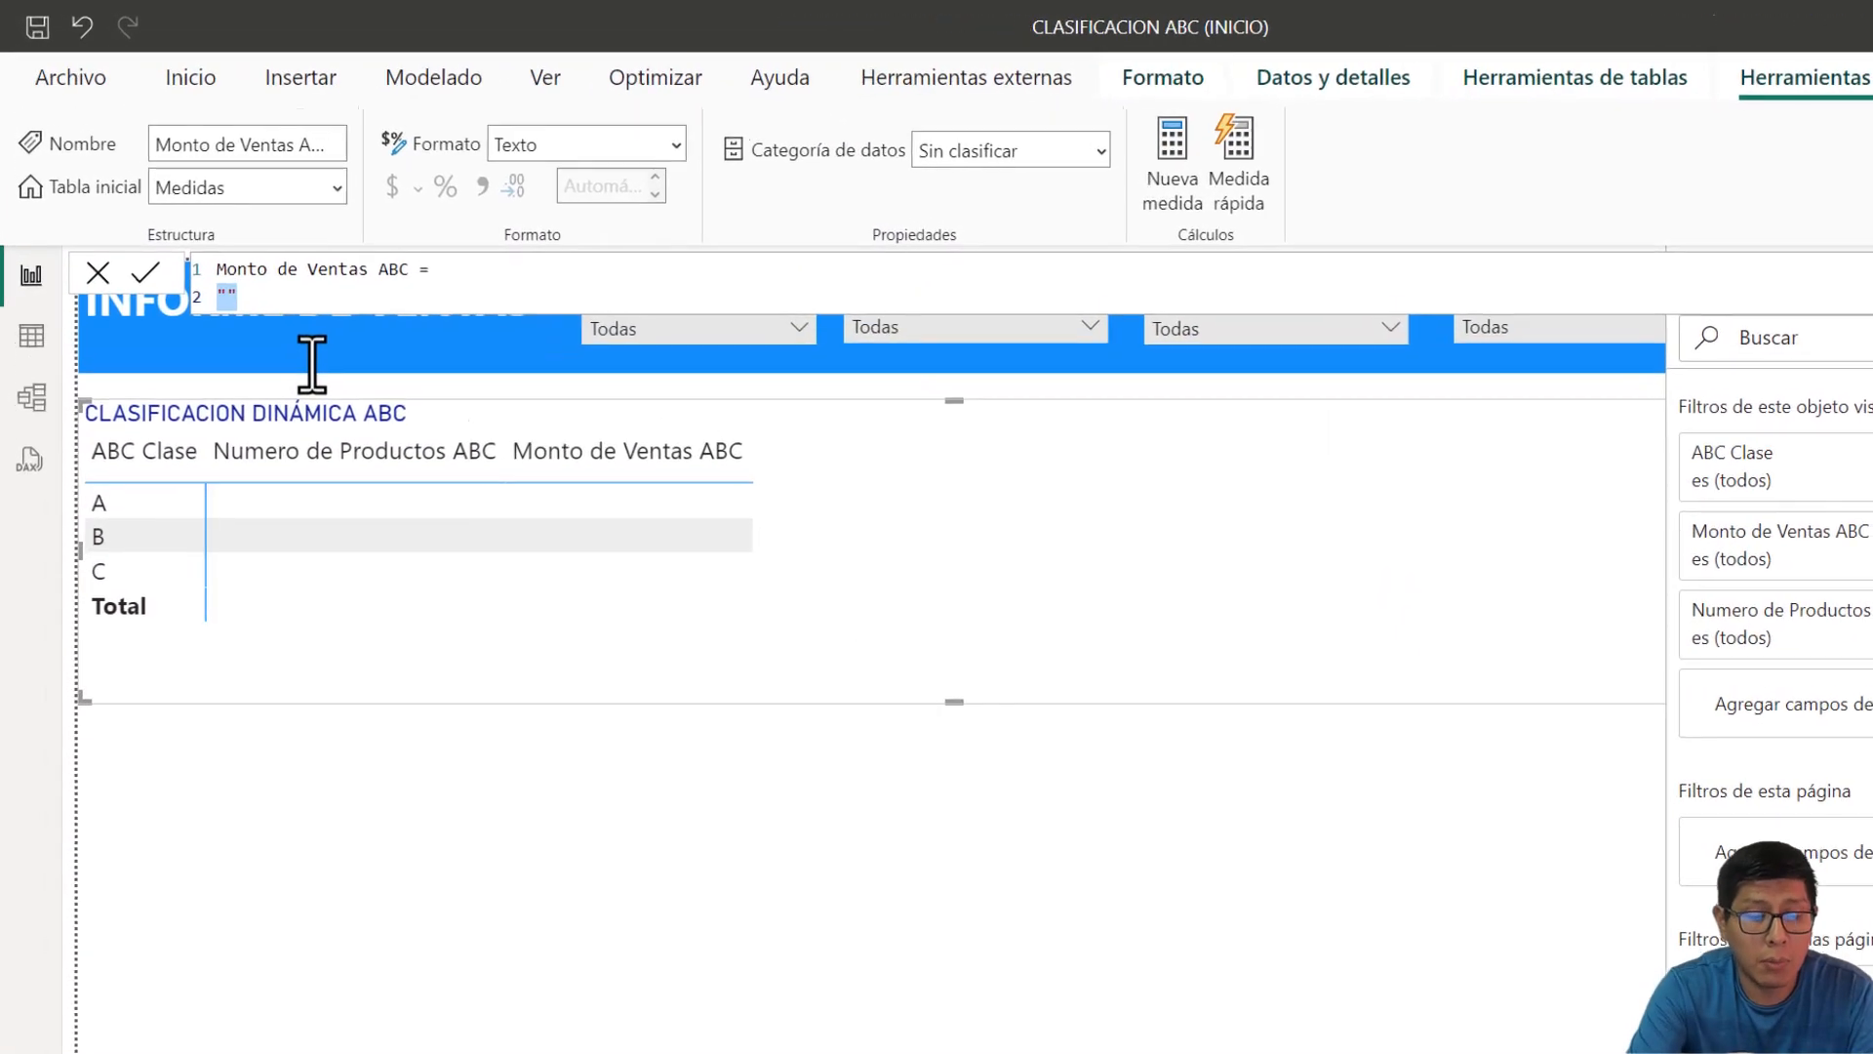
key(ctrl+v)
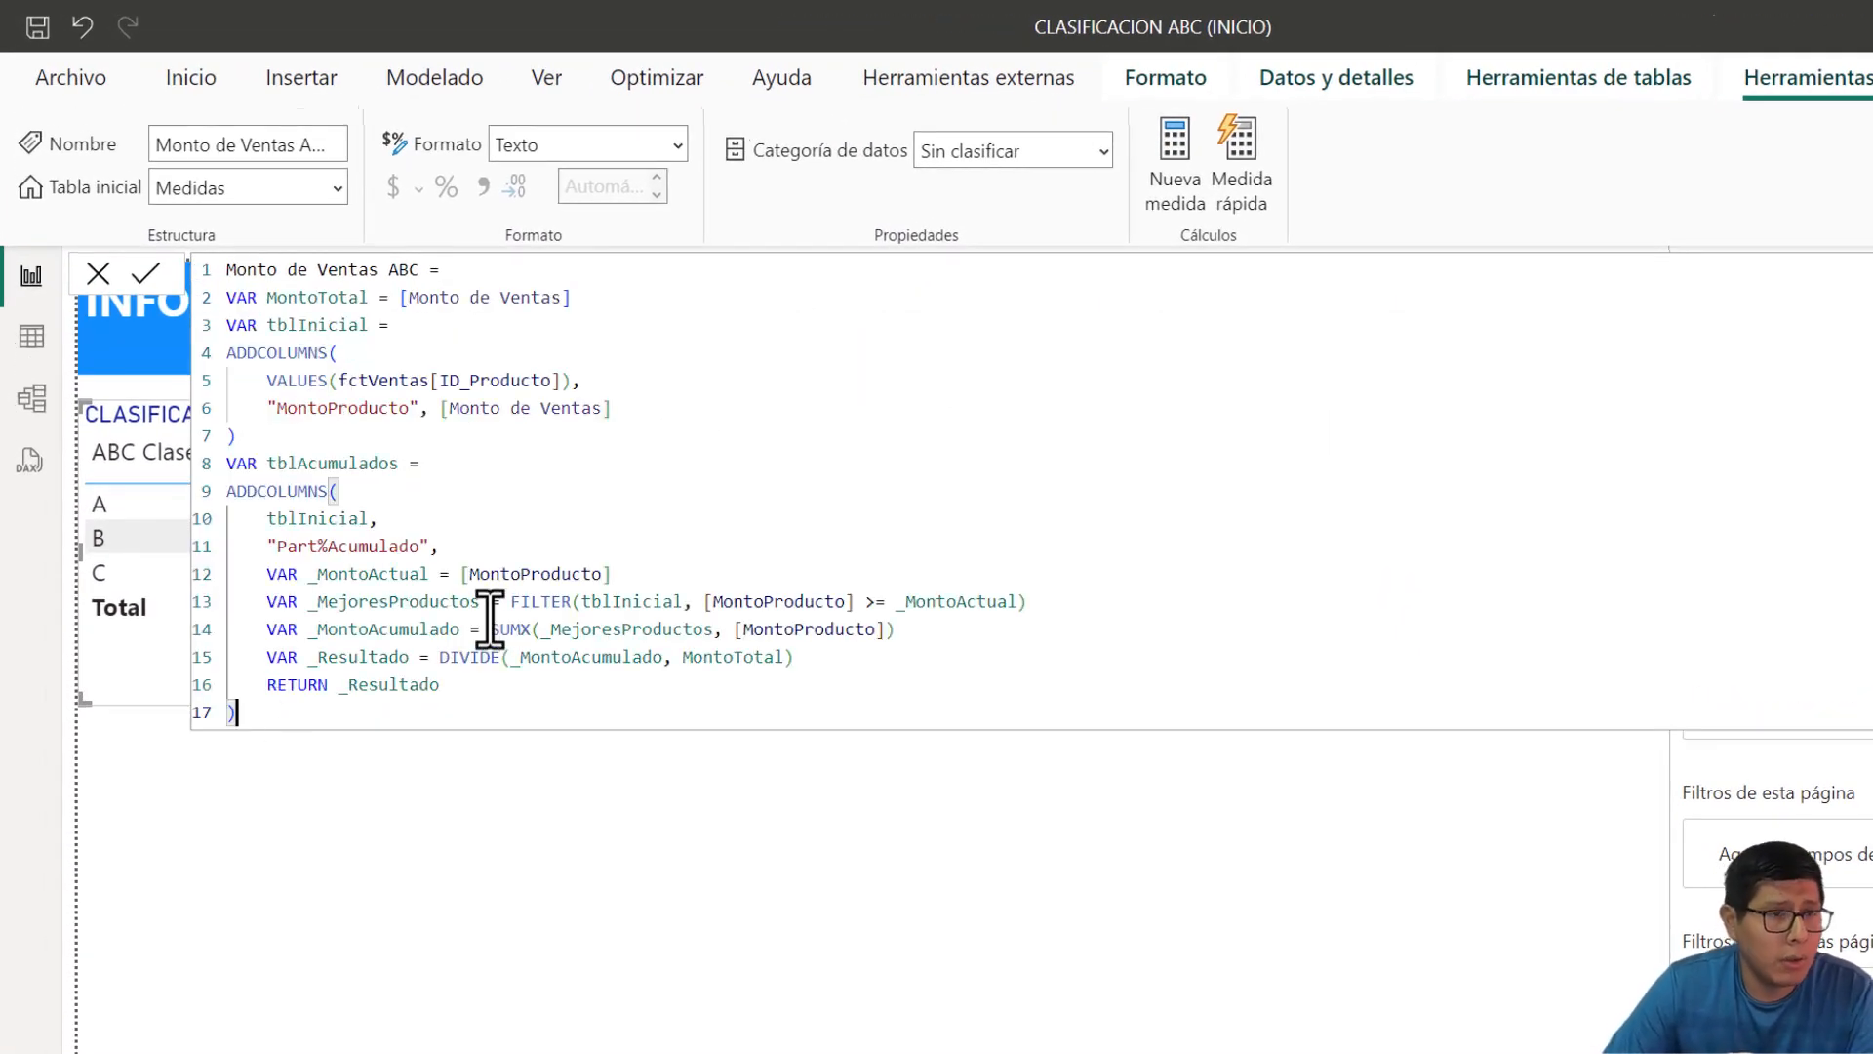
key(Return)
text(VA)
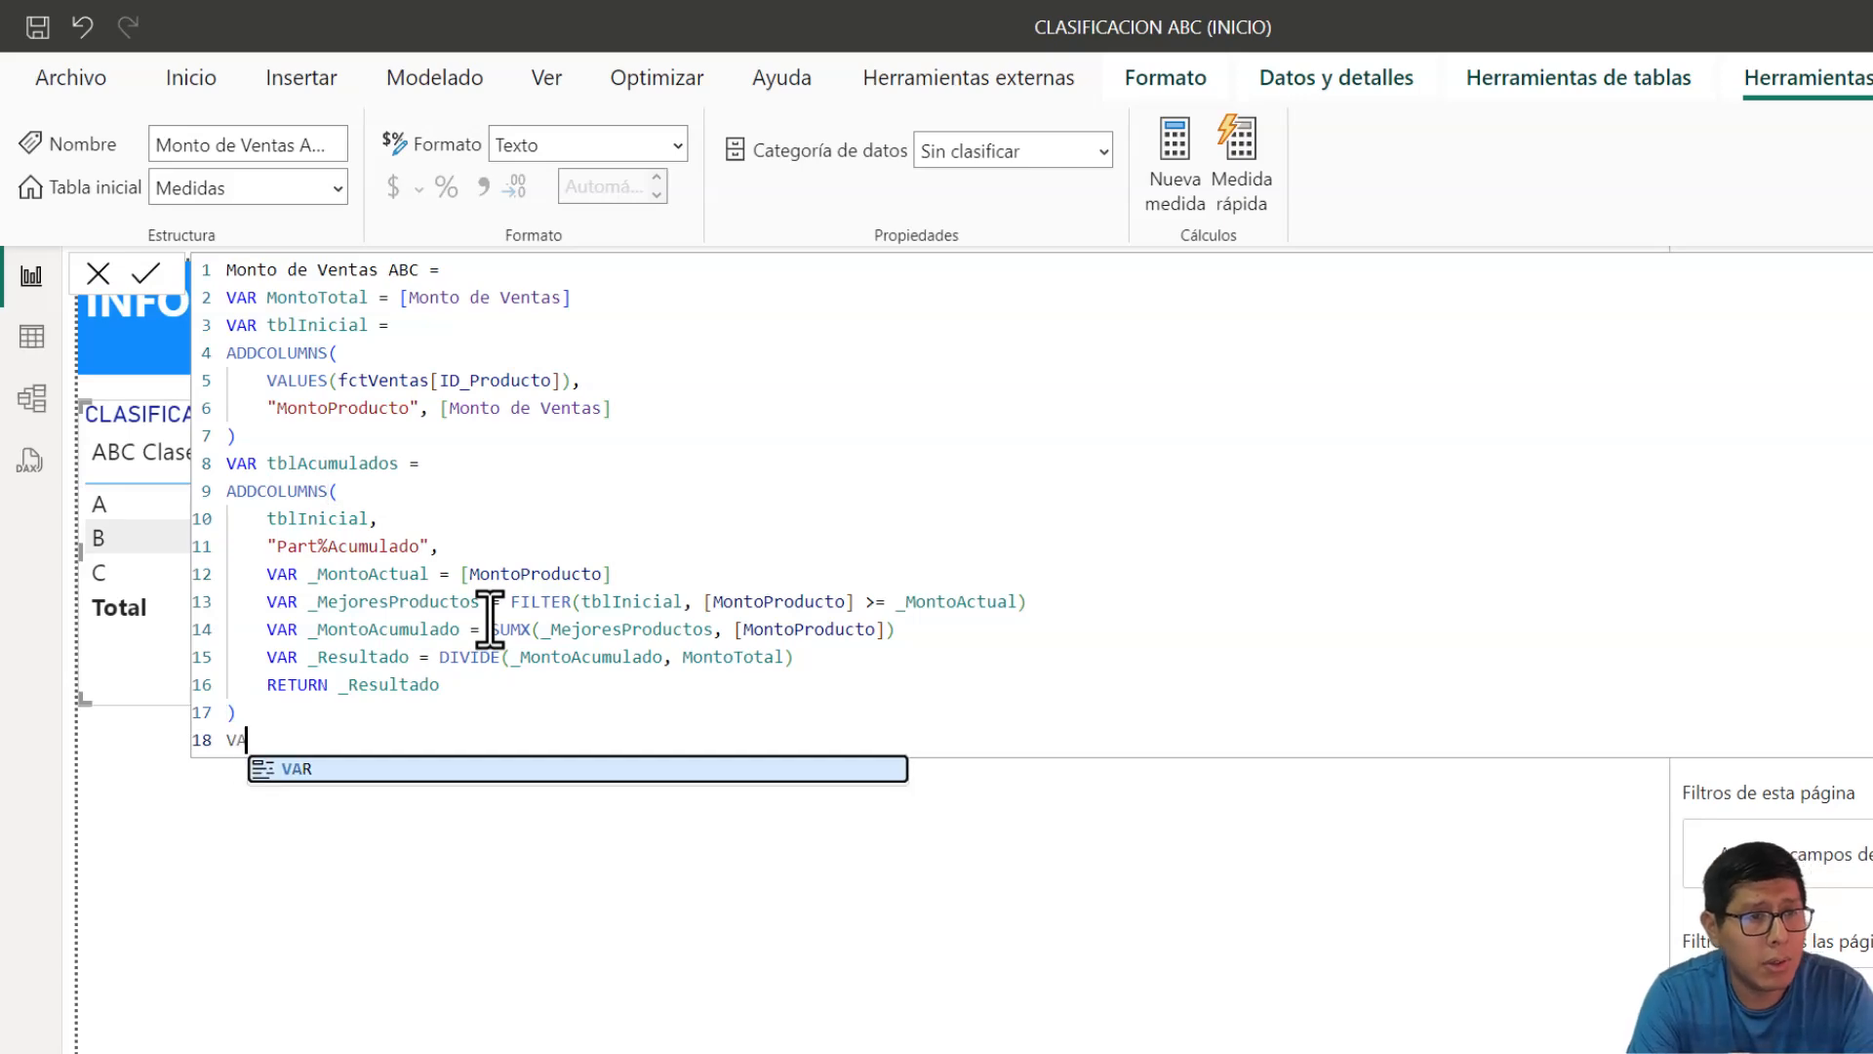
text(R Re)
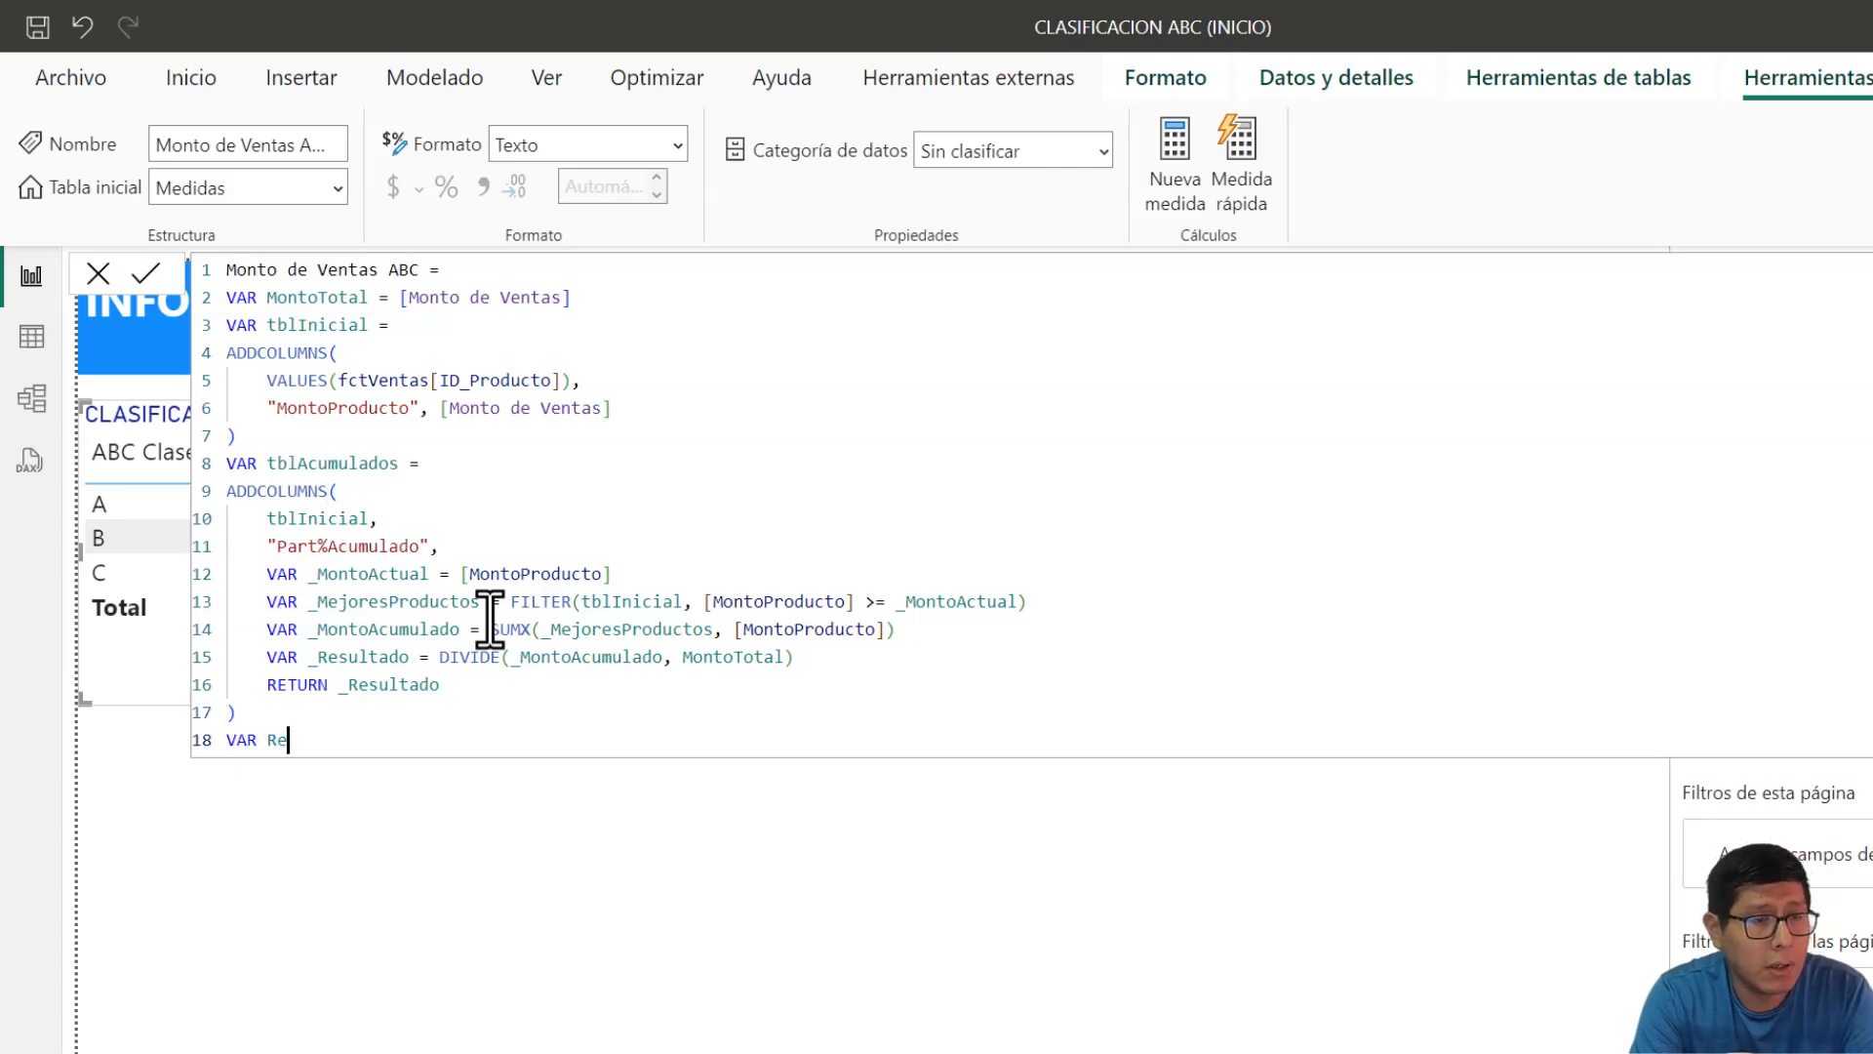
text( _Resultado =)
key(Return)
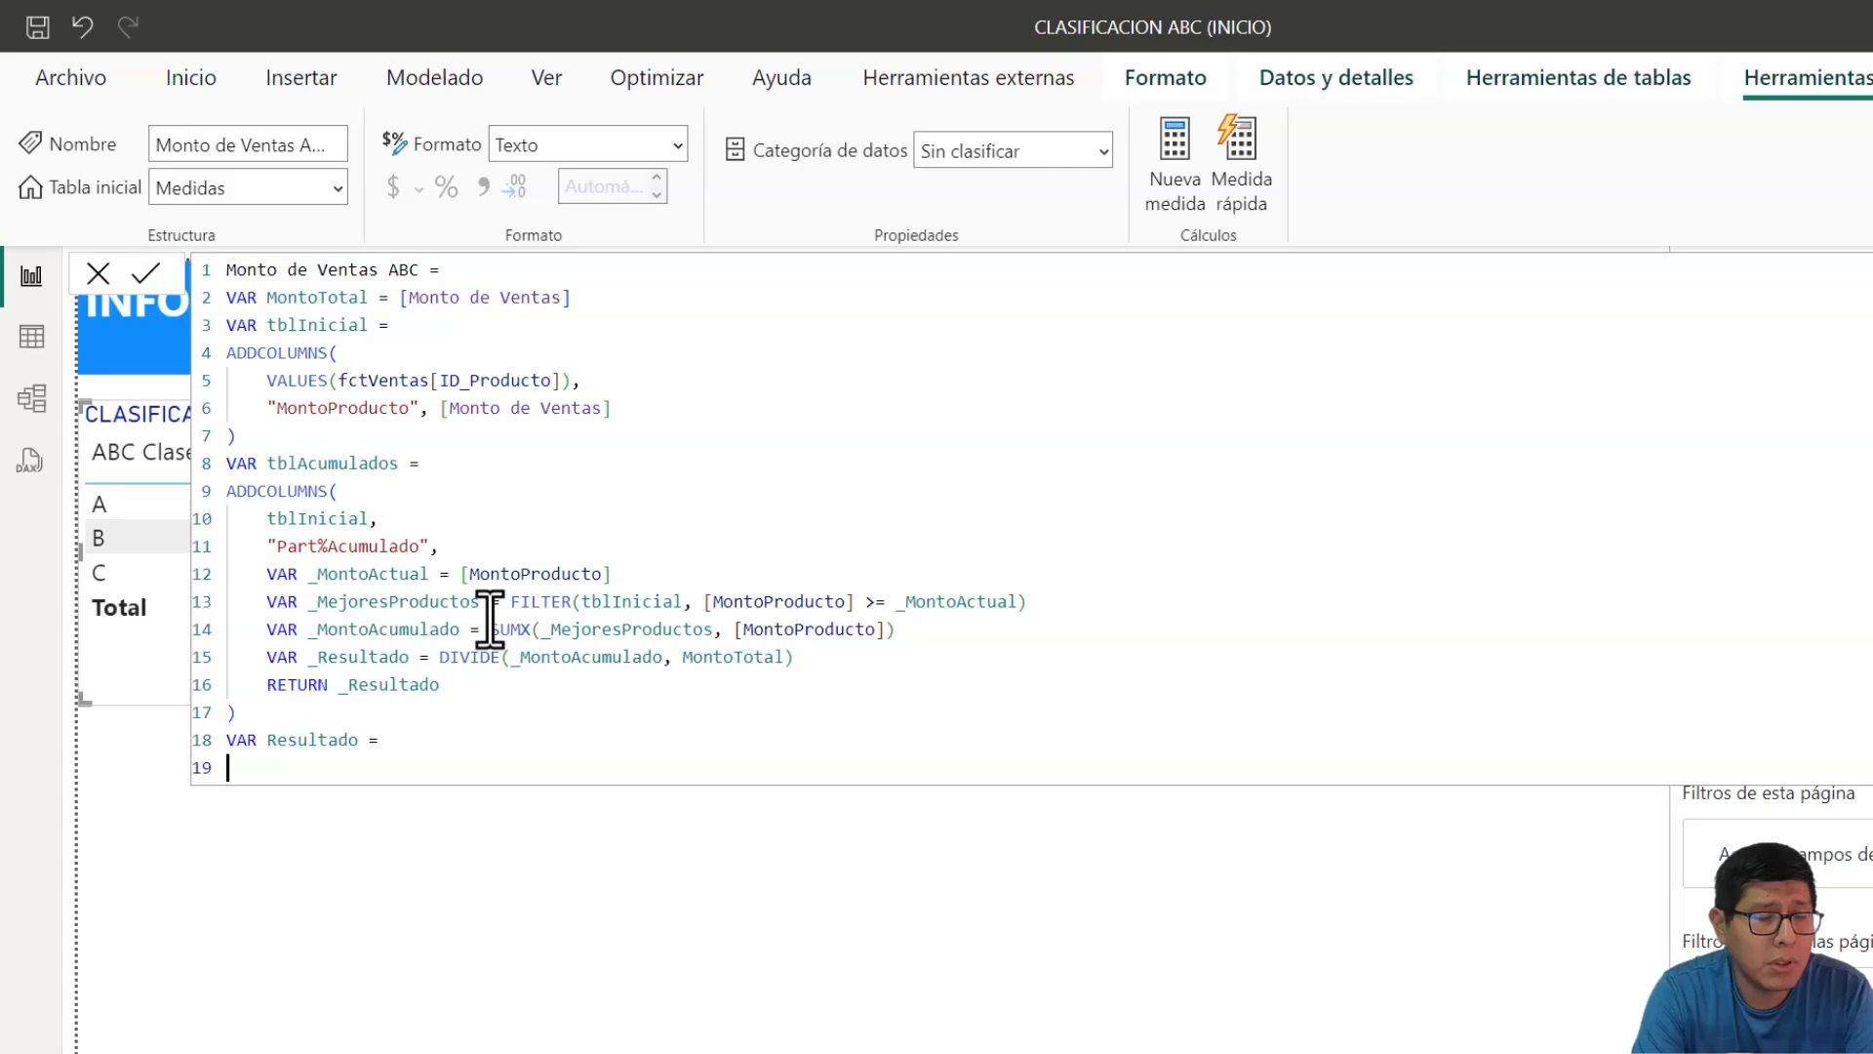
- Define Resultado as a CALCULATE of [Monto de Ventas] filtered by tblAcumulados
text(CALCULATE()
key(Return)
text([Monto de Ventas],)
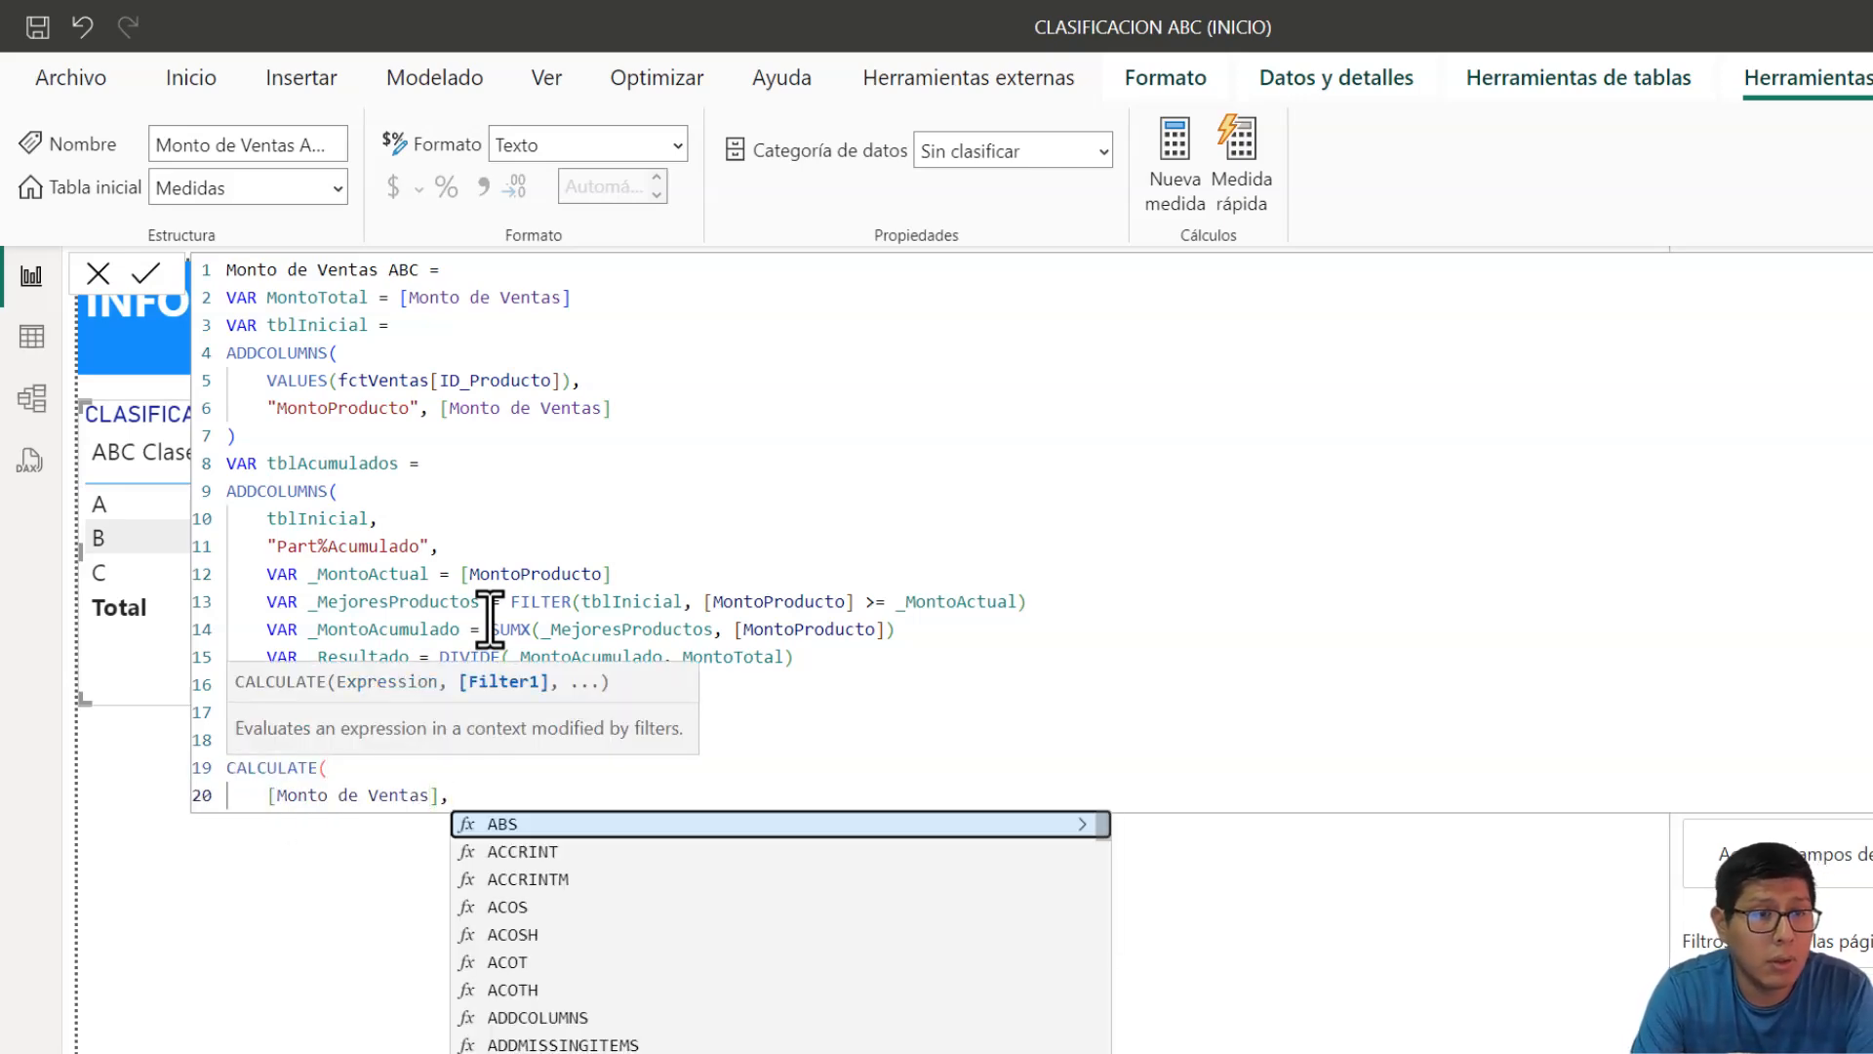
key(shift+Return)
text(tbl)
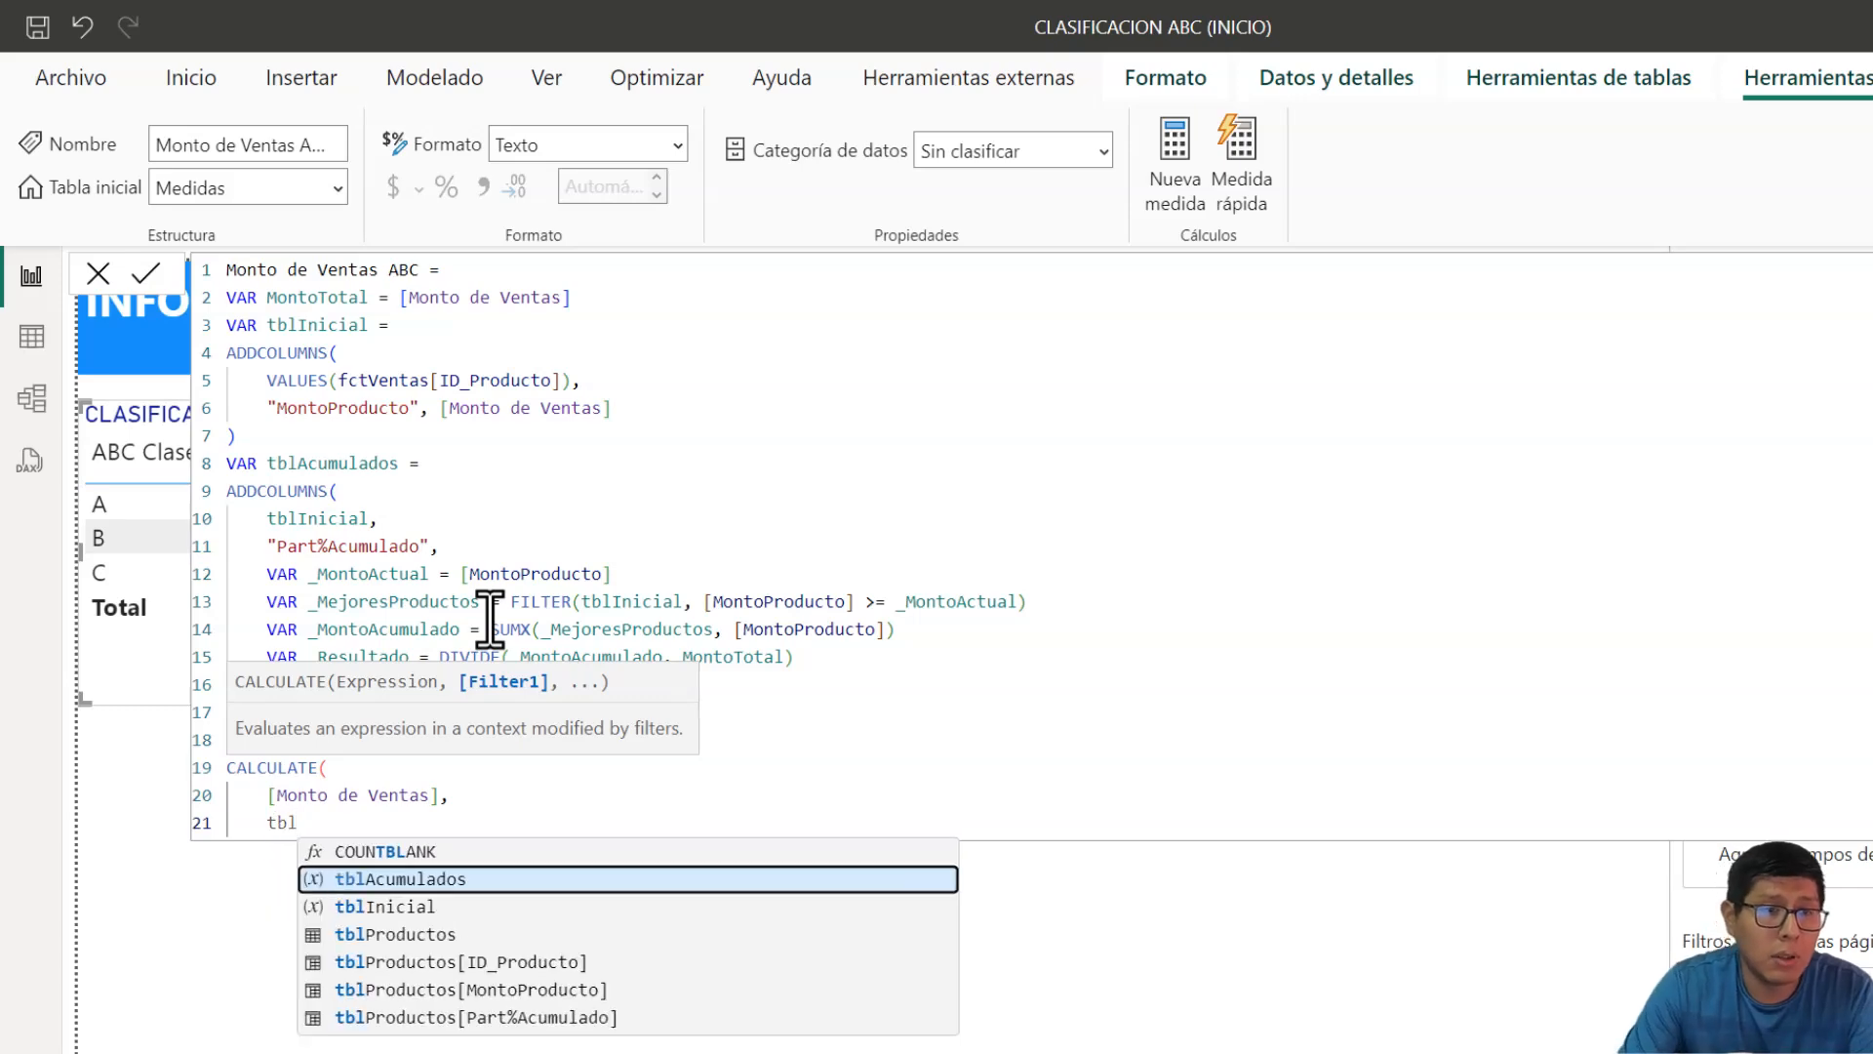
key(Tab)
key(shift+Return)
text())
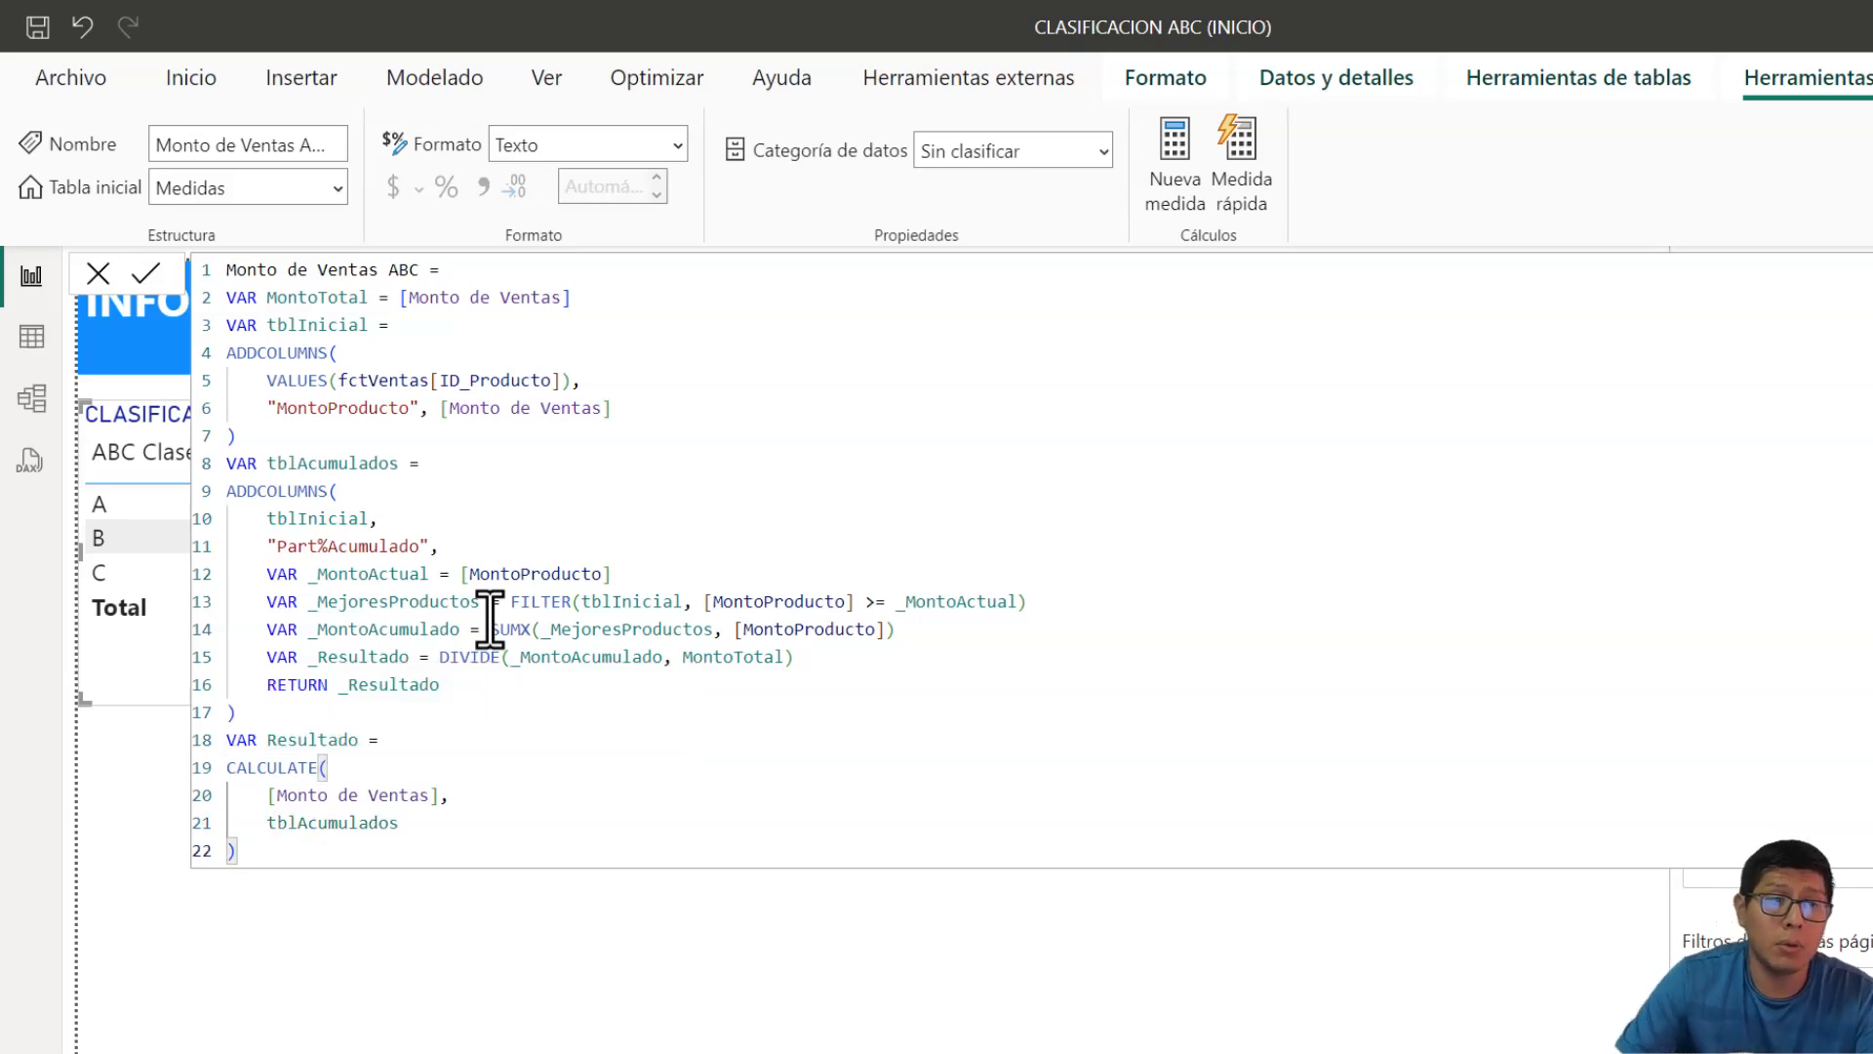
- End the Monto de Ventas ABC measure with RETURN Resultado and commit it
key(shift+Return)
text(r)
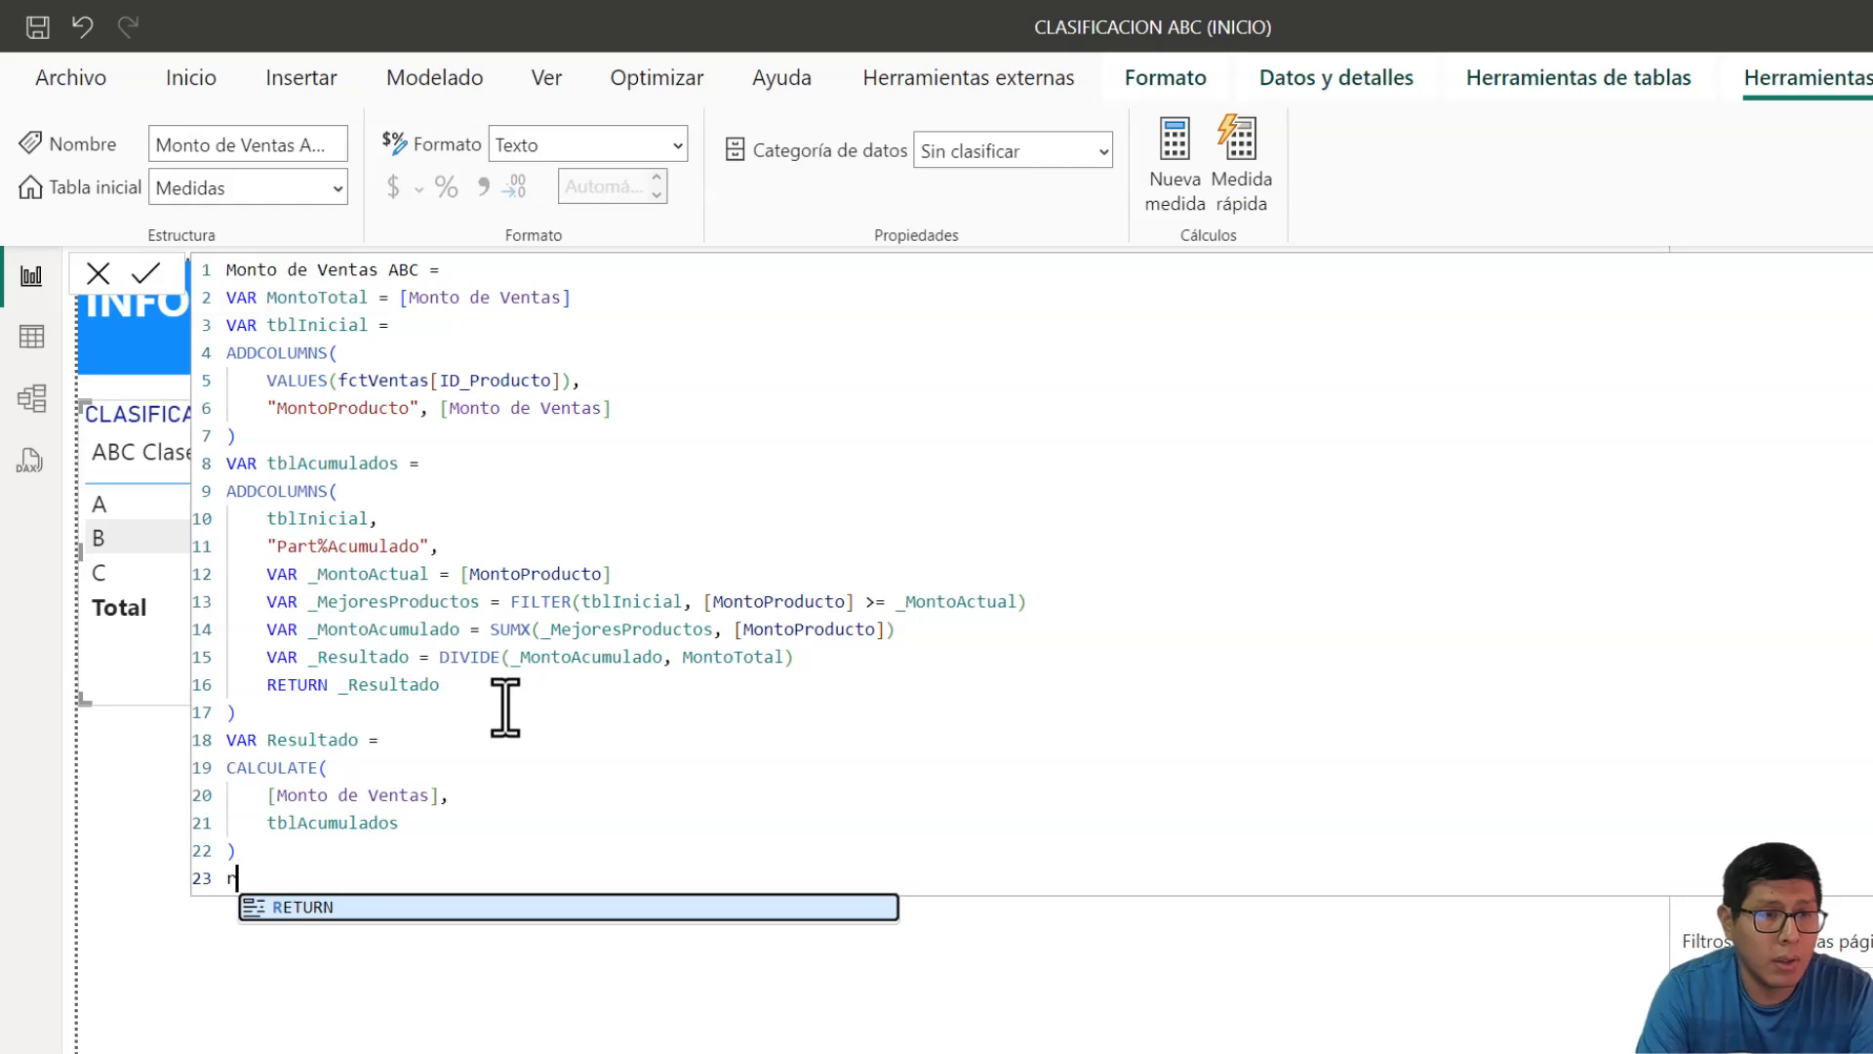
text(e)
key(Tab)
text(Res)
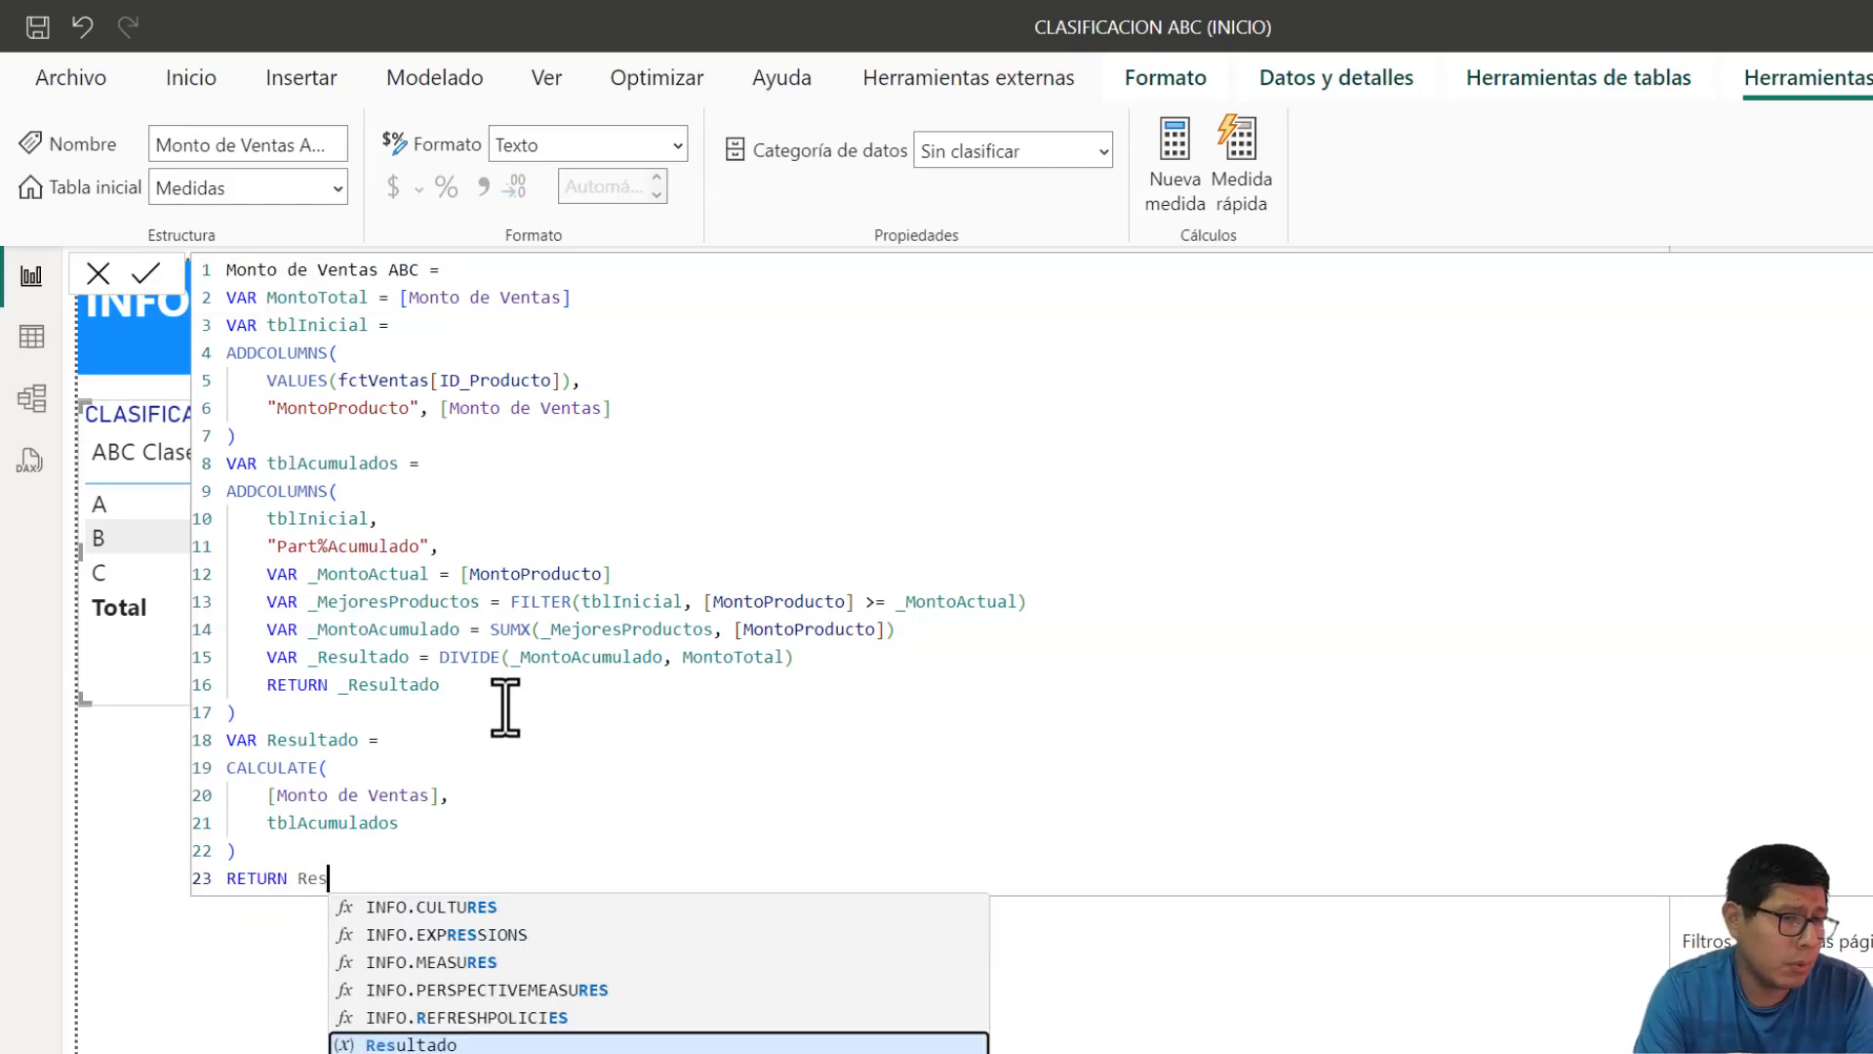
key(Tab)
key(Return)
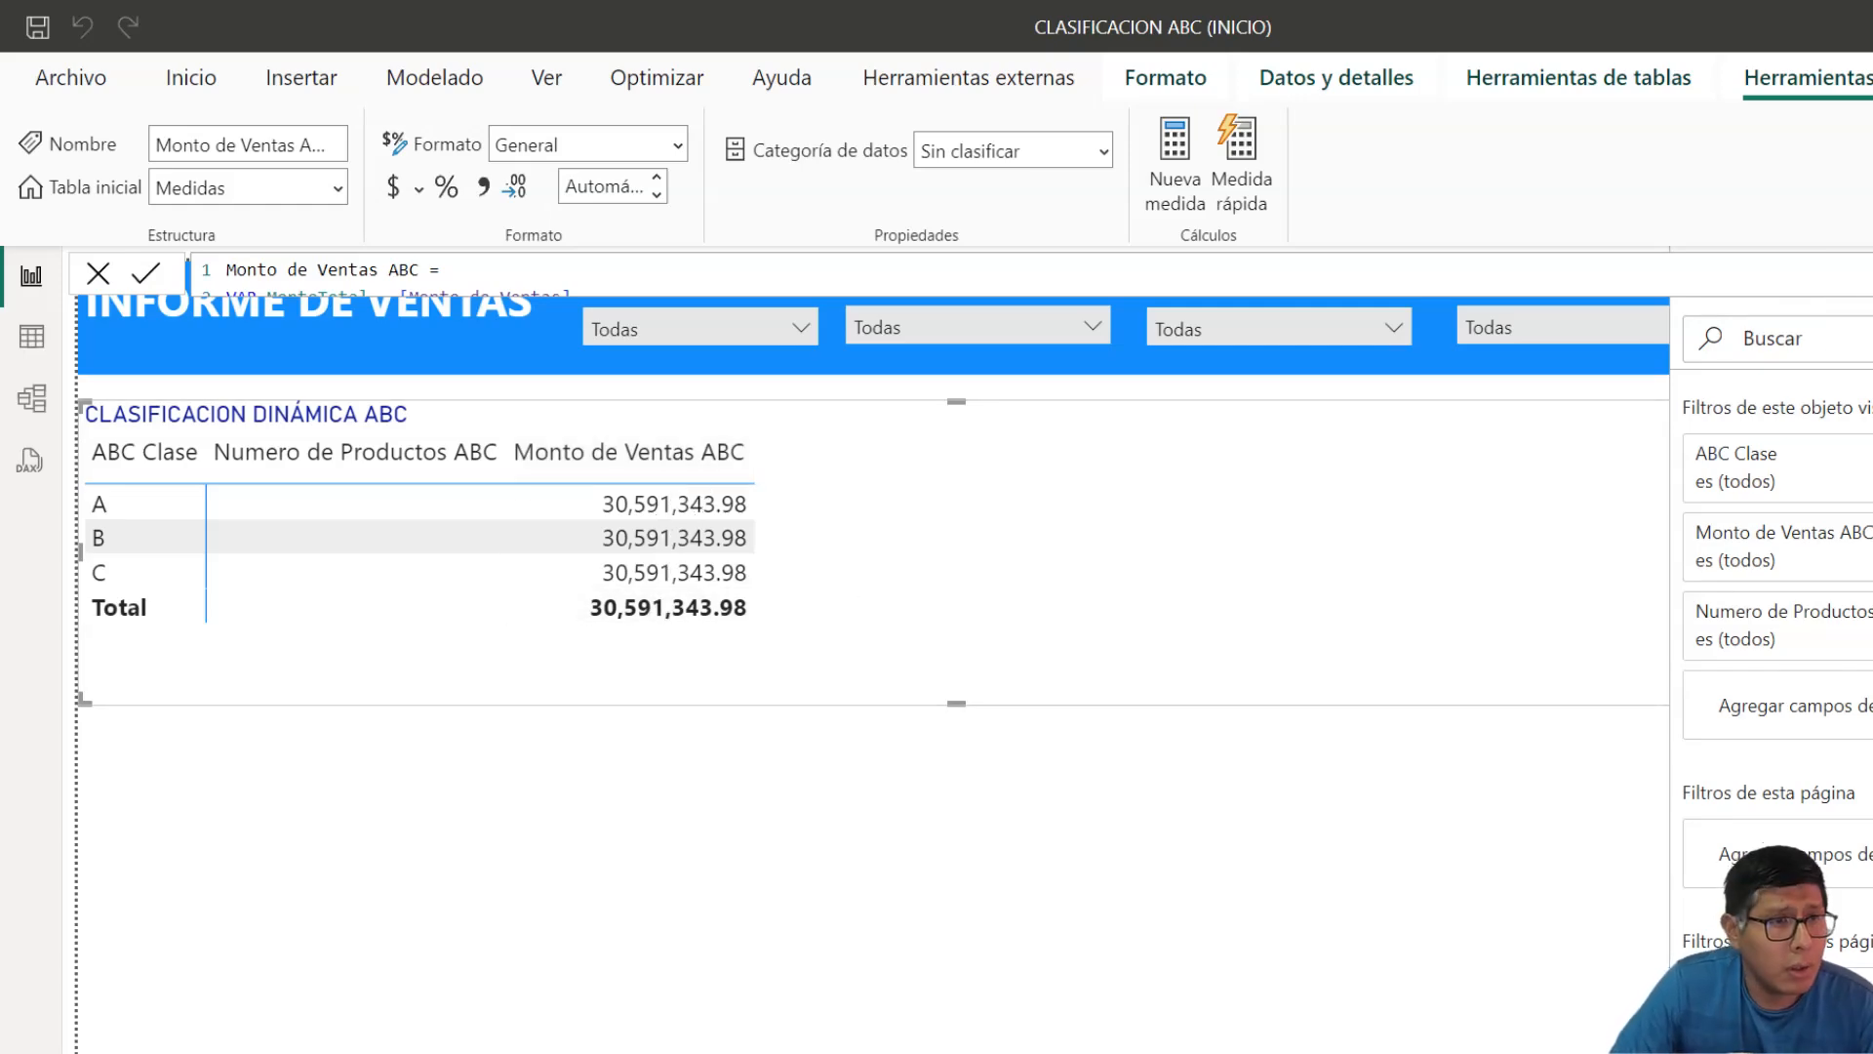
- Add a ValorMaximo variable at the start of the Monto de Ventas ABC measure, defined as MAX(auxABC_Clase[Limite Superior])
click(1870, 272)
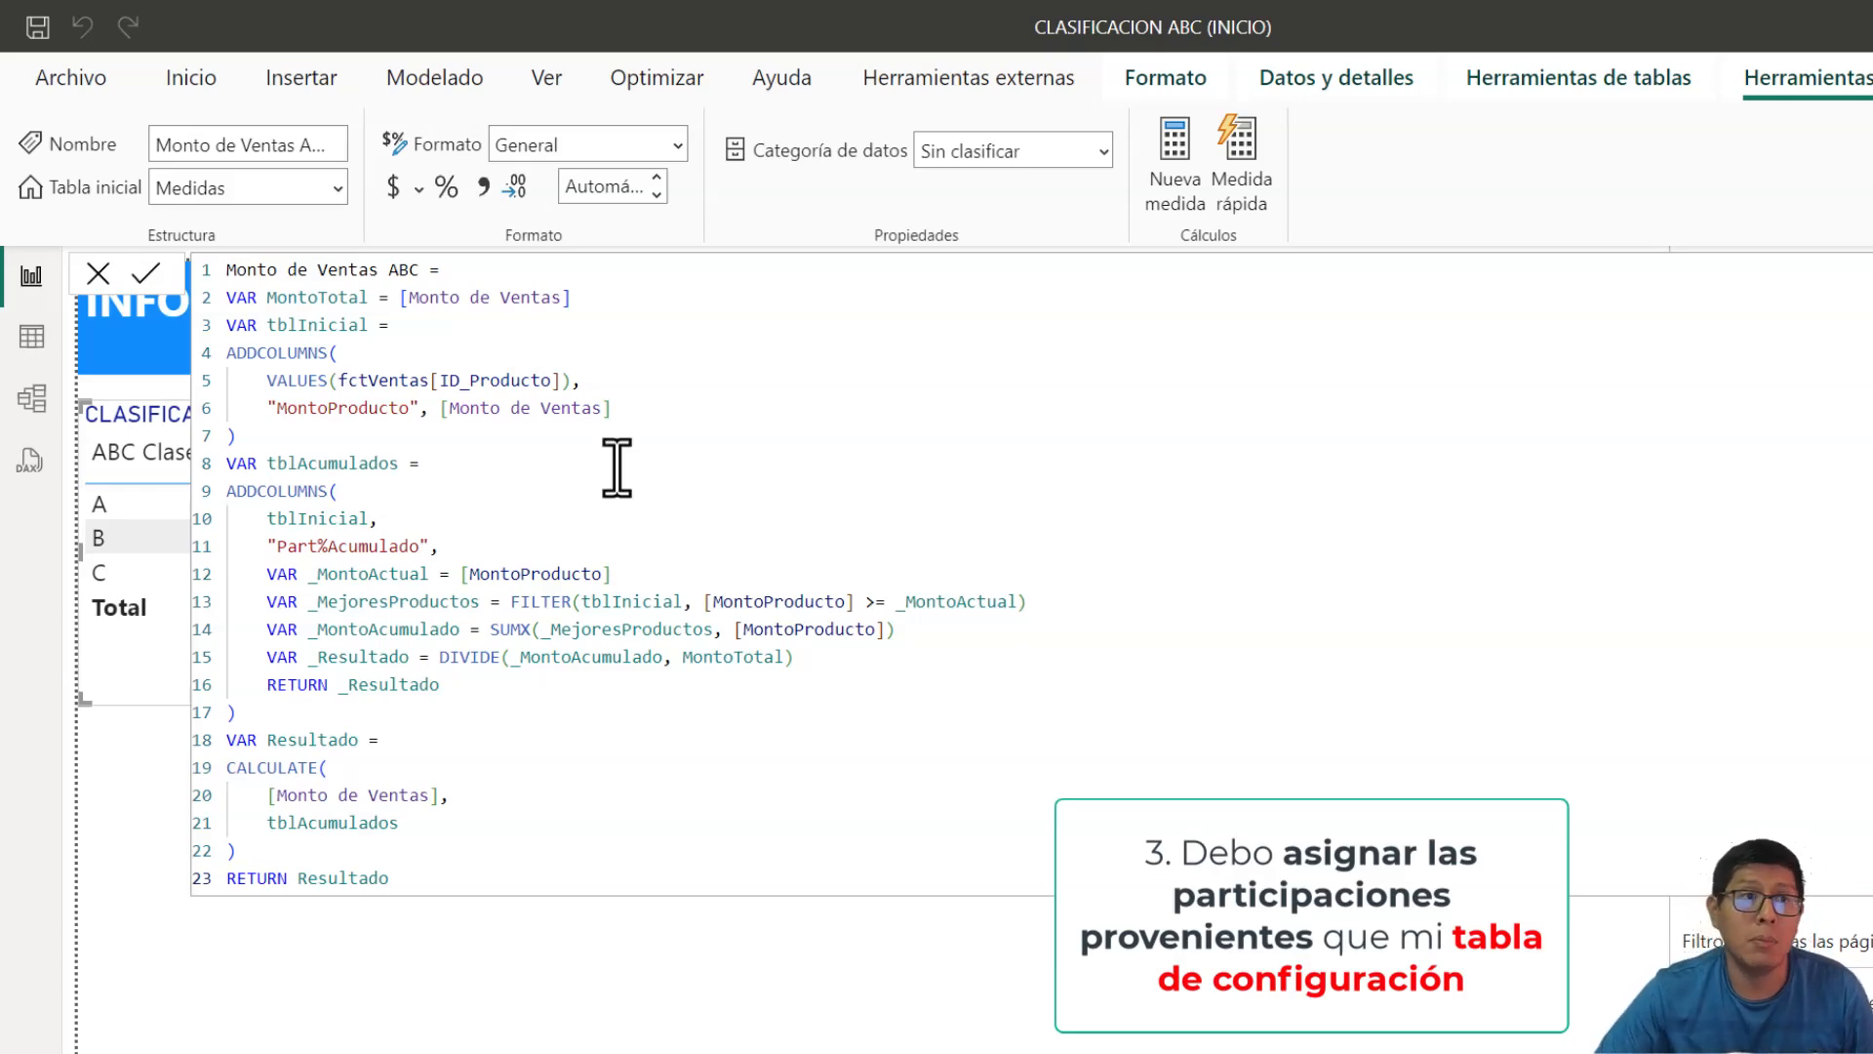
key(Return)
text(V)
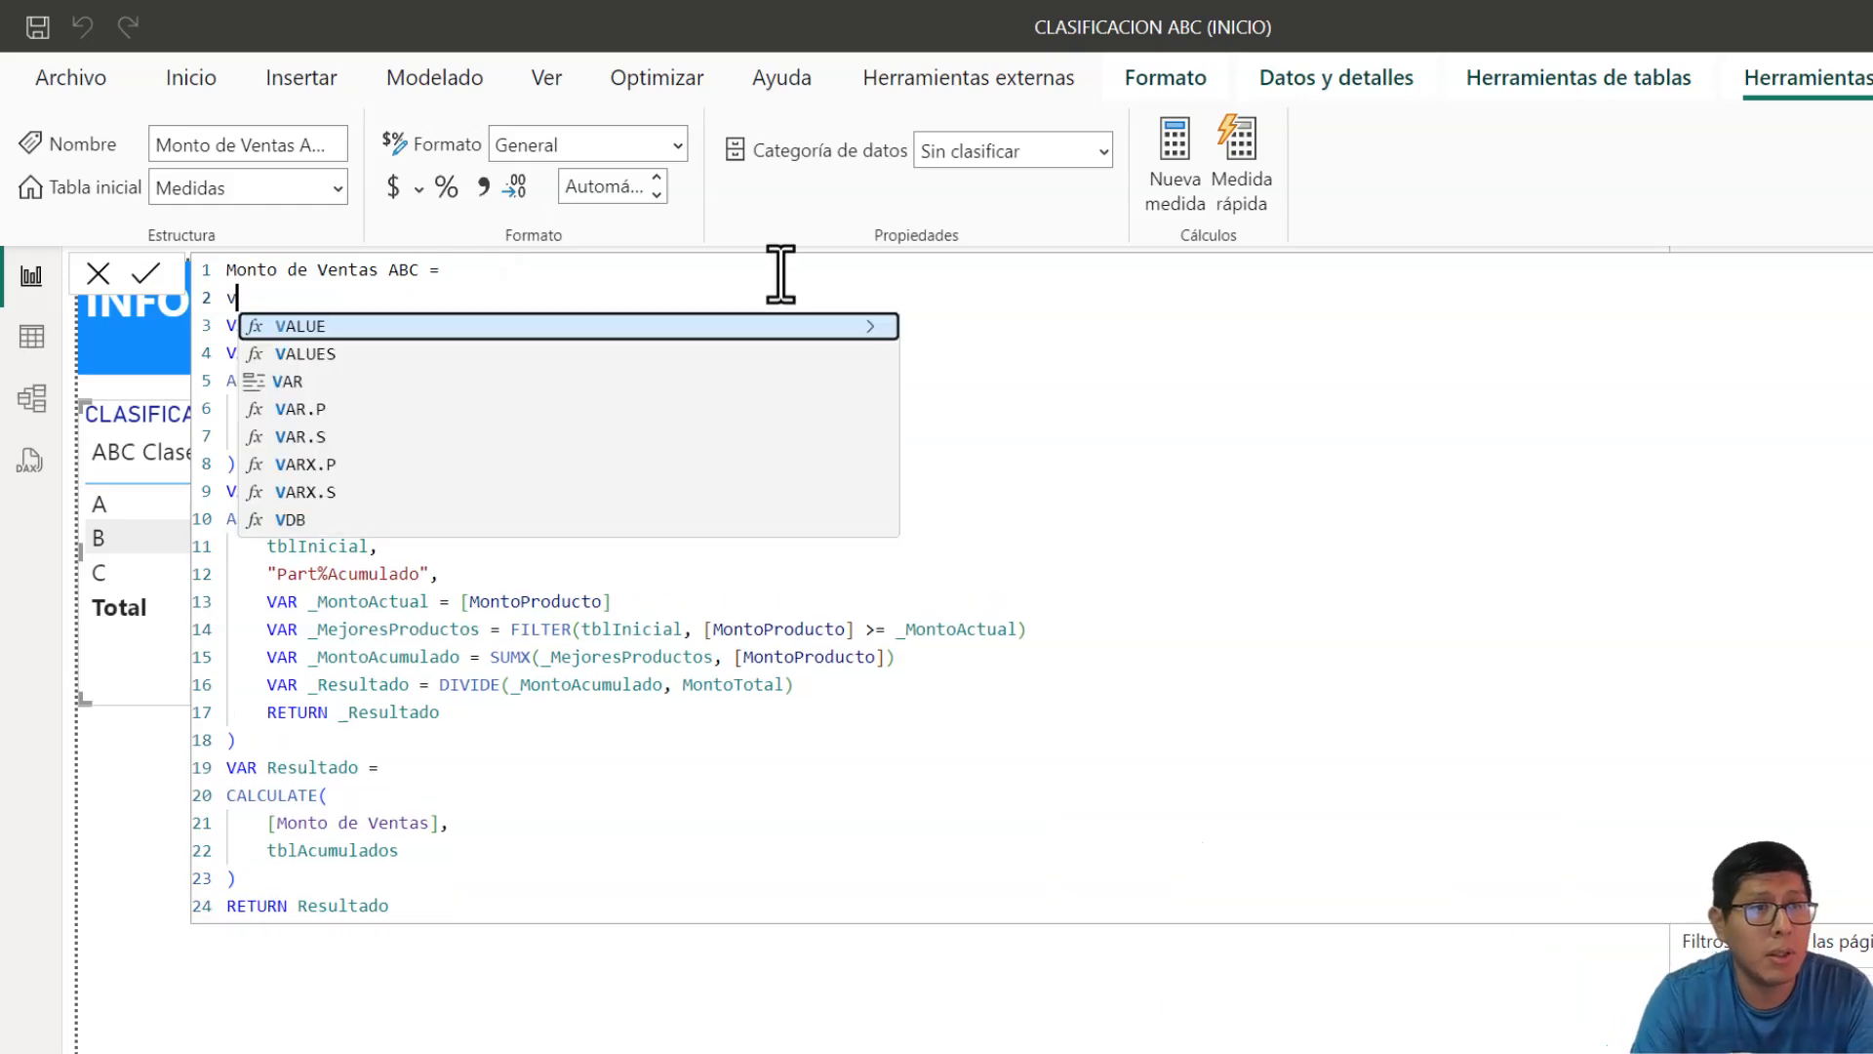
text(AR Val)
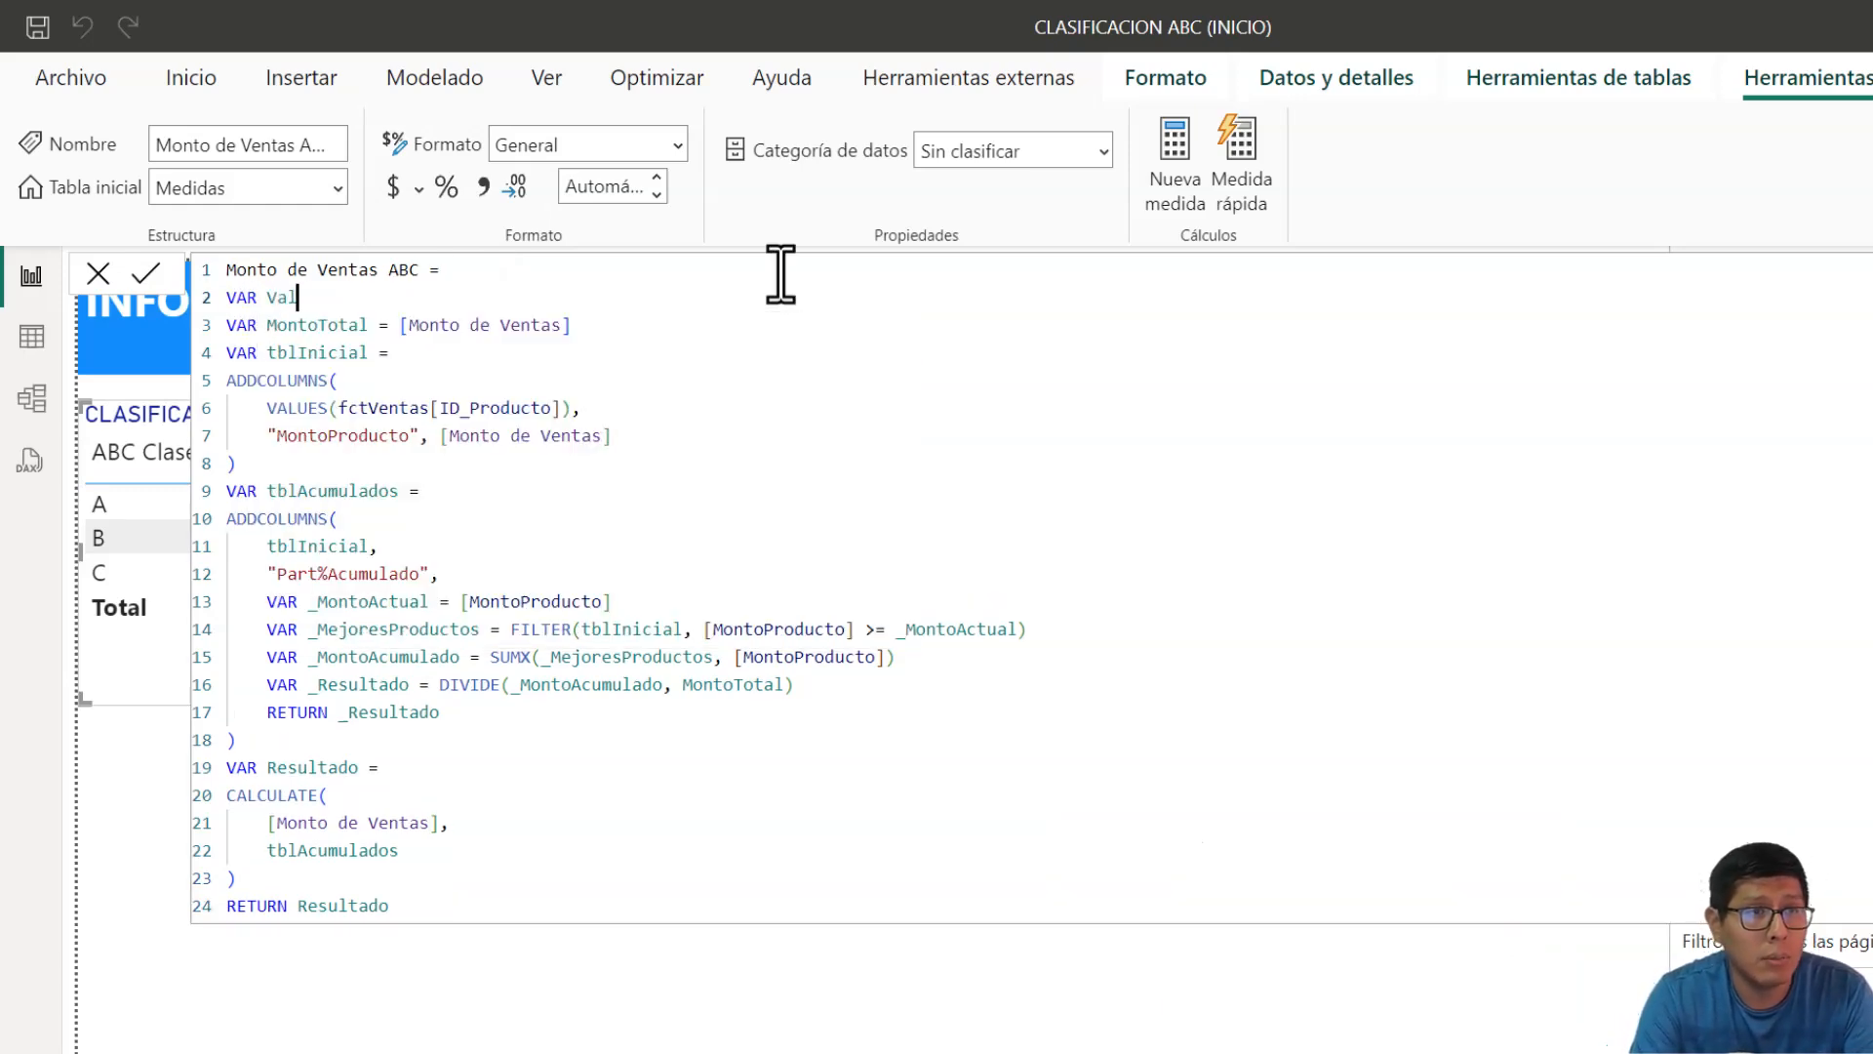
text(orMaximo = )
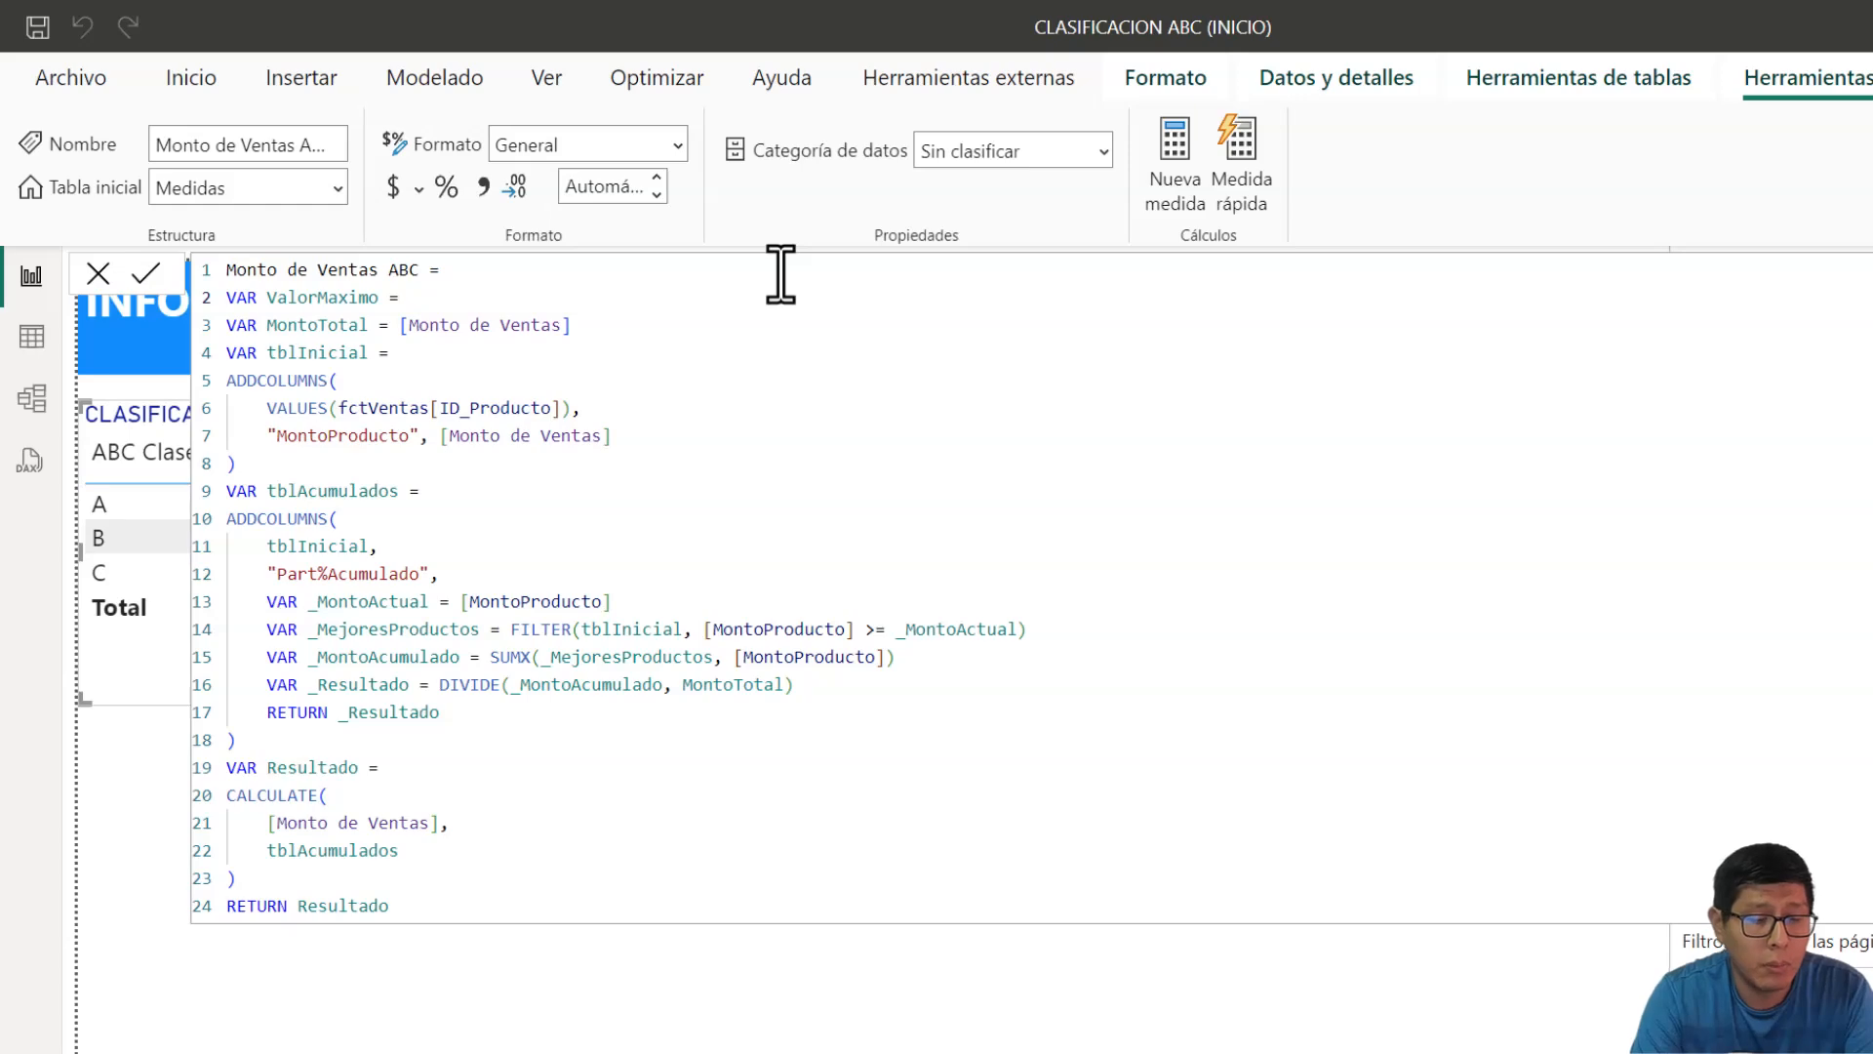
text(MAX(inter)
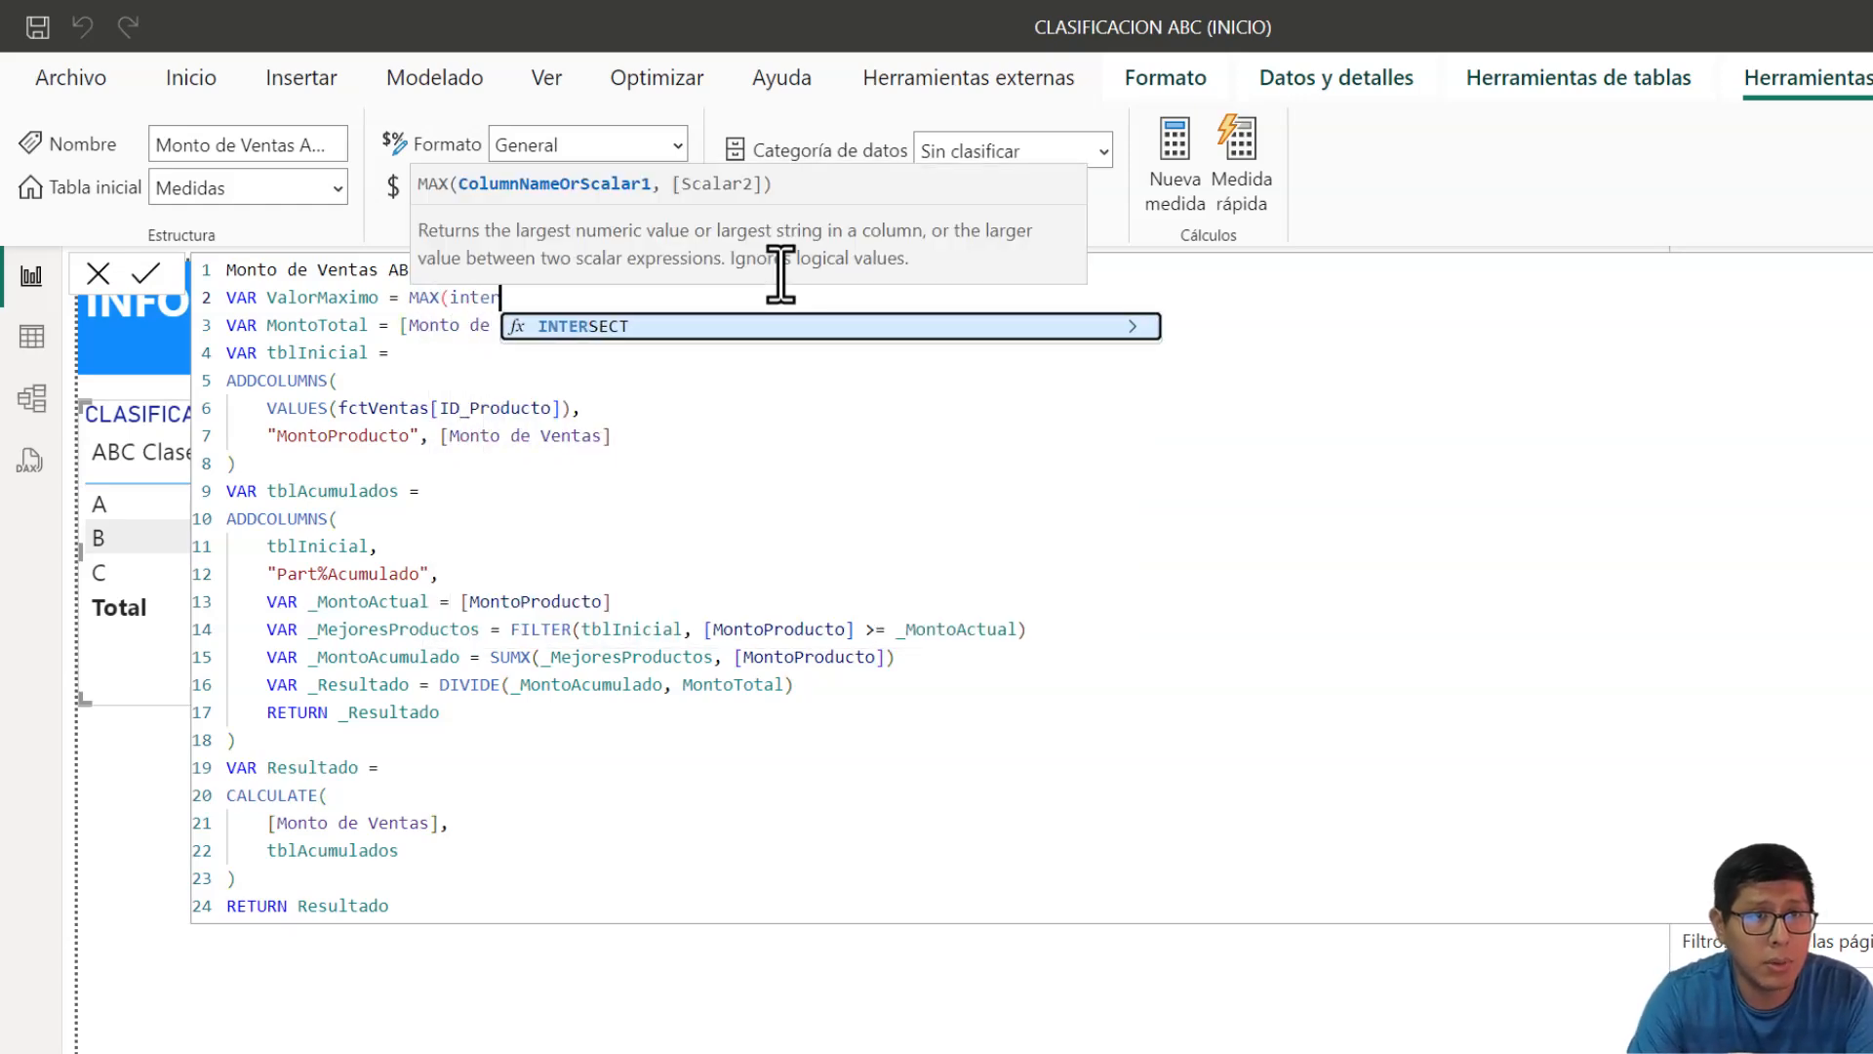
key(BackSpace)
key(BackSpace)
key(BackSpace)
key(BackSpace)
key(BackSpace)
text(aux)
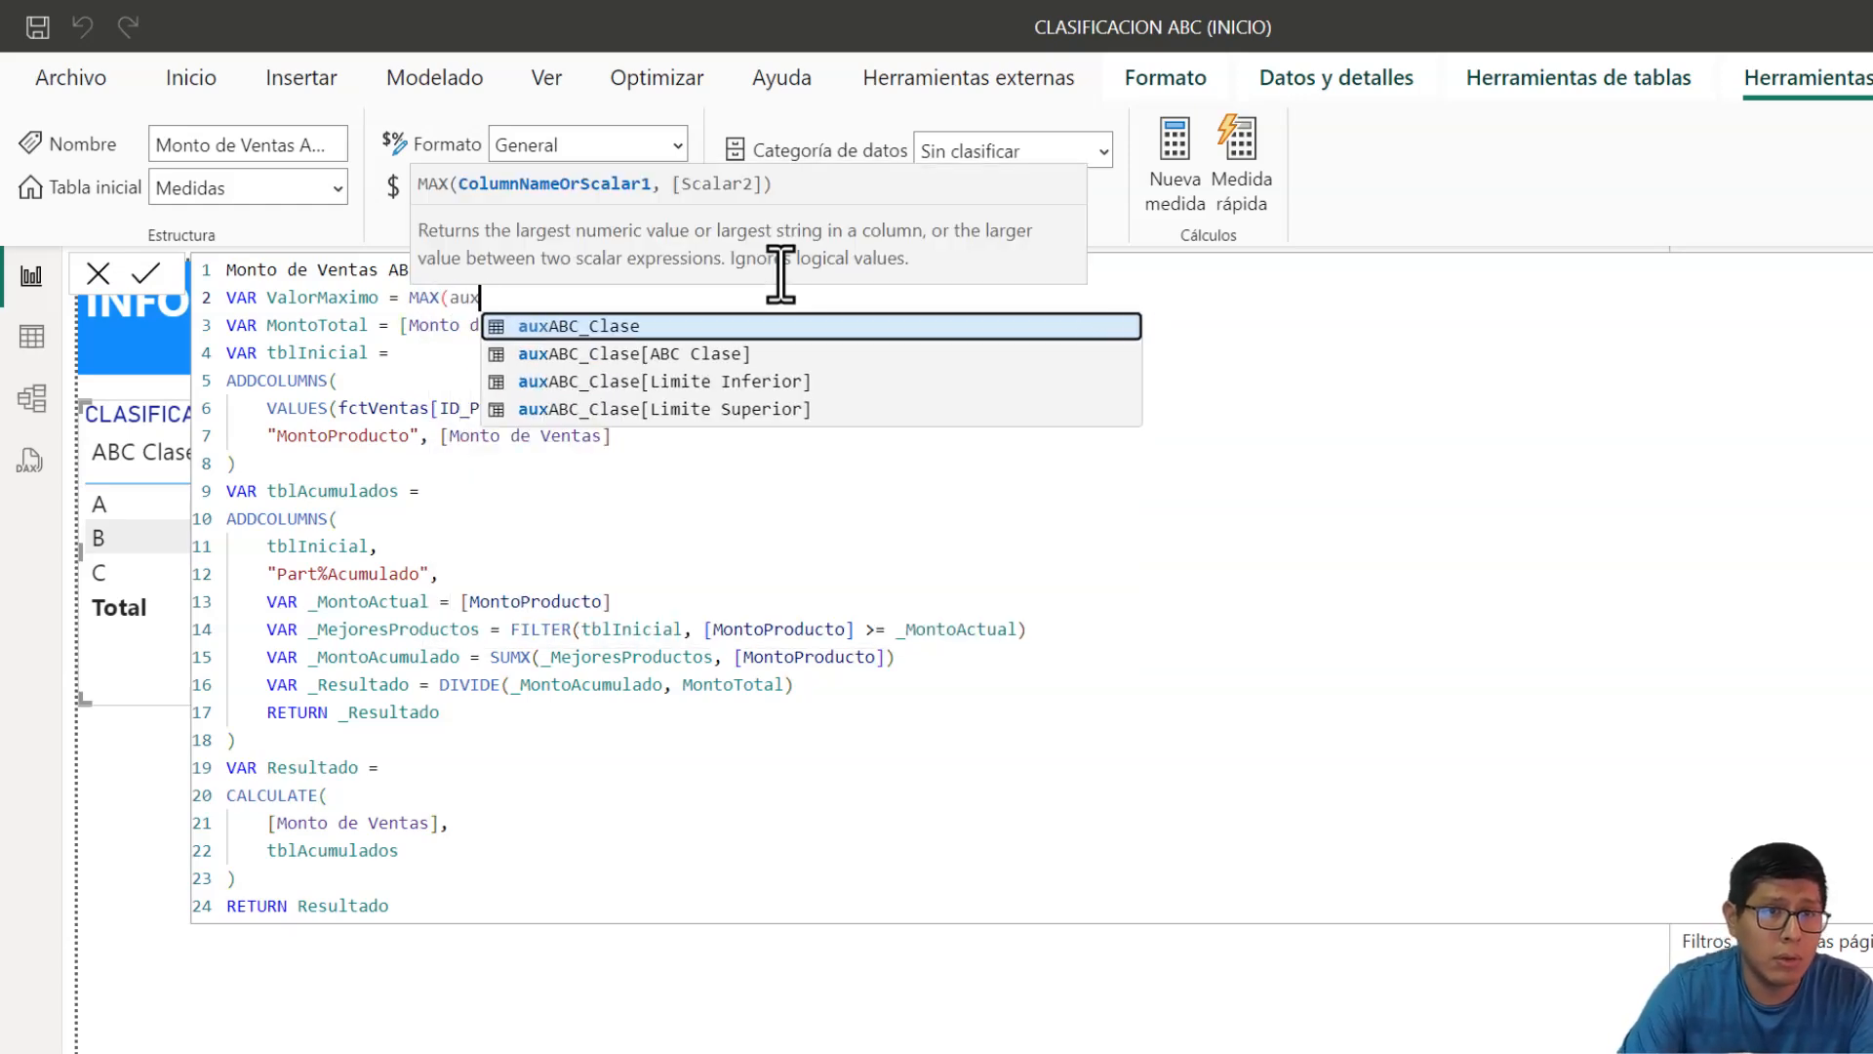
key(Down)
key(Down)
key(Down)
key(Tab)
text())
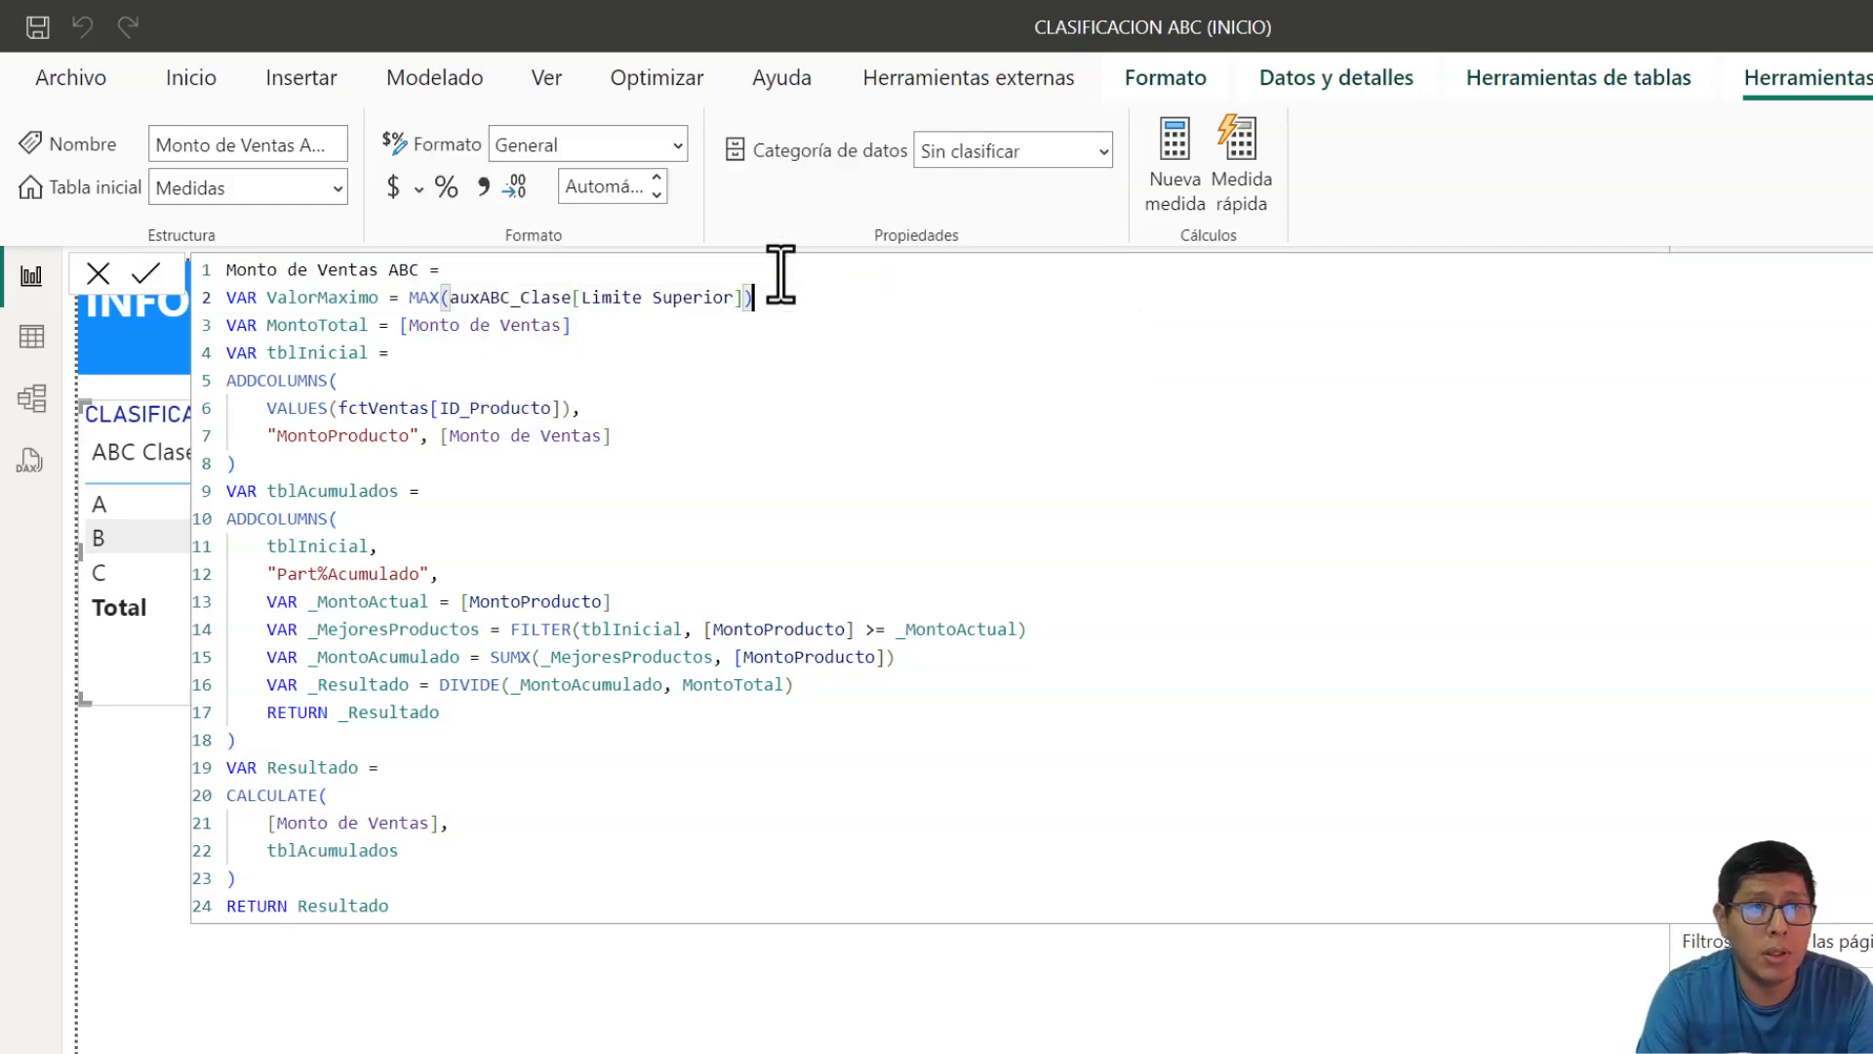
- Add a ValorMinimo variable below ValorMaximo, defined as MIN(auxABC_Clase[Limite Inferior])
key(Return)
text(V)
key(Tab)
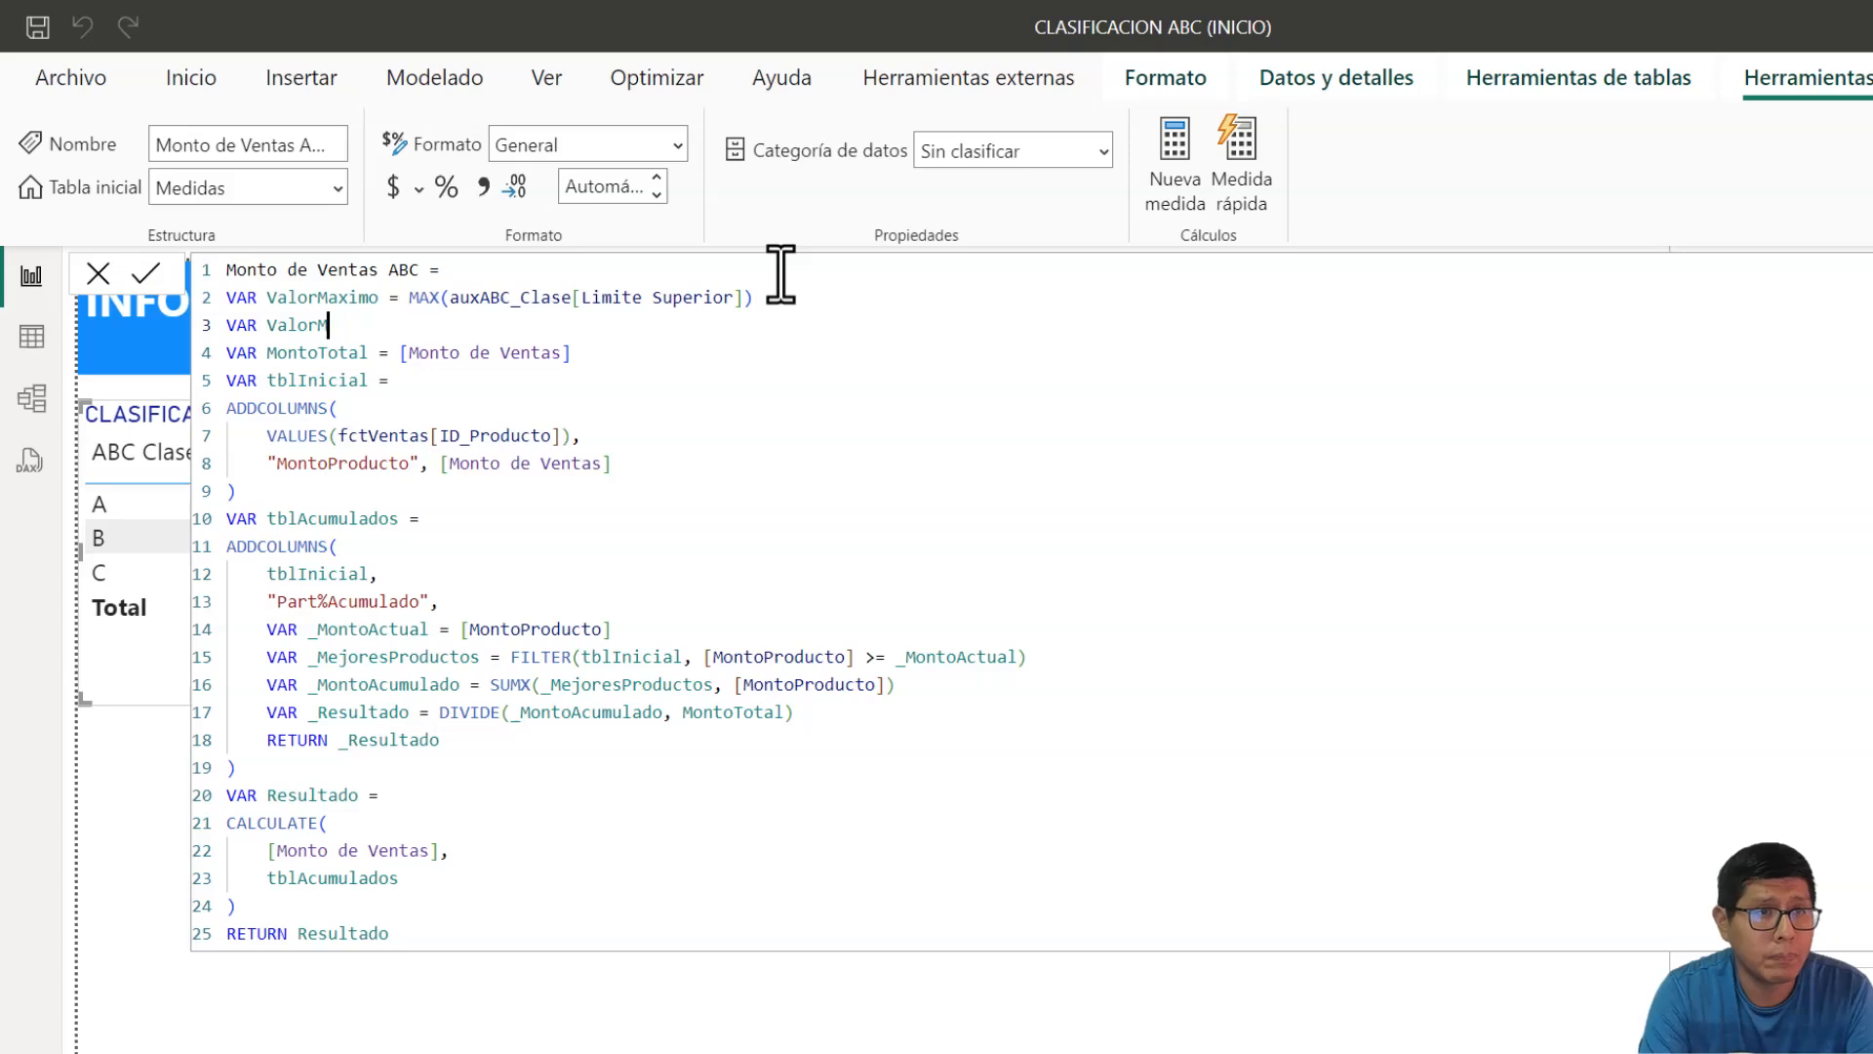
text(ValorMinimo = )
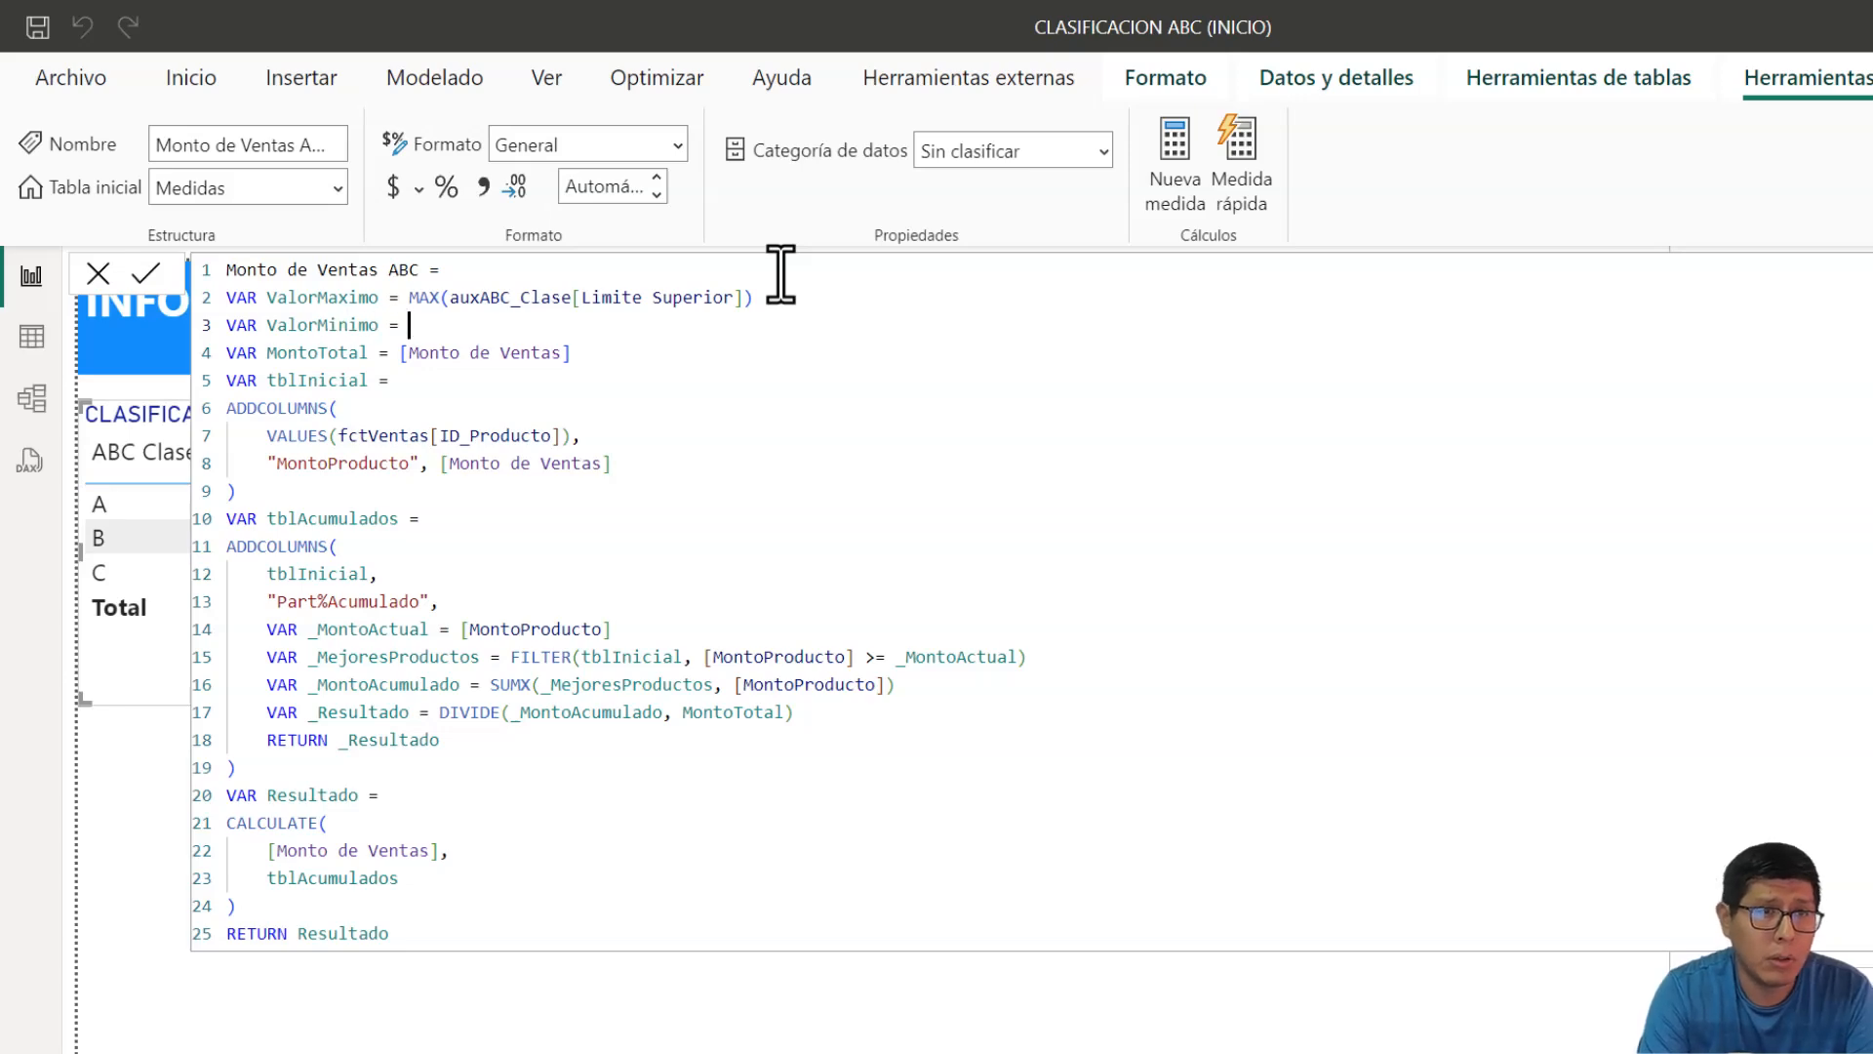
text(MIN(AU)
key(Down)
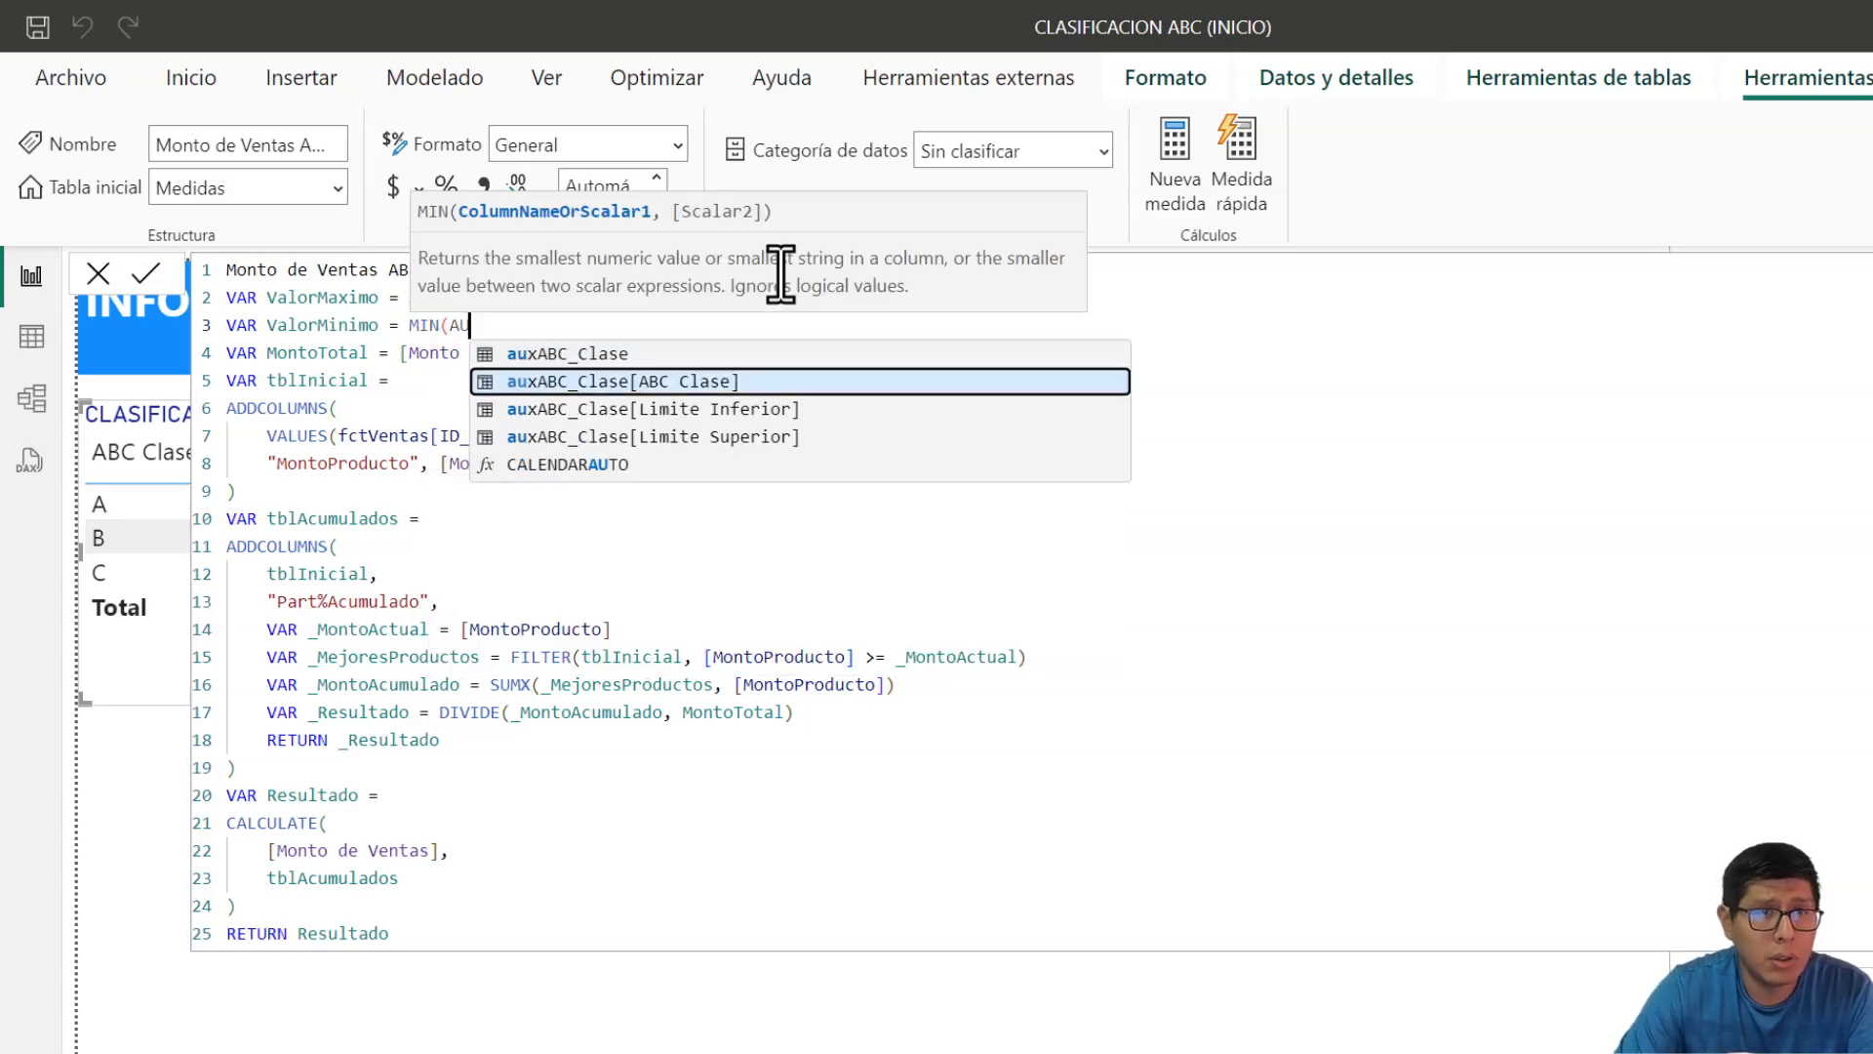
key(Down)
key(Tab)
text())
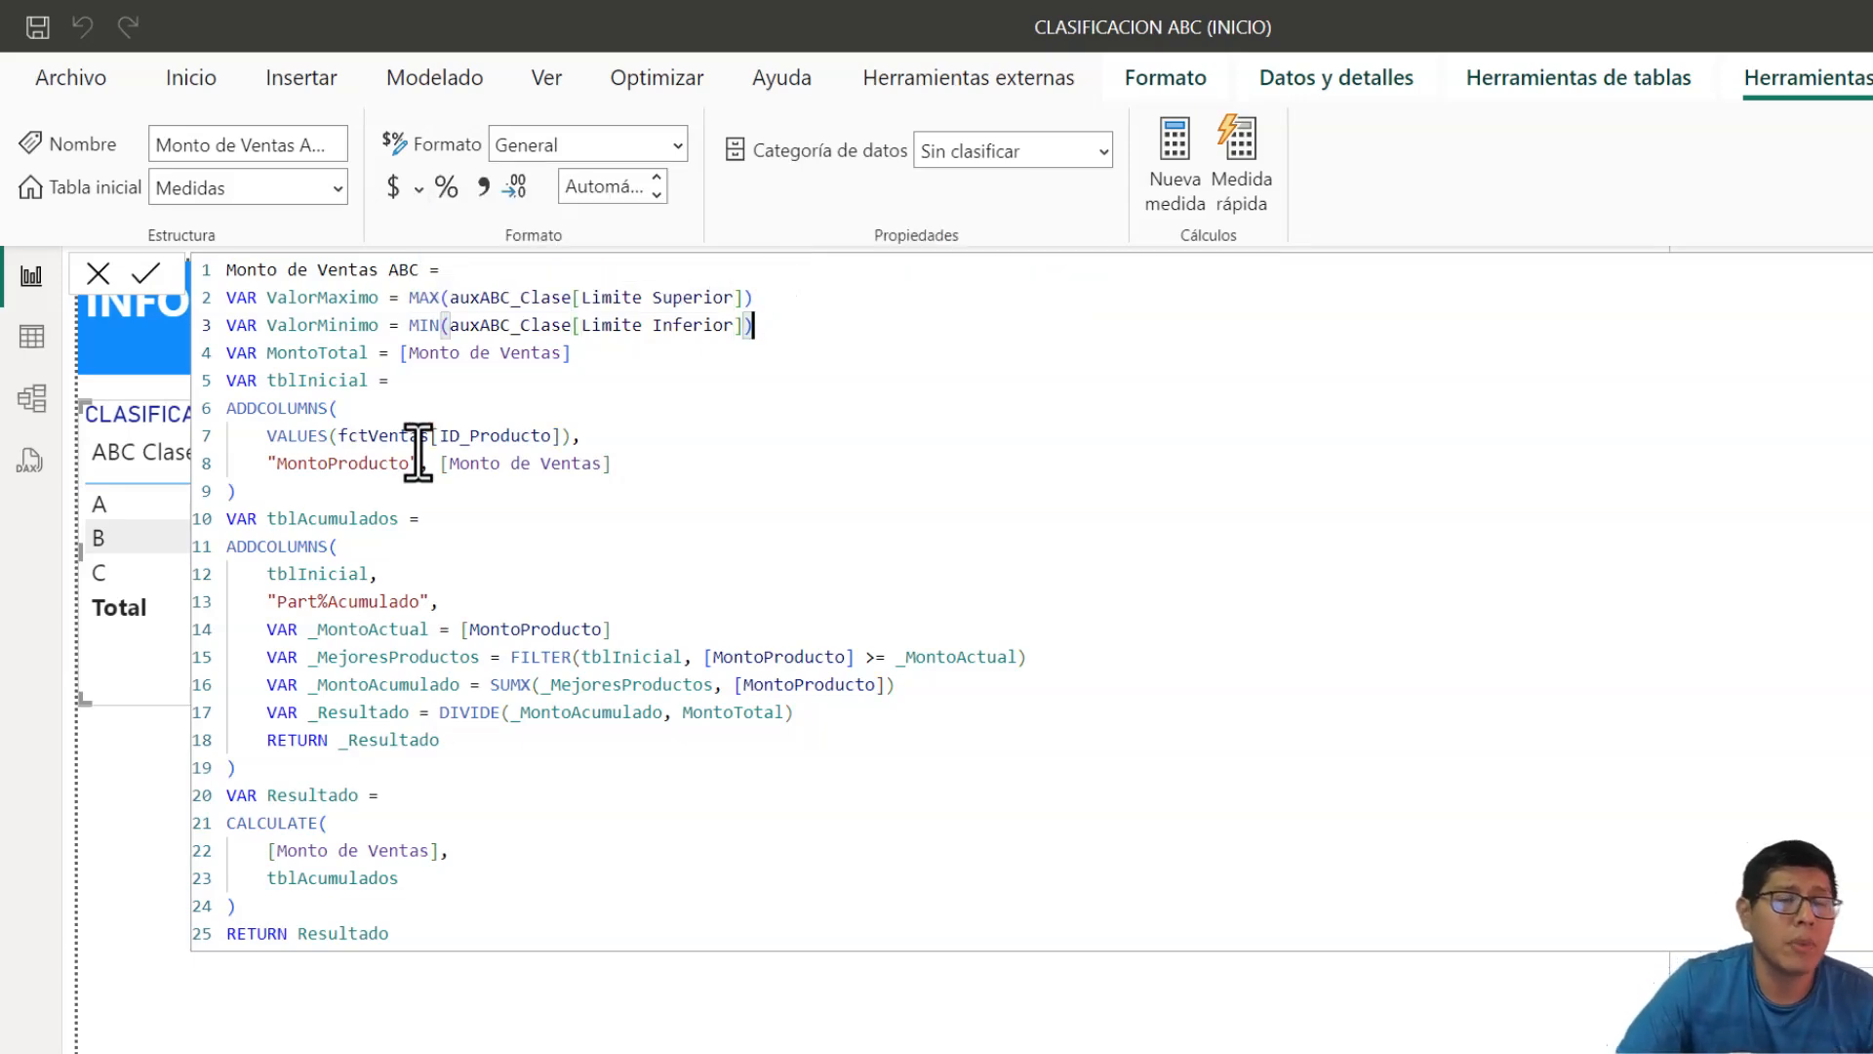
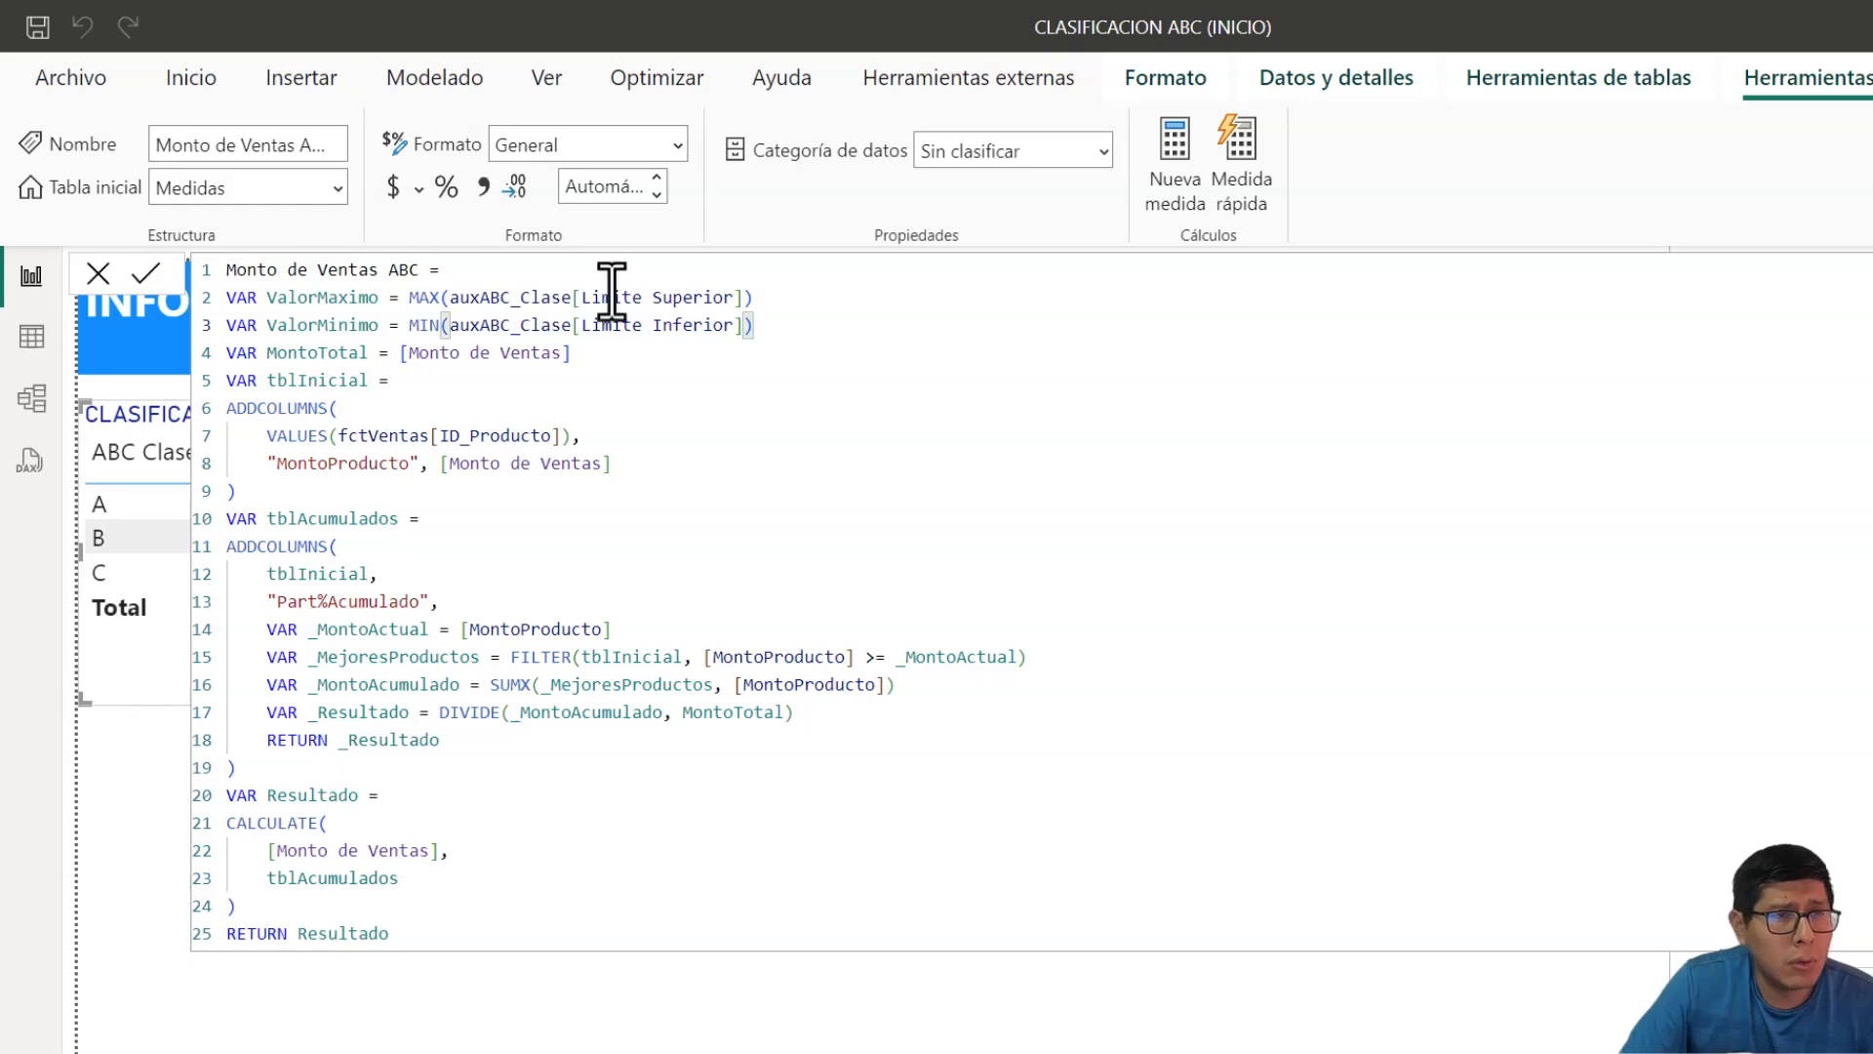
- Open a FILTER function around tblAcumulados inside the Resultado CALCULATE and indent the table name as its first argument
click(488, 852)
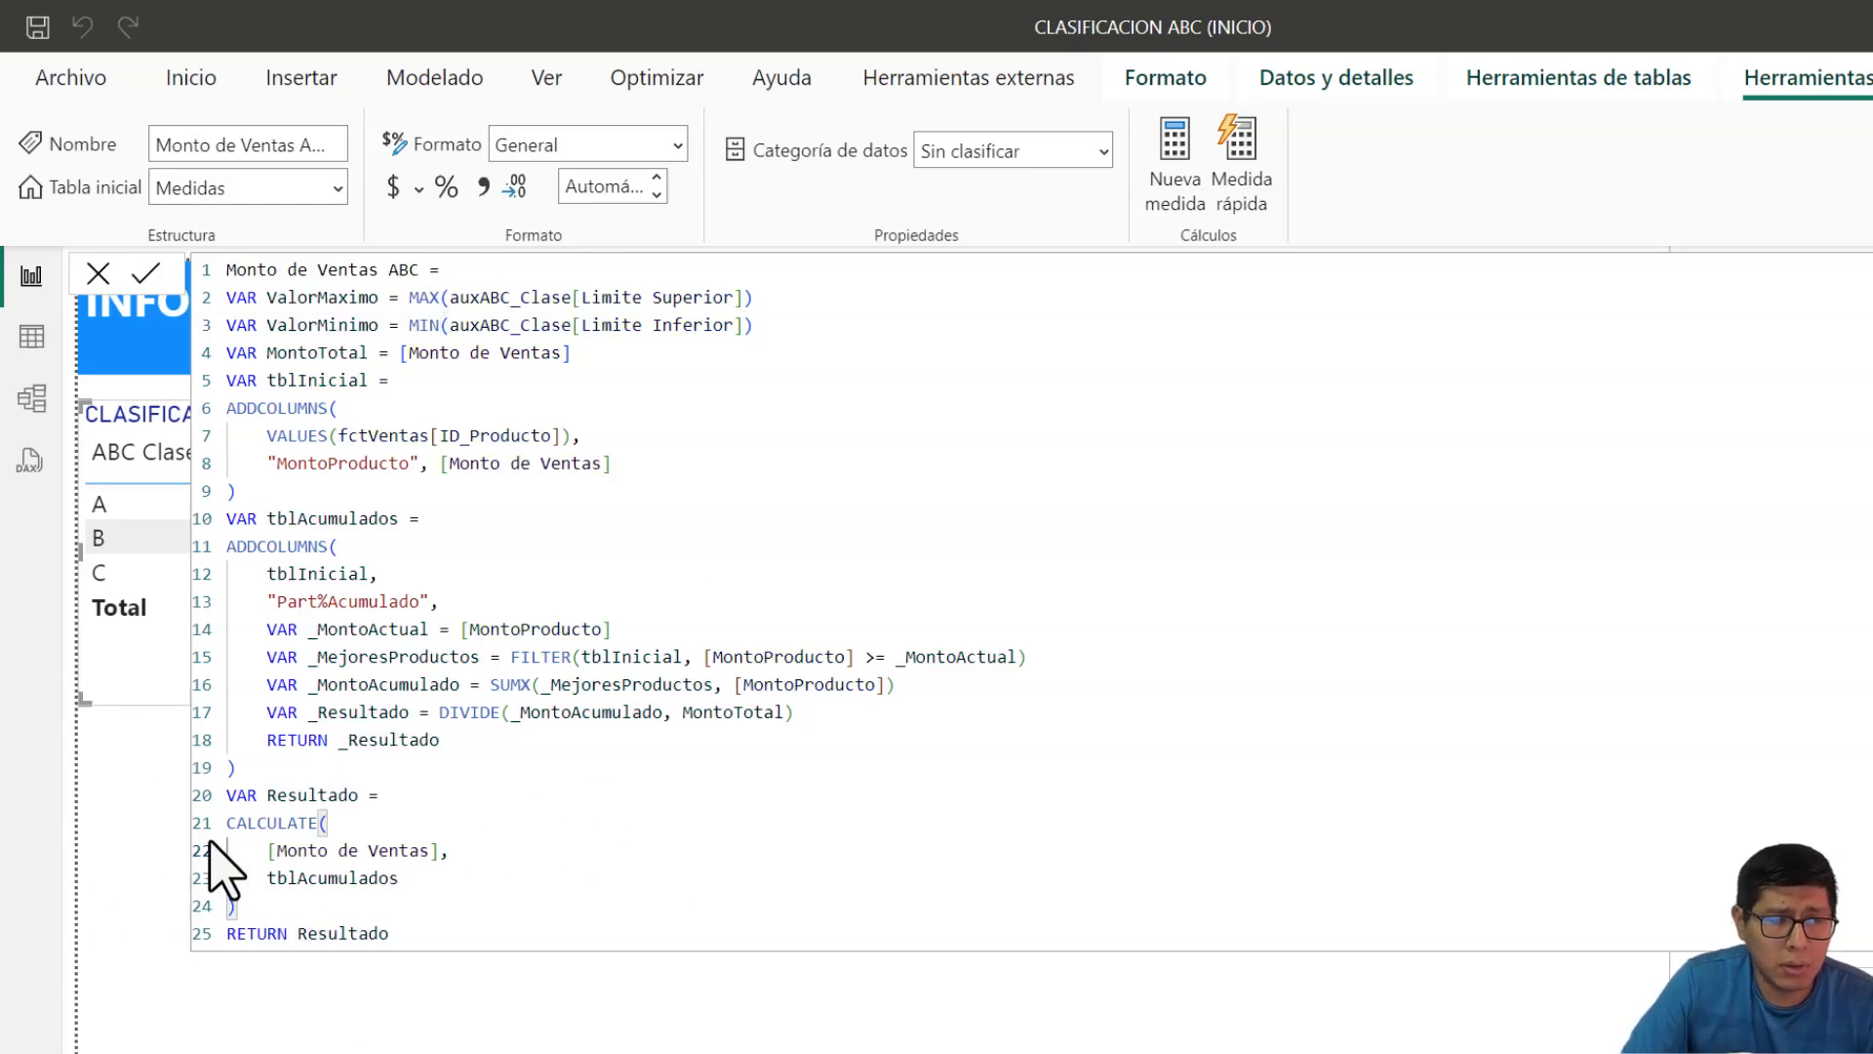
drag(281, 886, 401, 887)
click(403, 887)
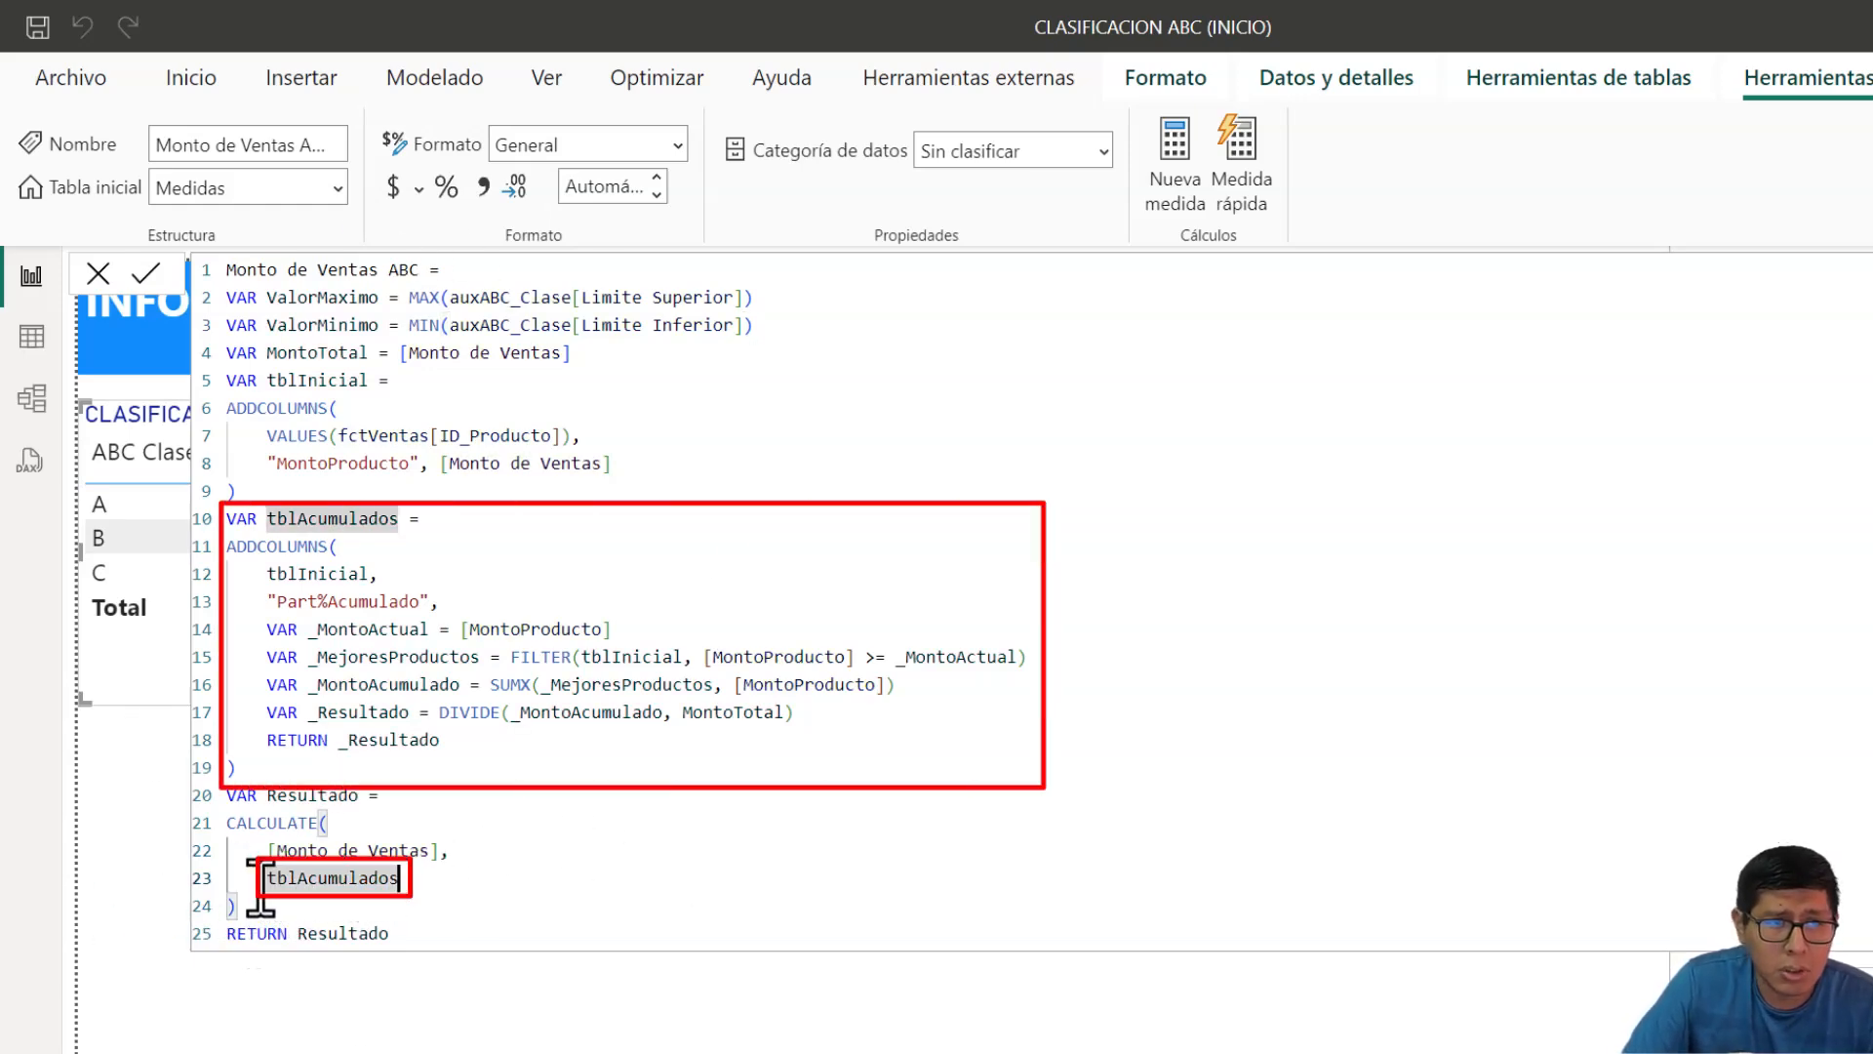
drag(260, 886, 475, 885)
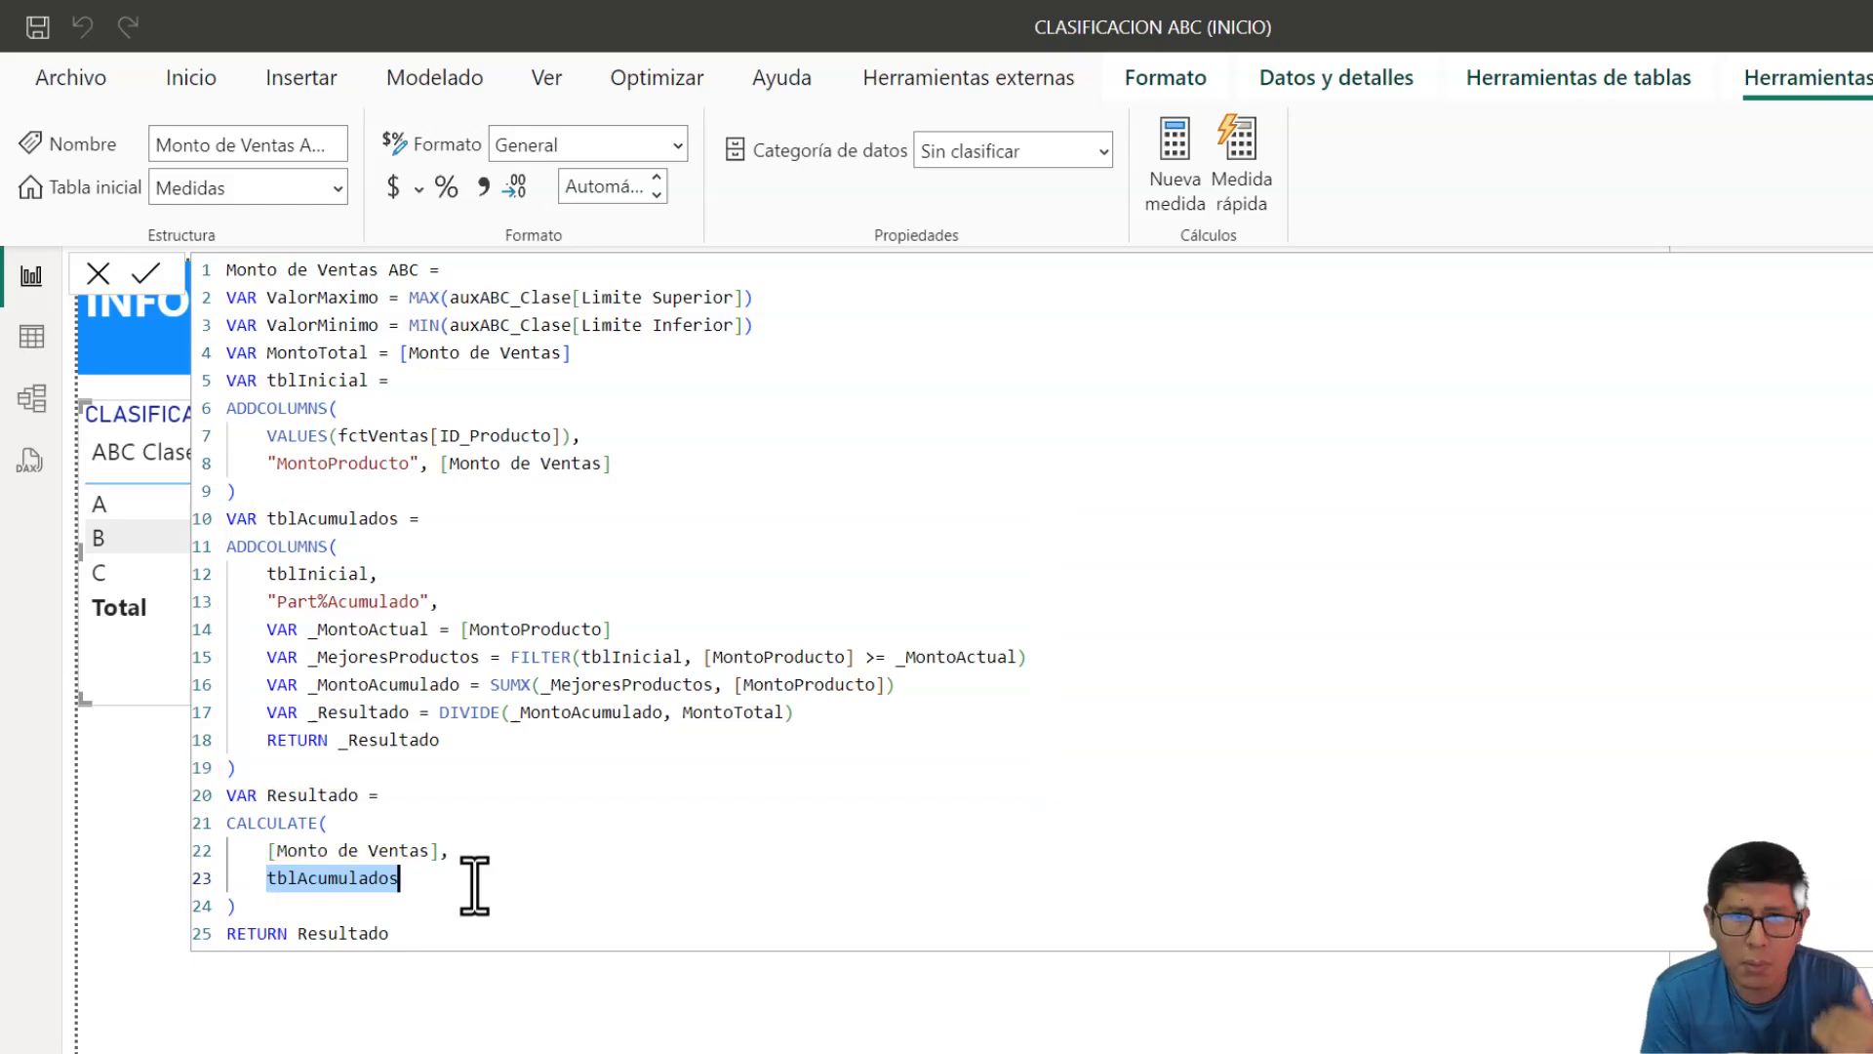
click(536, 852)
key(Return)
text(f)
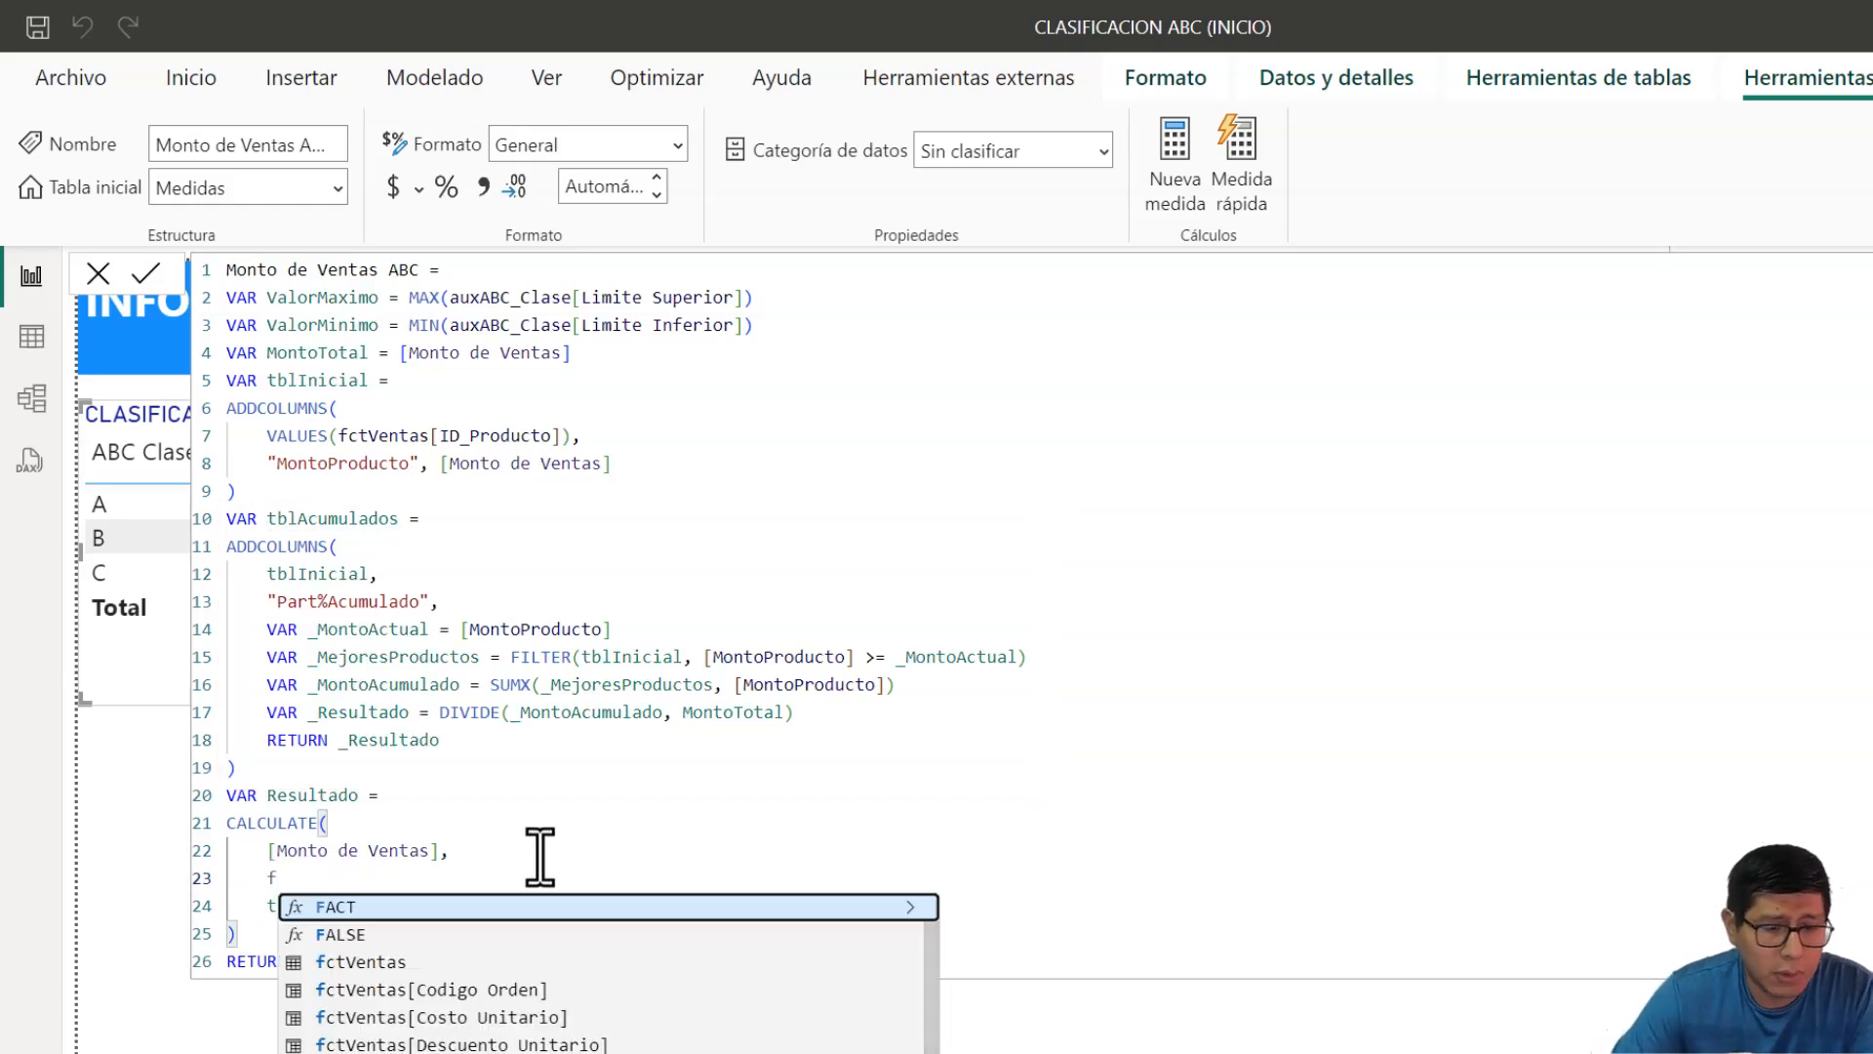
text(ilter)
key(Tab)
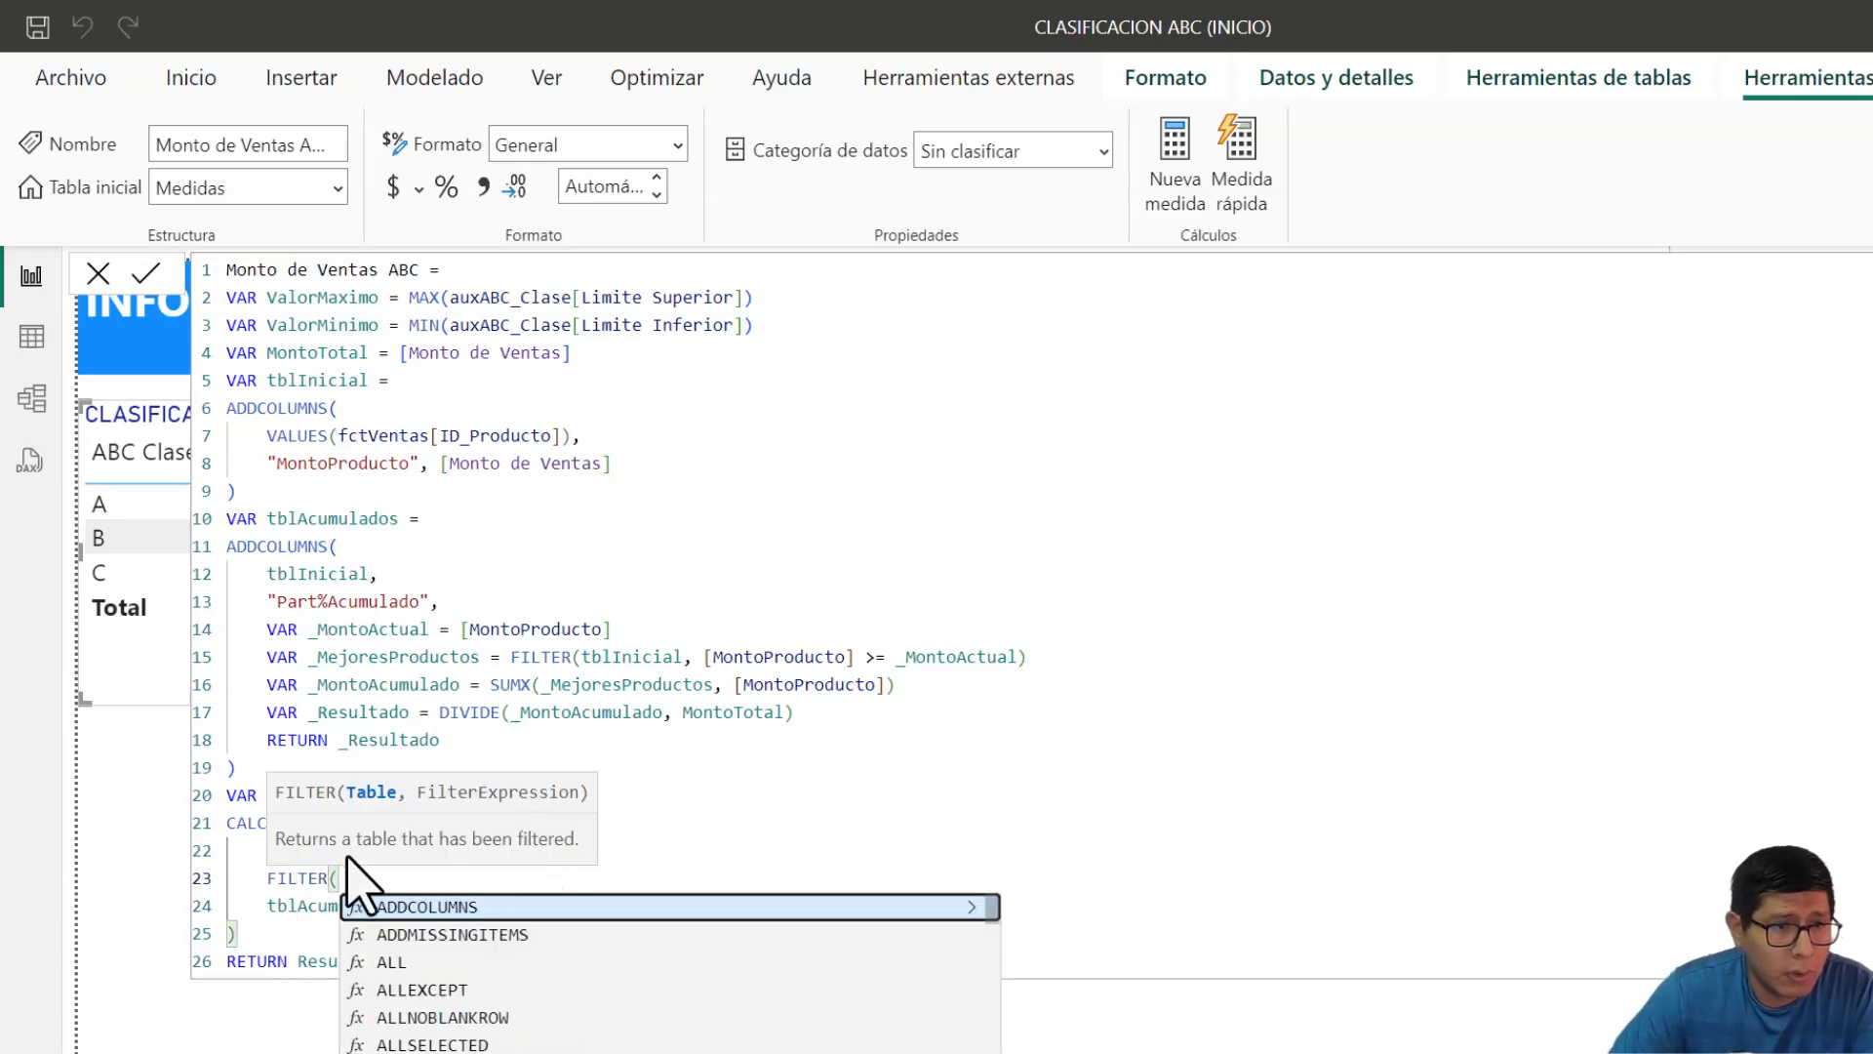
click(262, 900)
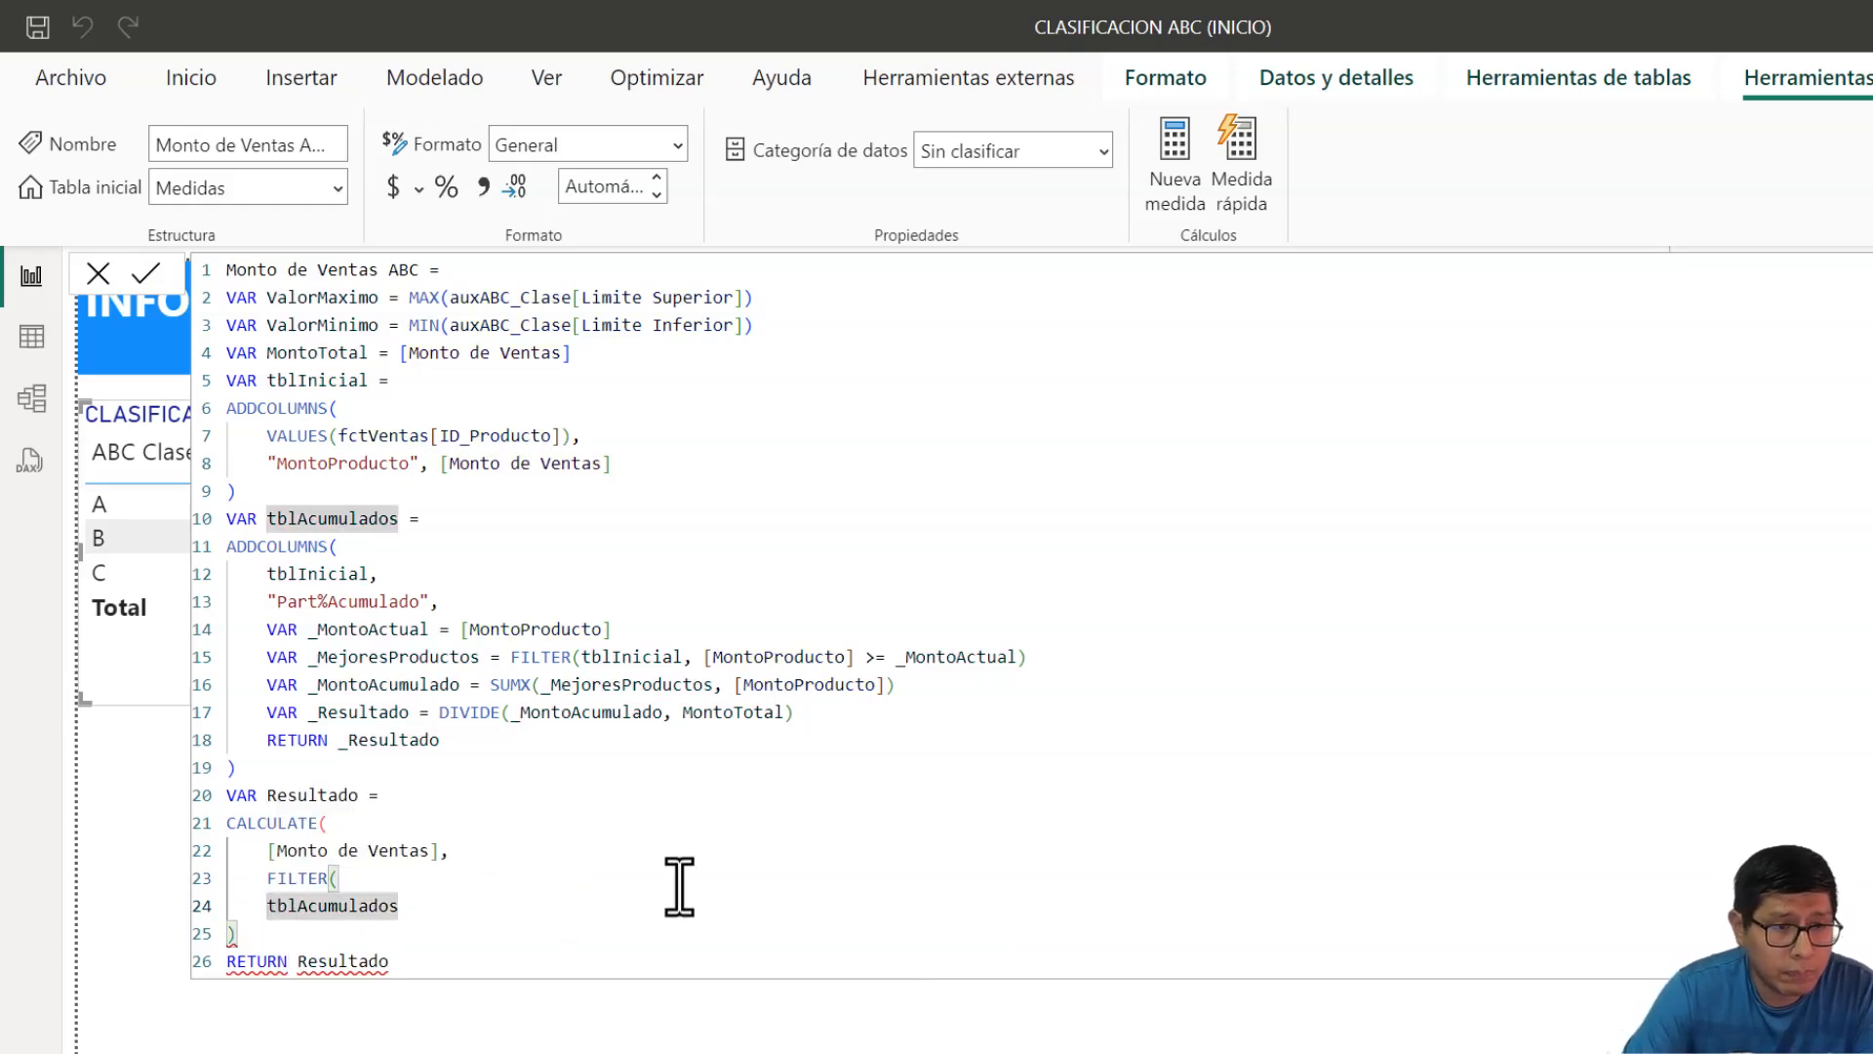
key(Tab)
key(End)
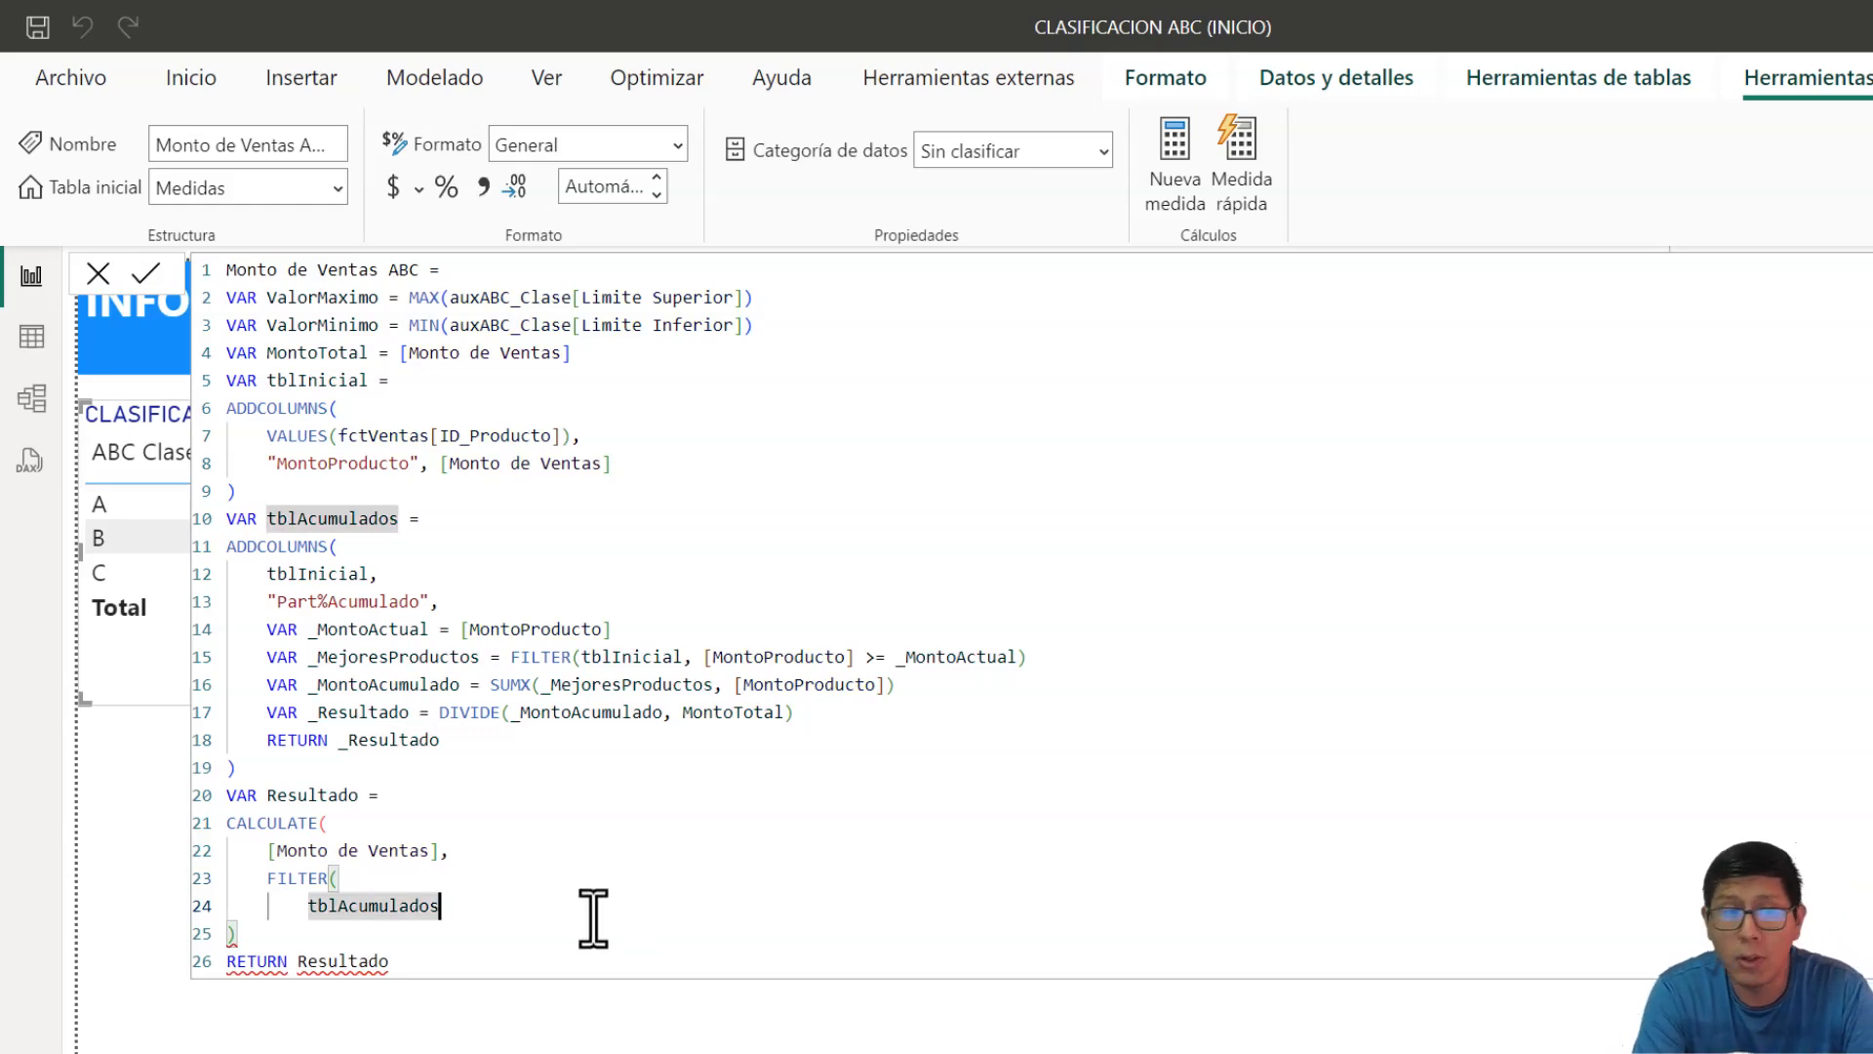
- Add the filter condition [Part%Acumulado] > ValorMinimo after tblAcumulados
text(,)
key(Return)
text([Part%Acumulado])
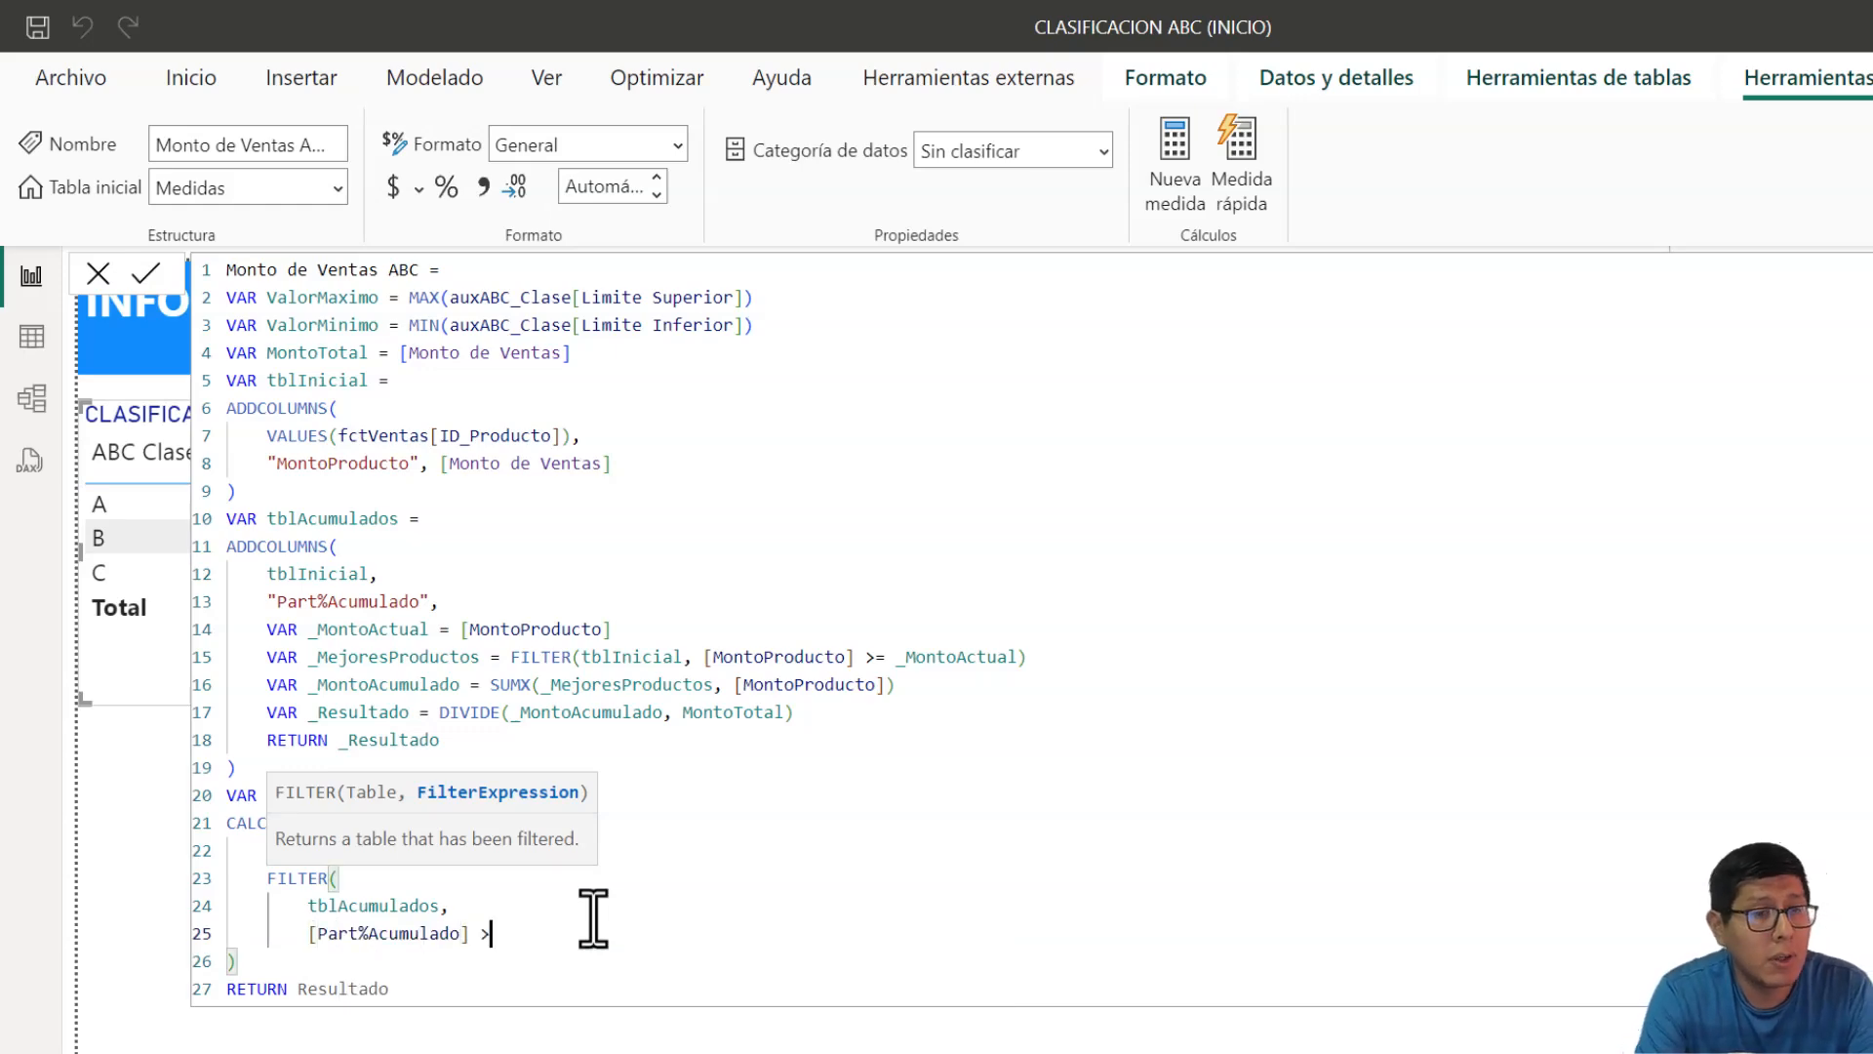
text( > VALOR)
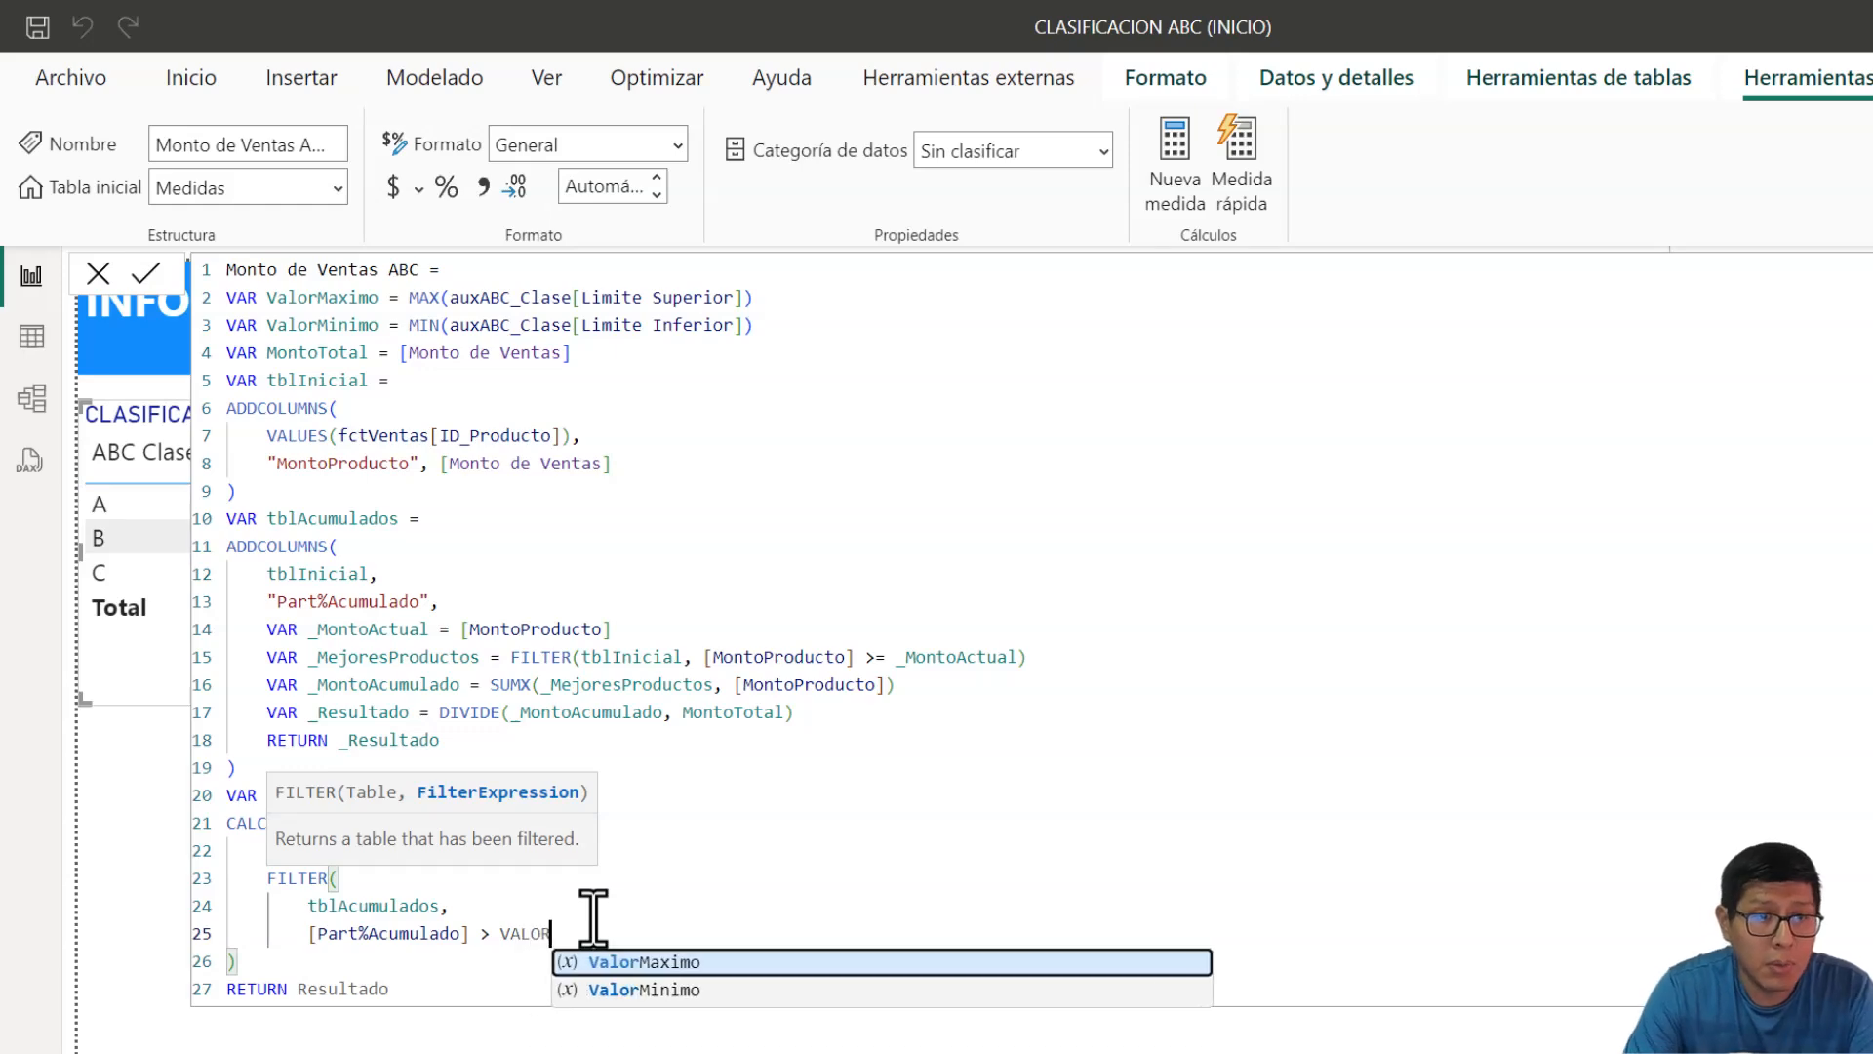
key(Down)
key(Tab)
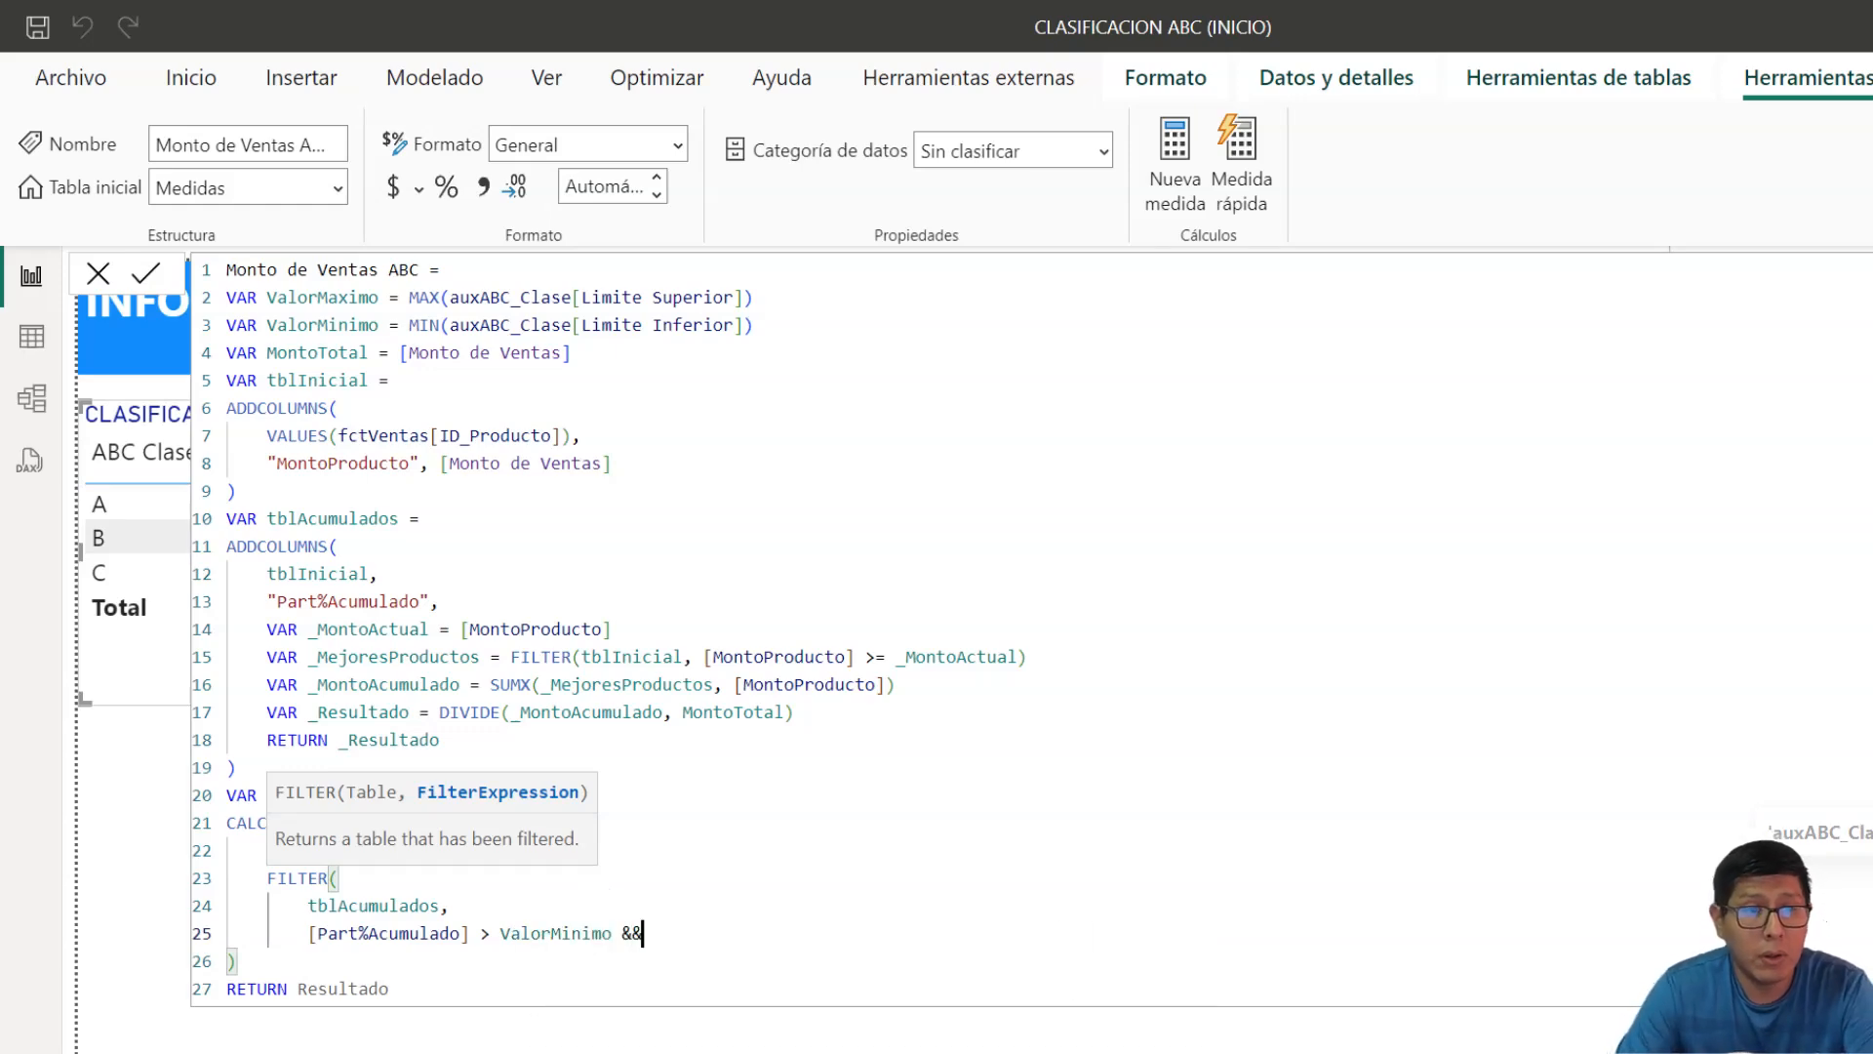
- Join a second filter condition with &&, requiring [Part%Acumulado] <= ValorMaximo
text(&&)
key(Return)
text([Pa)
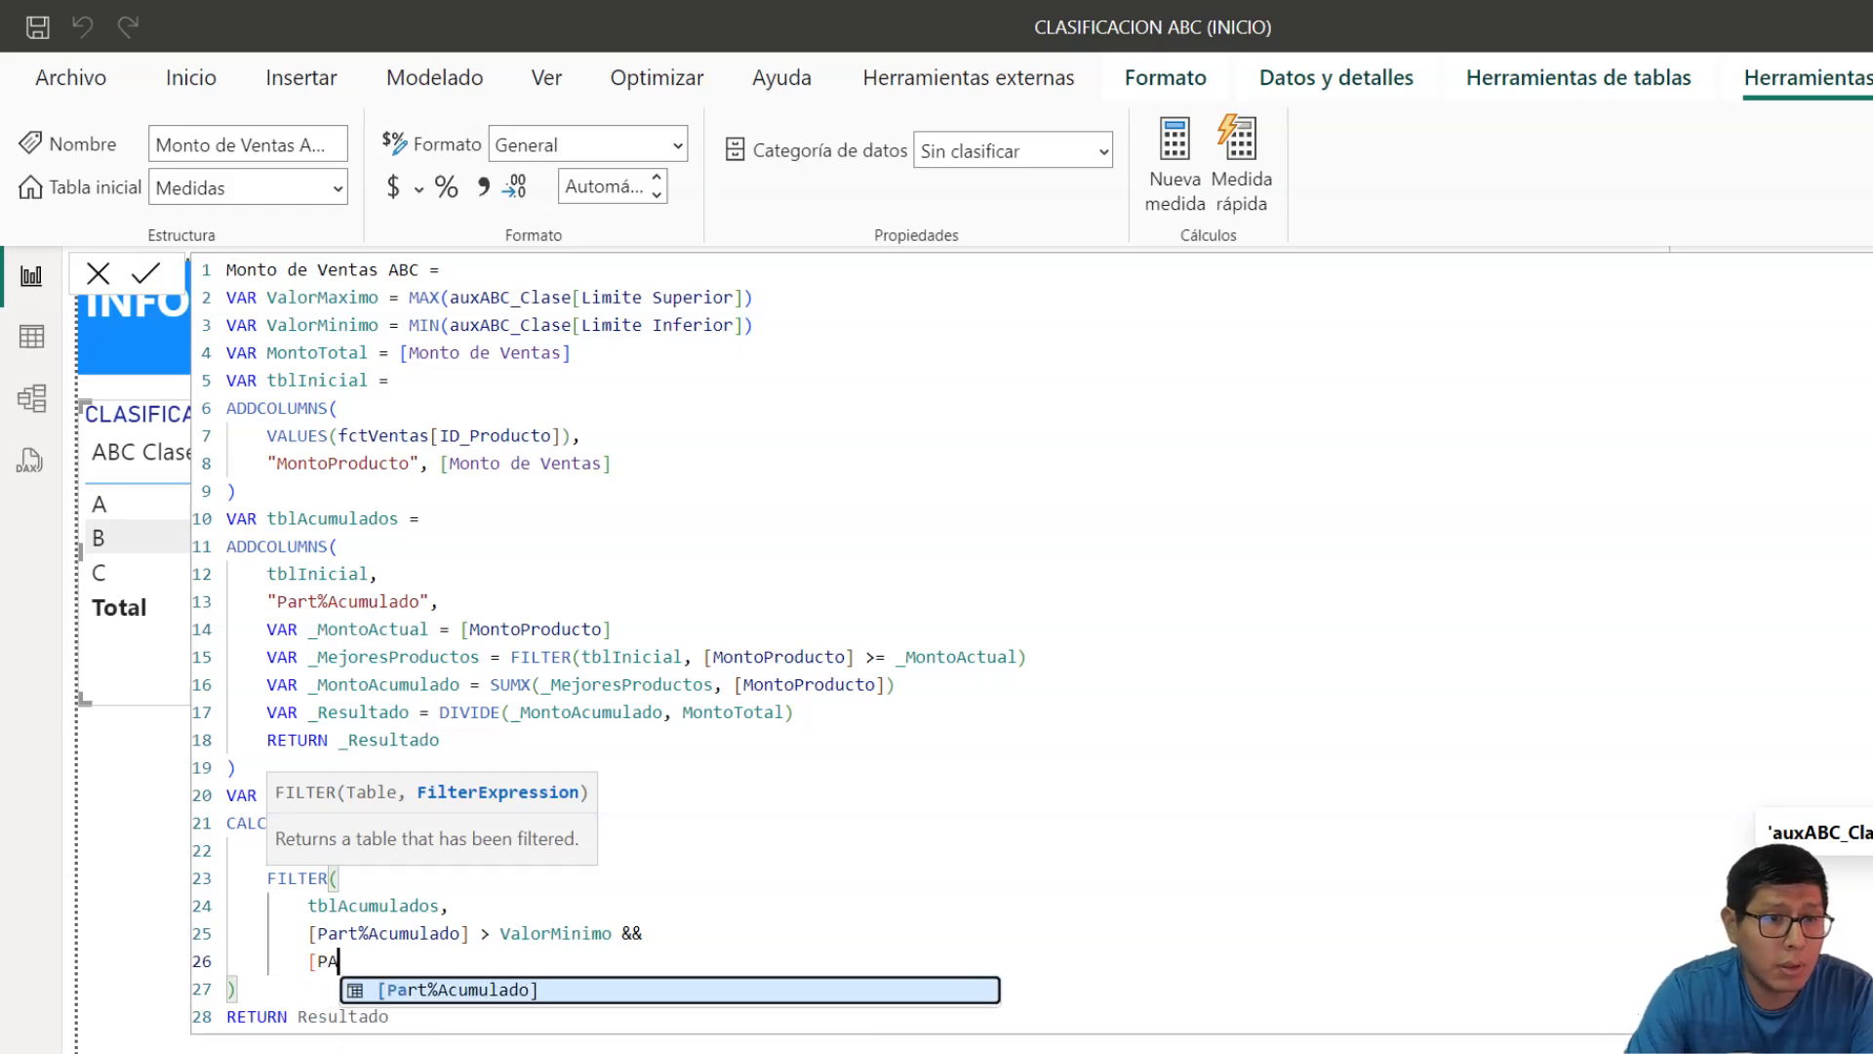
key(Tab)
text(<= VALO)
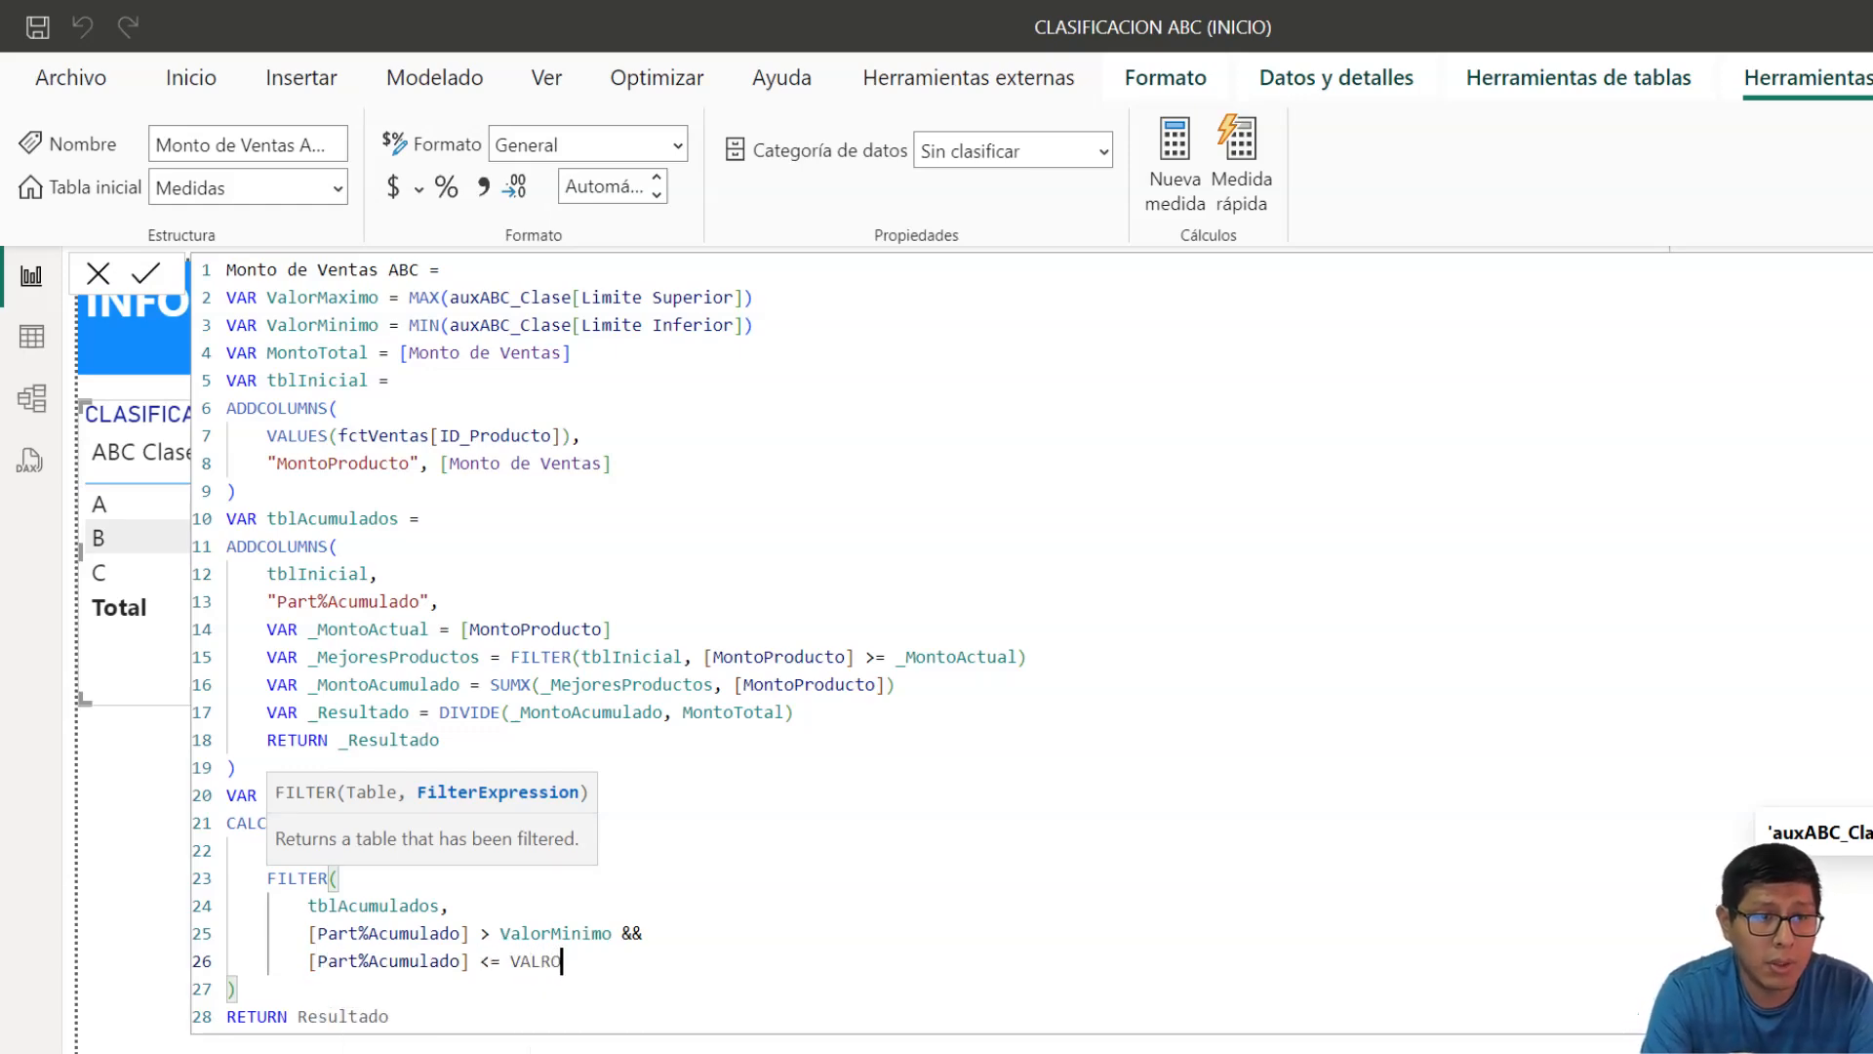
key(Tab)
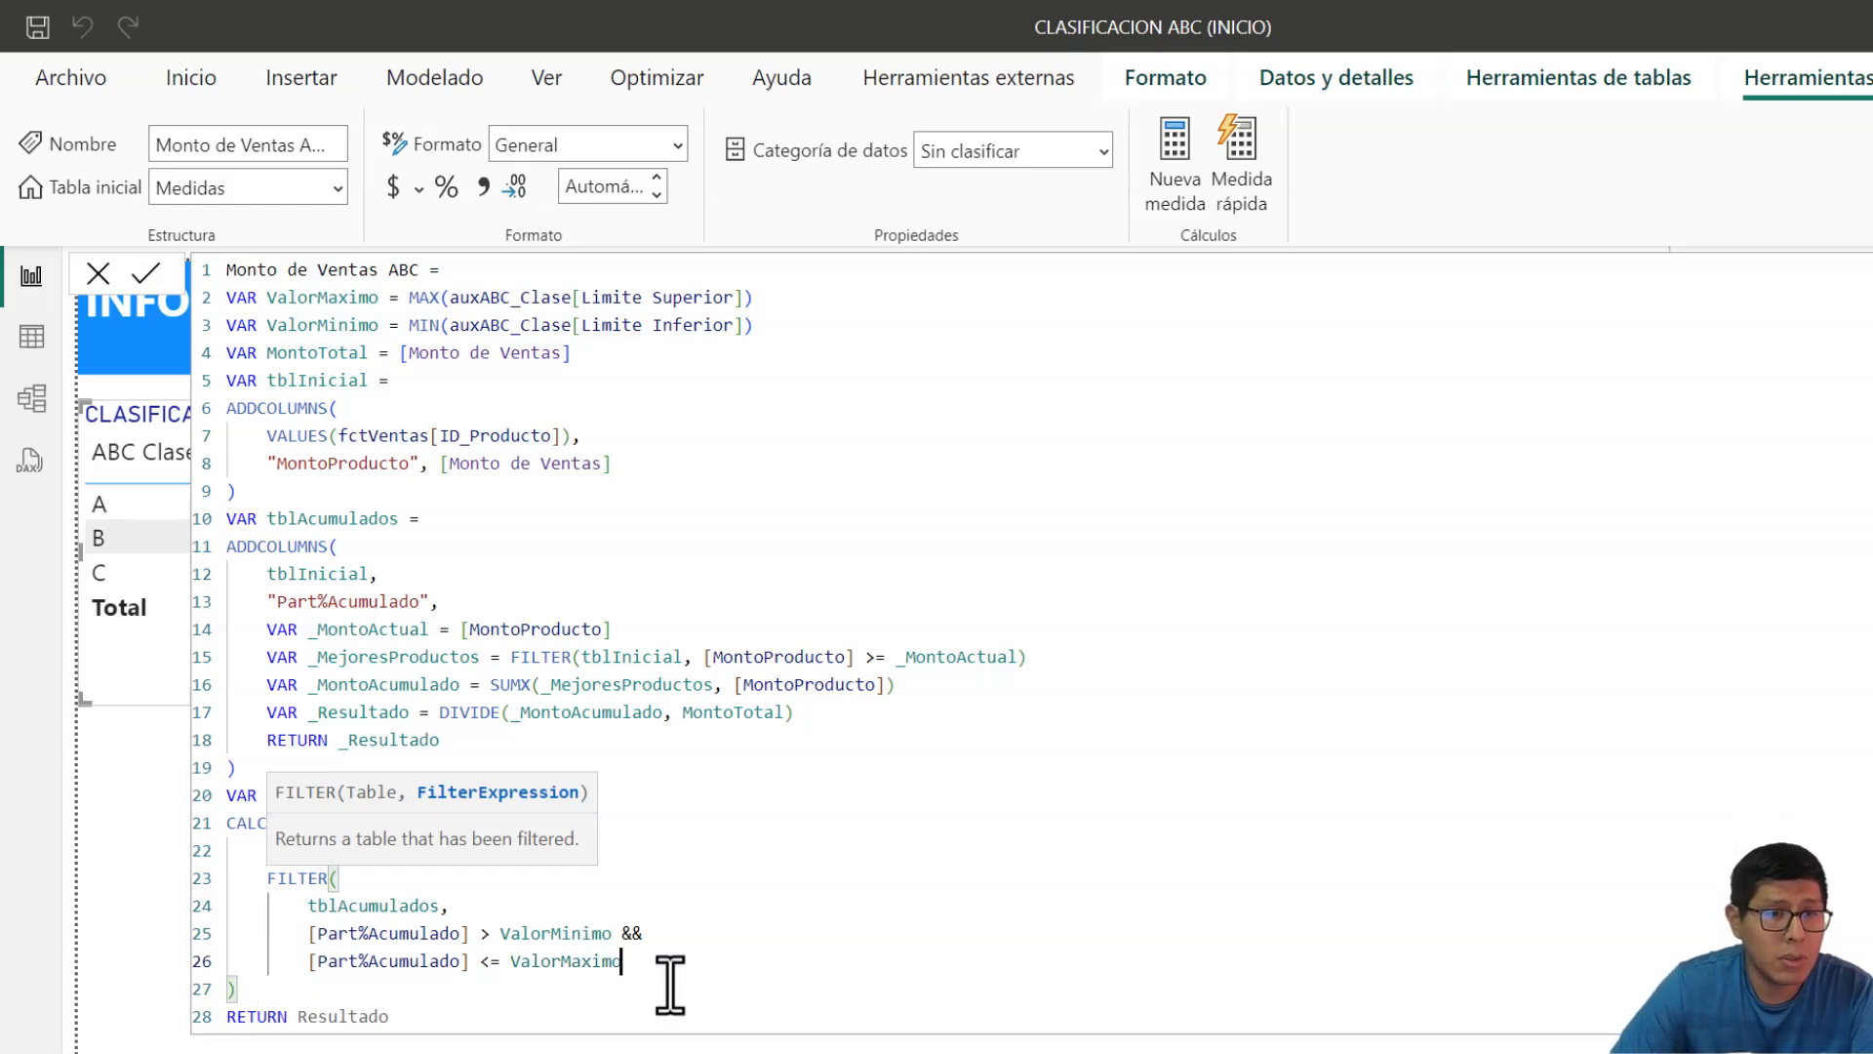
- Close the FILTER function on its own line, commit the Monto de Ventas ABC measure and collapse the formula editor
key(Return)
text())
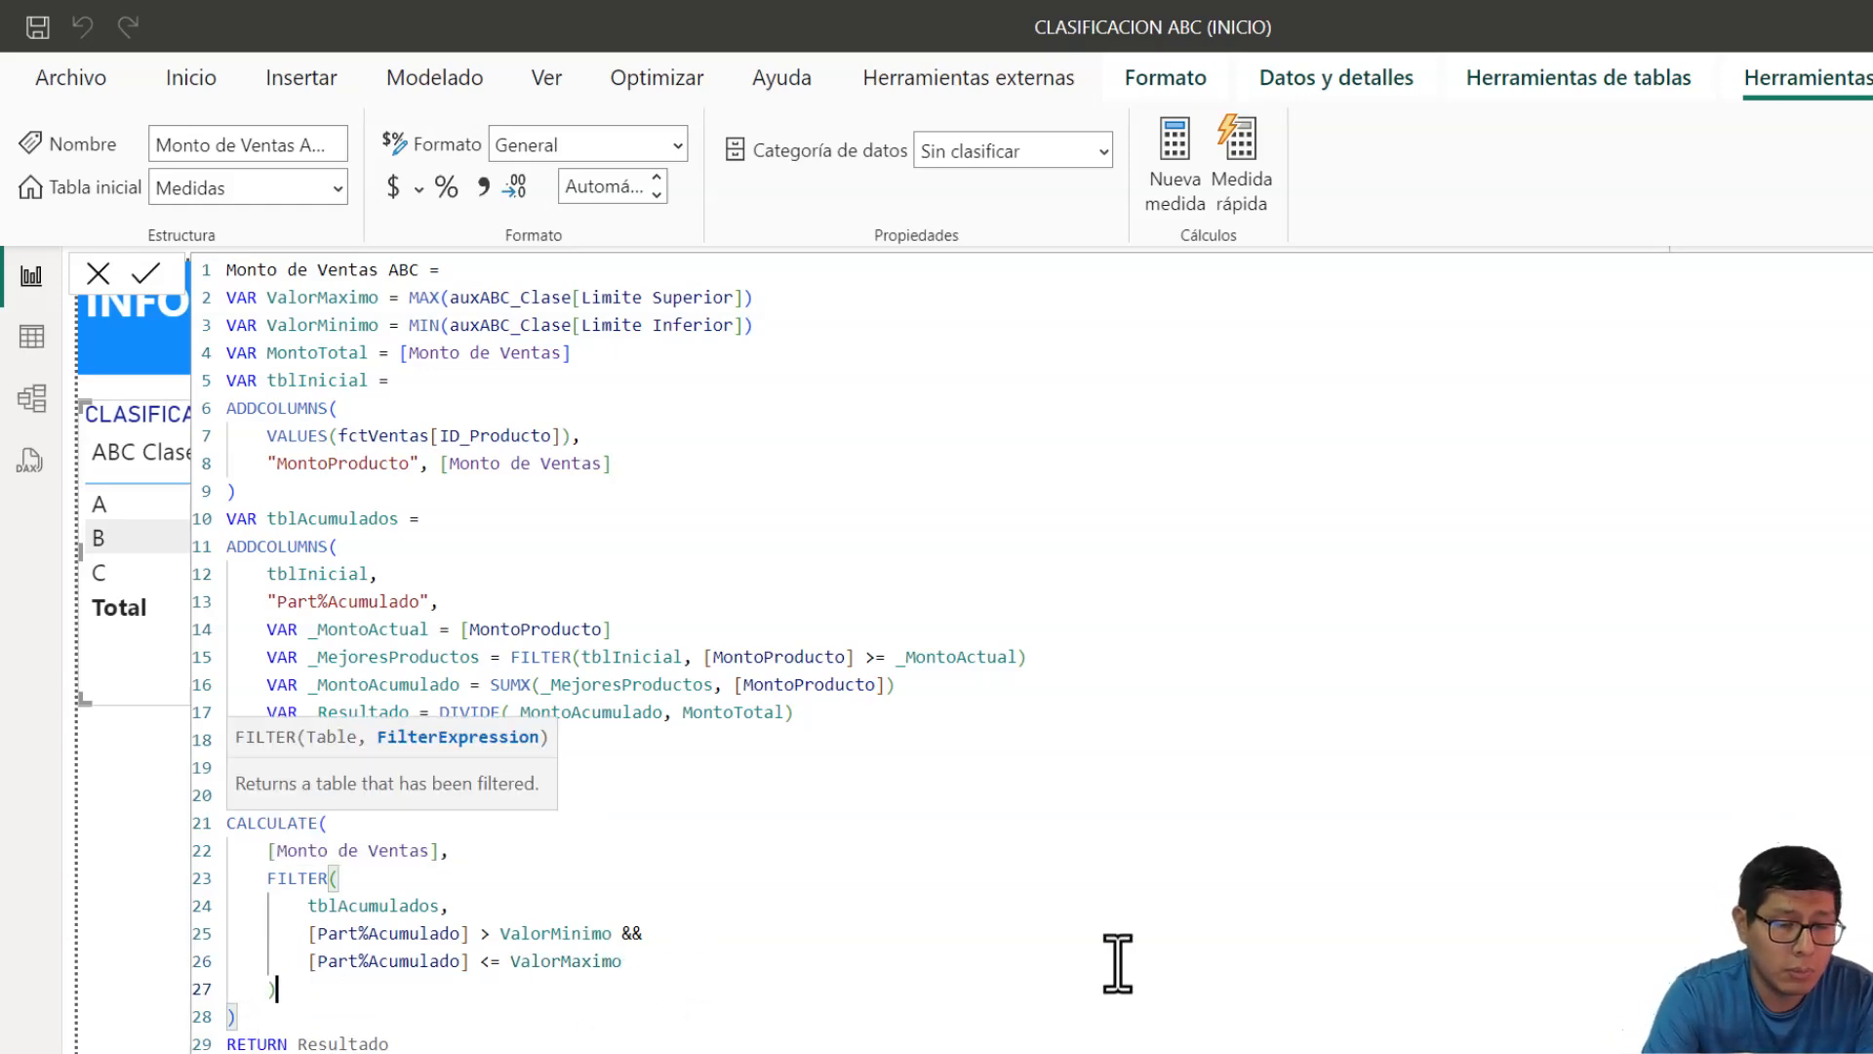
click(324, 1017)
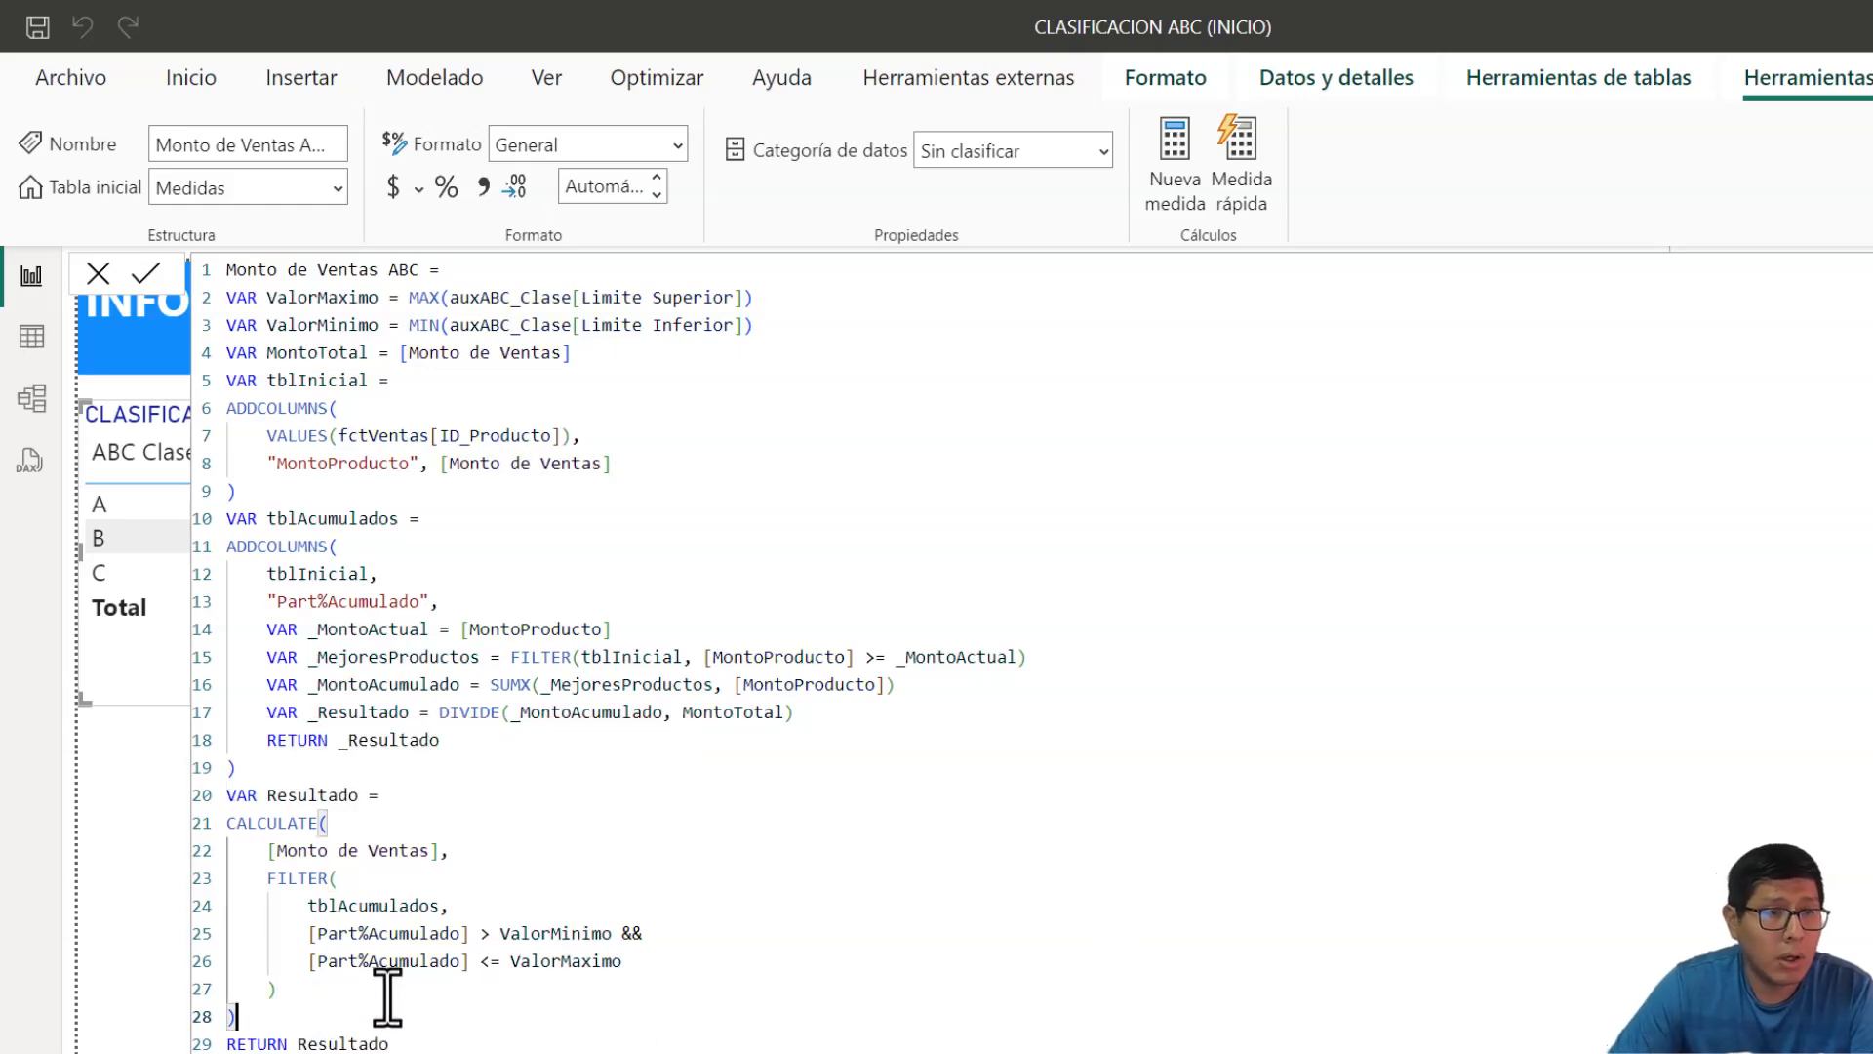
key(Return)
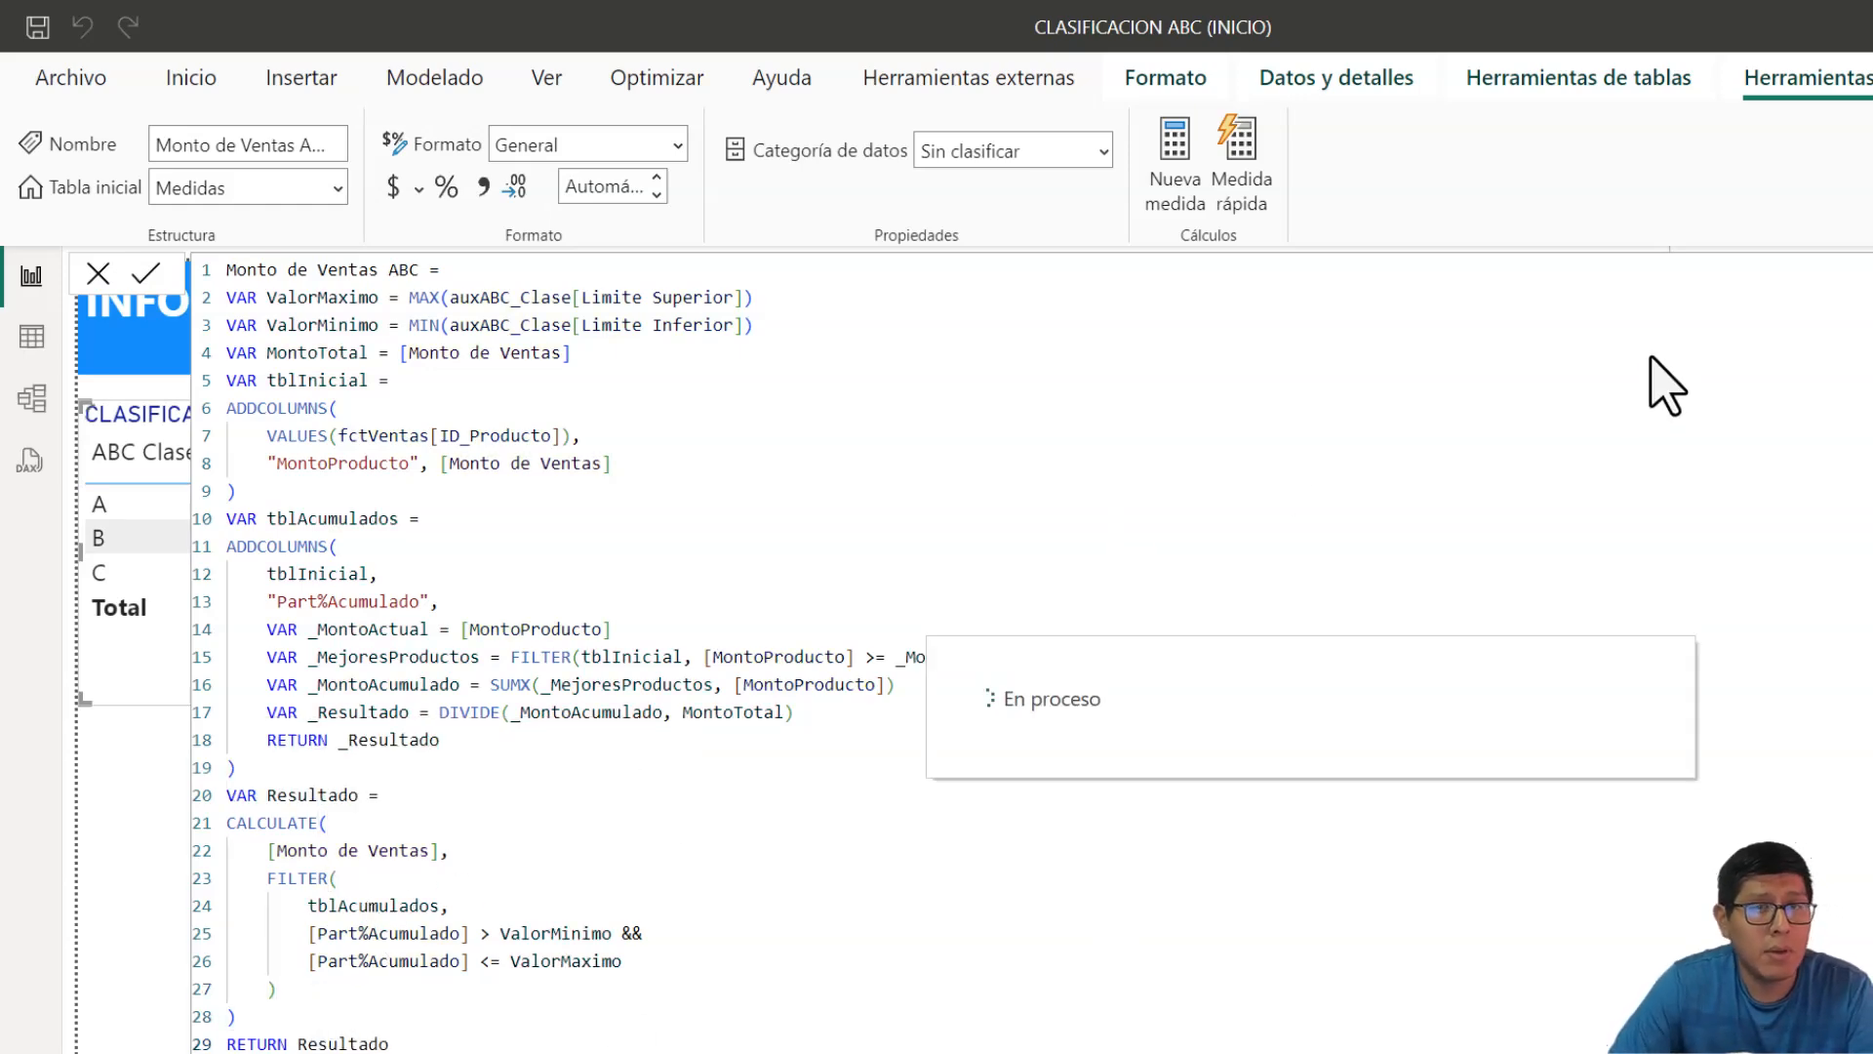
click(1871, 272)
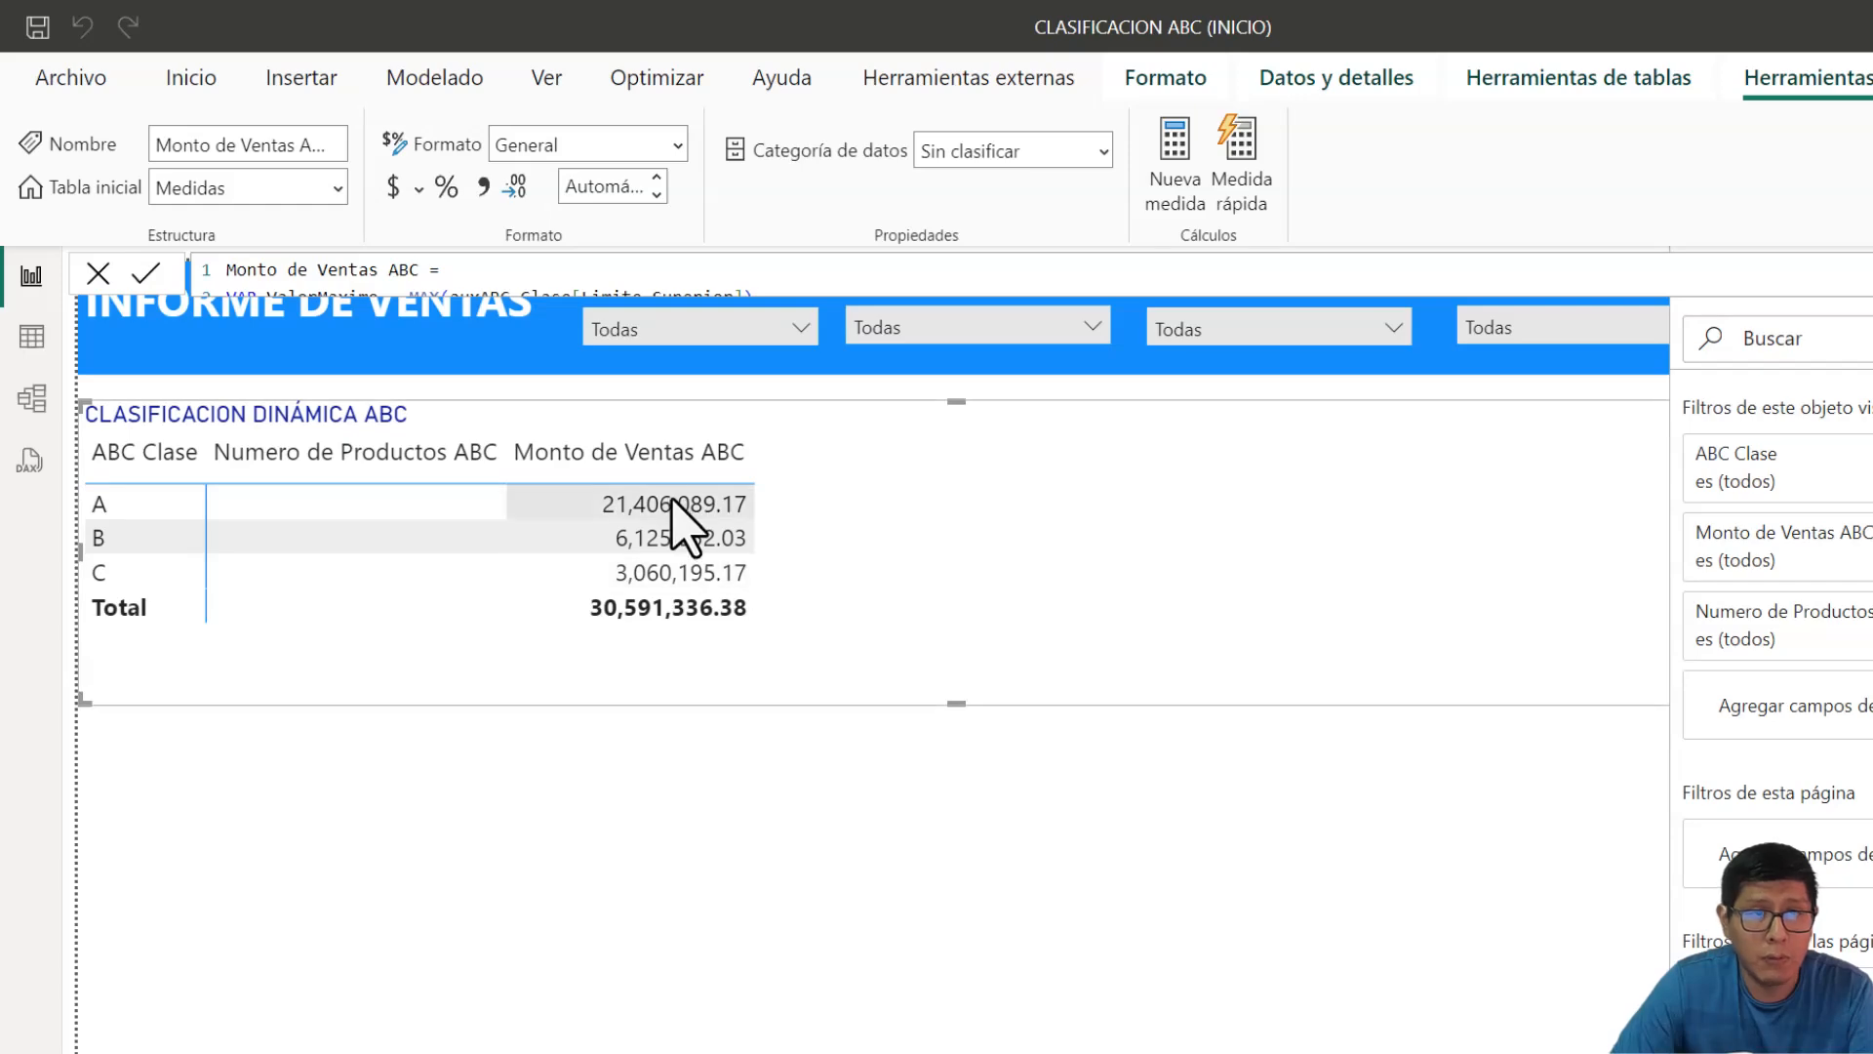
- Format the Monto de Ventas ABC measure with 0 decimal places and a thousands separator, and deselect the matrix
click(582, 187)
text(0)
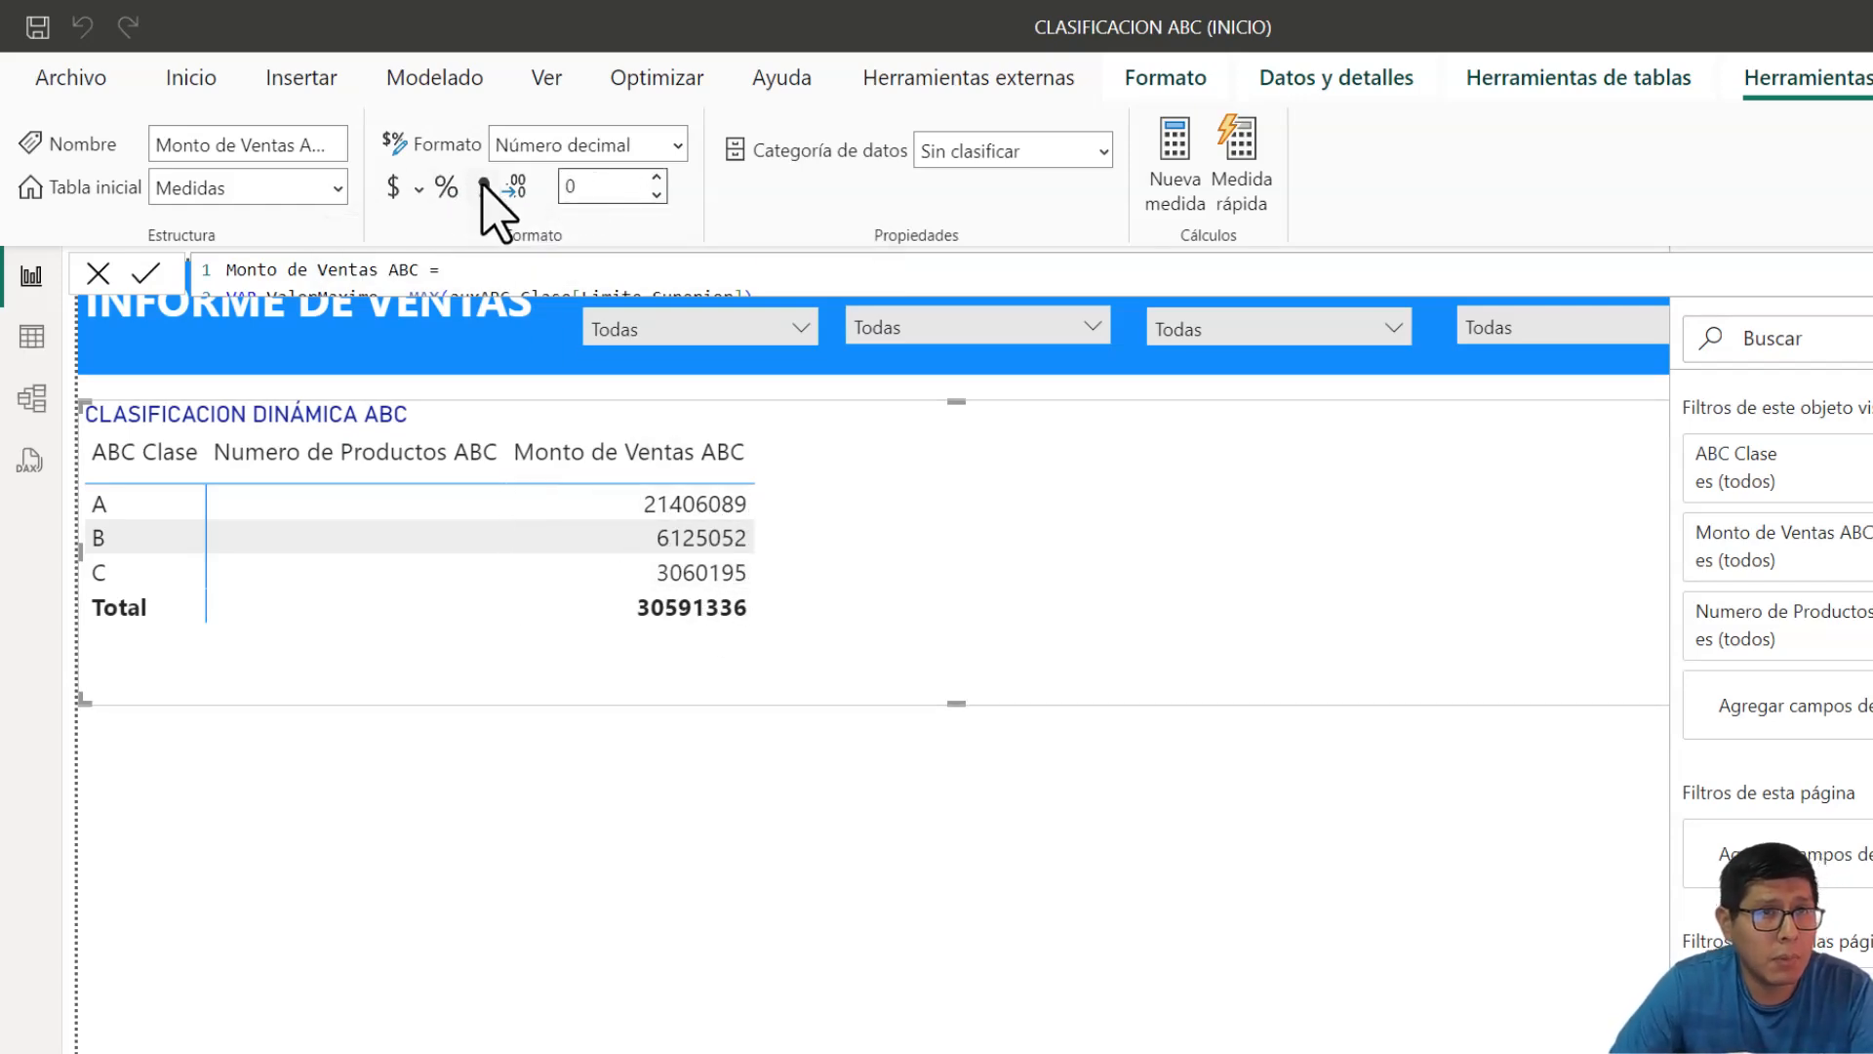
click(485, 186)
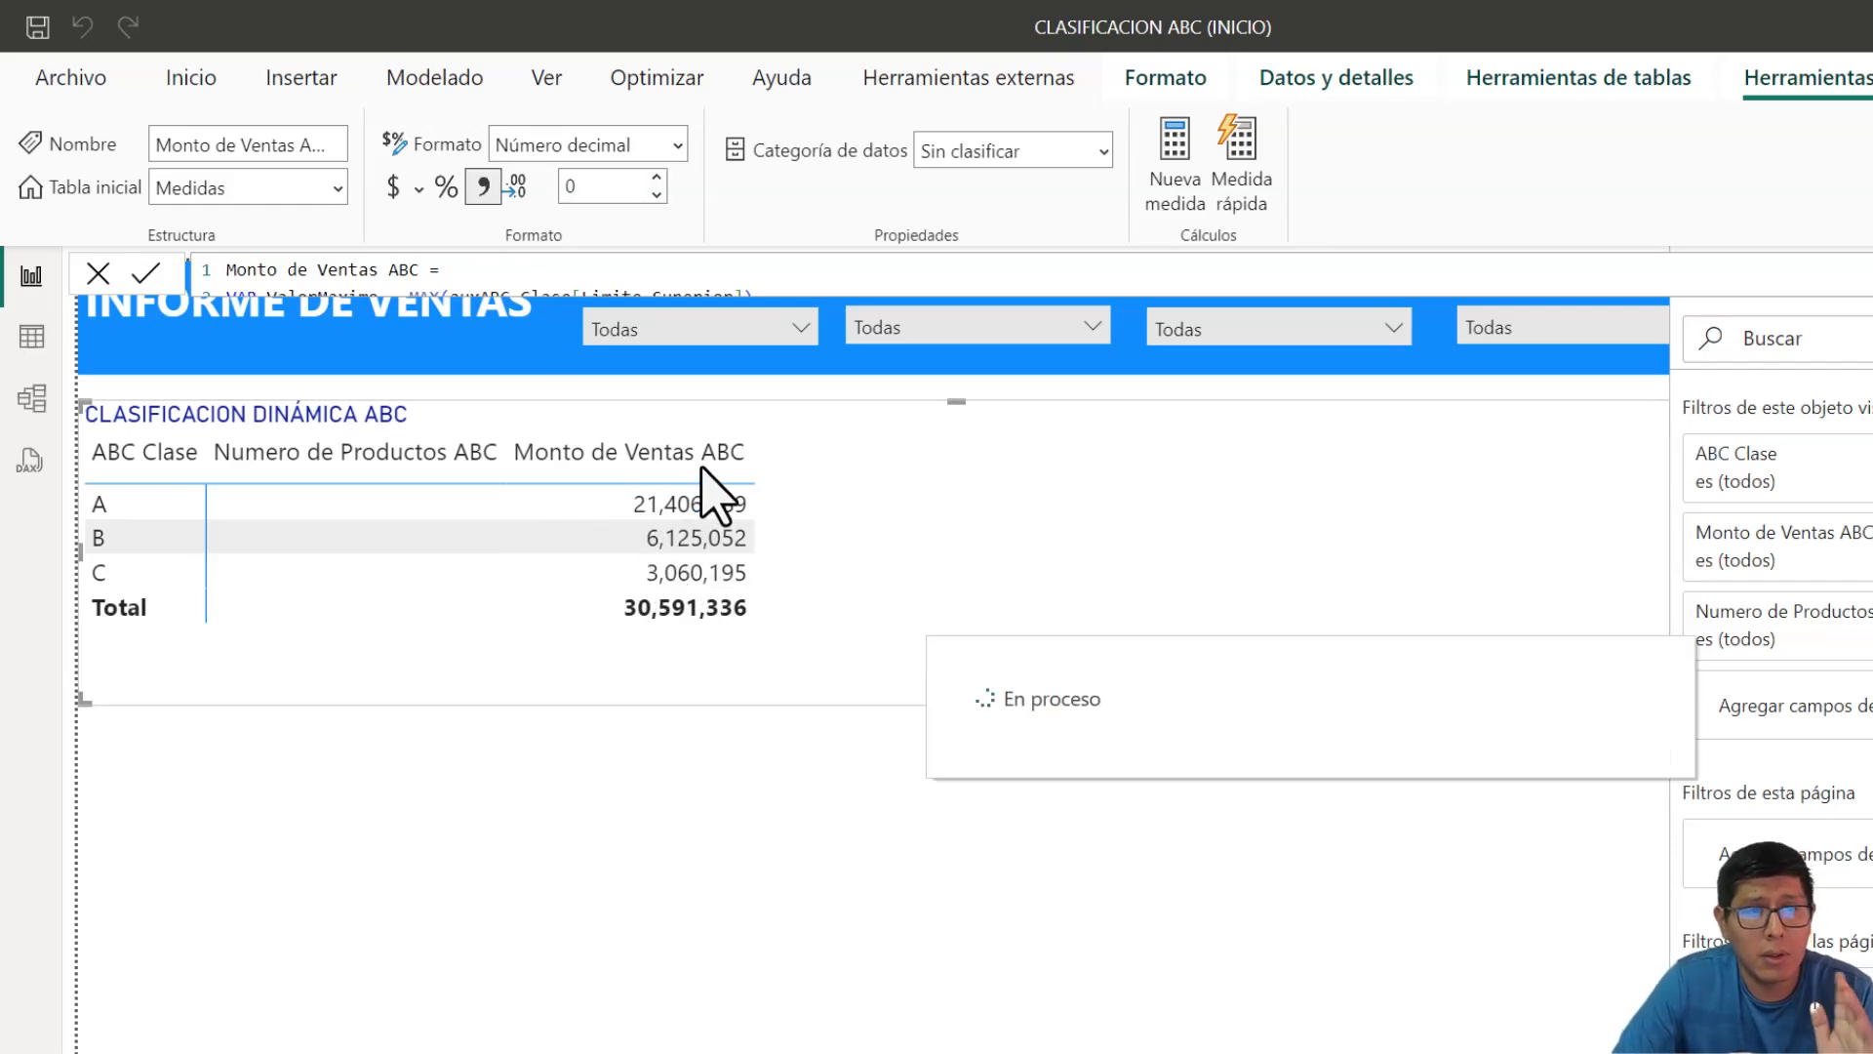
click(1032, 868)
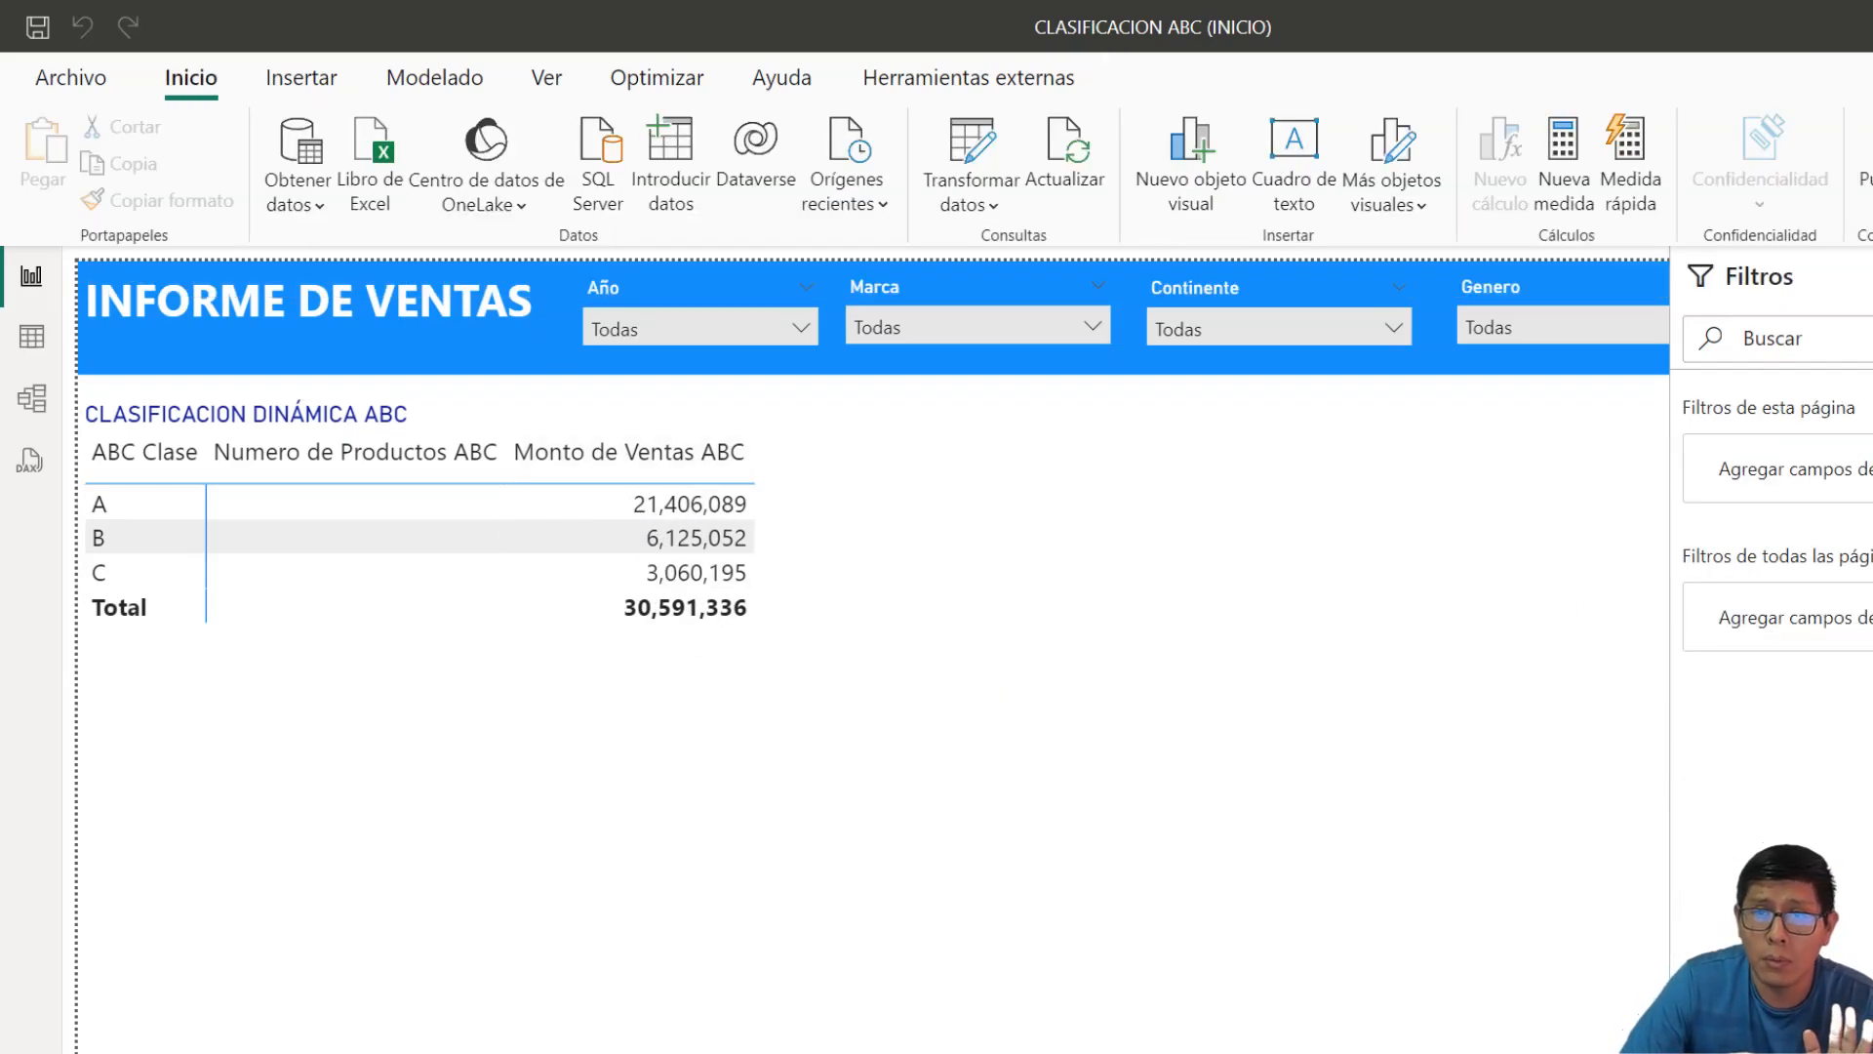
click(741, 541)
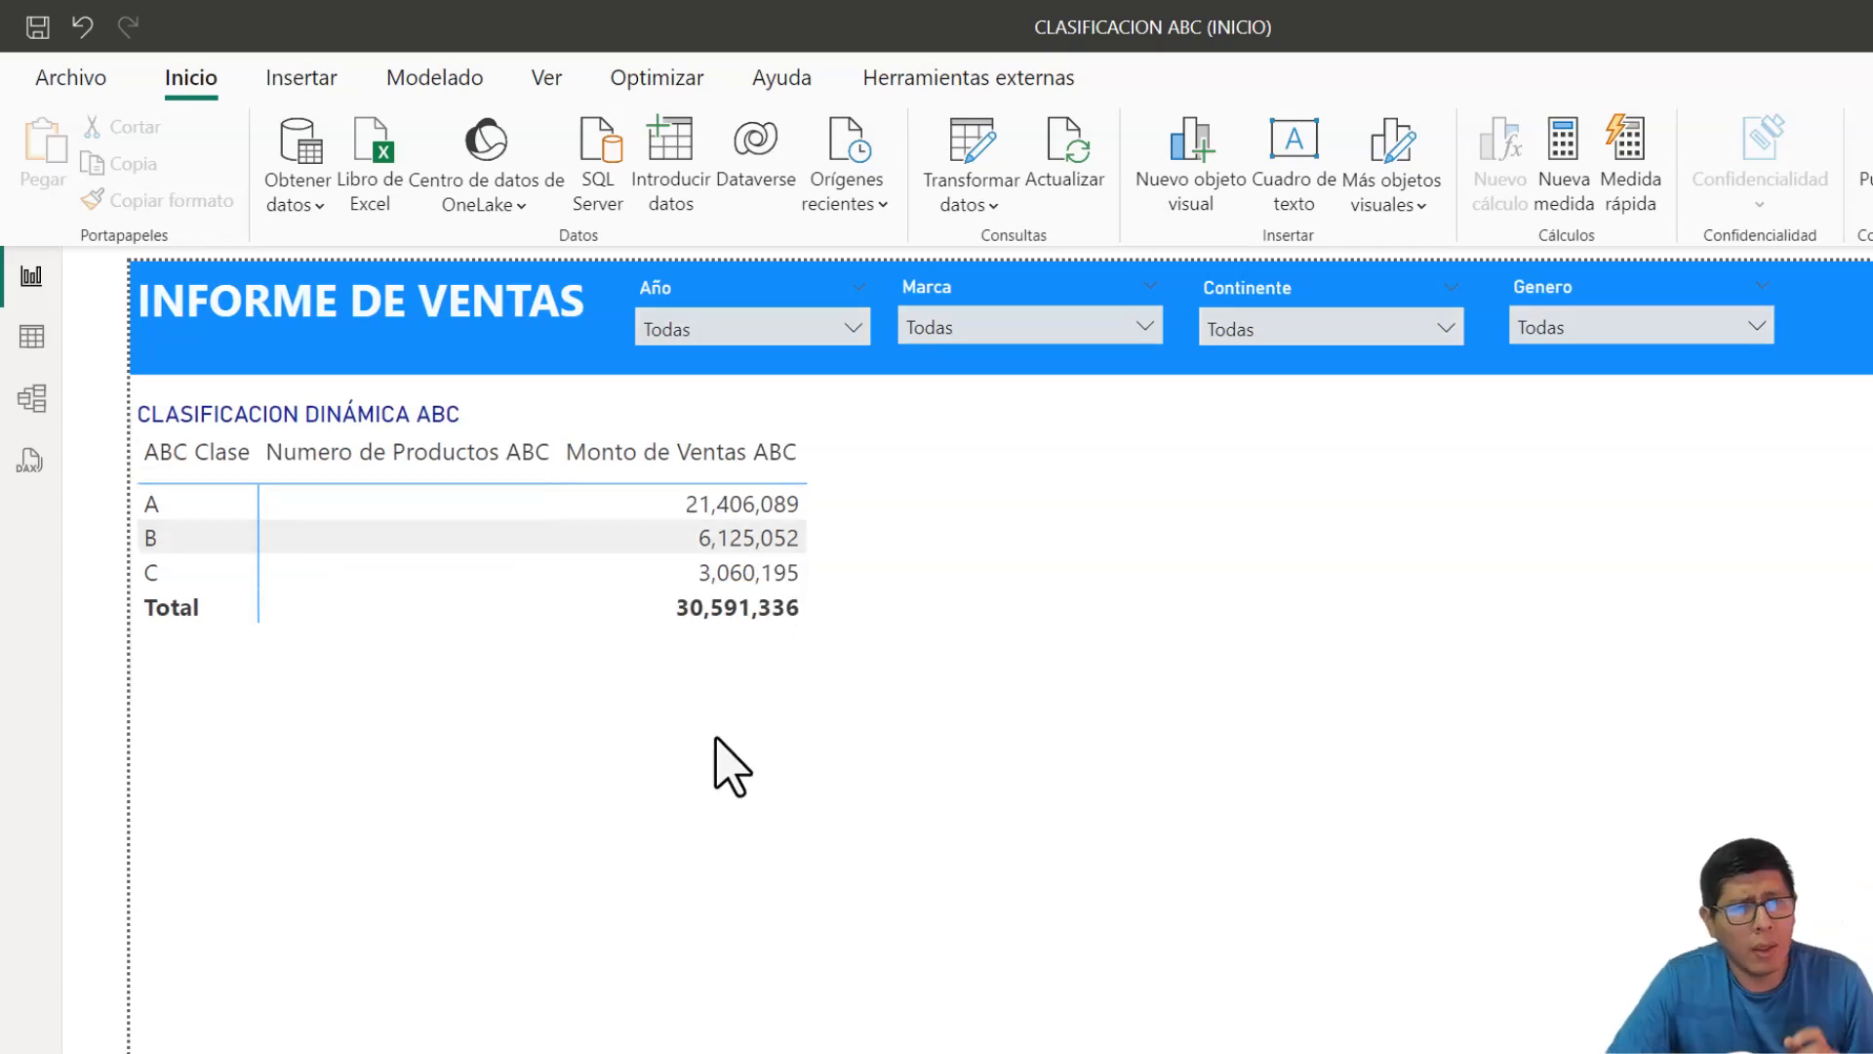
click(1046, 592)
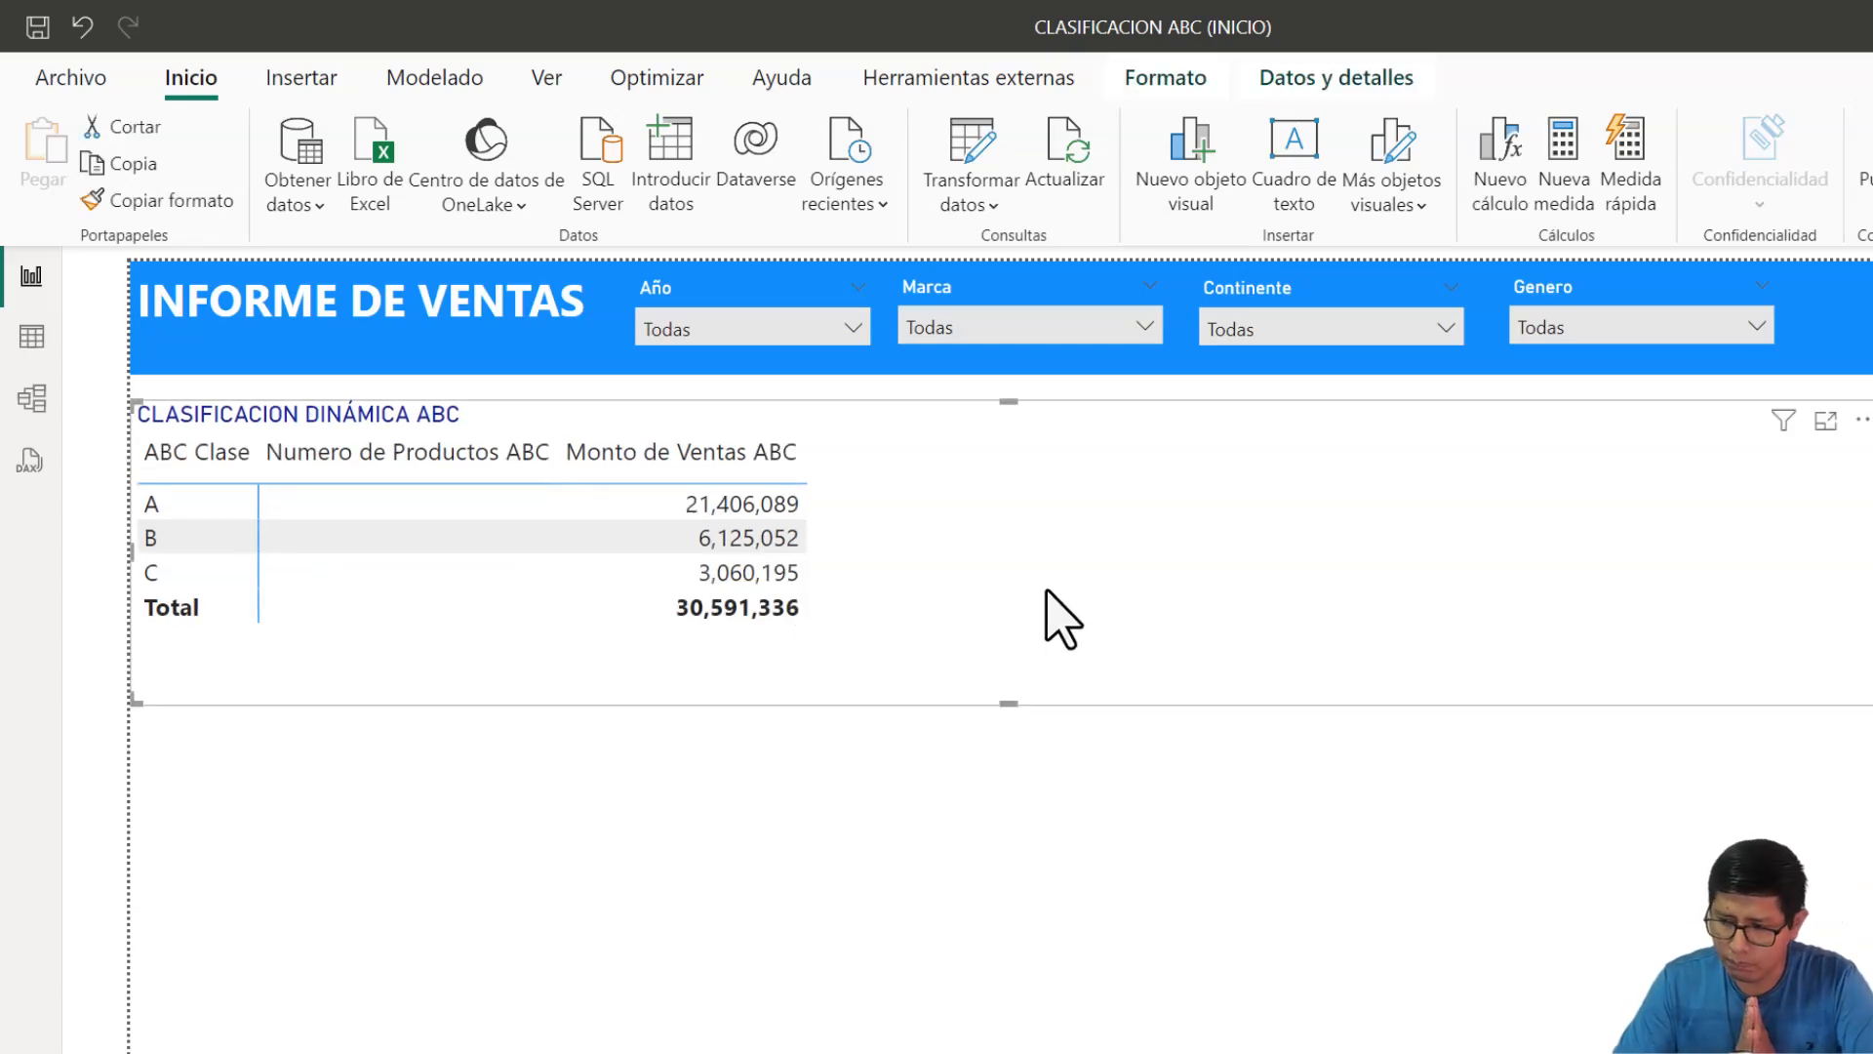
click(1079, 774)
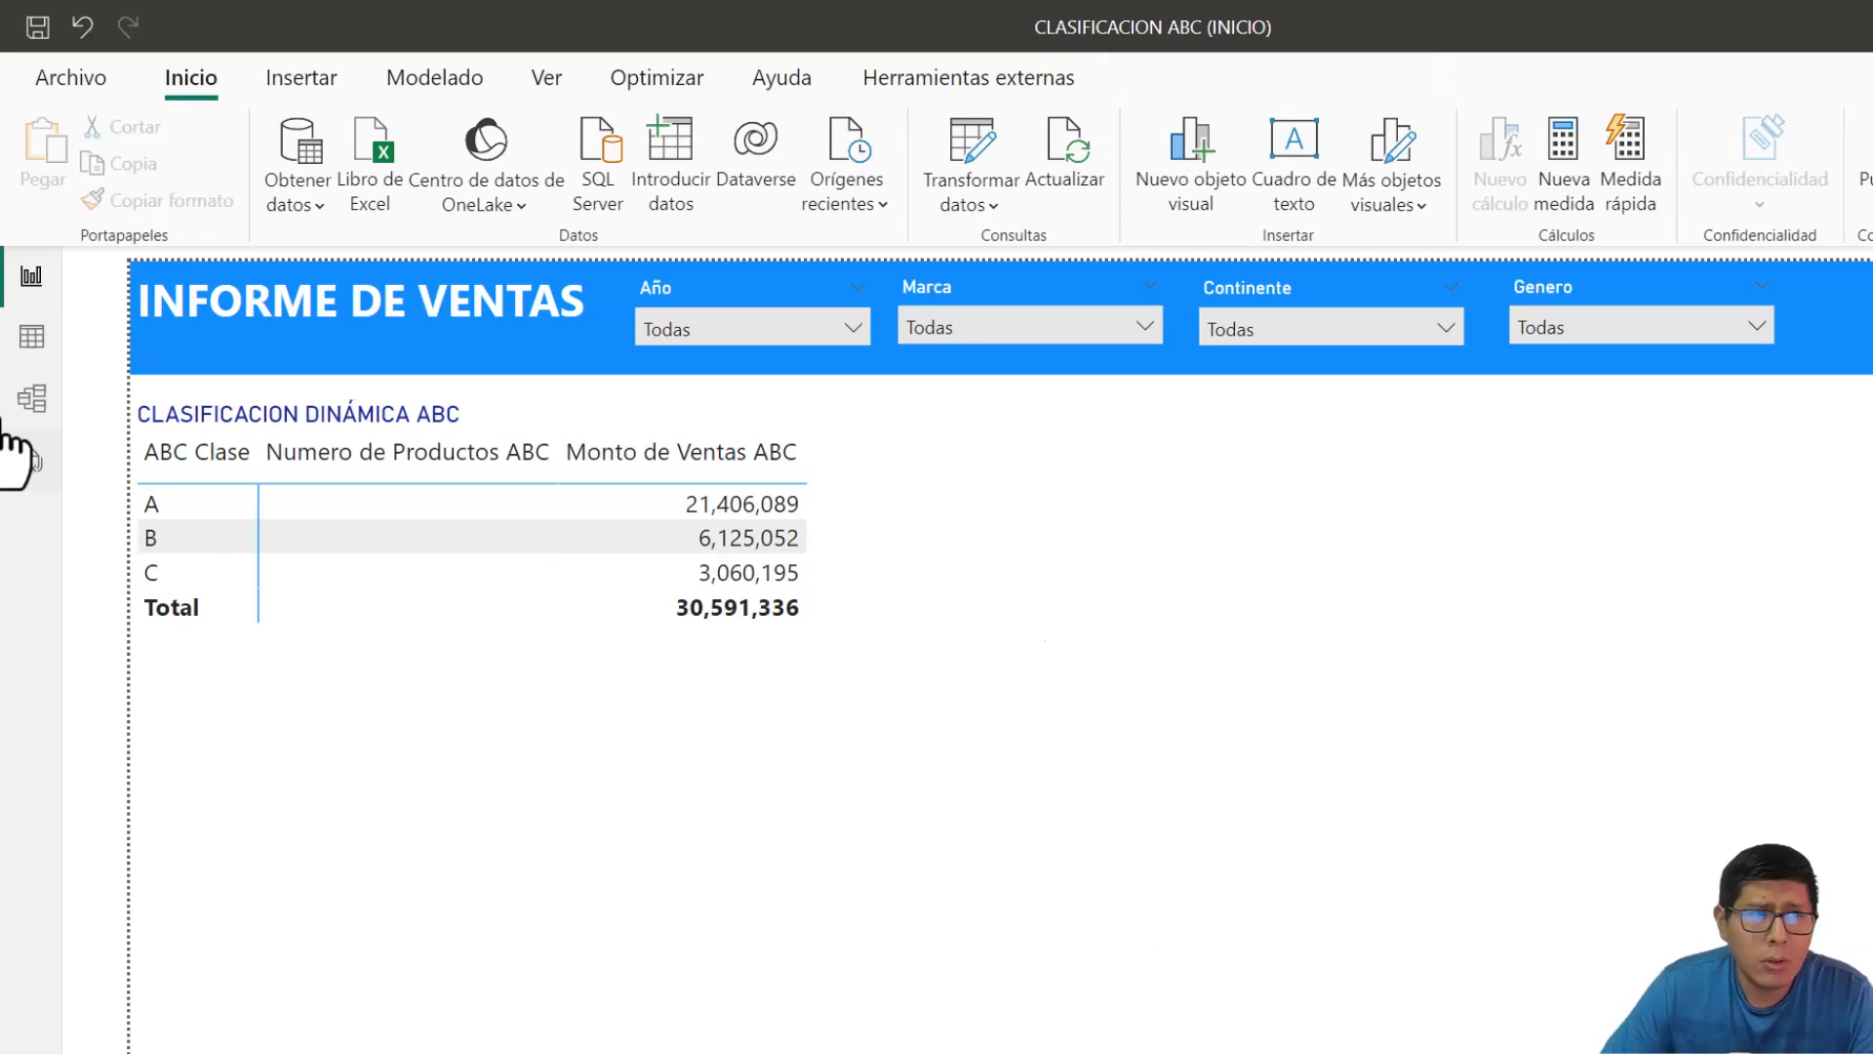
- Sort the tblProductos table by Part%Acumulado in descending order and examine the MontoProducto and Part%Acumulado of its first row
click(33, 337)
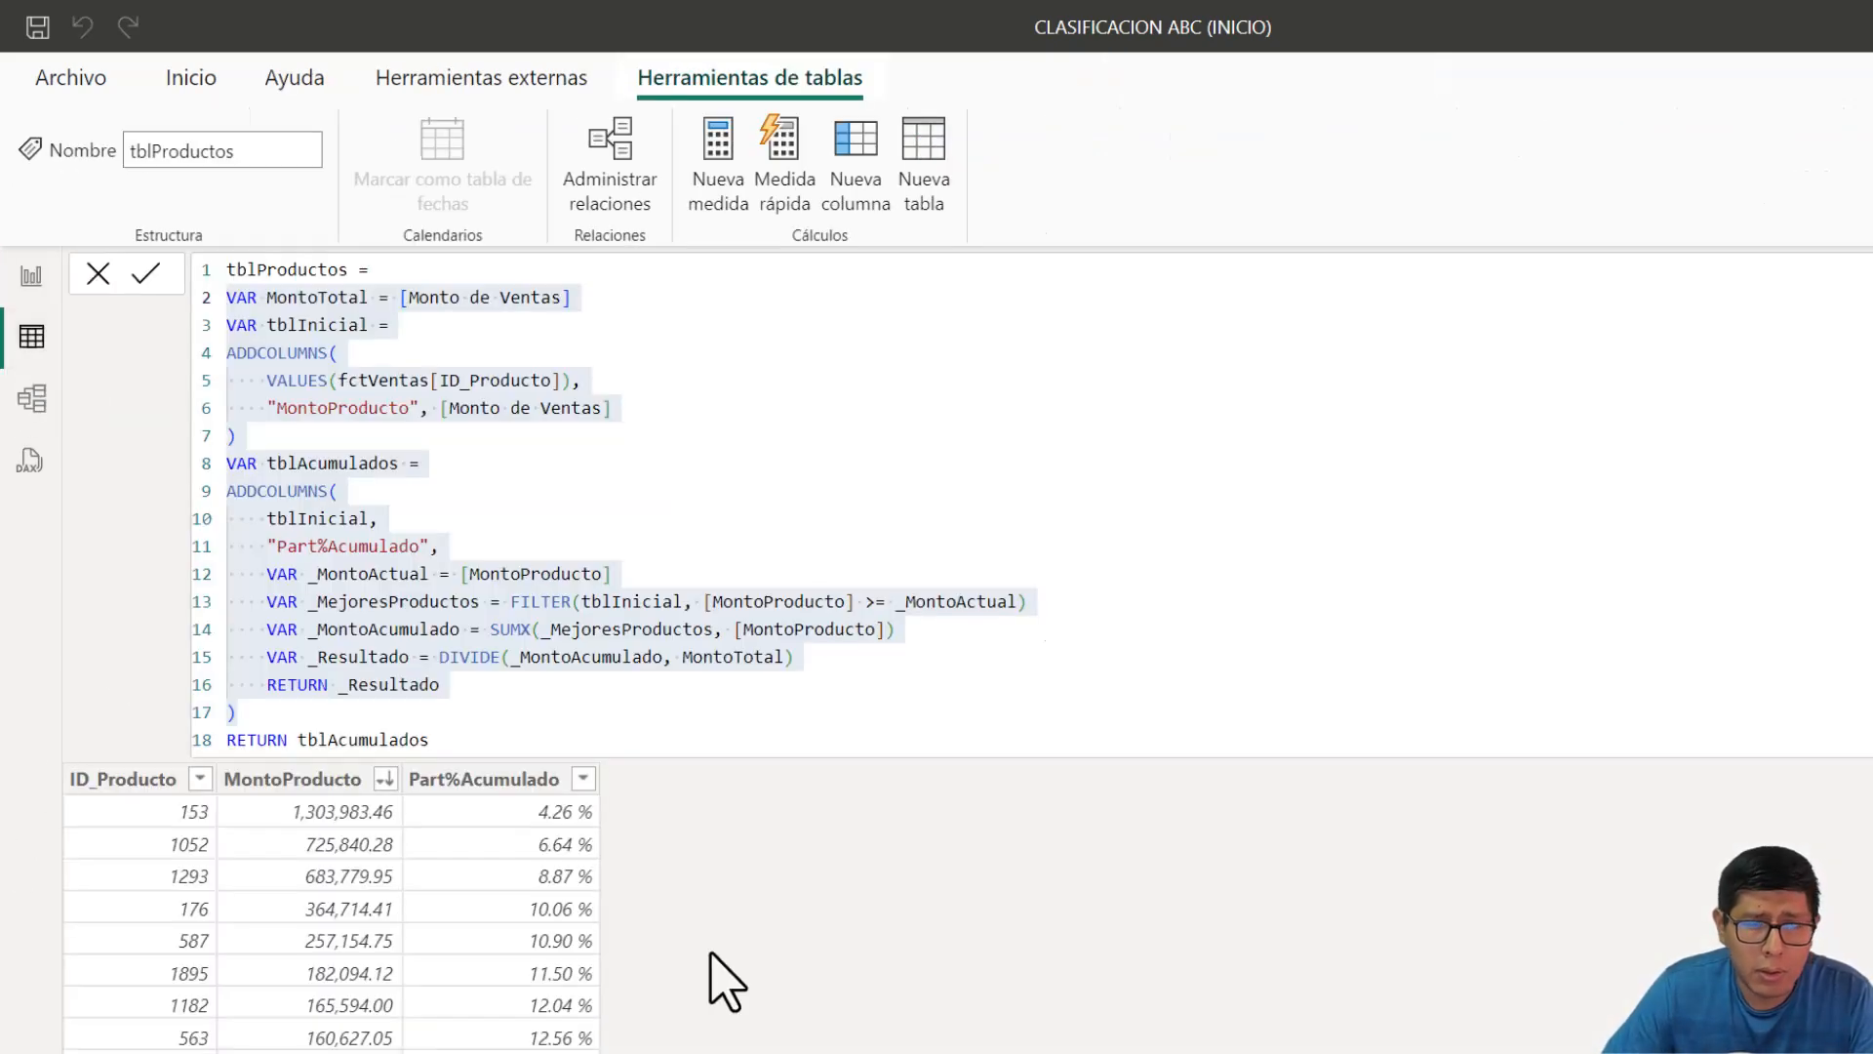
scroll(293, 926, down, 2)
scroll(305, 891, up, 2)
click(577, 780)
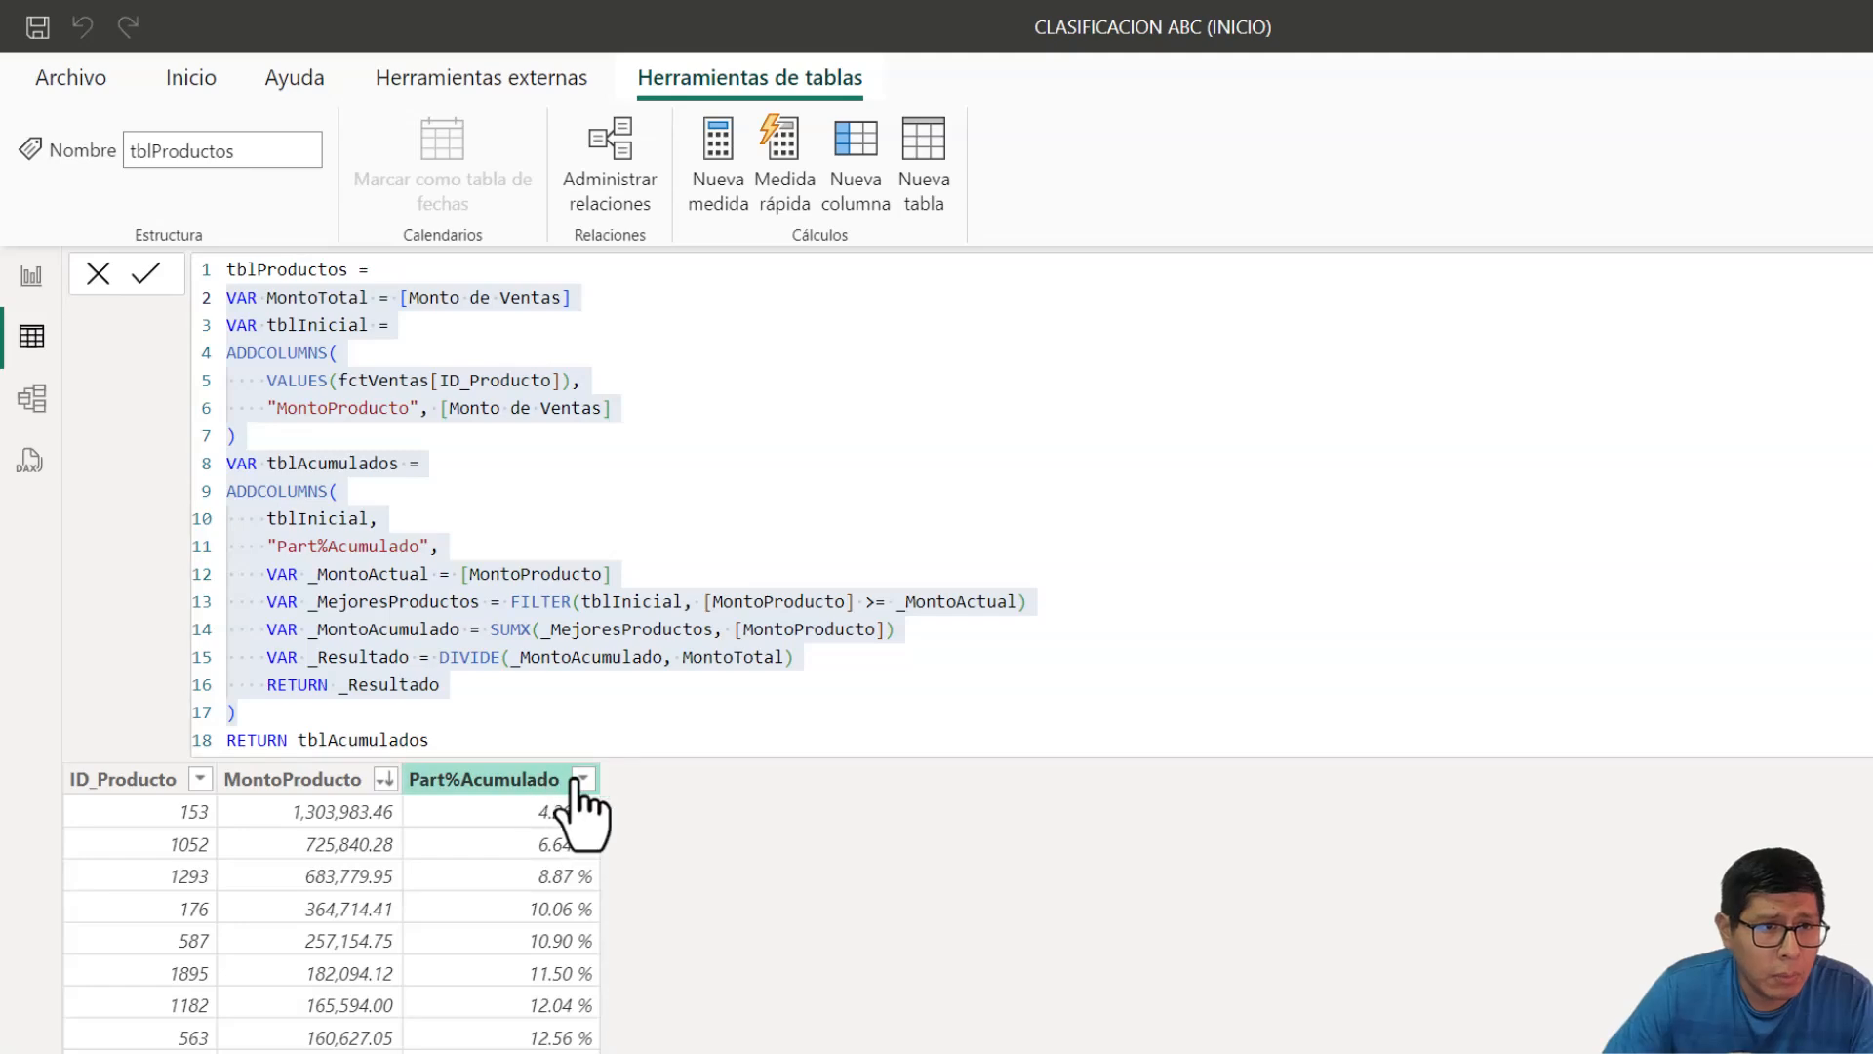
click(582, 779)
click(730, 595)
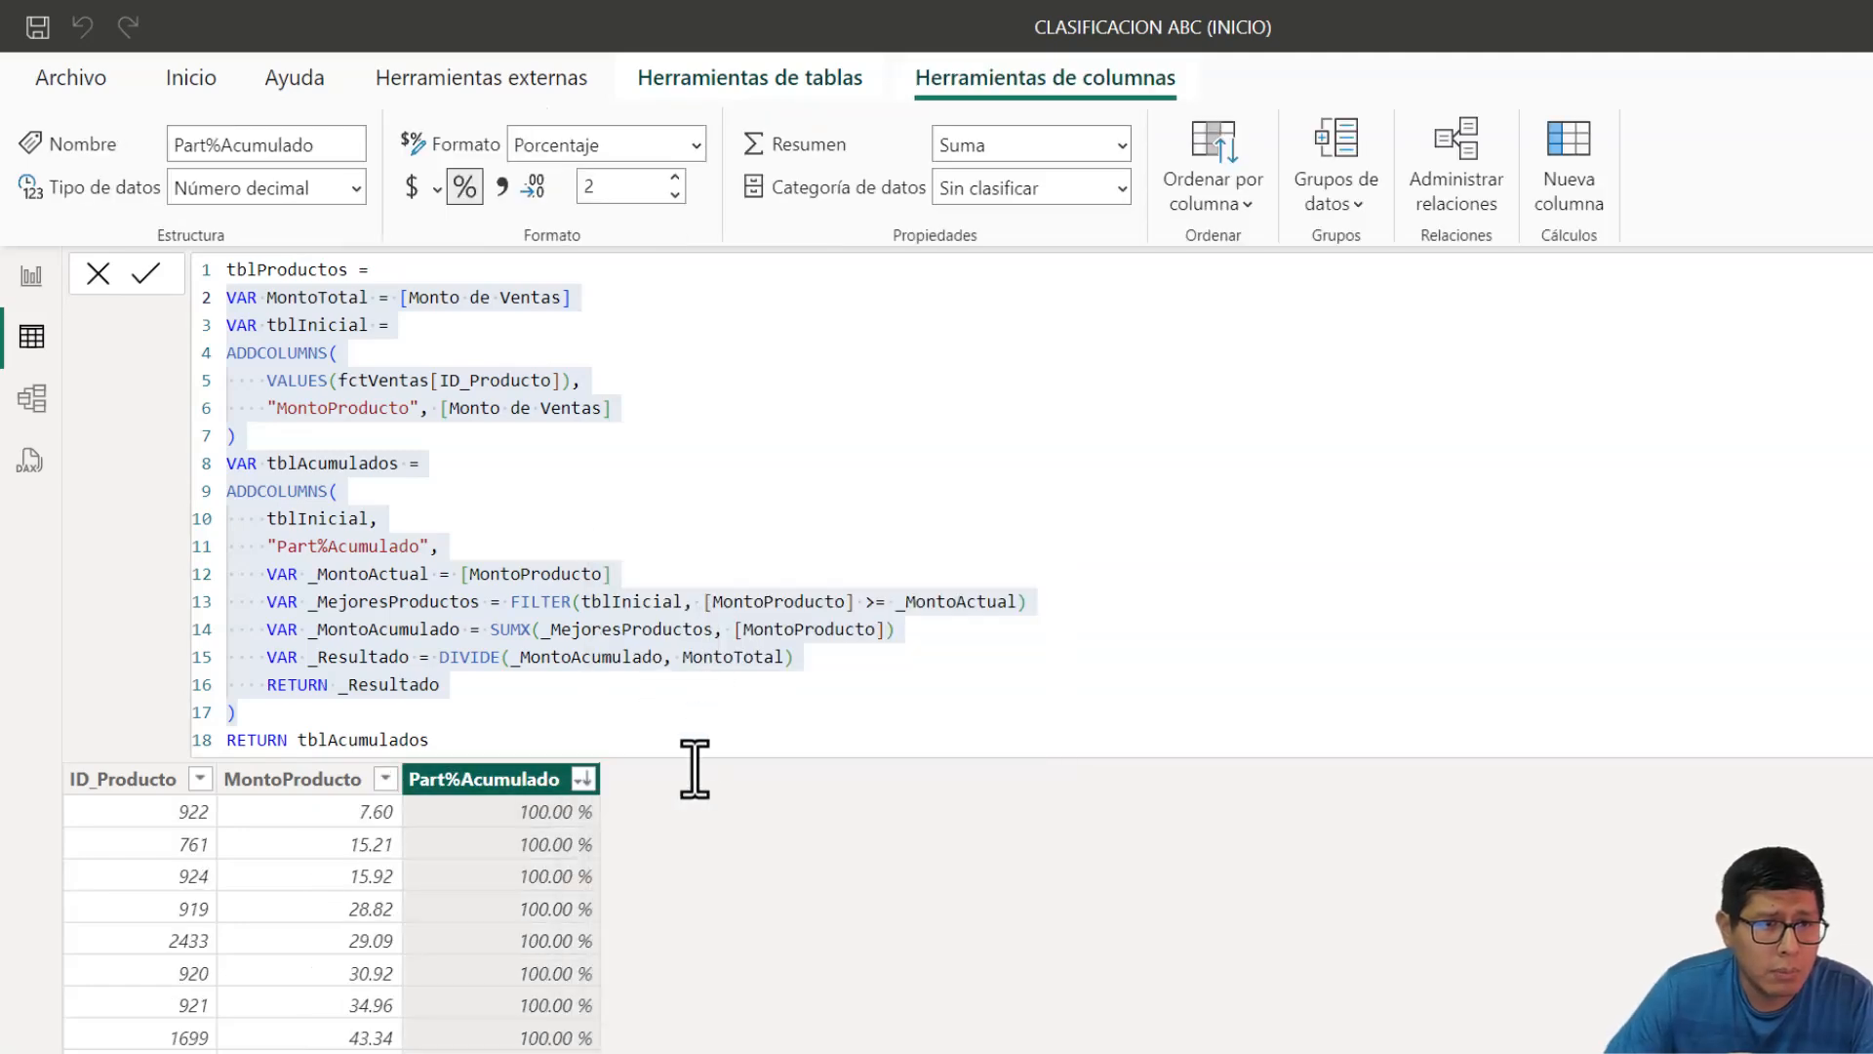
click(368, 814)
click(503, 813)
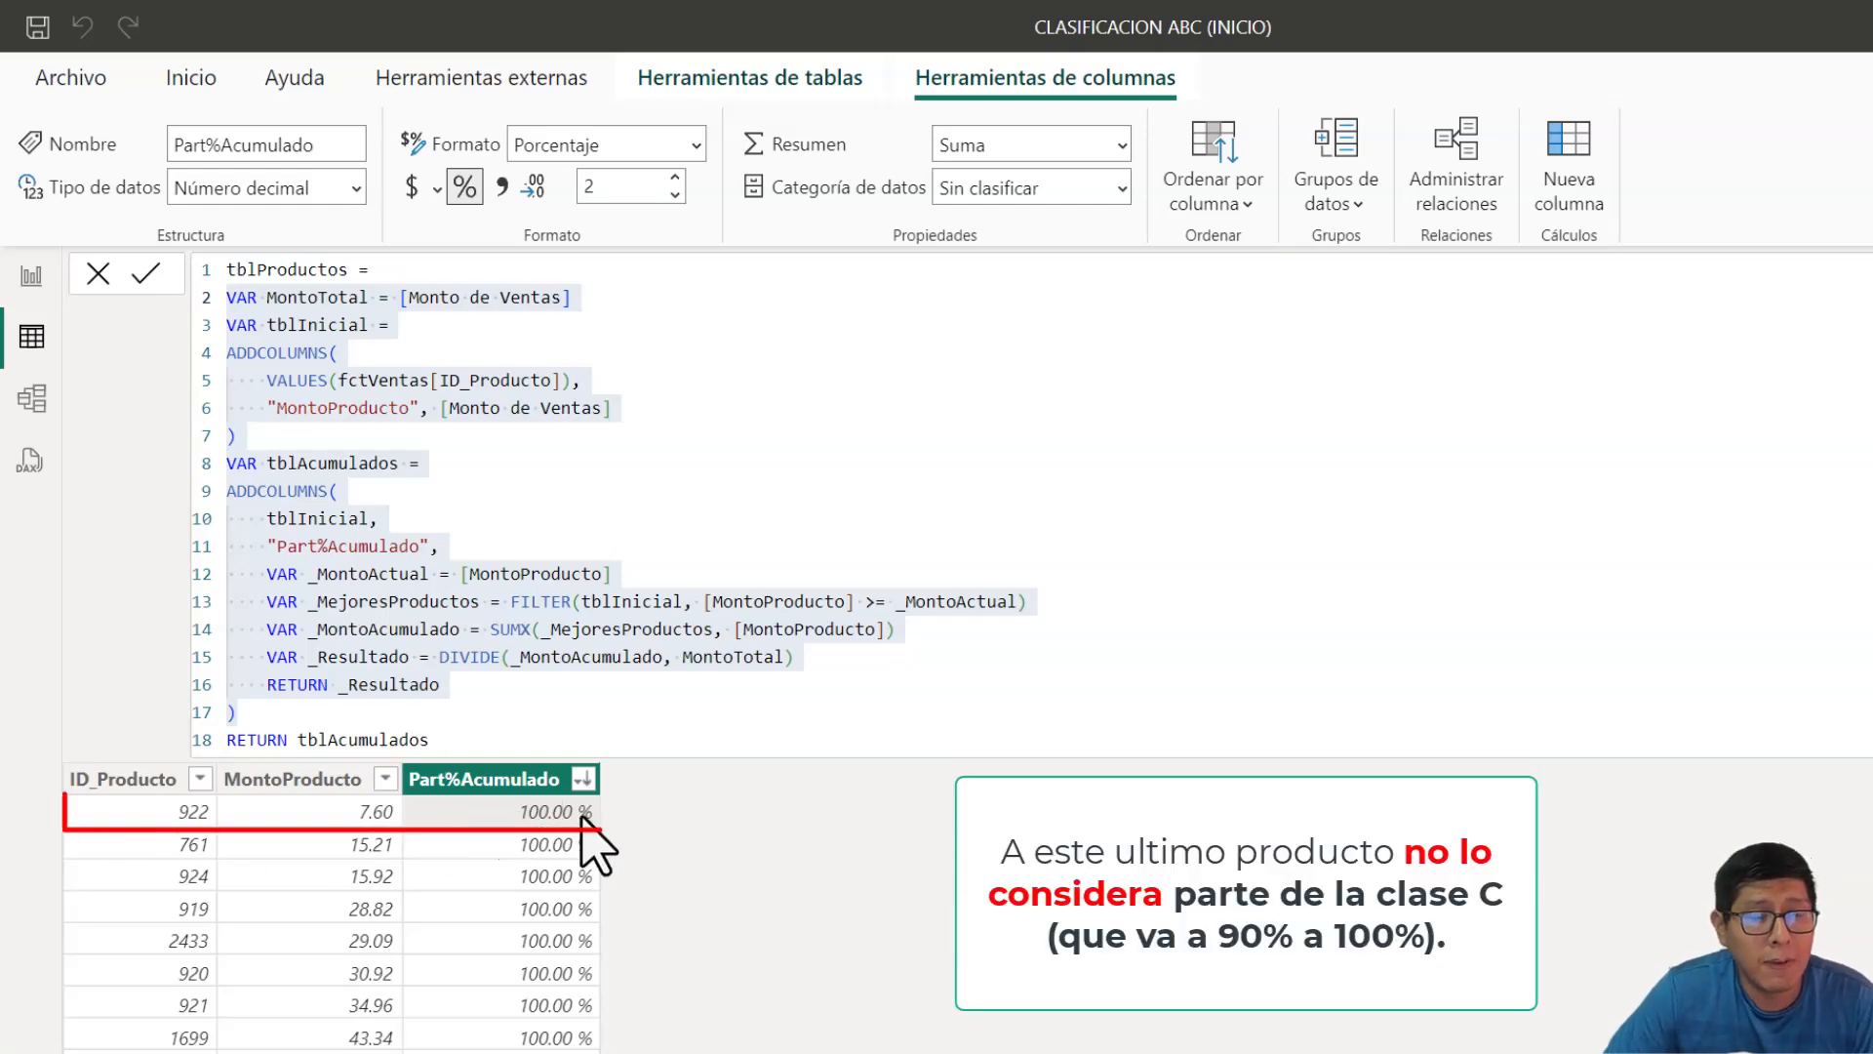
click(375, 813)
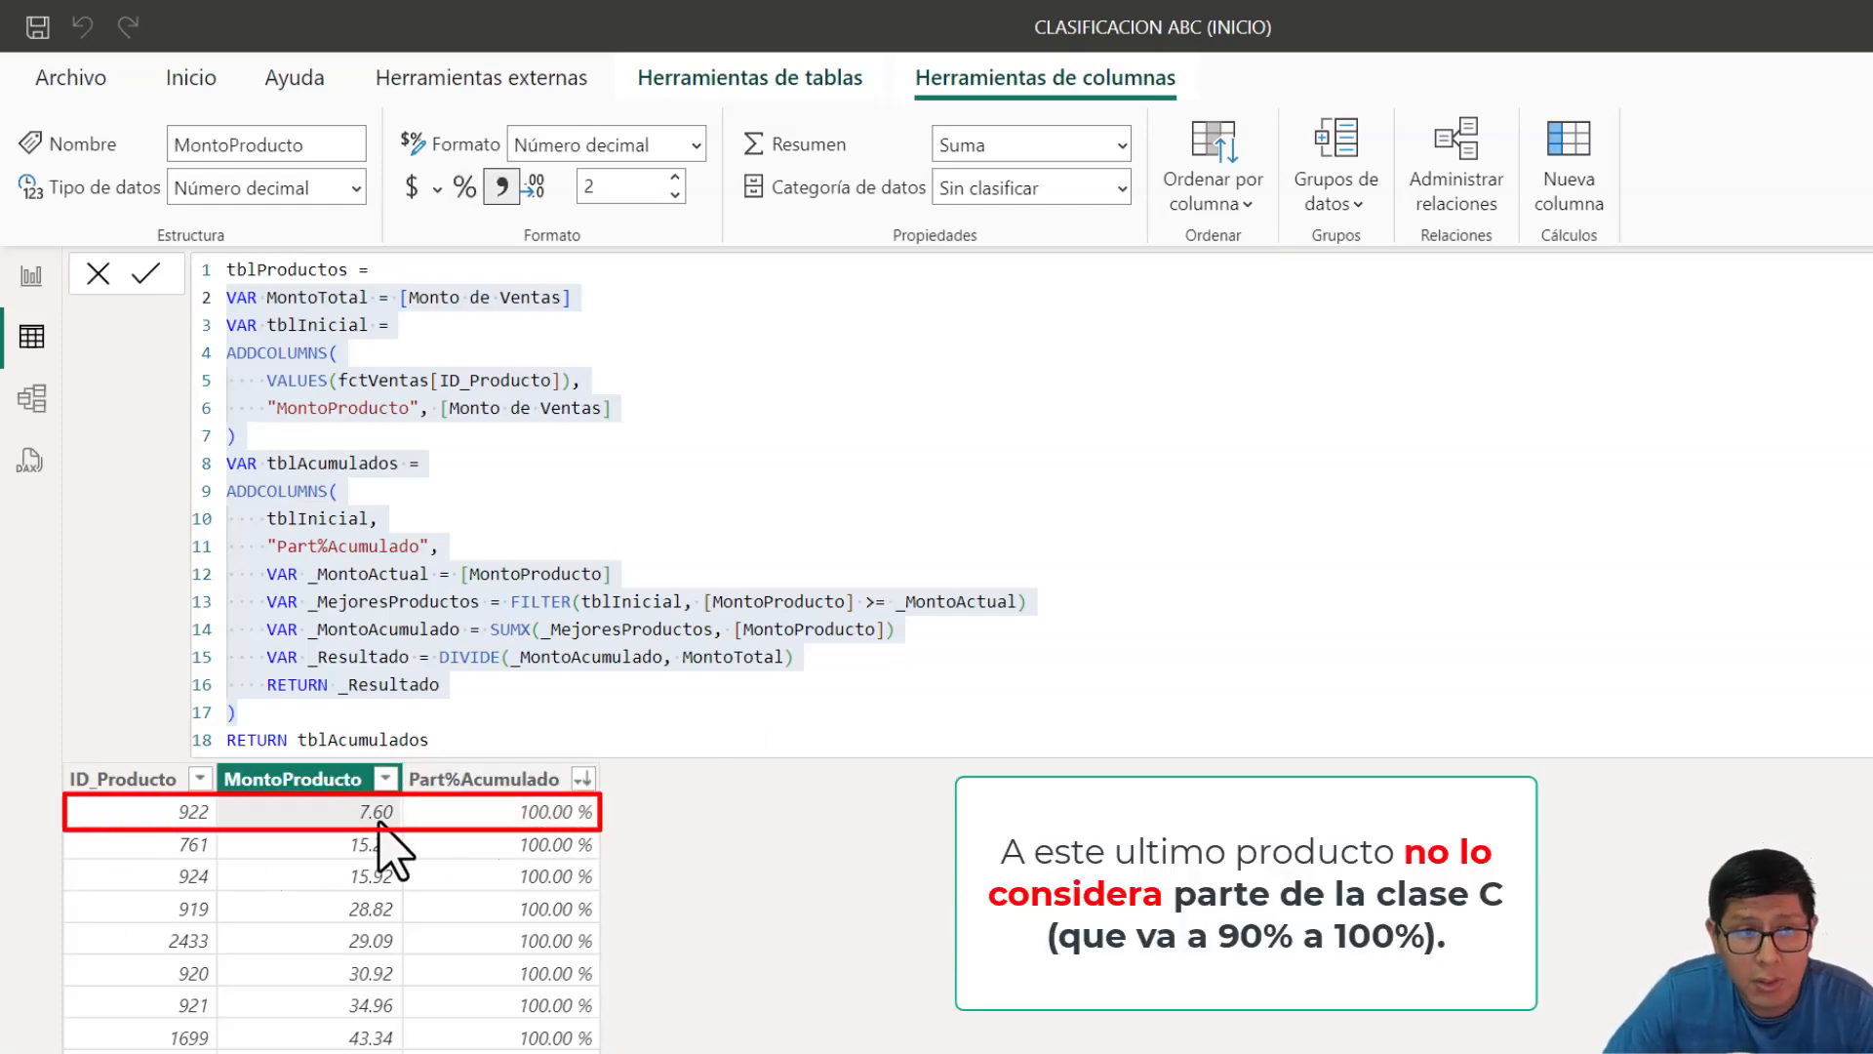
- Compare the class C and total sales amounts between the static and dynamic ABC classification pages
click(31, 276)
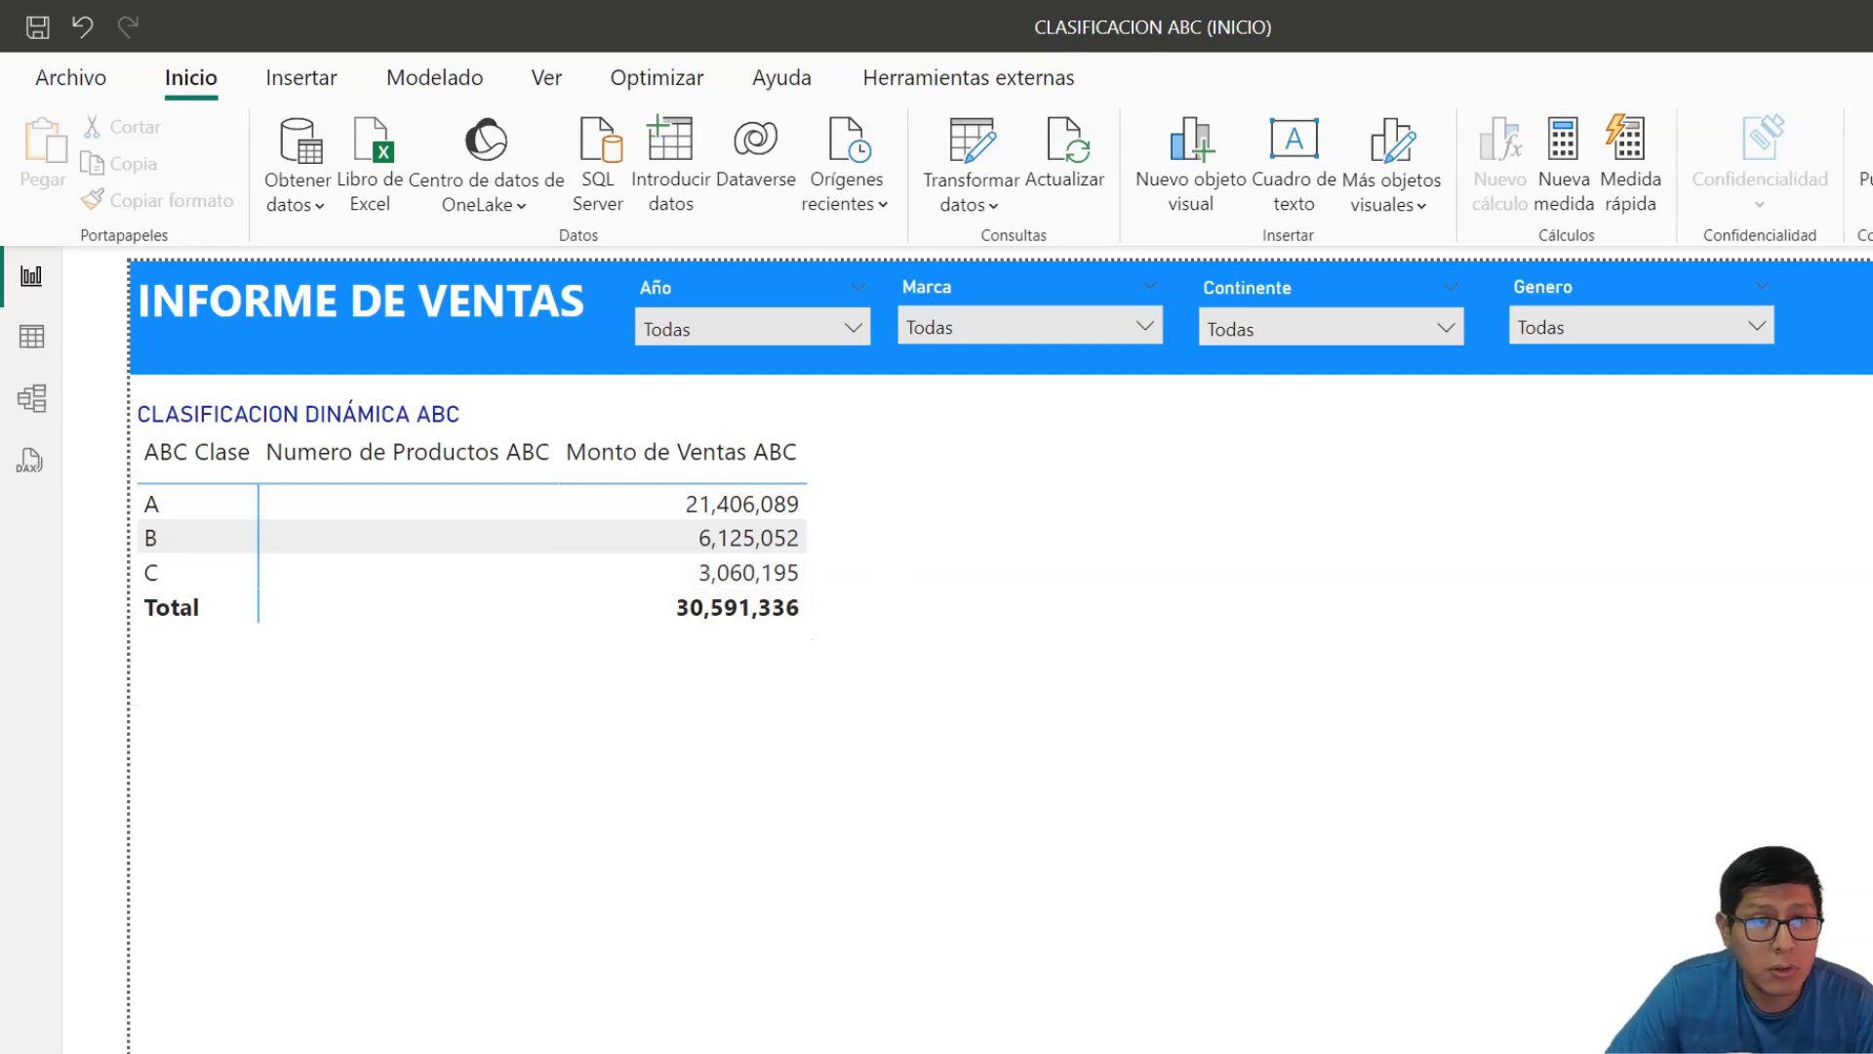
click(607, 1052)
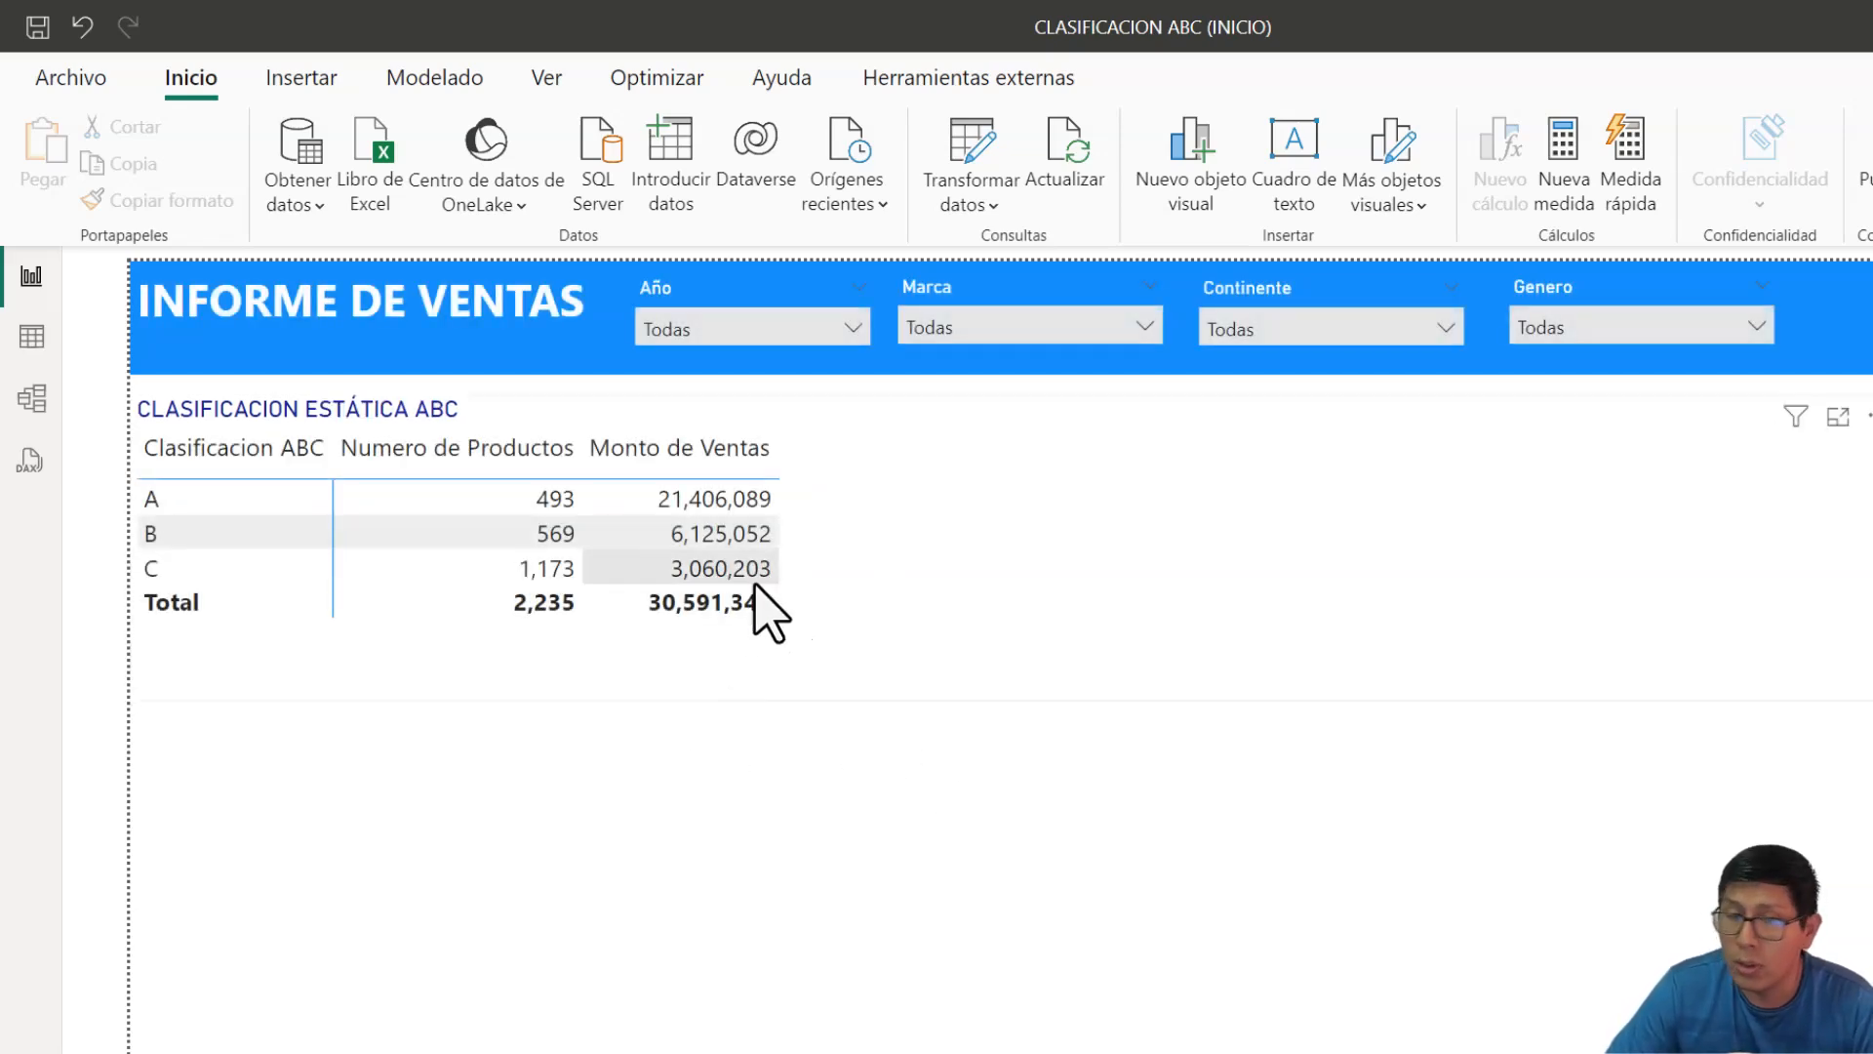
click(800, 1051)
click(961, 566)
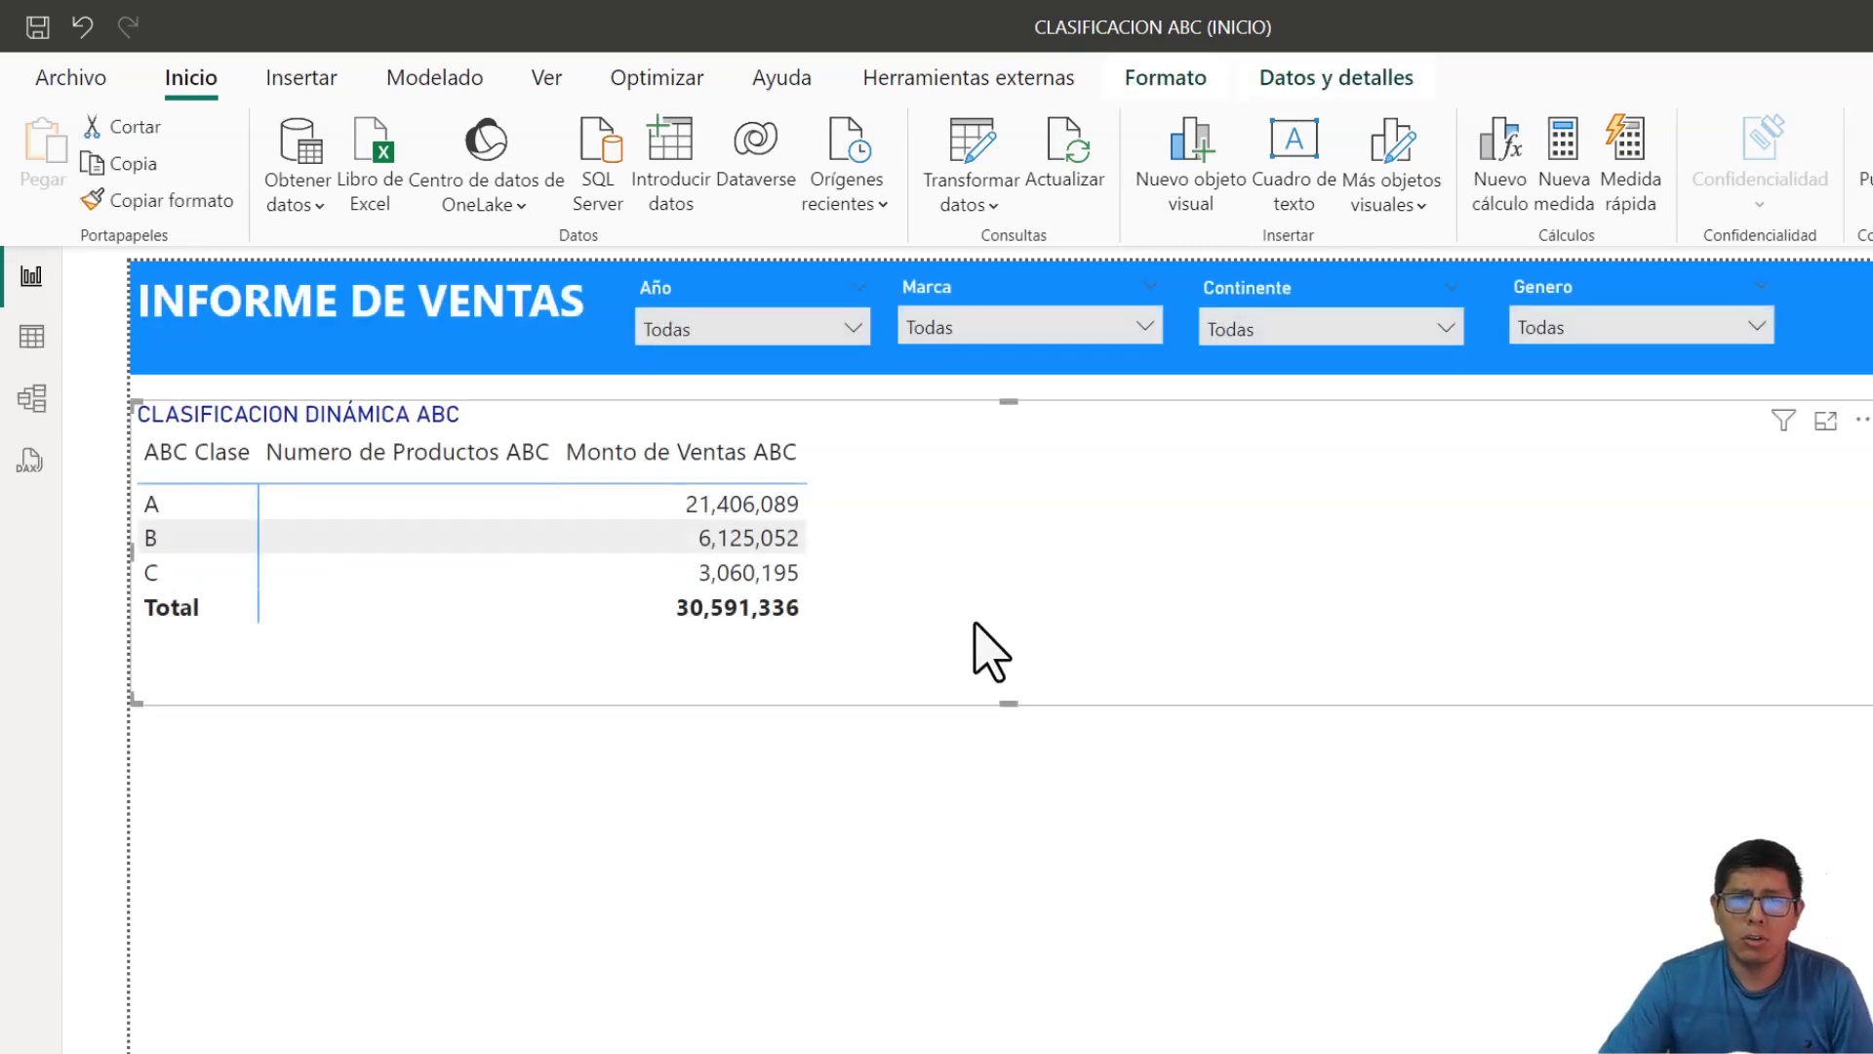
click(1735, 792)
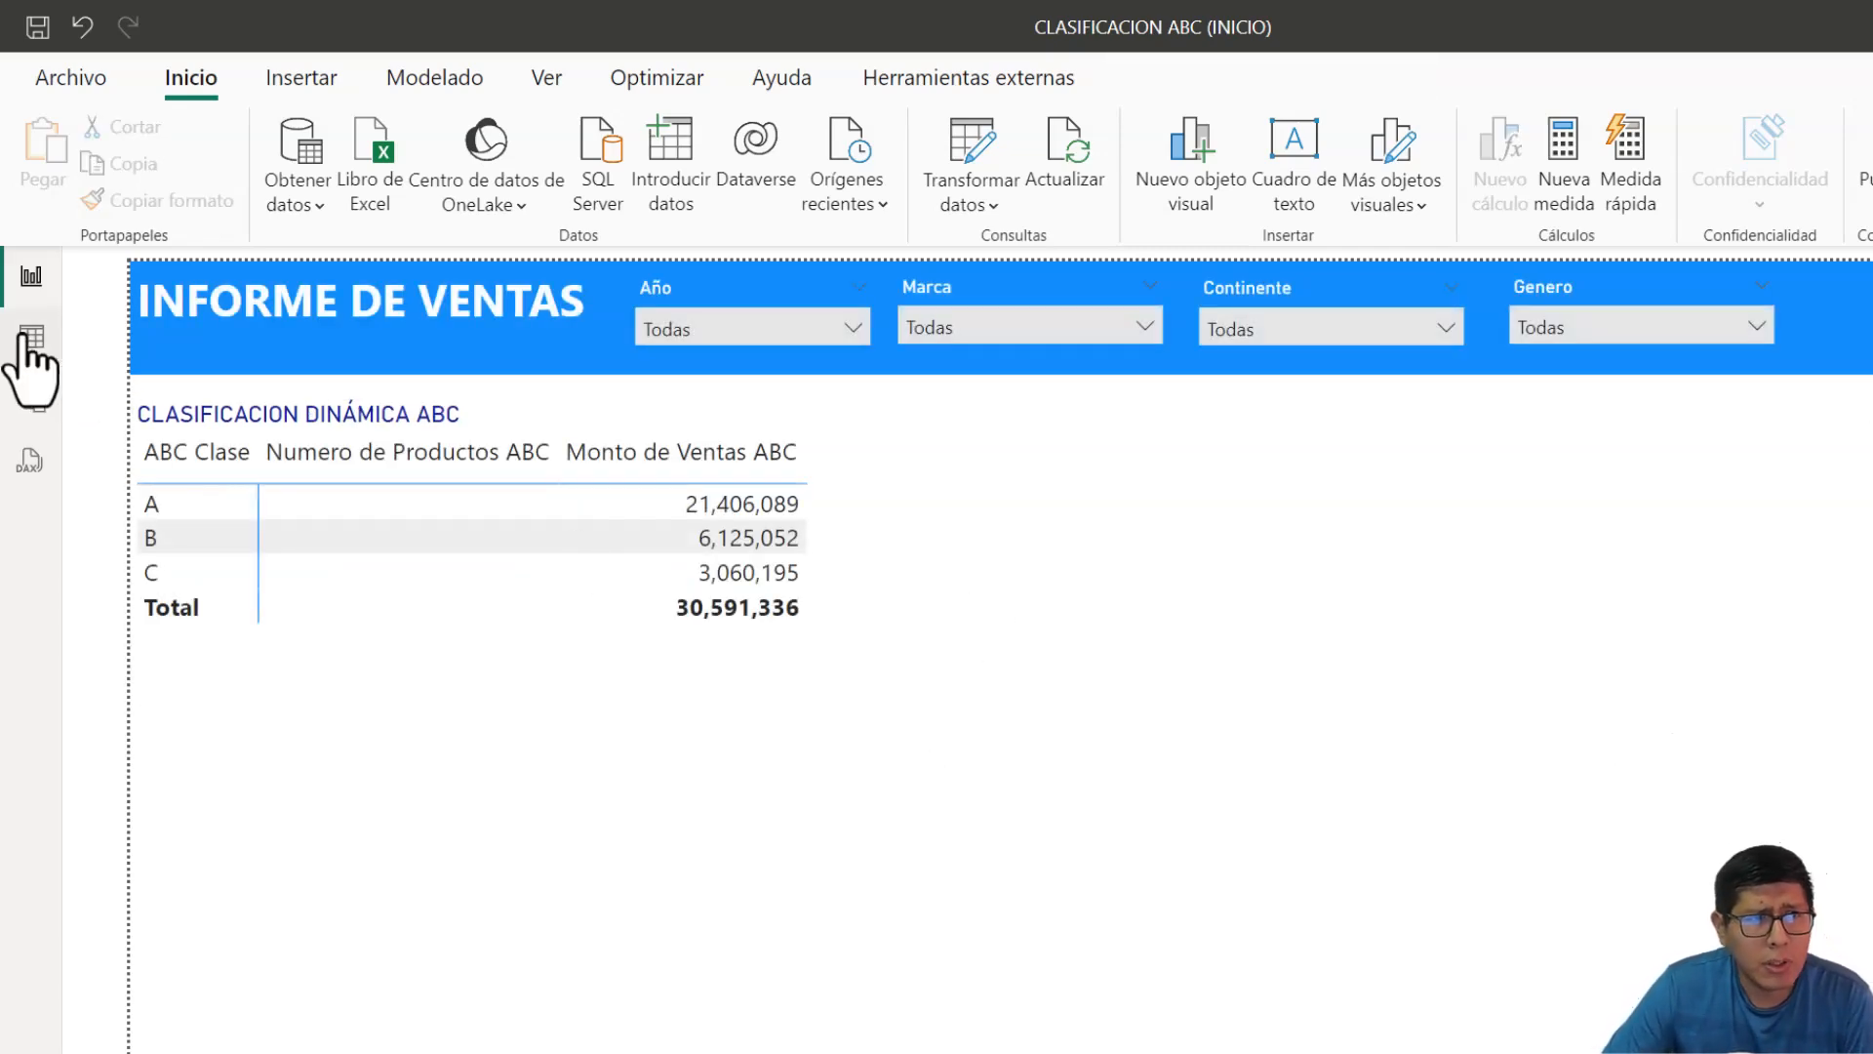
- Check the Limite Superior of class C in the auxABC_Clase table, then return to the report
click(31, 341)
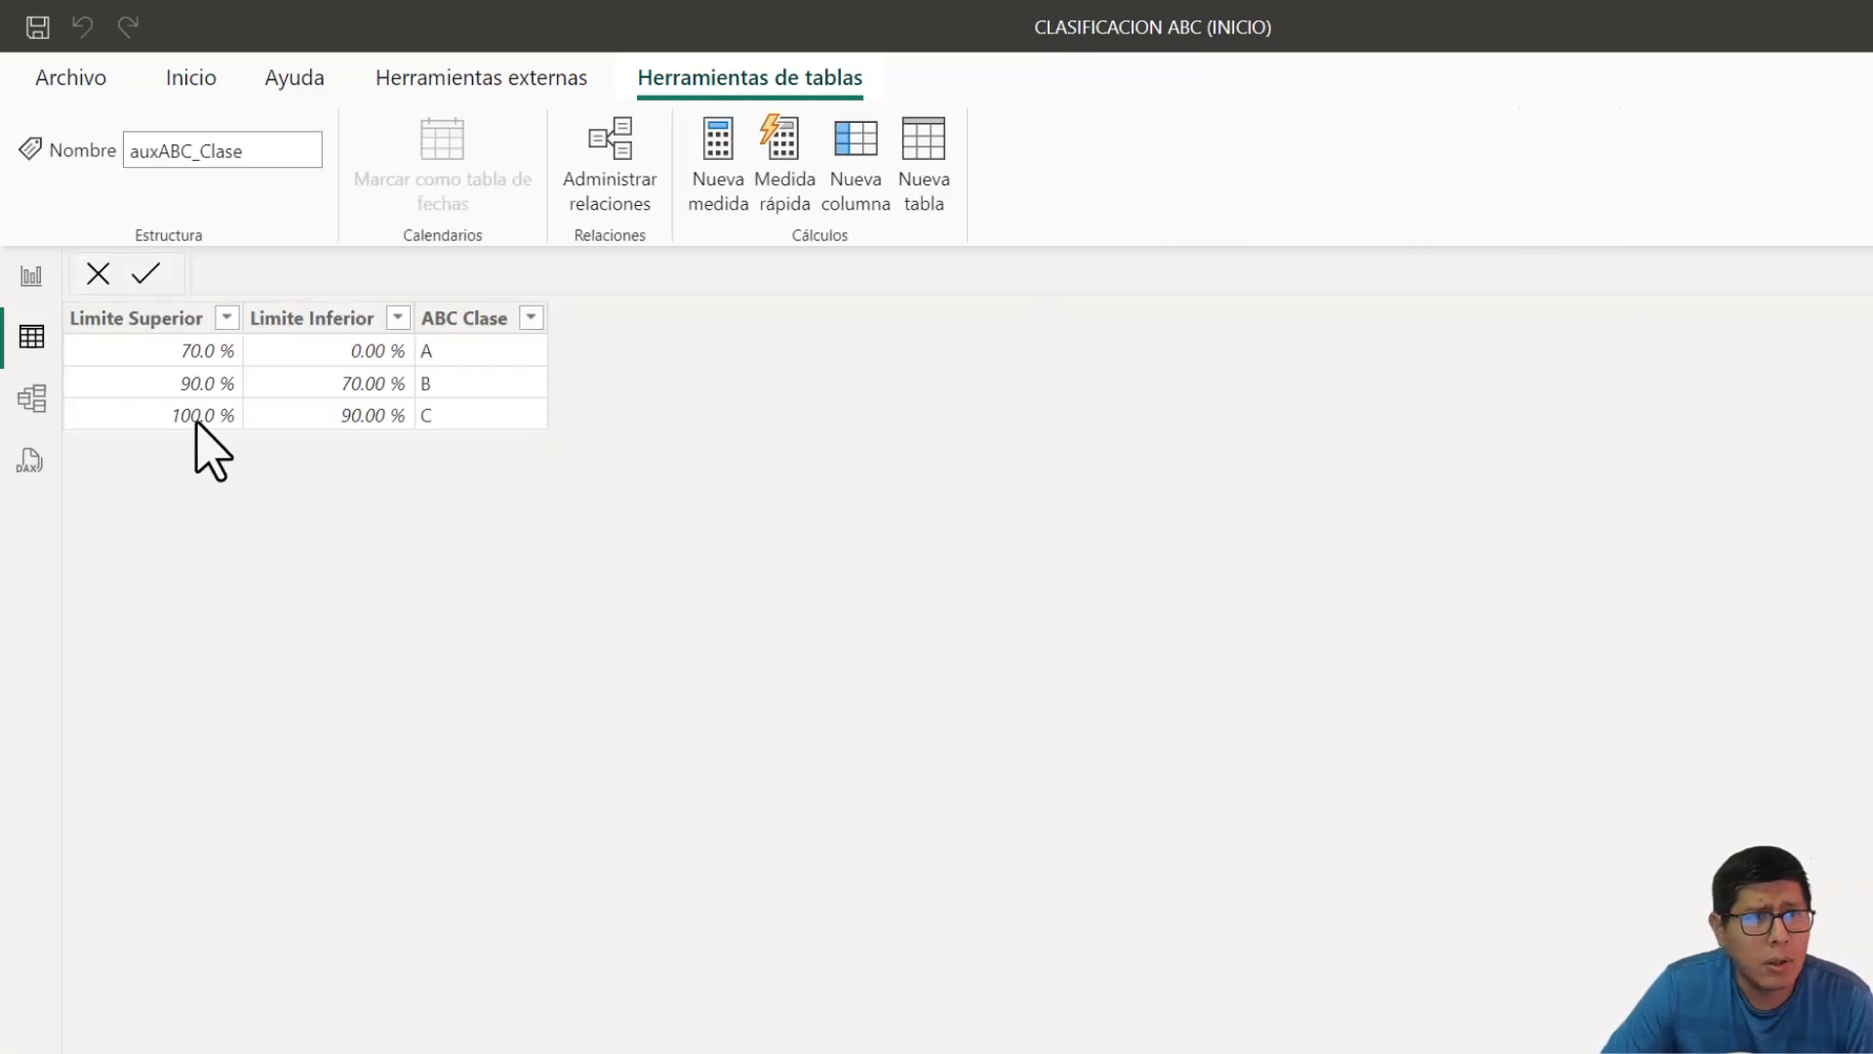
click(195, 417)
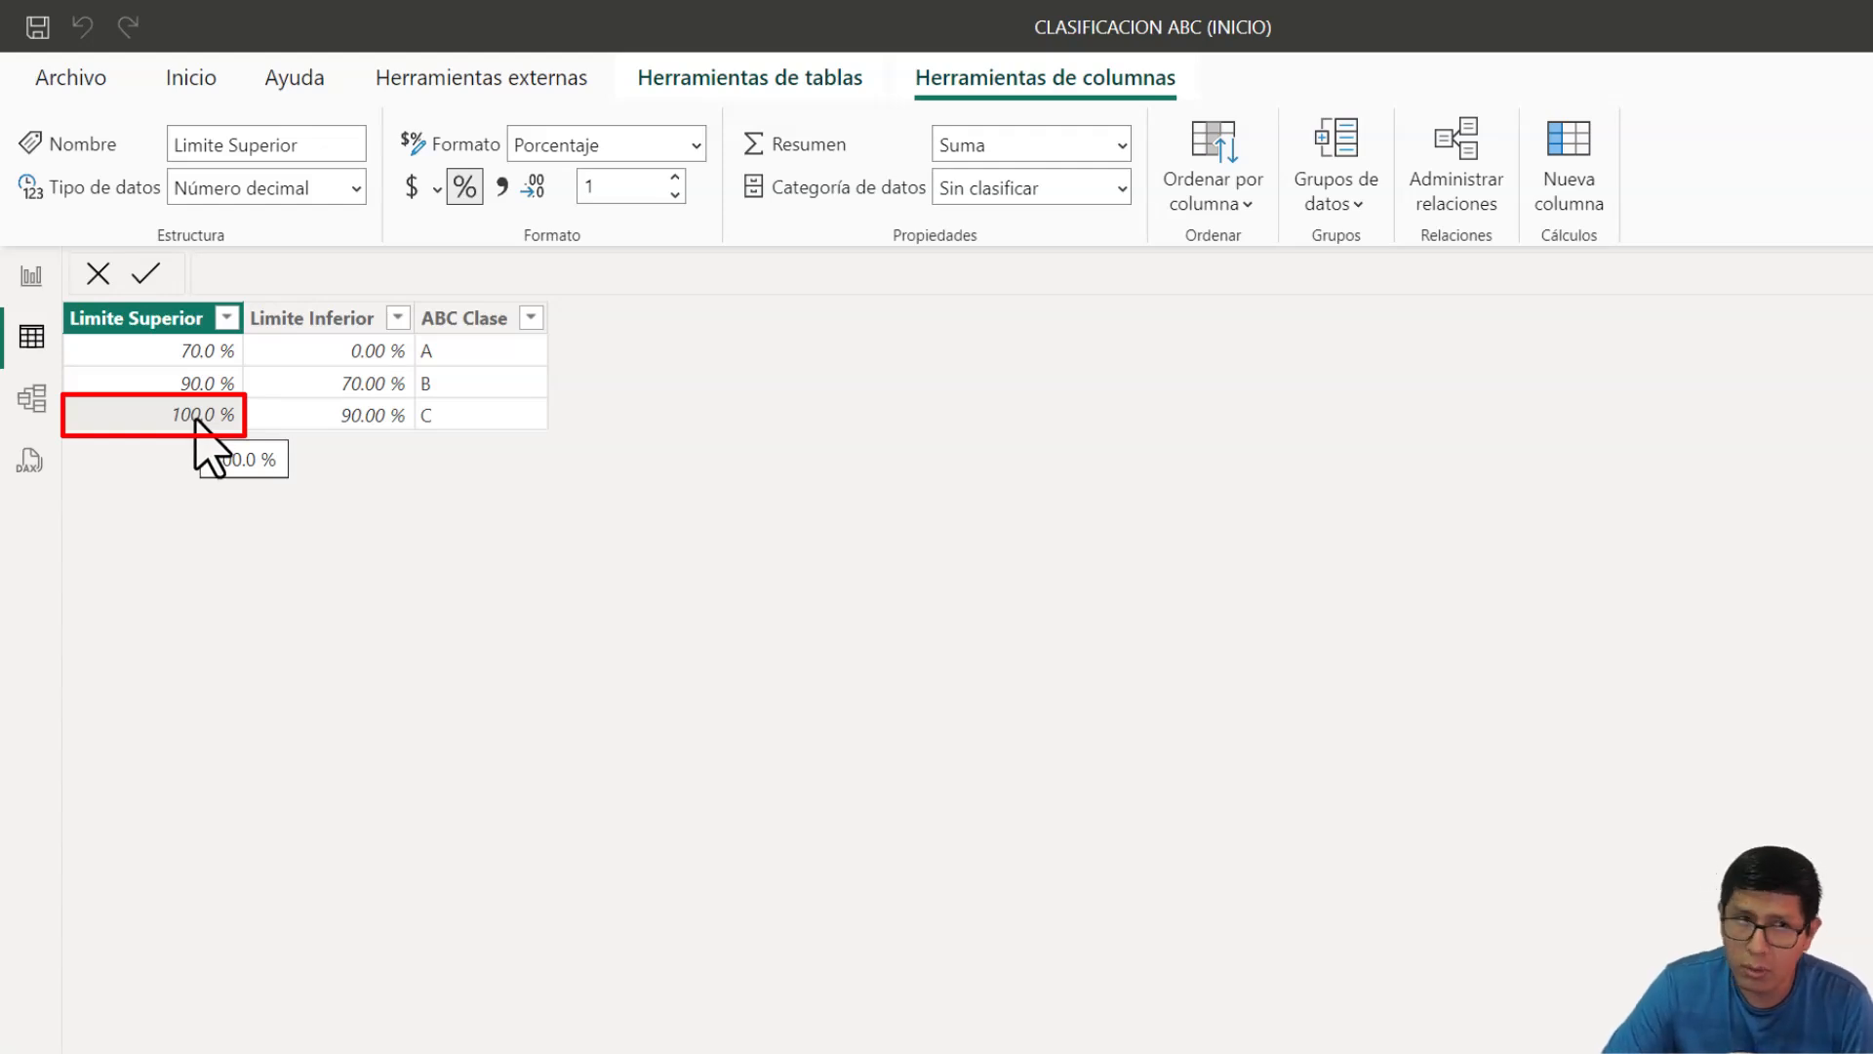
click(29, 276)
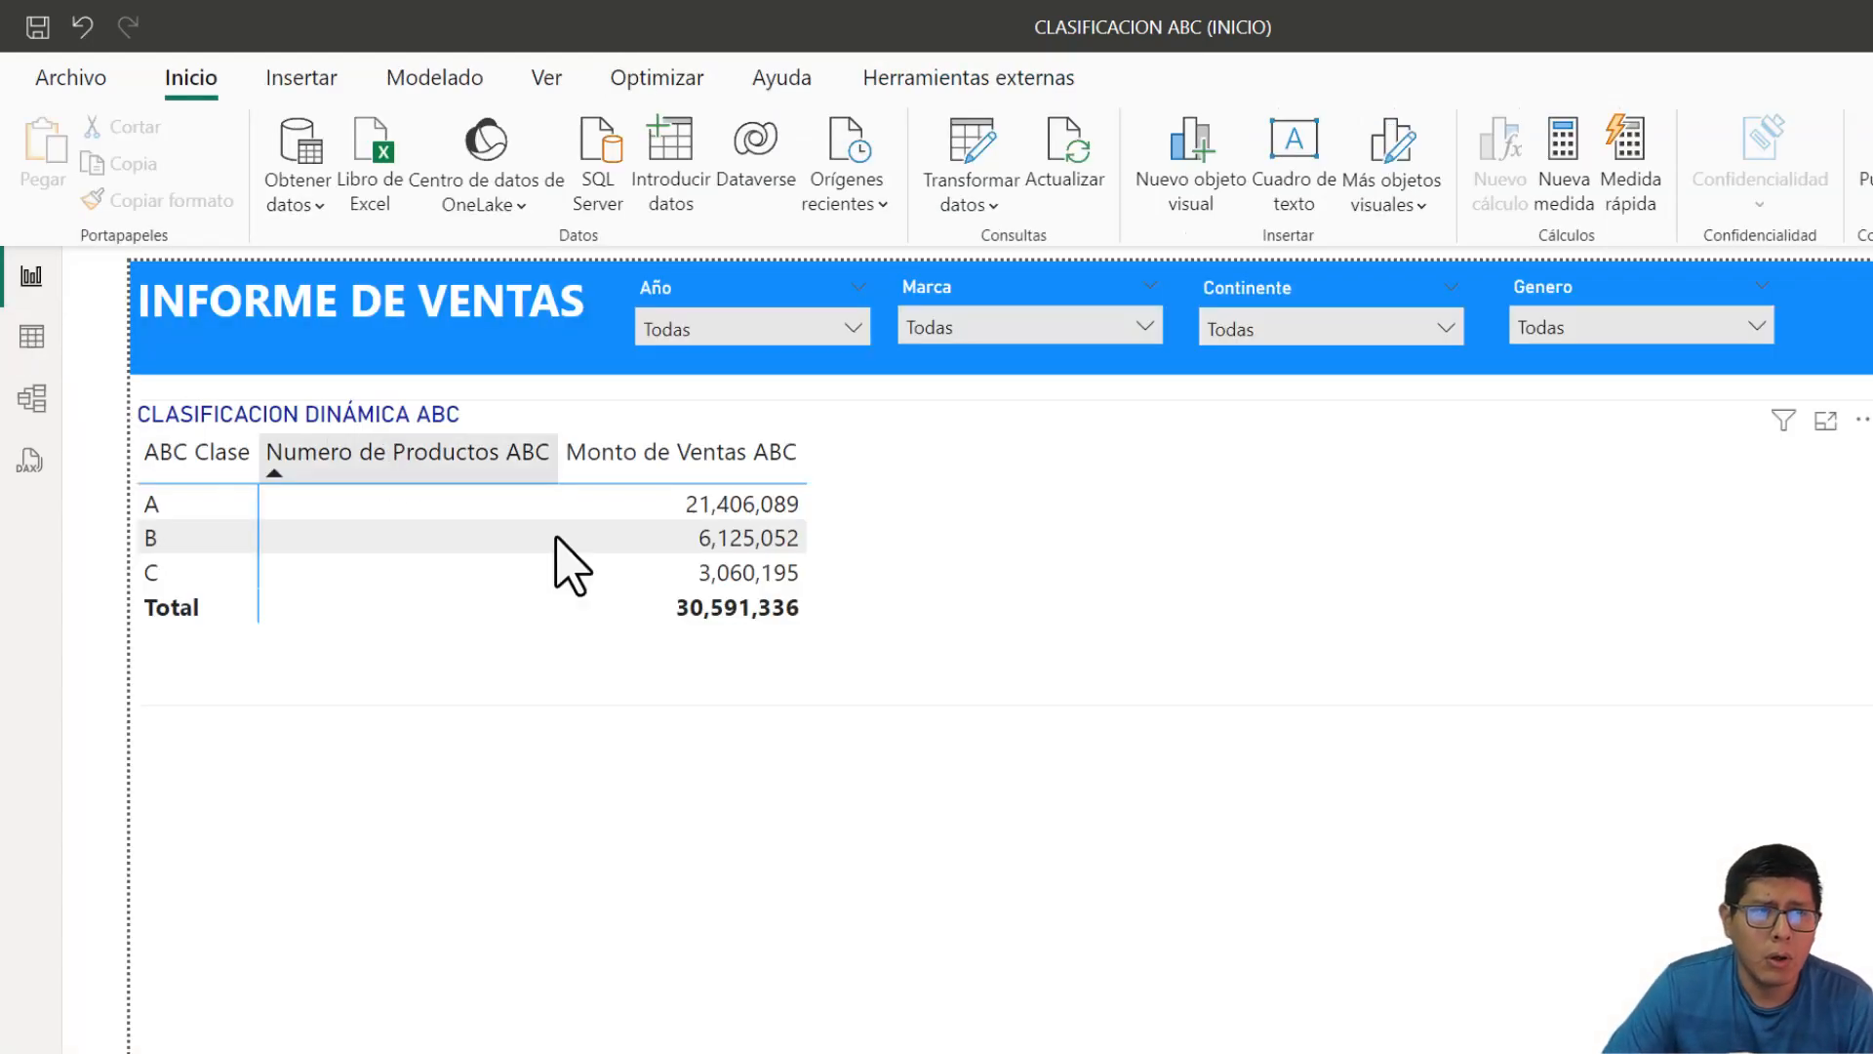
- In the Monto de Ventas ABC measure, cap the Part%Acumulado result by changing its inner return expression to MIN(_Resultado,1)
click(983, 607)
click(1871, 586)
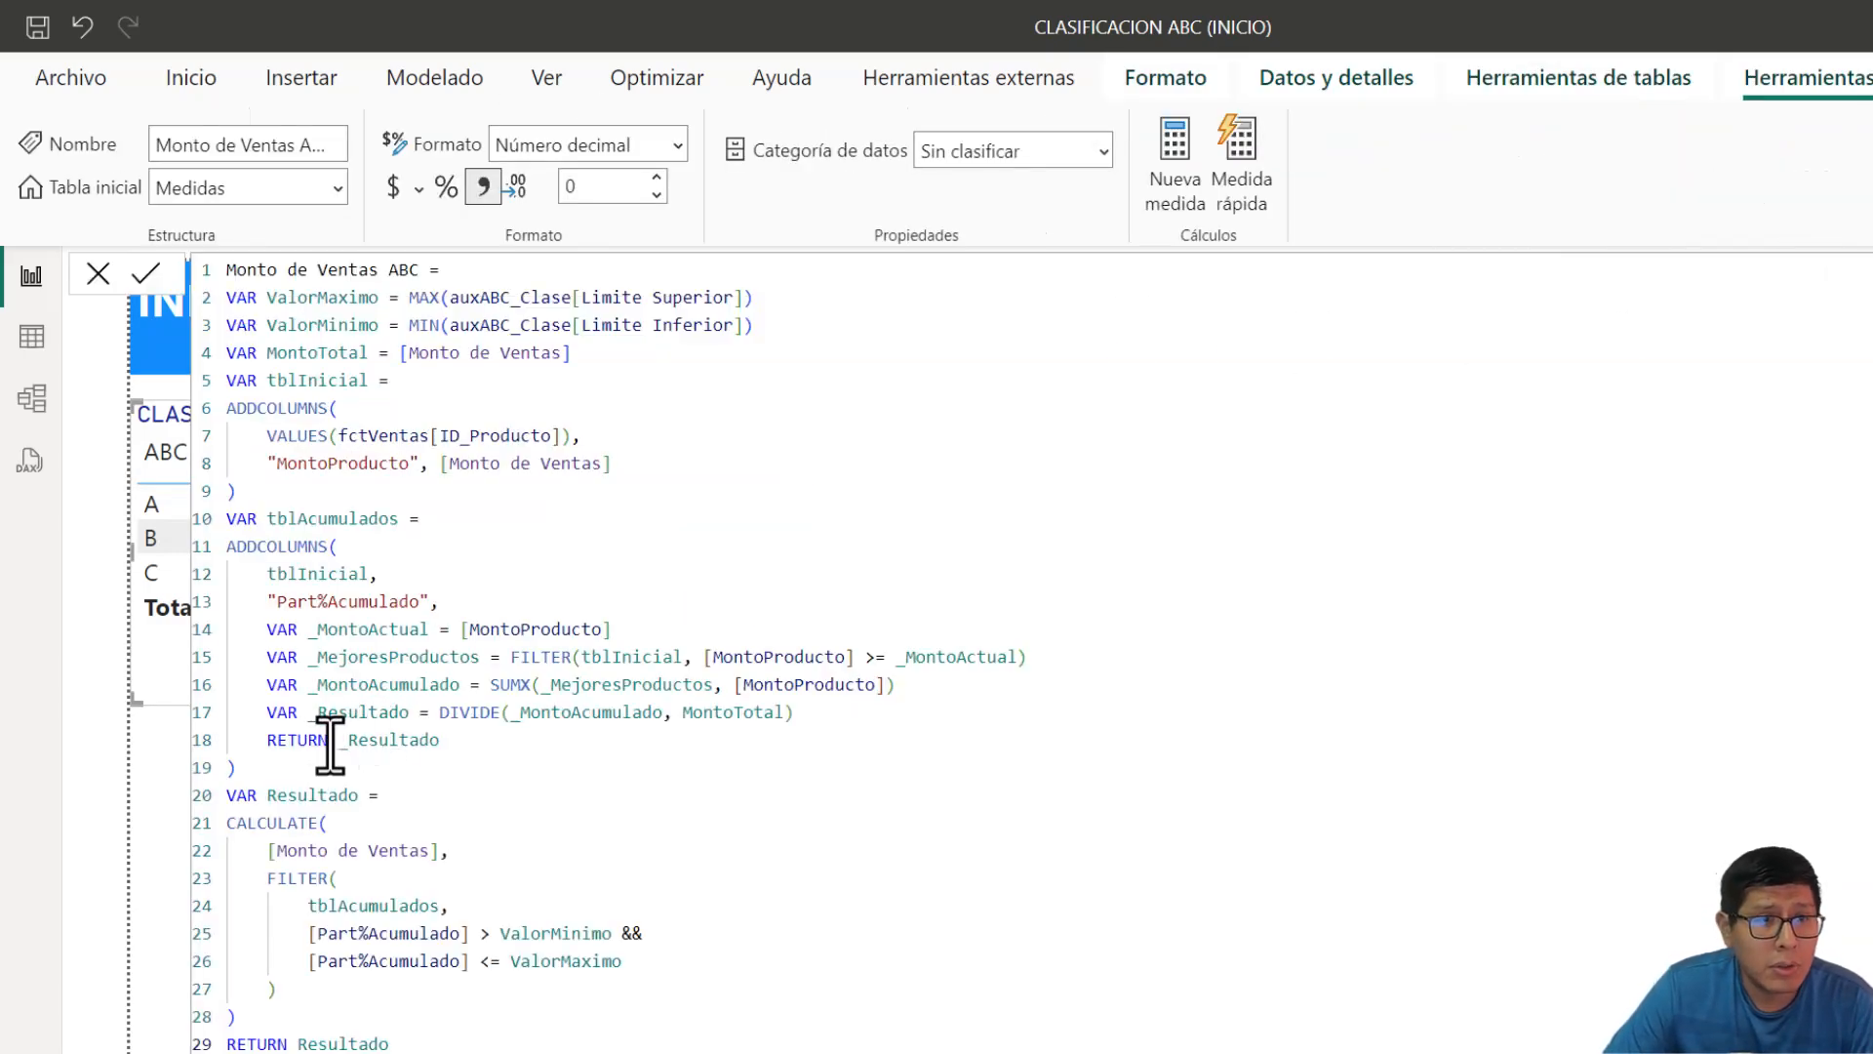
drag(330, 745, 478, 746)
click(447, 747)
key(Left)
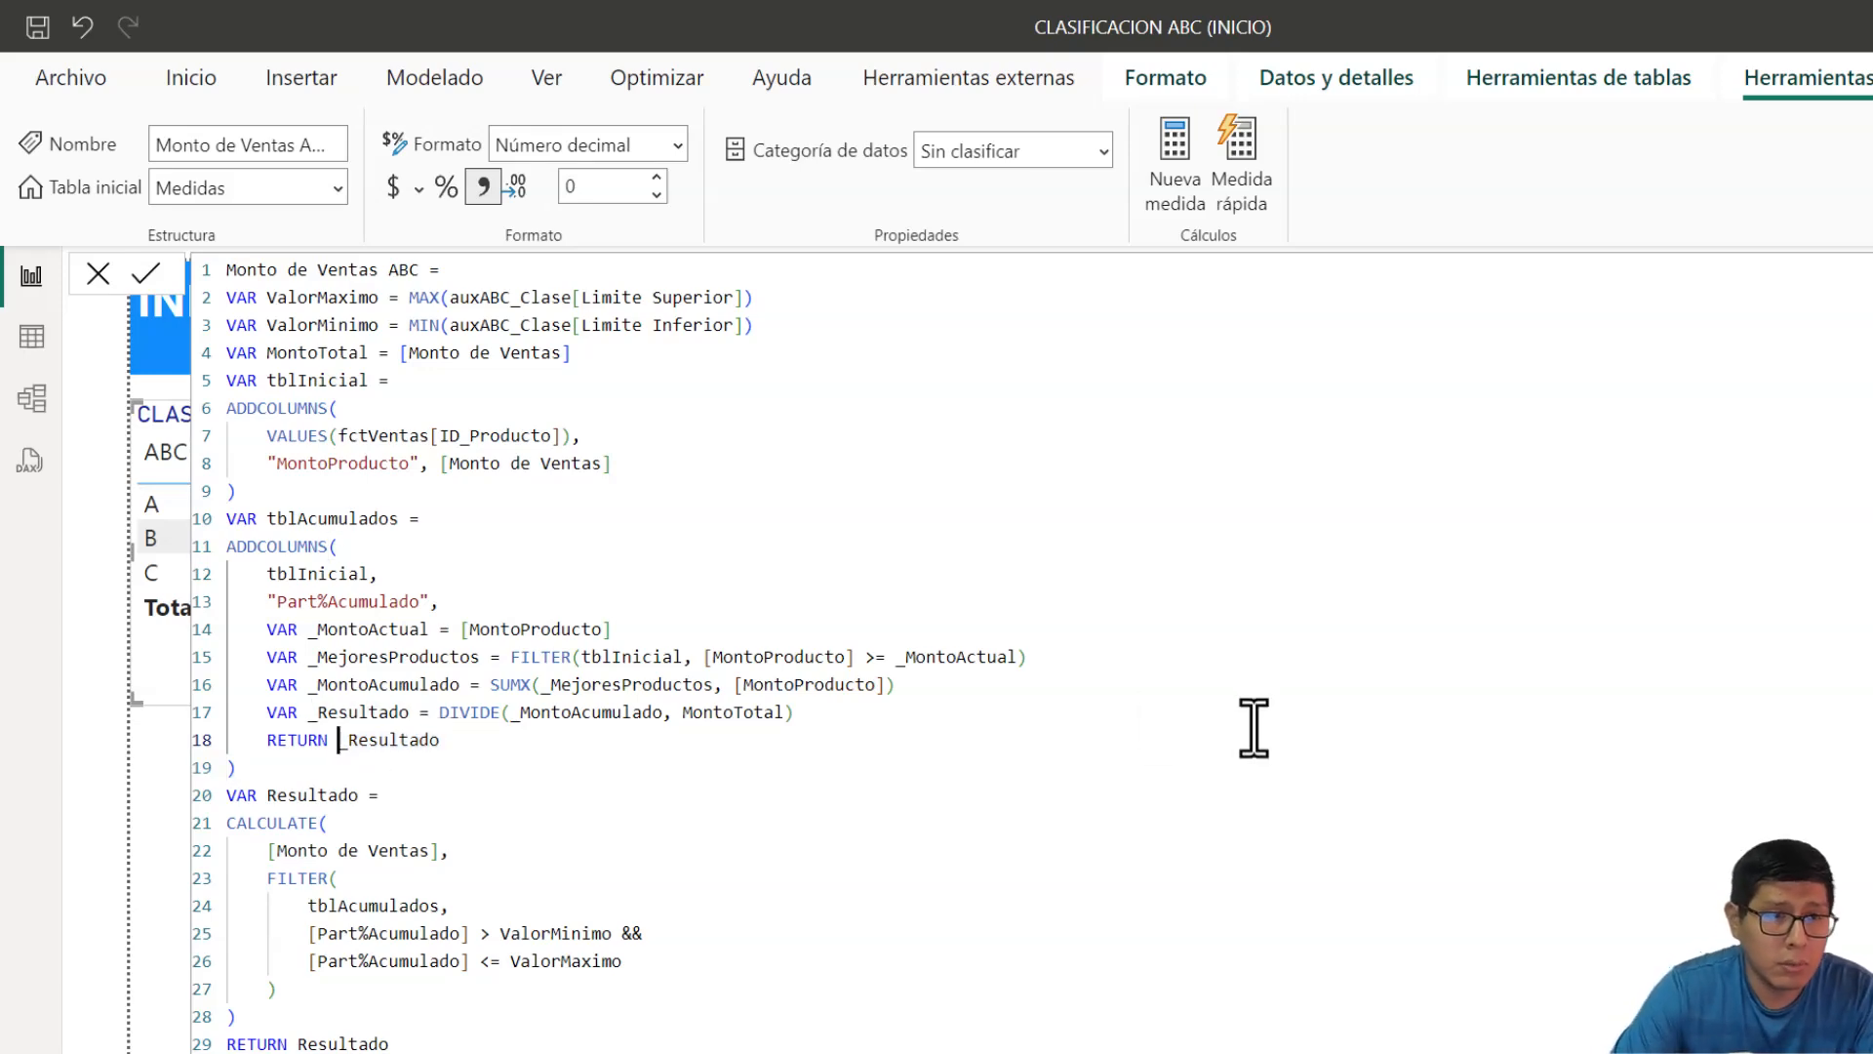
text(min)
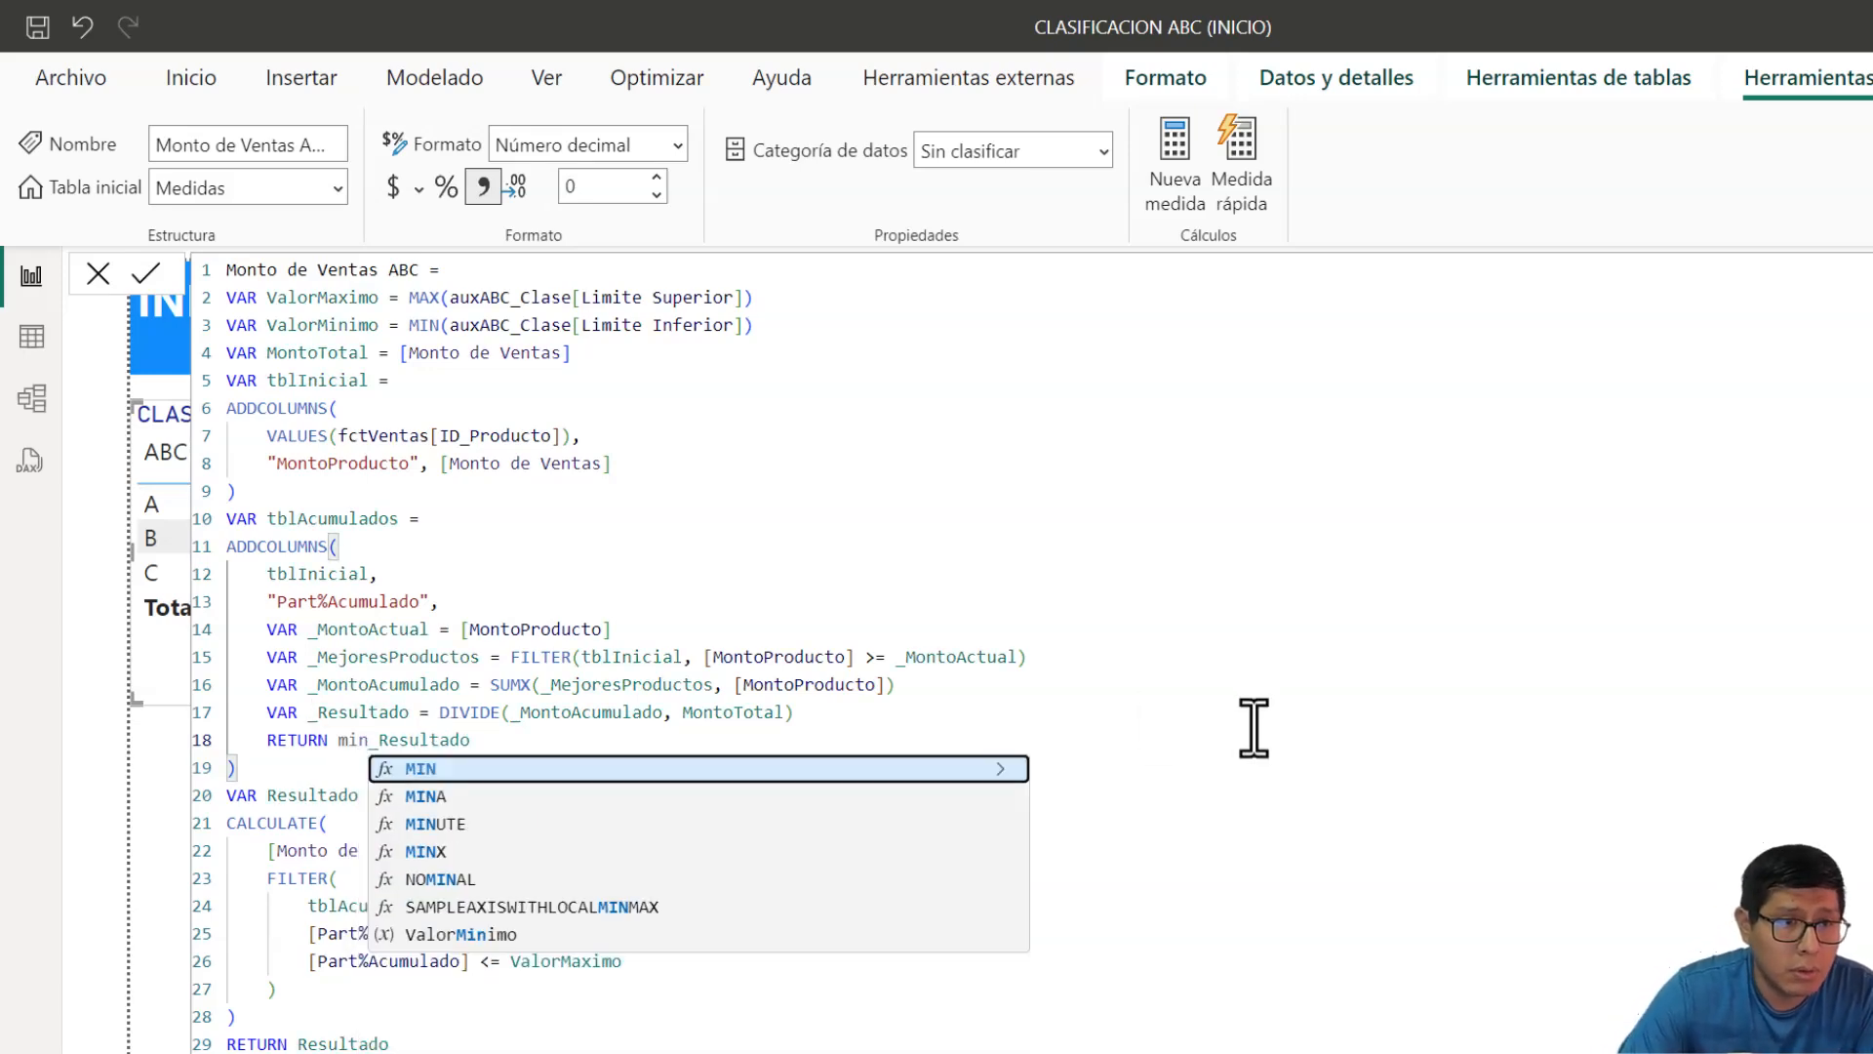
text(()
click(531, 738)
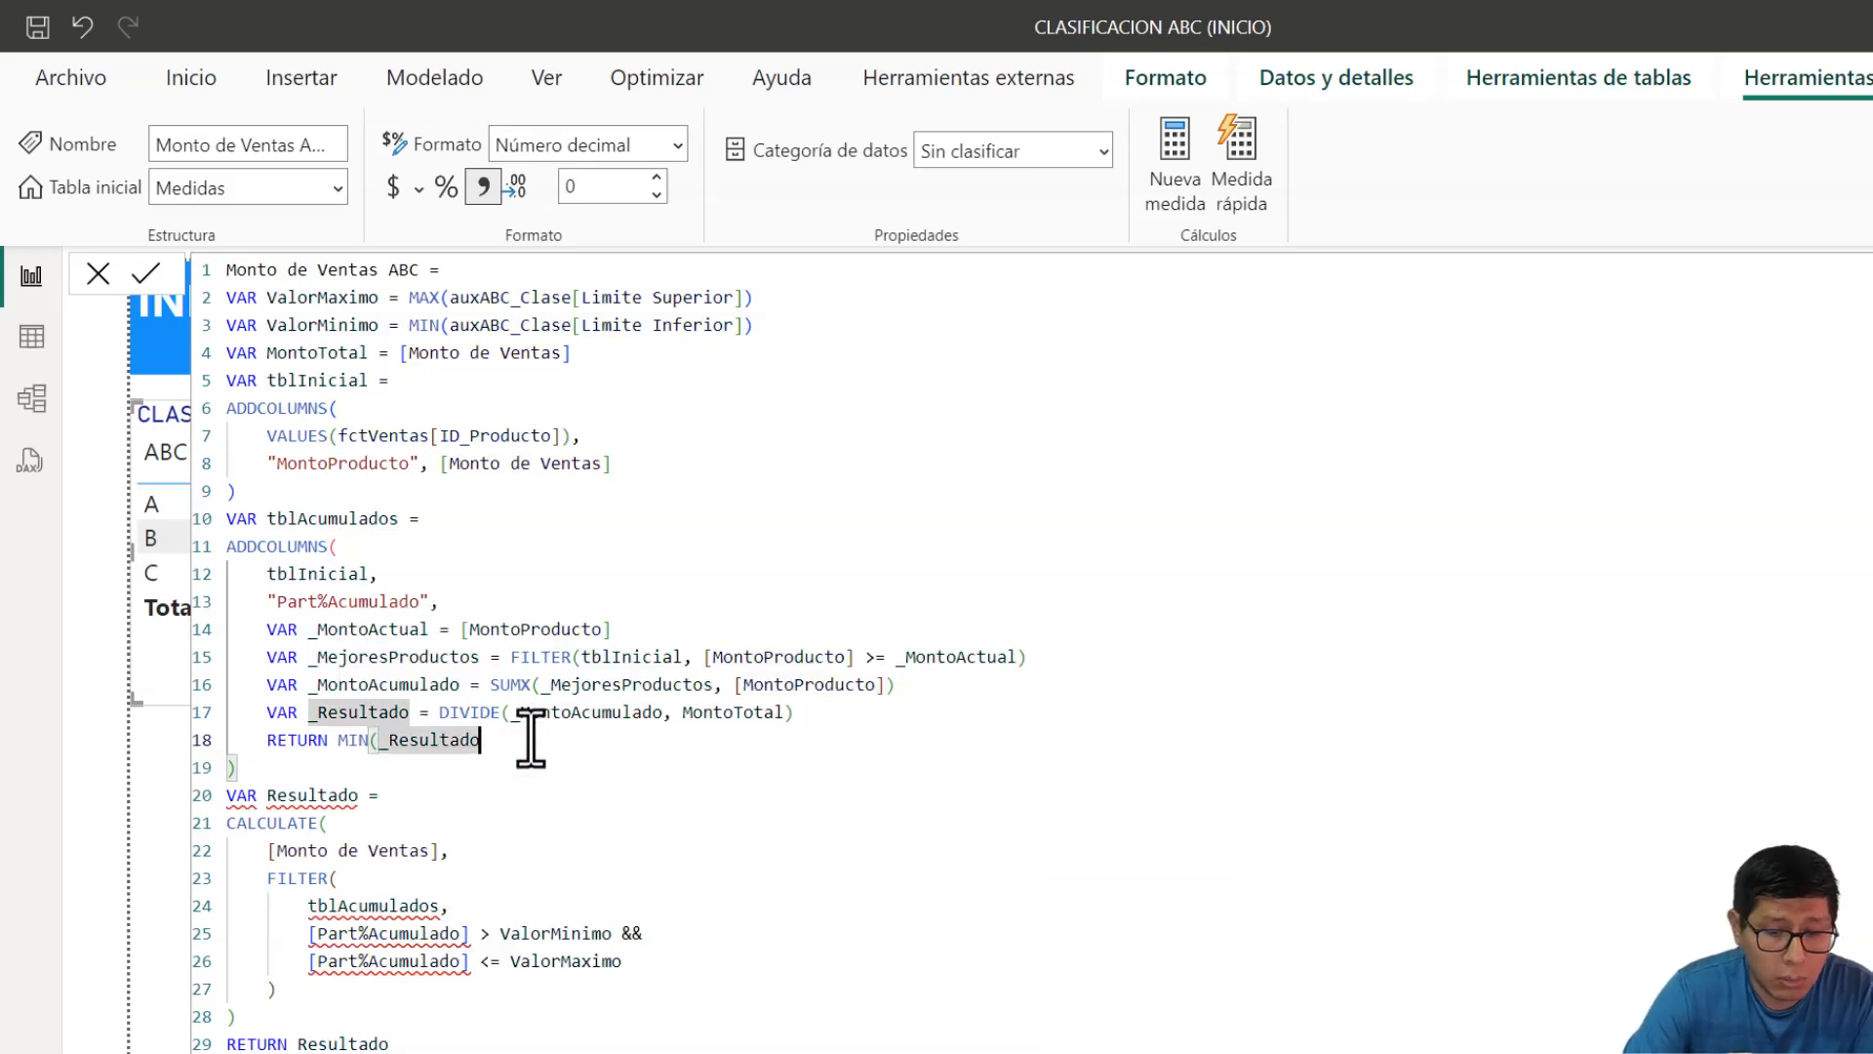
text(,1))
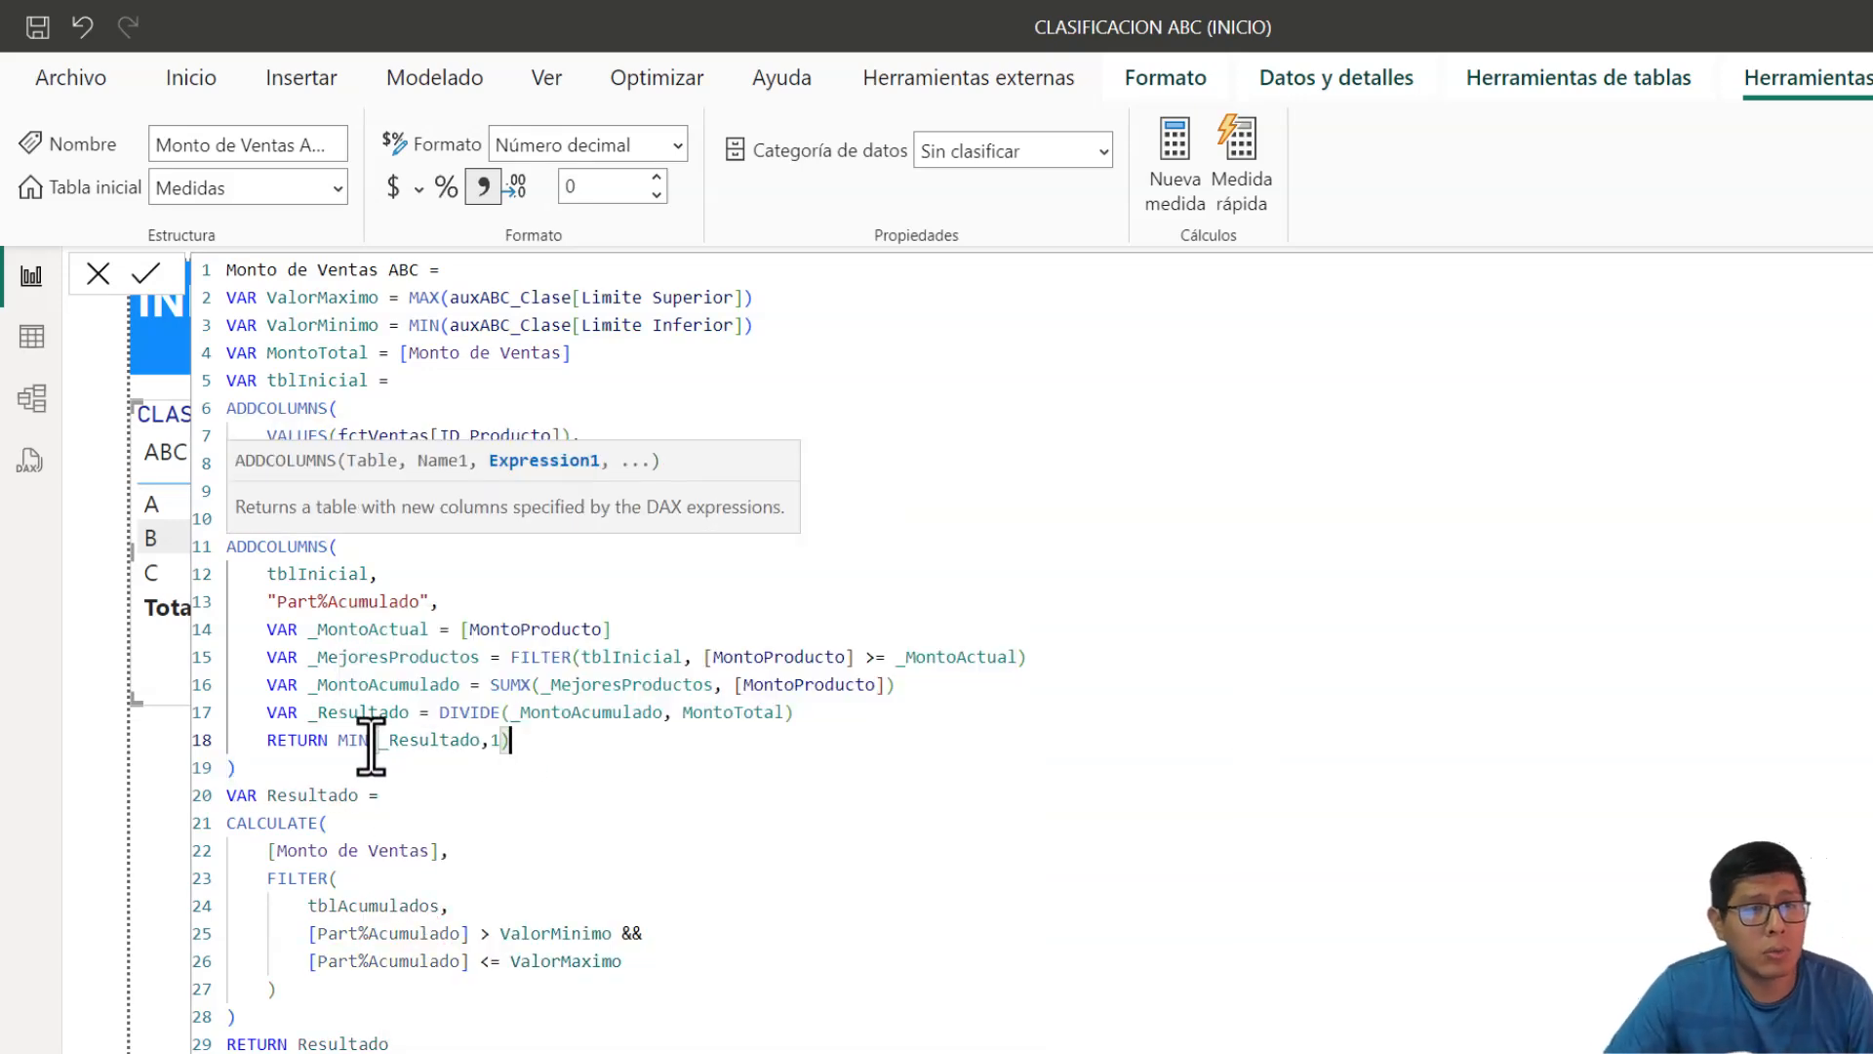
- Review the MIN(_Resultado,1) expression and commit the Monto de Ventas ABC measure
click(370, 741)
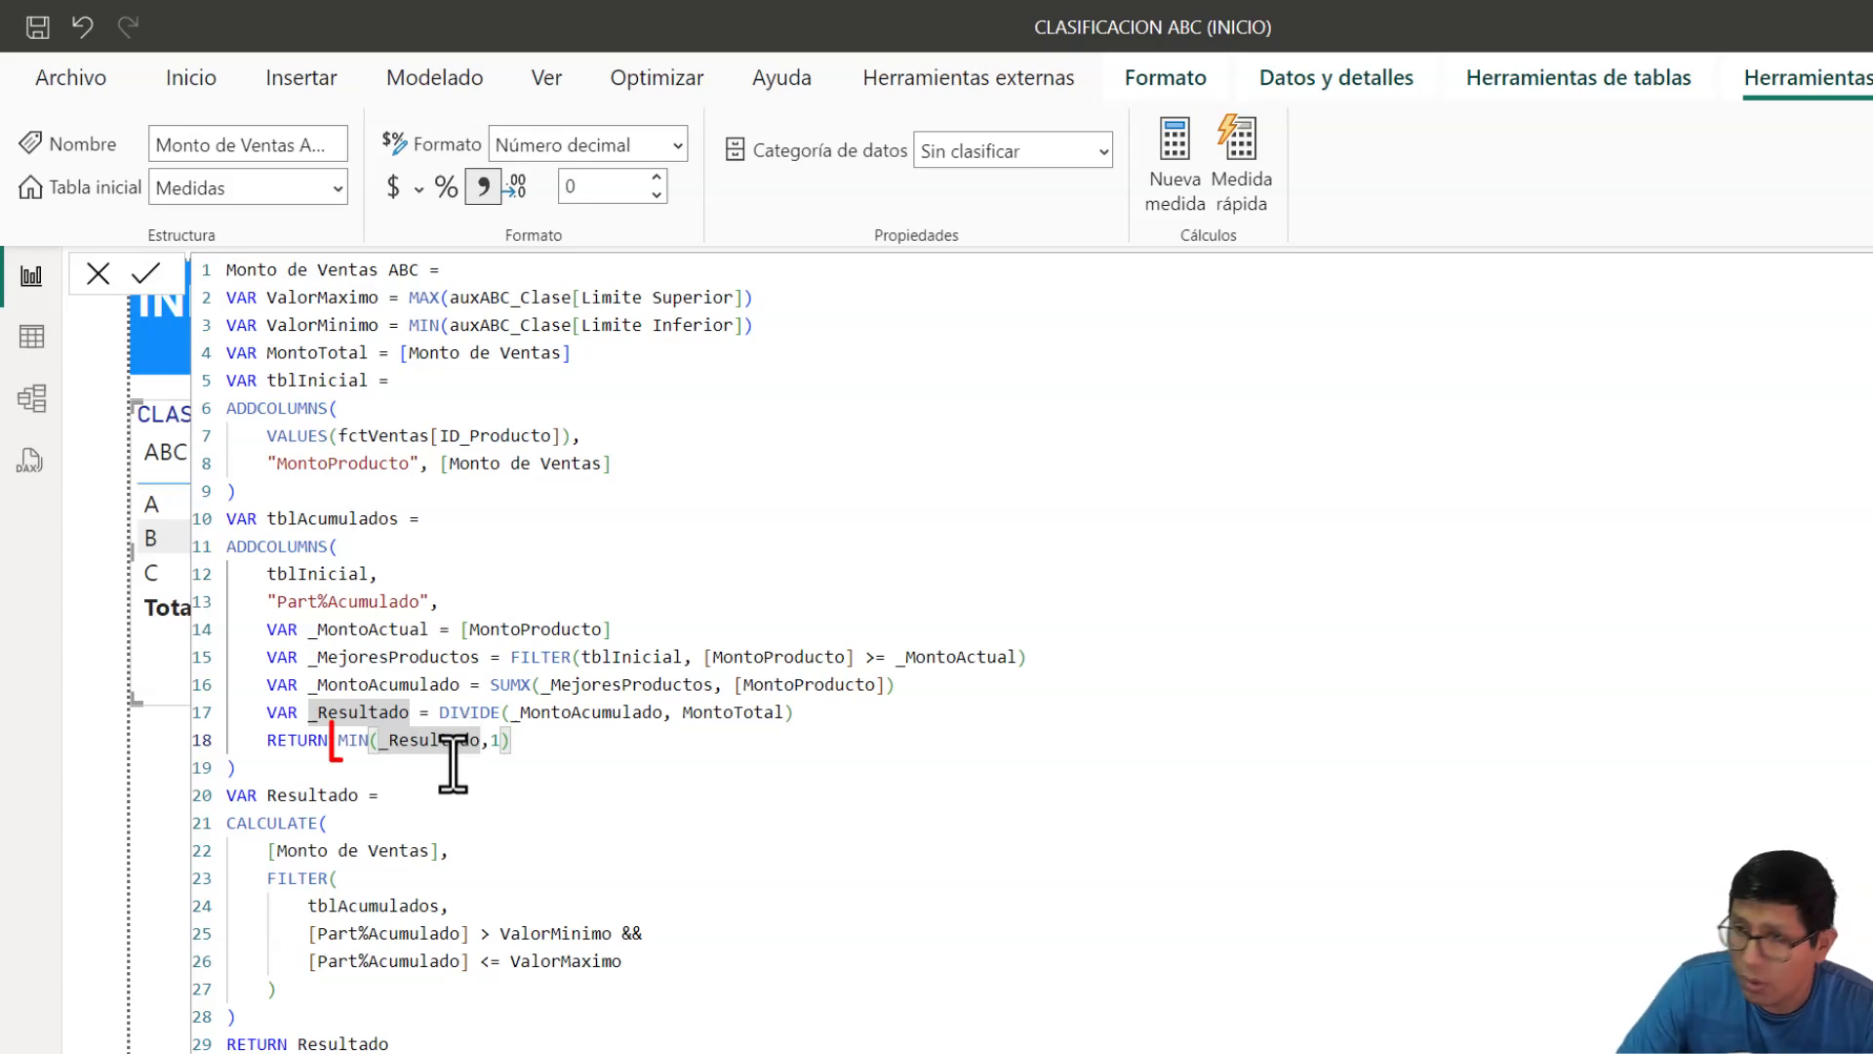
drag(500, 749, 507, 752)
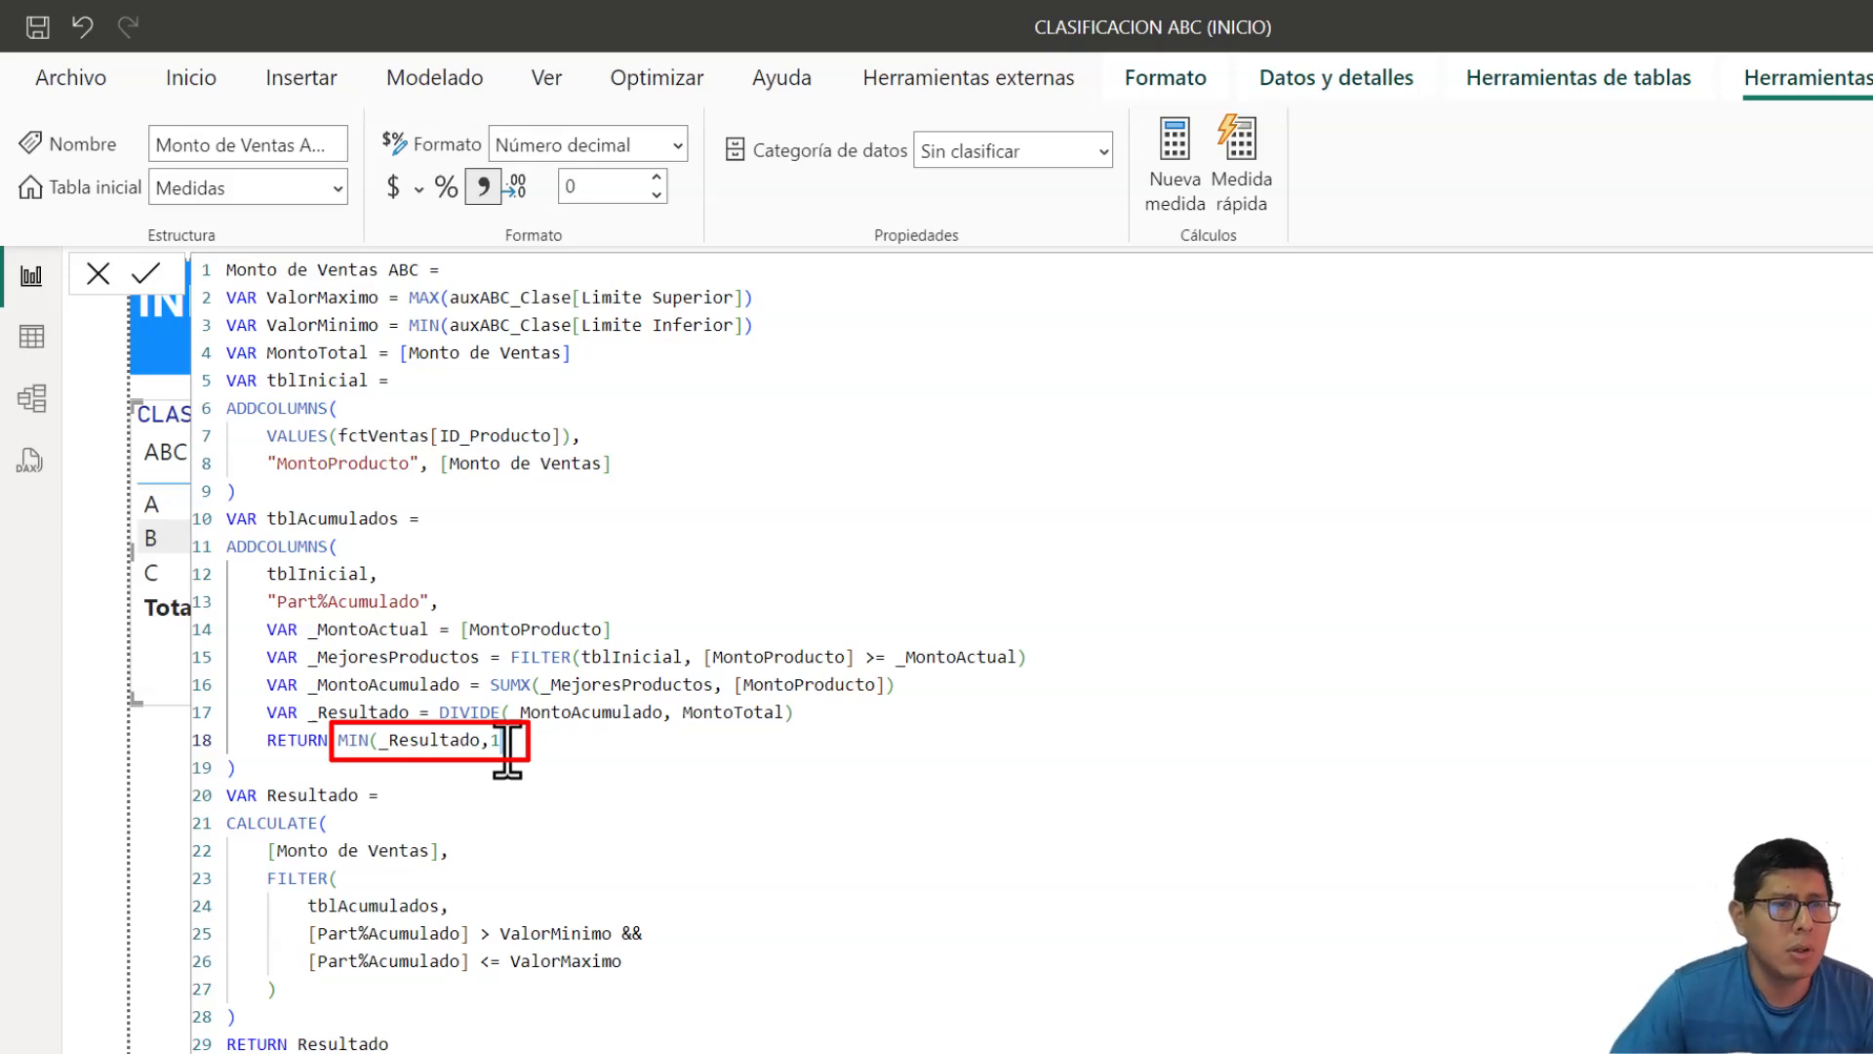
drag(507, 749, 258, 752)
click(369, 743)
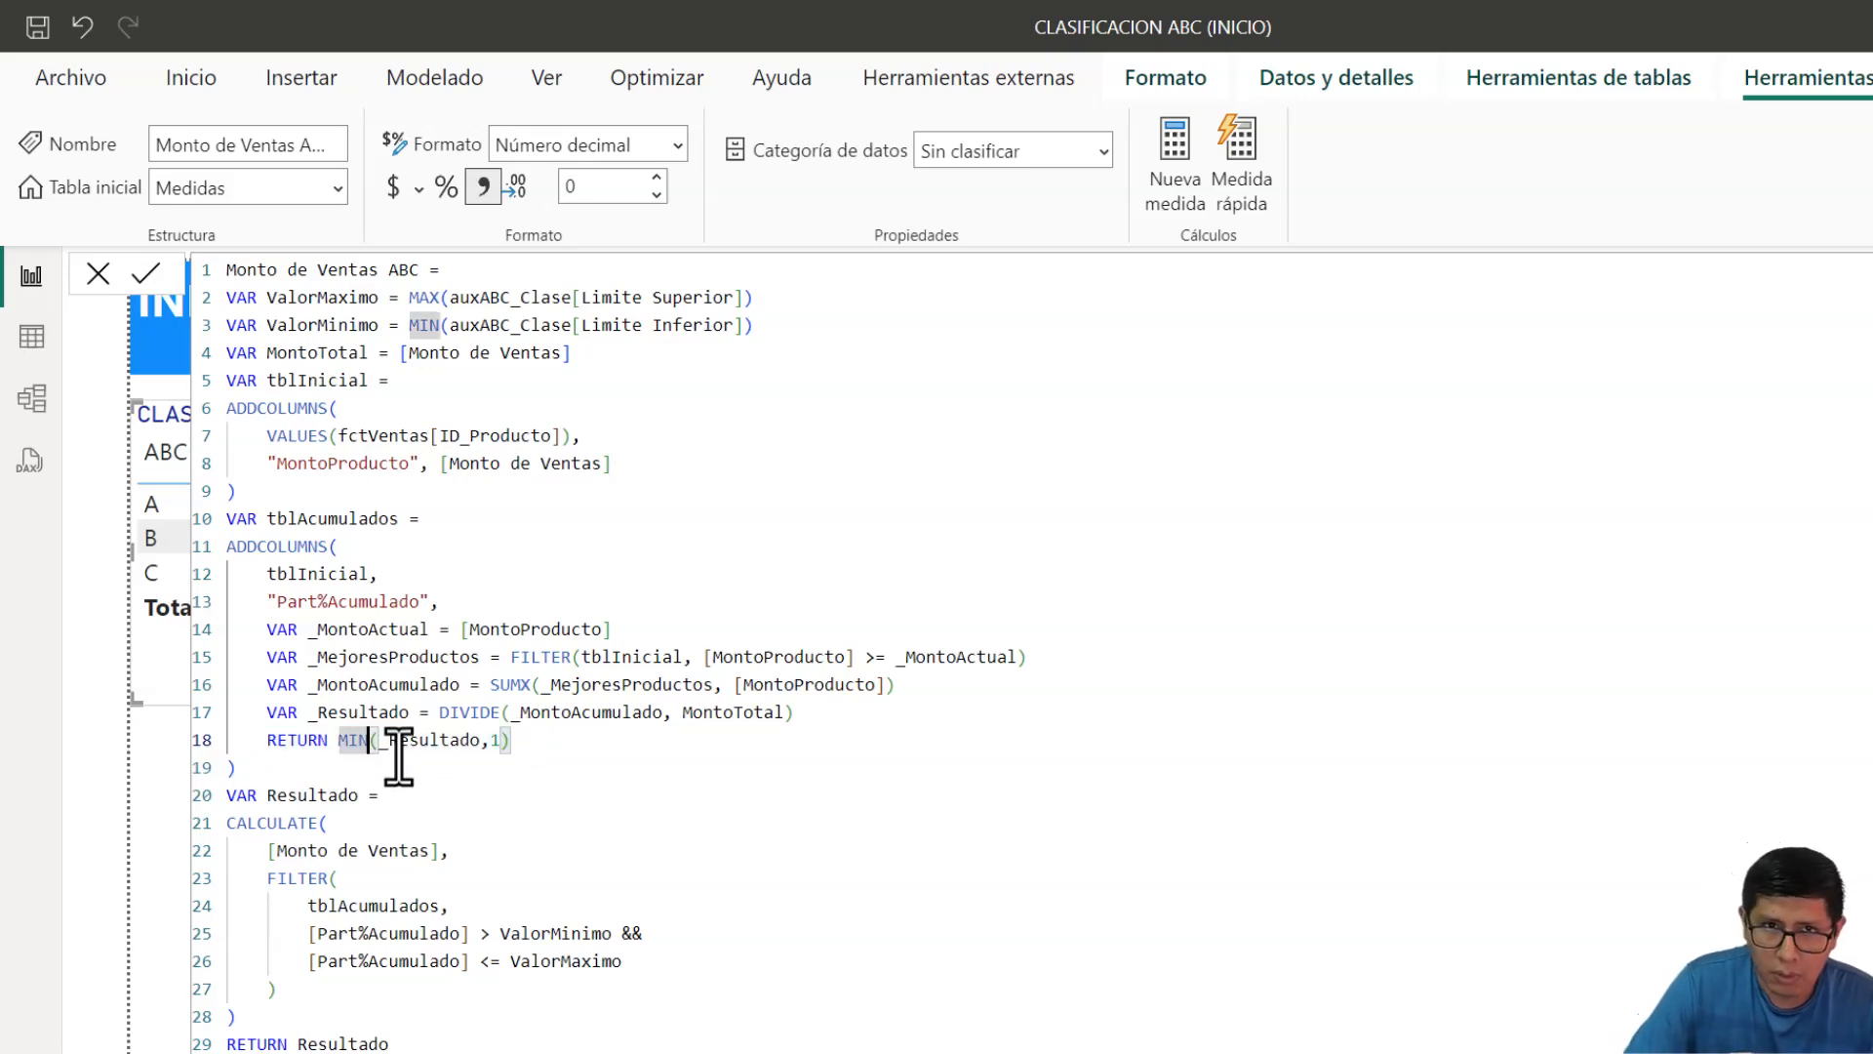
click(650, 776)
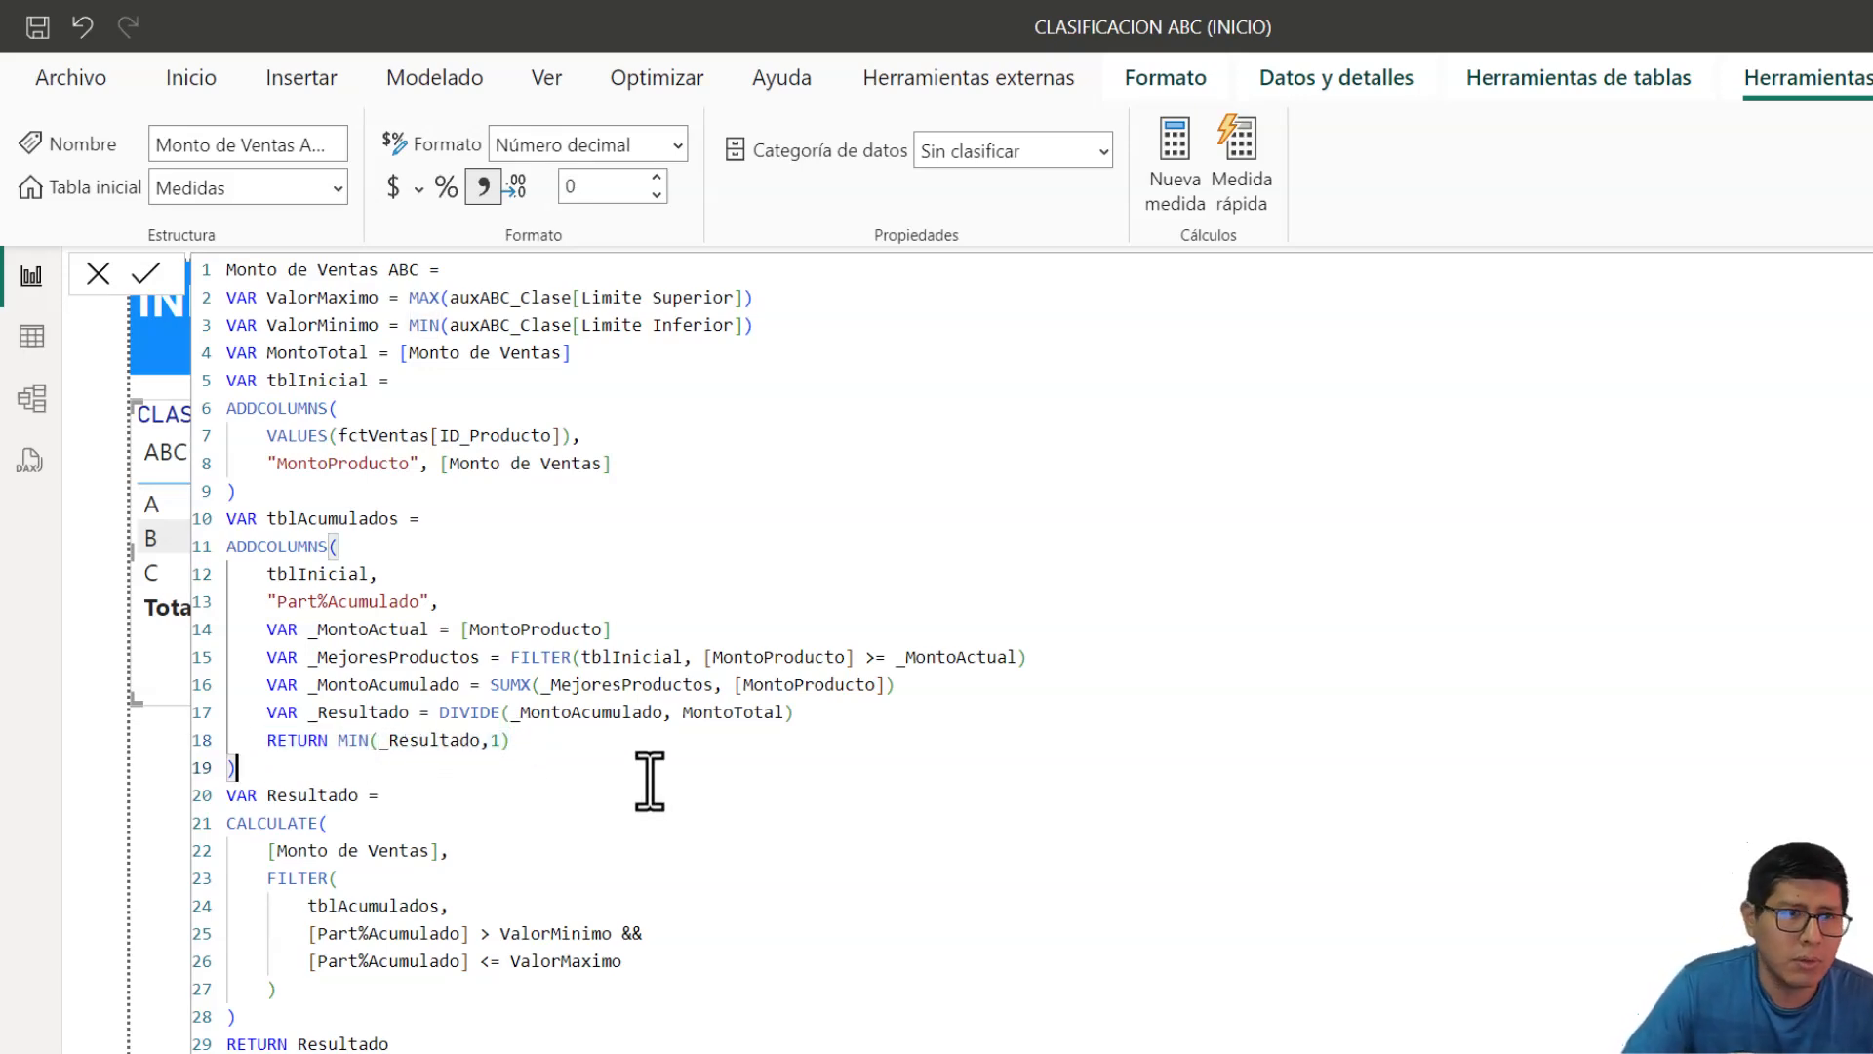
key(Return)
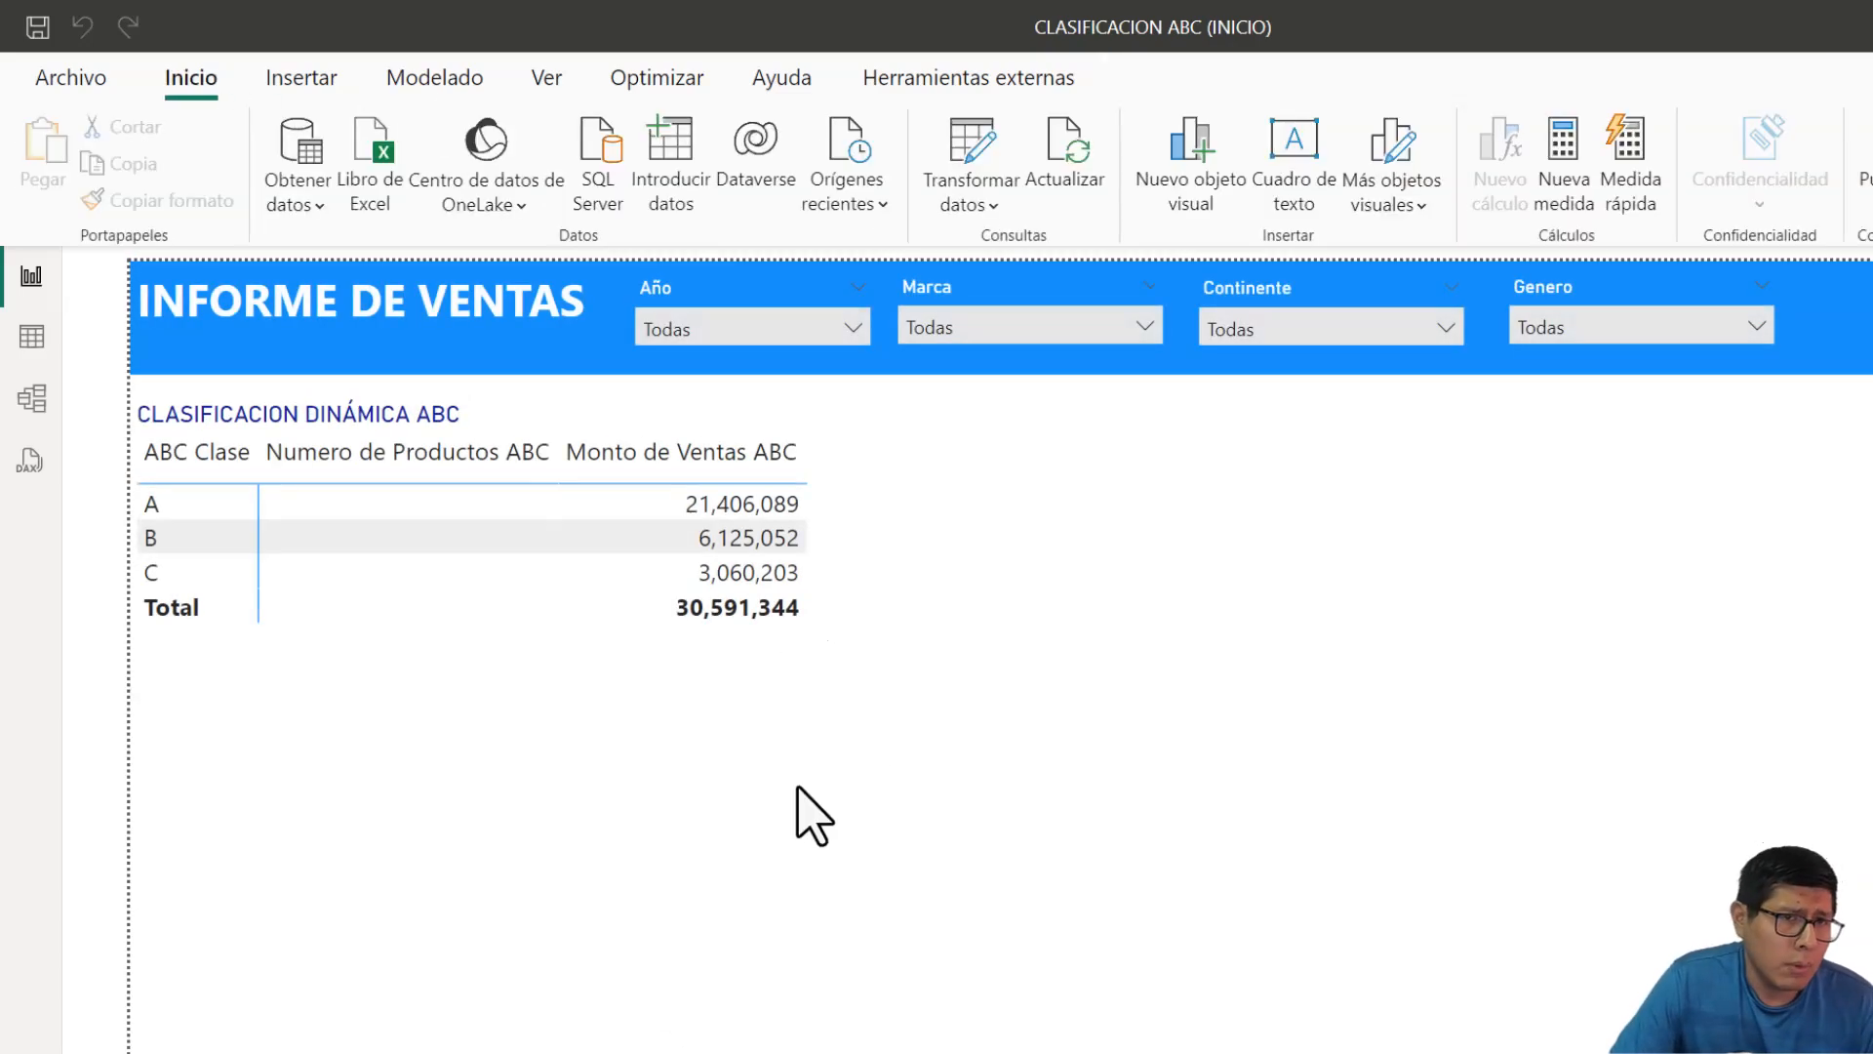
- Copy the Monto de Ventas ABC formula from VAR ValorMaximo through RETURN Resultado, and collapse the formula editor
click(927, 542)
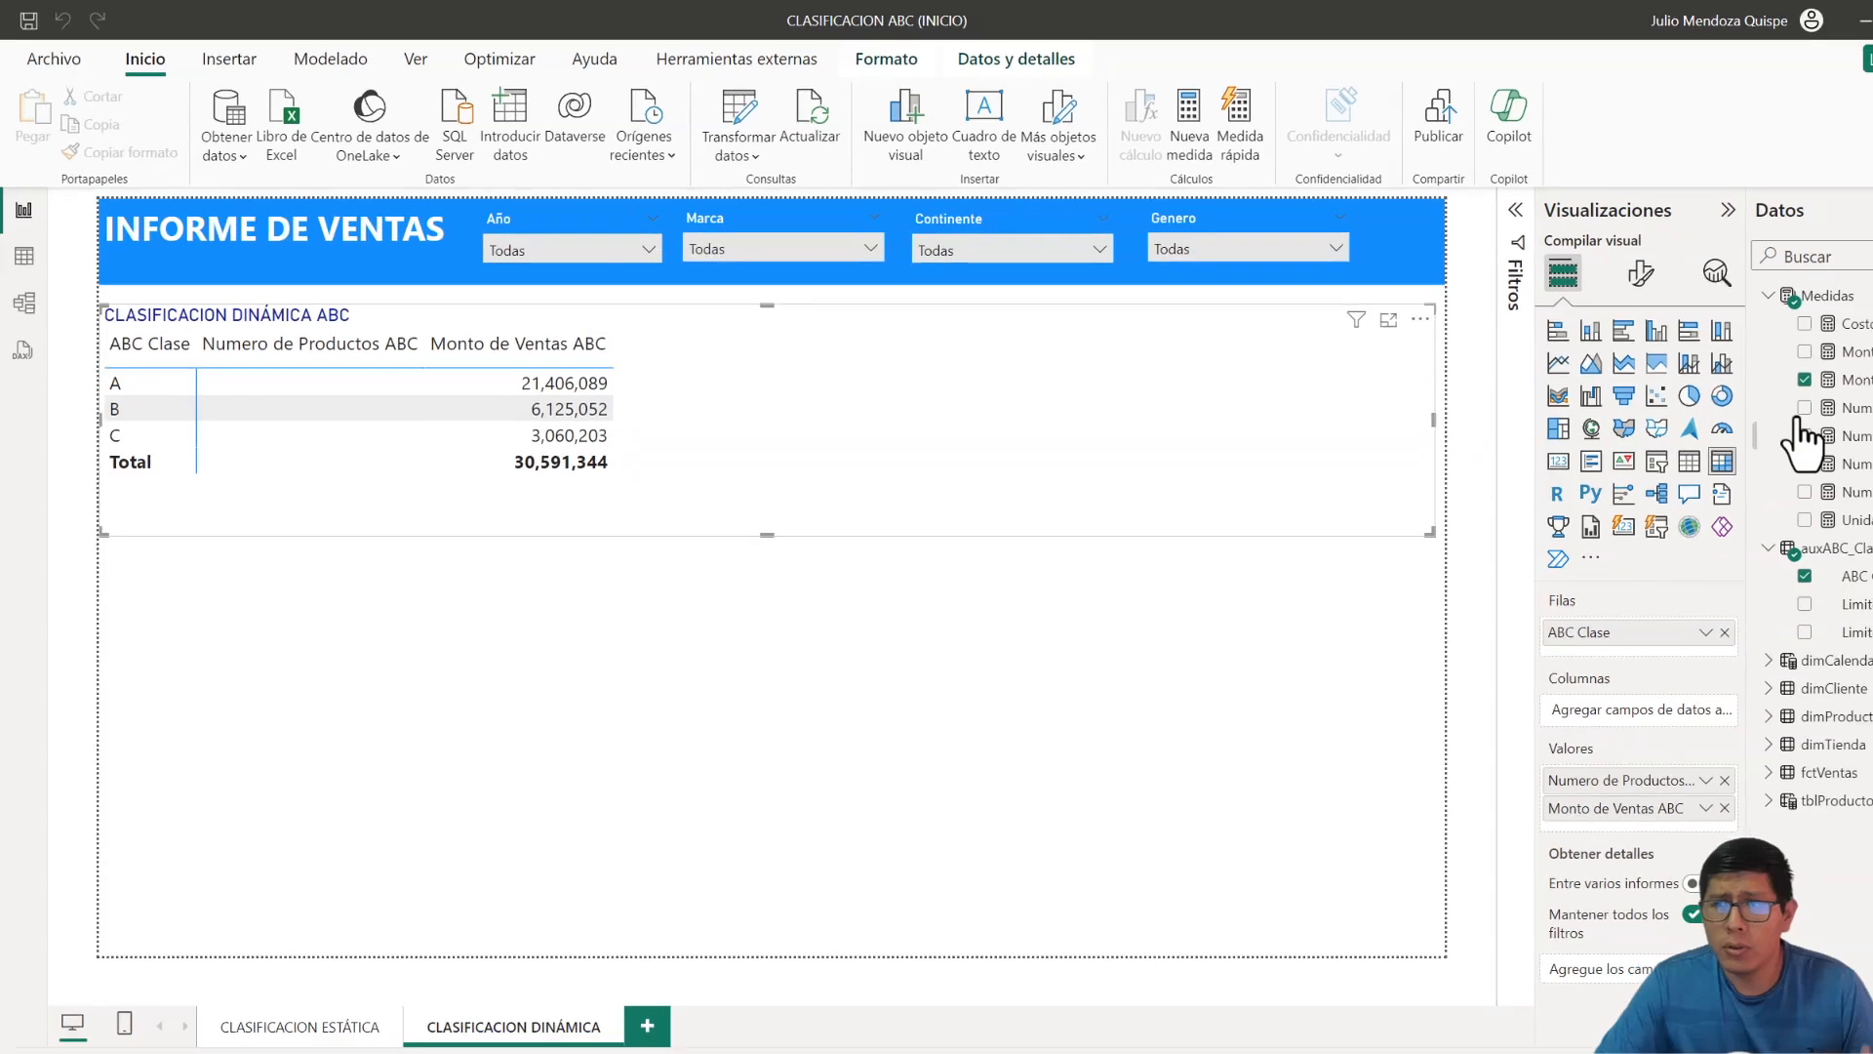
click(1811, 376)
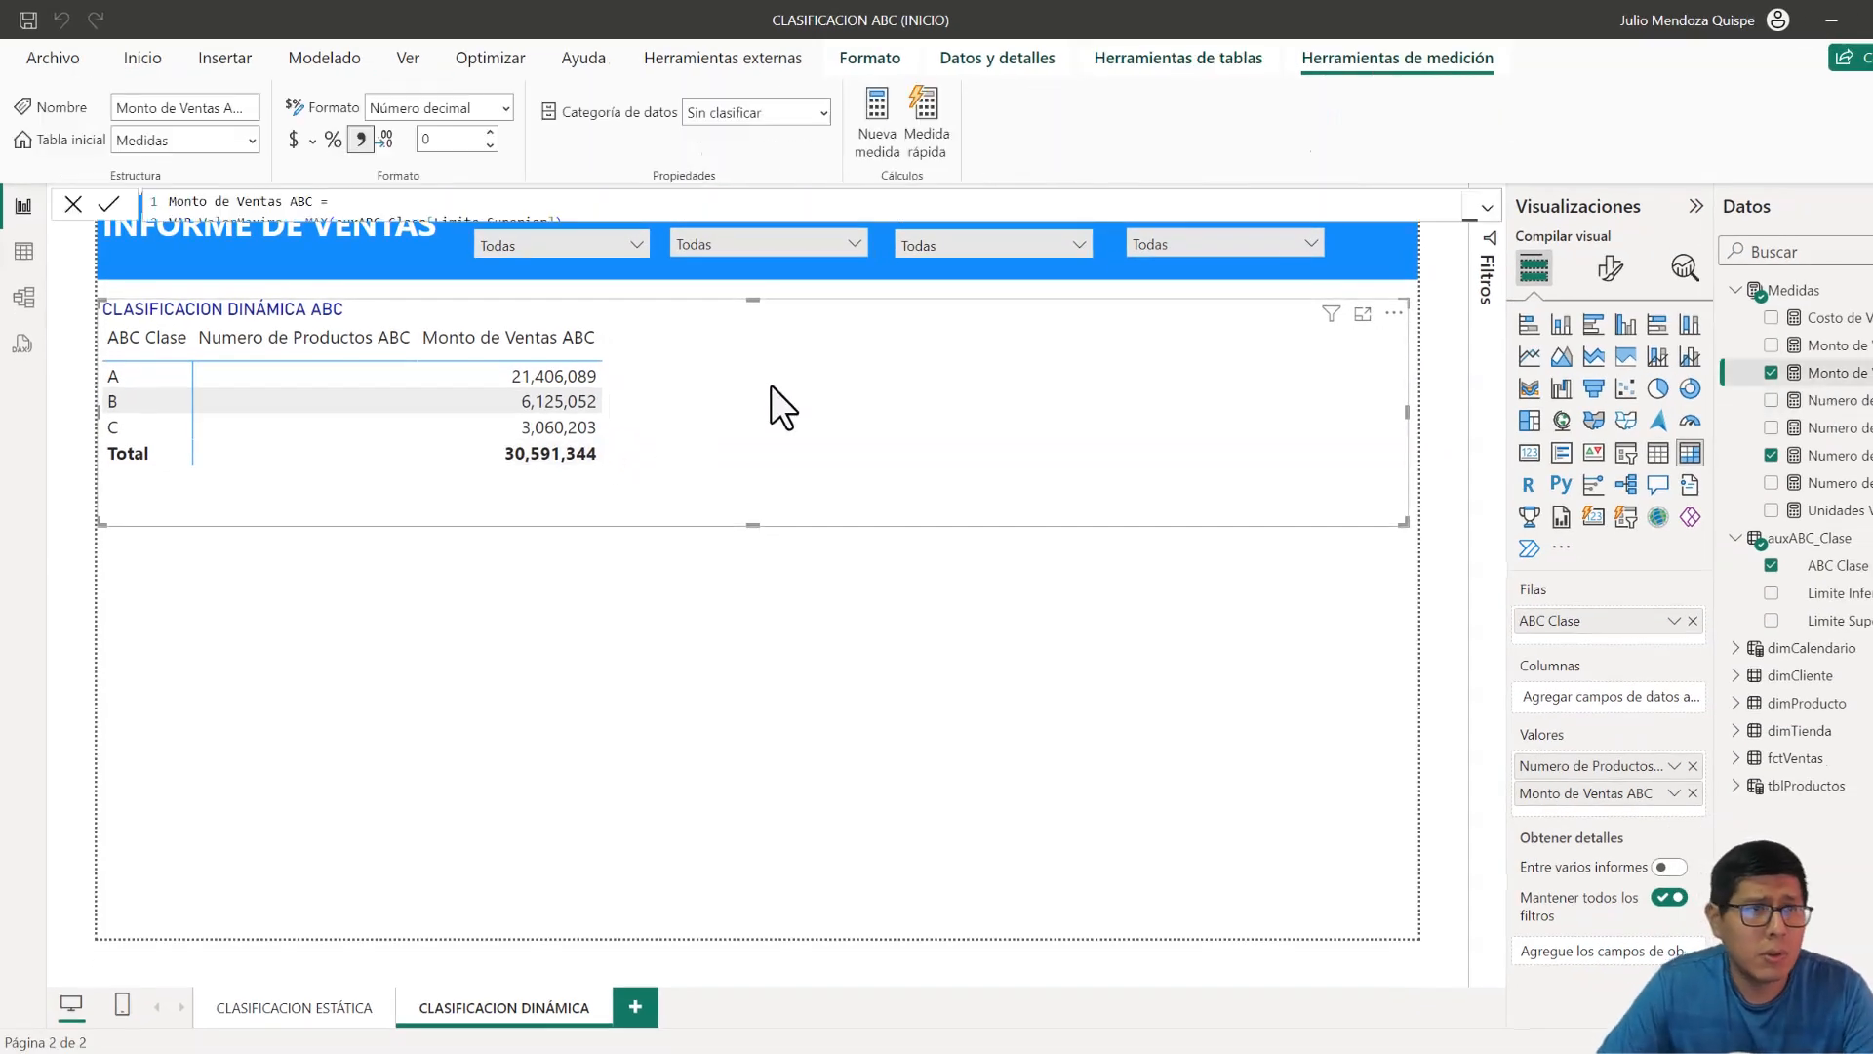
click(1484, 210)
drag(372, 778, 1483, 222)
key(ctrl+c)
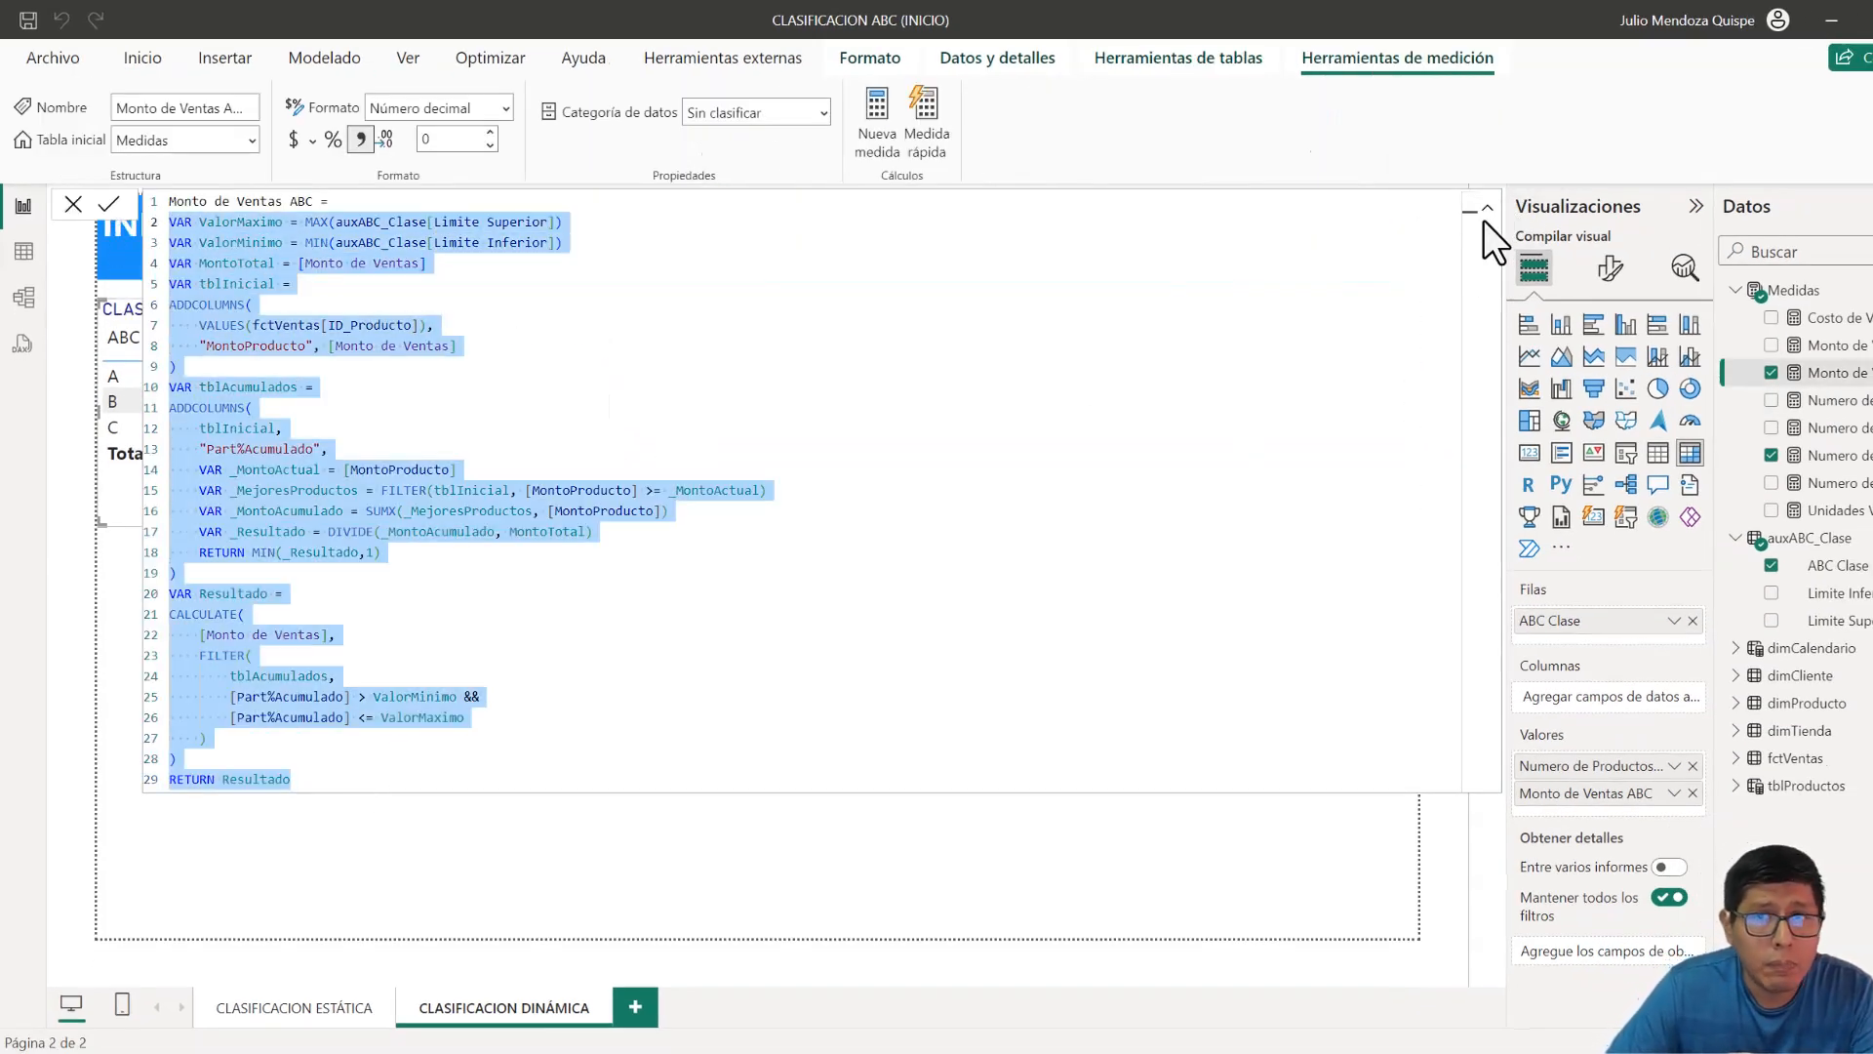
click(1486, 208)
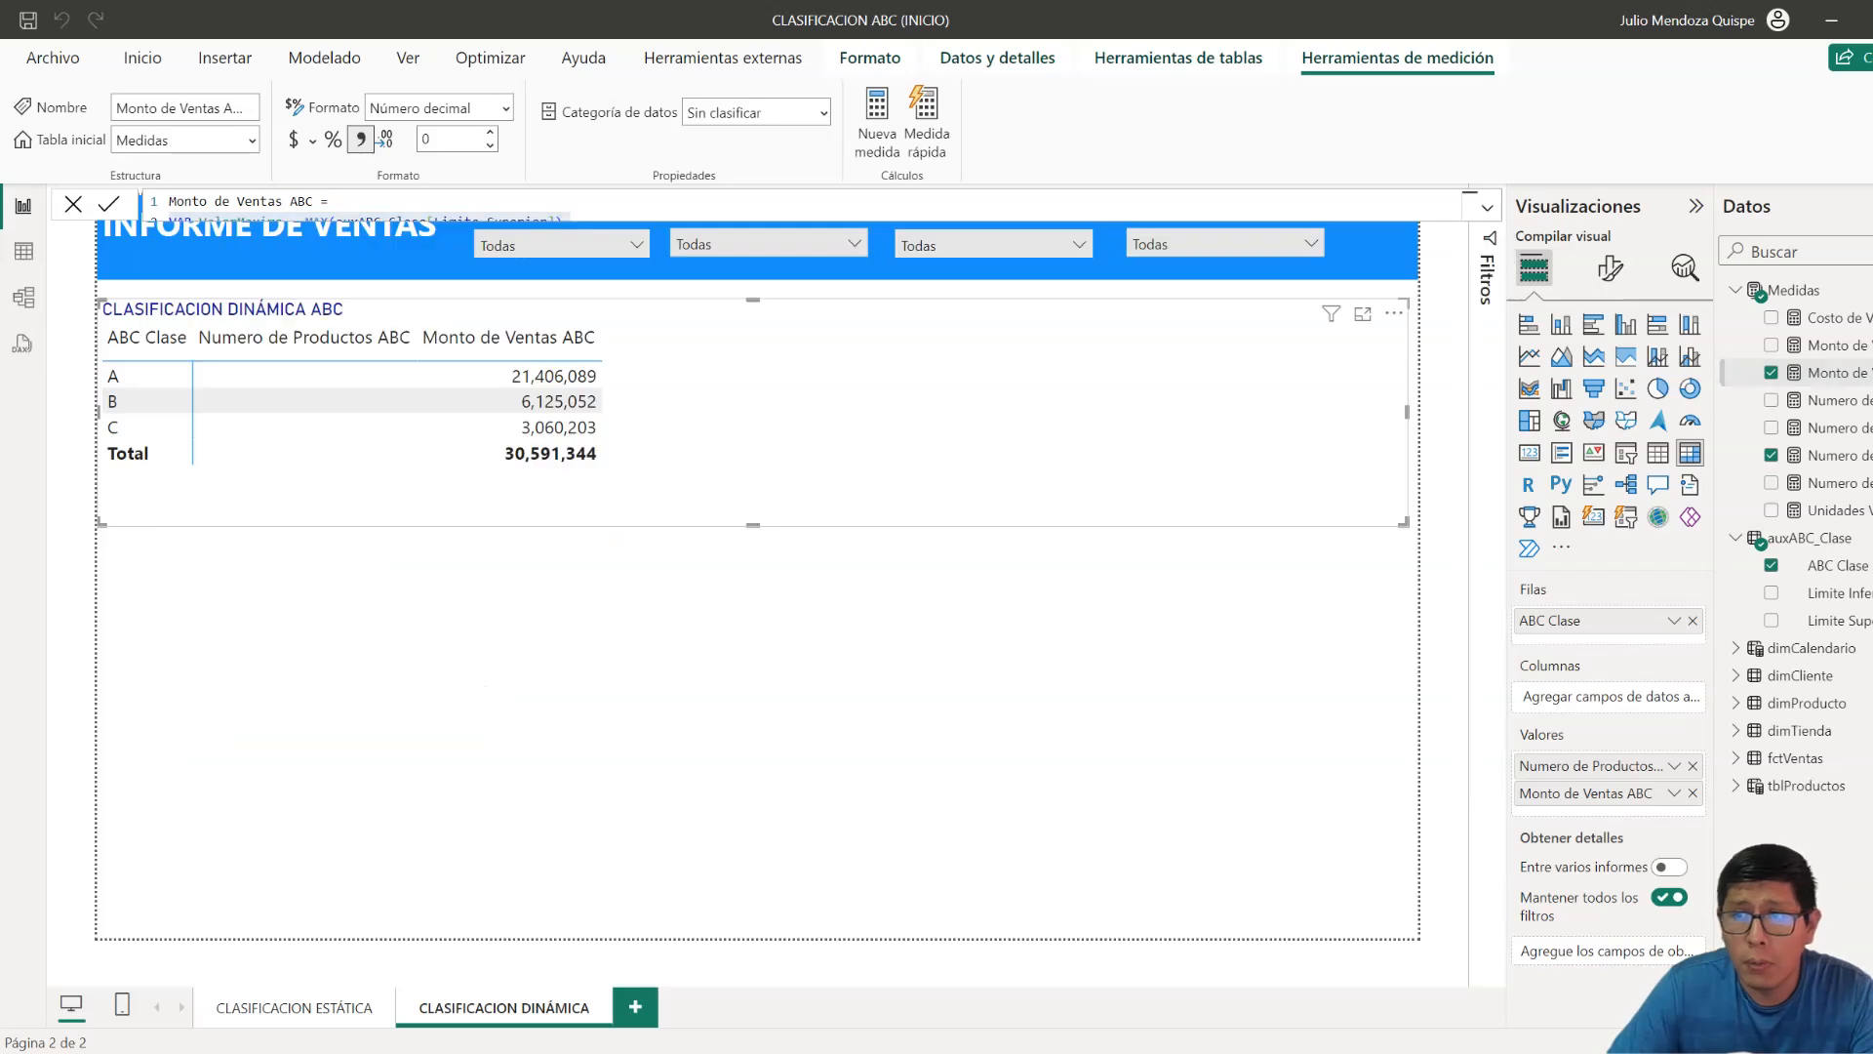
- Replace the placeholder expression of the Numero de Productos ABC measure with the copied formula
click(1834, 455)
click(1487, 207)
click(142, 223)
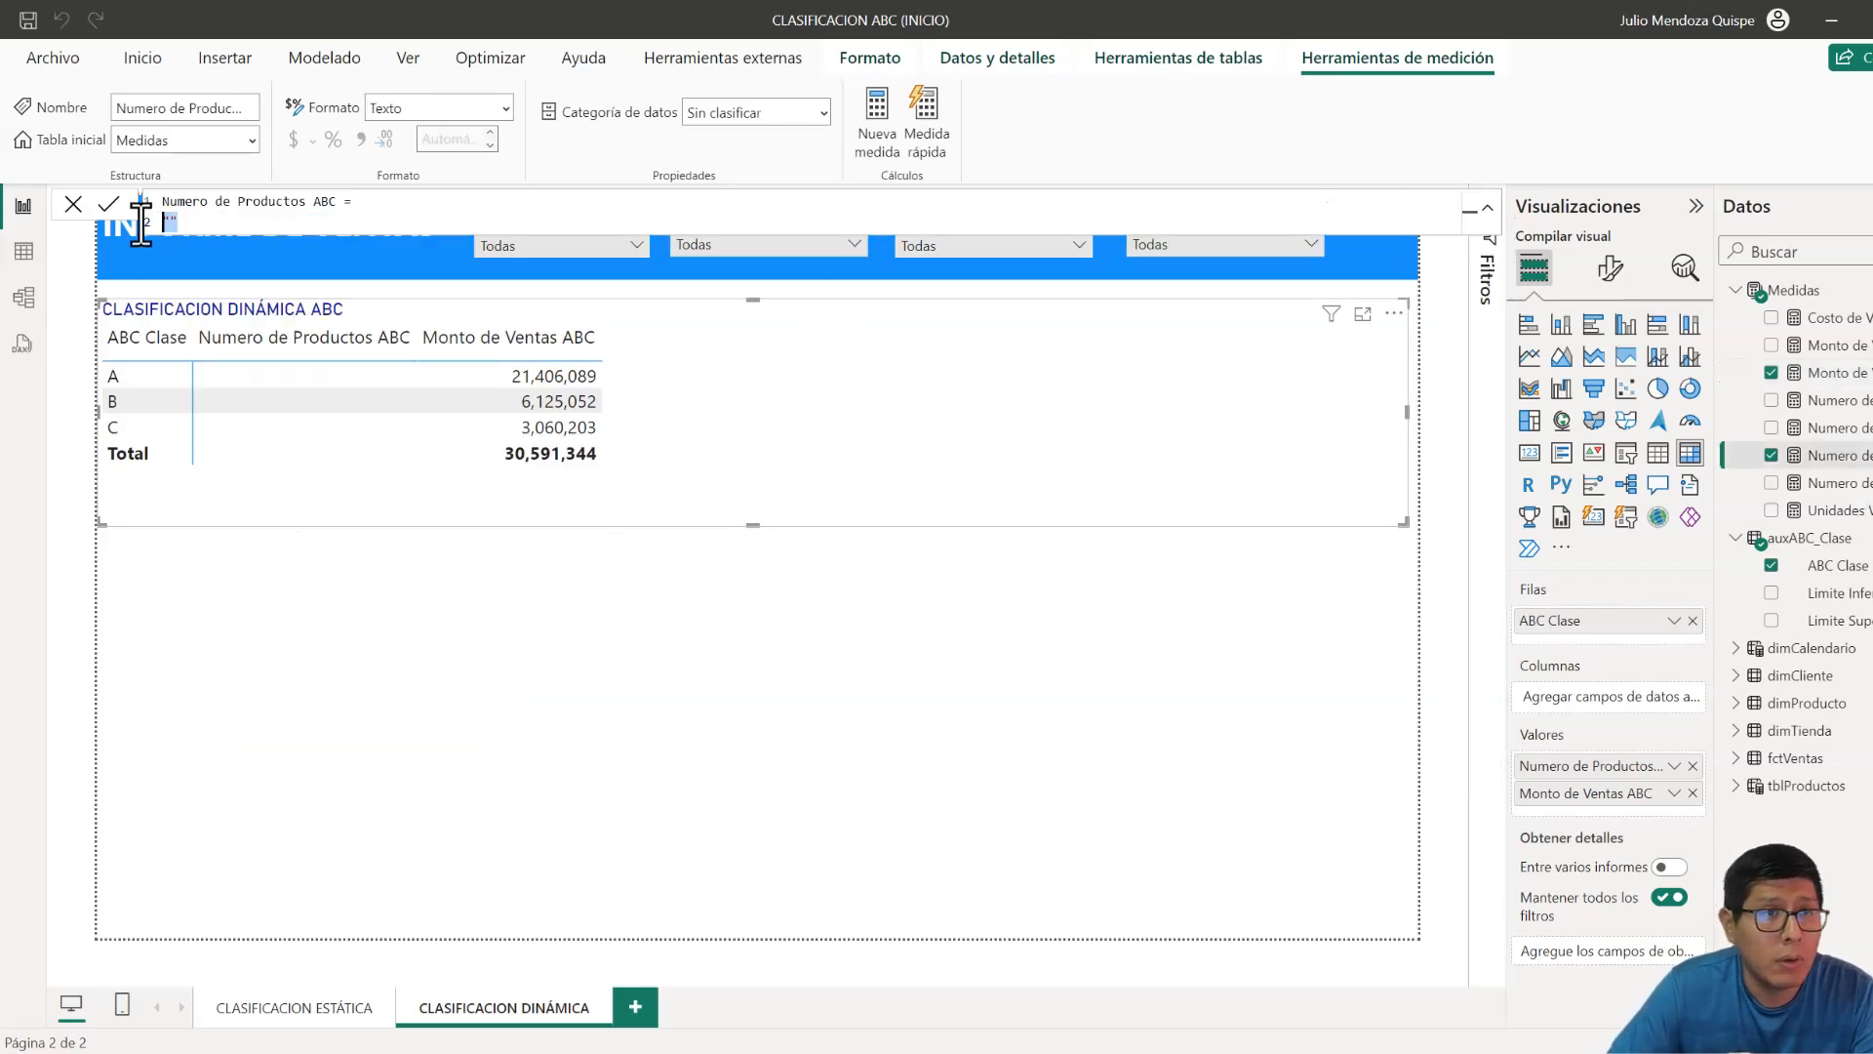
key(ctrl+v)
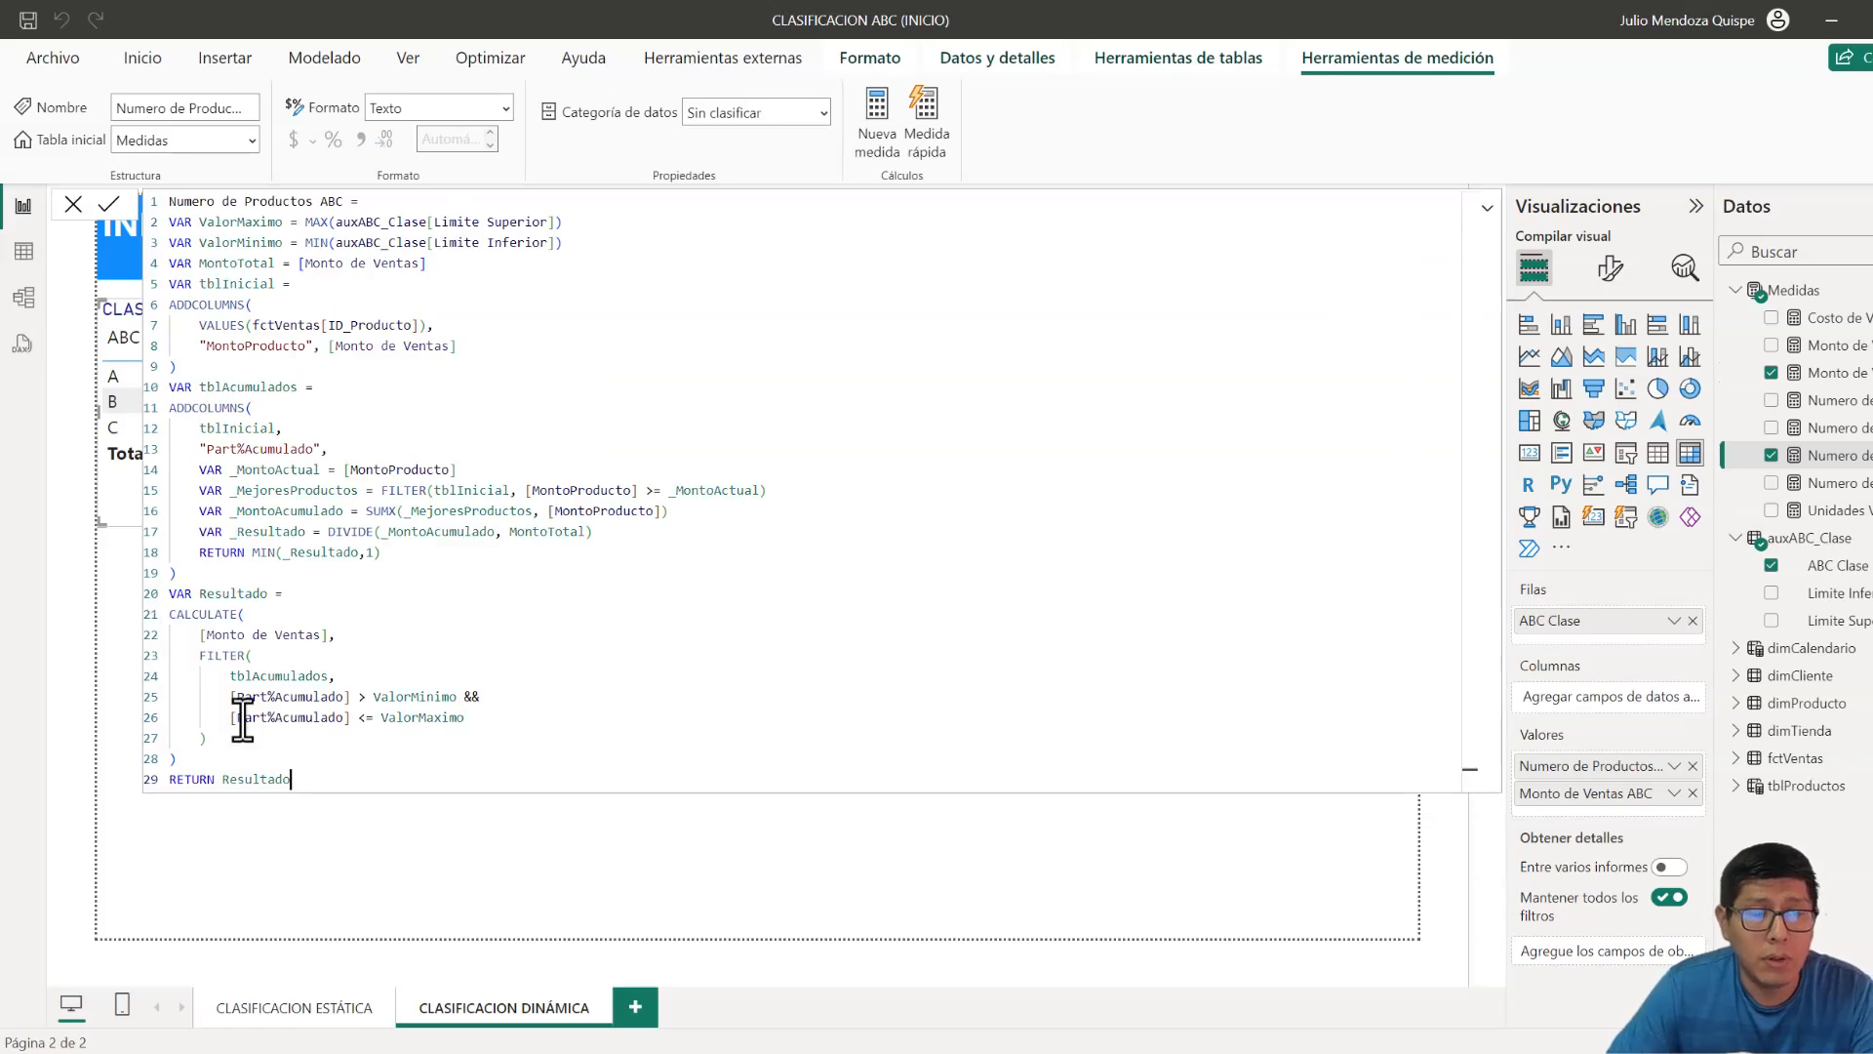
- Replace [Monto de Ventas] inside CALCULATE with [Numero de Productos], and commit the Numero de Productos ABC measure
drag(199, 635, 316, 635)
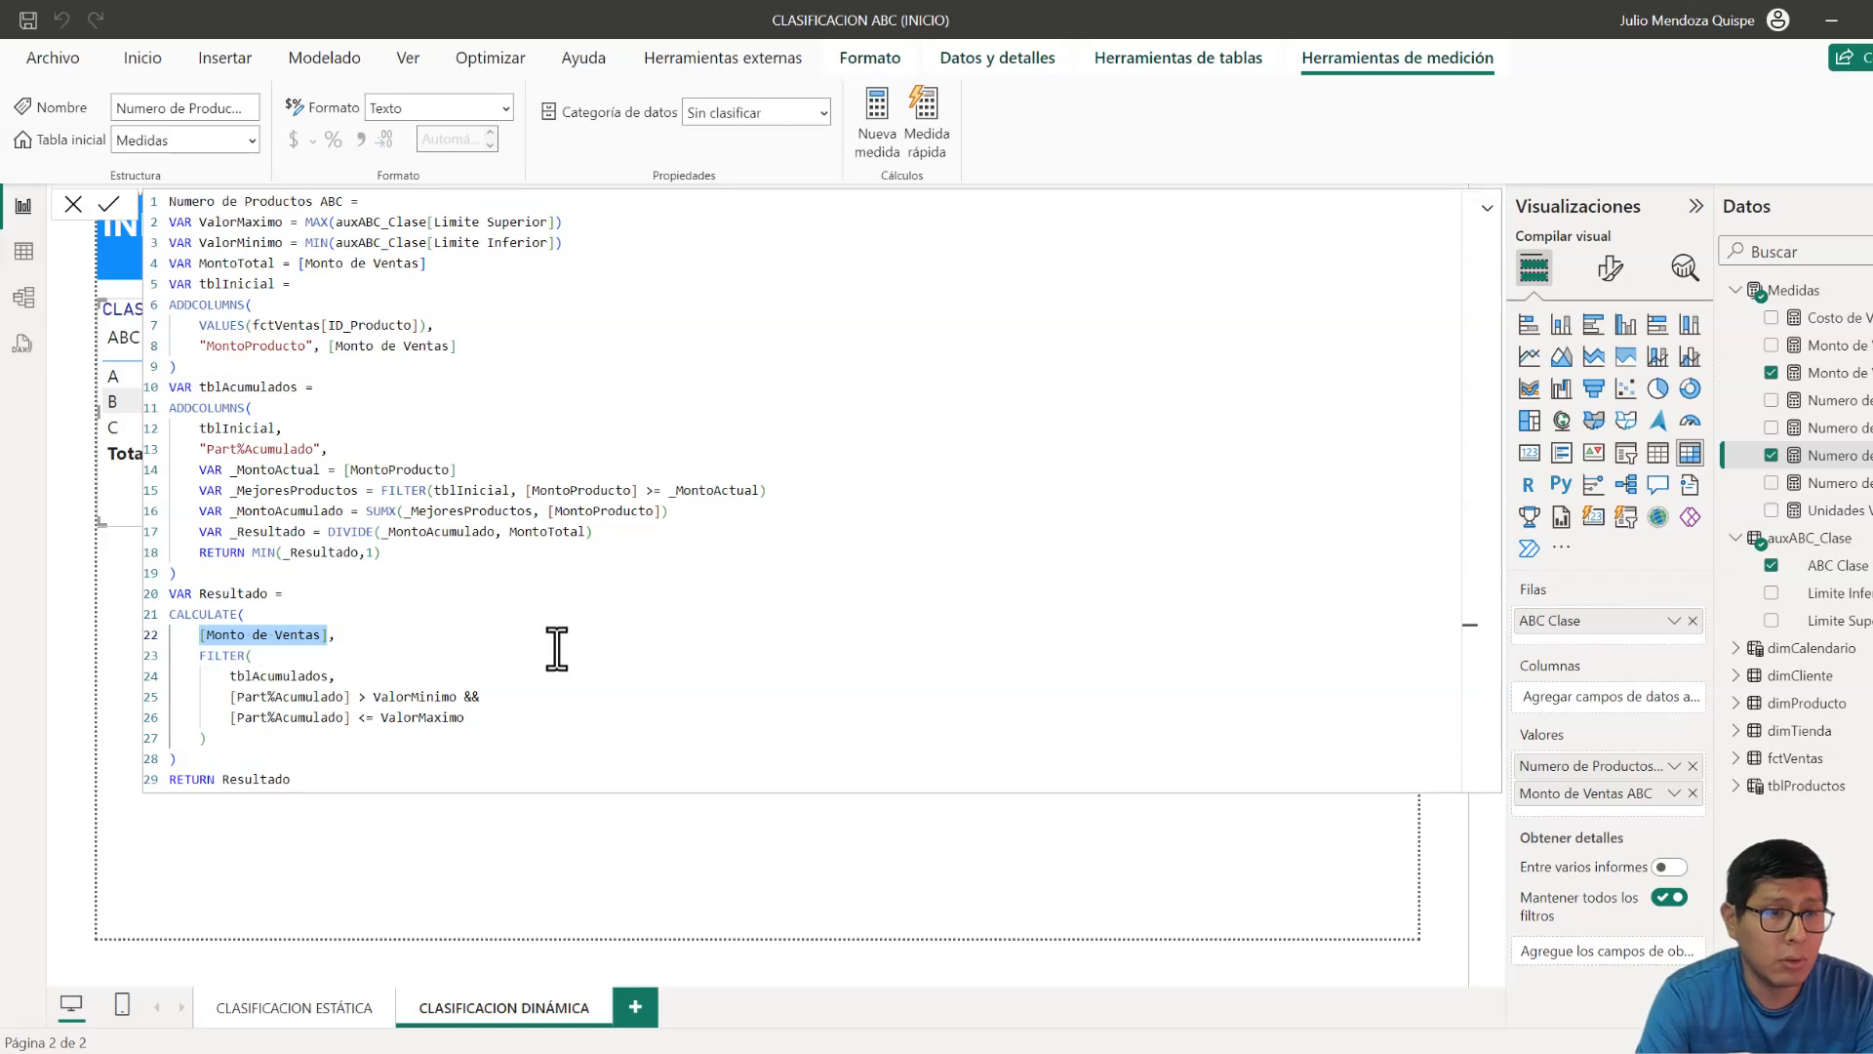
text([Num)
key(Down)
key(Tab)
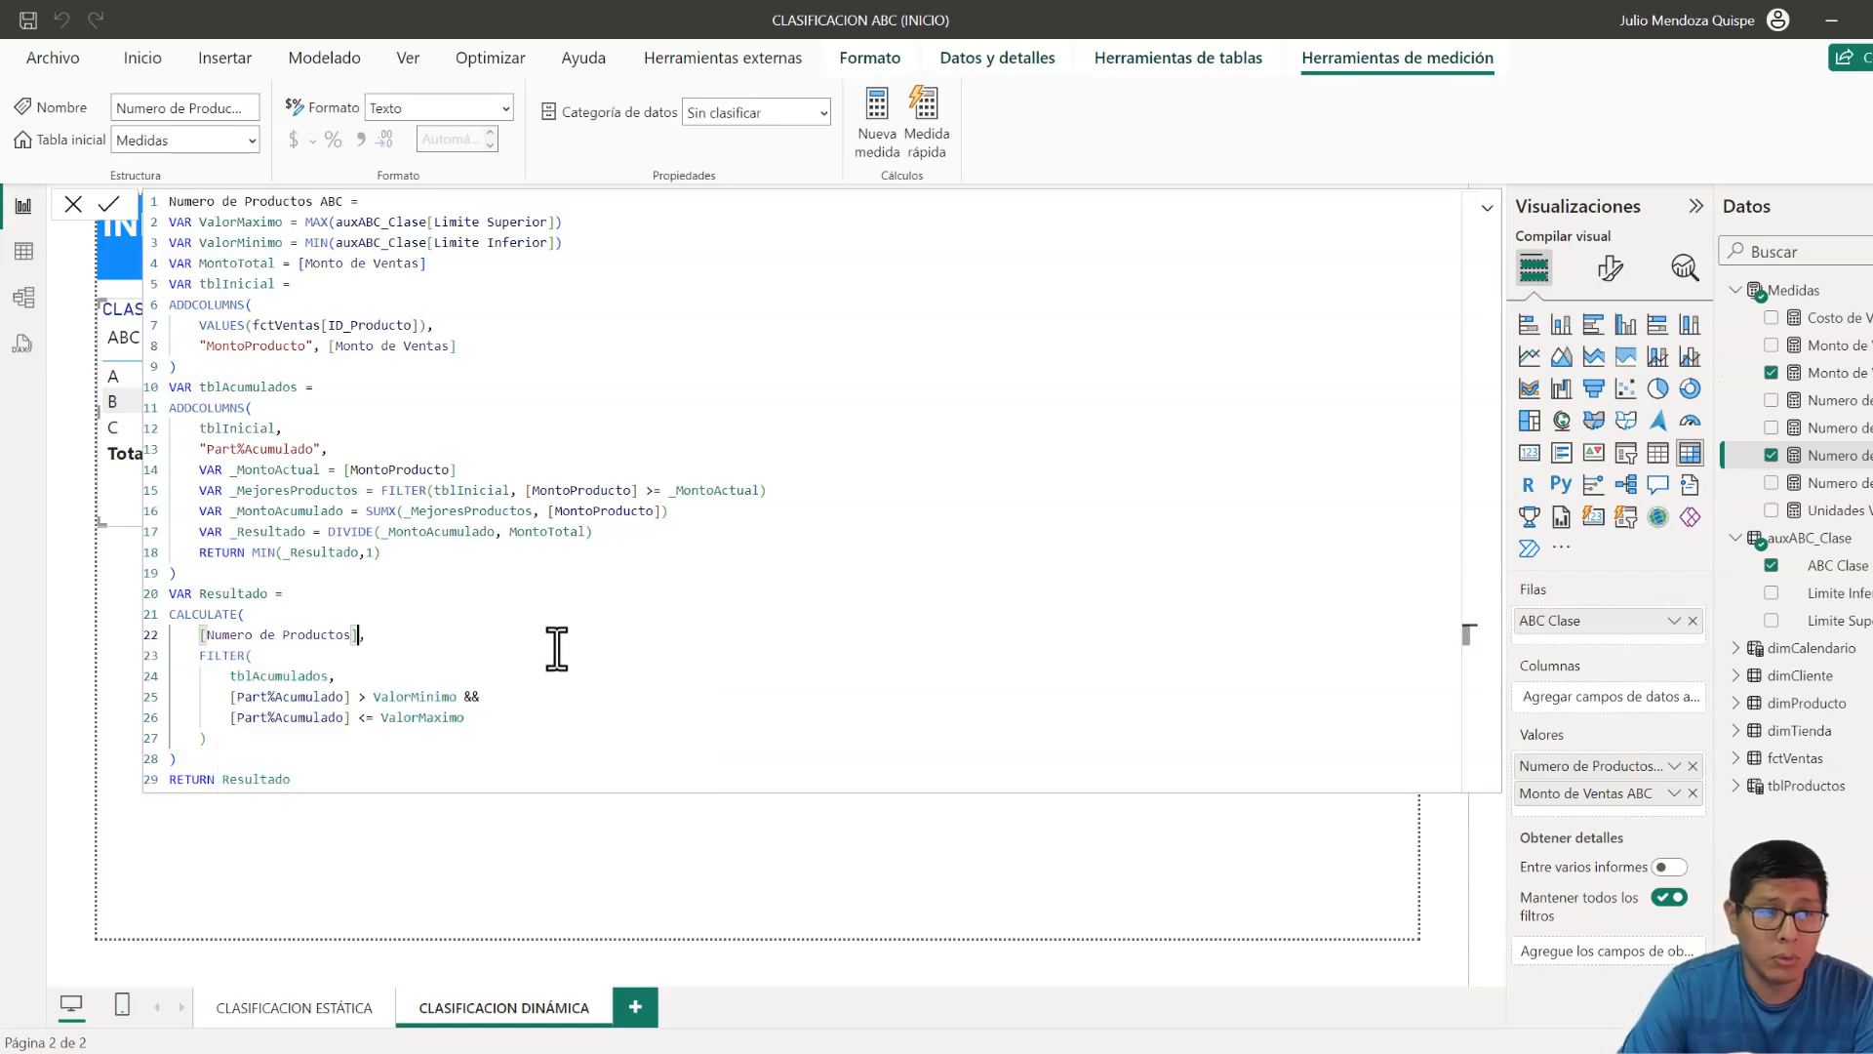
key(Down)
key(Return)
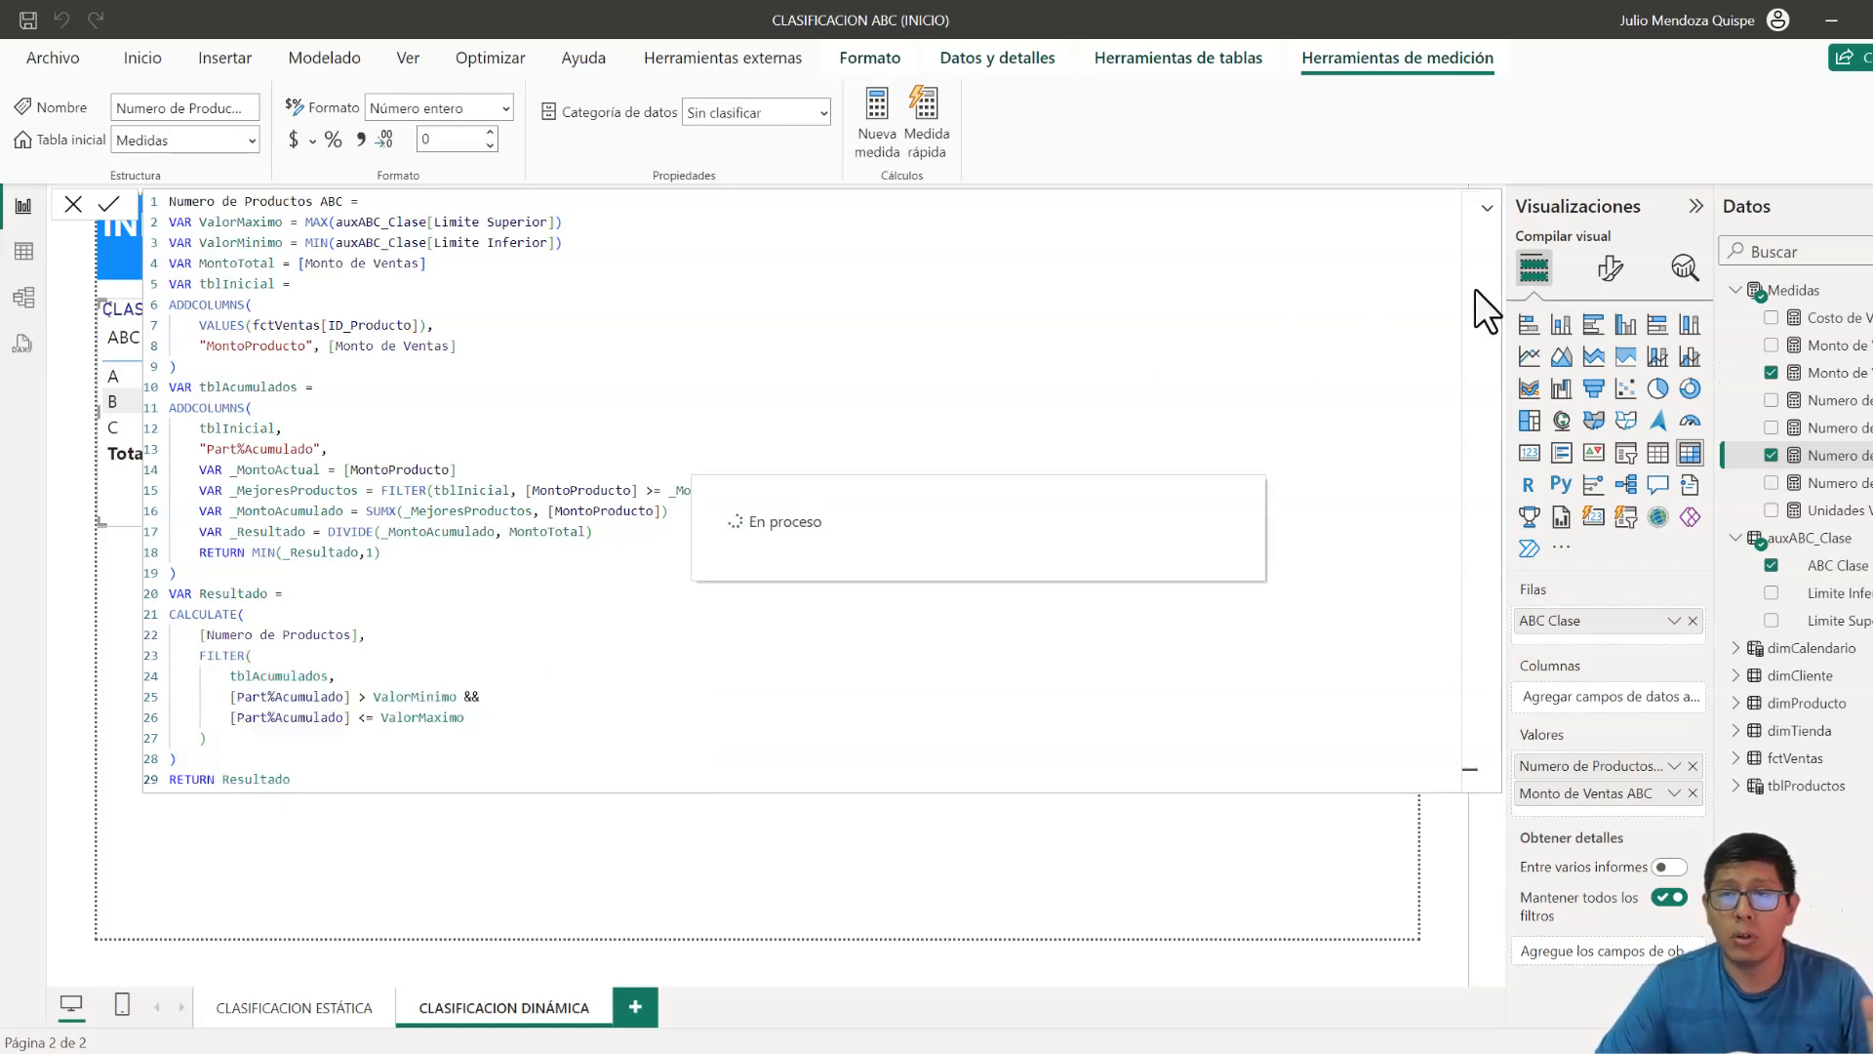
click(1487, 208)
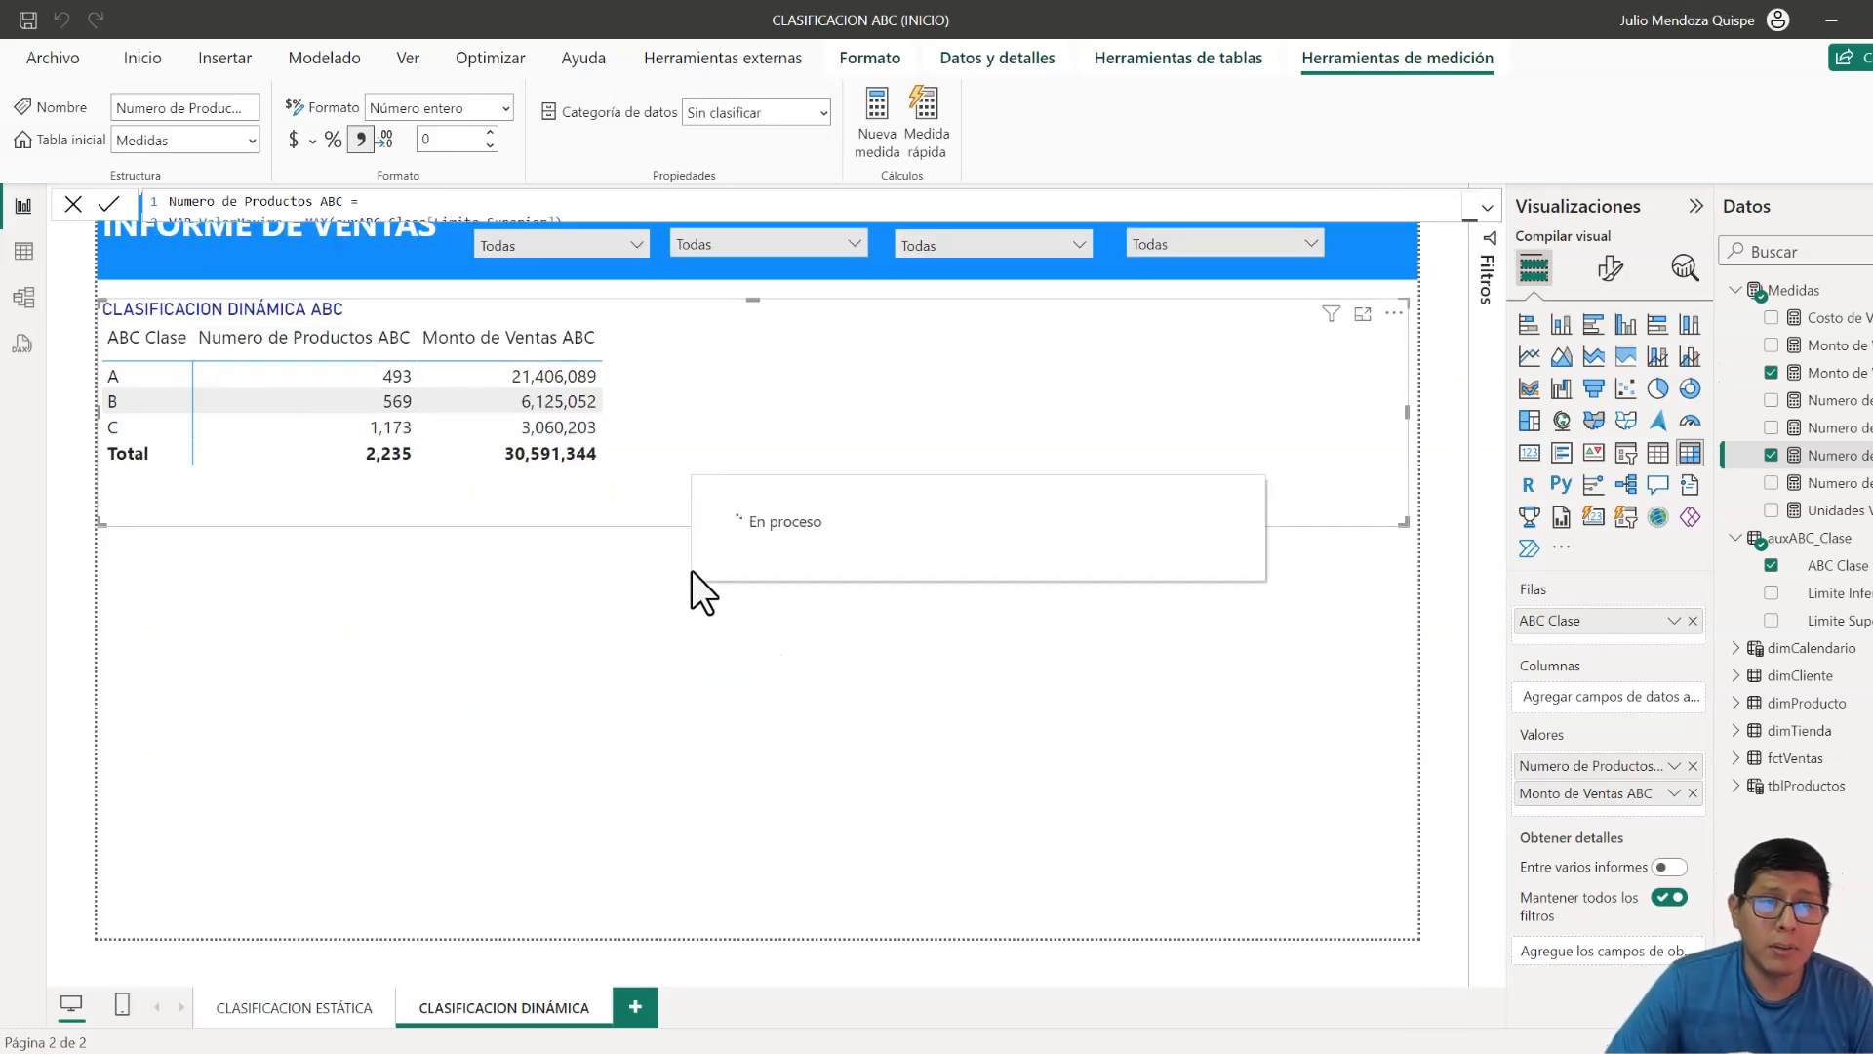
- Filter the CLASIFICACION ESTÁTICA page to Año 2021 and examine the static ABC table
click(611, 657)
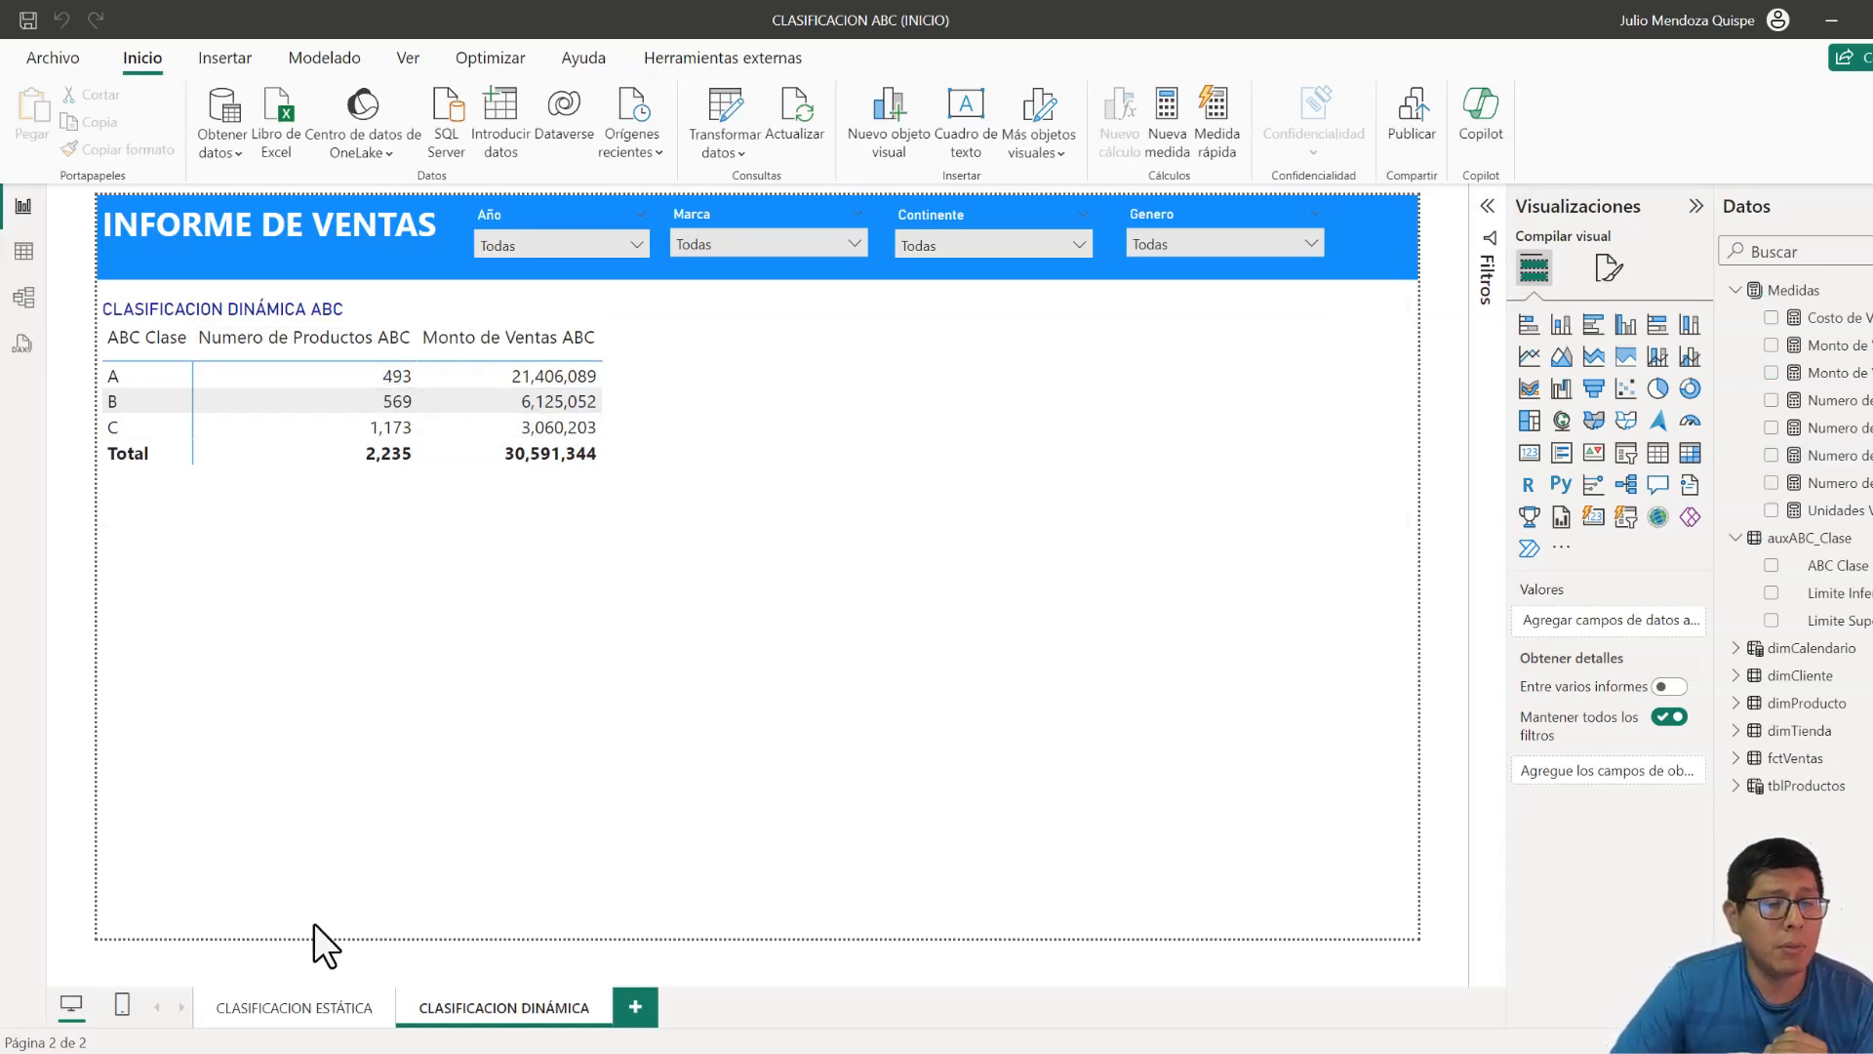
click(314, 1010)
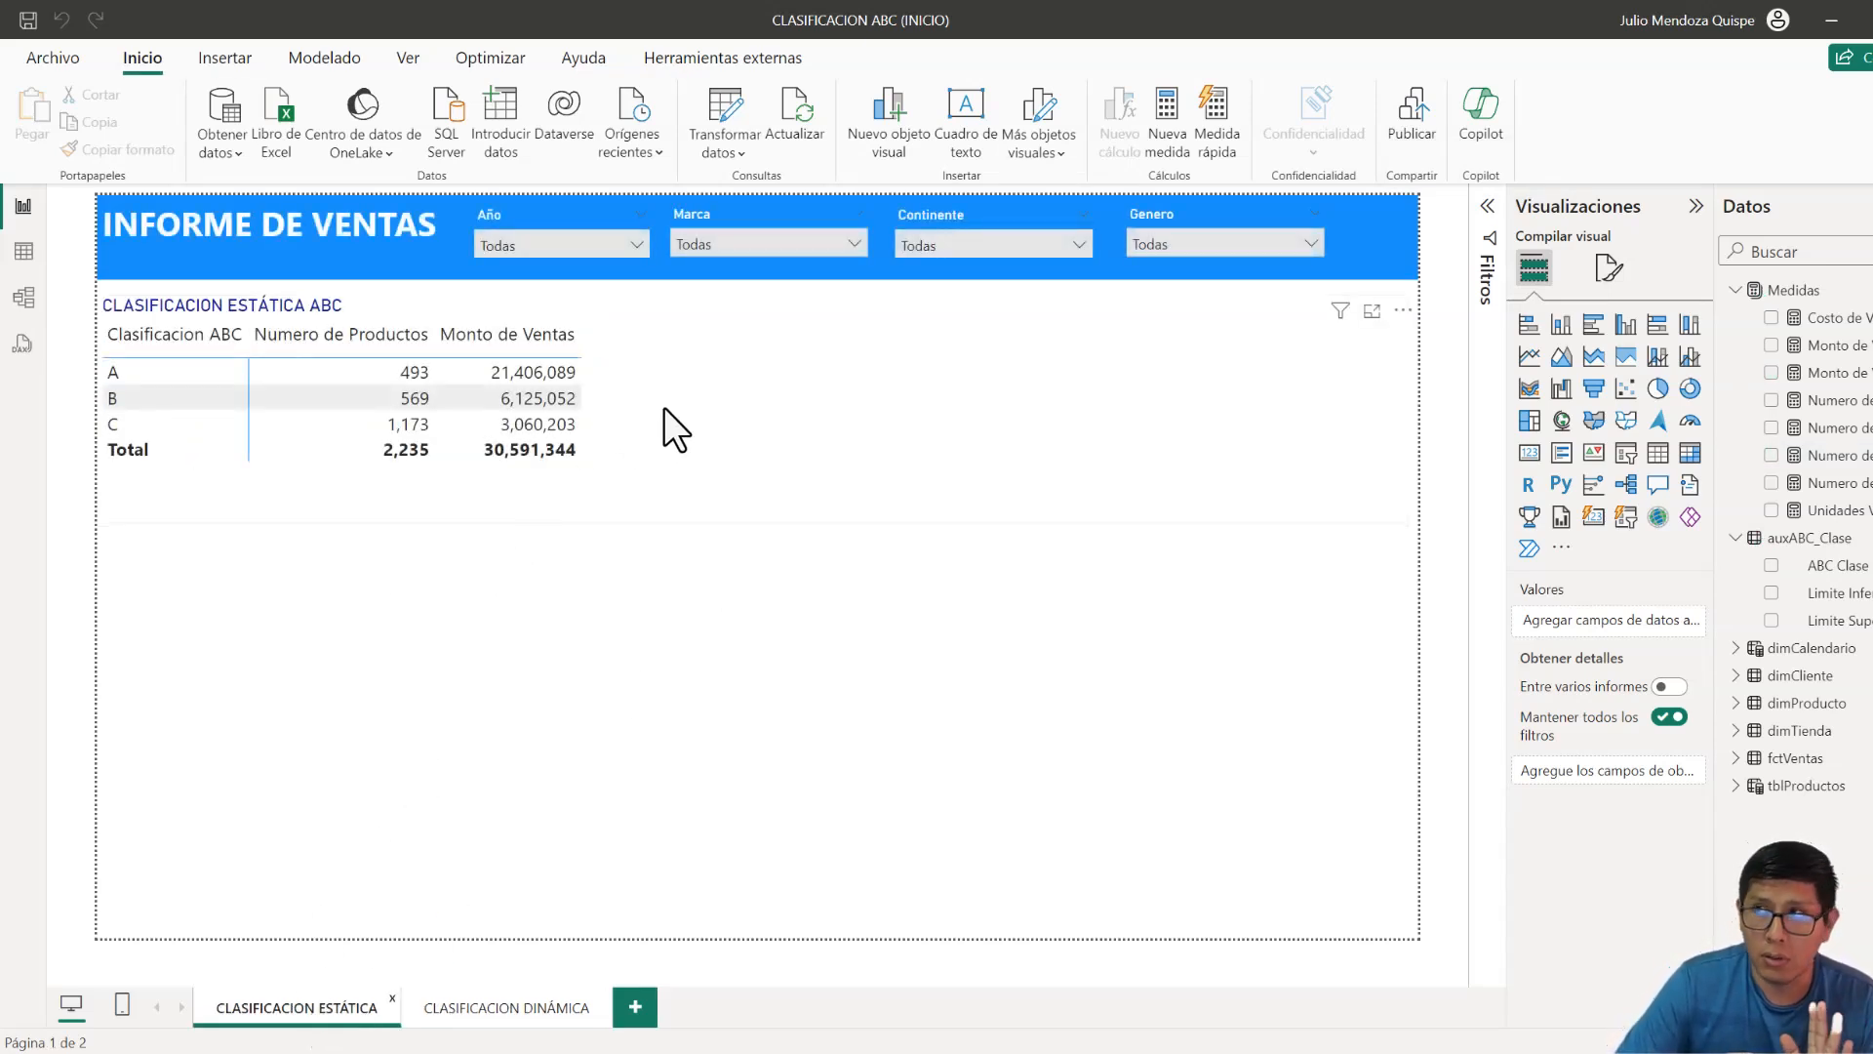
click(605, 246)
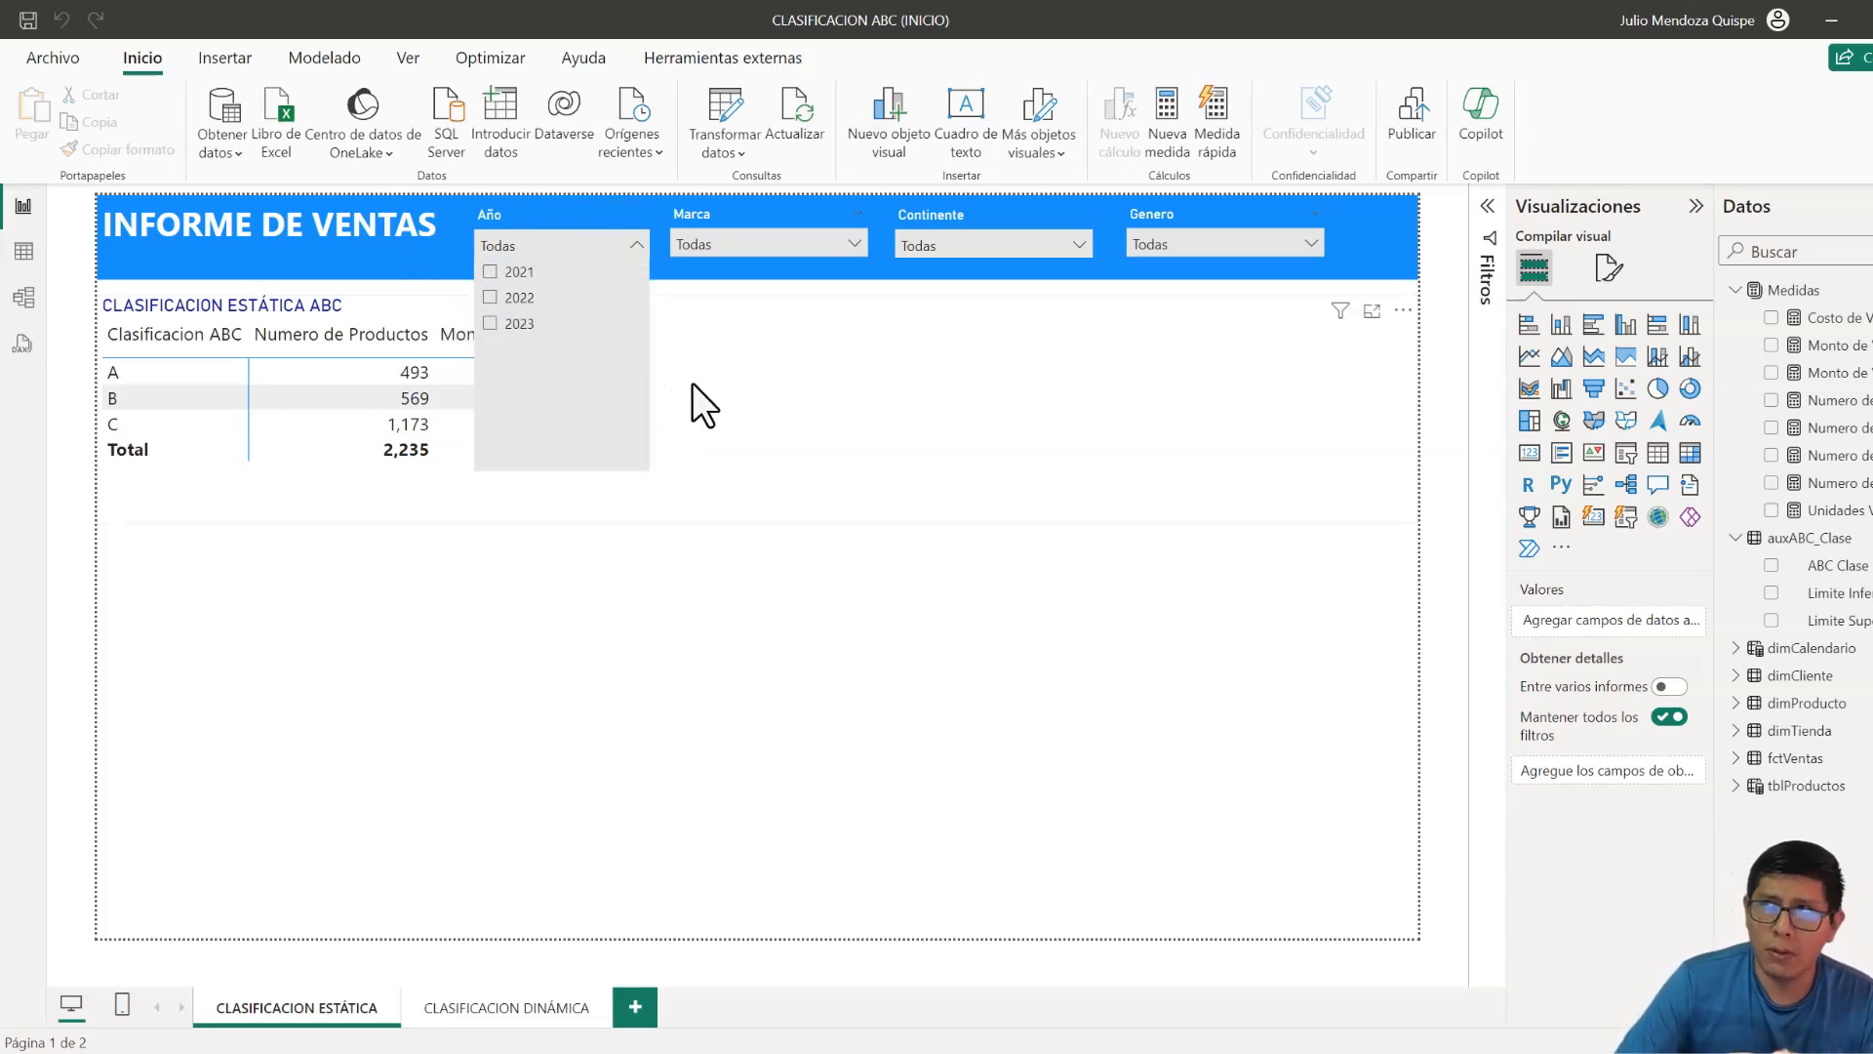
click(512, 272)
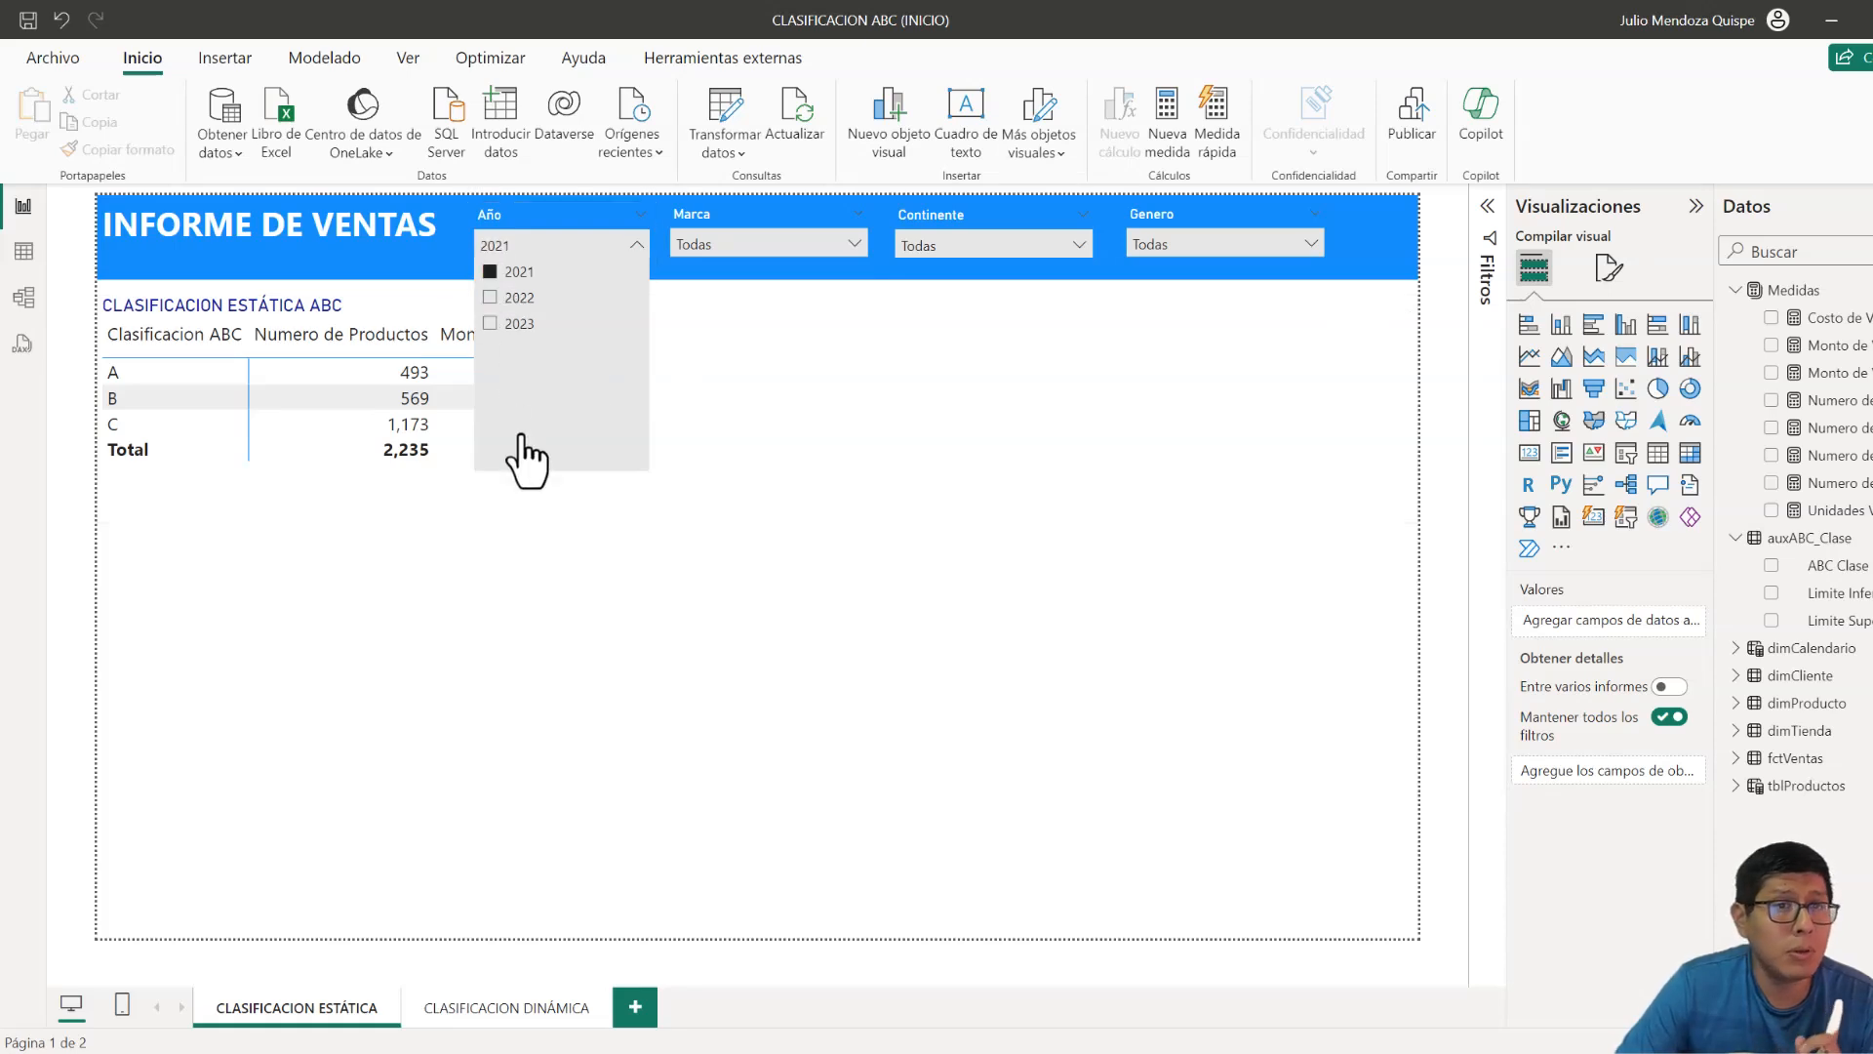
click(527, 699)
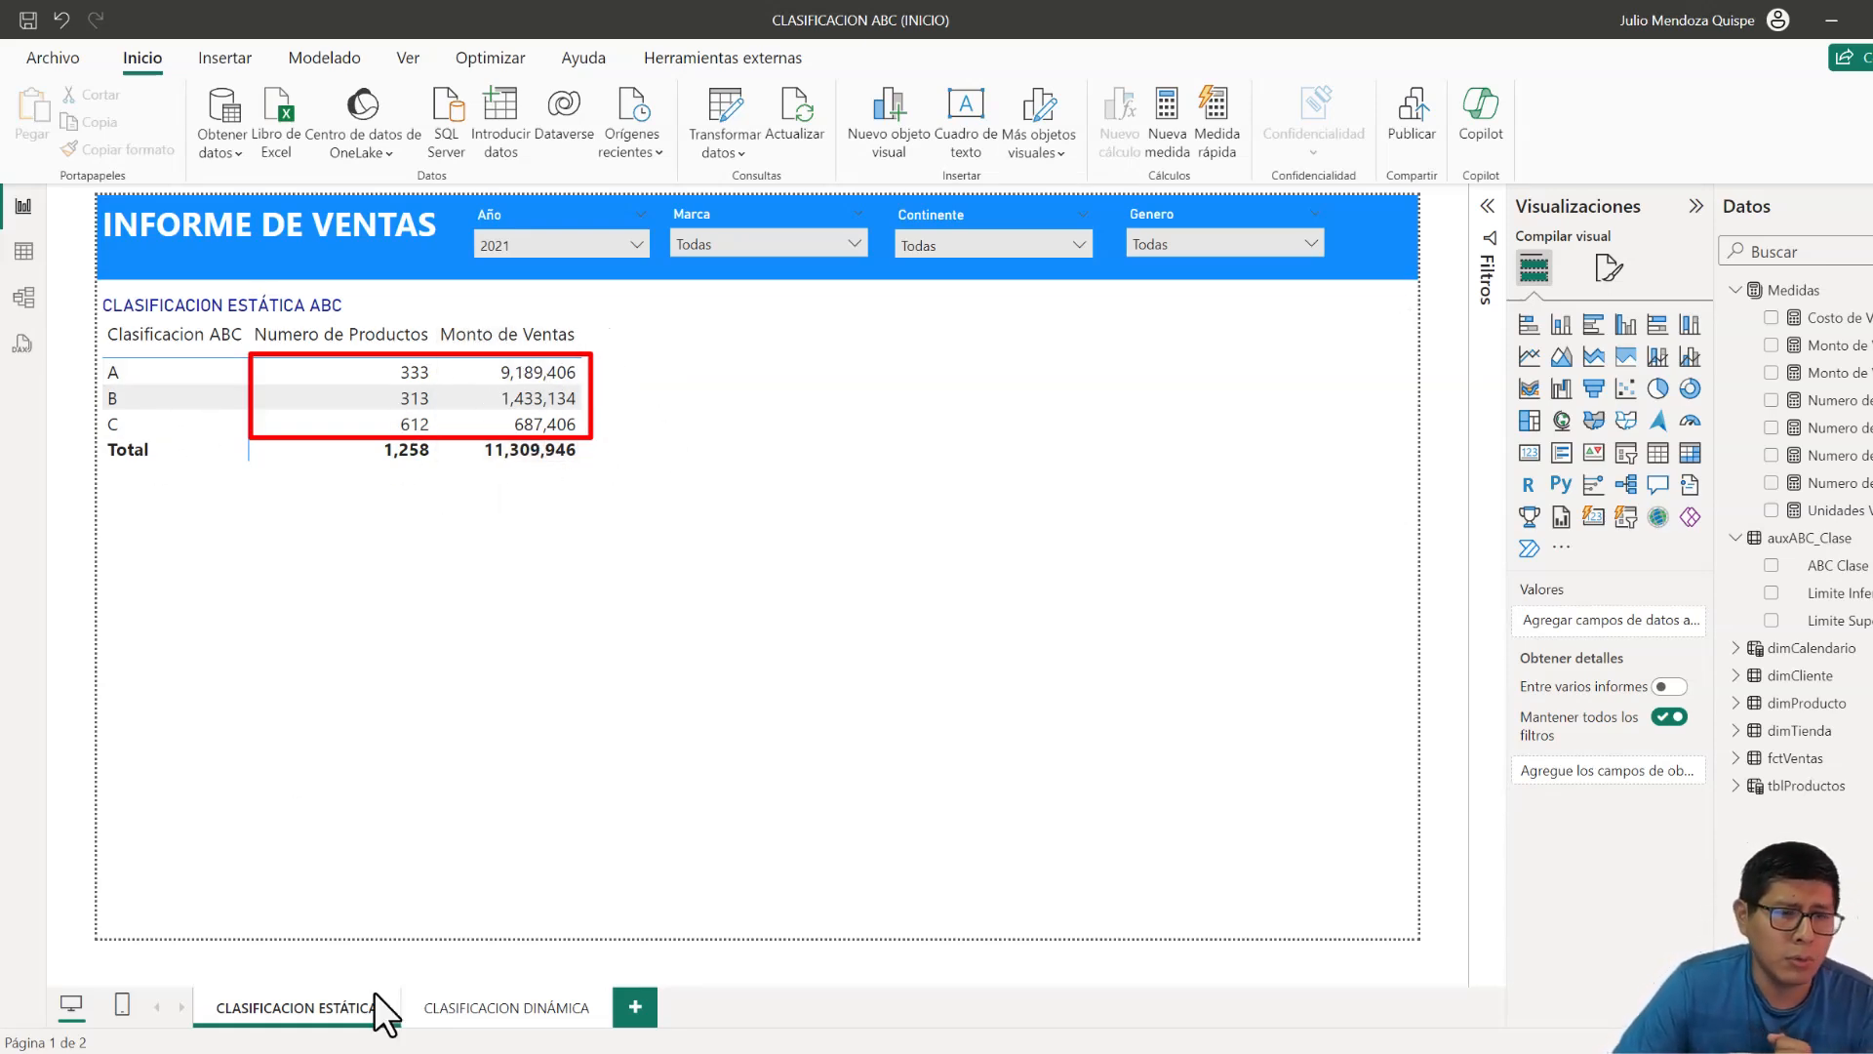
- Filter the CLASIFICACION DINÁMICA page to Año 2021 and compare its ABC table with the static one
click(493, 1007)
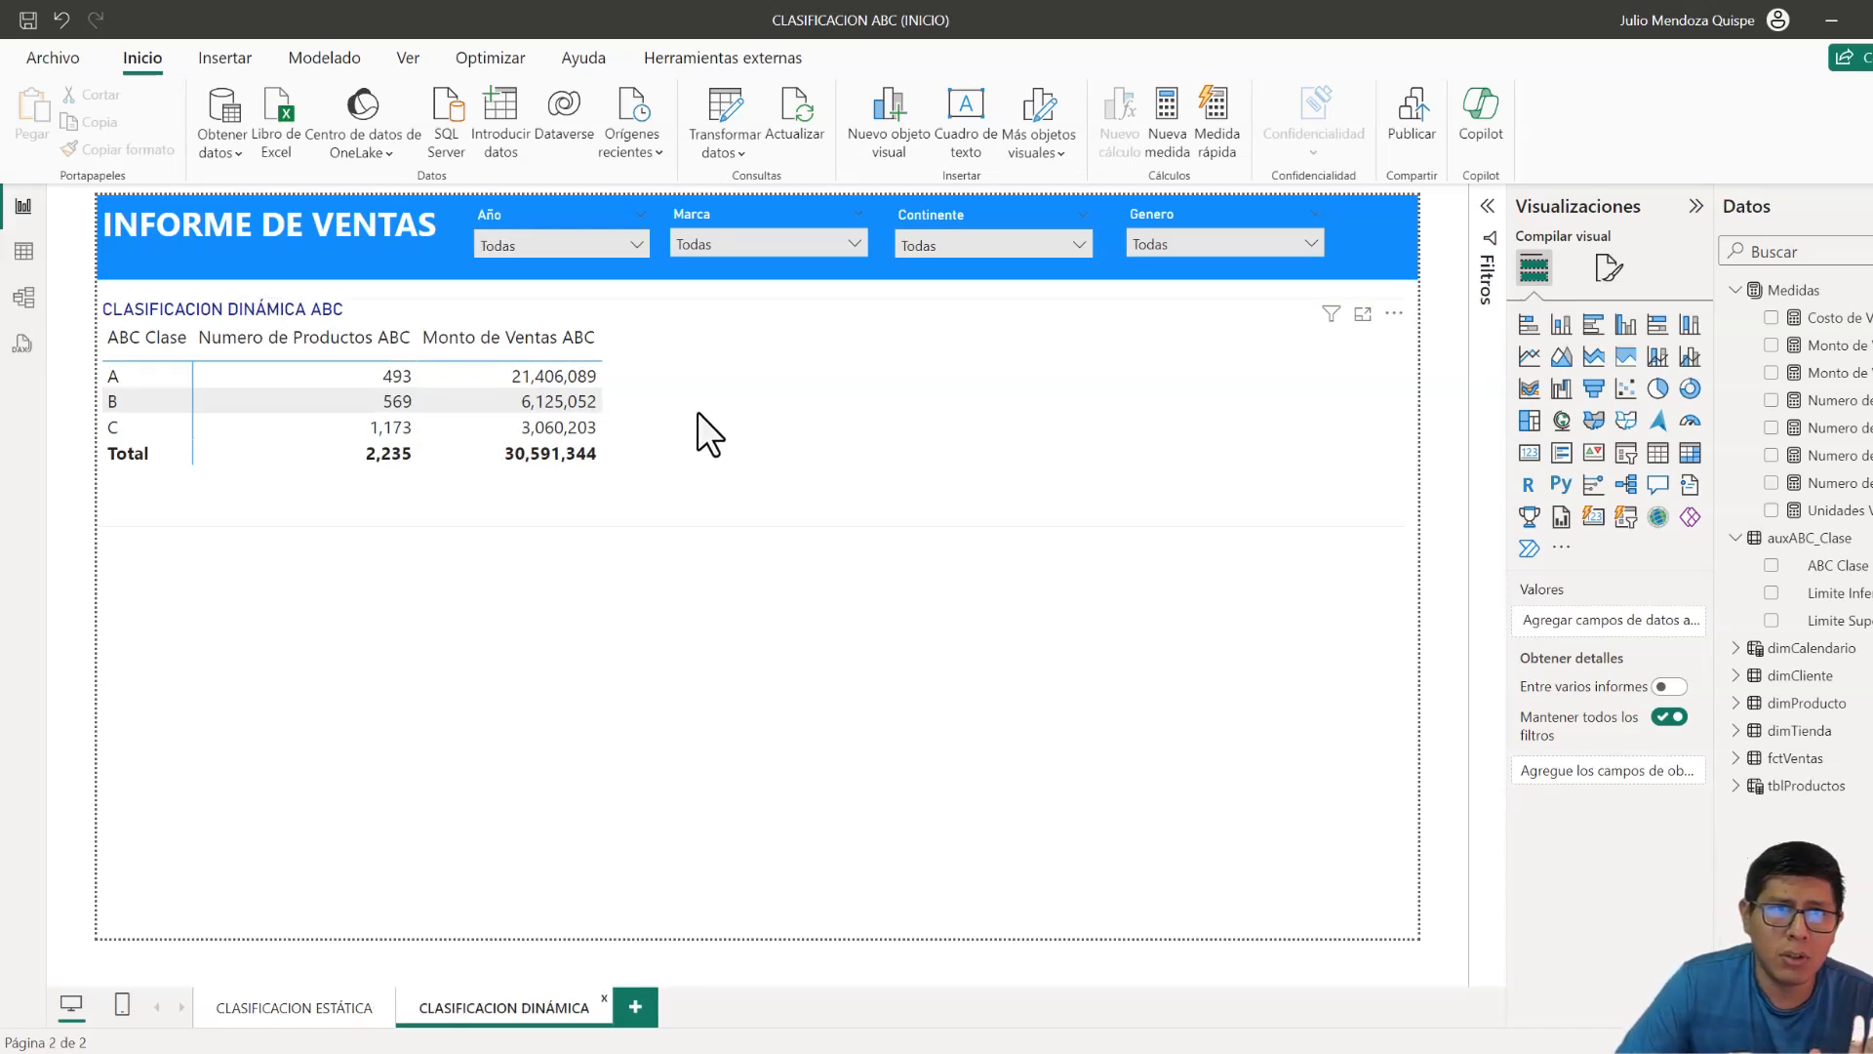
click(605, 248)
click(502, 274)
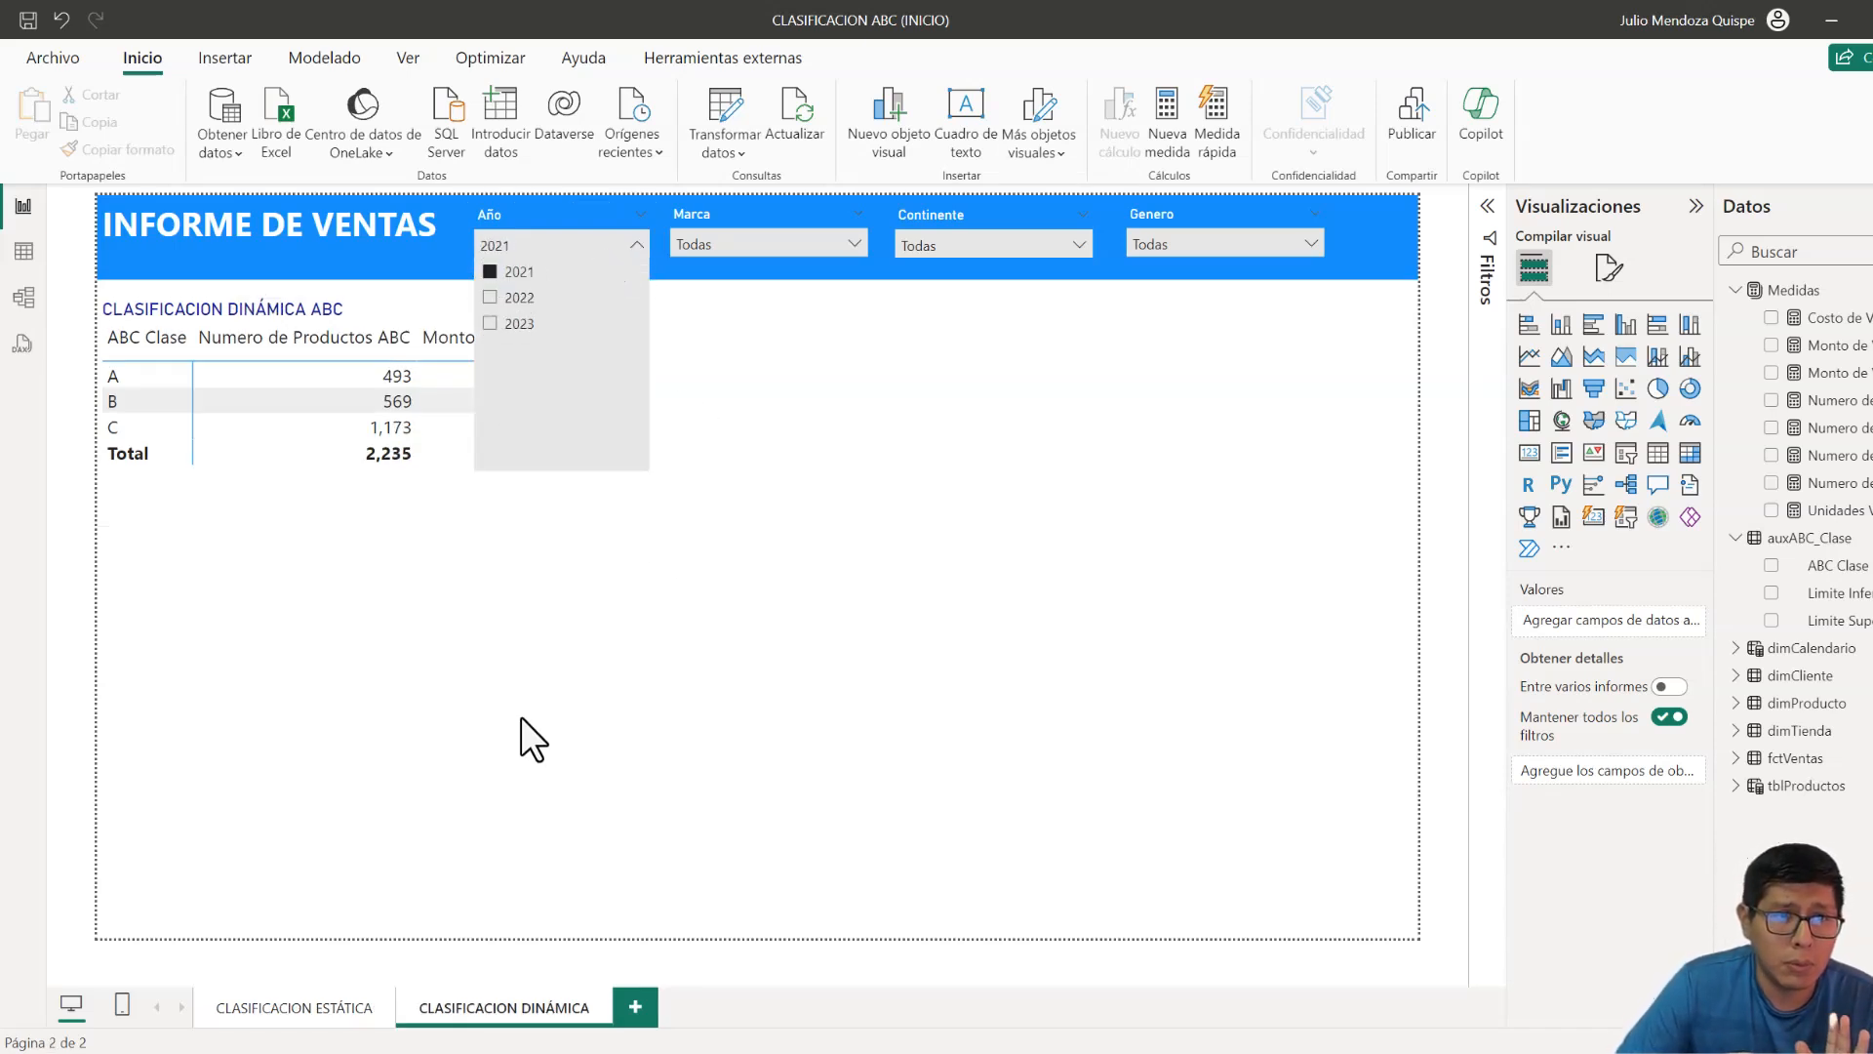
click(521, 717)
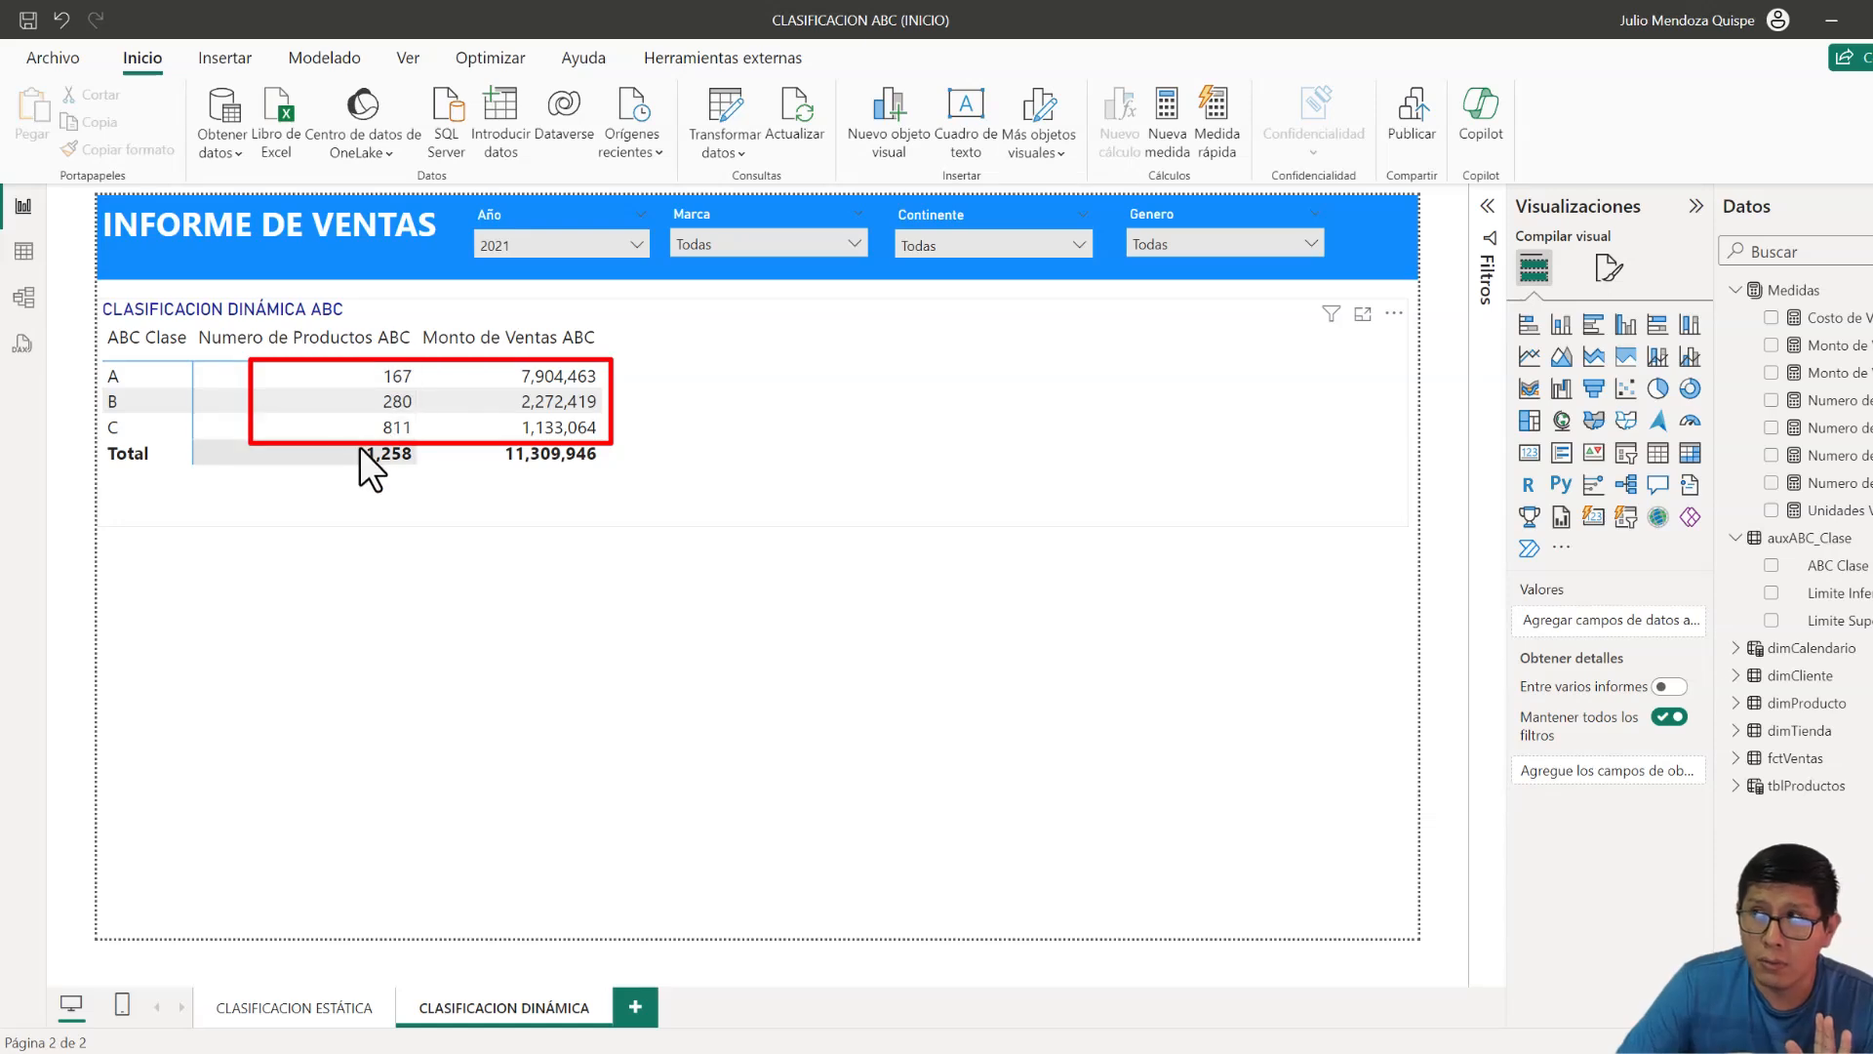
click(294, 1006)
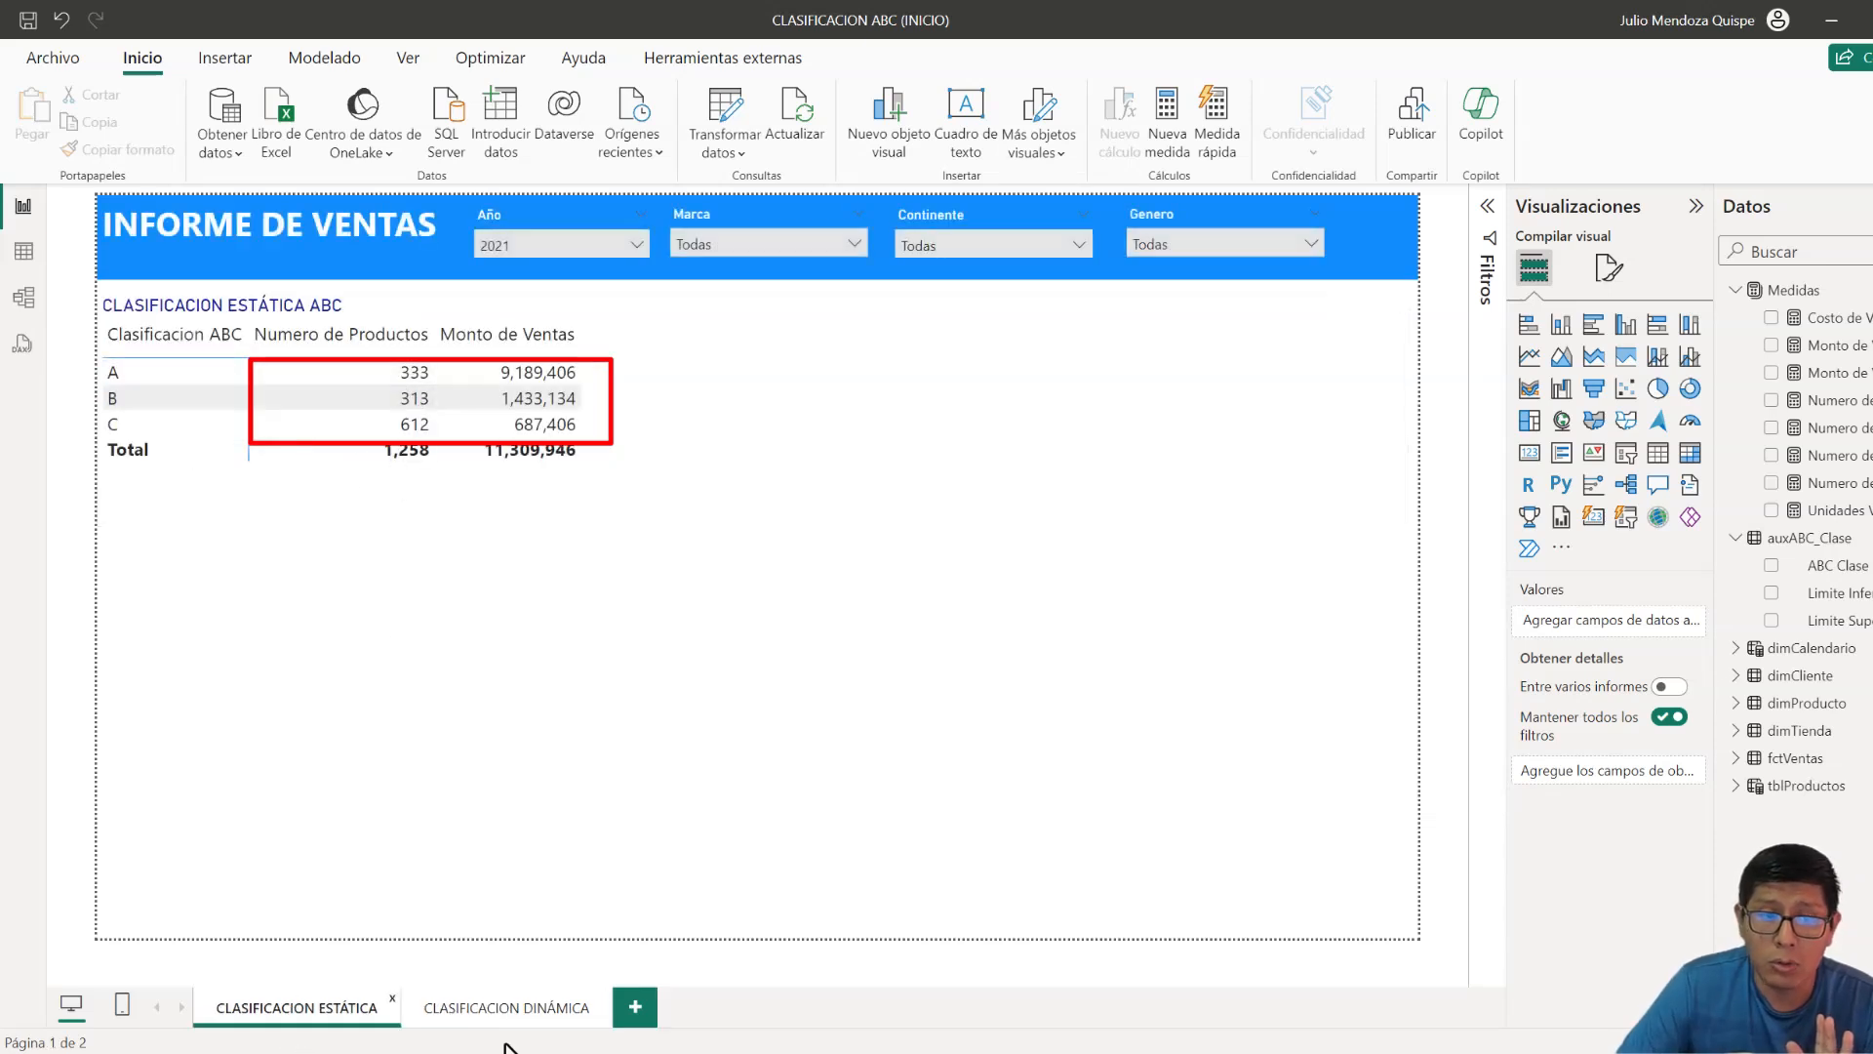
click(503, 1007)
- Show Monto de Ventas ABC in the dynamic matrix as a percentage of the column total
click(670, 398)
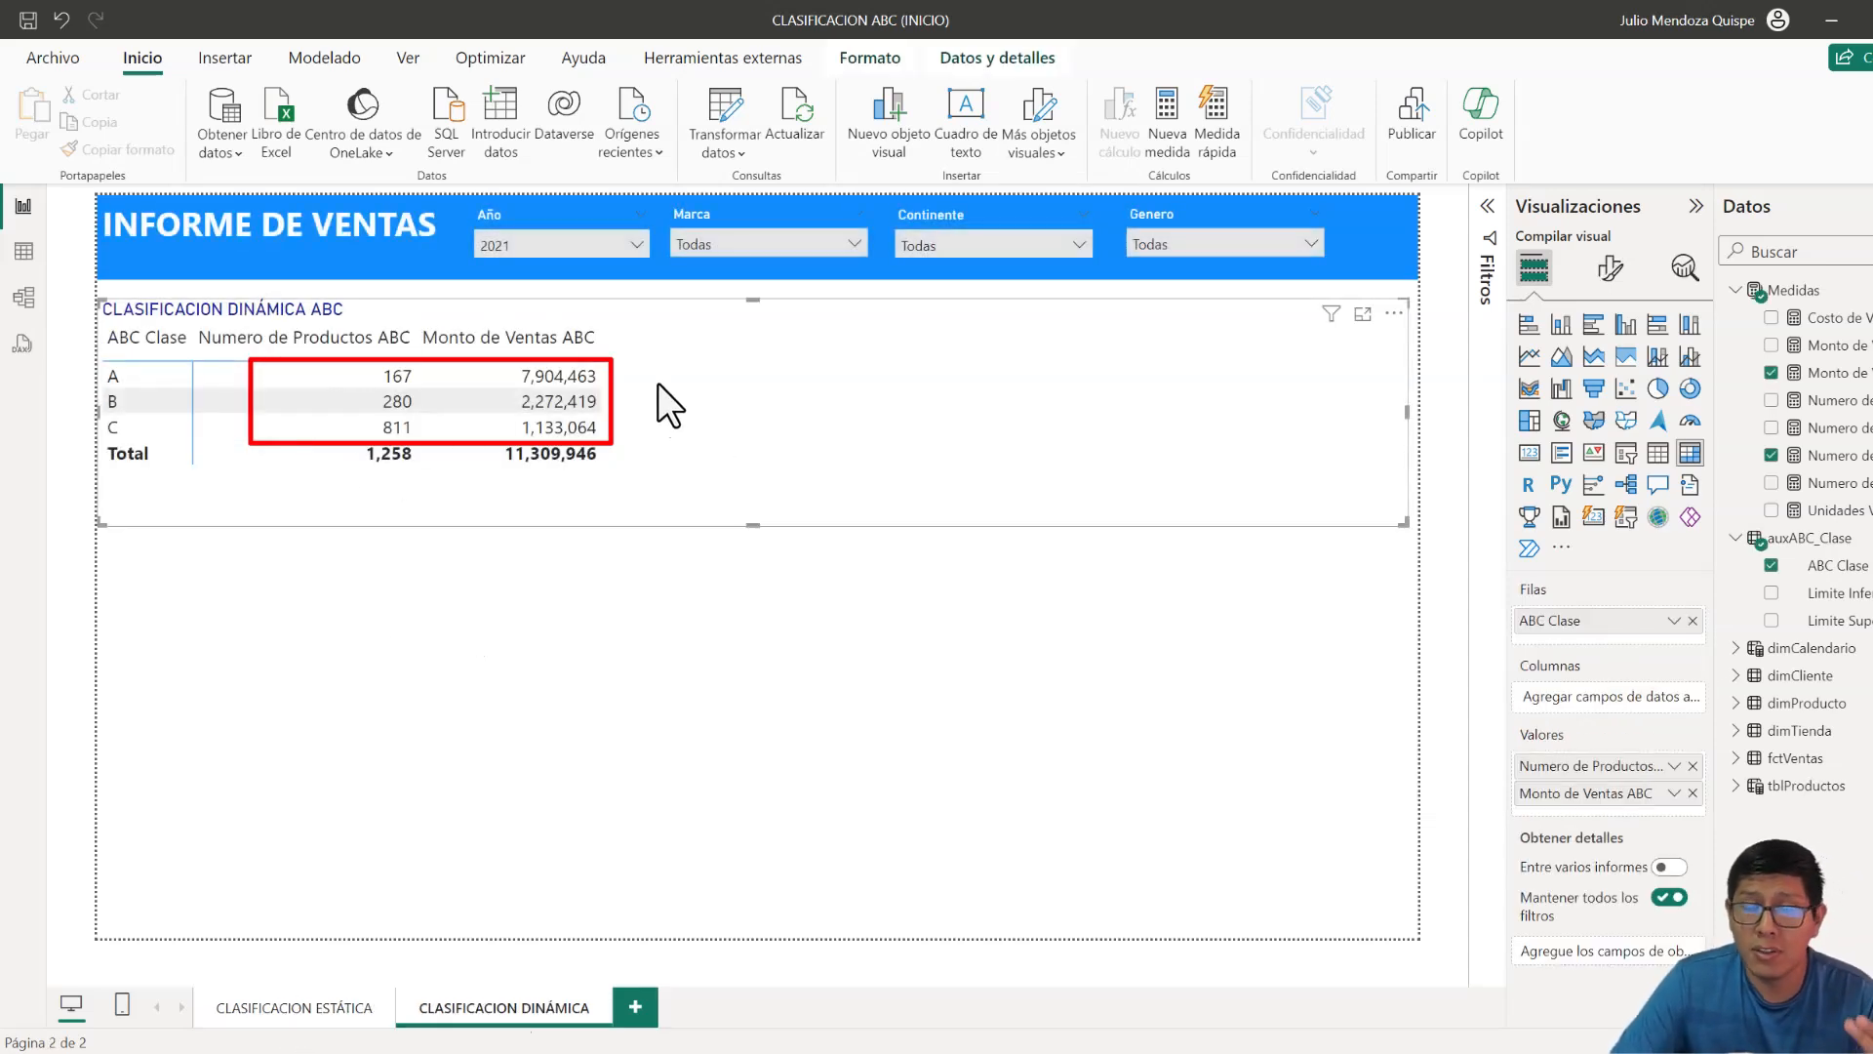
click(1674, 794)
mouse_move(1746, 966)
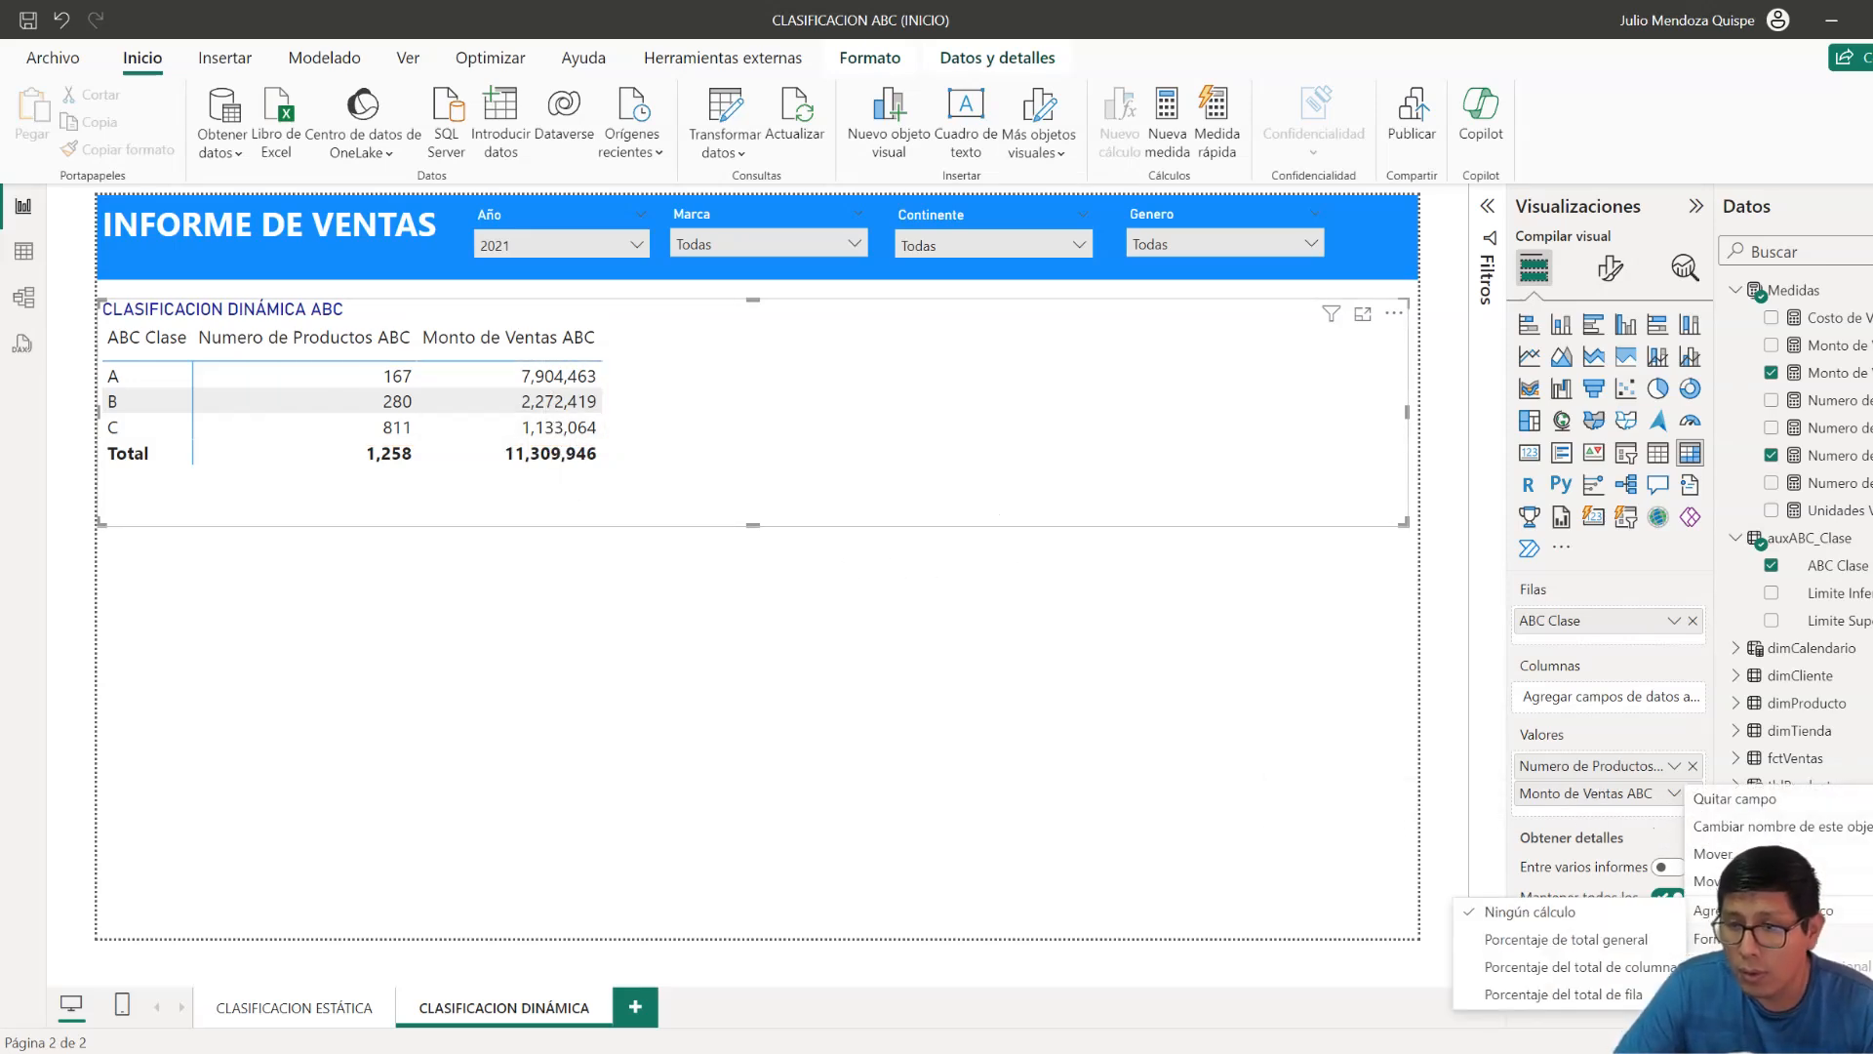
click(1629, 966)
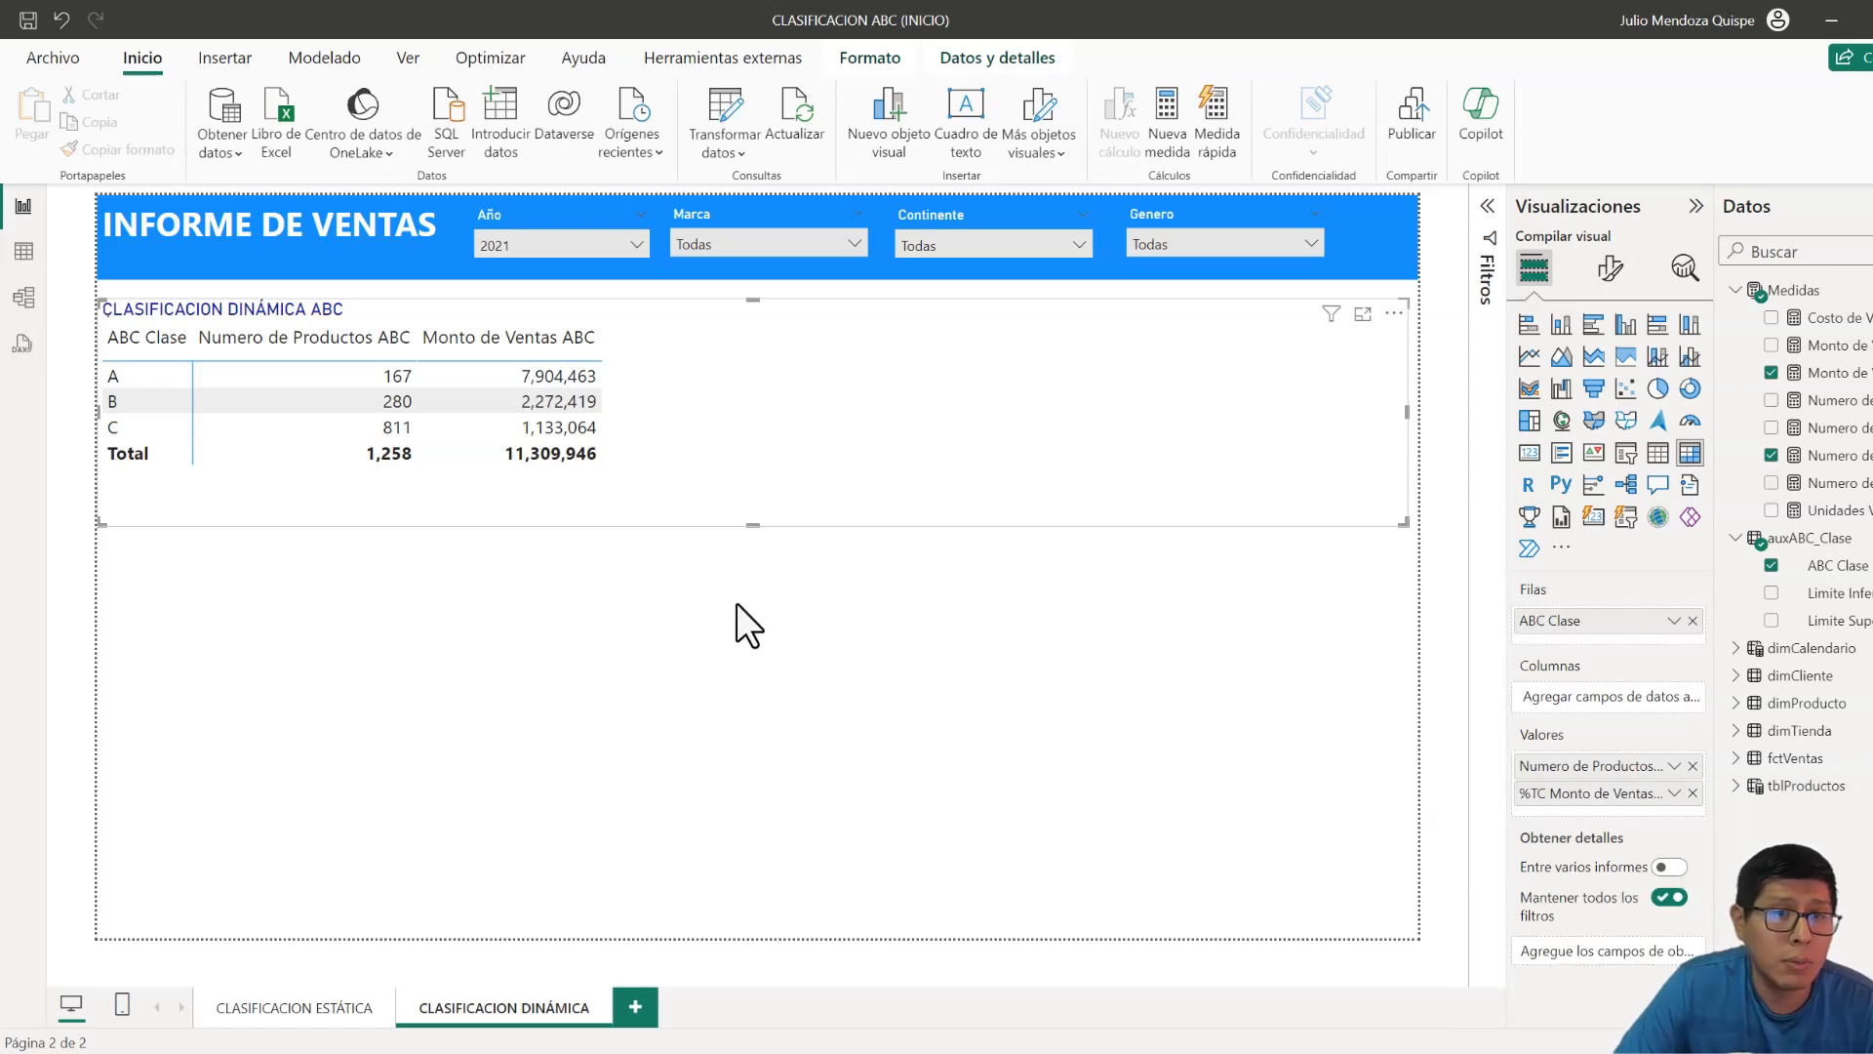
click(686, 566)
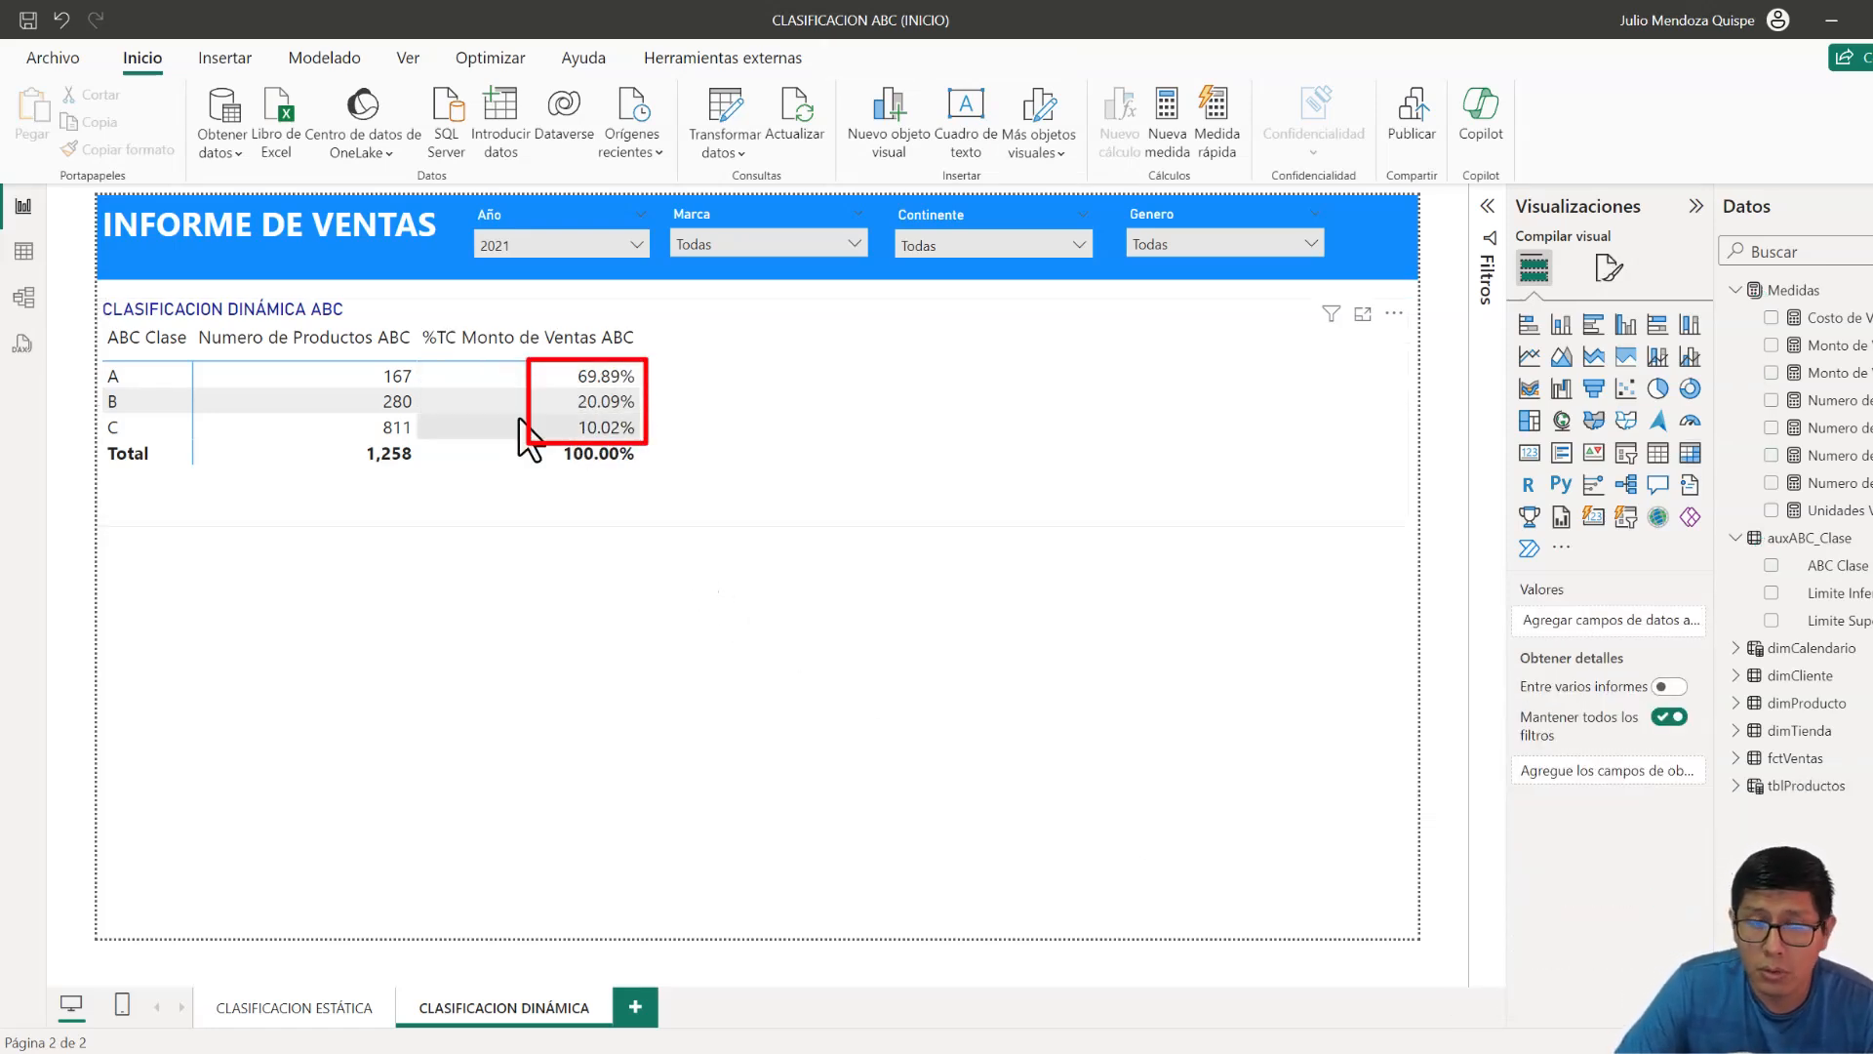
- Filter the dynamic page to the brand Adventure Works and examine the ABC percentages
click(835, 242)
click(720, 296)
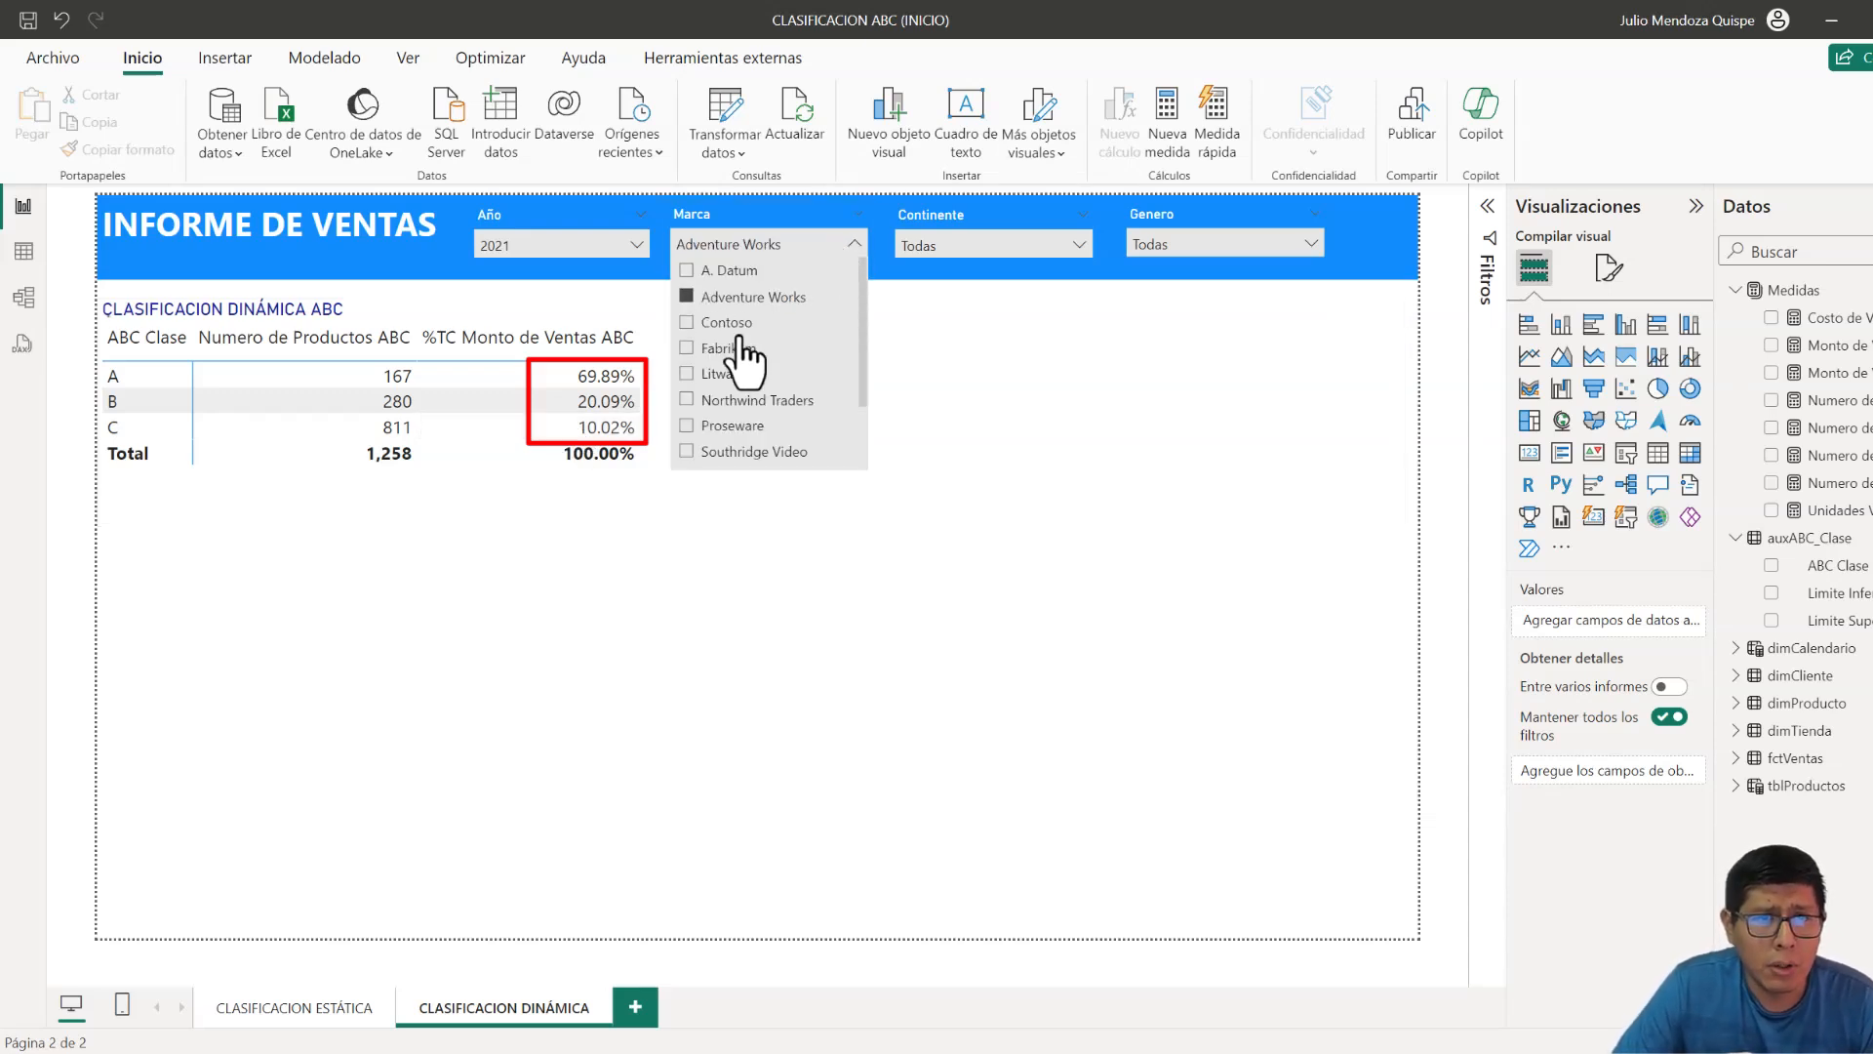
click(690, 627)
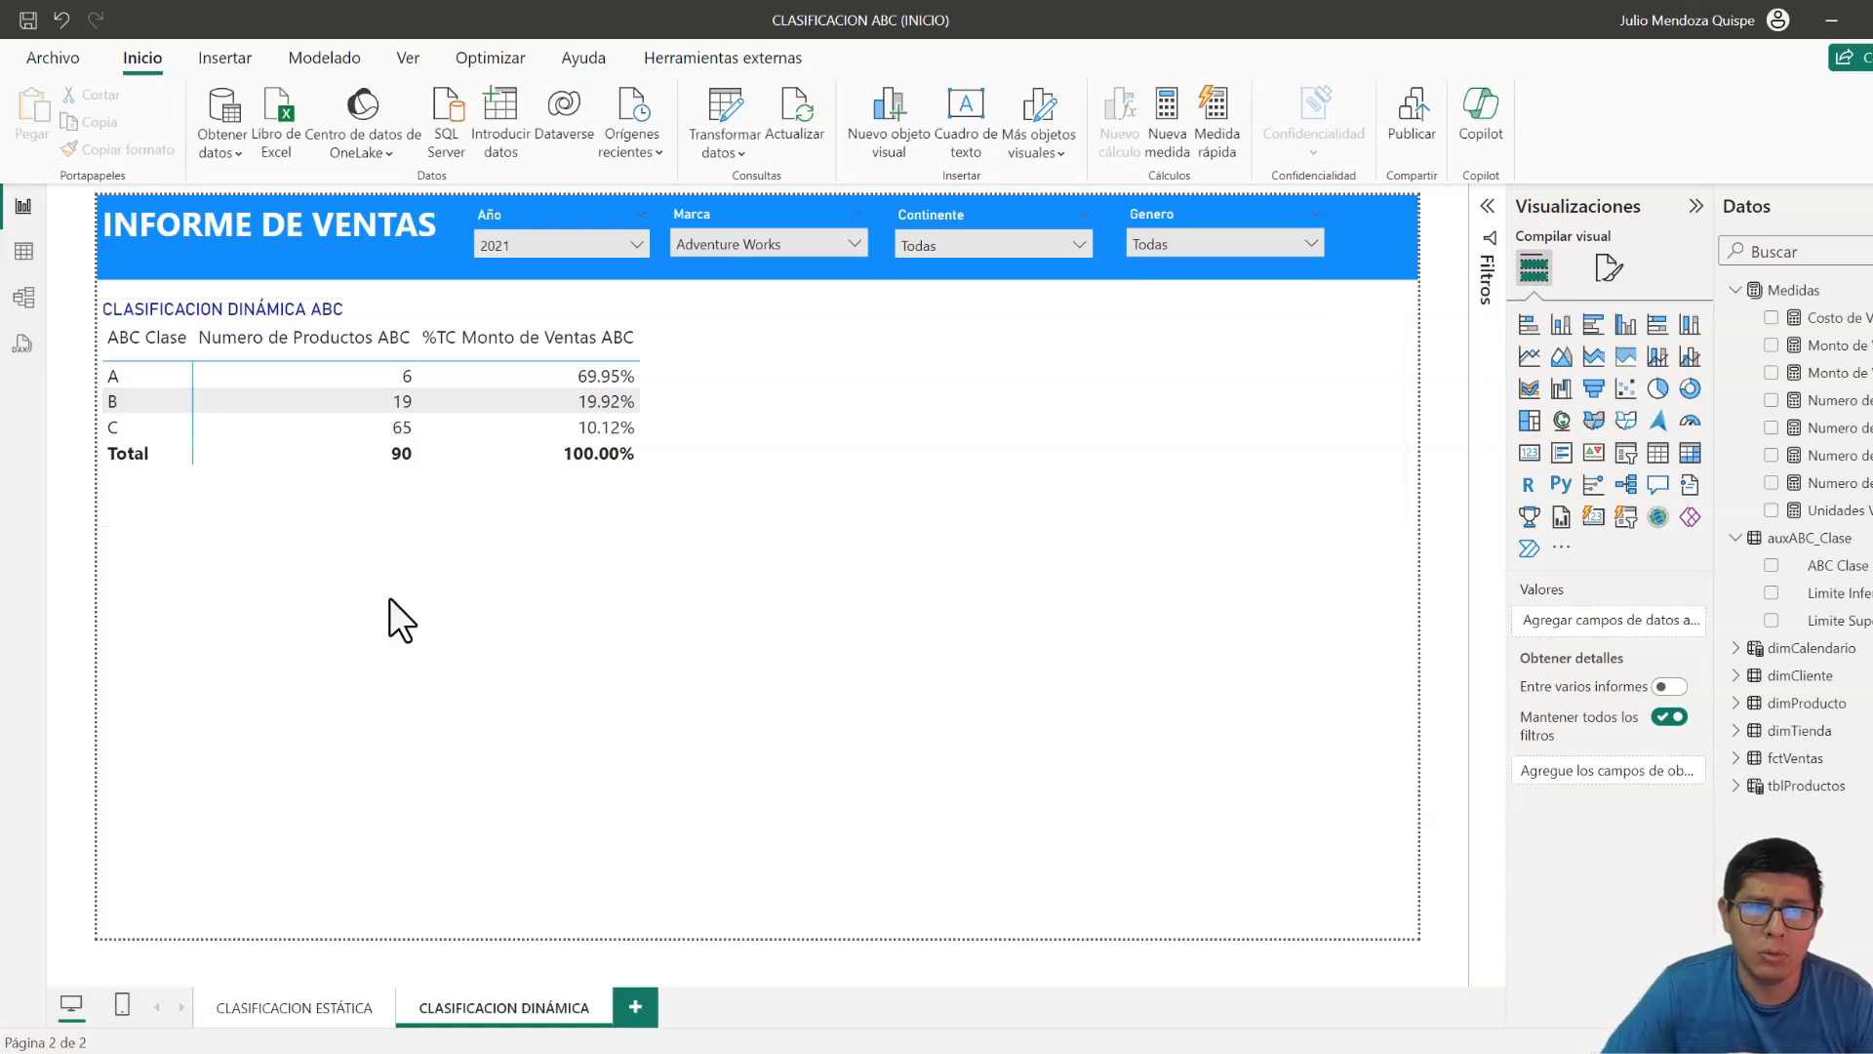
- Duplicate the dynamic ABC matrix and place the copy directly below the original
click(804, 471)
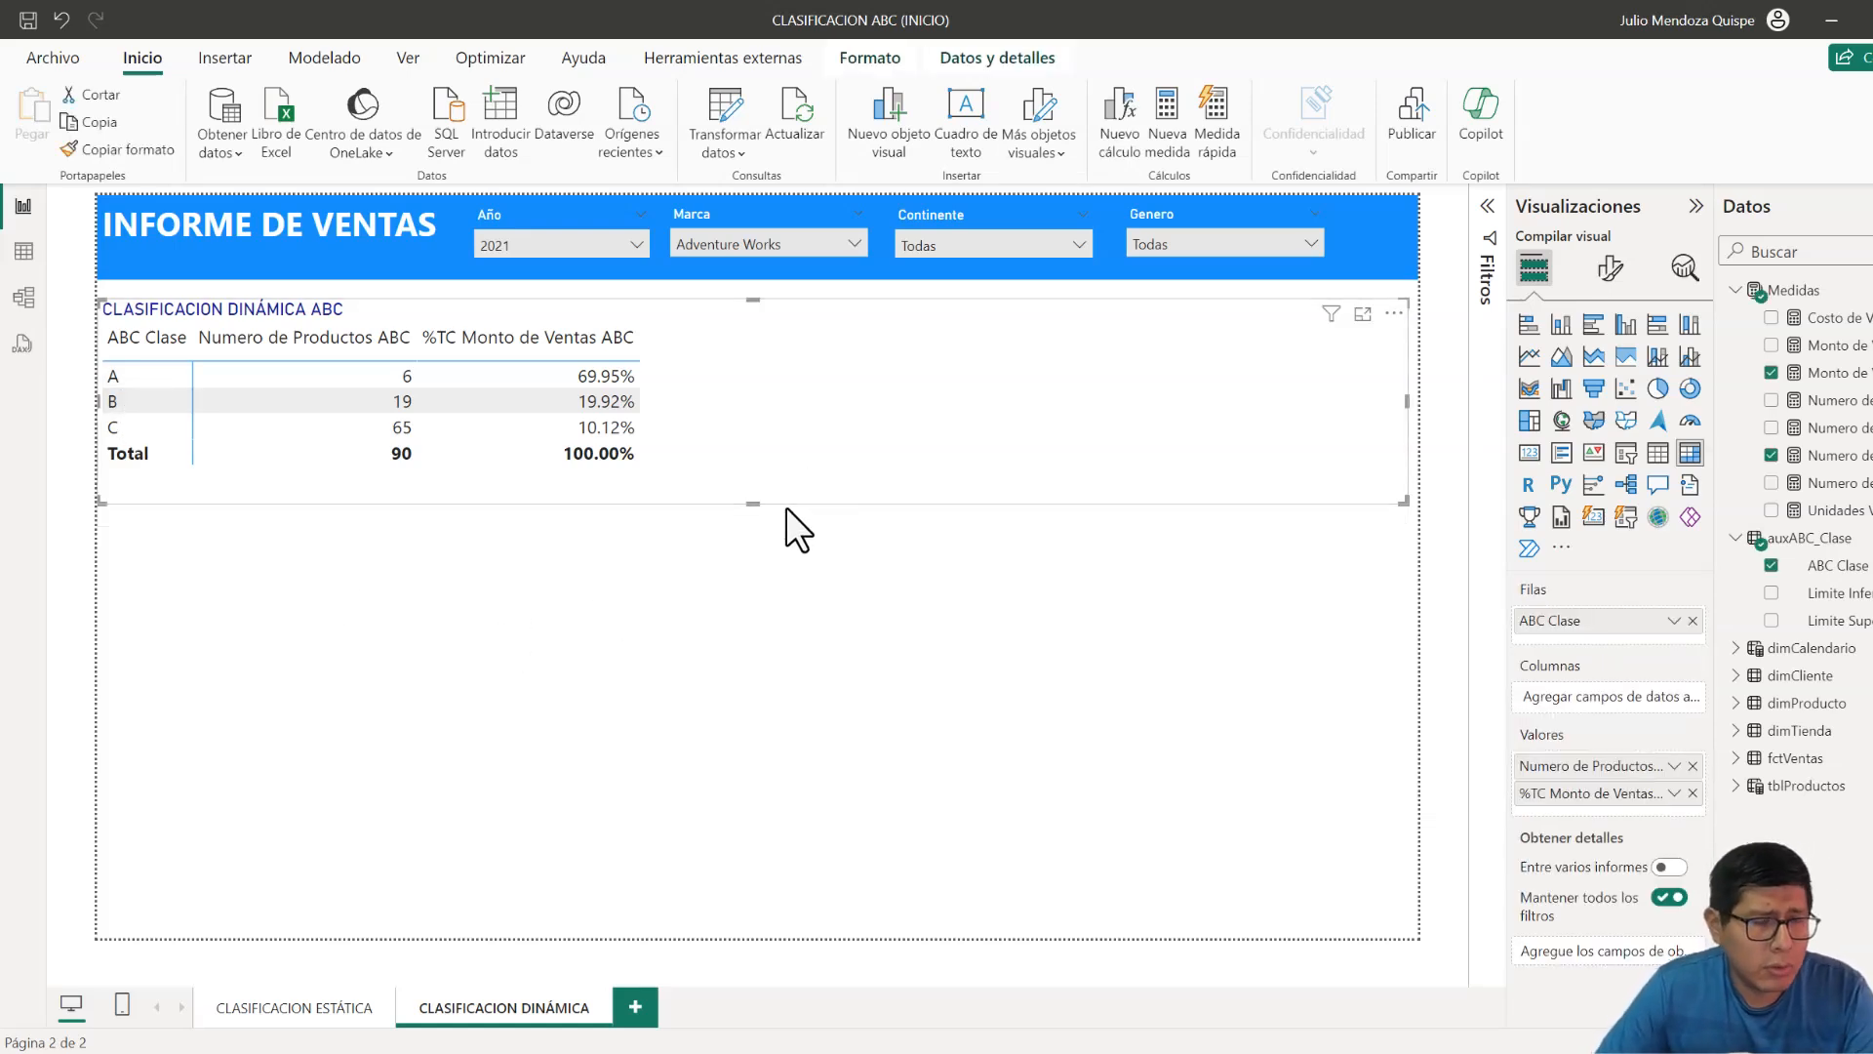
key(ctrl+c)
key(ctrl+v)
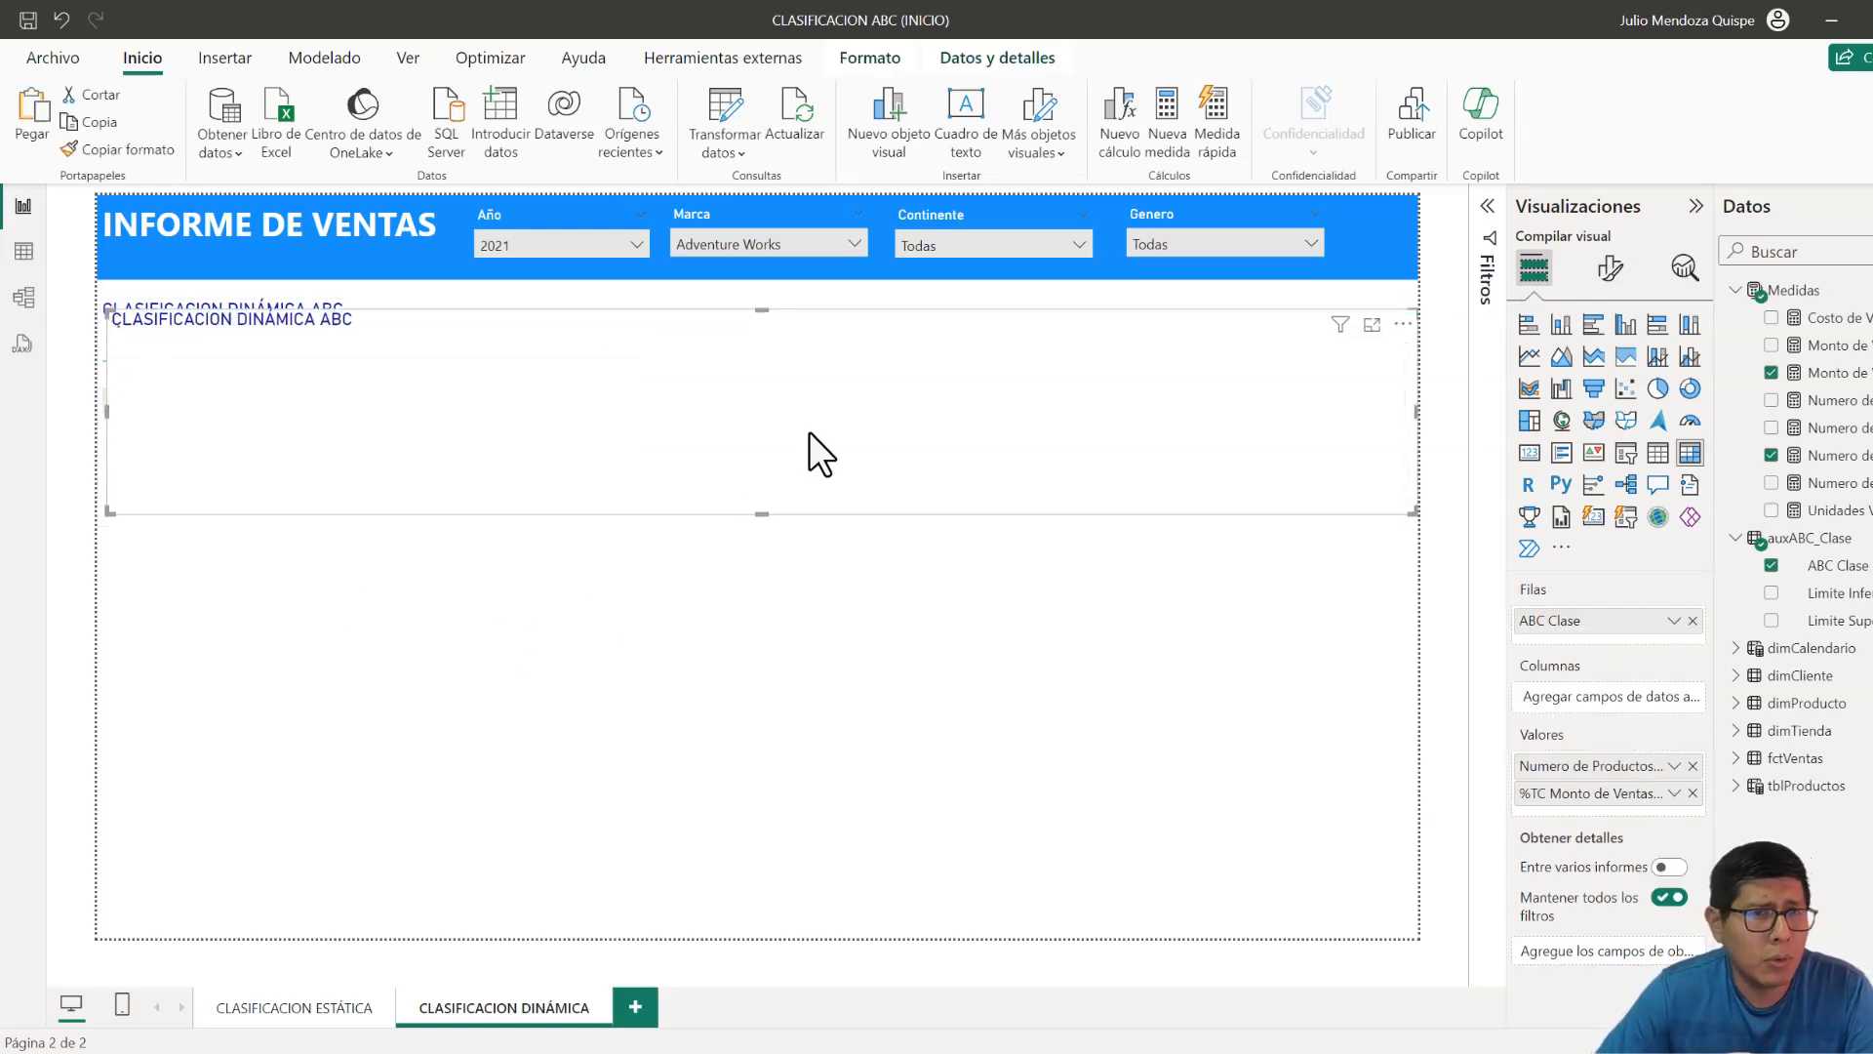
drag(809, 431, 840, 636)
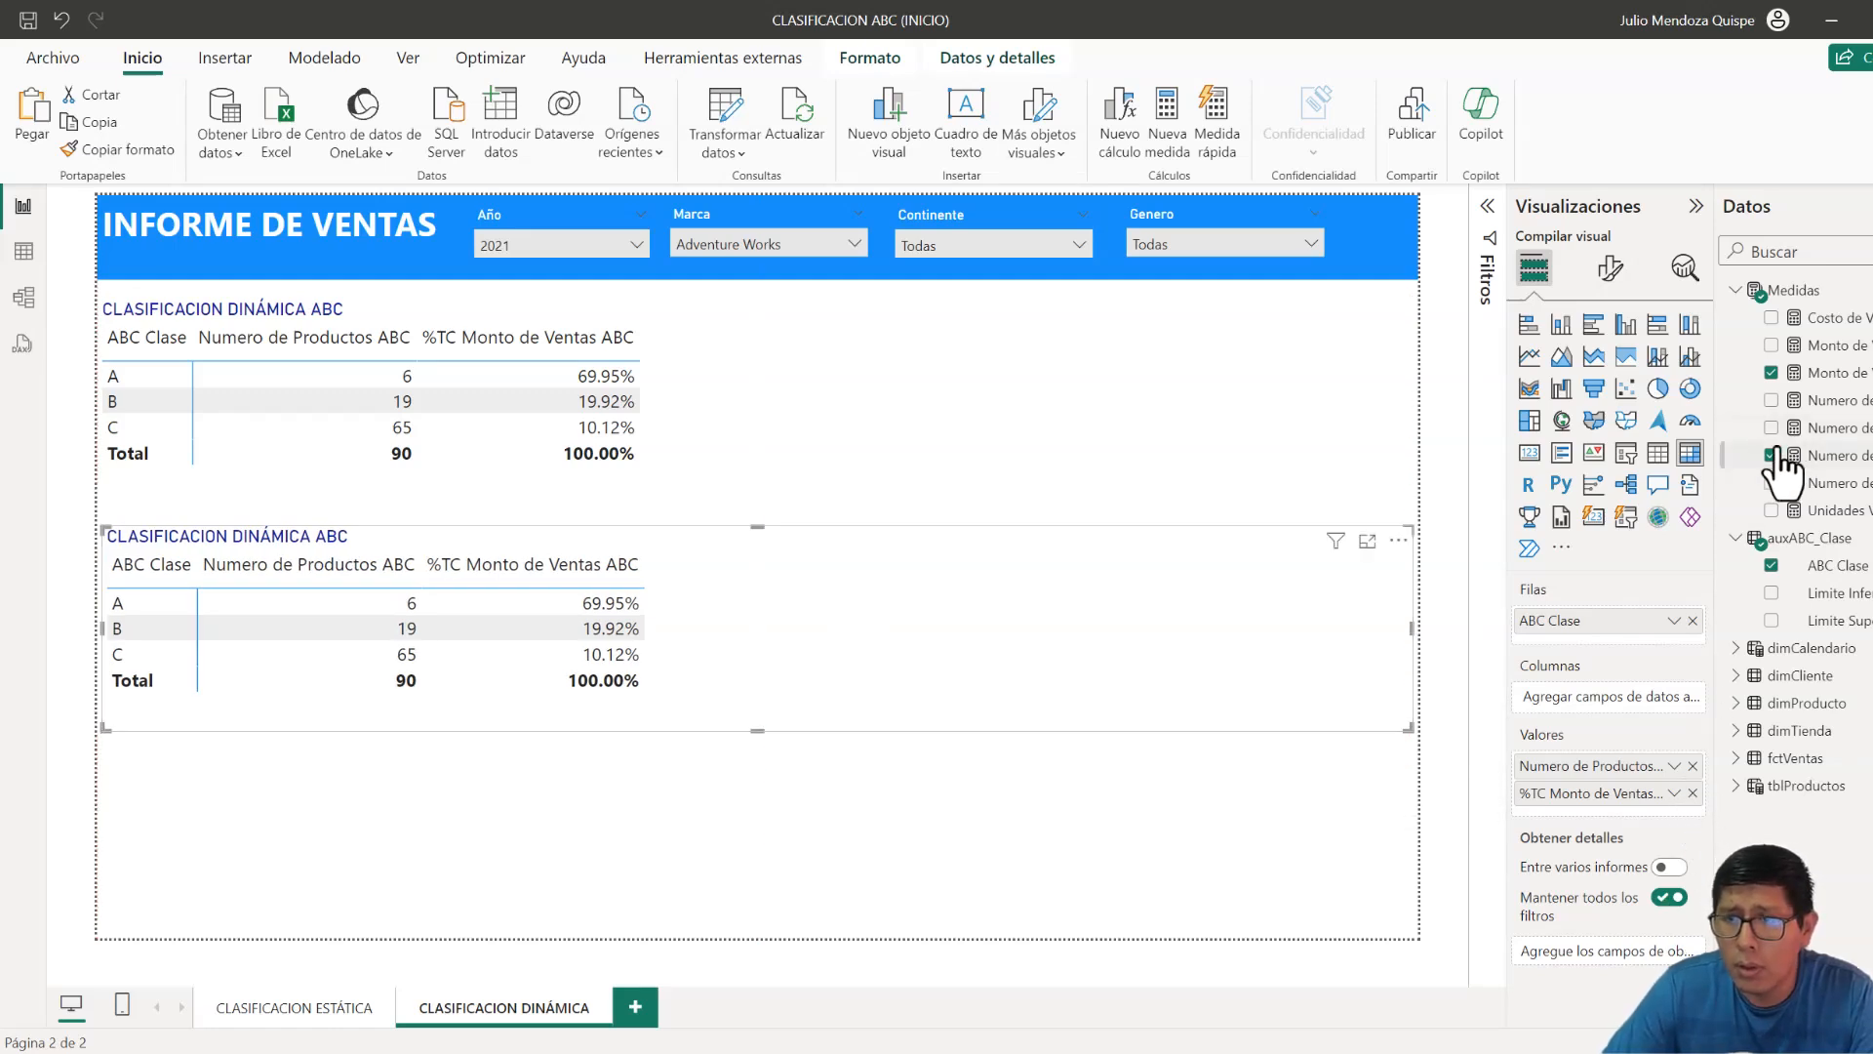
- Remove the sales percentage from the copied matrix and add Año from dimCalendario as its columns
click(1692, 792)
click(1735, 648)
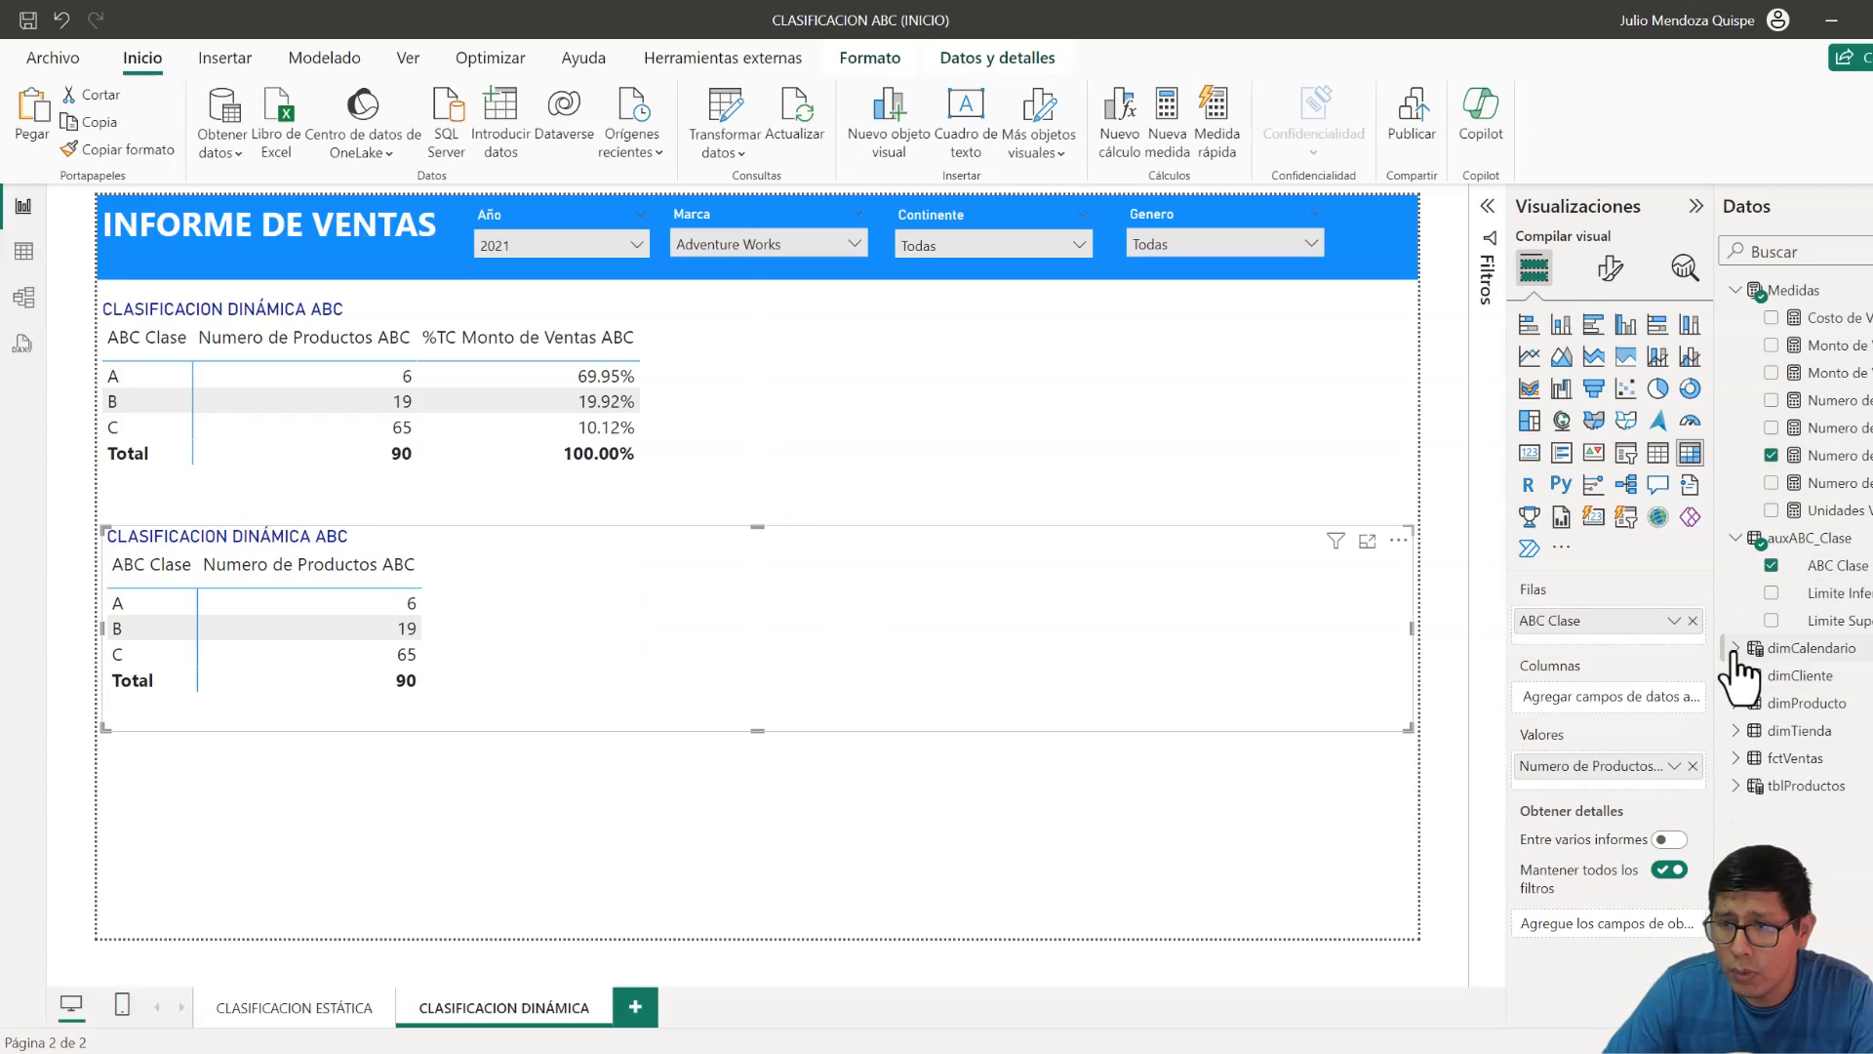
drag(1819, 675, 1580, 699)
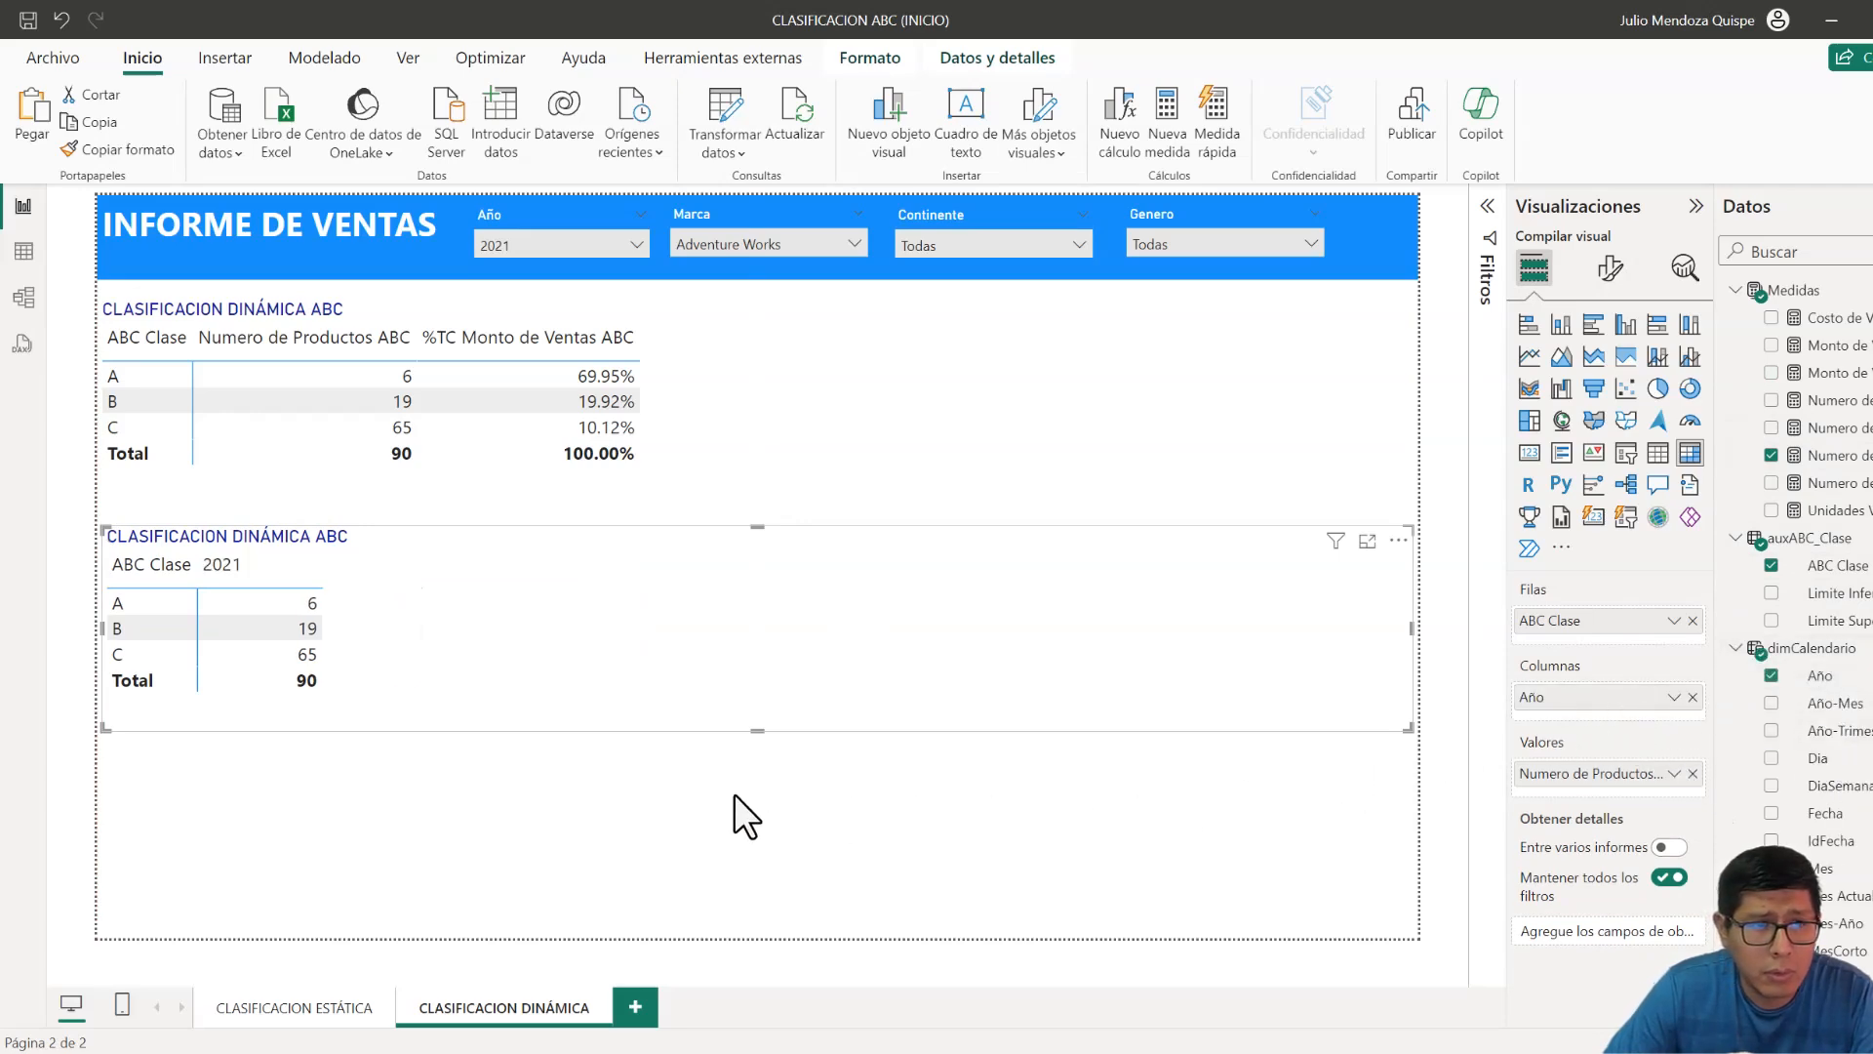
- Clear the Año and Marca slicer selections on the dynamic page
click(639, 214)
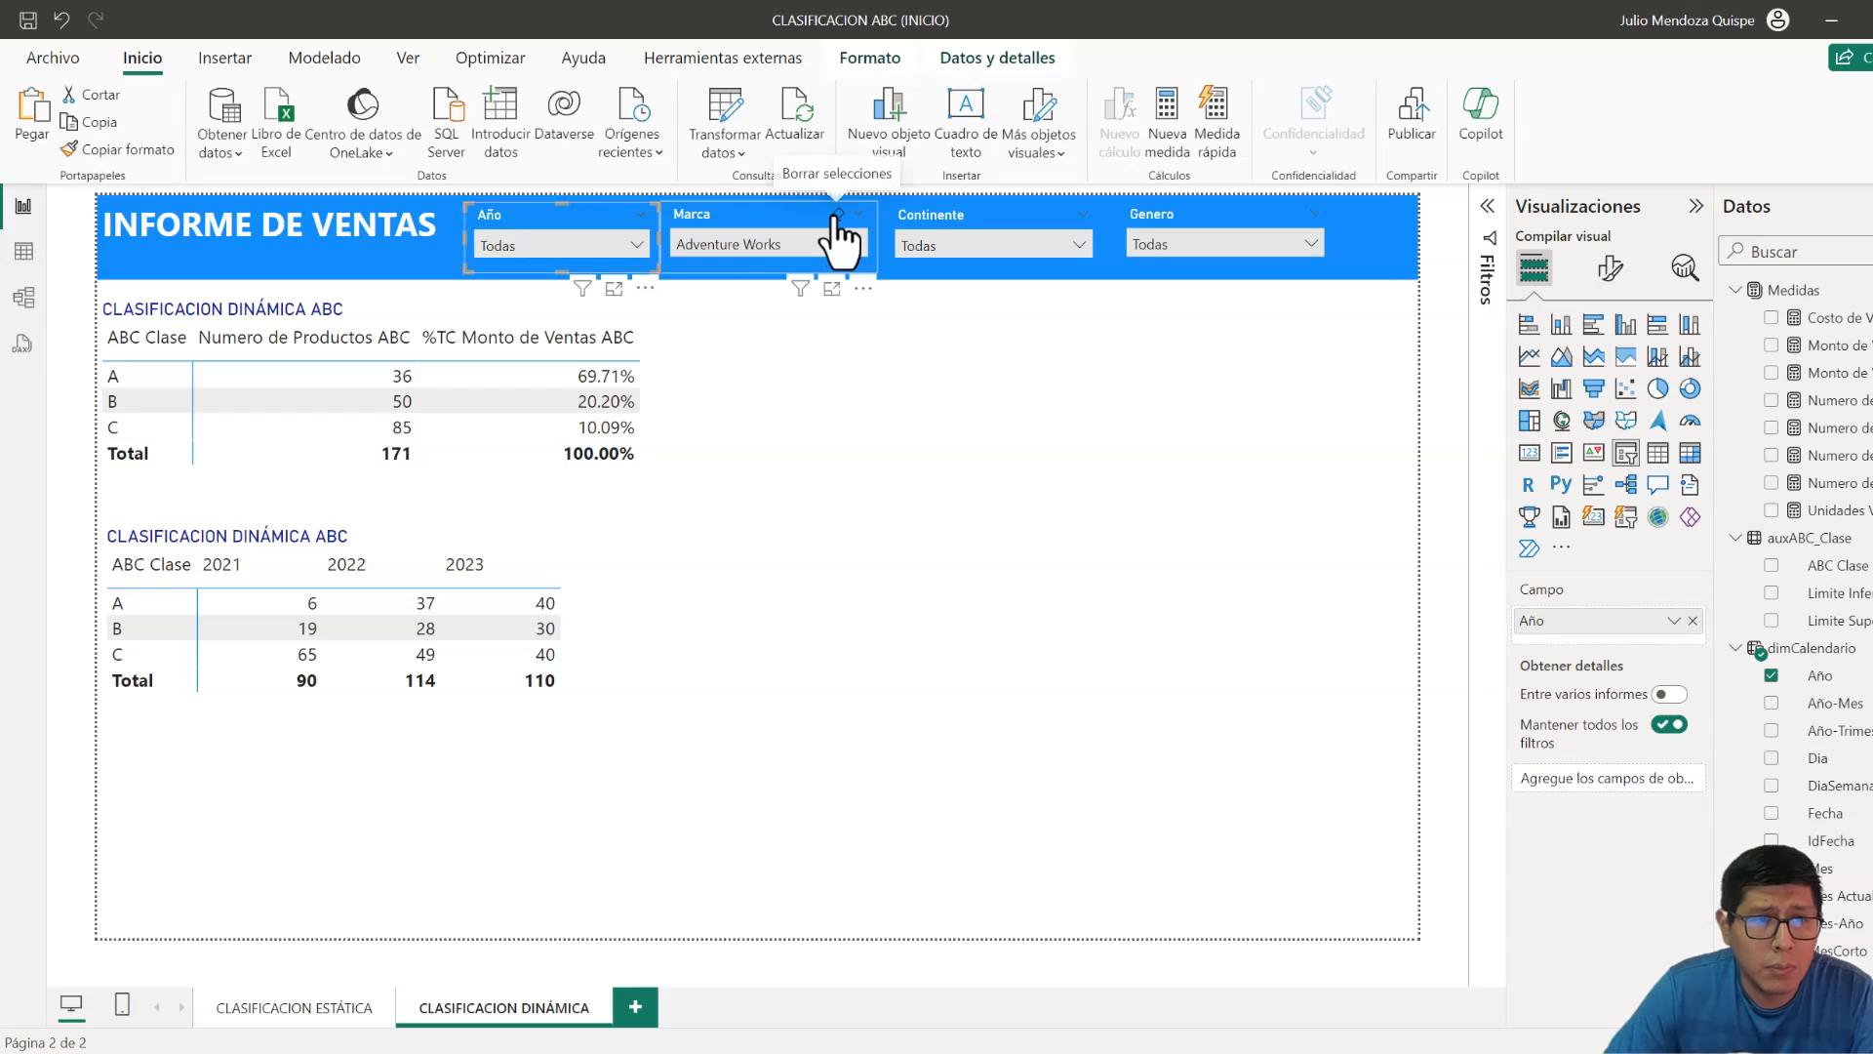
click(838, 213)
click(781, 352)
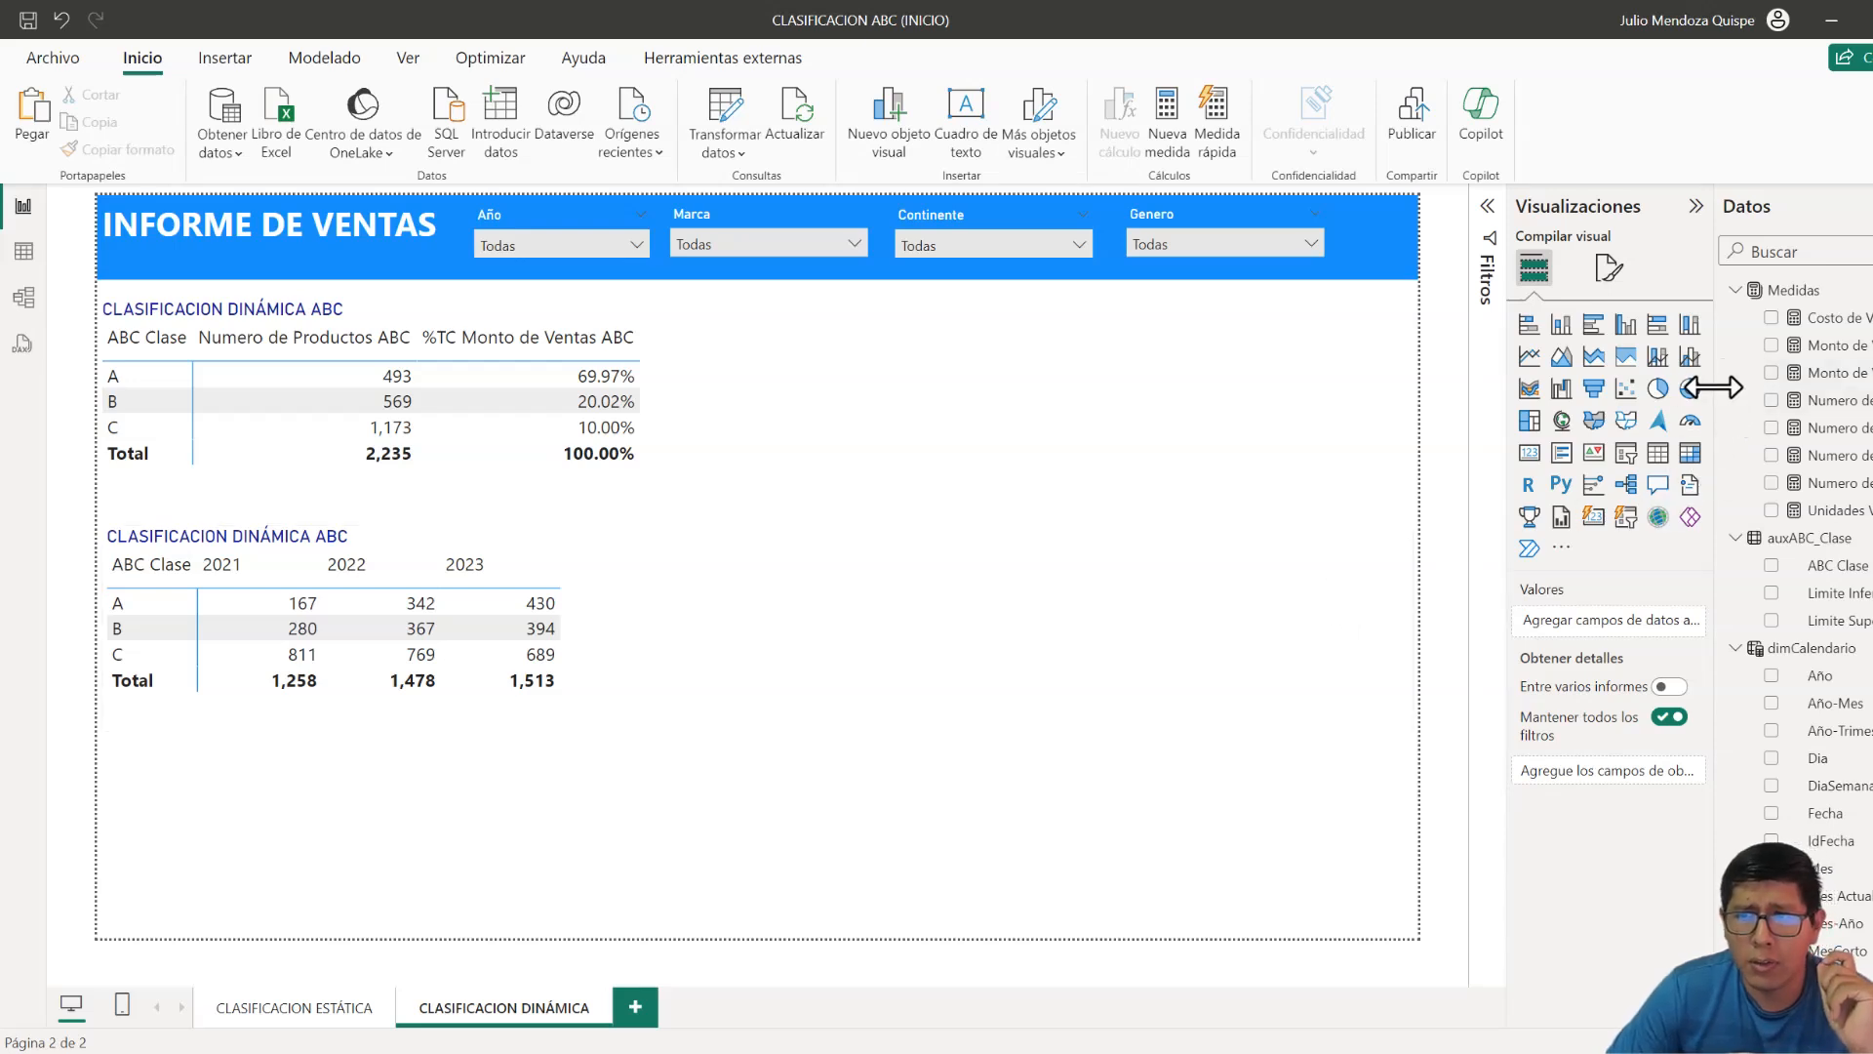
- Widen the field list to show full measure names, and review the Monto de Ventas ABC and Numero de Productos ABC measures
drag(1712, 387, 1635, 389)
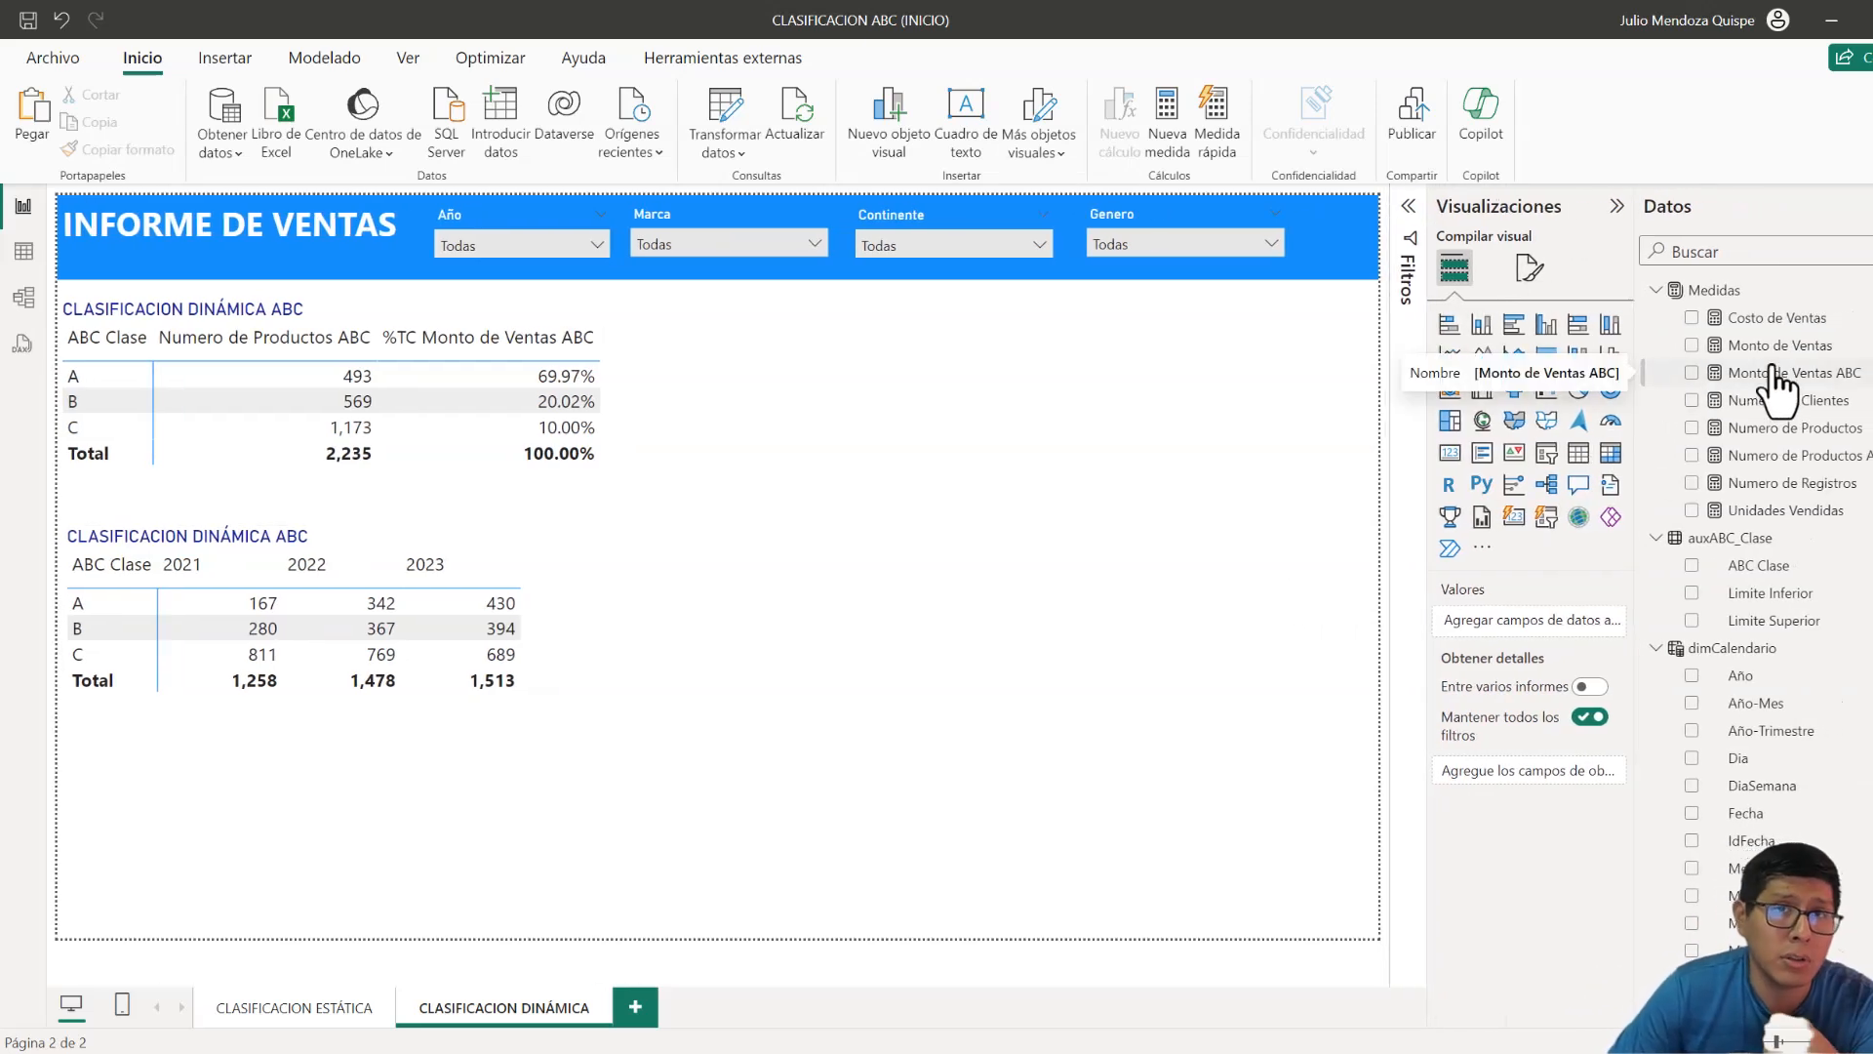
click(1777, 371)
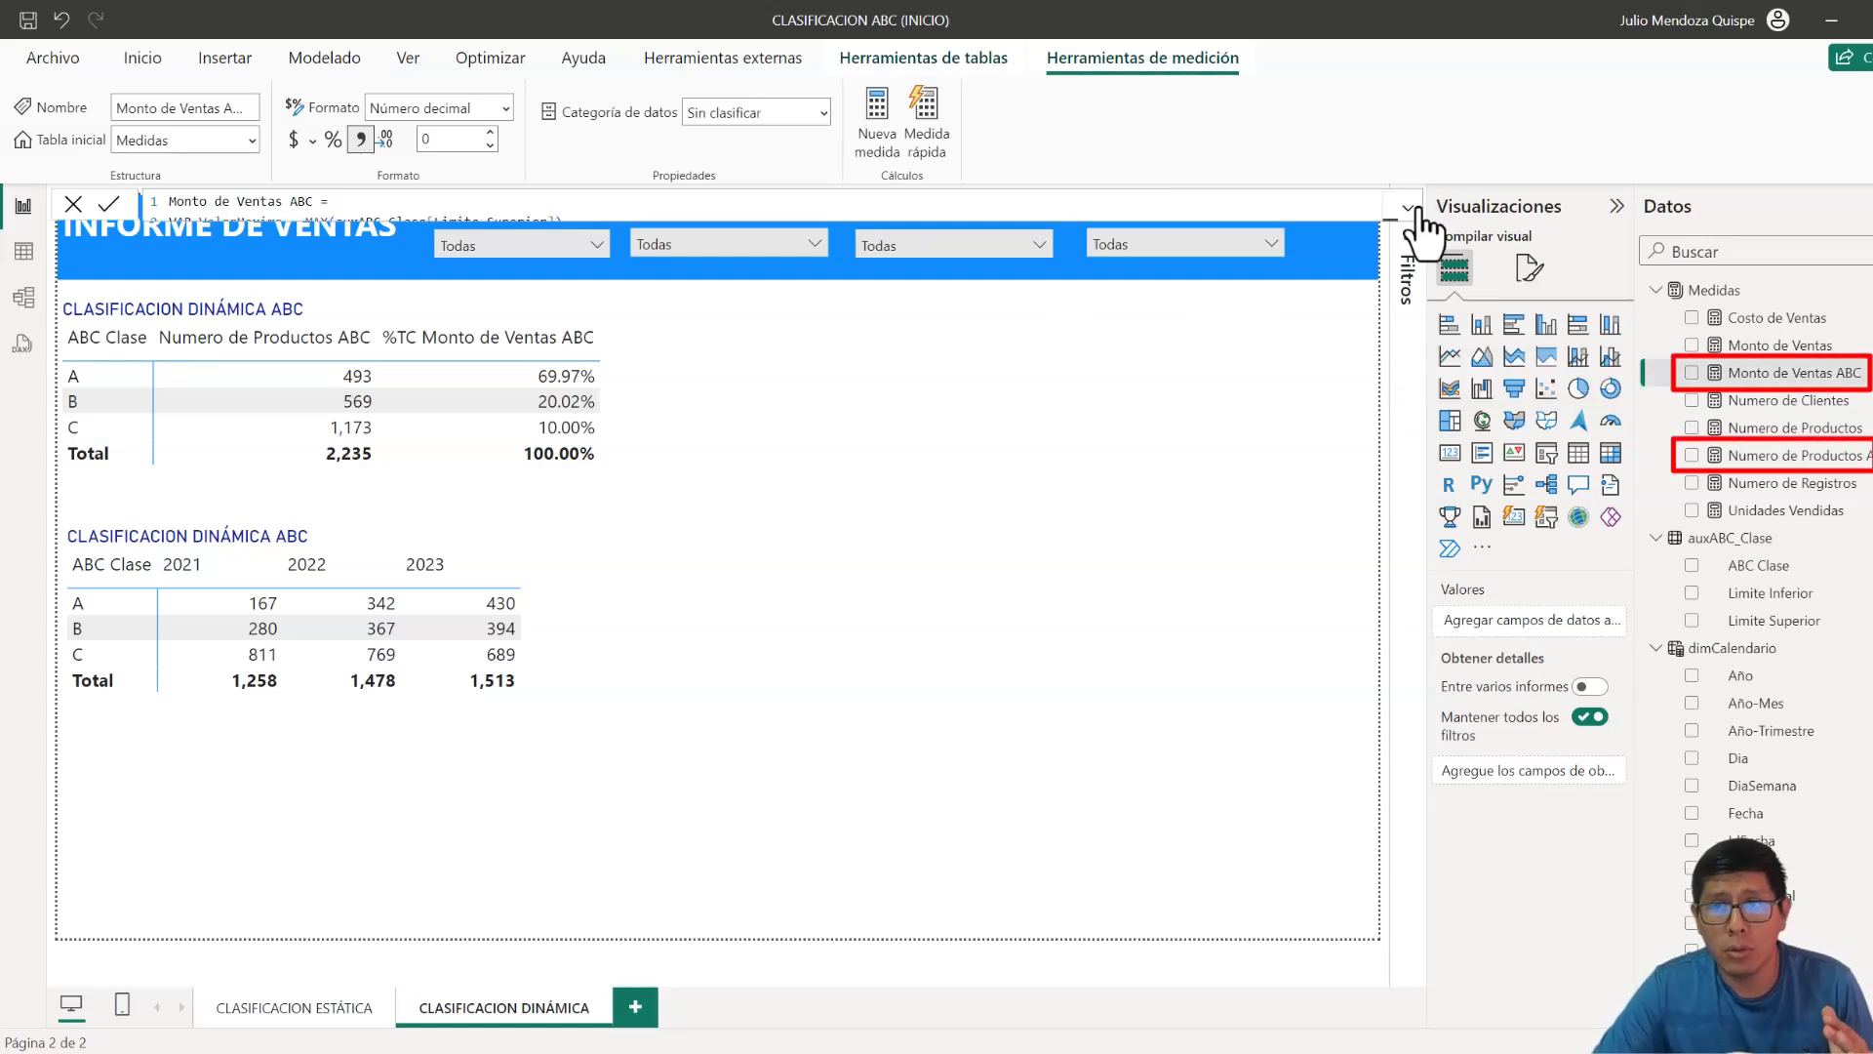
click(1762, 456)
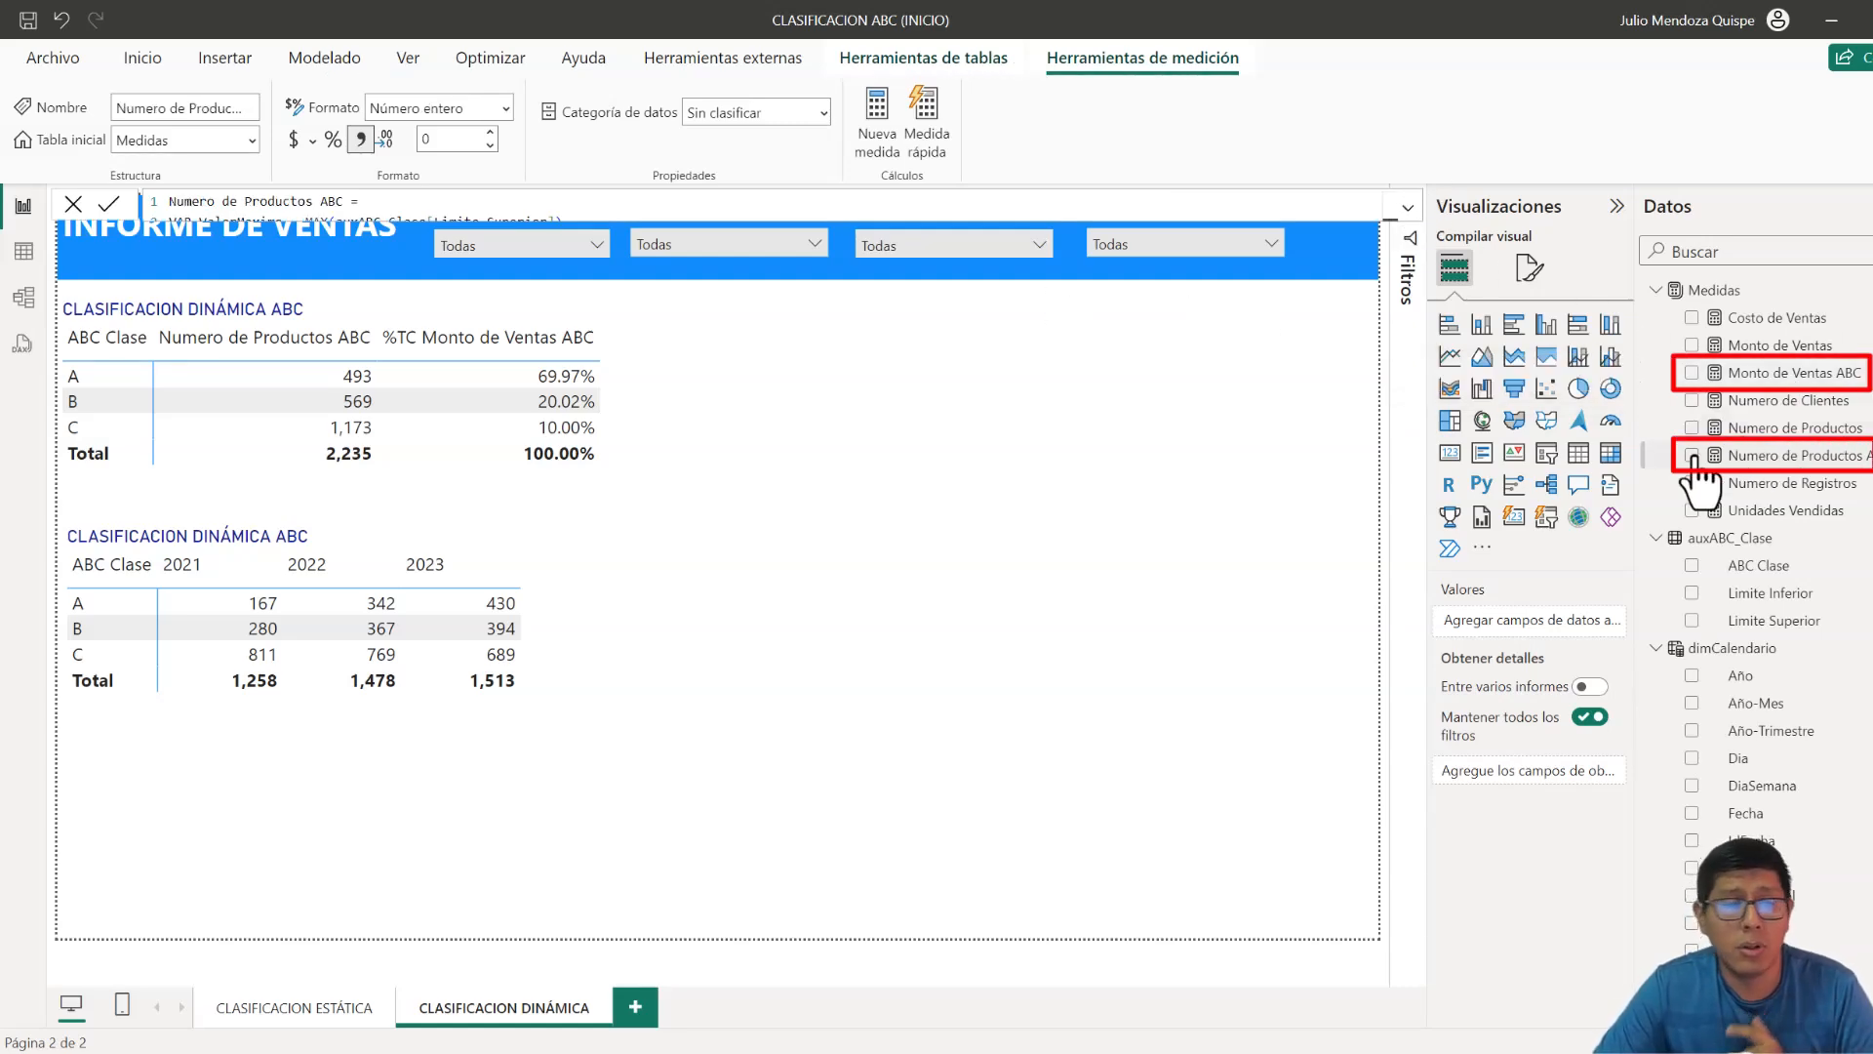
click(1405, 210)
click(1409, 227)
click(1160, 595)
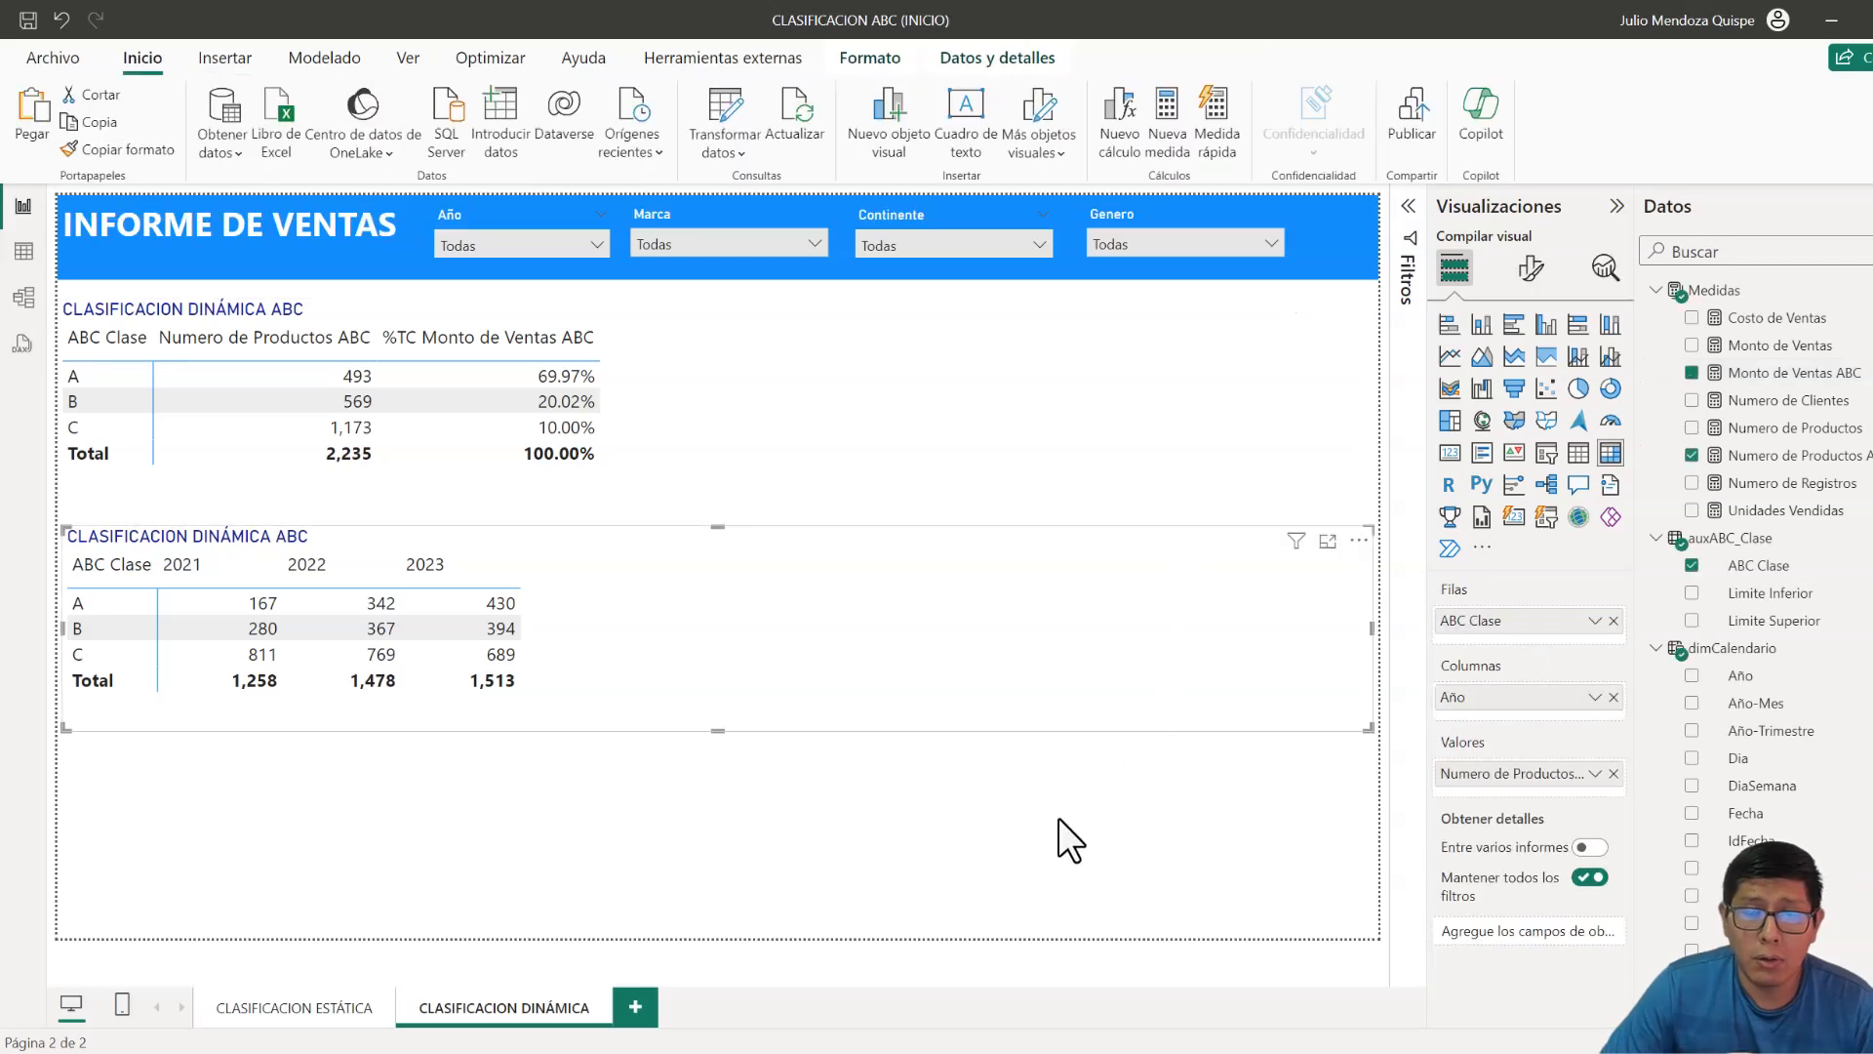
click(1027, 863)
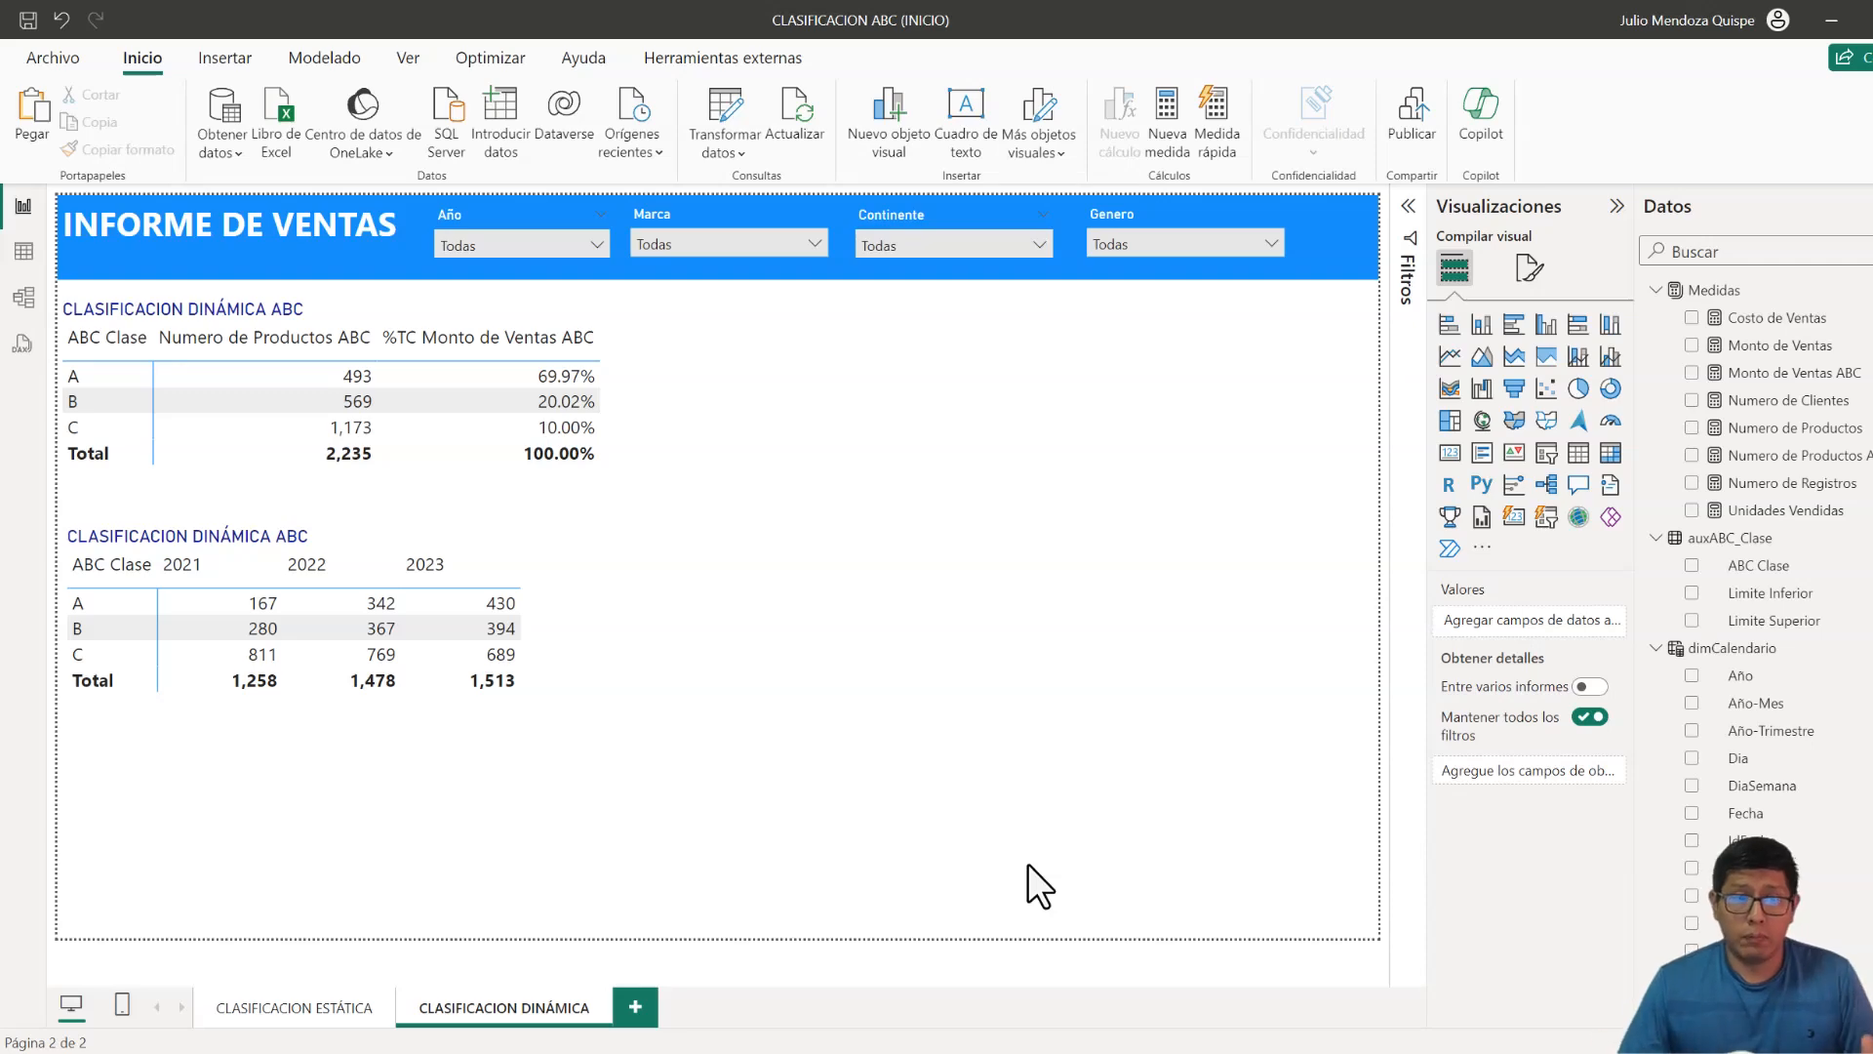
- Select the Monto de Ventas ABC formula from VAR ValorMaximo through RETURN Resultado, and collapse the formula editor
click(1785, 373)
click(1407, 210)
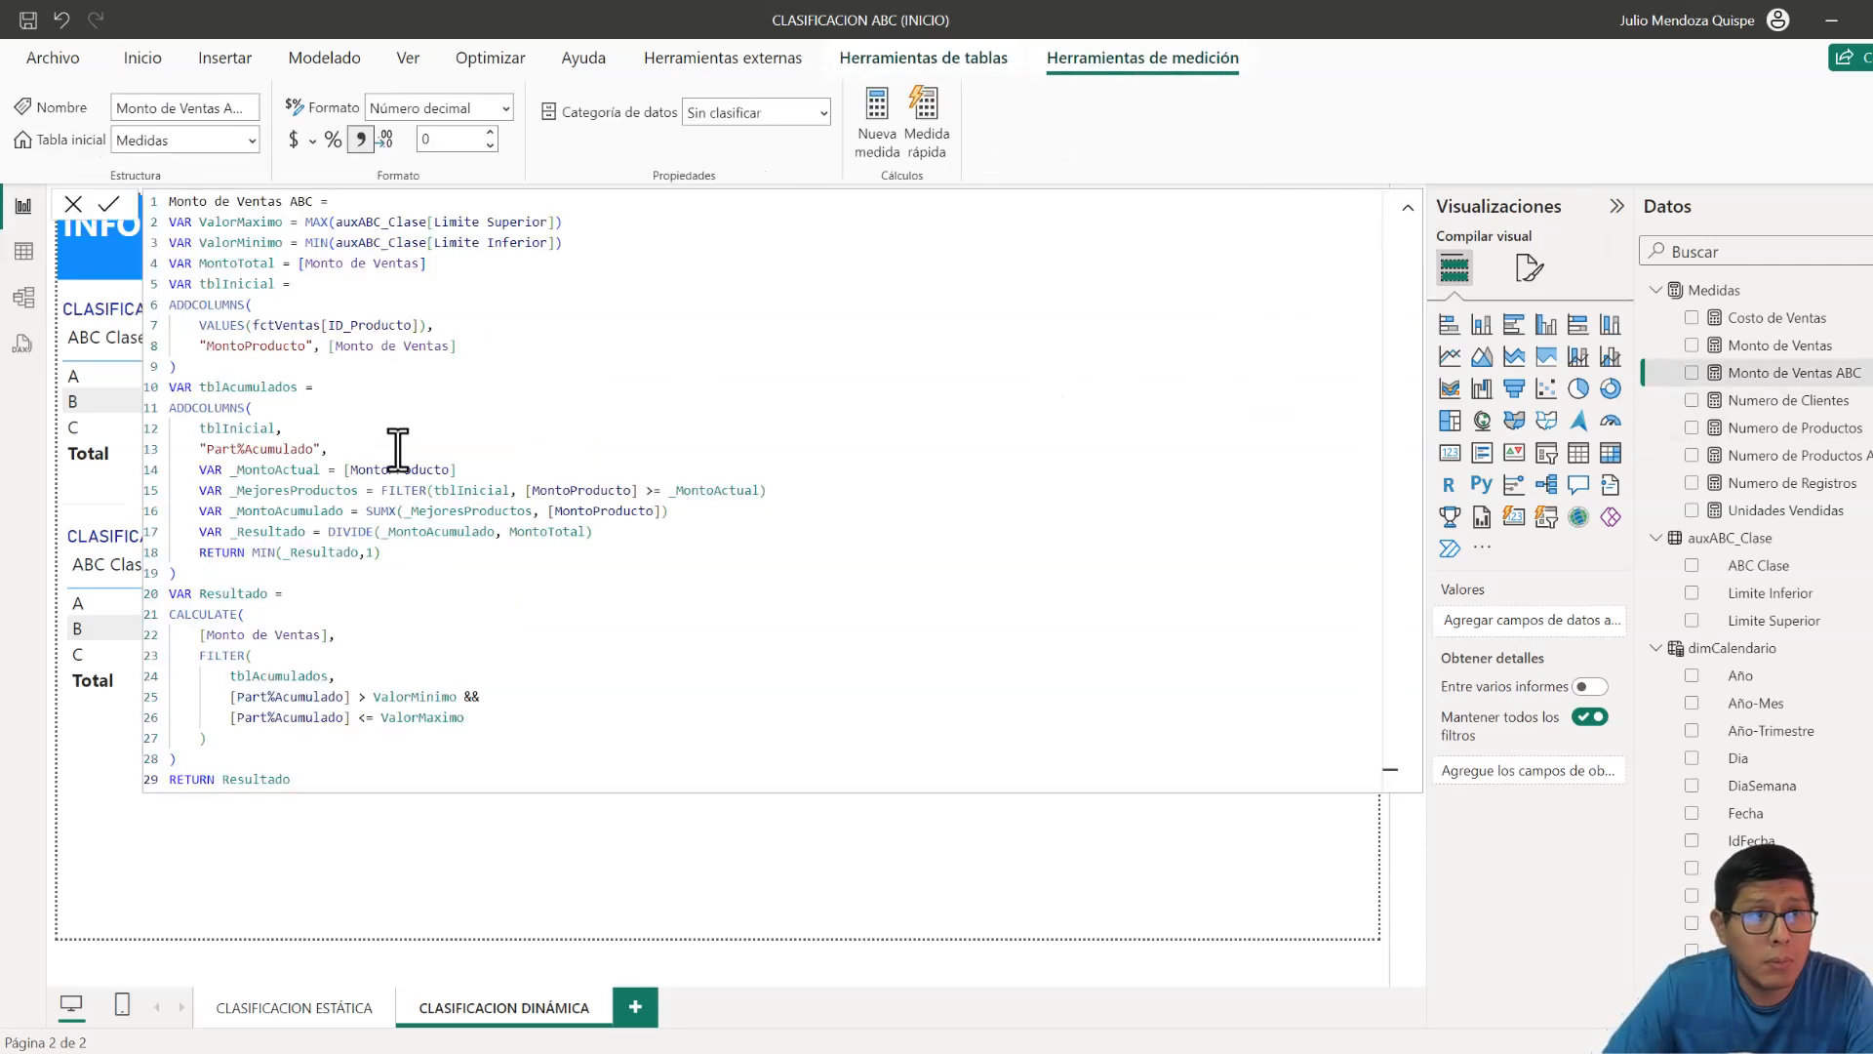
drag(370, 775, 161, 234)
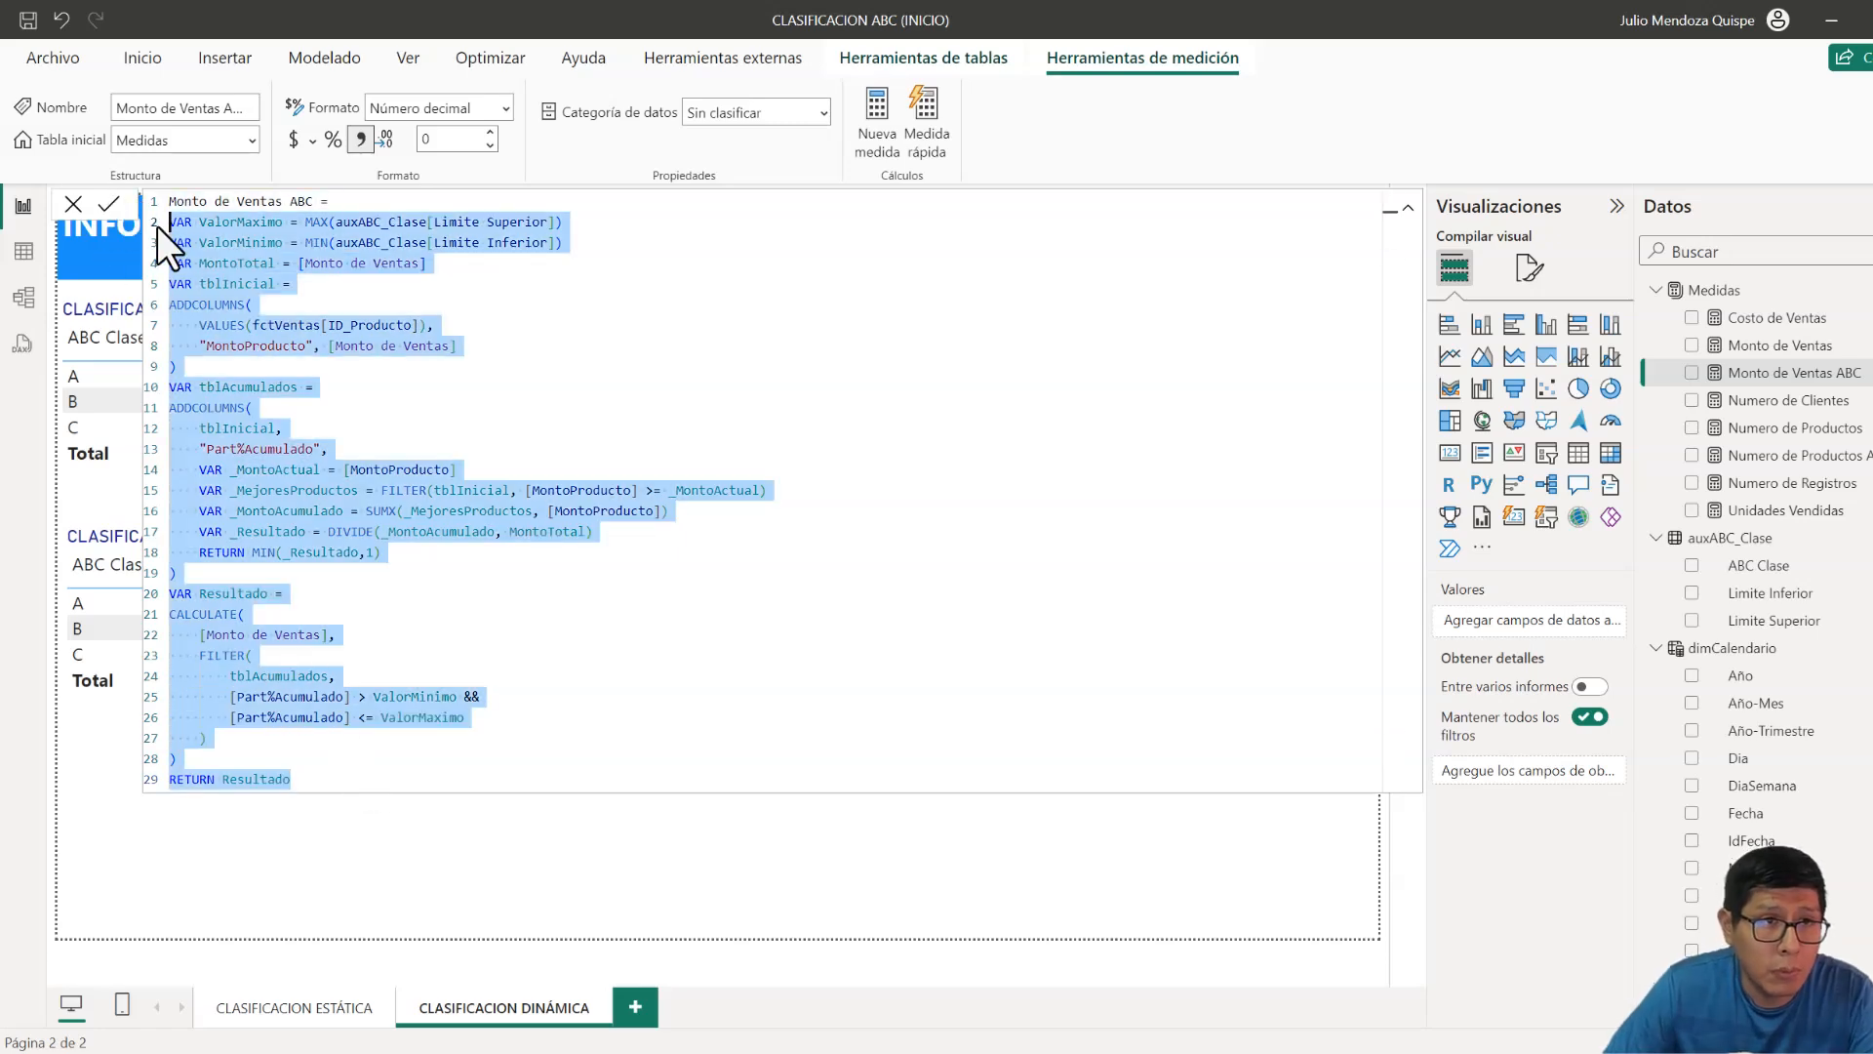
click(1408, 209)
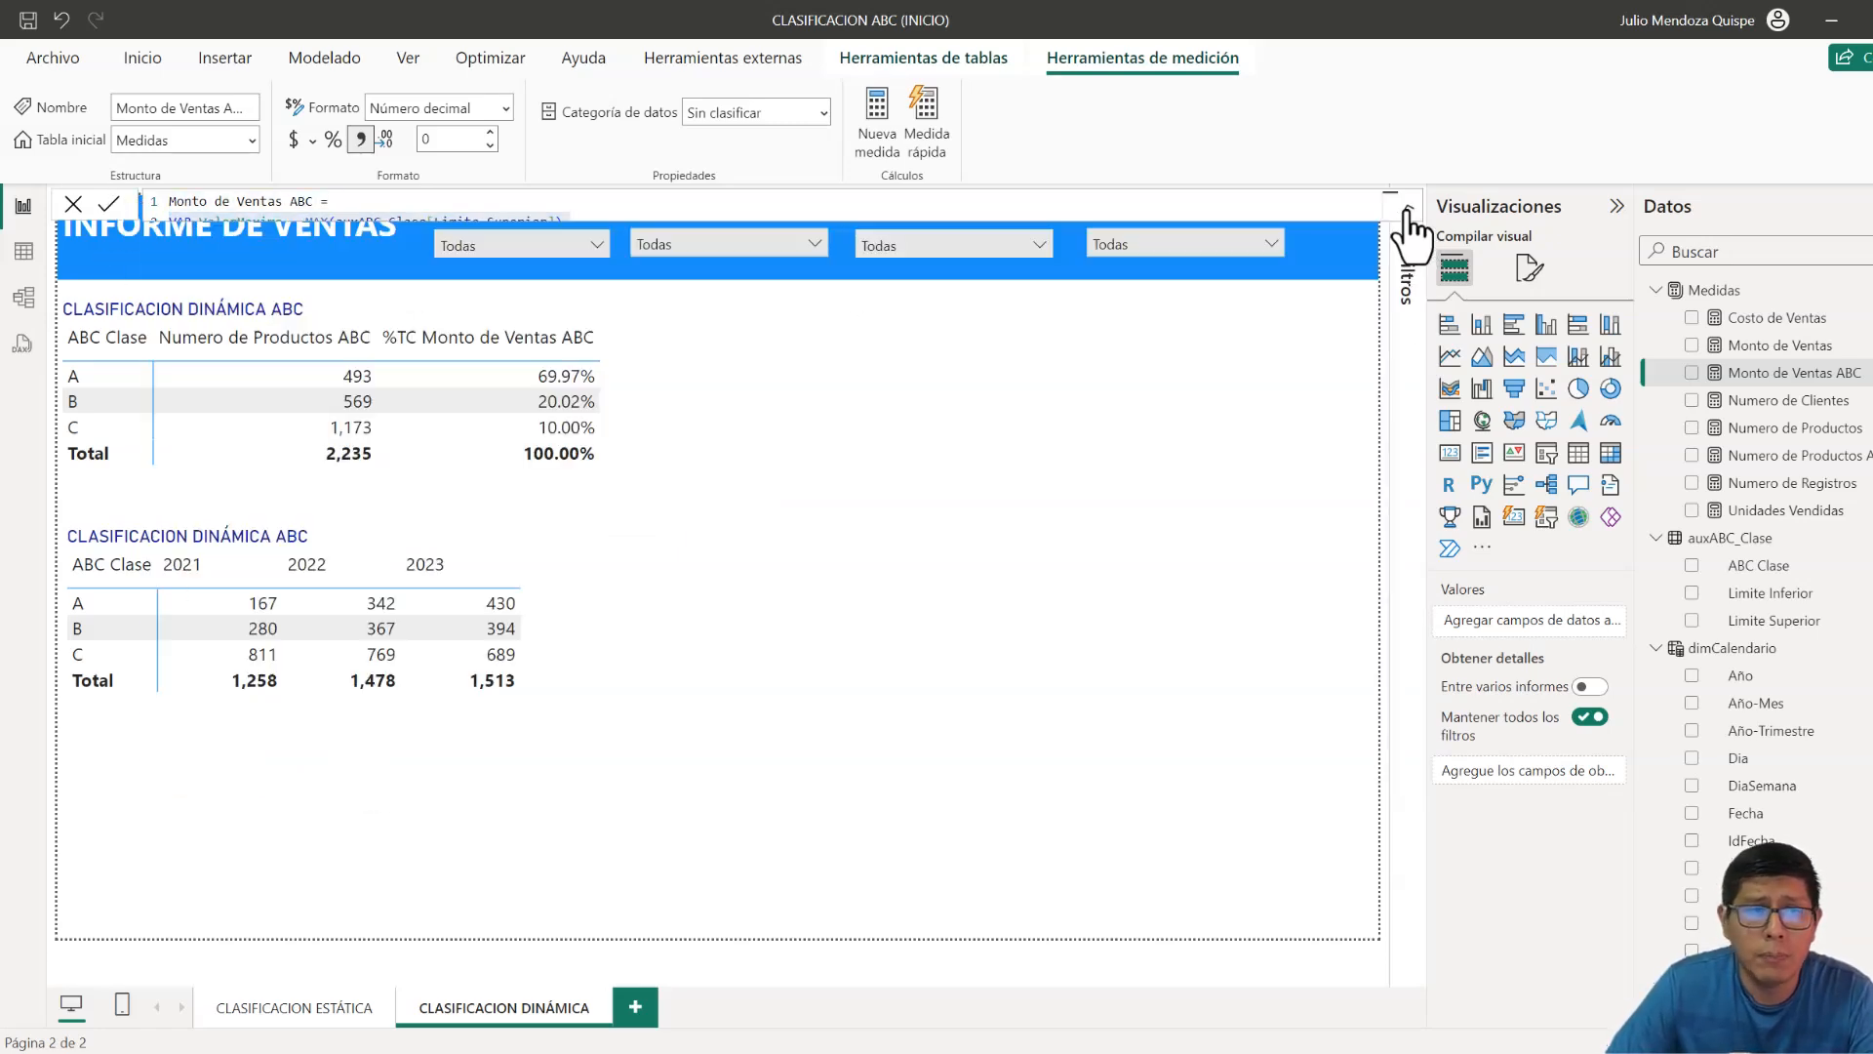
- Delete the lower matrix that breaks the ABC classes down by year
click(603, 668)
key(Delete)
- Replace both ABC measures in the remaining matrix's values with the base measures Monto de Ventas and Numero de Productos
click(583, 455)
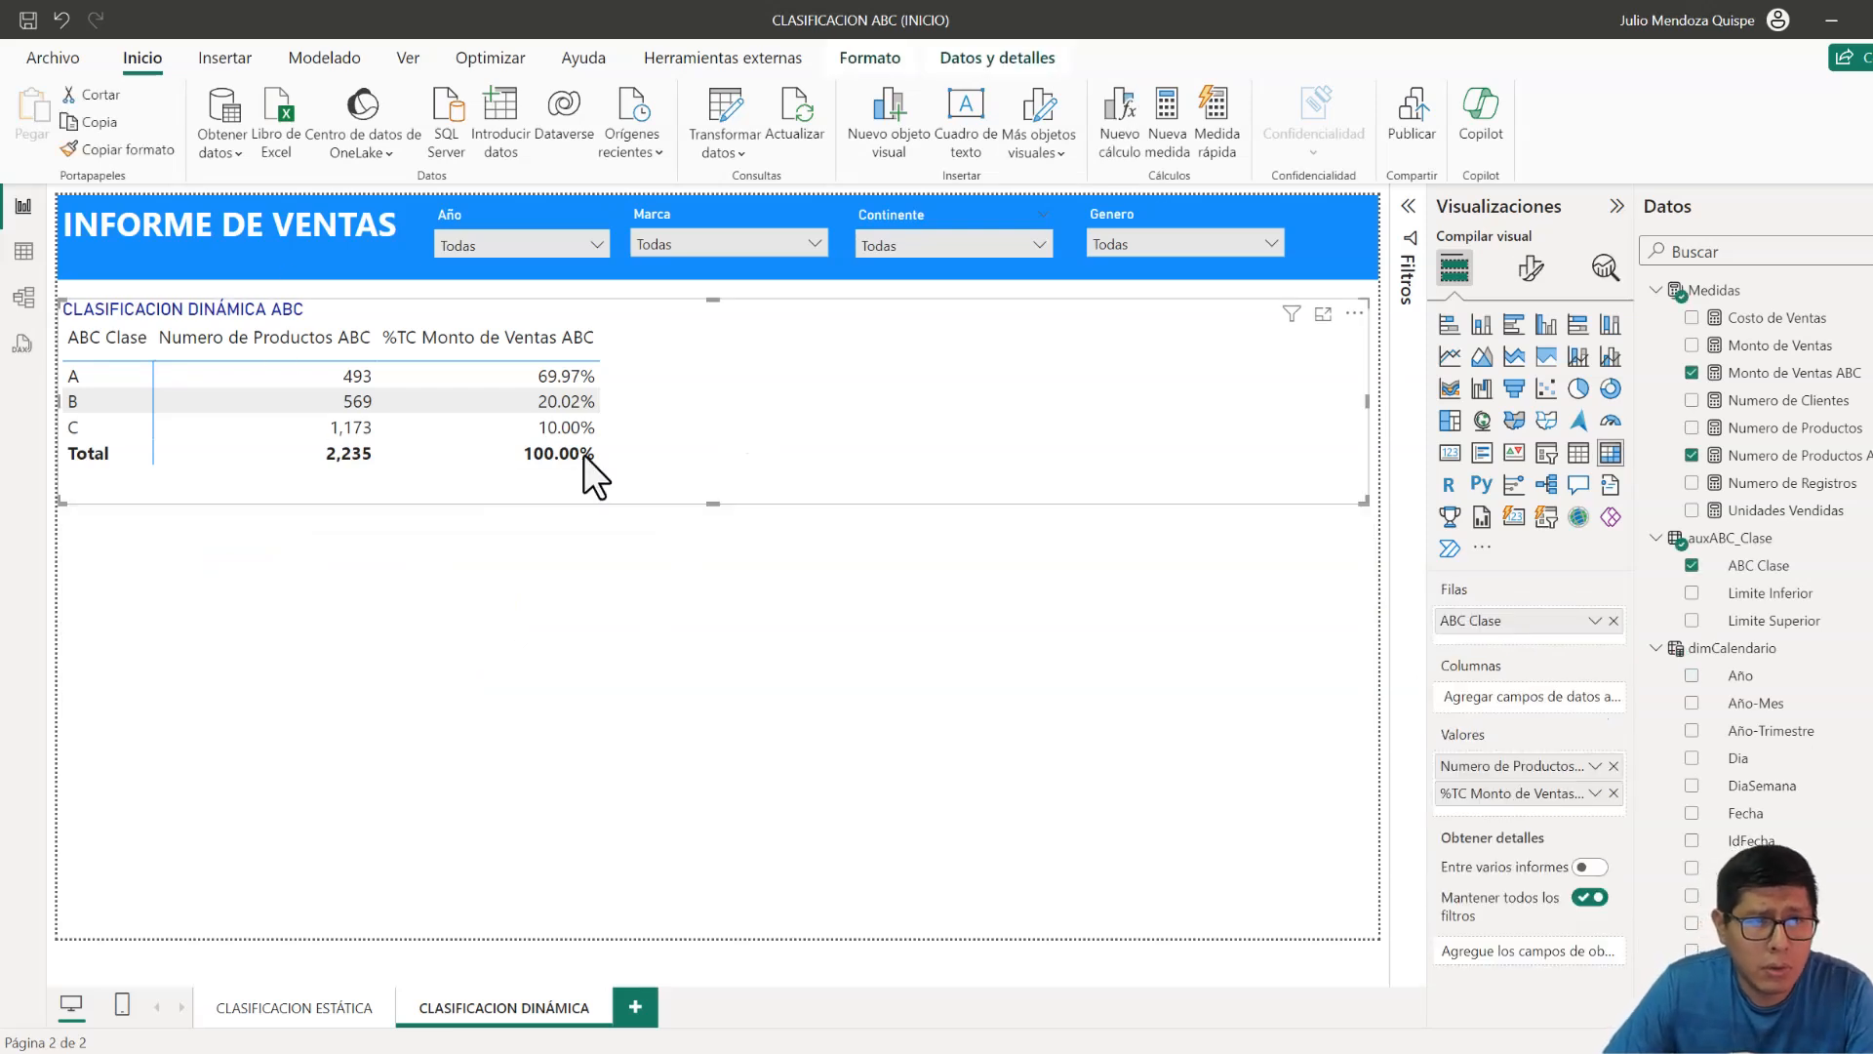
click(1614, 766)
click(1614, 766)
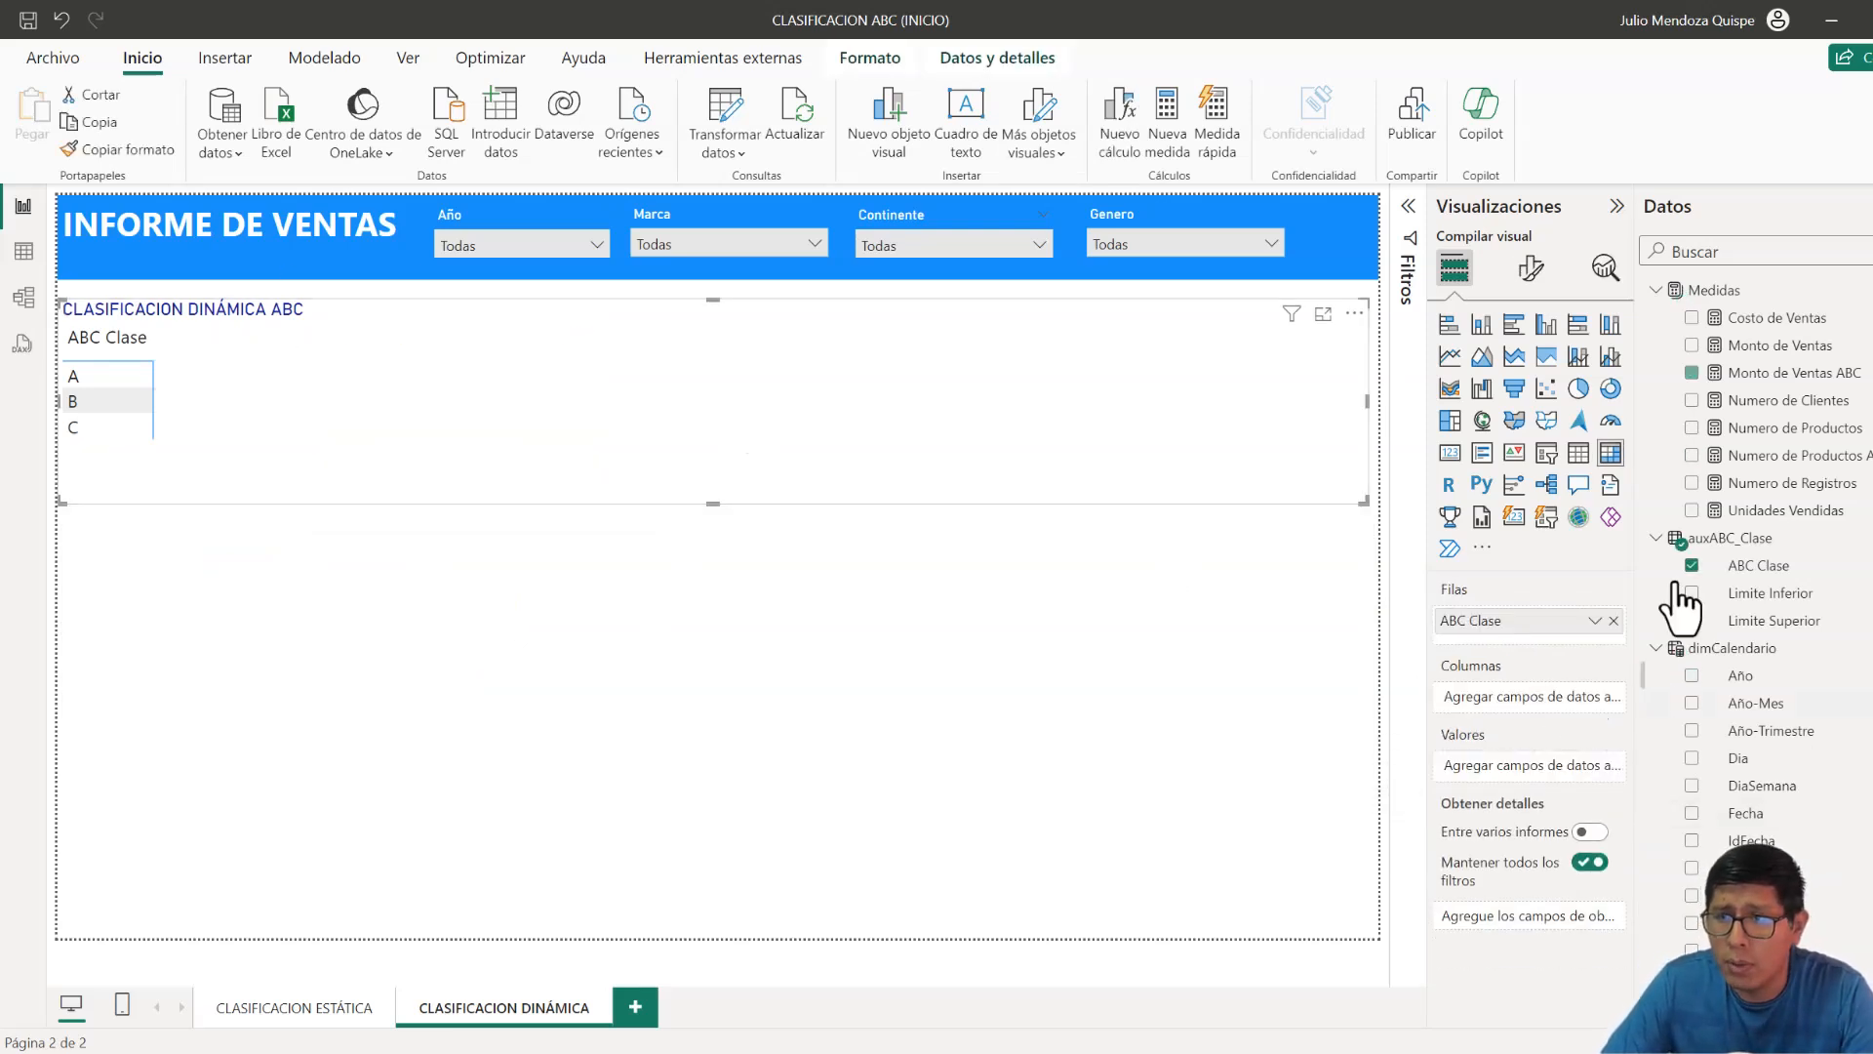
drag(1756, 345, 1498, 771)
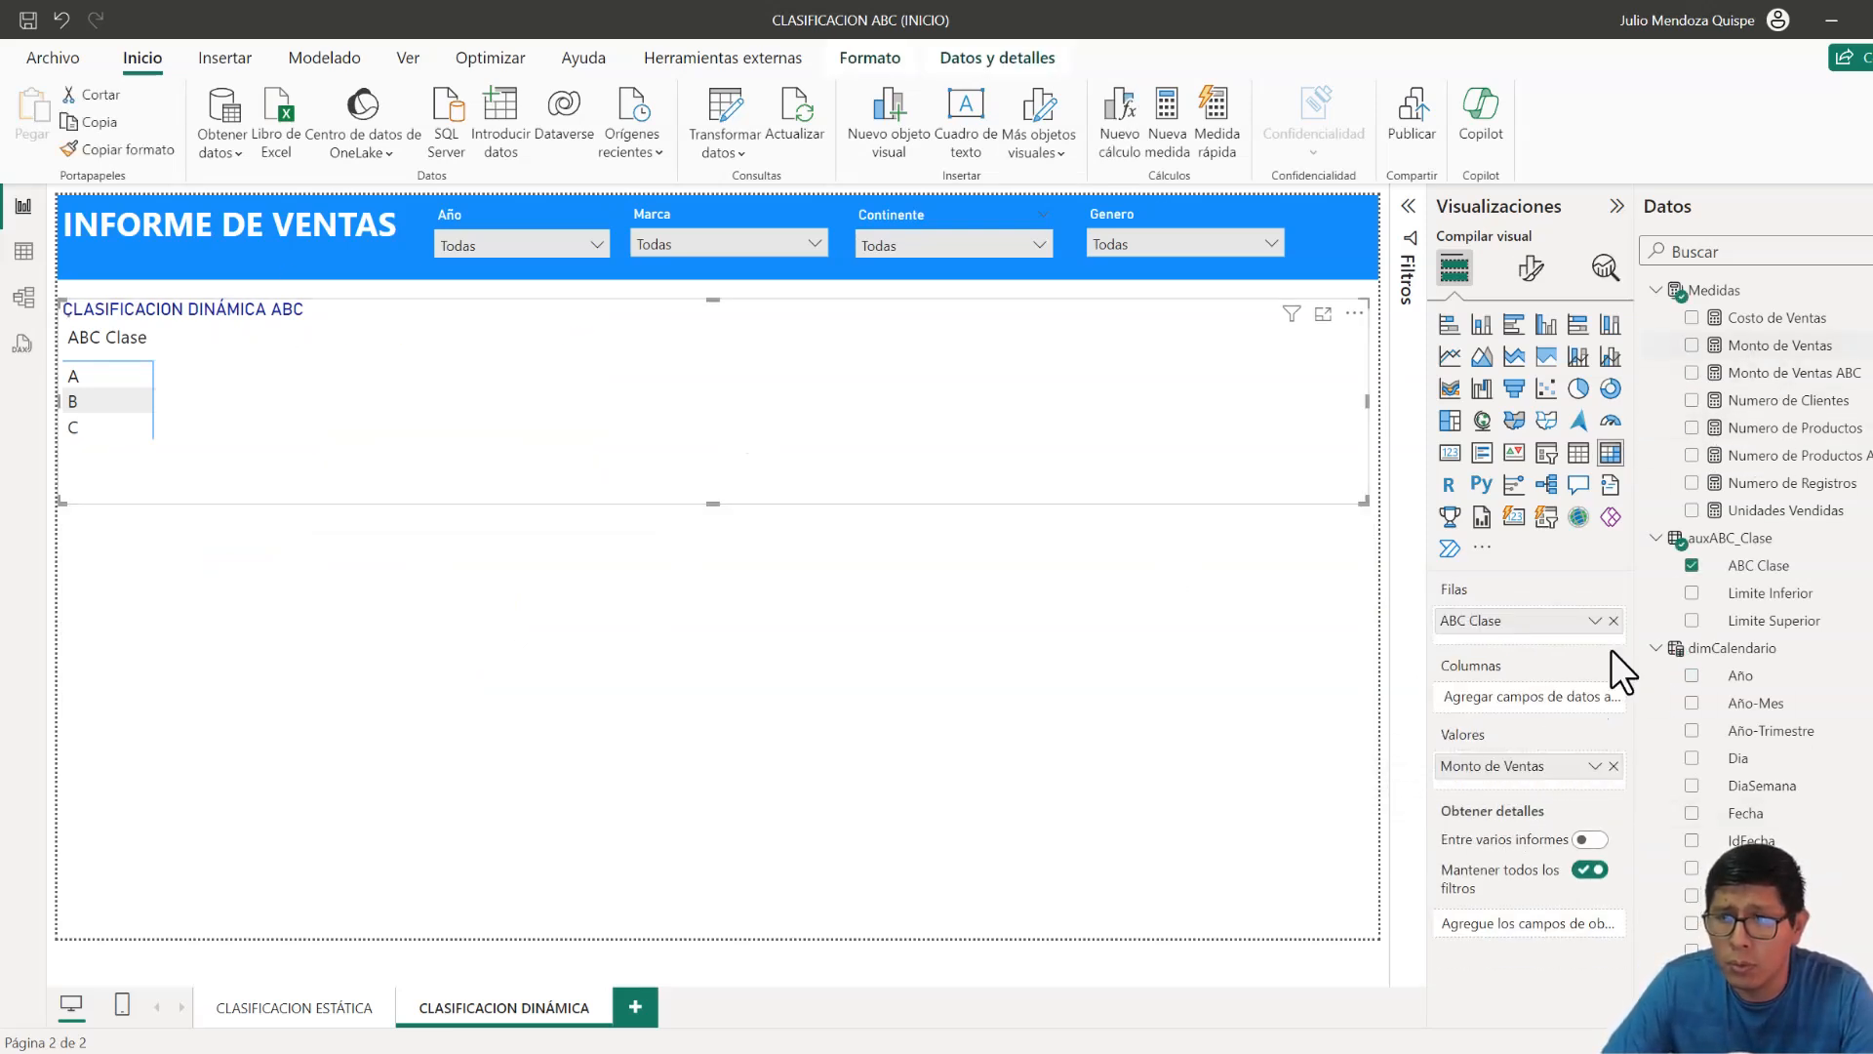
drag(1790, 429, 1556, 773)
click(661, 615)
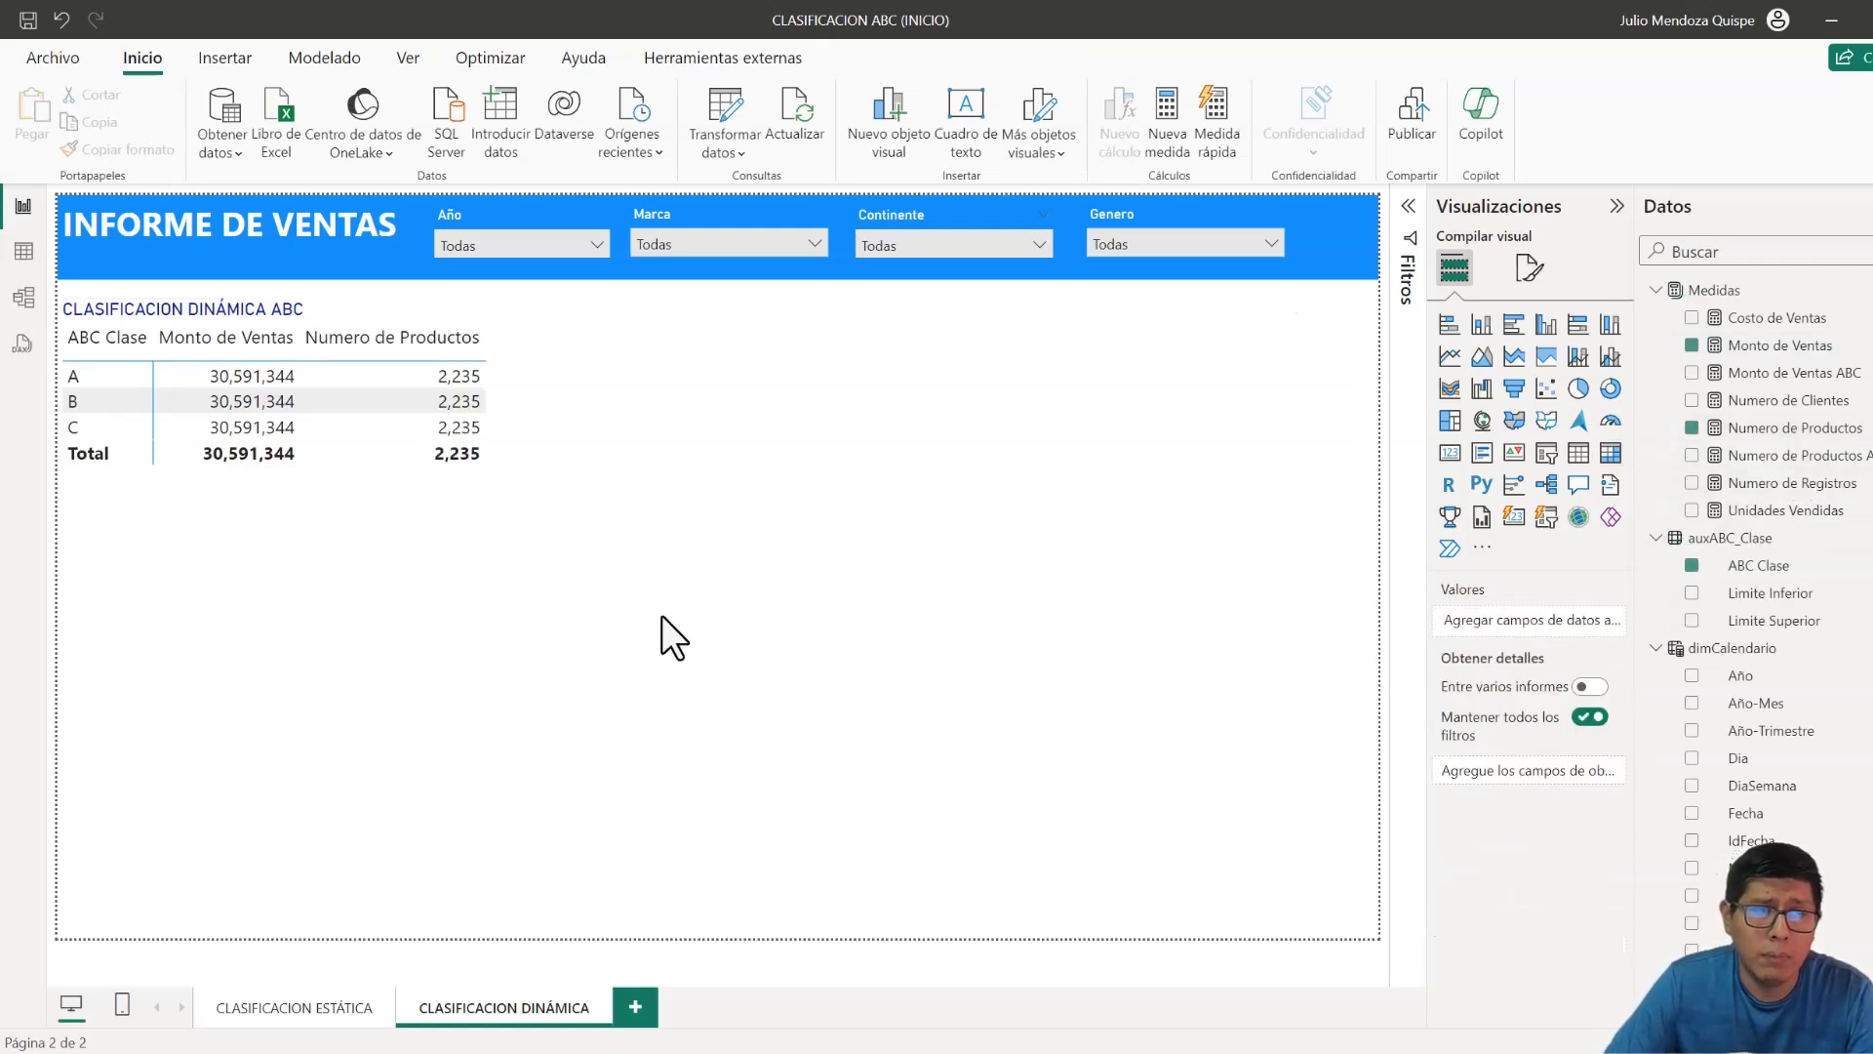
- Create a calculation group in the semantic model and rename it auxVarianteClasificacion
click(26, 297)
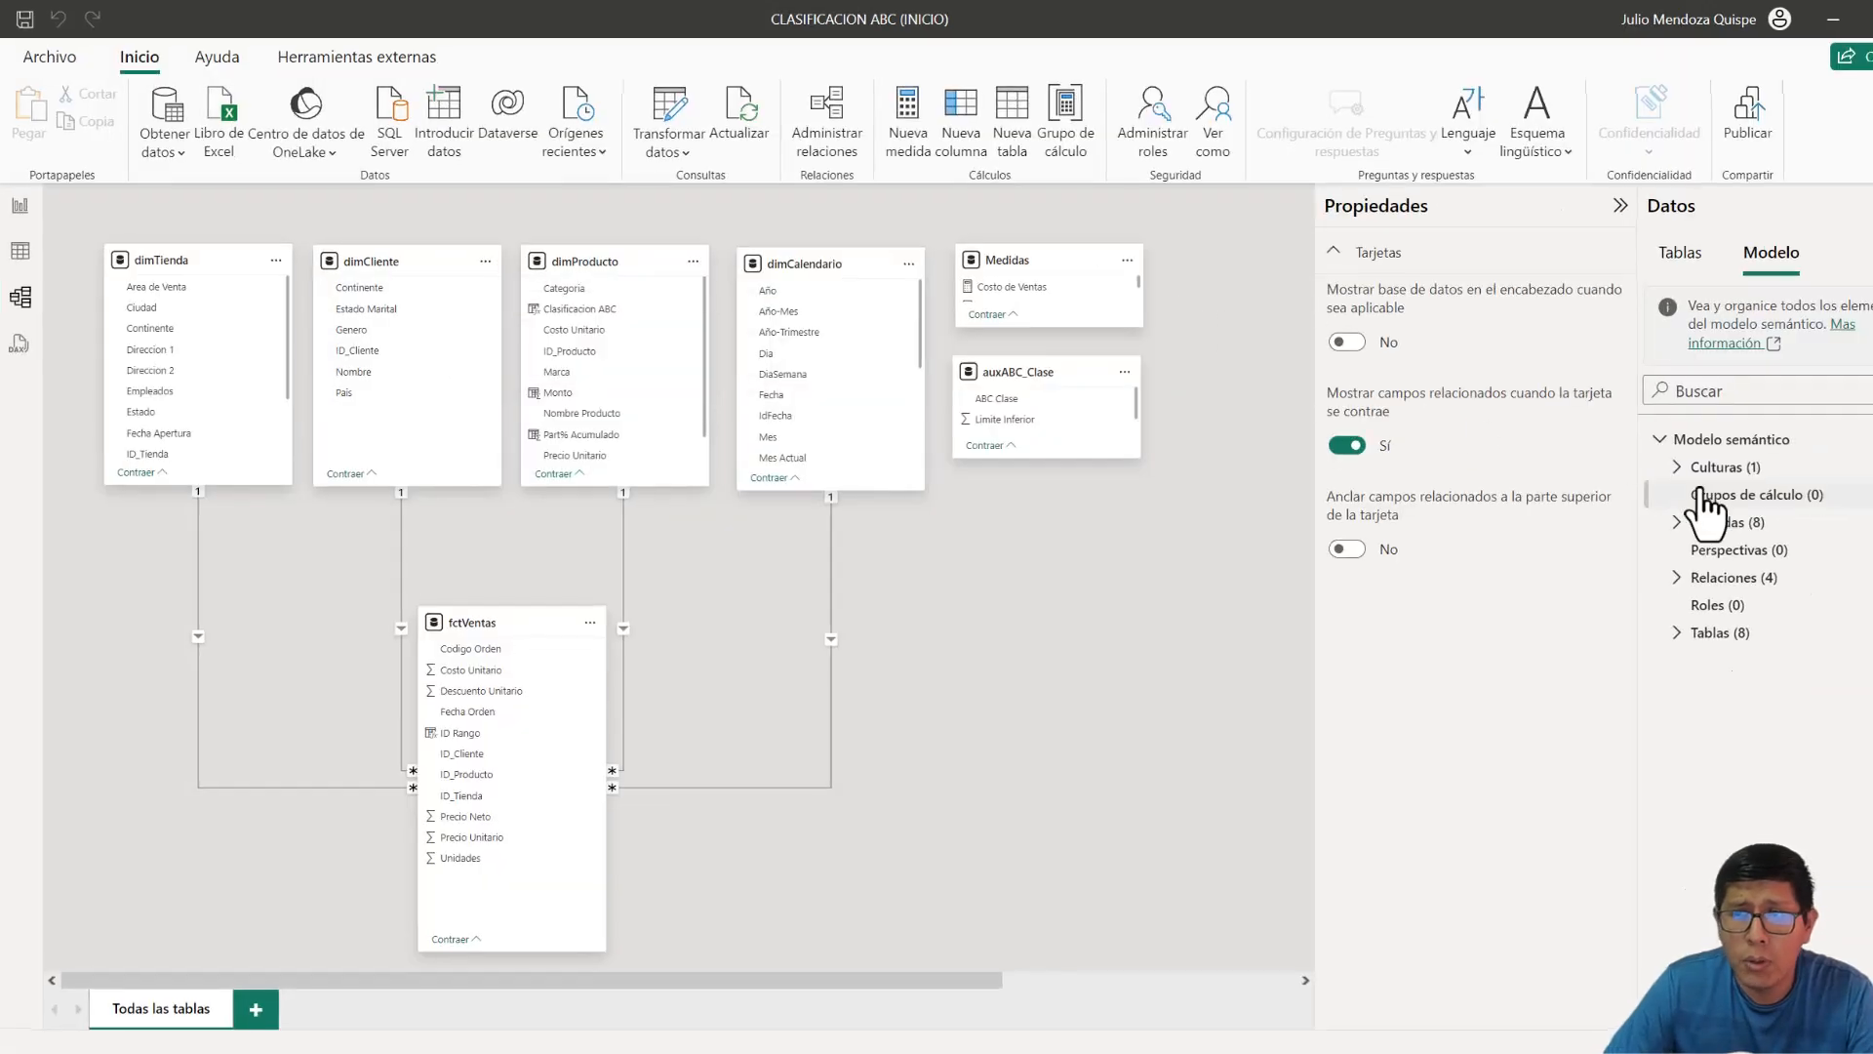
click(1705, 493)
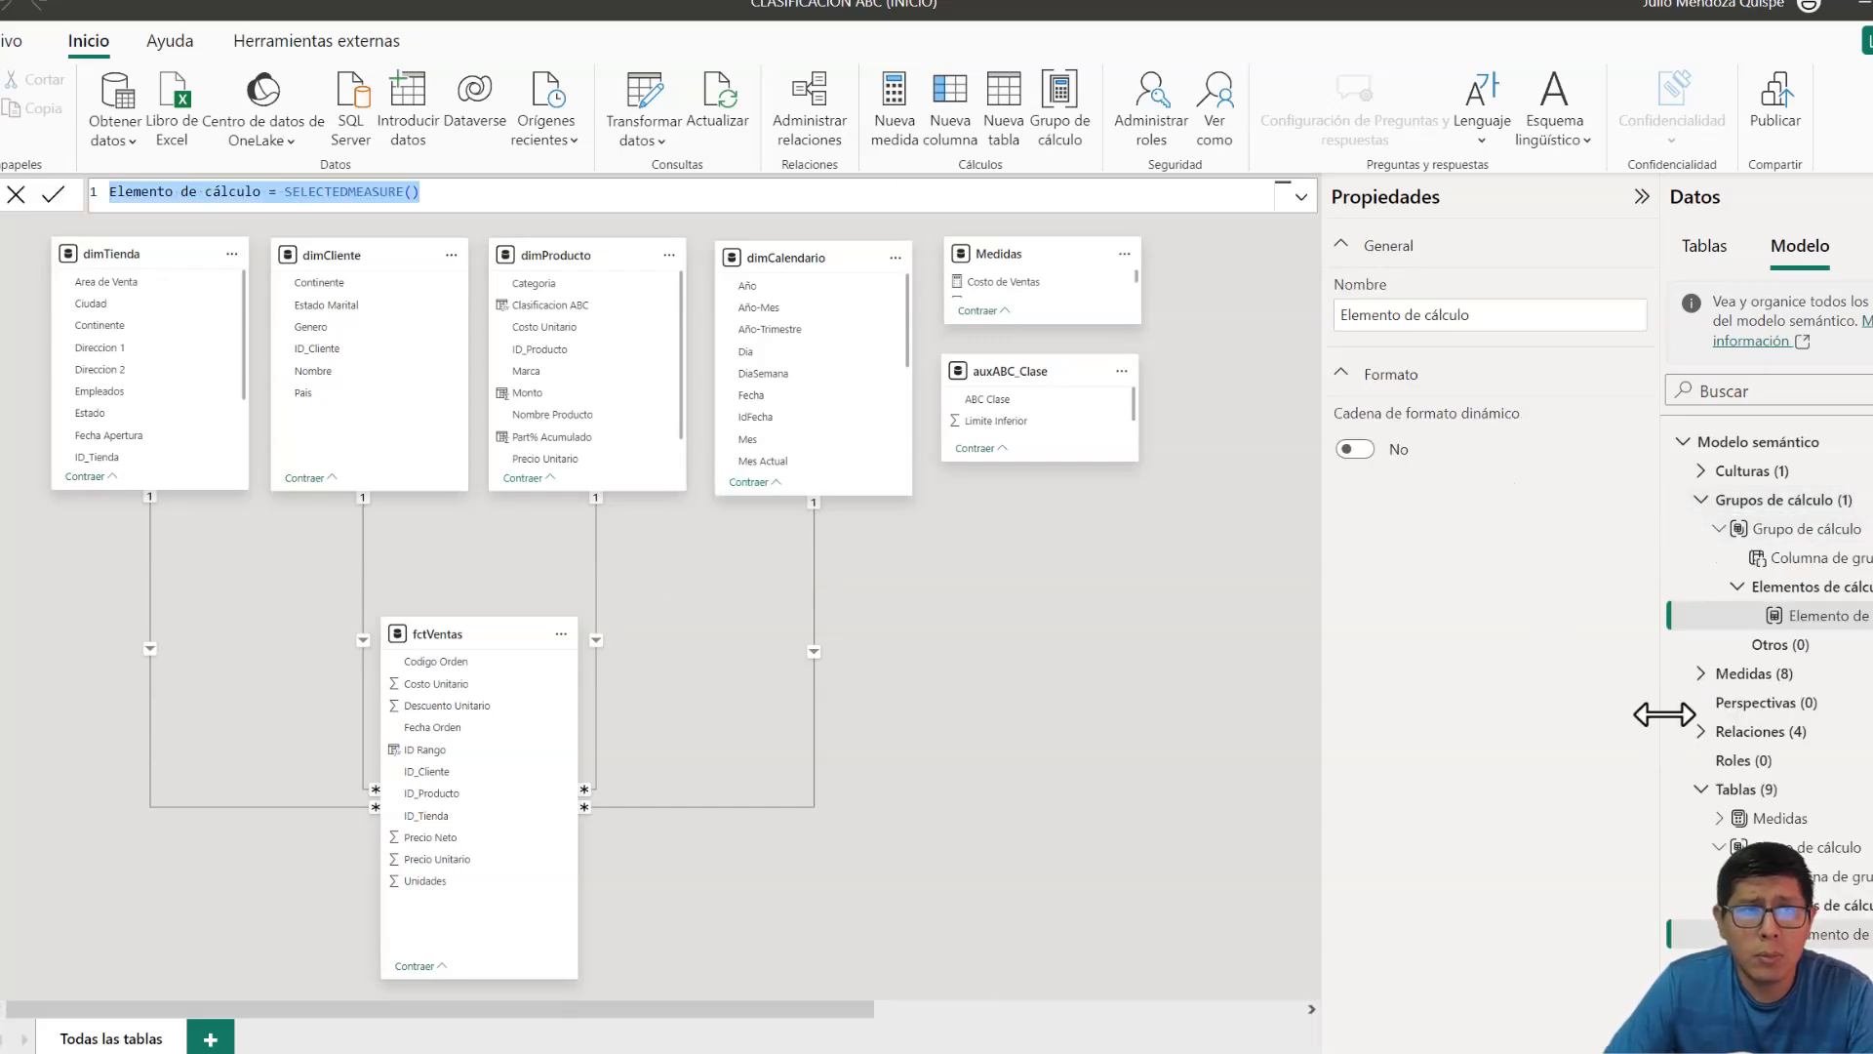
click(1805, 530)
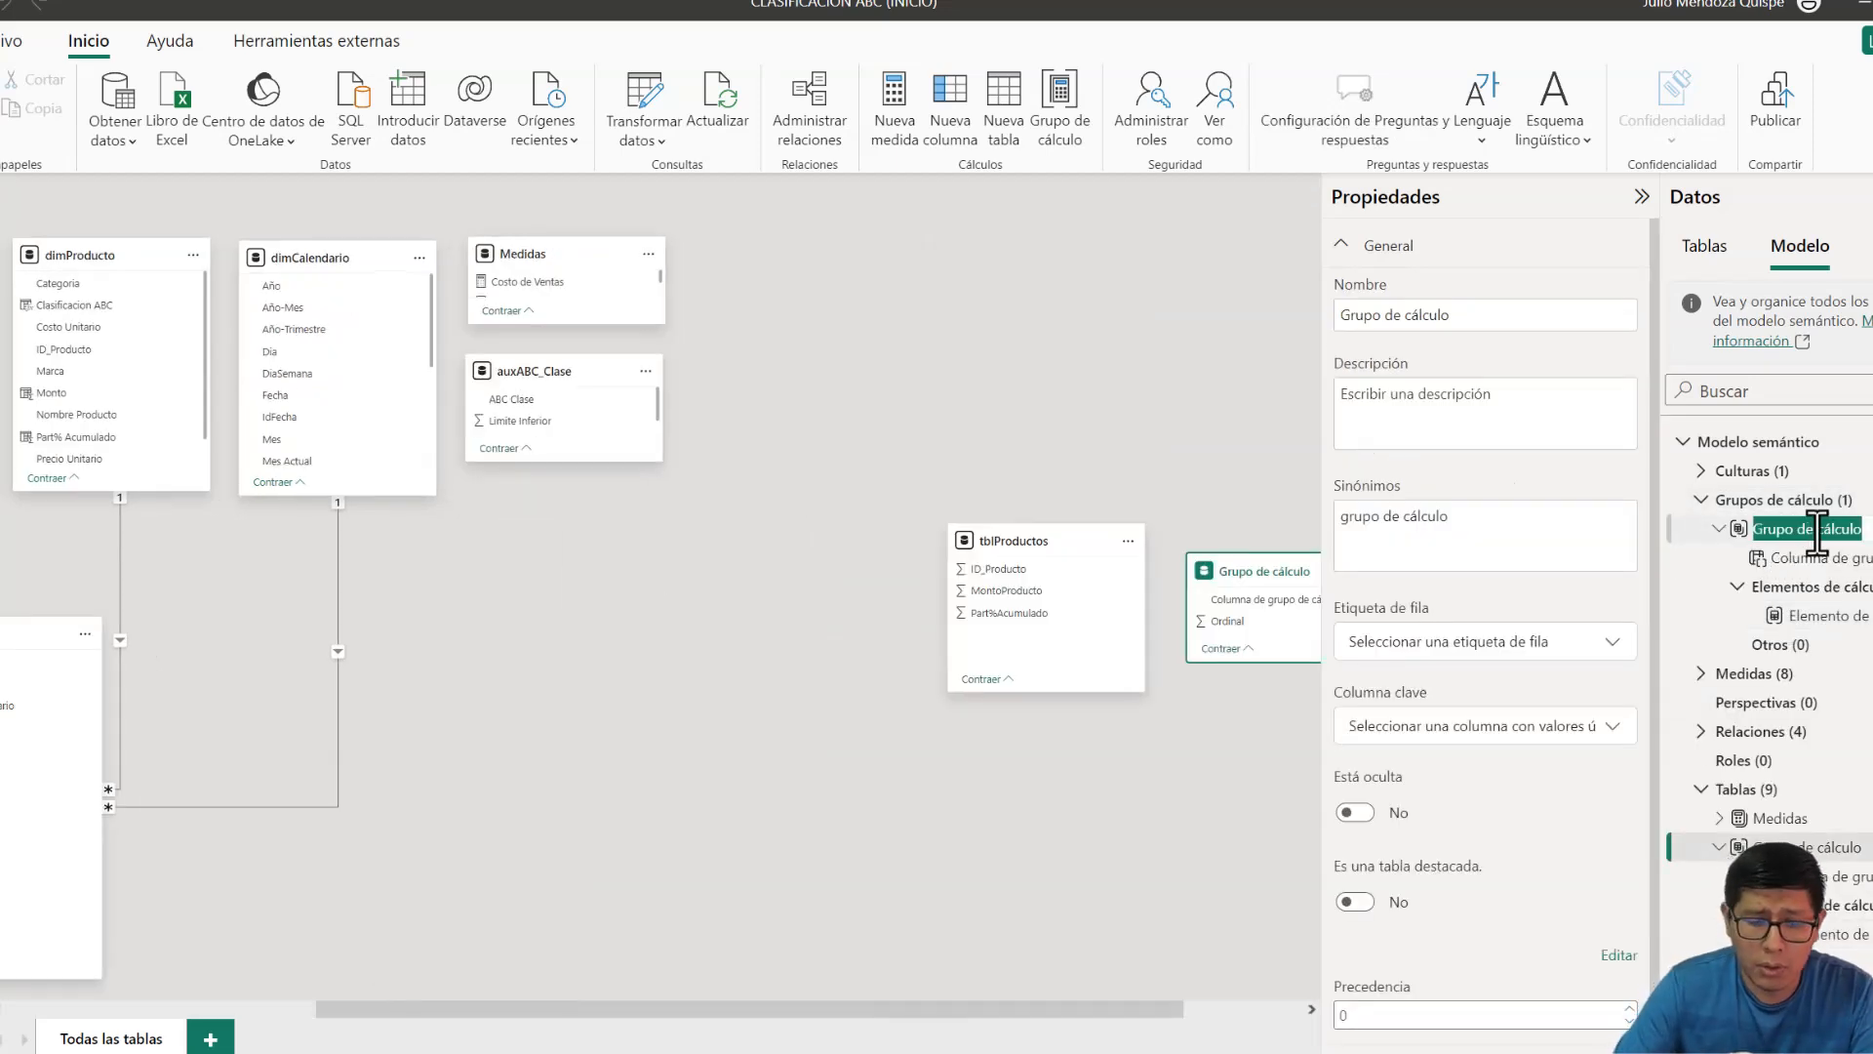
text(aux)
key(BackSpace)
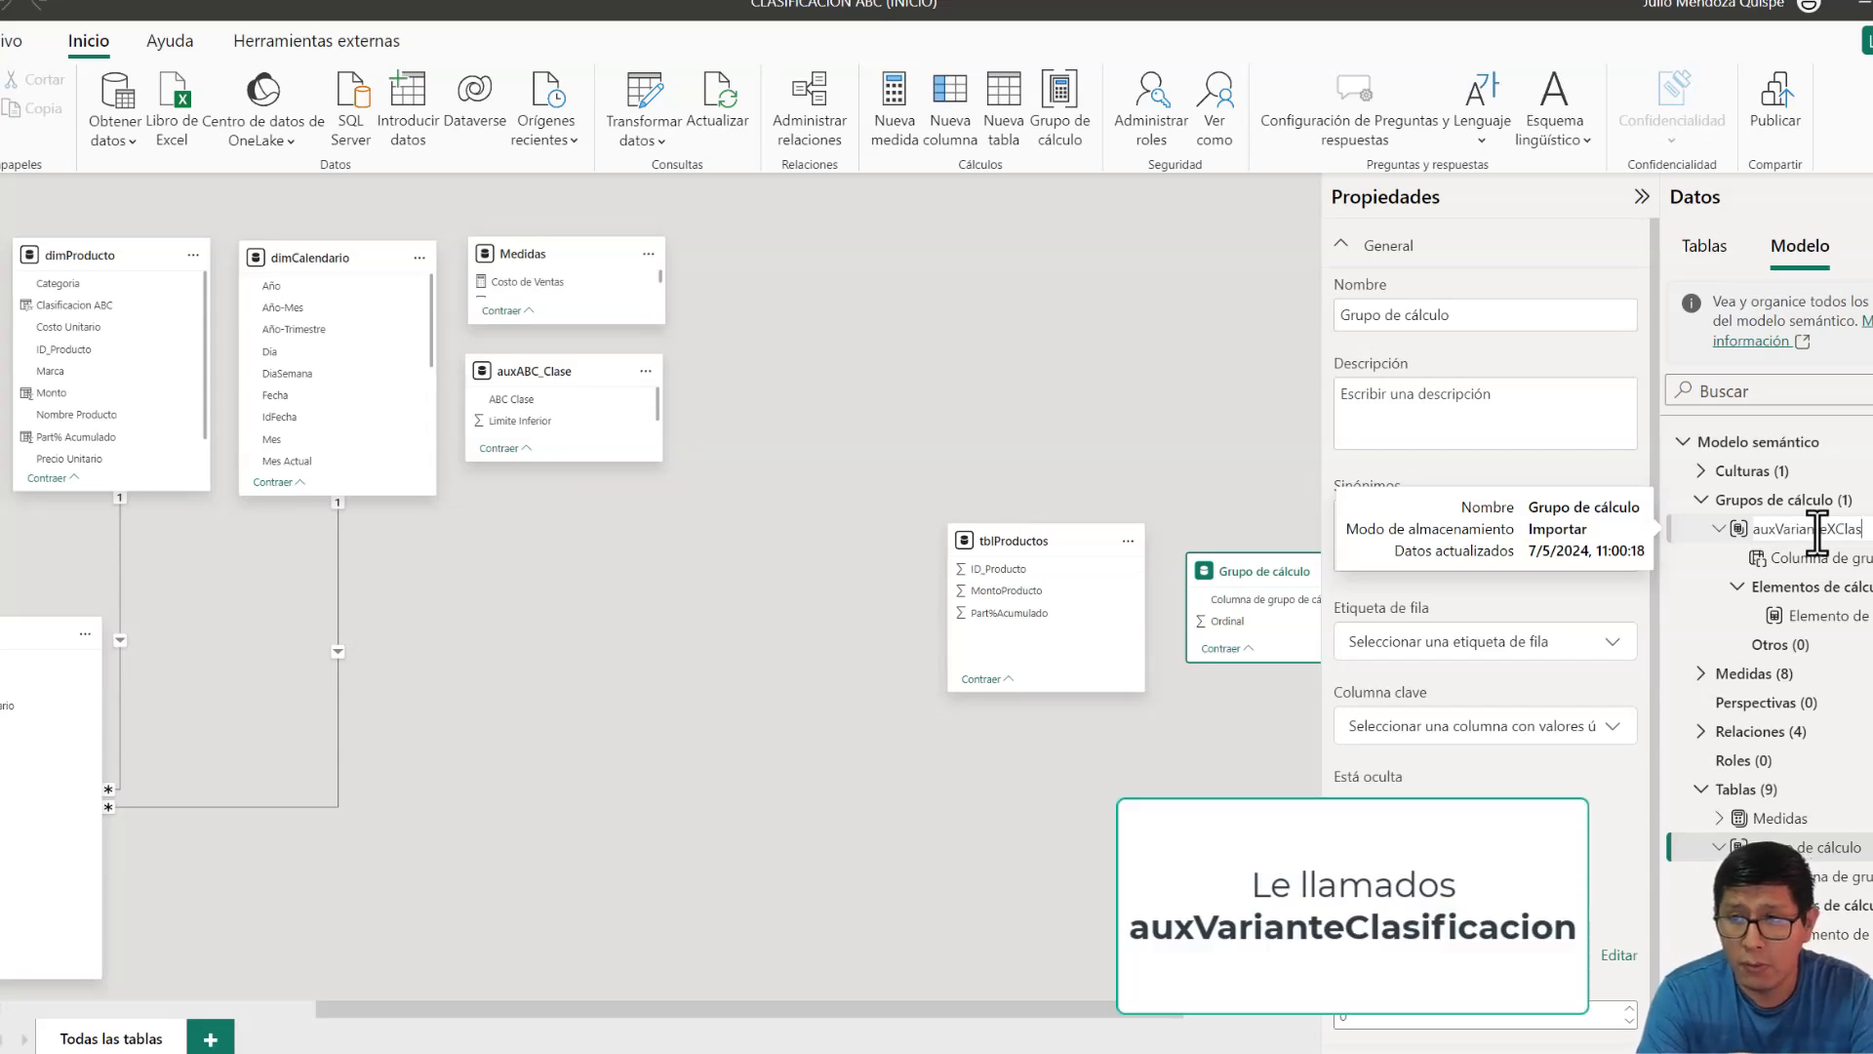
text(arianteClasific)
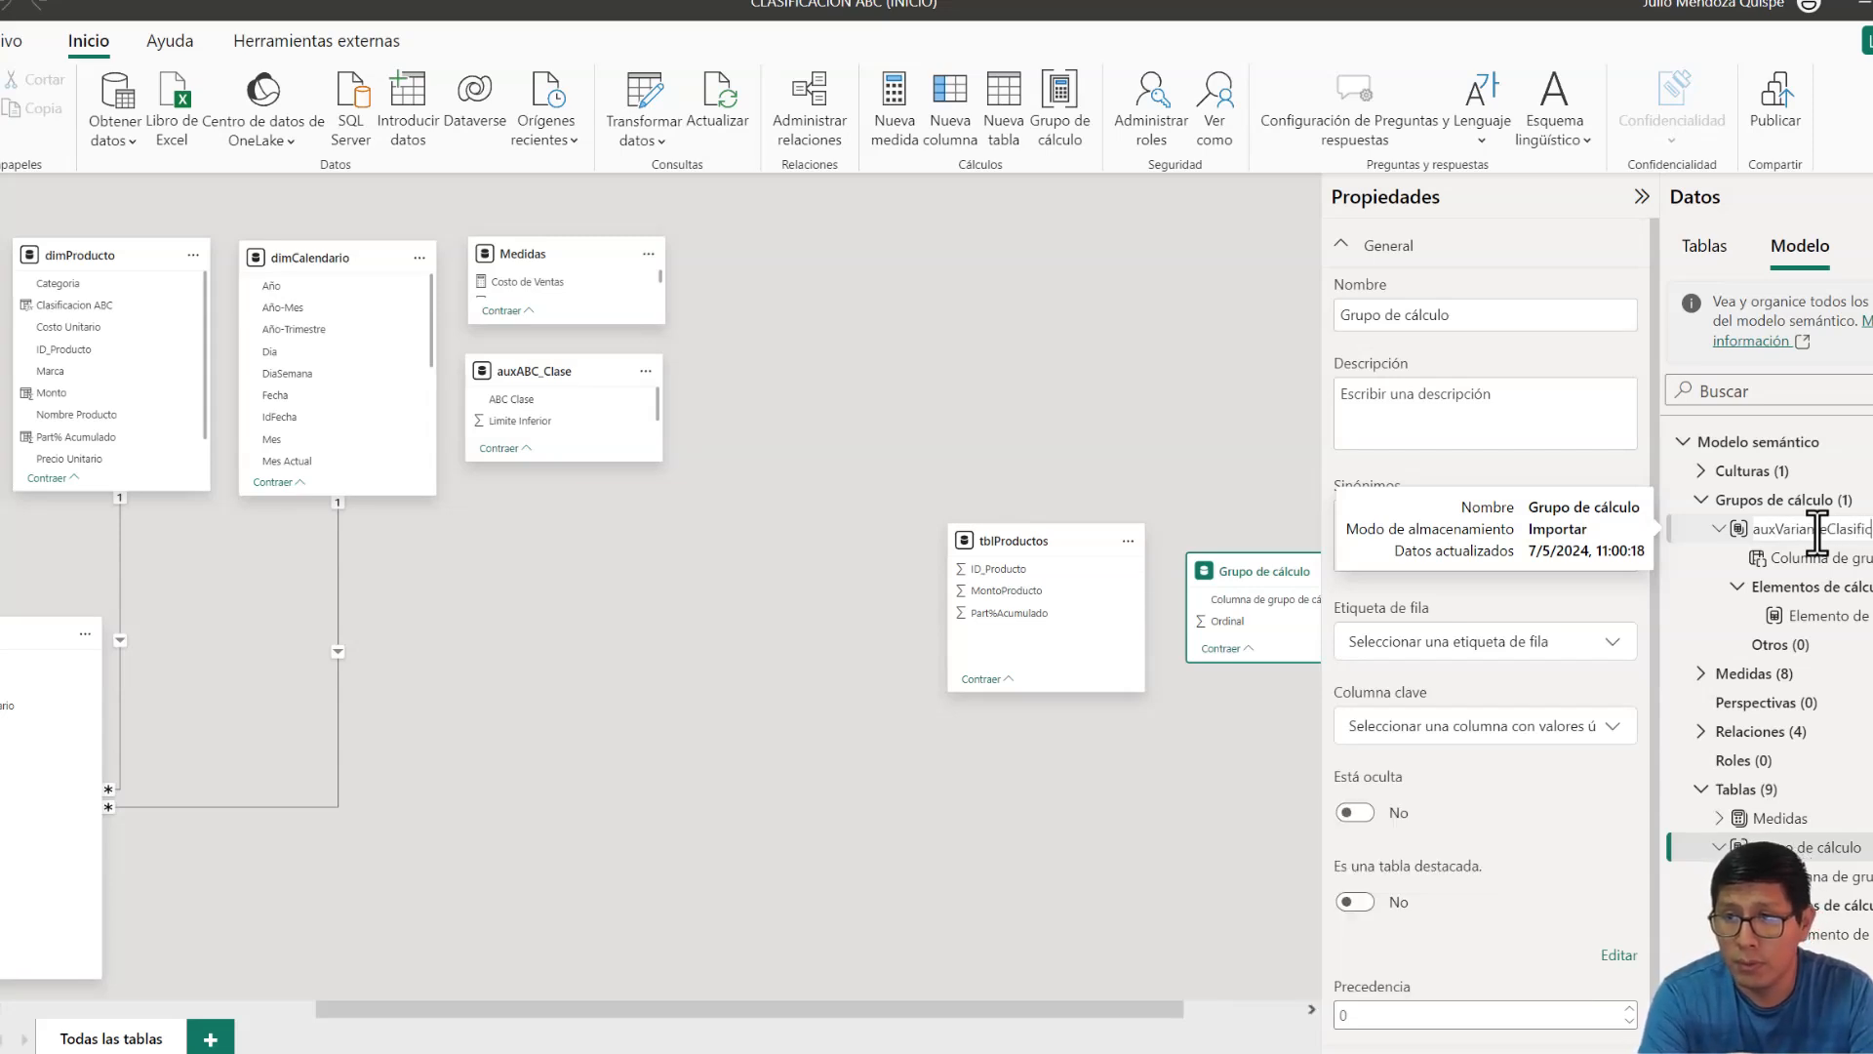
text(acion)
key(Return)
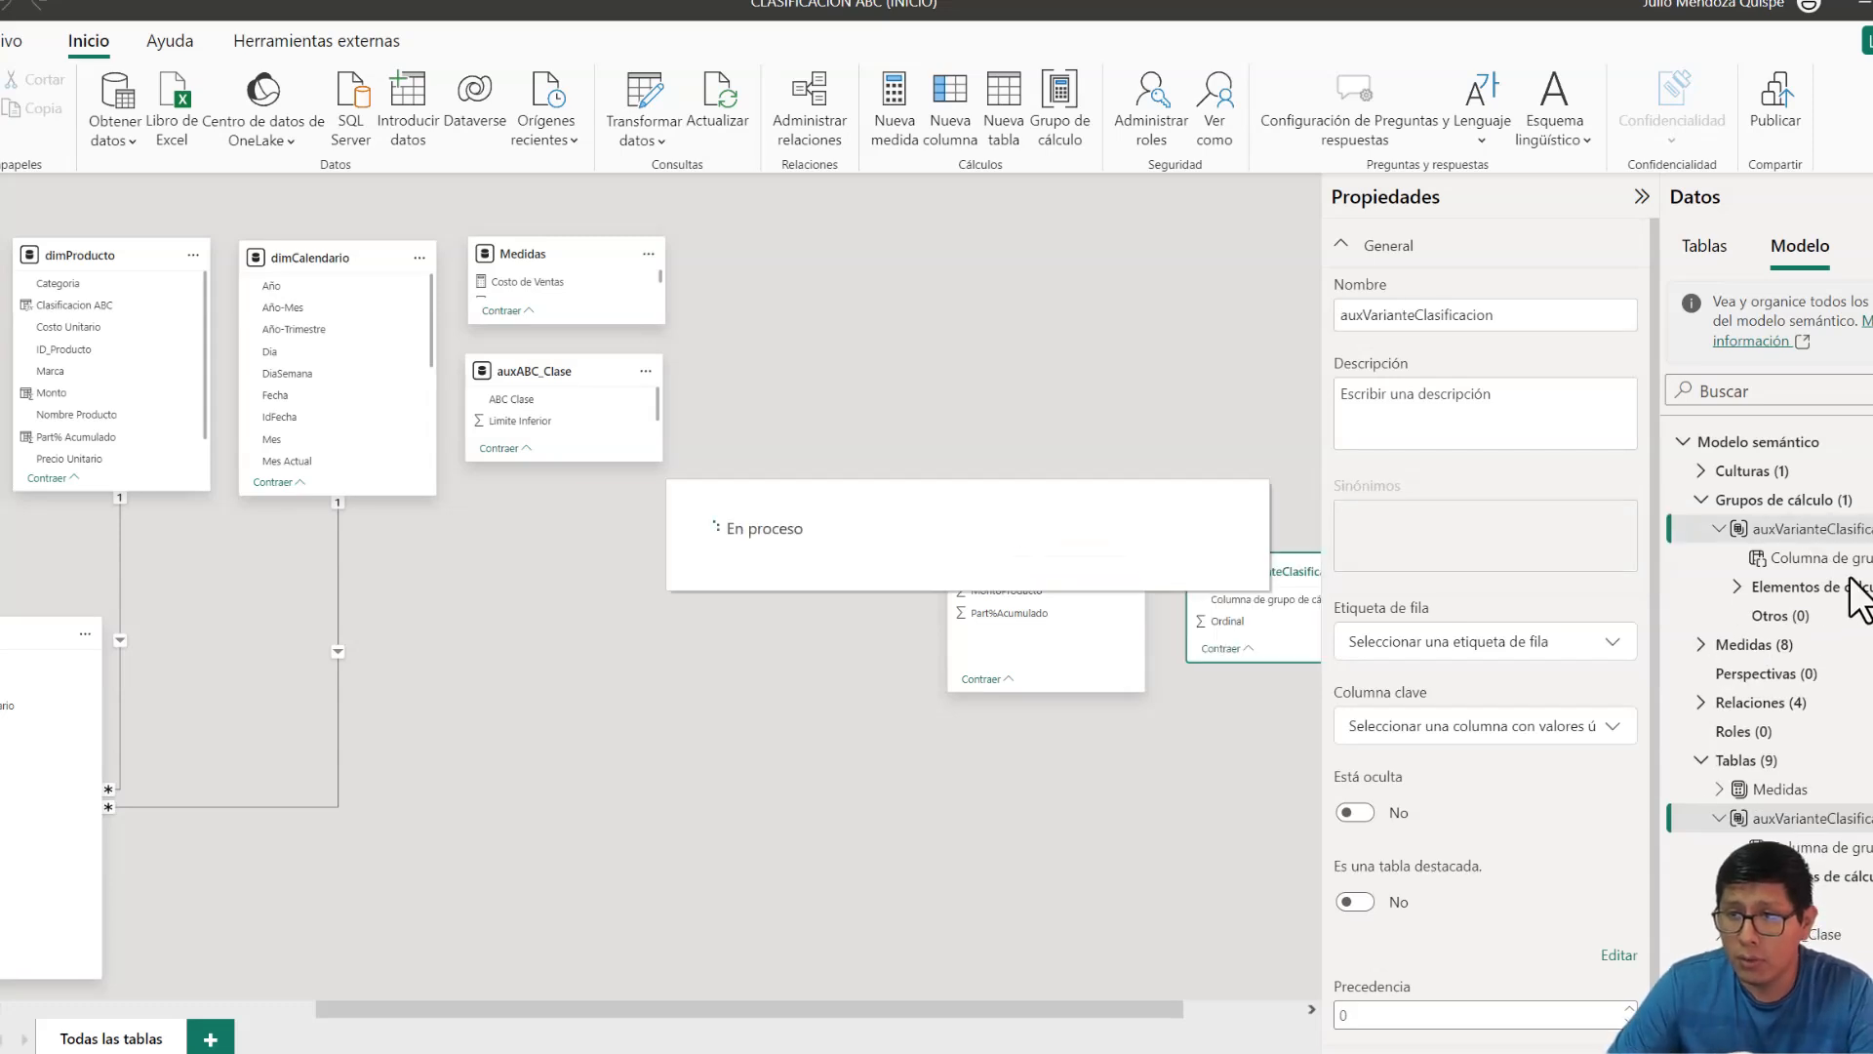
- Rename the column of the auxVarianteClasificacion calculation group to VarianteClasificacion
click(1825, 558)
double_click(1834, 559)
text(Var)
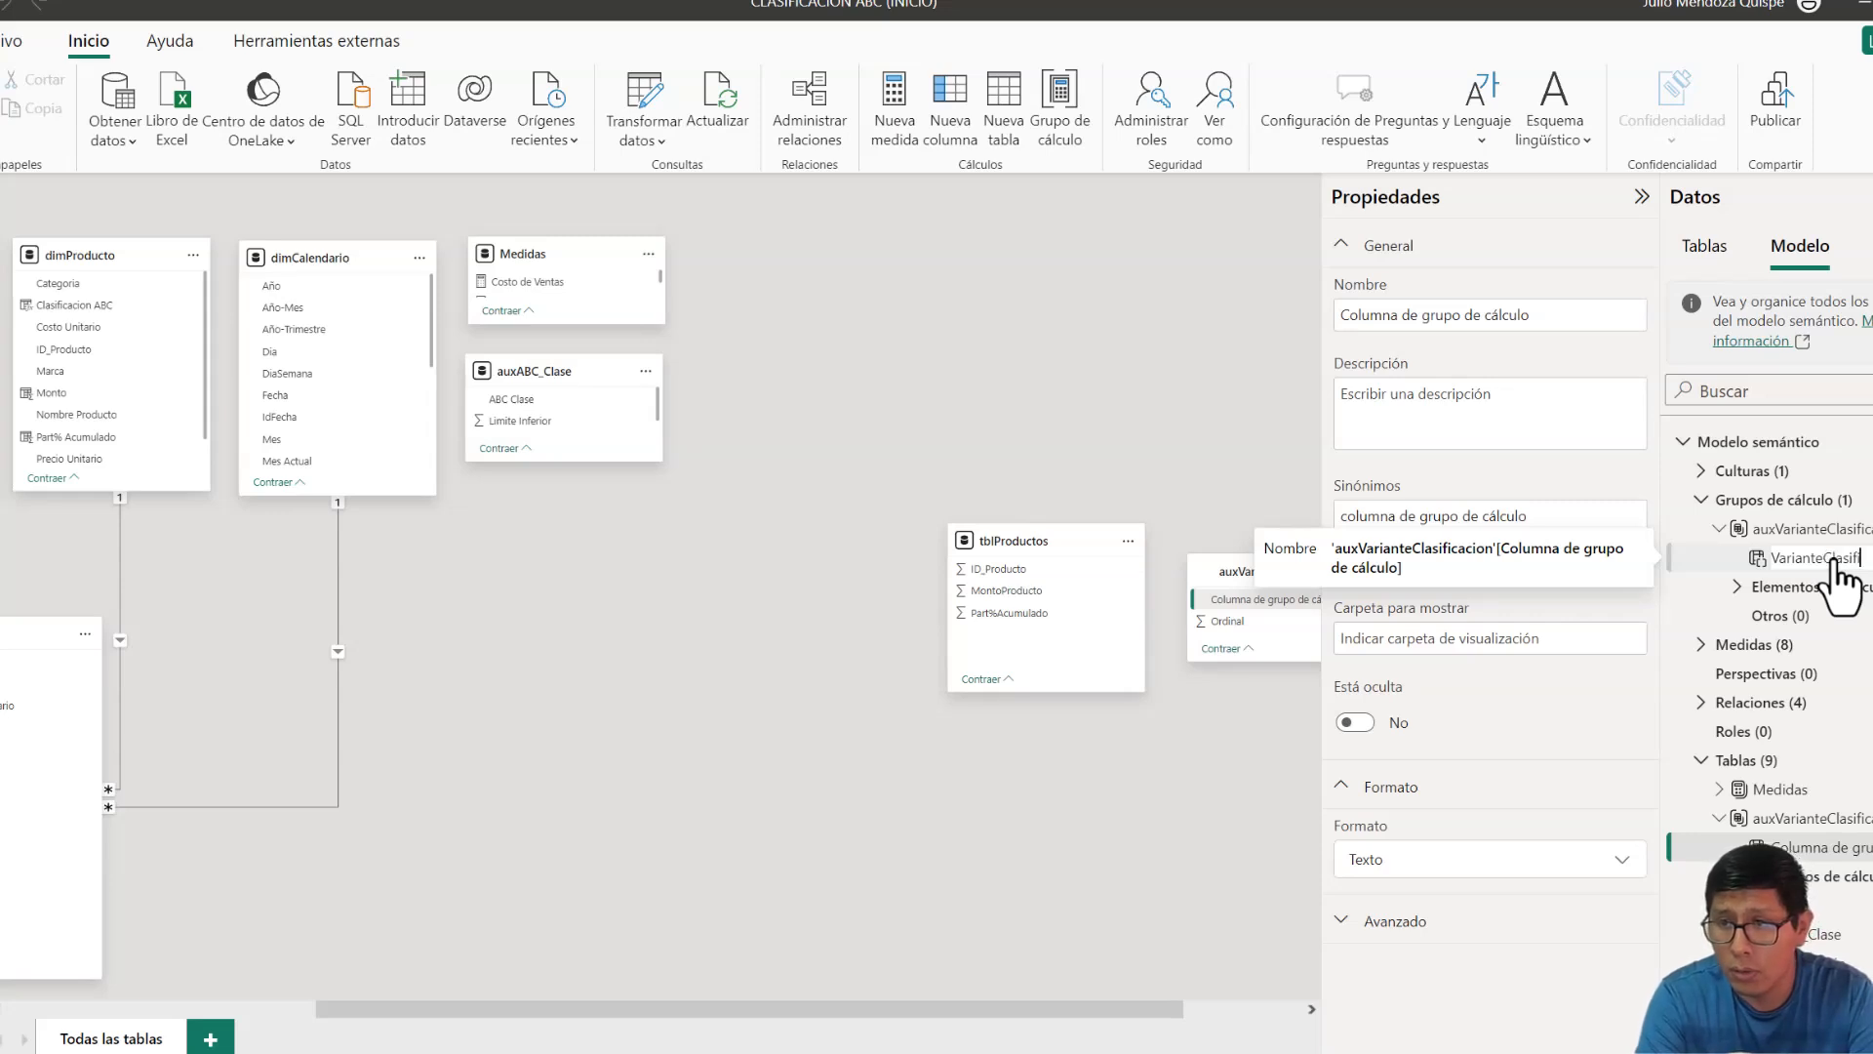
text(ianteClasificacion)
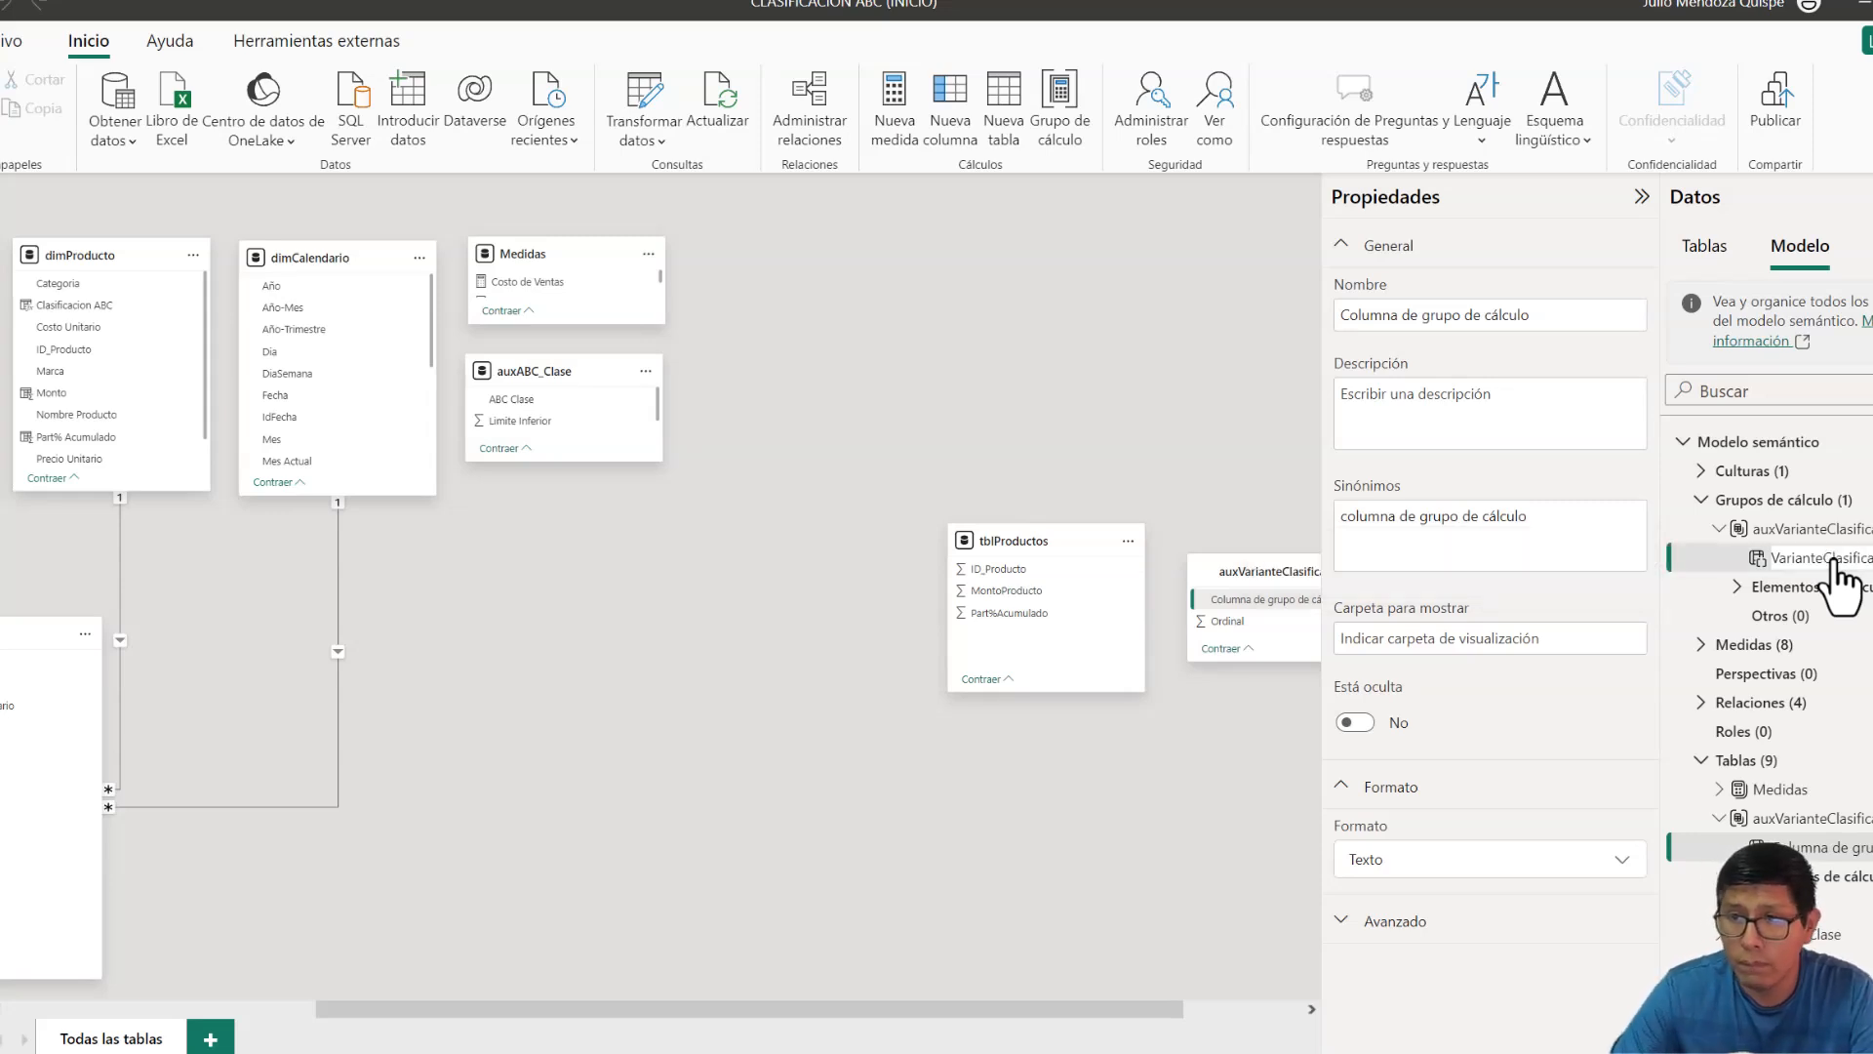
key(Return)
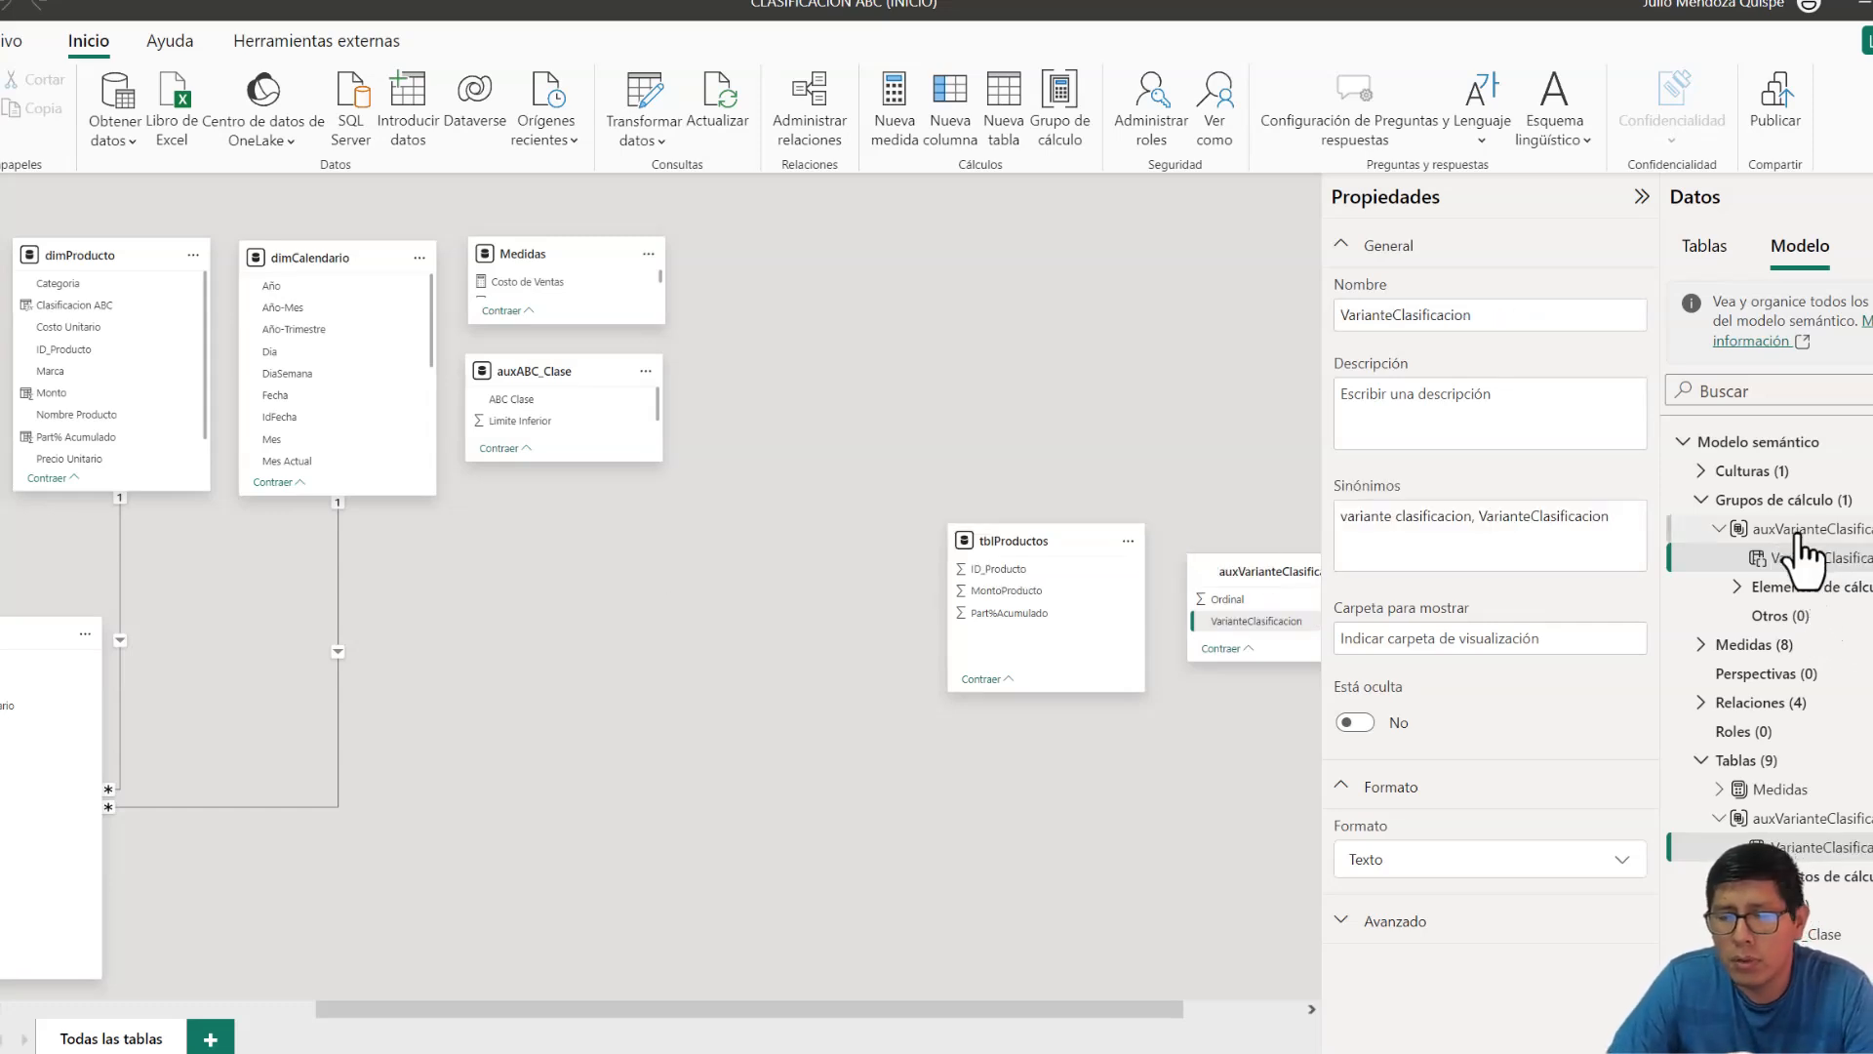
- Rename the calculation item of the auxVarianteClasificacion group to Dinamica in its formula
click(1797, 588)
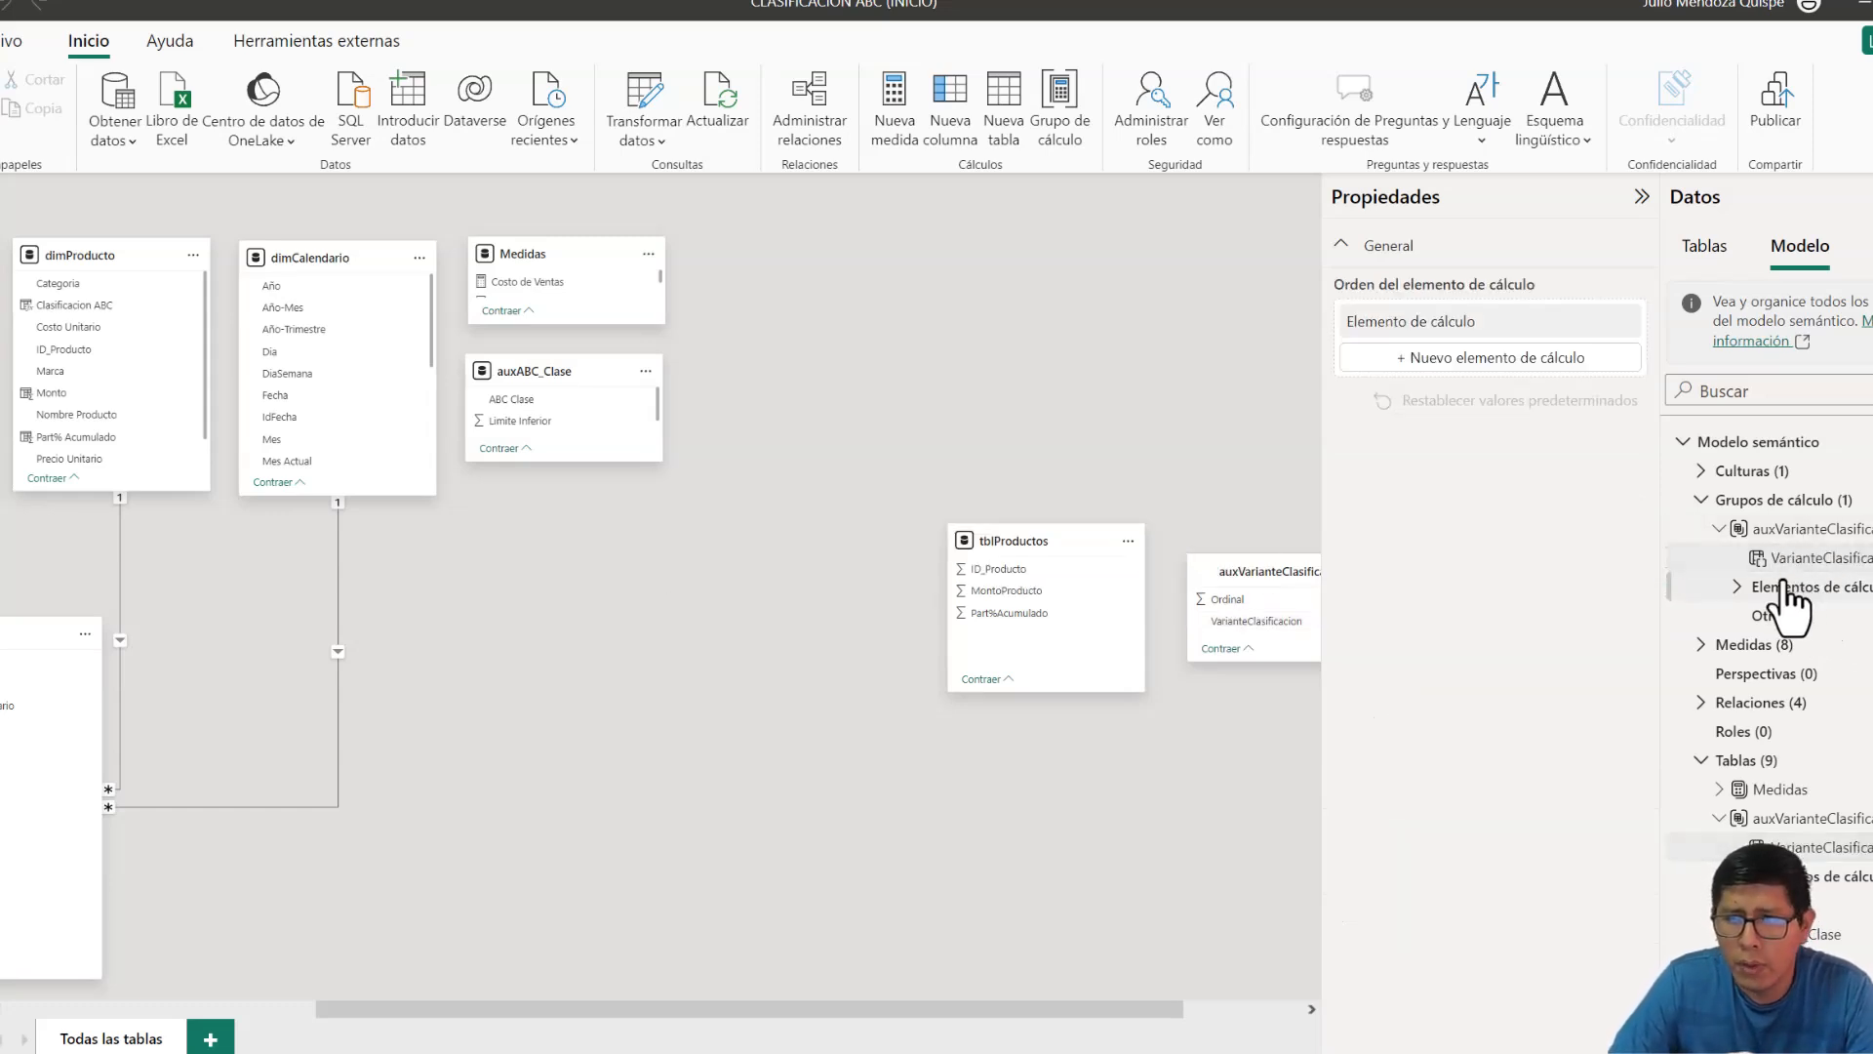
click(1734, 587)
click(1816, 617)
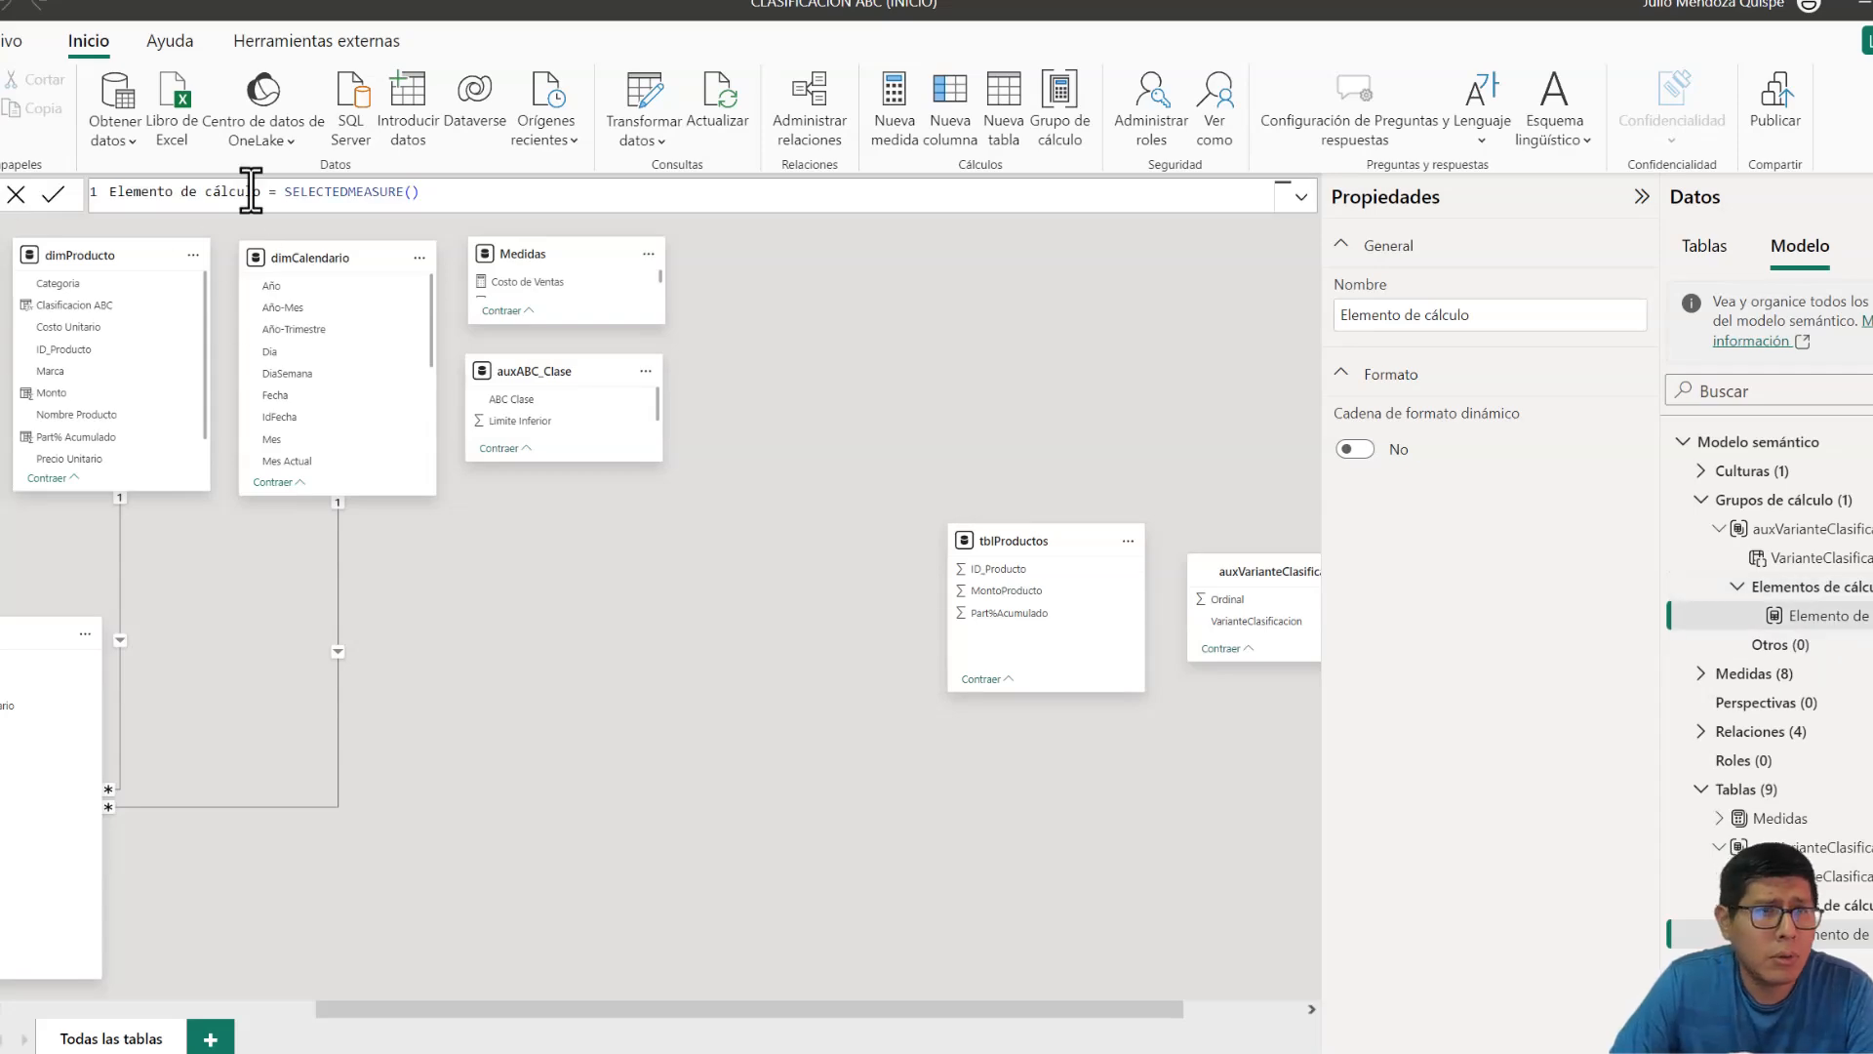
drag(260, 191, 110, 191)
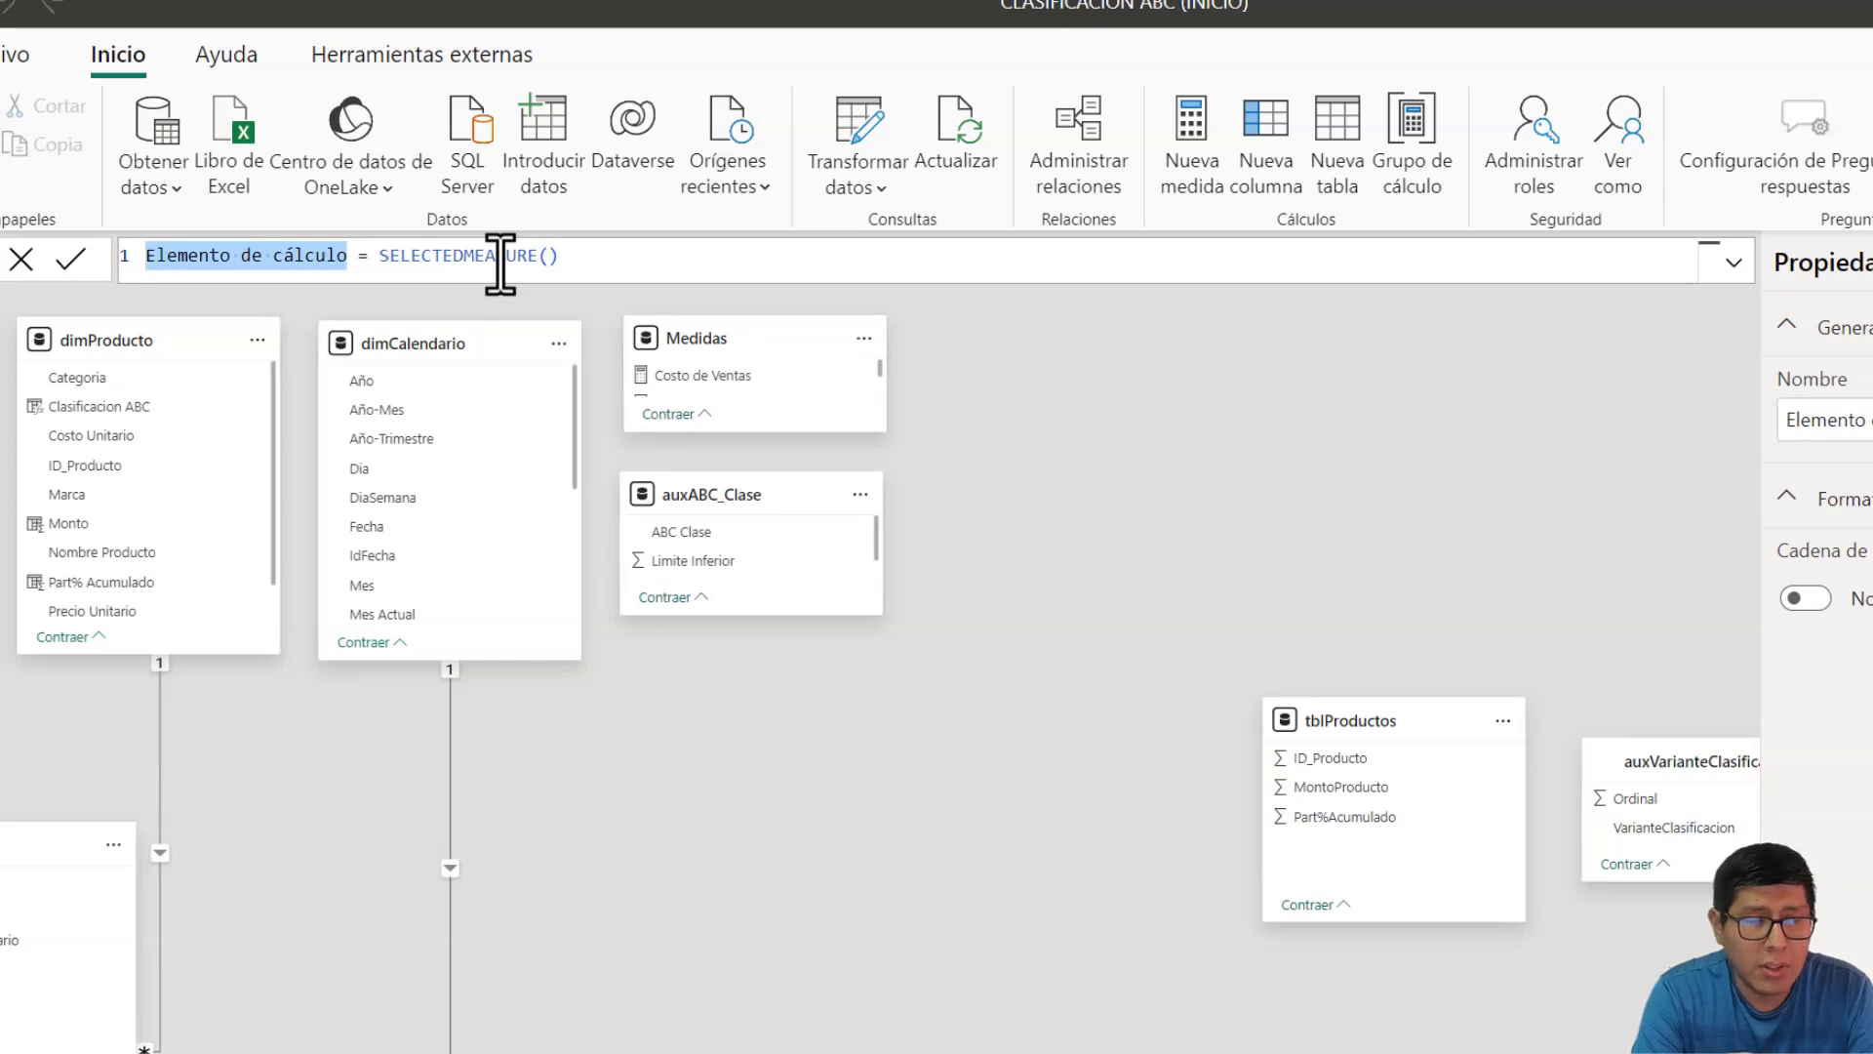
text(Dinamica)
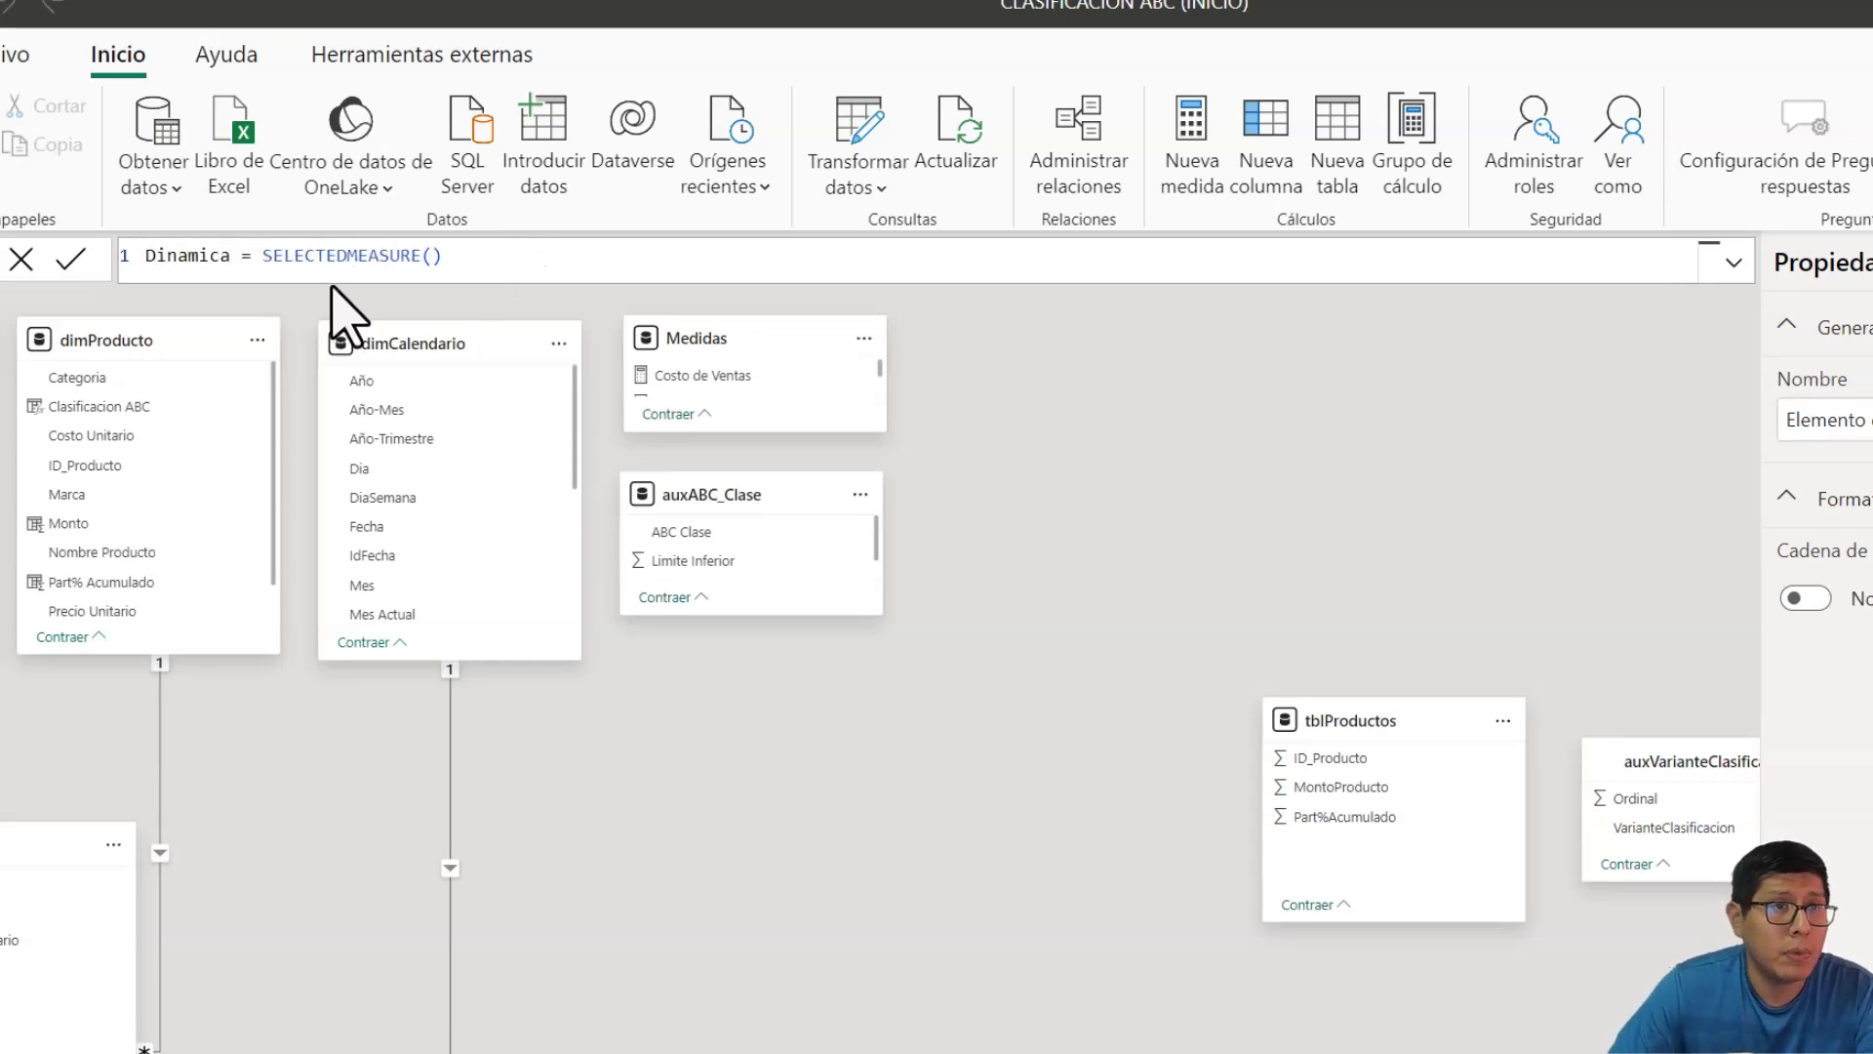
- Replace SELECTEDMEASURE() in the Dinamica item with the dynamic ABC formula copied from Monto de Ventas ABC, beginning at VAR ValorMaximo
drag(261, 256, 598, 244)
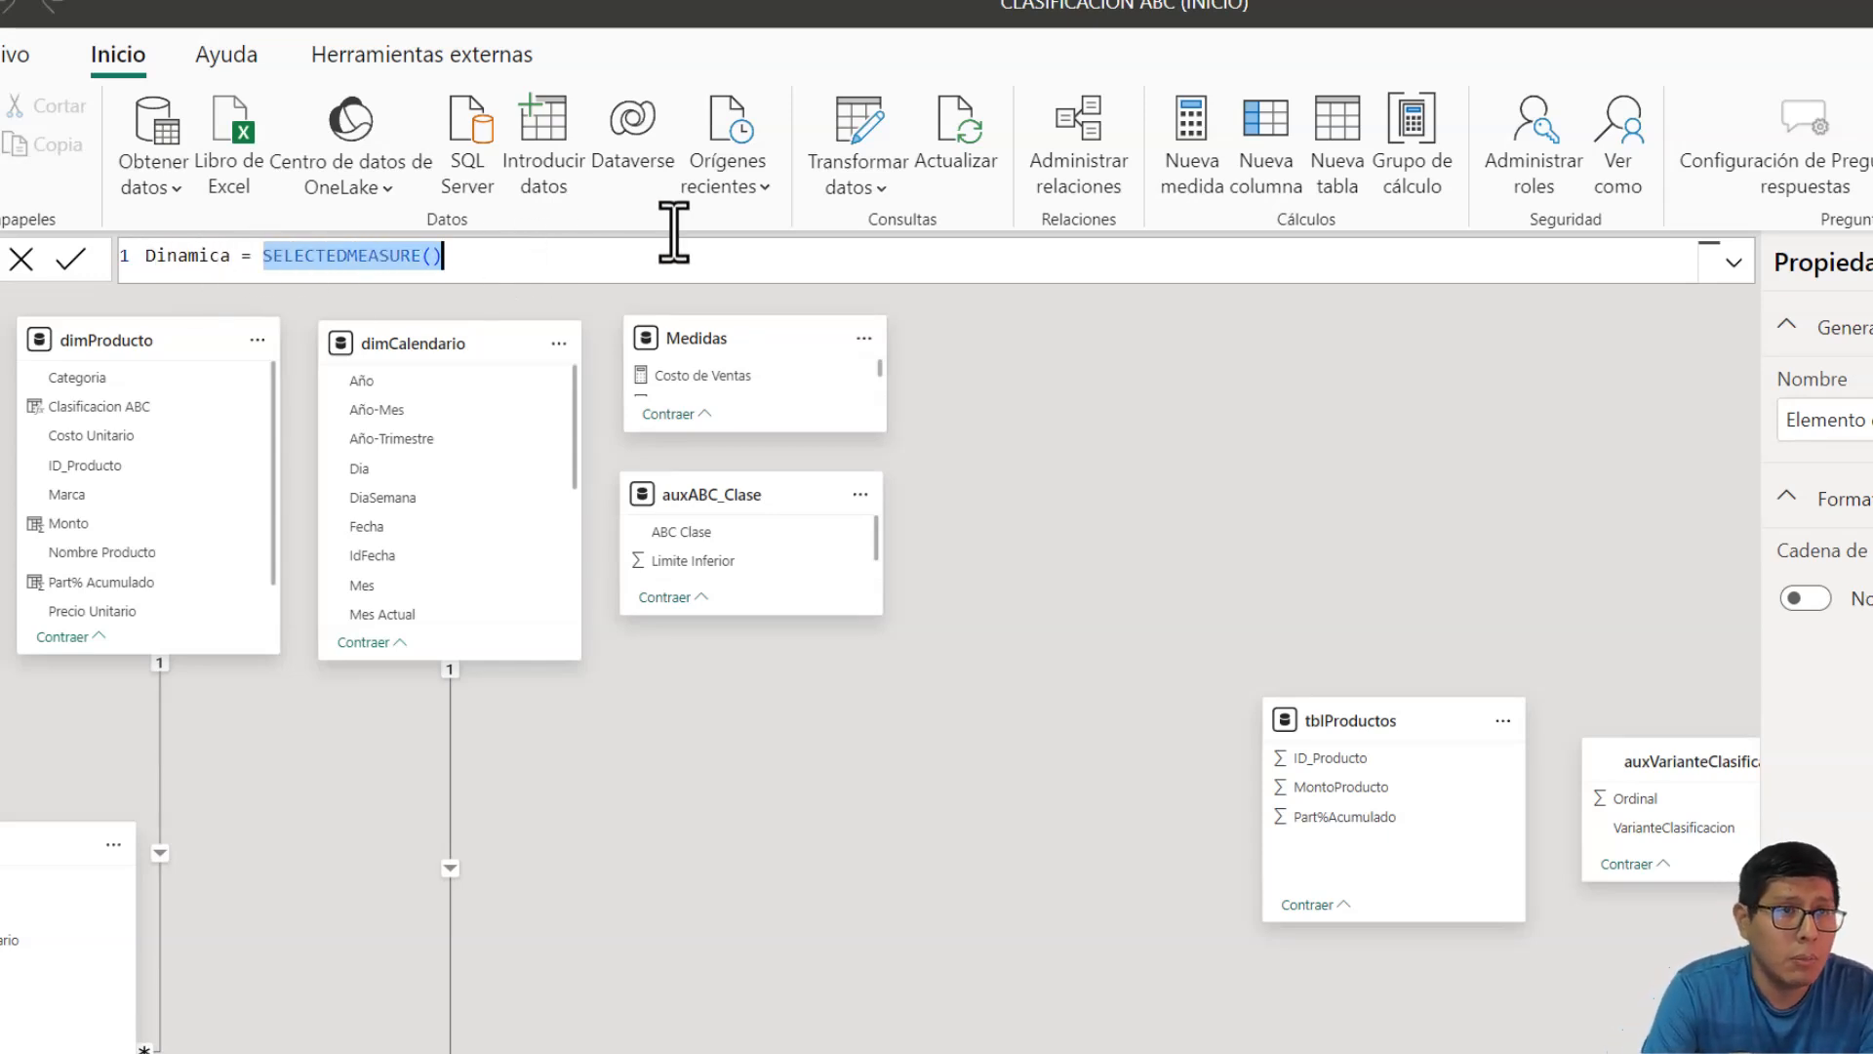
key(BackSpace)
key(Return)
text(VAR ValorMaximo = MAX(auxABC_Clase[Limite Superior]) VAR ValorMinimo = MIN(auxABC_Clase[Limite Inferior]) VAR MontoTotal = [Monto de Ventas] VAR tblInicial = ADDCOLUMNS(     VALUES(fctVentas[ID_Producto]),     "MontoProducto", [Monto de Ventas] ) VAR tblAcumulados = ADDCOLUMNS(     tblInicial,     "Part%Acumulado",     VAR _MontoActual = [MontoProducto]     VAR _MejoresProductos = FILTER(tblInicial, [MontoProducto] >= _MontoActual)     VAR _MontoAcumulado = SUMX(_MejoresProductos, [MontoProducto])     VAR _Resultado = DIVIDE(_MontoAcumulado, MontoTotal)     RETURN MIN(_Resultado,1) ) VAR Resultado = CALCULATE(     [Monto de Ventas],     FILTER(         tblAcumulados,         [Part%Acumulado] > ValorMinimo &&         [Part%Acumulado] <= ValorMaximo     ) ))
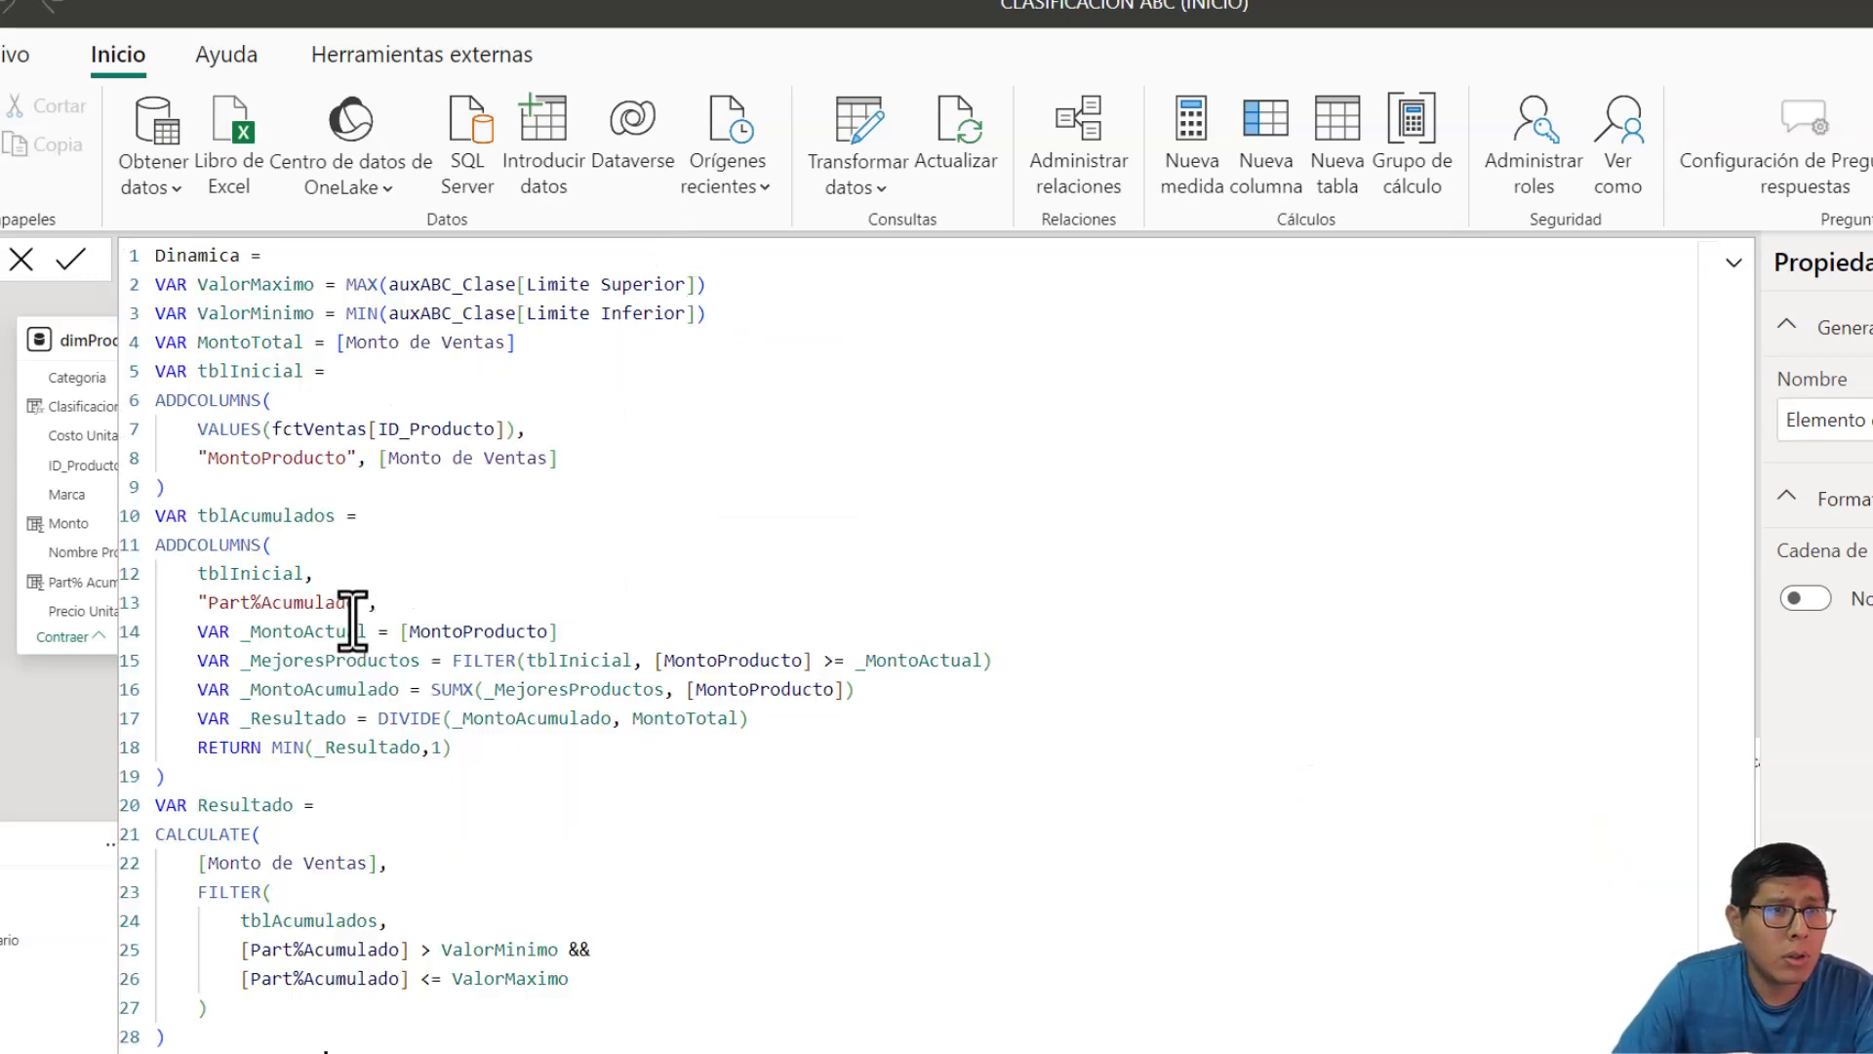
- Replace [Monto de Ventas] inside the CALCULATE of VAR Resultado with SELECTEDMEASURE(), then commit and collapse the Dinamica formula
drag(201, 871, 378, 871)
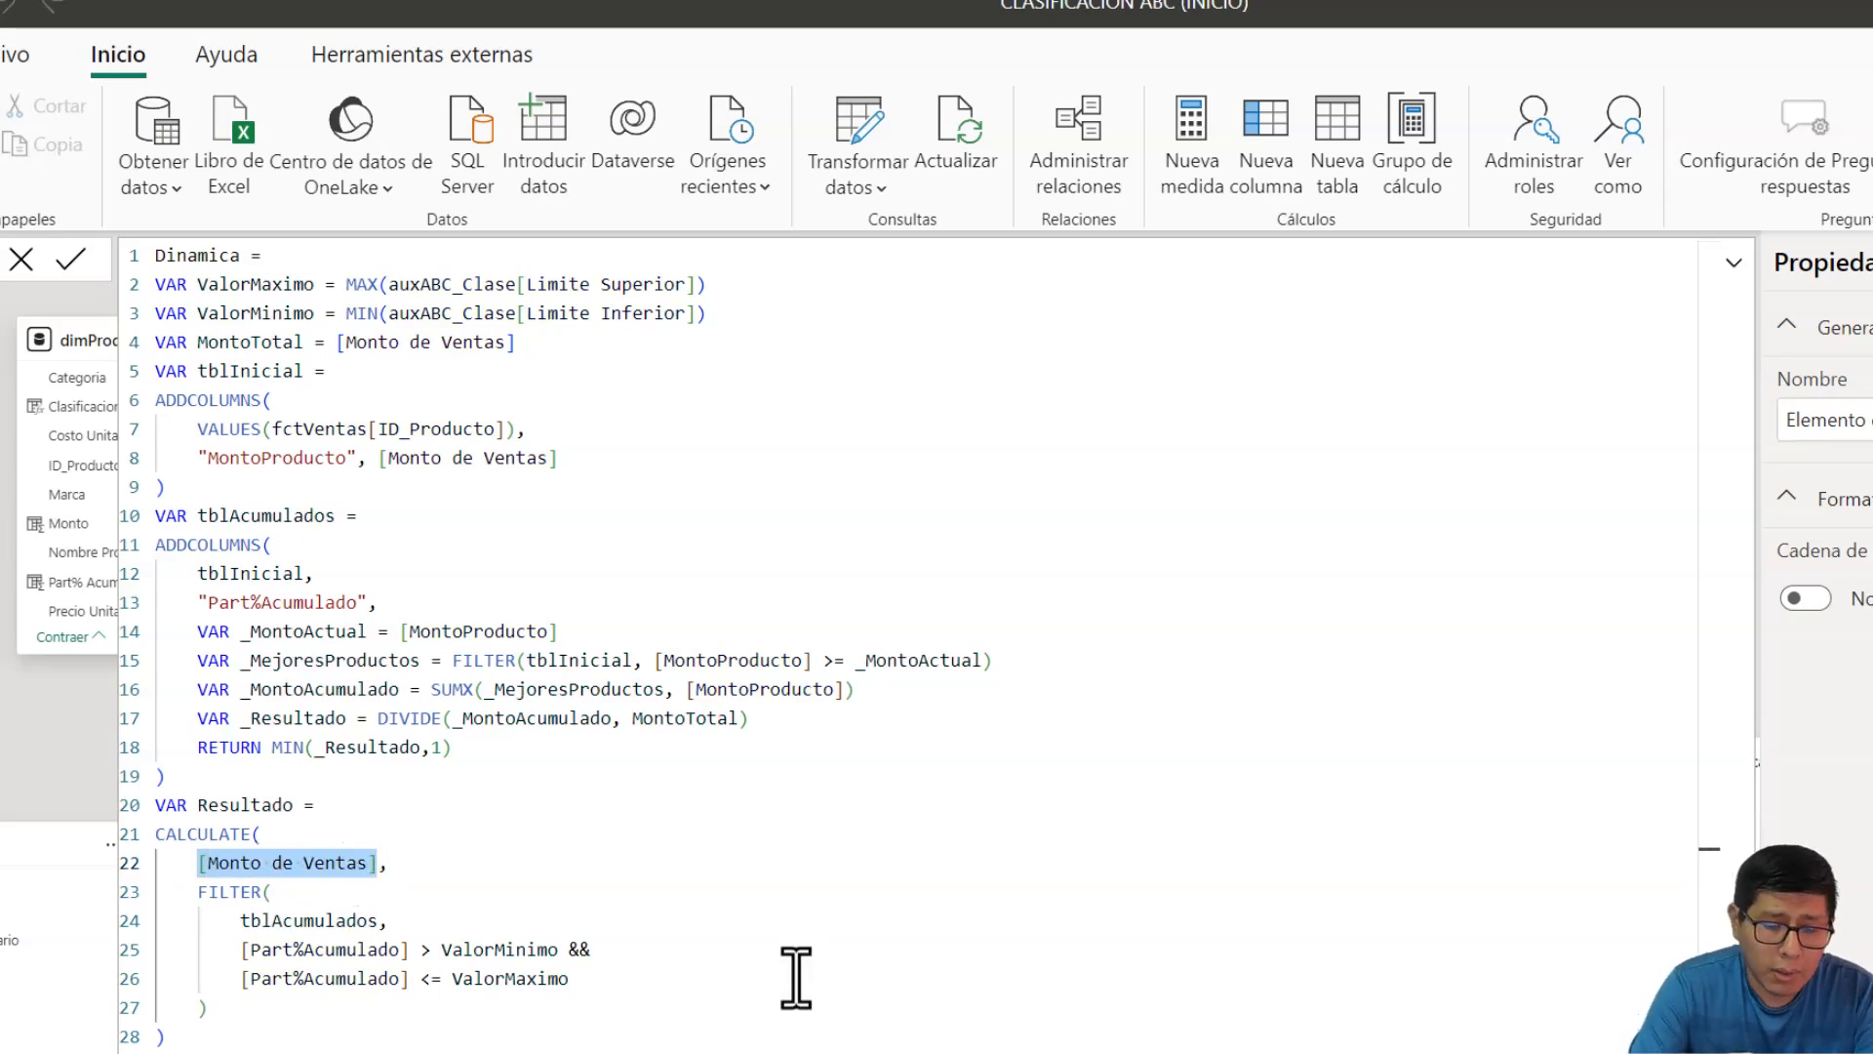
text(SELEC,)
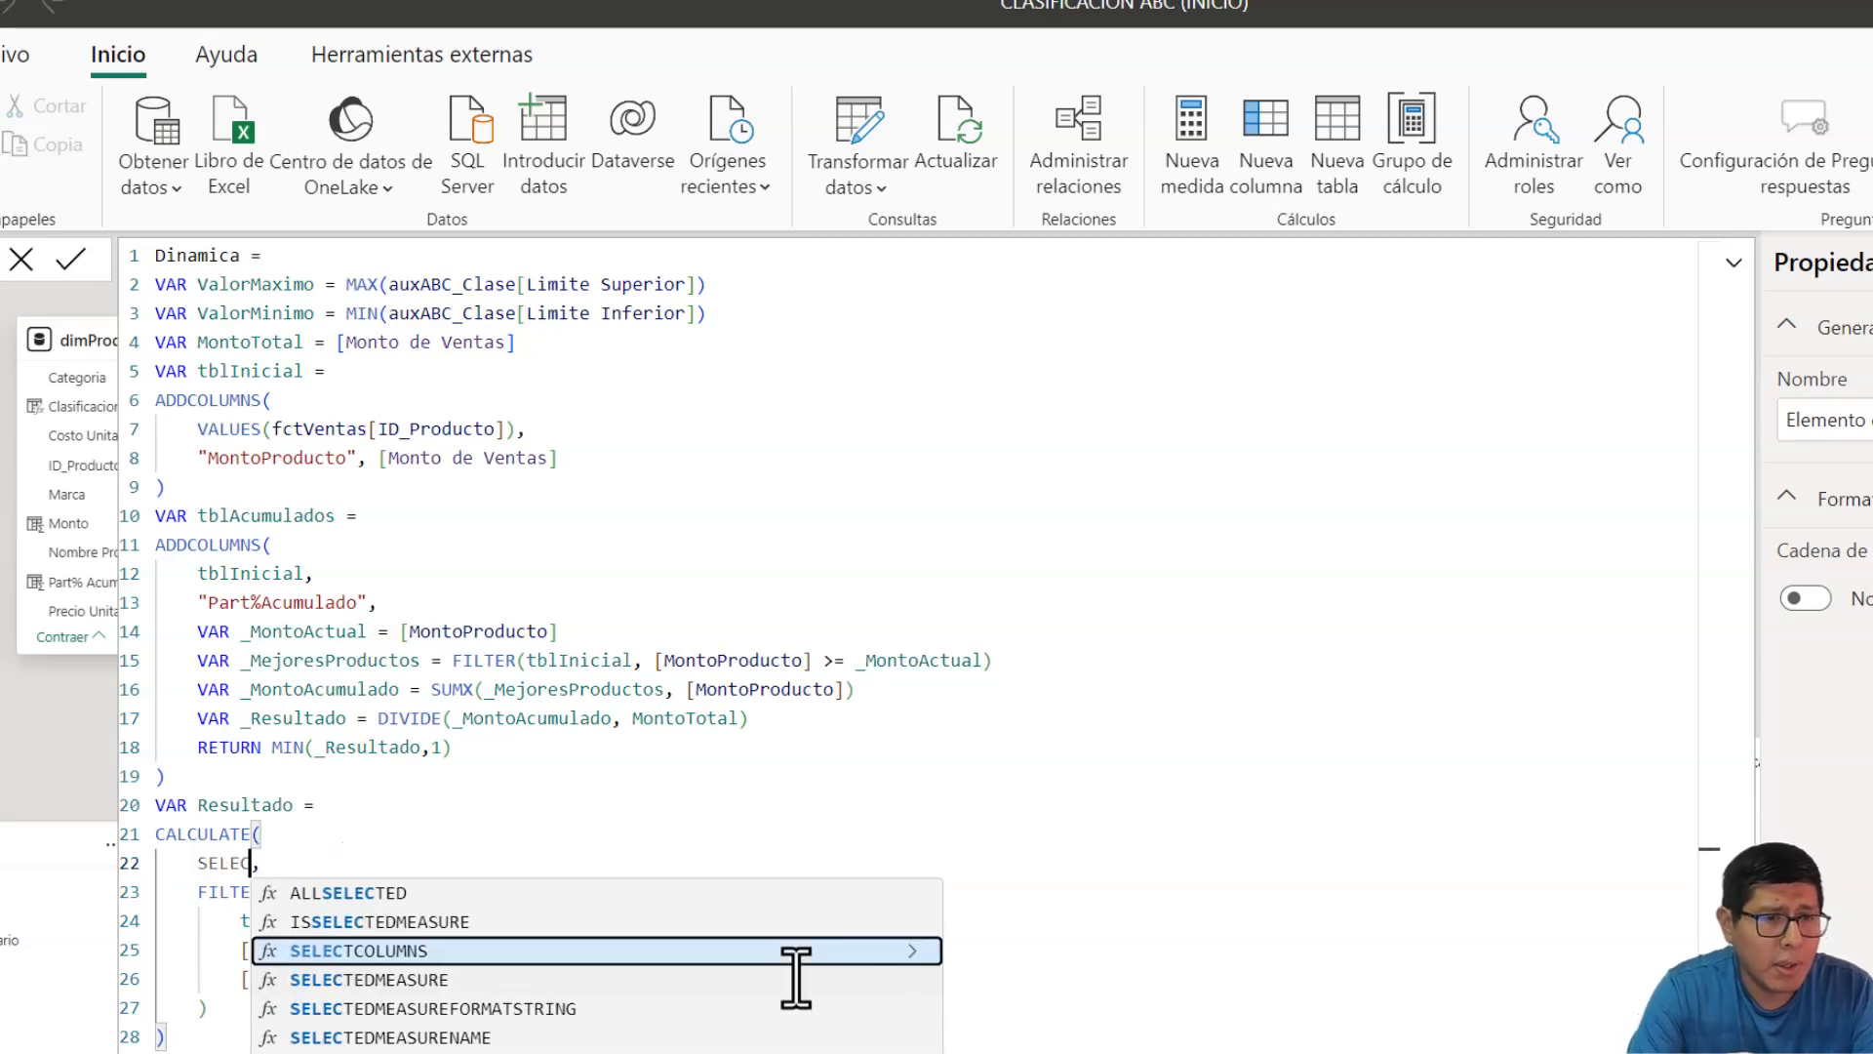
key(Down)
key(Tab)
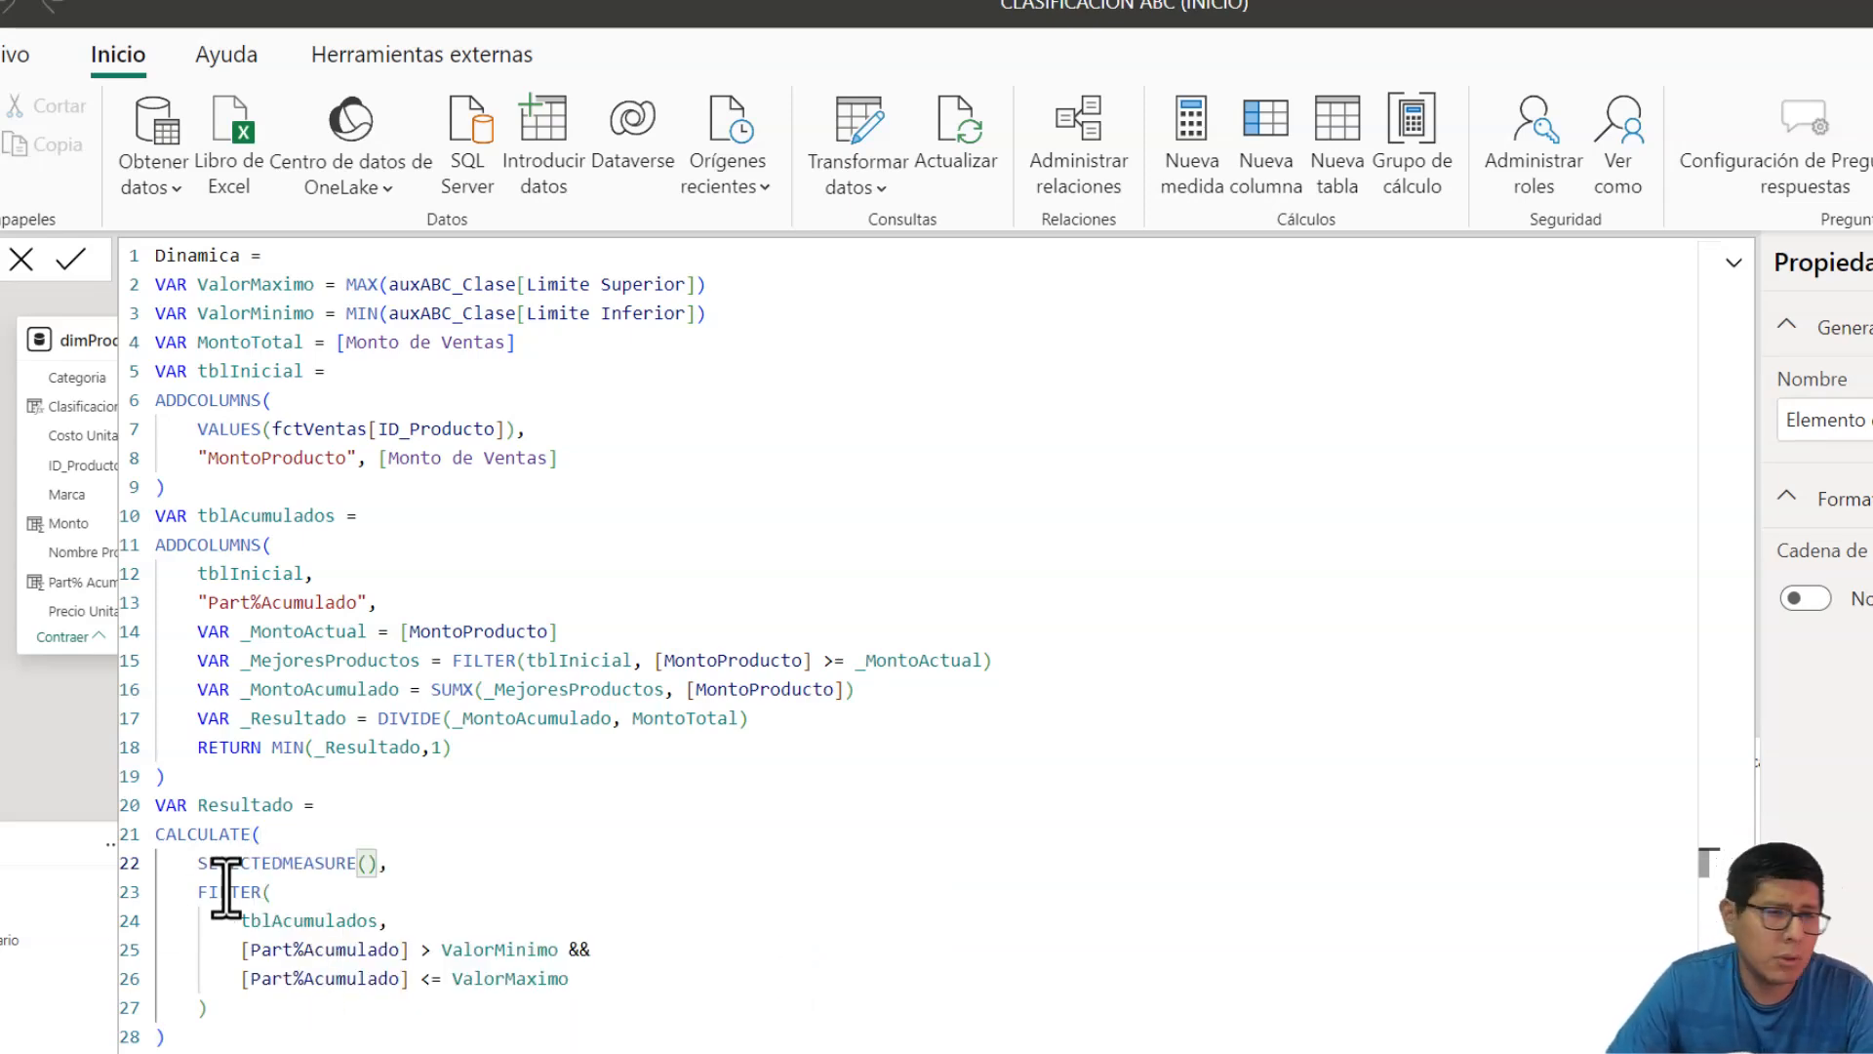
click(473, 1032)
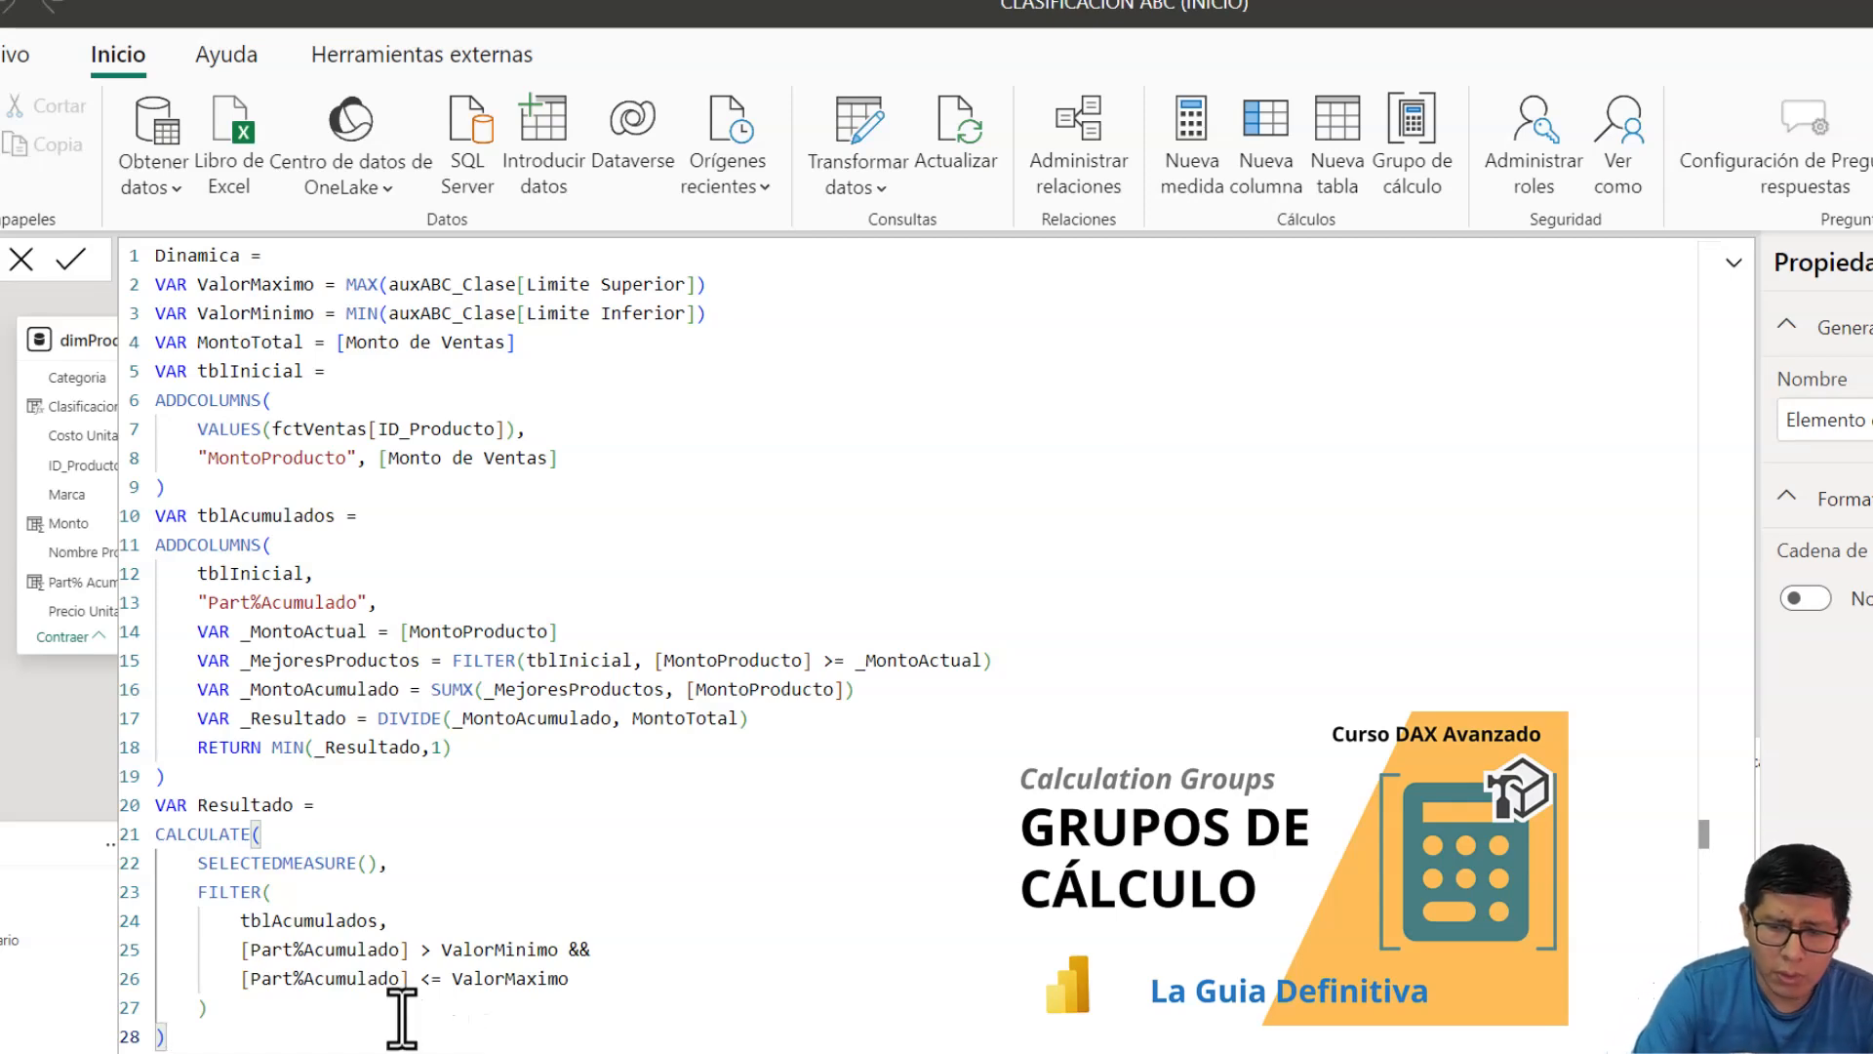
key(Return)
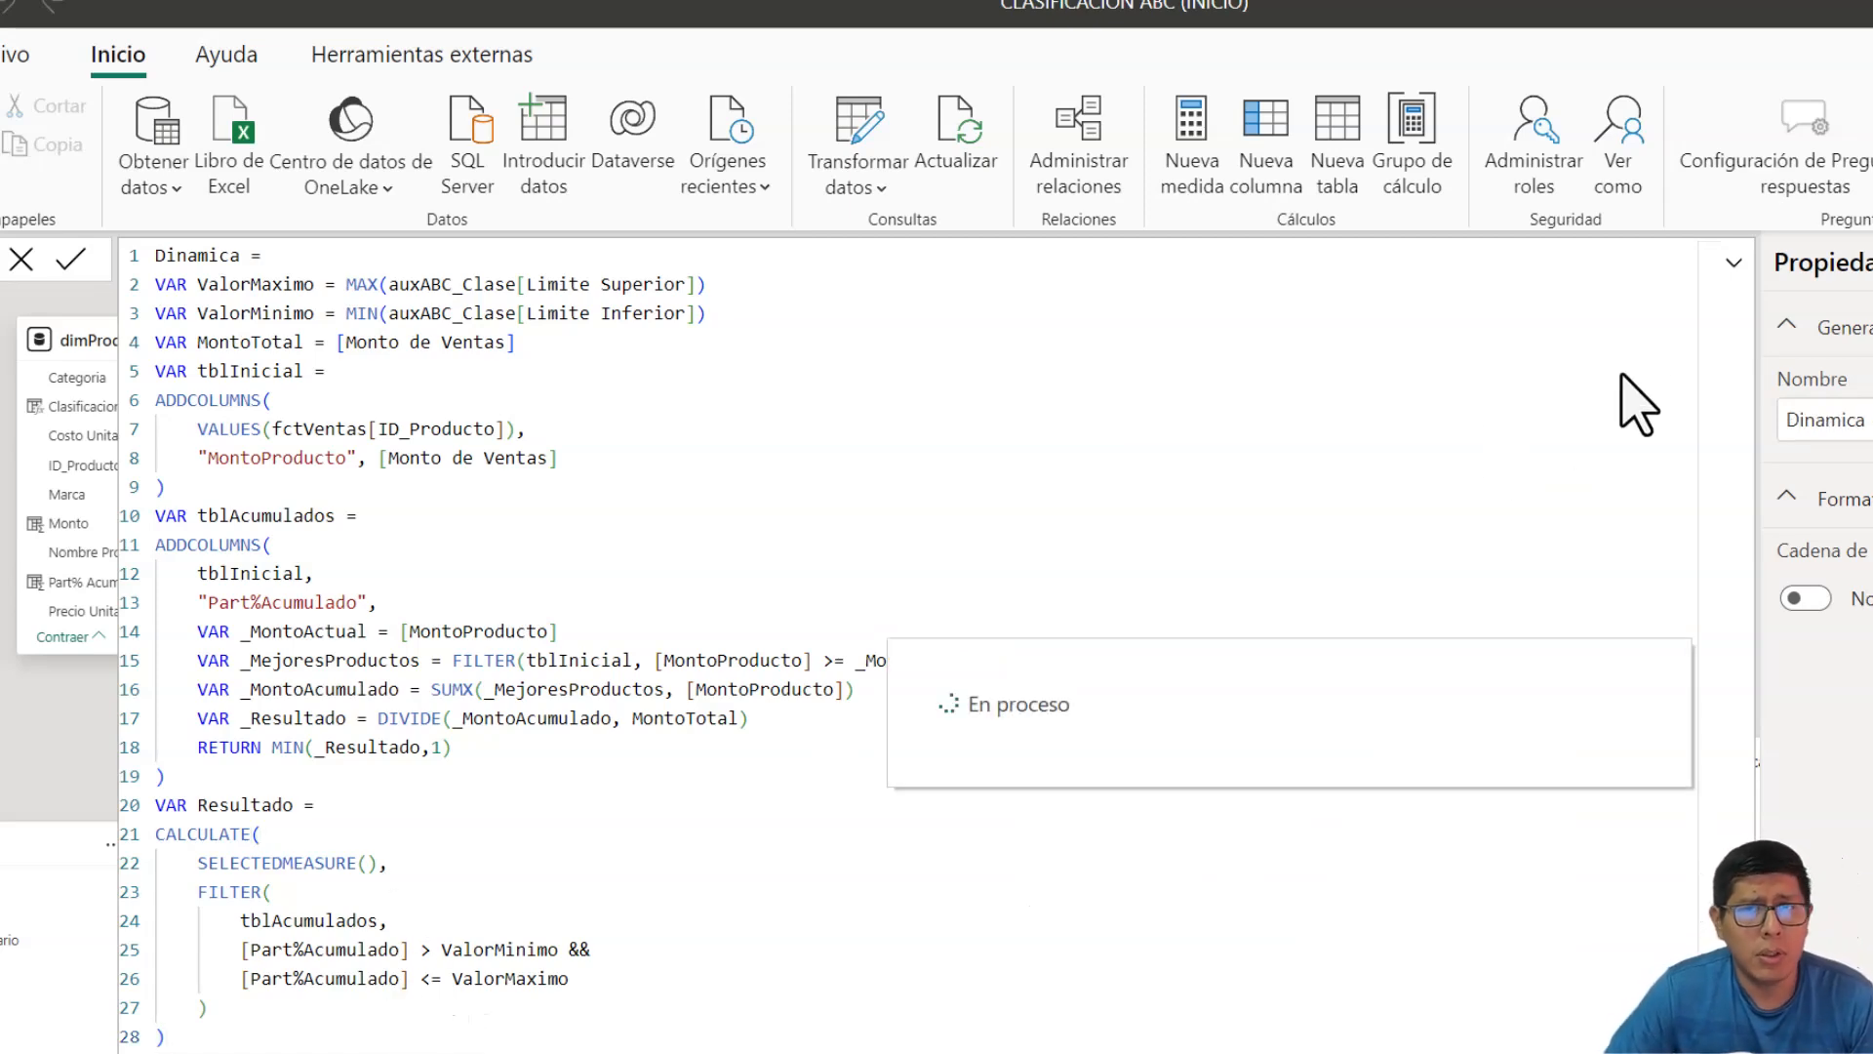
click(1736, 261)
- Filter the report's ABC matrix by VarianteClasificacion equal to Dinamica, and add Numero de Clientes to its values
click(1256, 485)
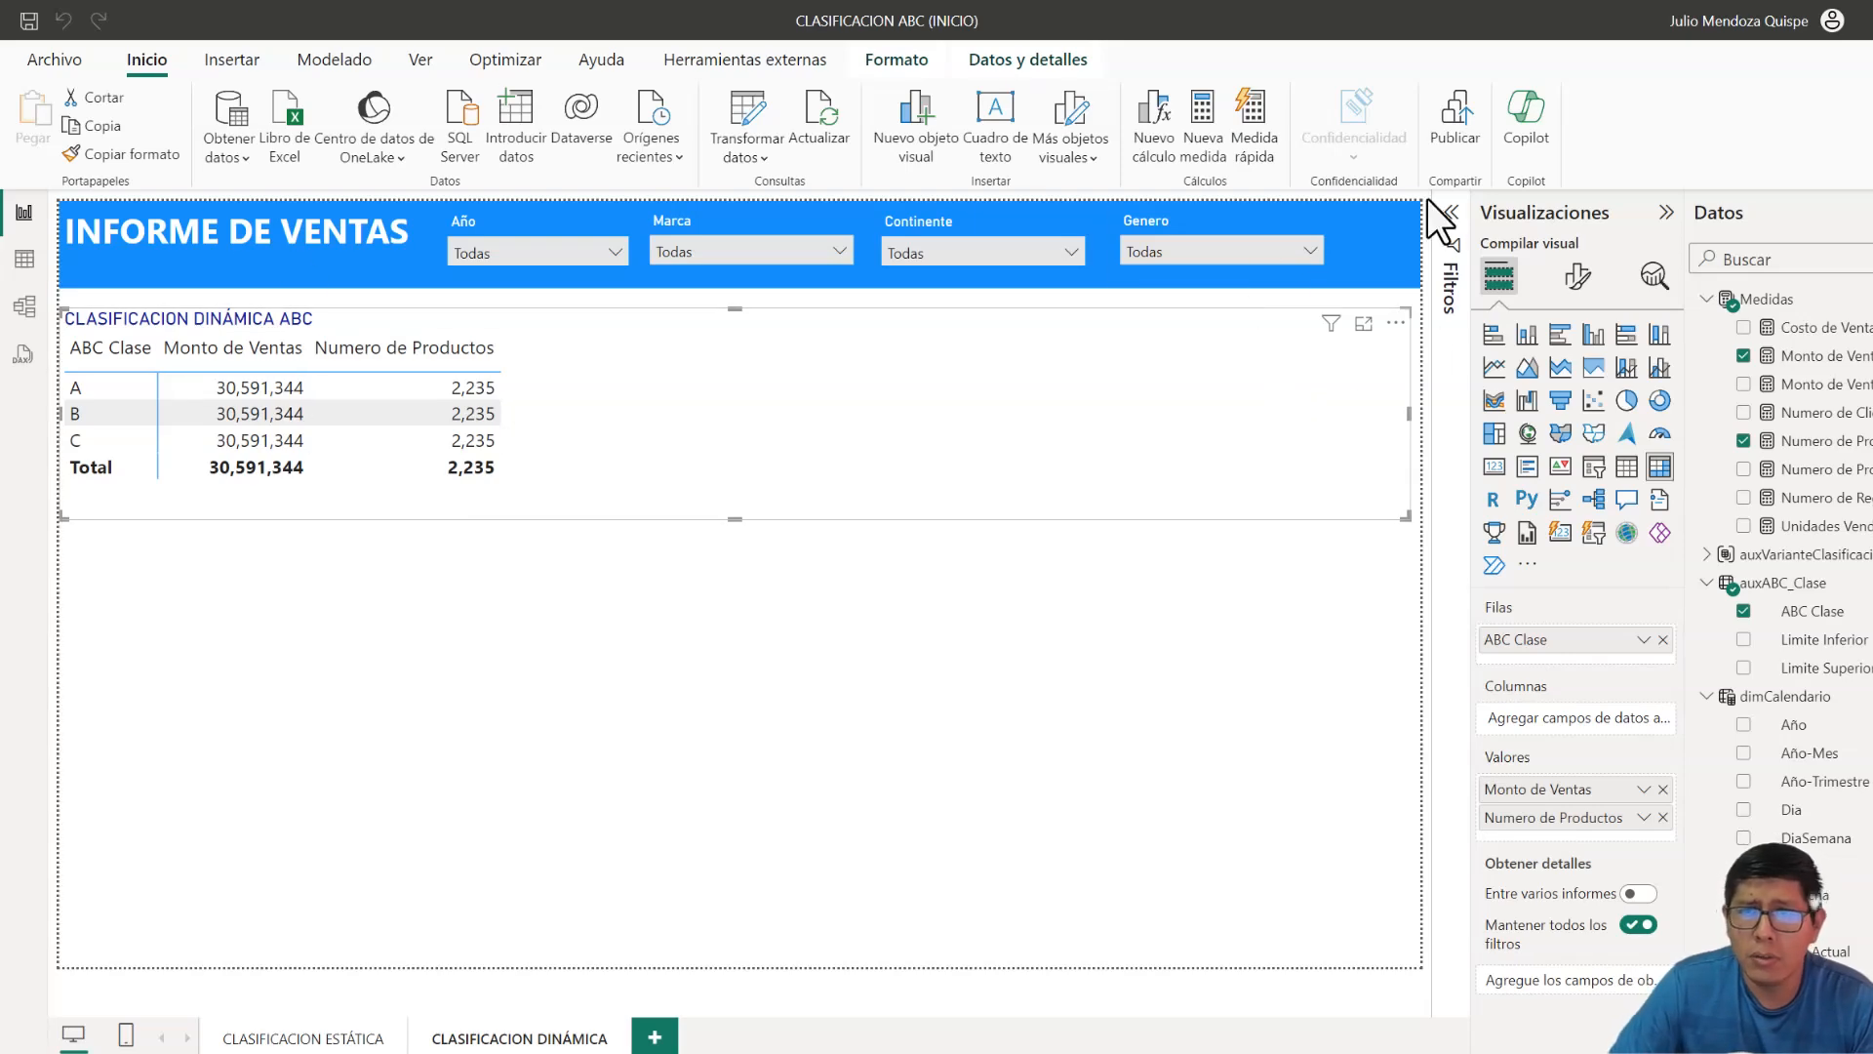
click(1450, 217)
click(1708, 555)
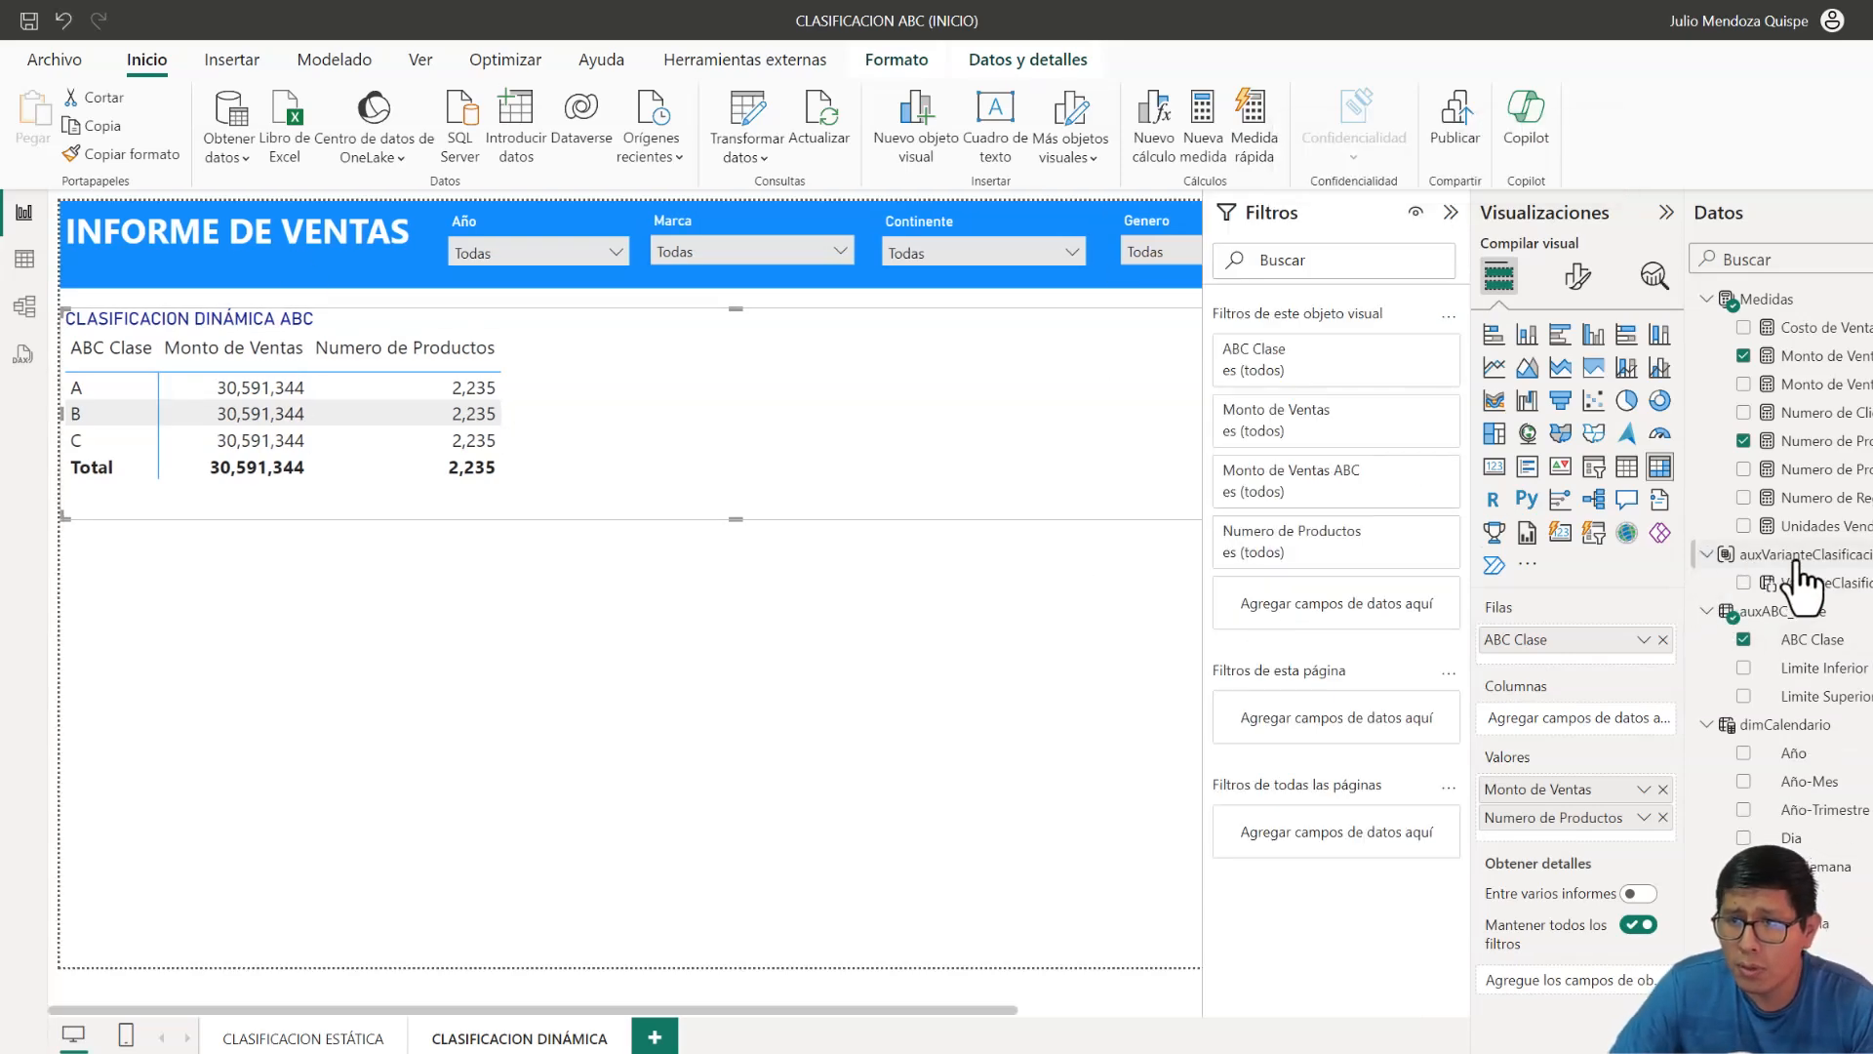
drag(1844, 585, 1300, 628)
click(1240, 763)
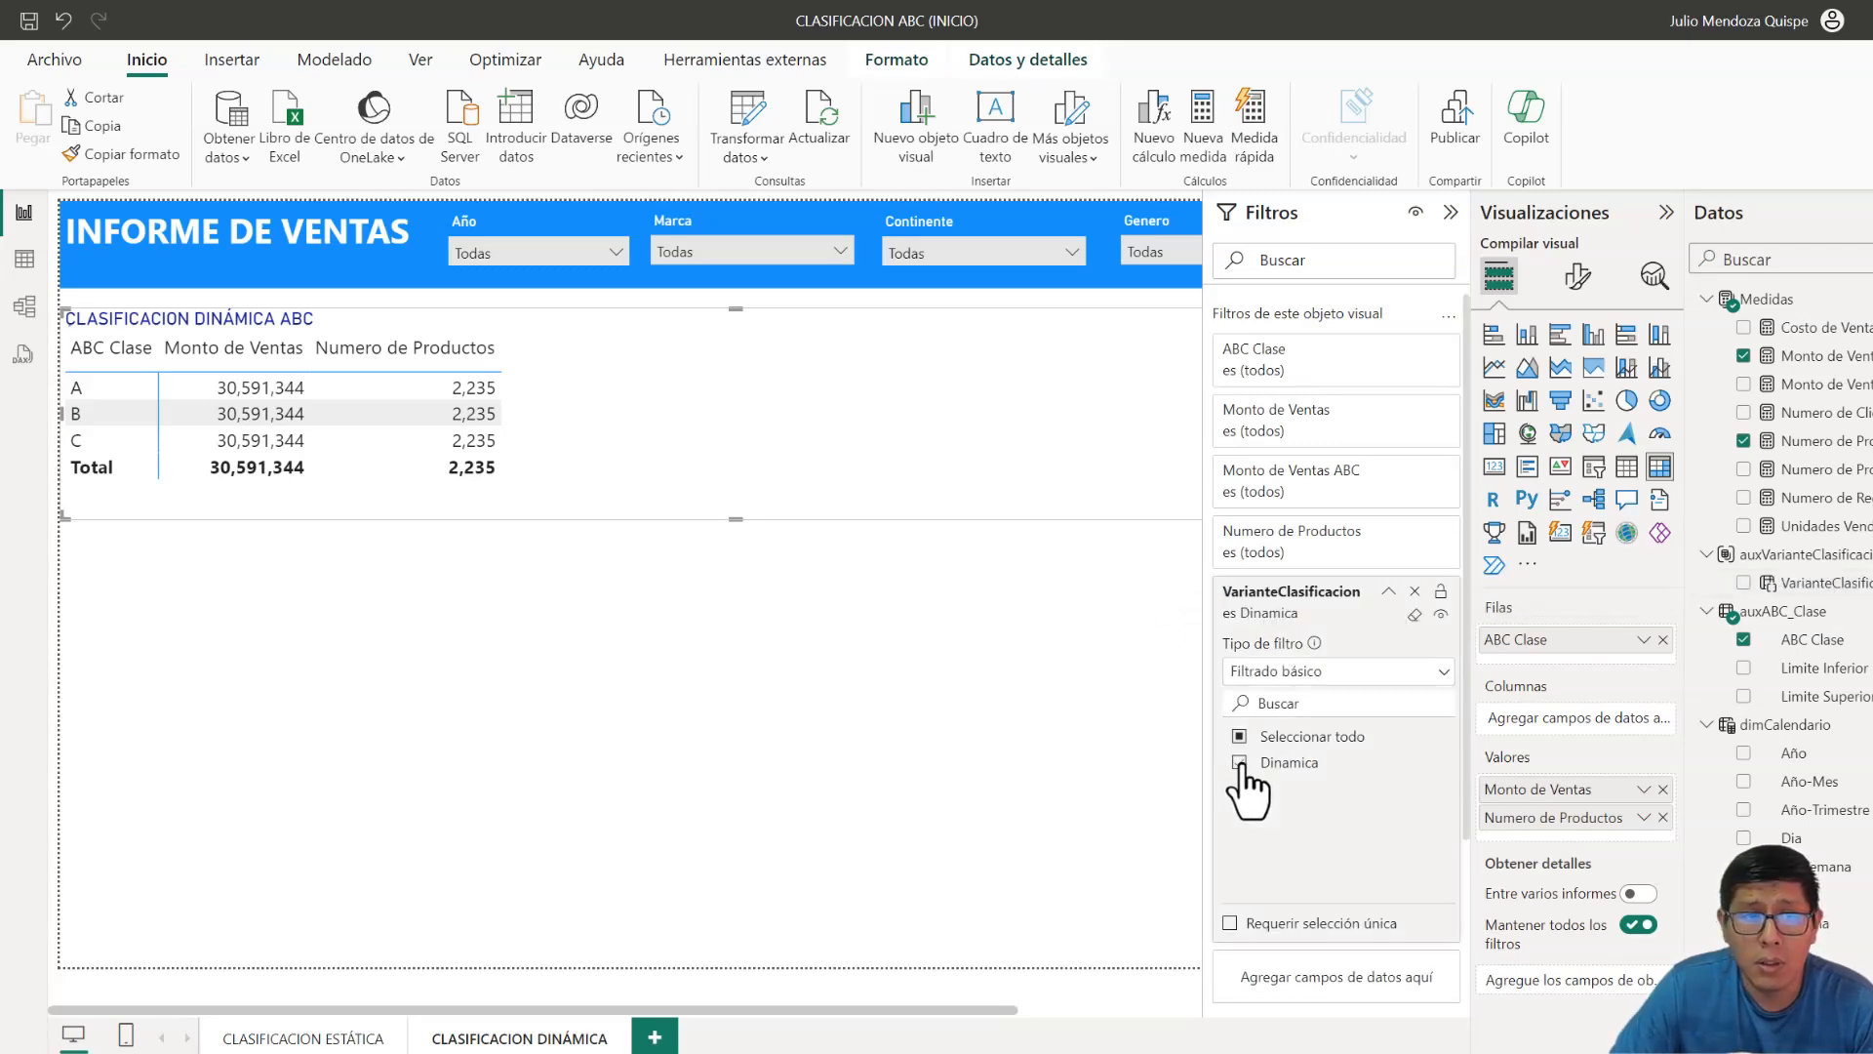
click(1450, 213)
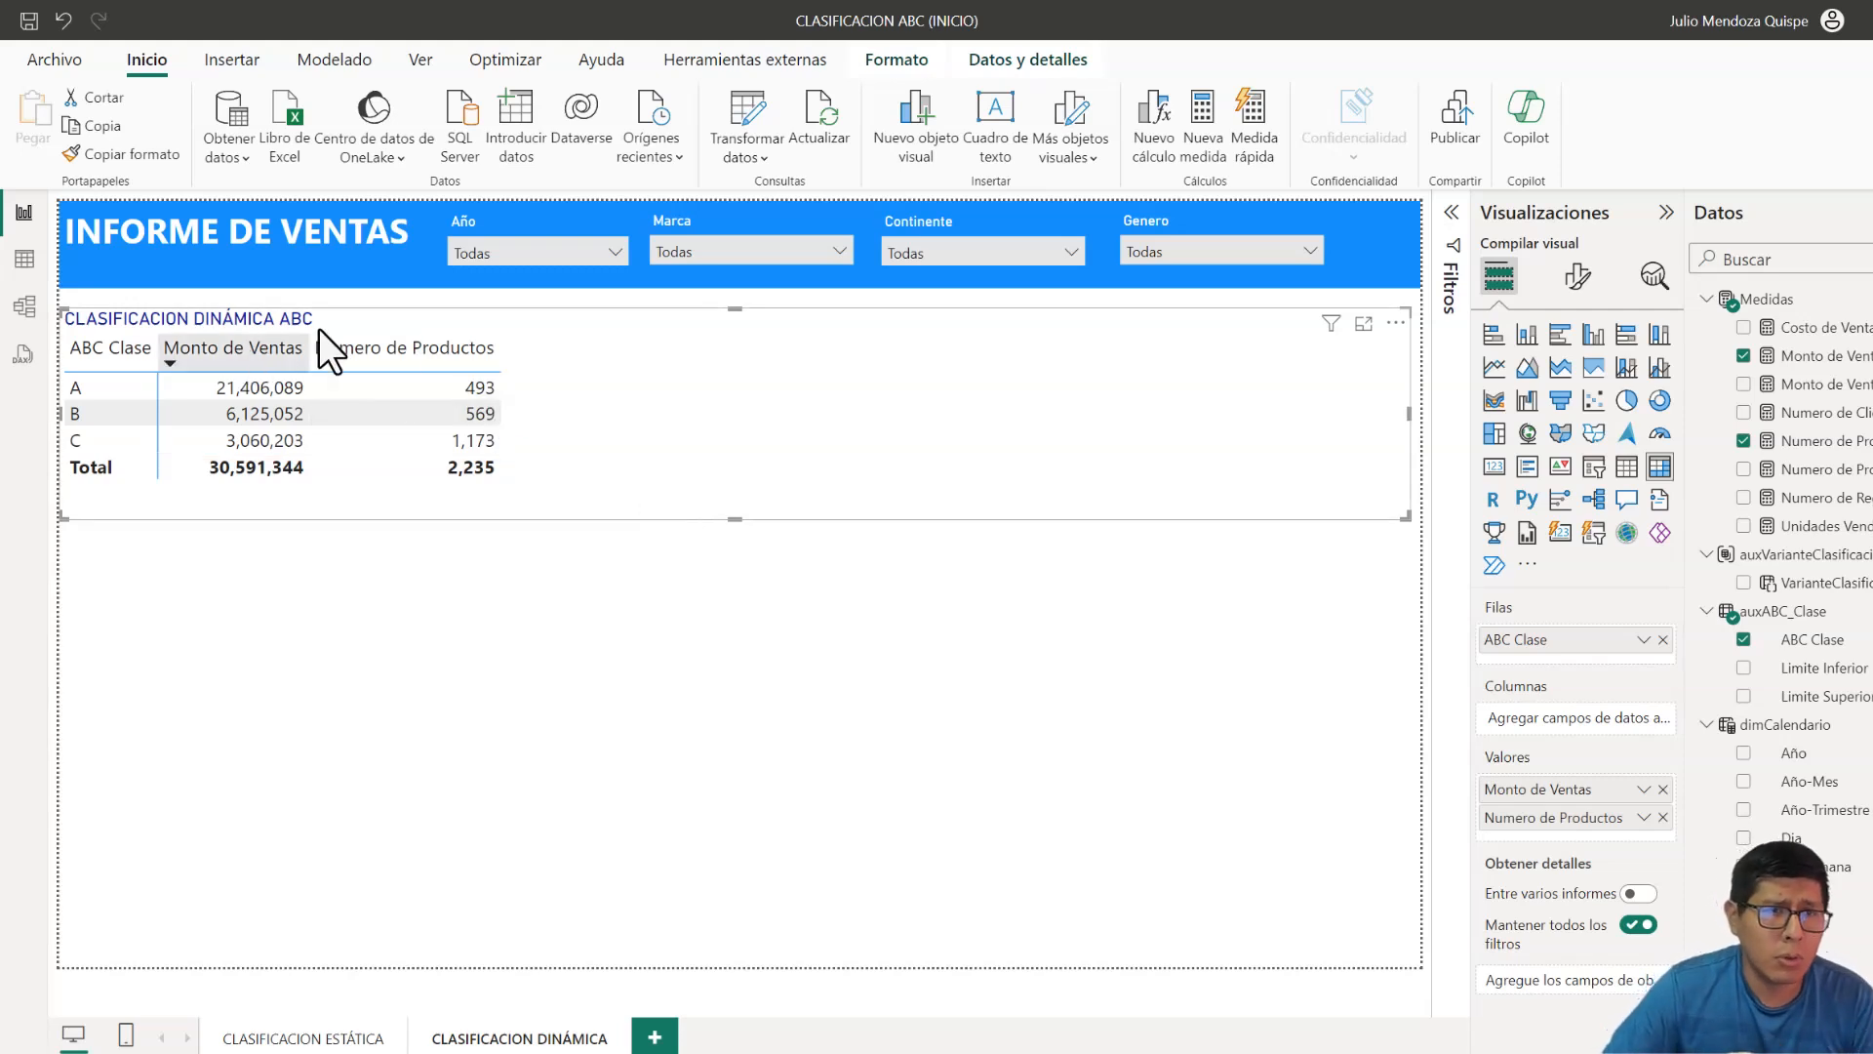
drag(1867, 457, 1585, 830)
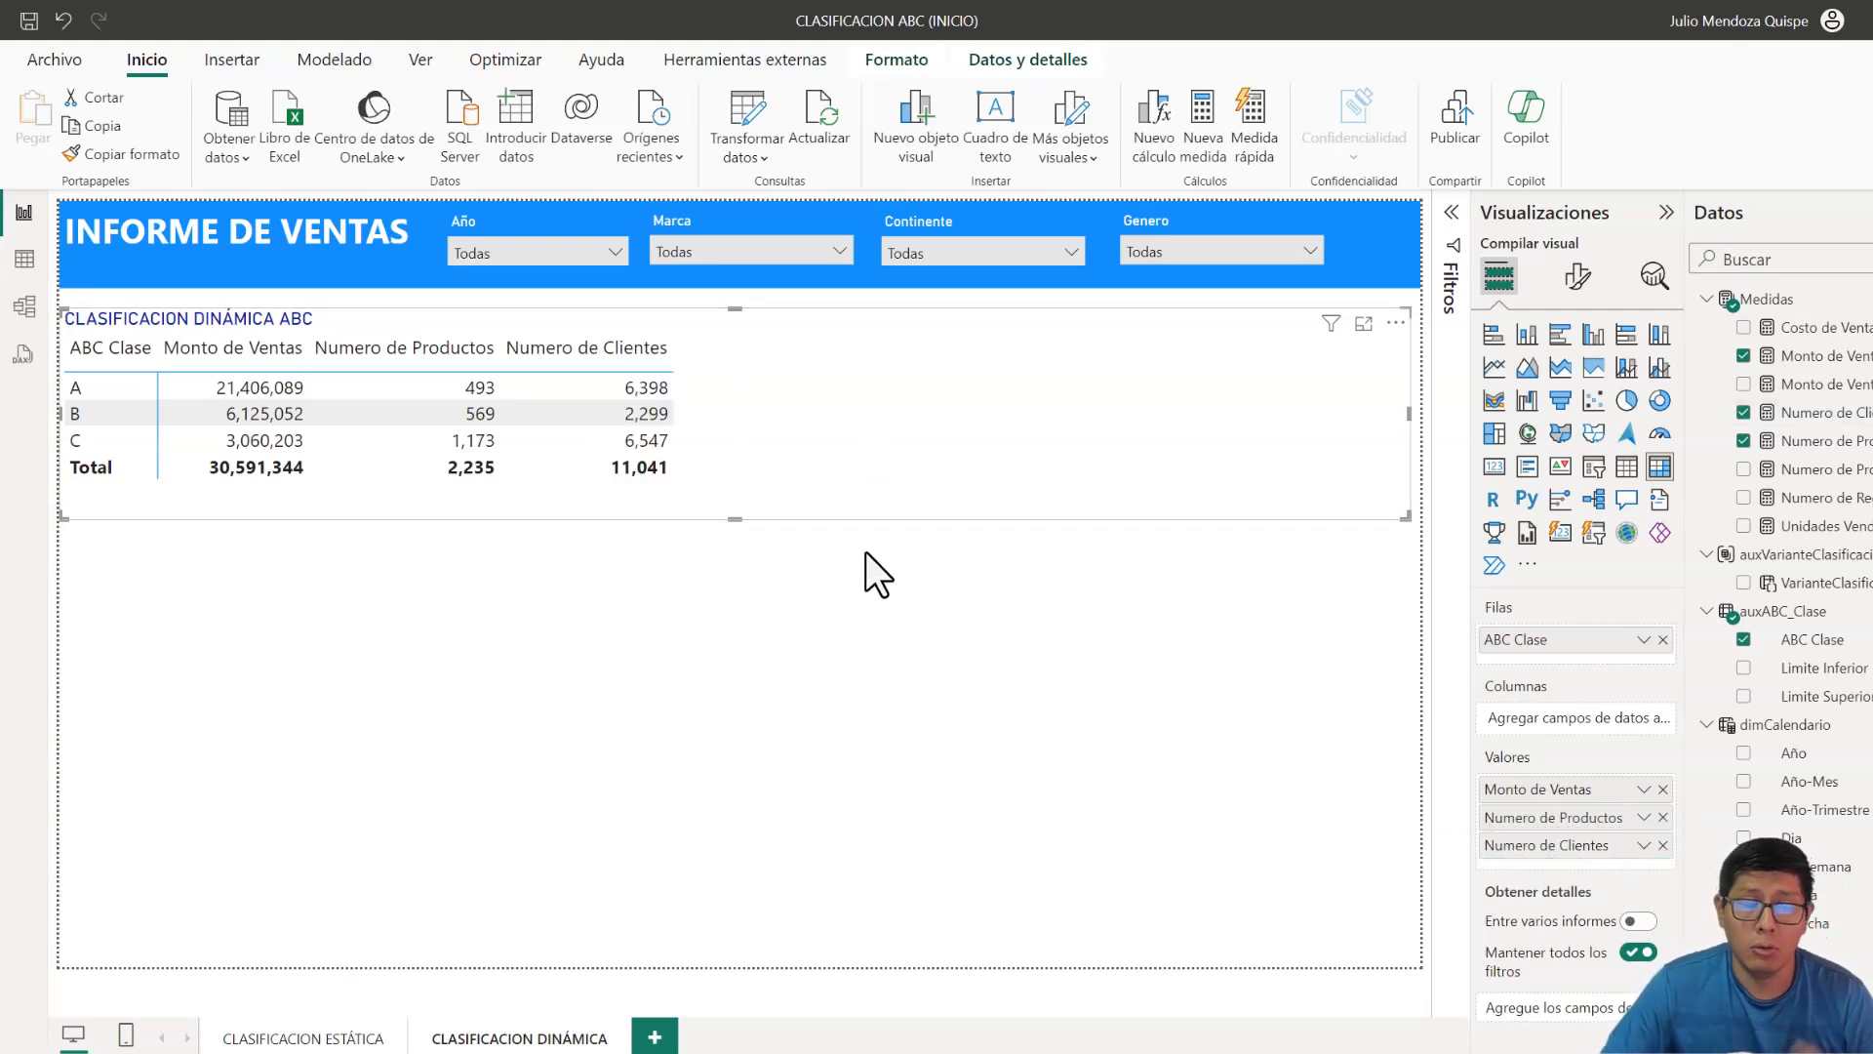
- Place a copy of the ABC matrix below the original, keeping only Monto de Ventas as its value
key(ctrl+v)
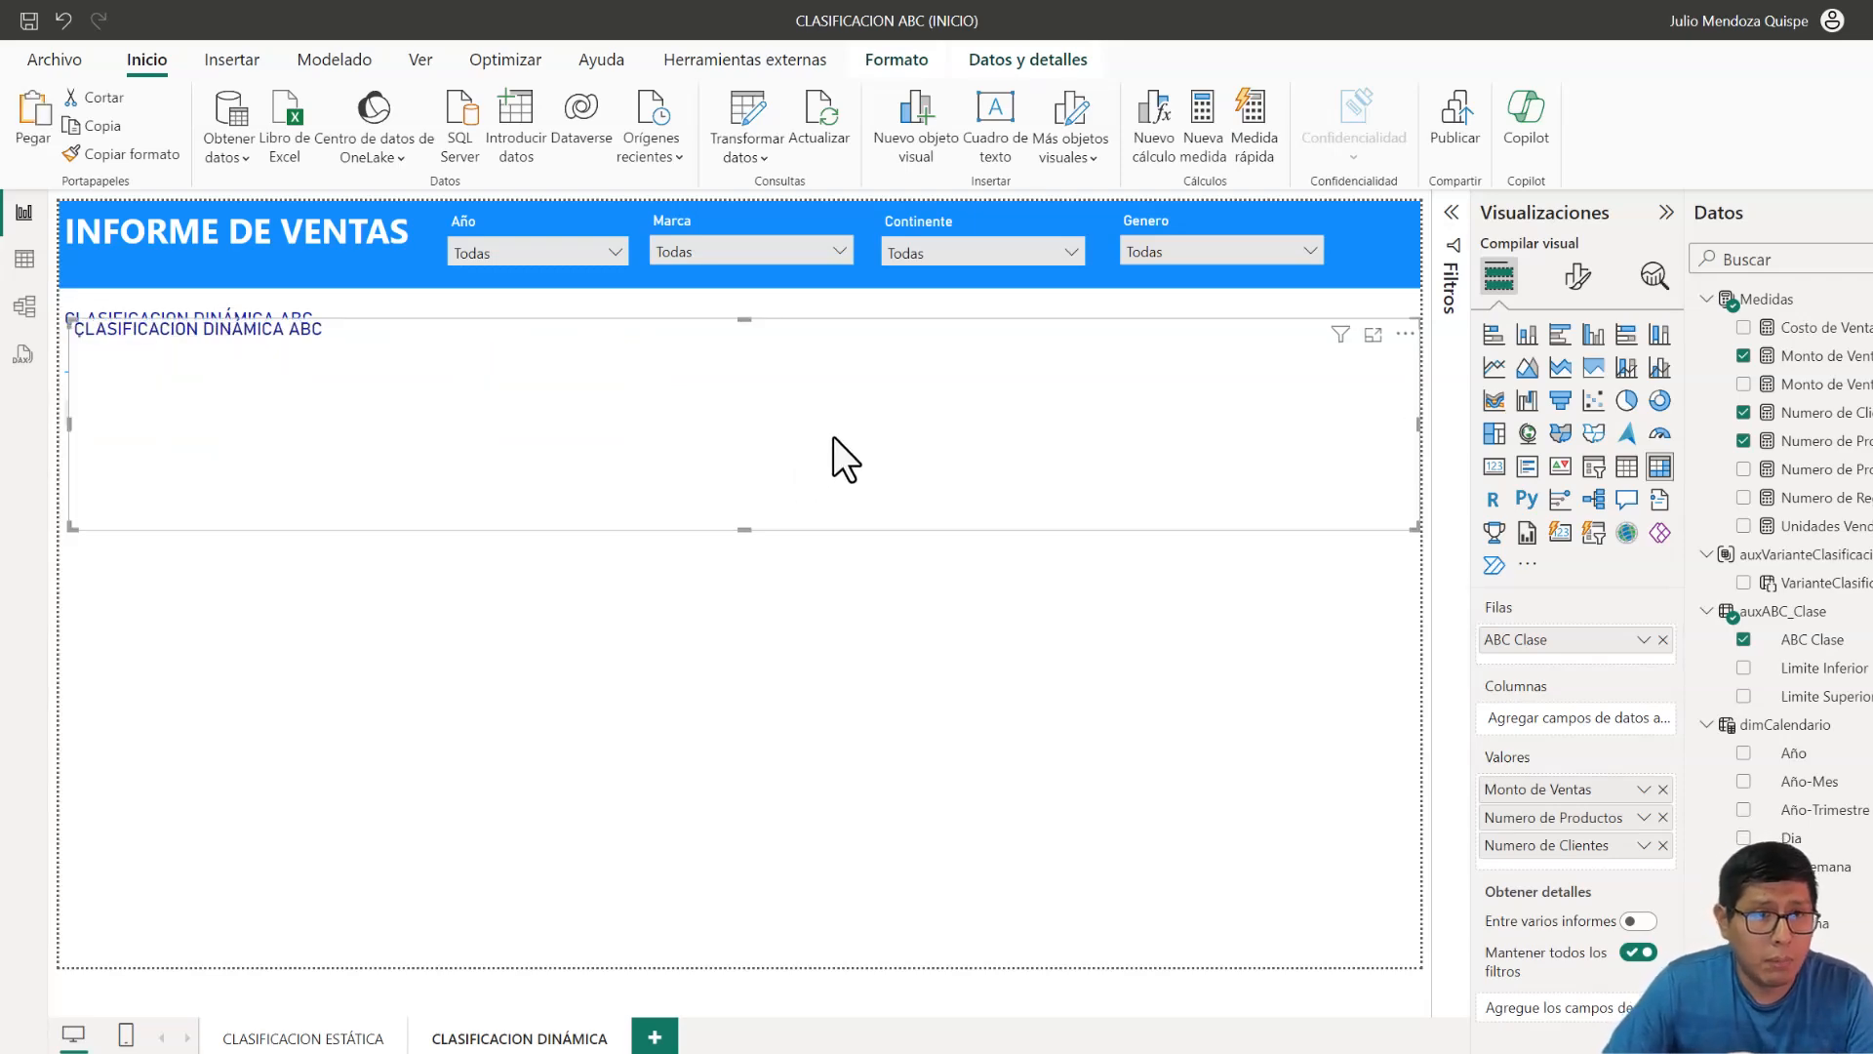
click(1664, 845)
click(1663, 817)
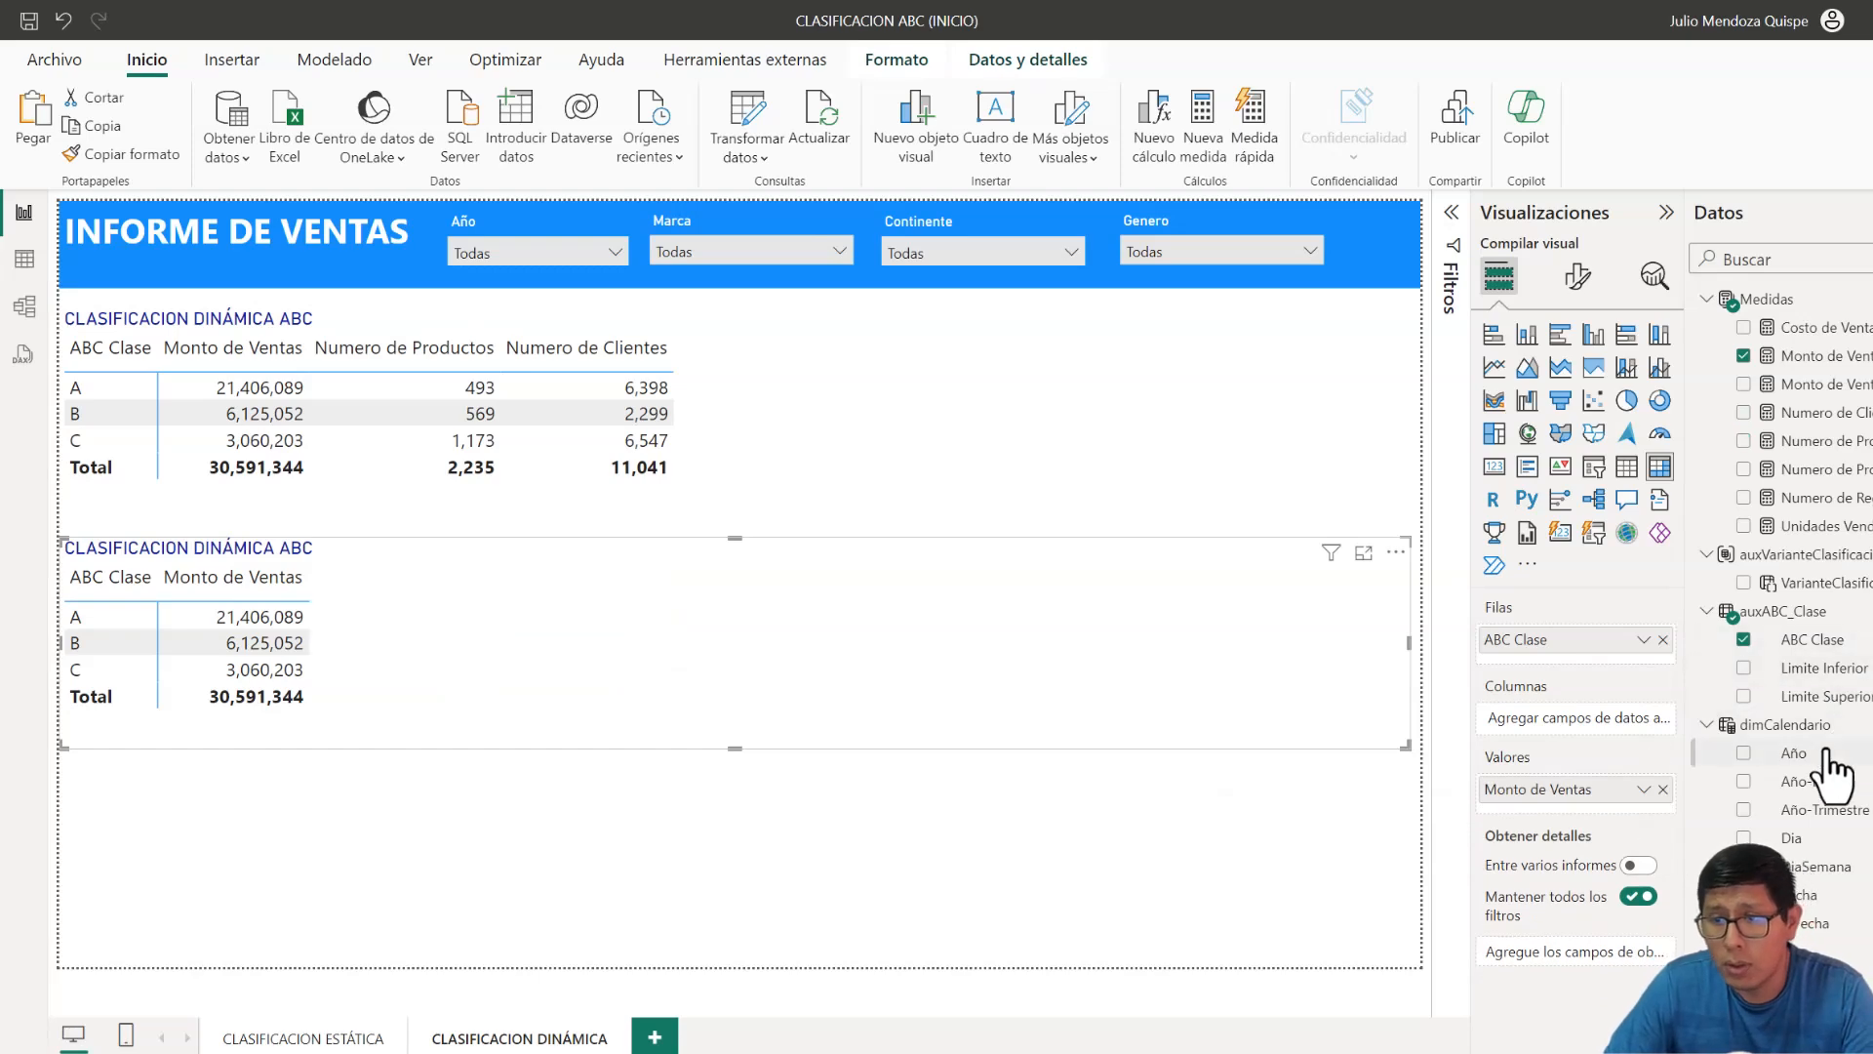
- Break the lower matrix down by Año in columns, and show Monto de Ventas as a percentage of the column total
drag(1822, 753, 1578, 718)
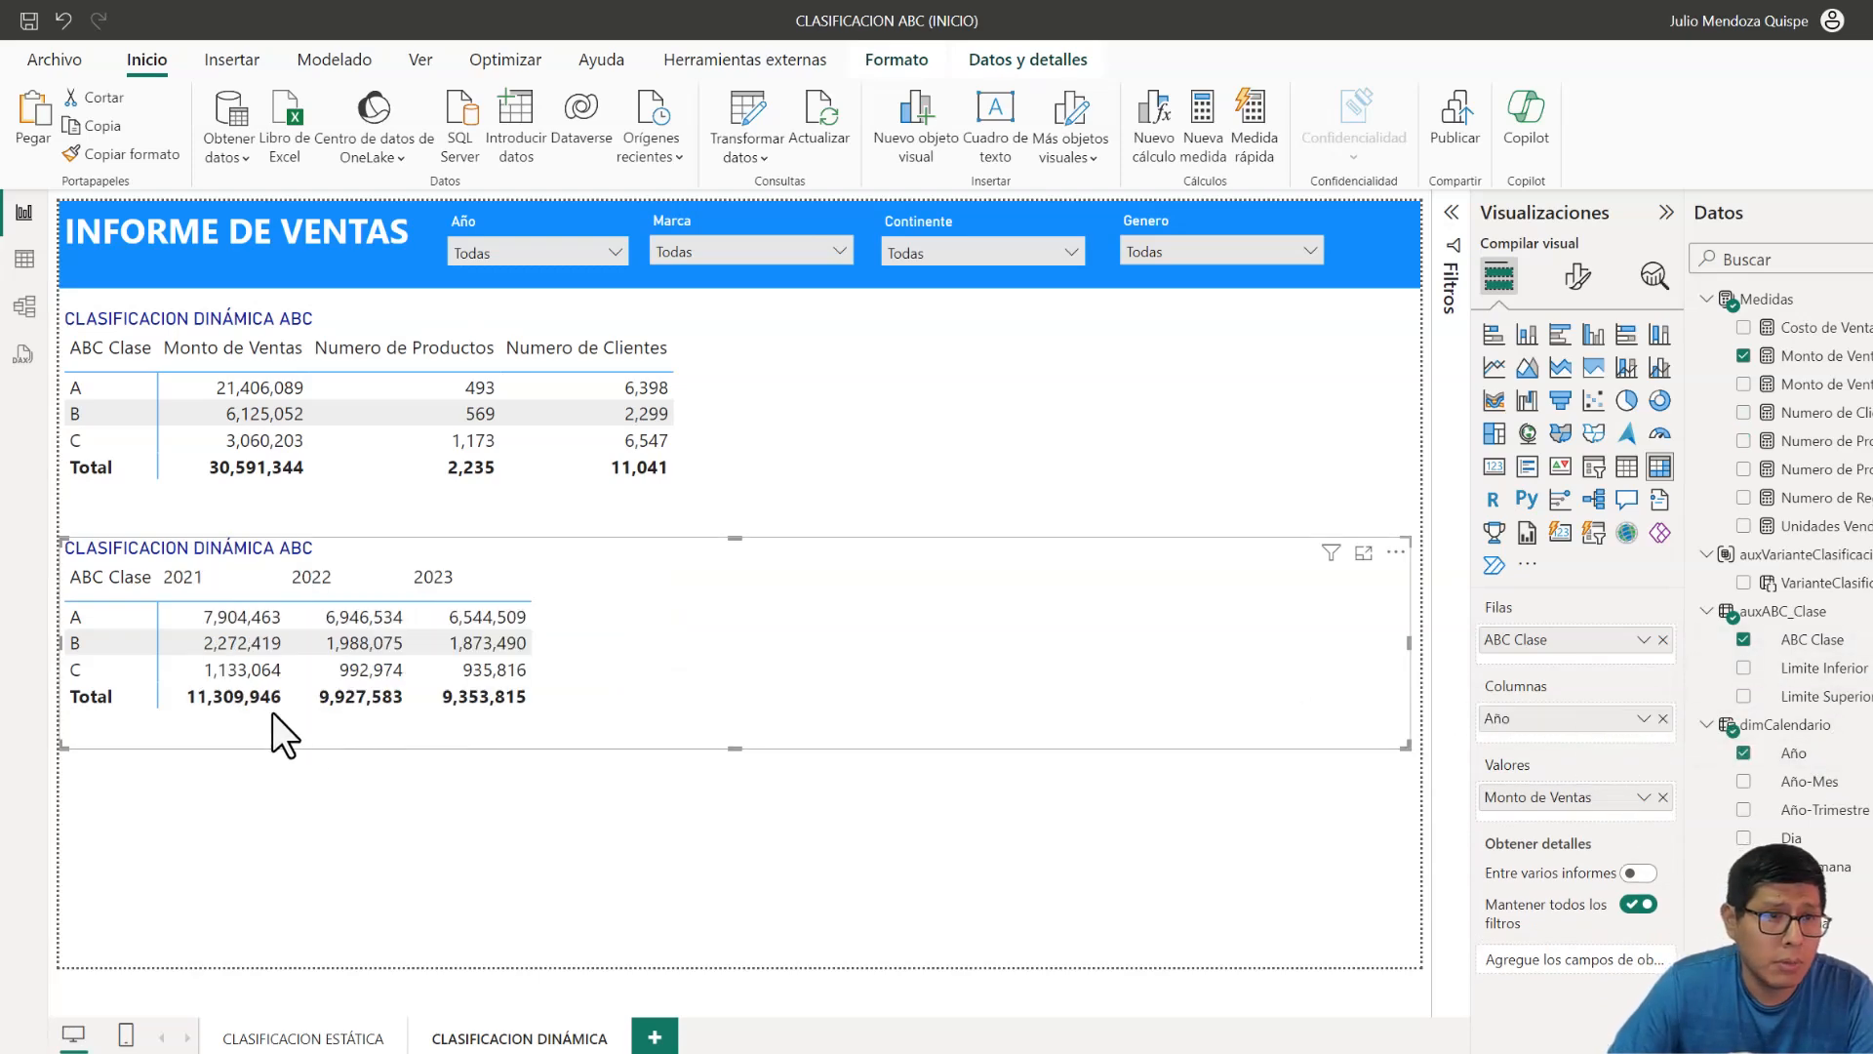
click(743, 820)
click(708, 675)
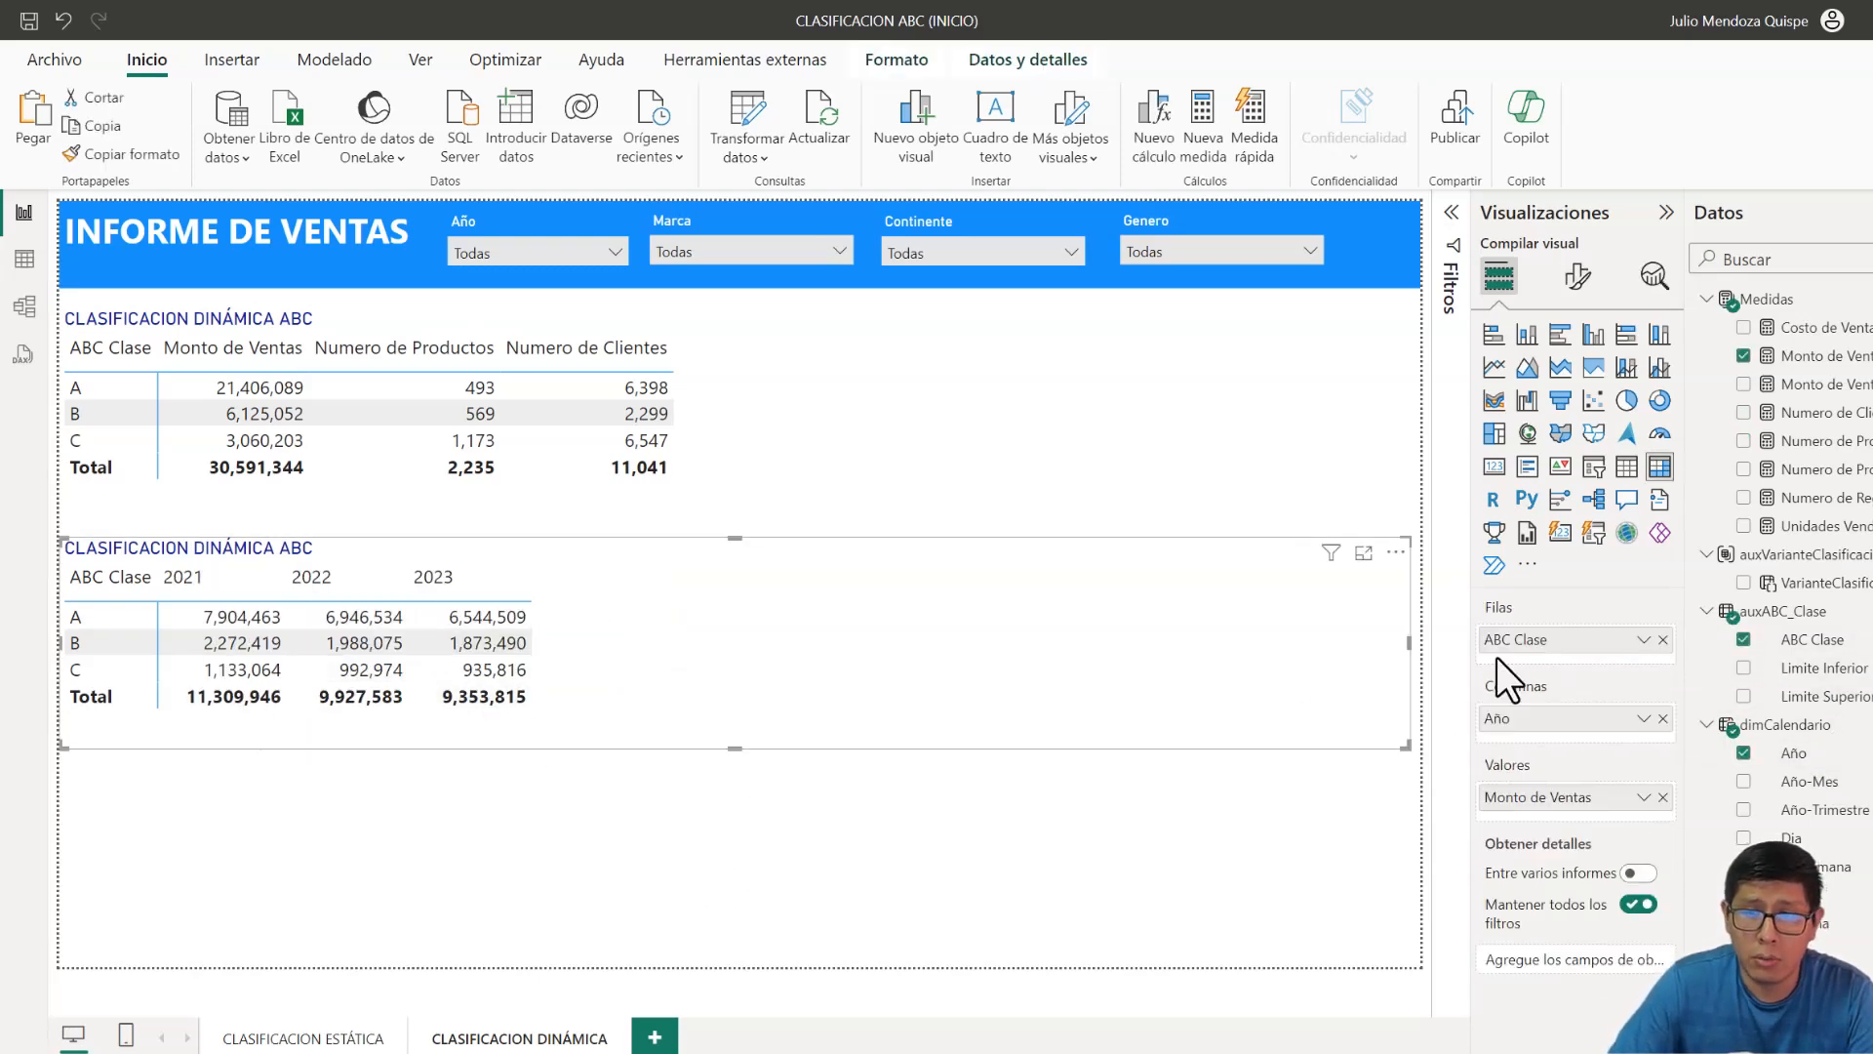
click(1644, 797)
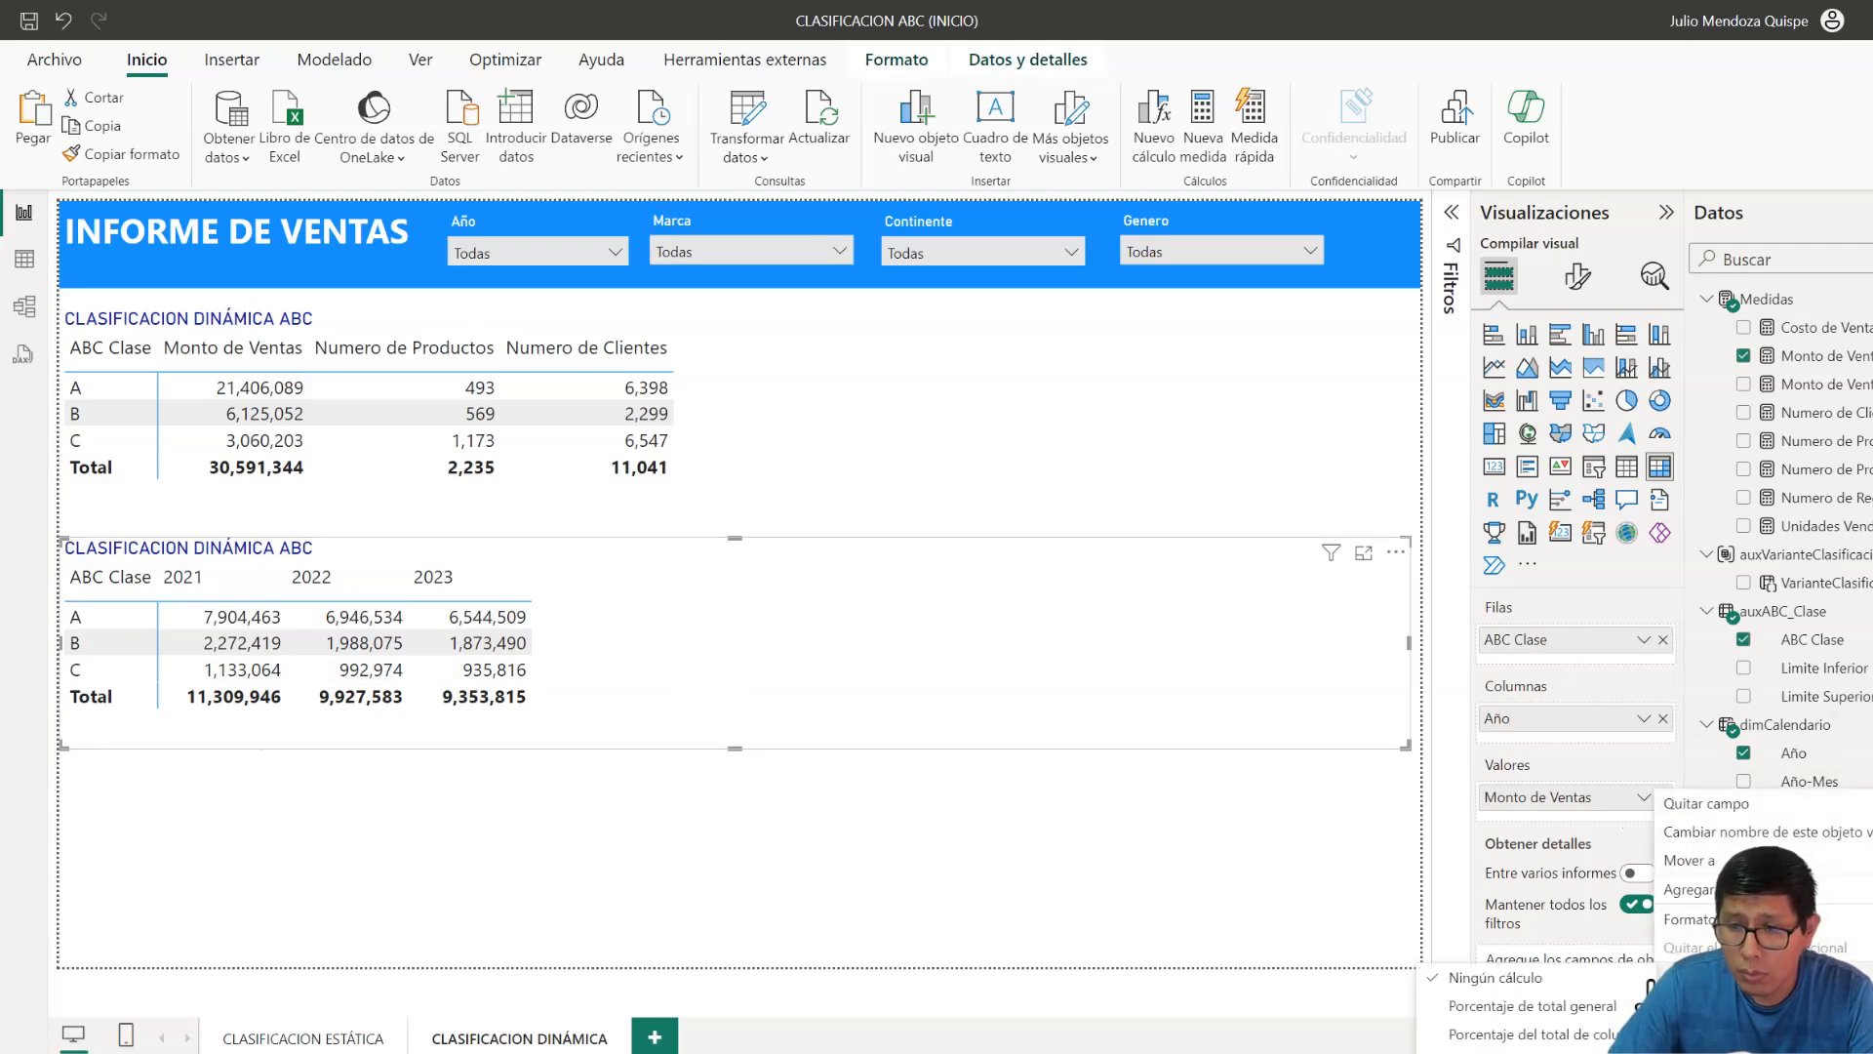
click(1502, 1034)
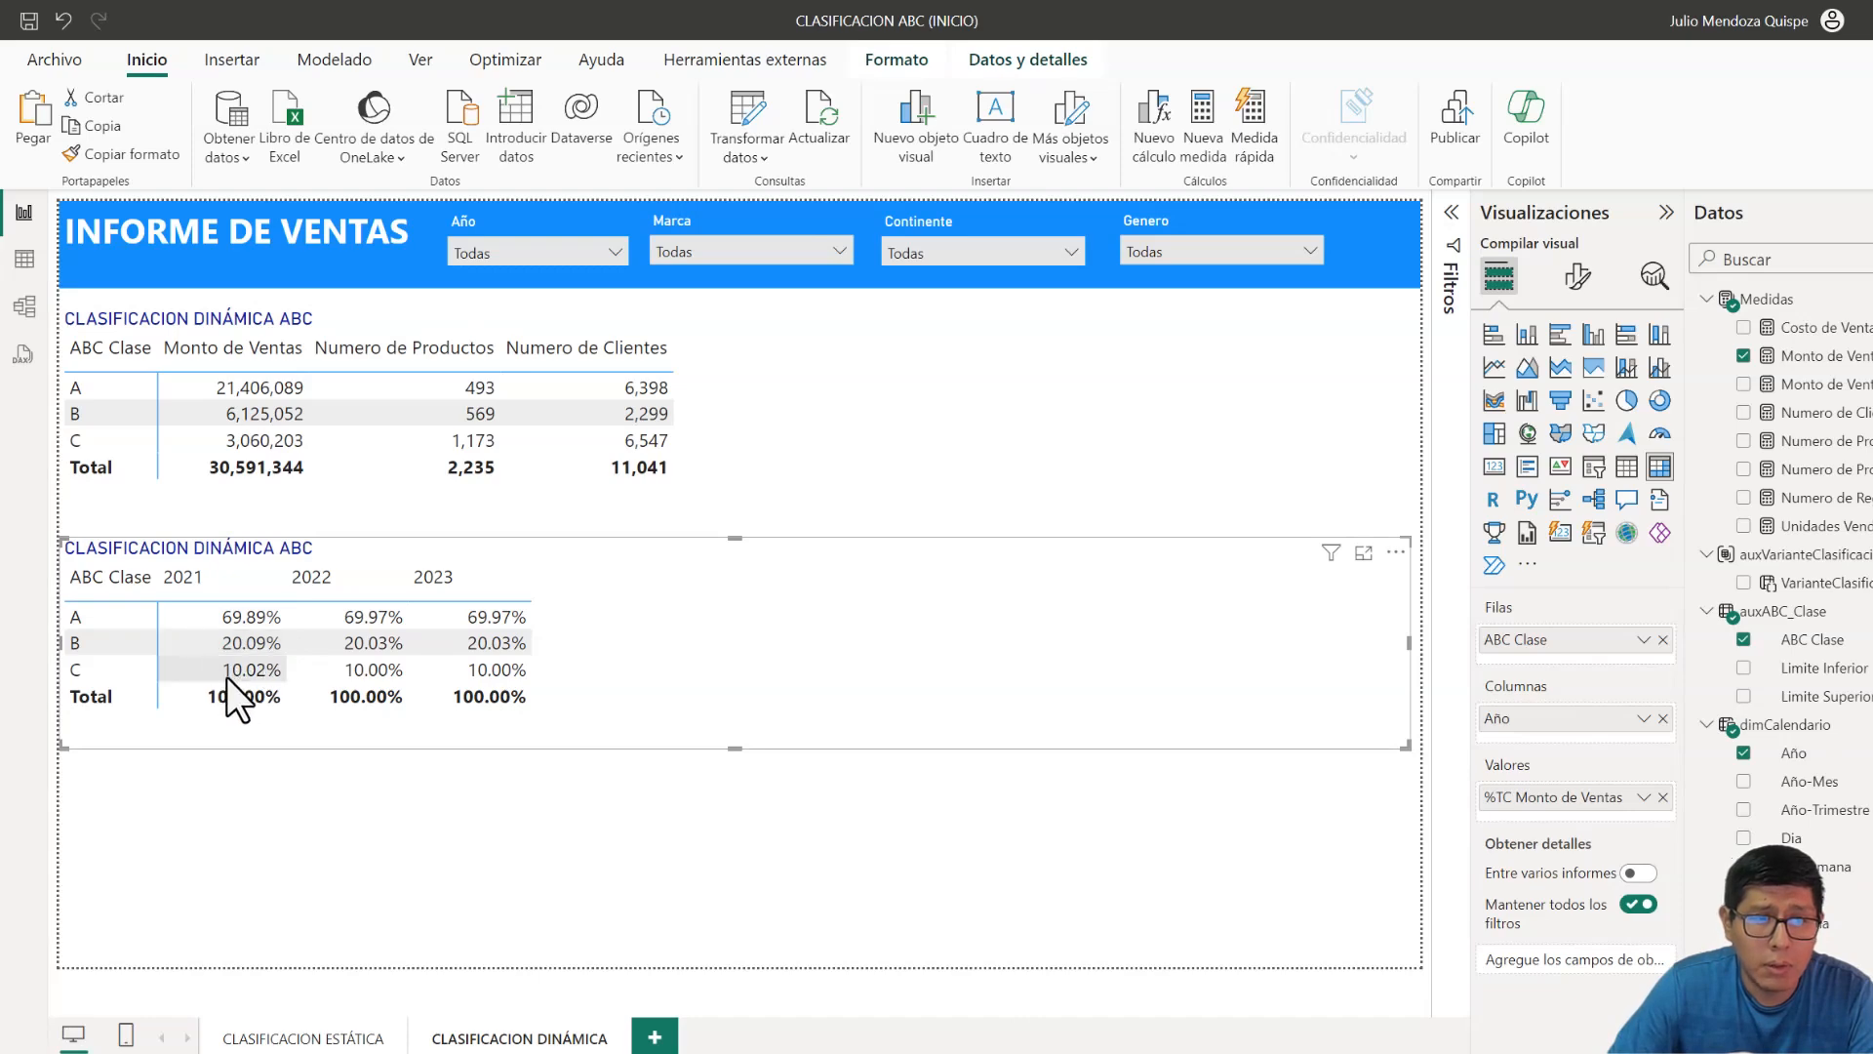
click(640, 857)
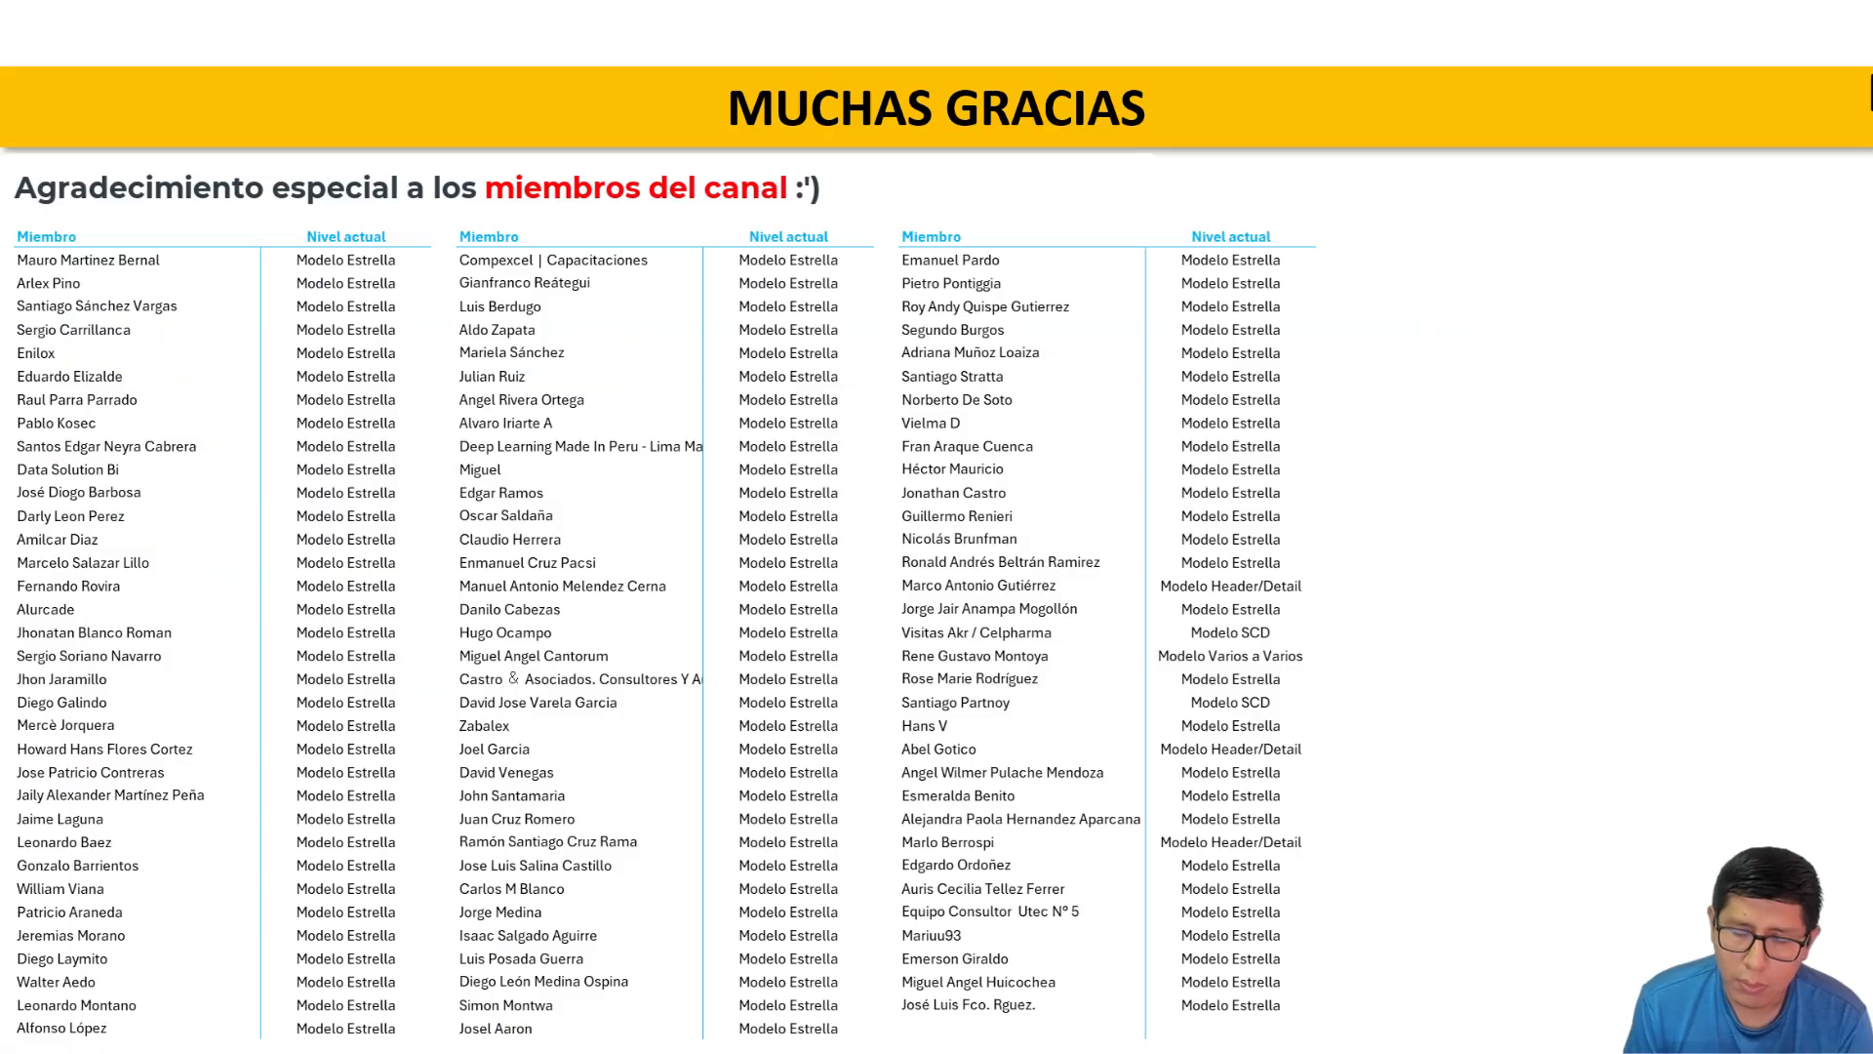